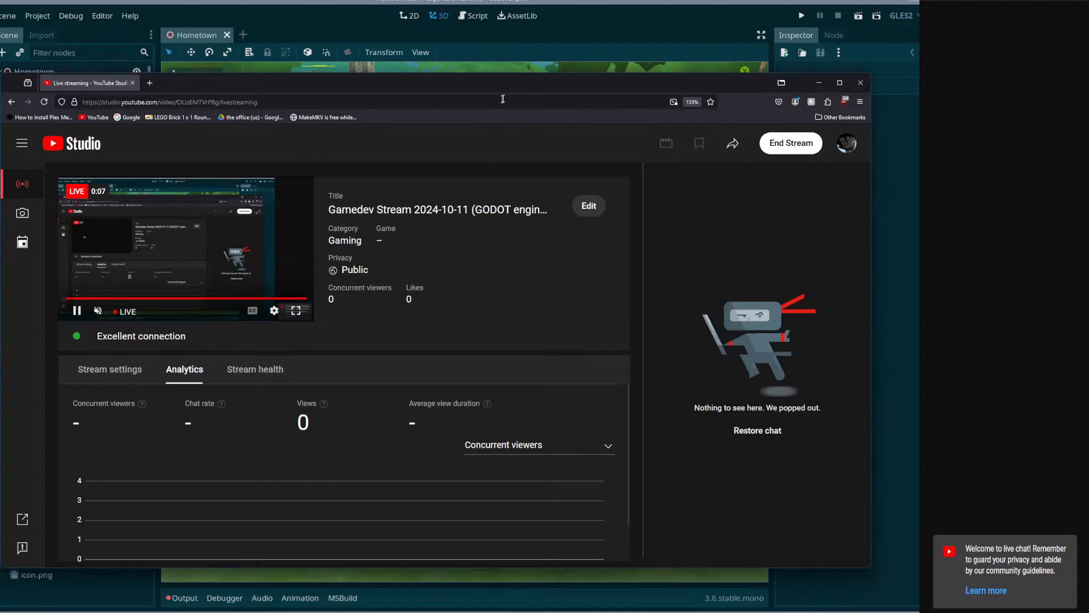
Clear the browser window out of the way and examine the trees, house and garden in the Hometown scene.
drag(509, 86, 512, 612)
right_drag(477, 340, 329, 319)
key(w)
key(w)
key(d)
key(w)
key(s)
key(w)
key(d)
key(w)
key(s)
key(d)
key(a)
key(w)
key(d)
key(a)
key(s)
key(d)
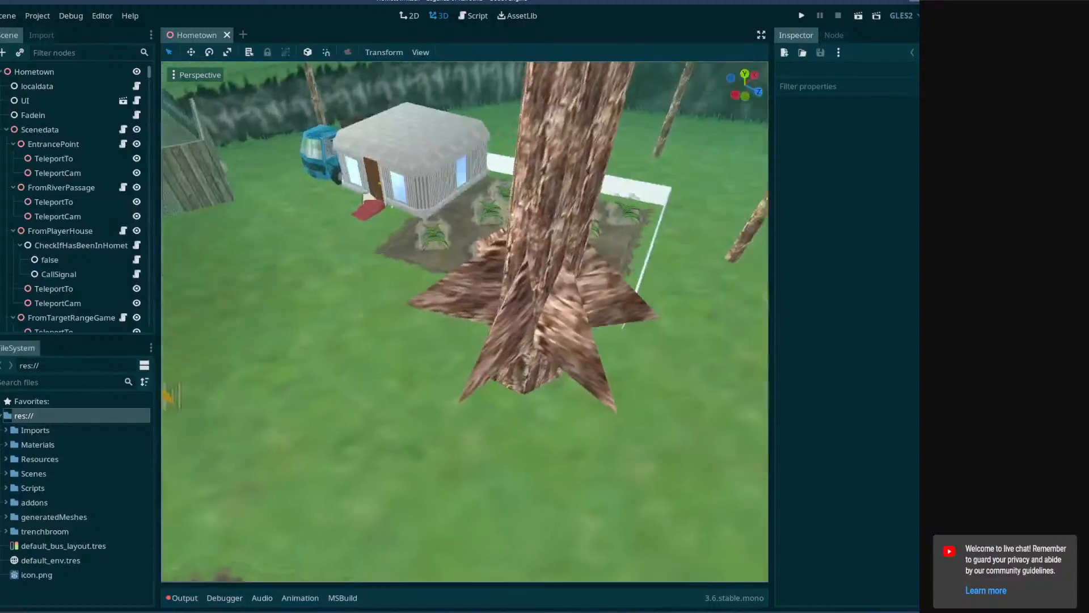
key(d)
Select the large conifer Tree012 in the Hometown scene and open its source scene.
right_drag(641, 318, 573, 261)
click(577, 243)
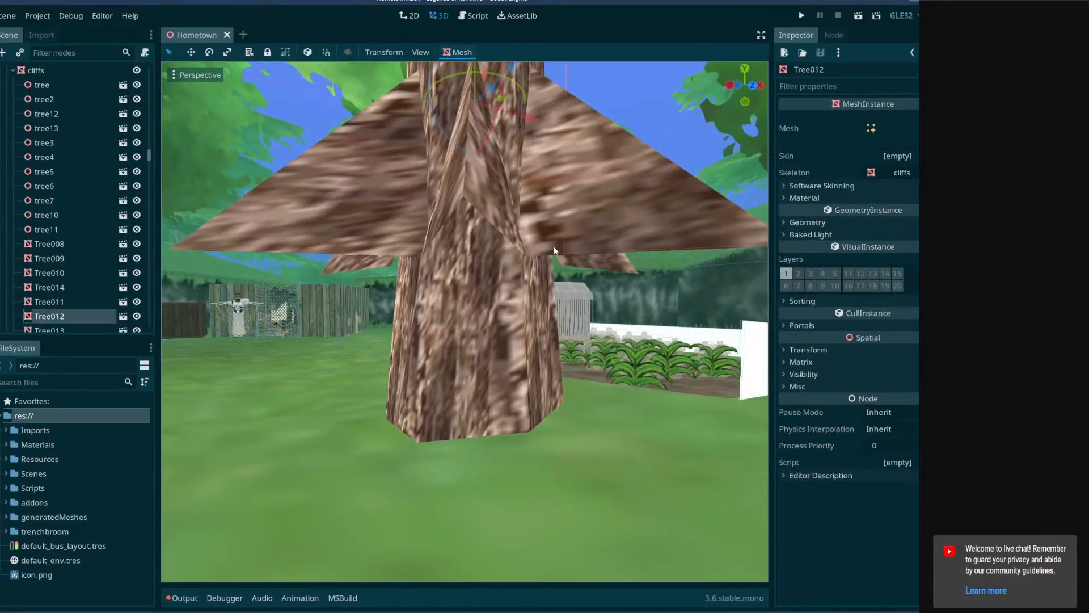
click(122, 316)
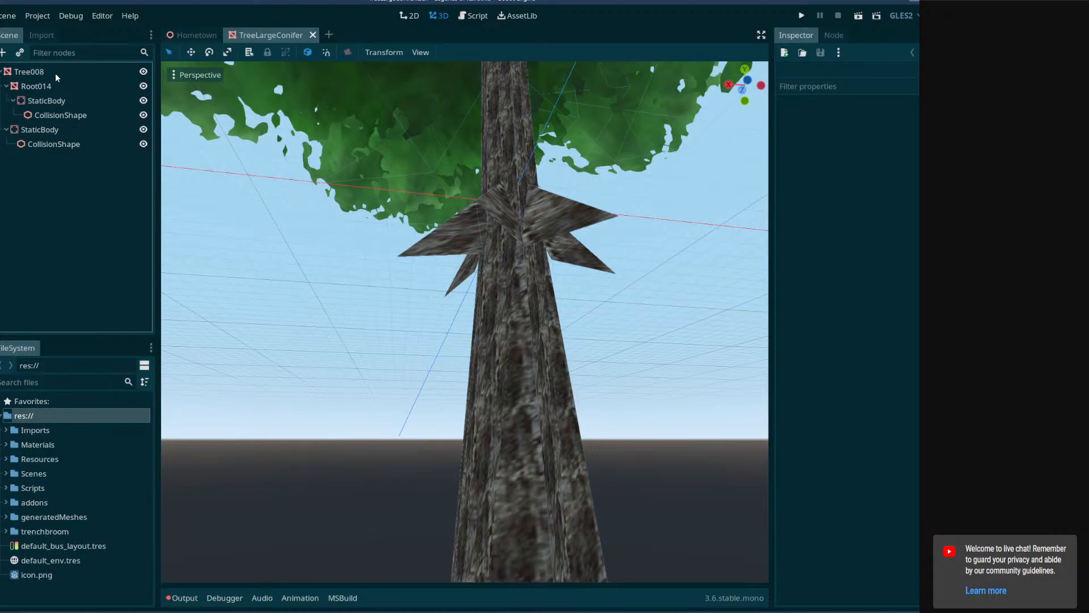
Return to the Hometown scene, examine the trees around the crate and fenced gate, and save the scene.
click(177, 37)
drag(462, 88, 476, 288)
right_drag(475, 287, 743, 315)
key(s)
right_drag(284, 284, 520, 273)
key(ctrl+s)
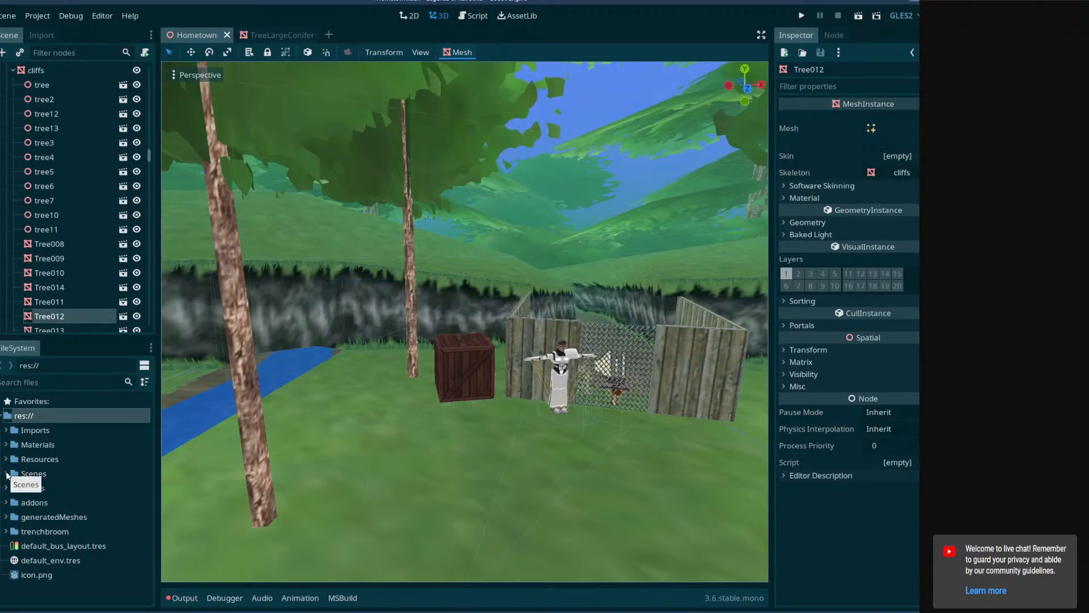
Open DeepWoods.tscn from the Scenes/Levels/DeepWoods folder and examine the treeline along the path.
click(7, 474)
click(11, 490)
click(13, 489)
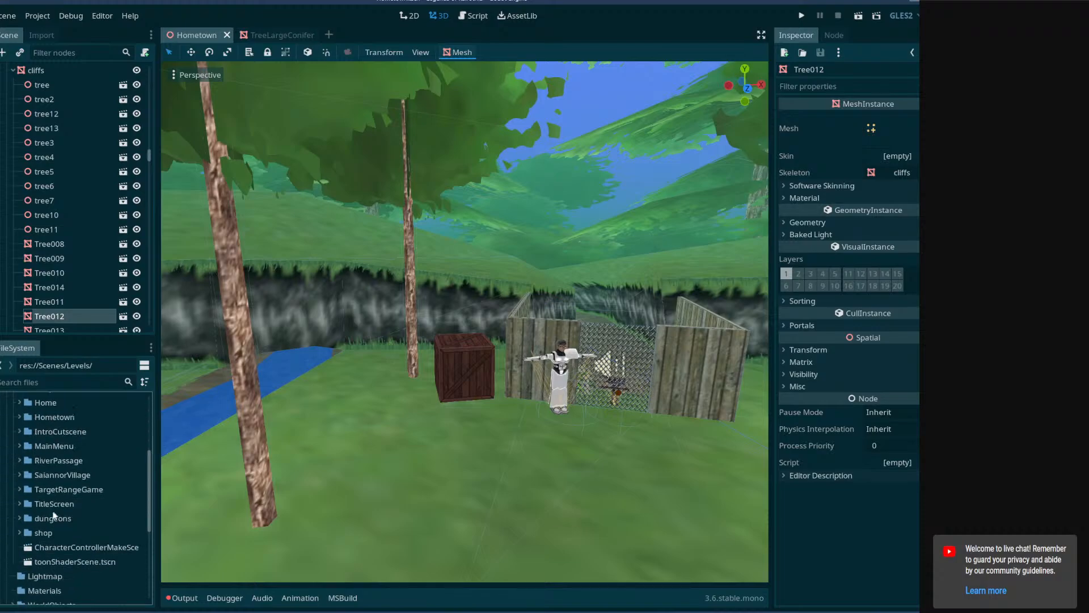
scroll(47, 476, down, 3)
scroll(24, 468, up, 4)
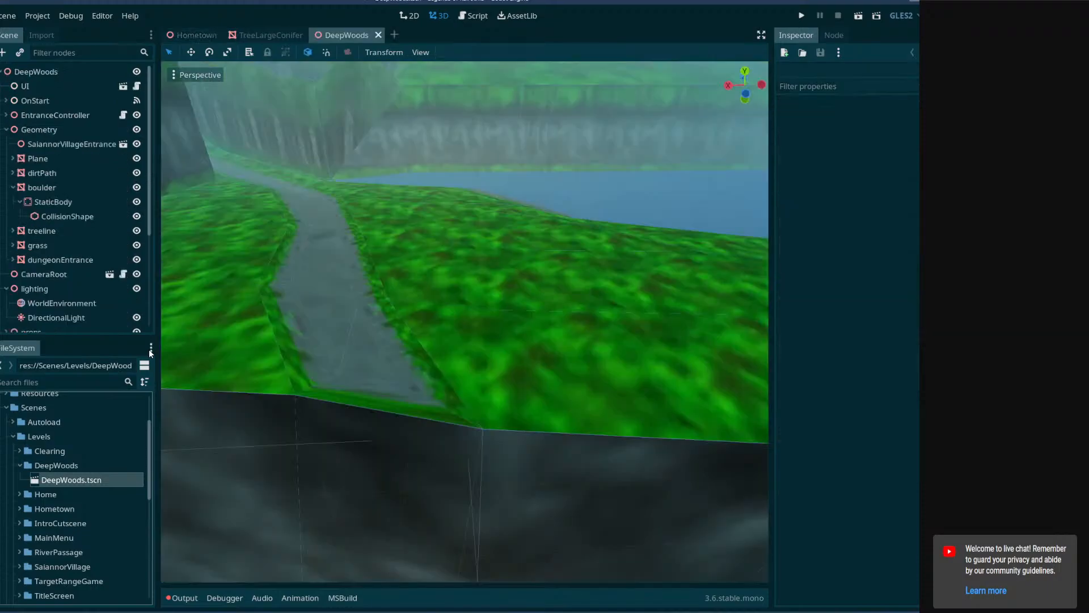
right_drag(318, 341, 448, 351)
key(w)
key(w)
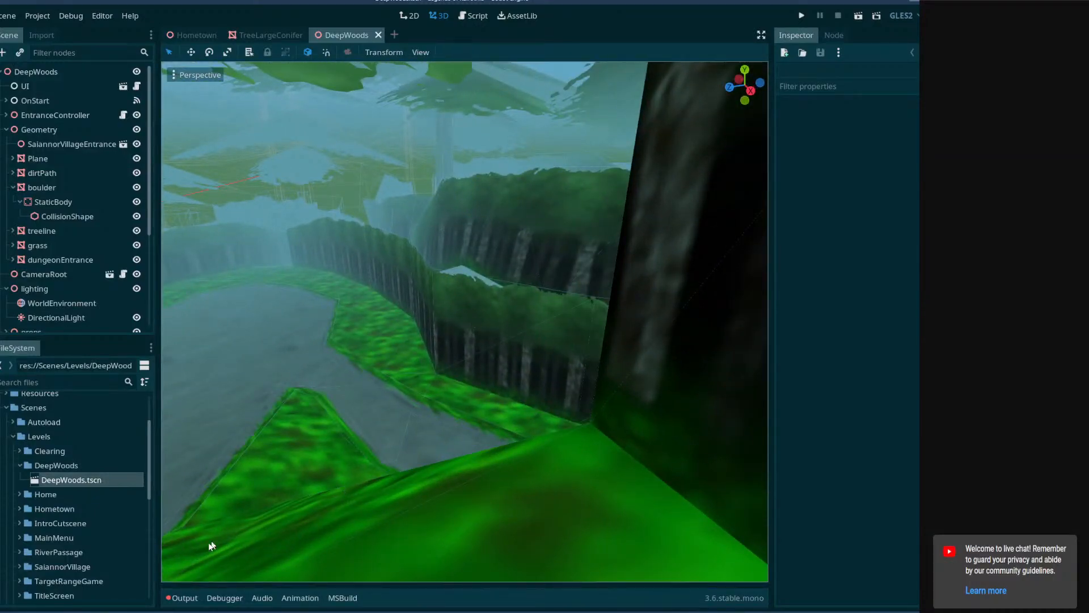
Launch Blender and arrange its window to fill the screen over the Godot editor.
key(super)
click(19, 330)
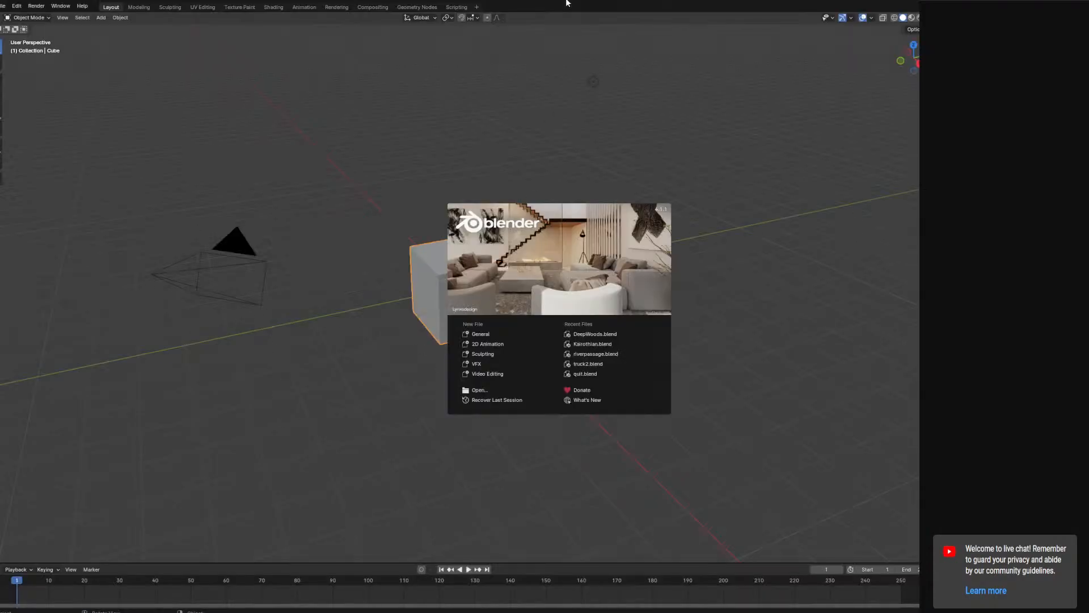
drag(549, 1, 1, 310)
click(589, 67)
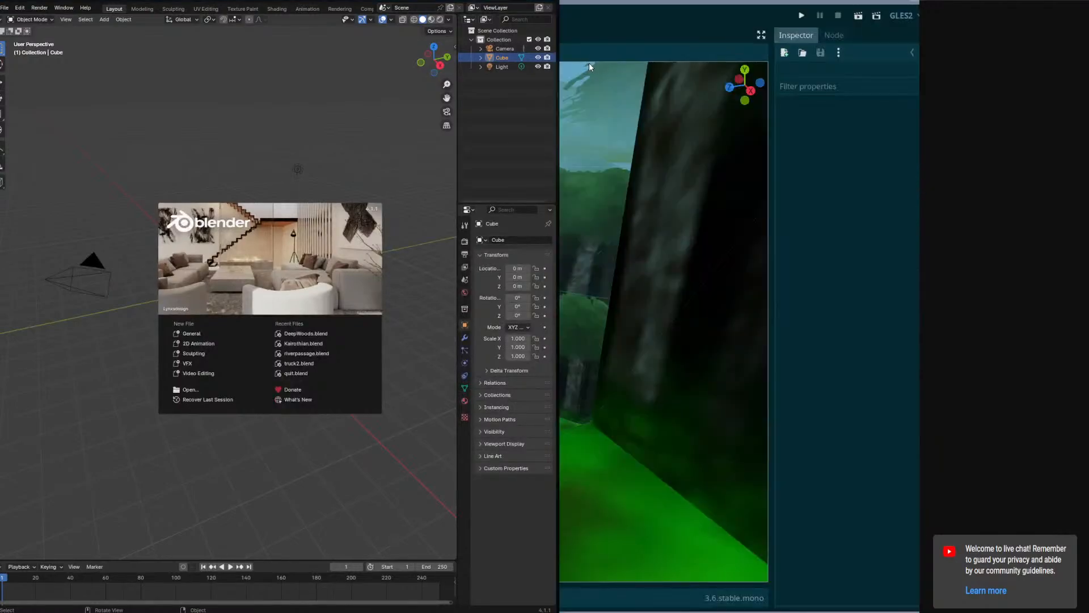
click(564, 61)
click(112, 612)
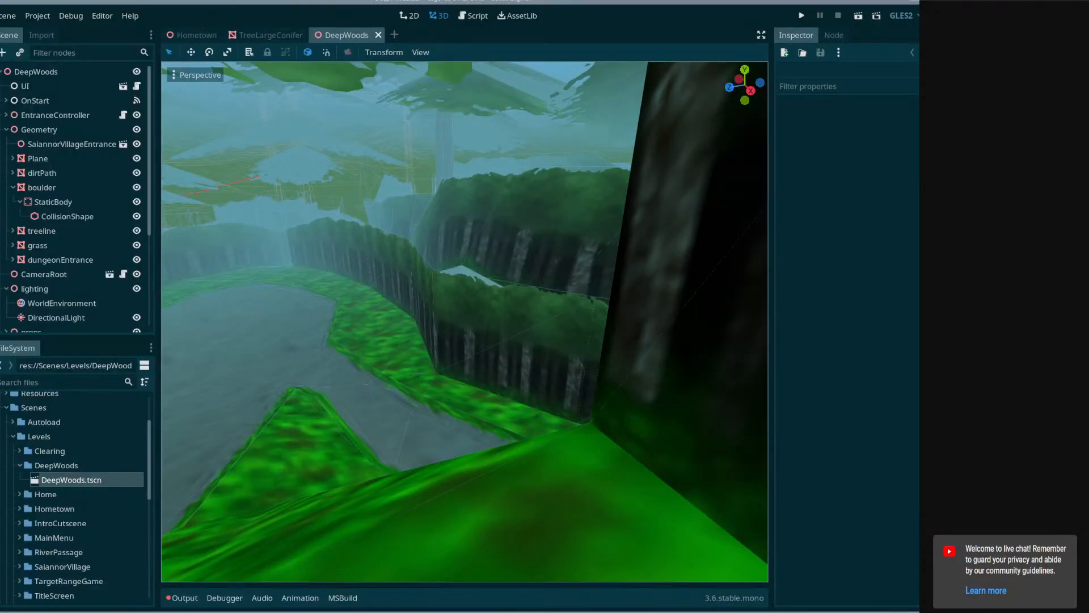
drag(559, 31, 960, 43)
click(1, 70)
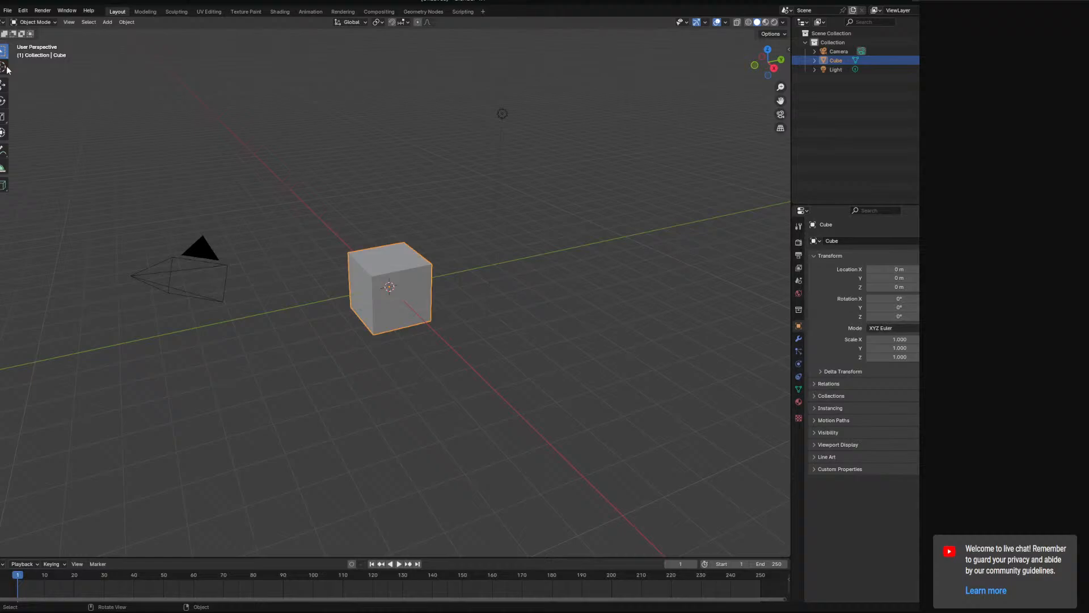
Open the recent file DeepWoods.blend.
click(10, 13)
mouse_move(34, 38)
click(130, 38)
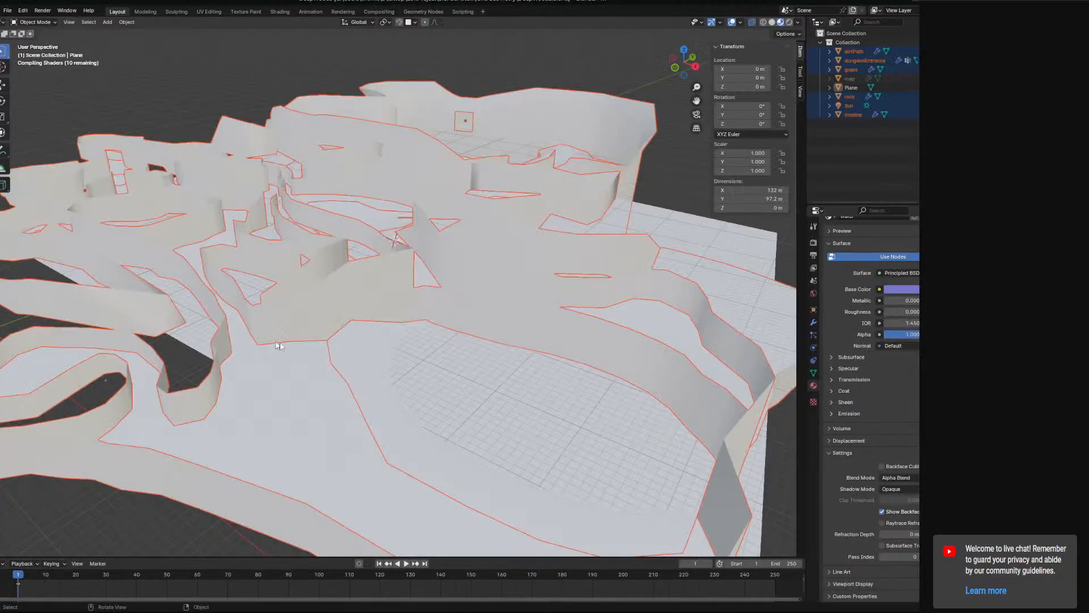
Select the treeline object where the water shows over its top edge and enter Edit Mode.
scroll(556, 279, up, 5)
shift+middle_drag(400, 258, 450, 413)
scroll(482, 309, up, 5)
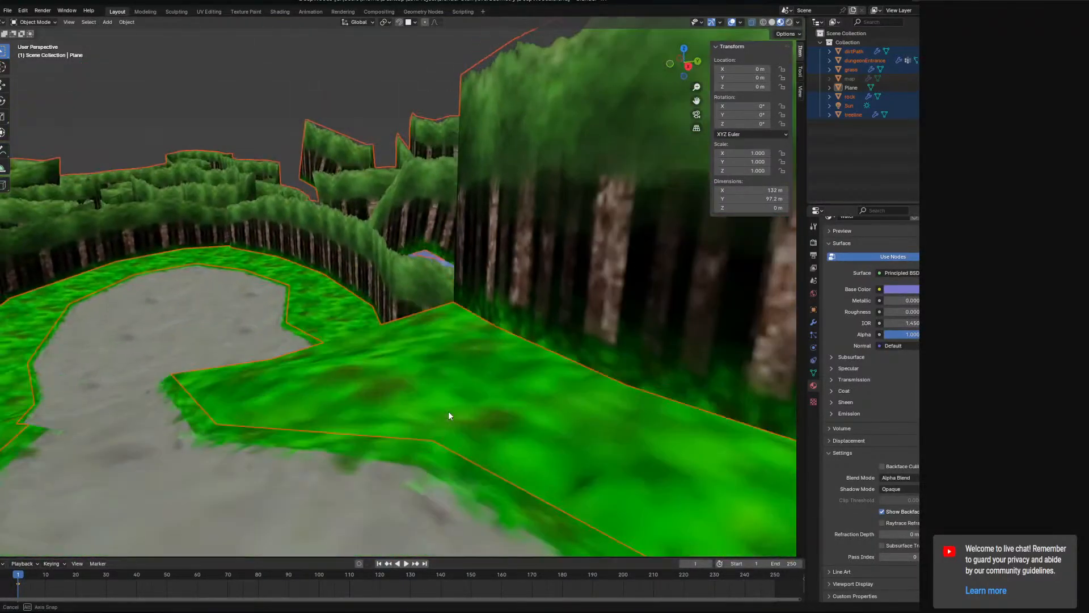
click(440, 255)
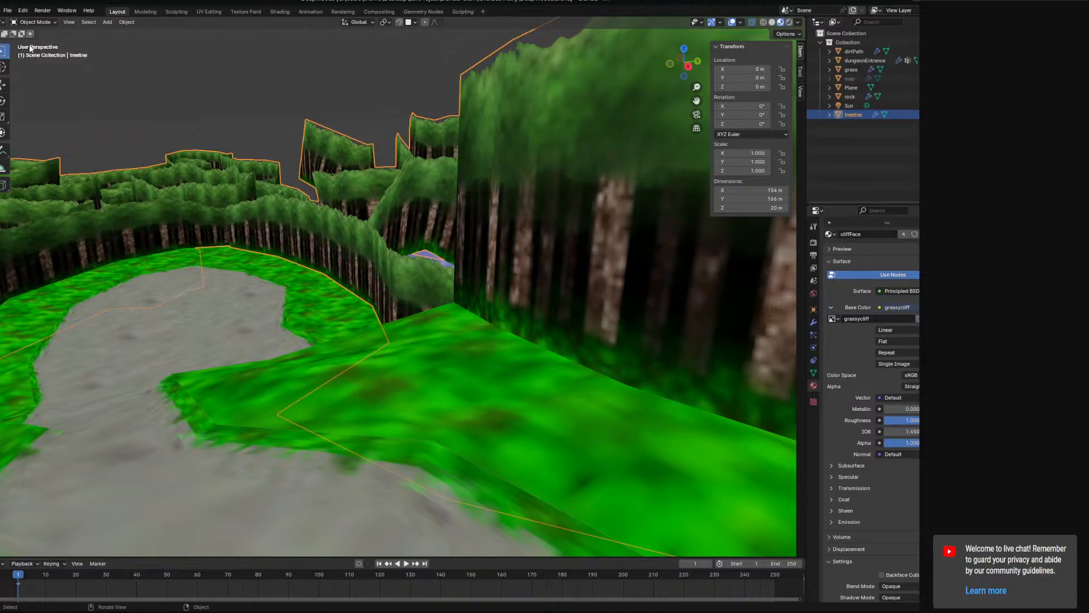
click(41, 25)
click(43, 46)
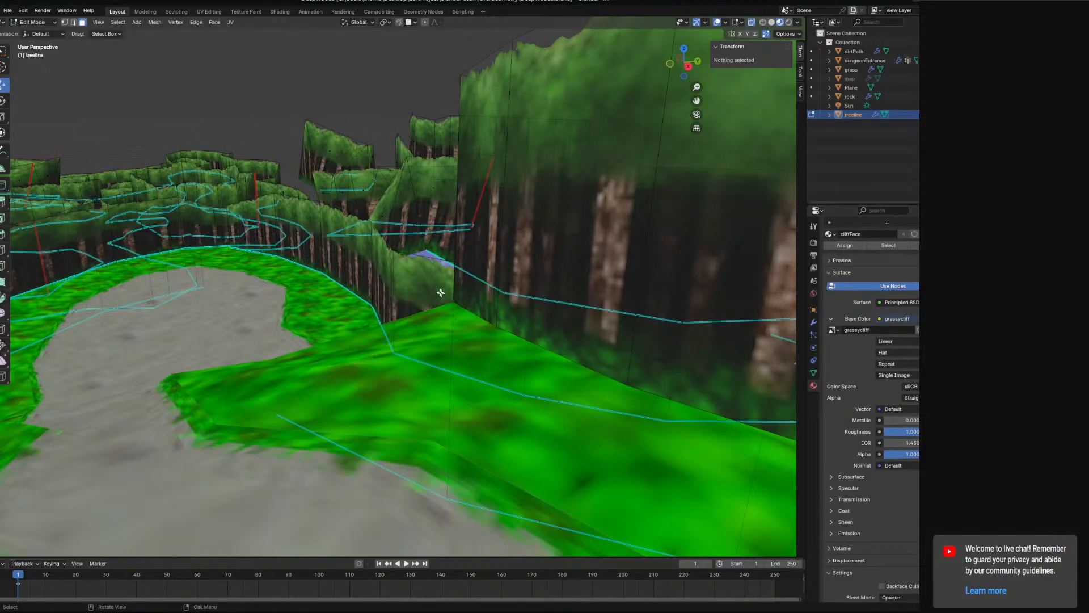
Raise top-edge vertices of the treeline beside the water gap along Z, the second to about 11.57 m.
key(1)
click(394, 250)
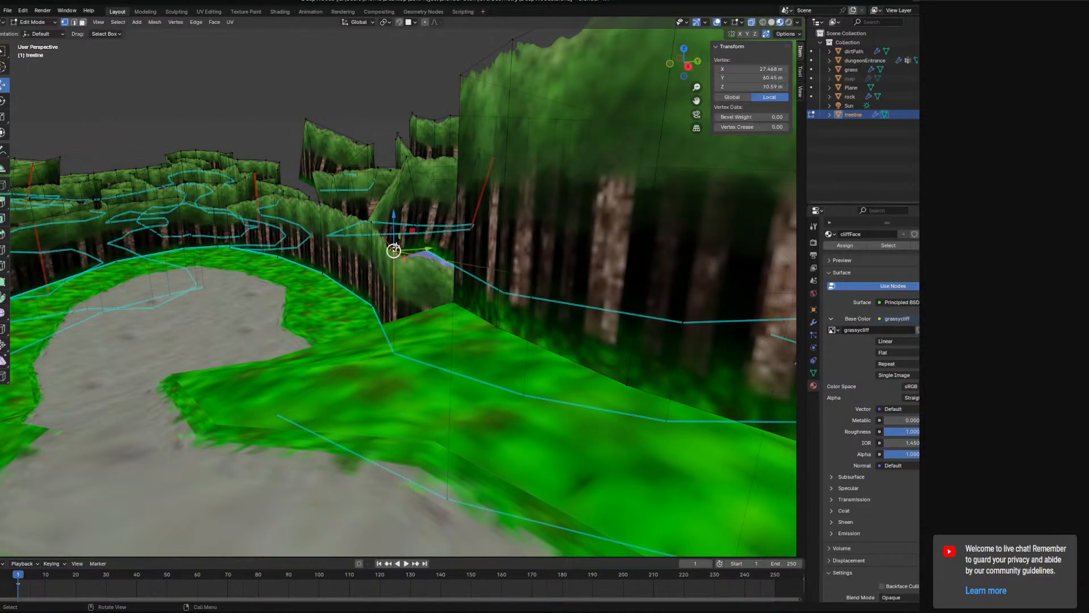
drag(394, 228, 394, 192)
right_click(421, 206)
middle_drag(431, 199, 547, 275)
click(495, 281)
drag(496, 246, 496, 215)
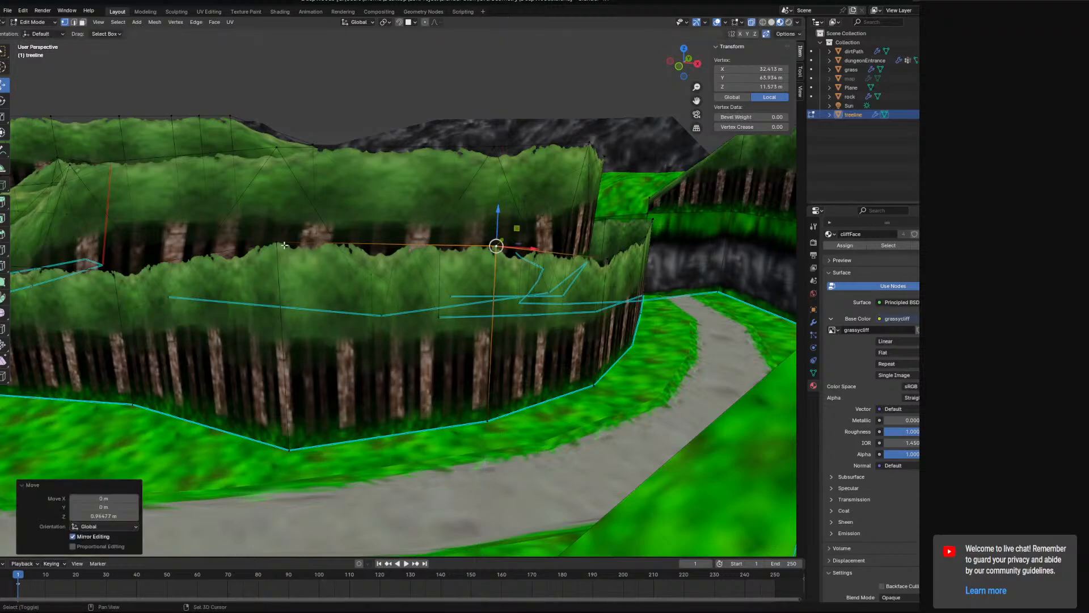
Raise two more top-edge vertices of the treeline along Z, the last one by about 0.78 m.
shift+click(284, 245)
drag(393, 209, 394, 188)
middle_drag(289, 268, 355, 286)
click(359, 290)
drag(360, 252, 358, 221)
key(ctrl+z)
middle_drag(372, 303, 385, 321)
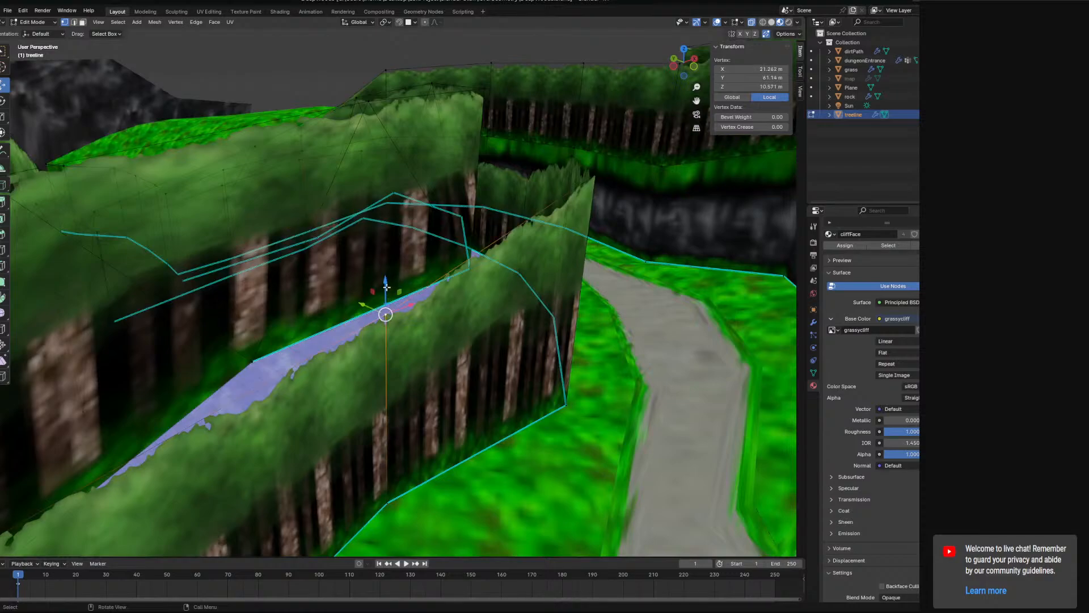
drag(386, 288, 385, 272)
Return to Object Mode, check the raised treeline from the path, and save DeepWoods.blend.
middle_drag(385, 273, 435, 332)
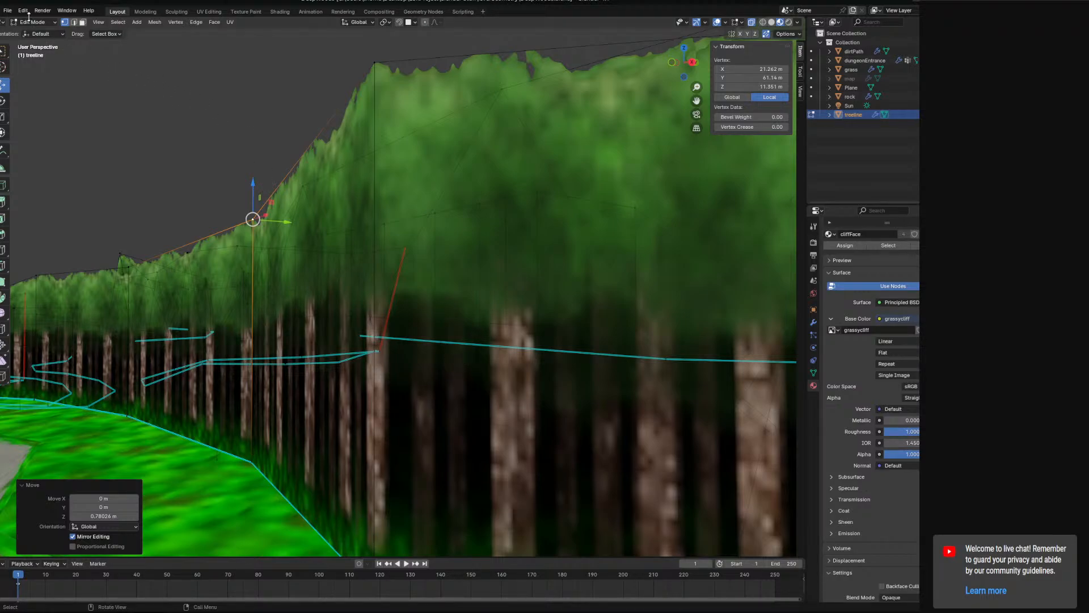
click(39, 32)
middle_drag(398, 256, 261, 287)
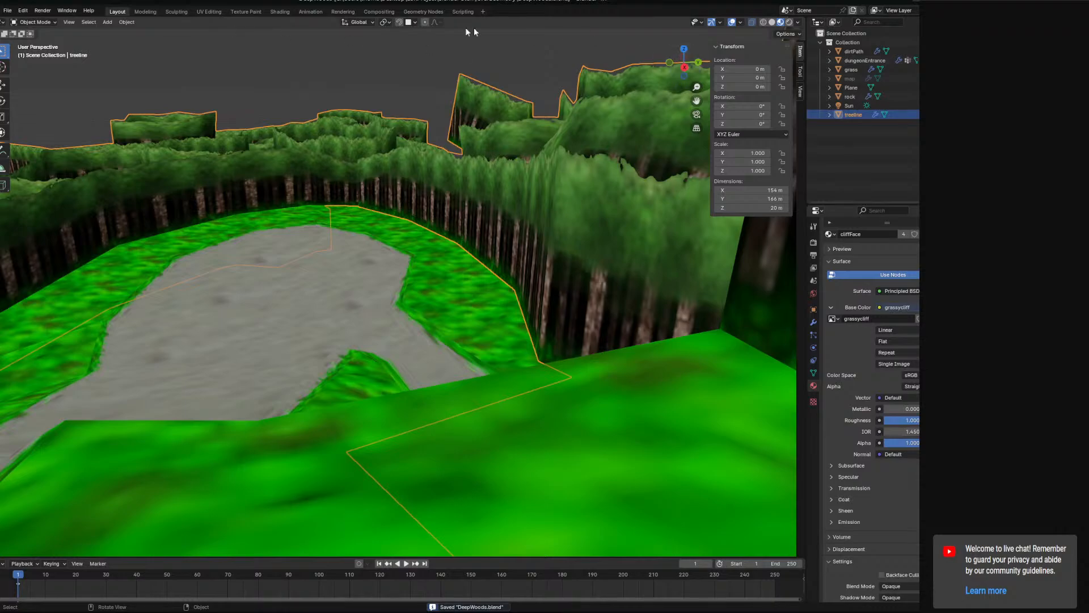
click(7, 10)
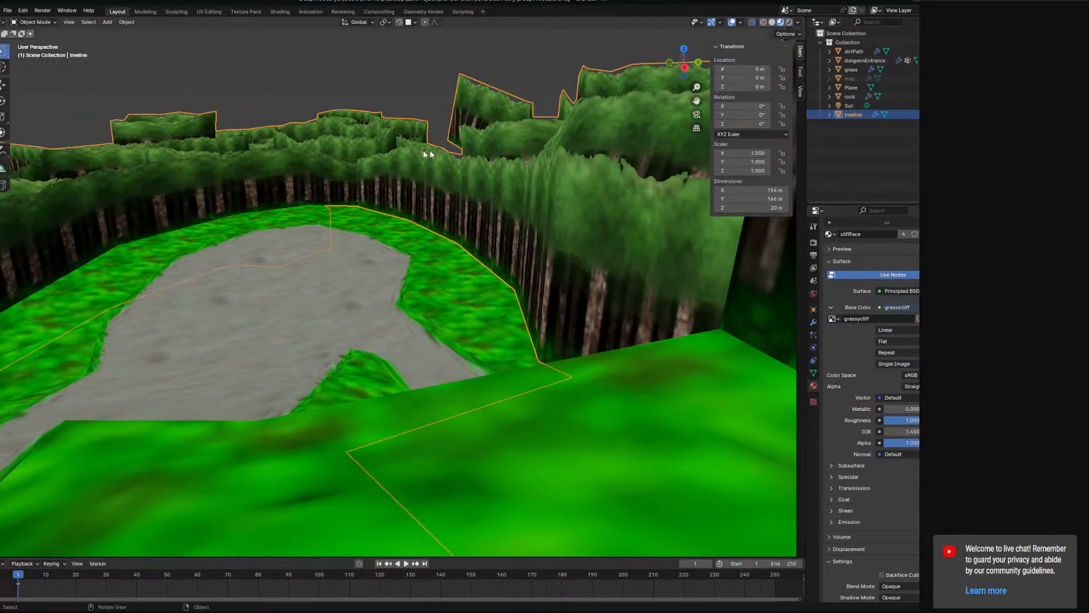
Select all visible level objects except the water Plane.
scroll(386, 155, down, 10)
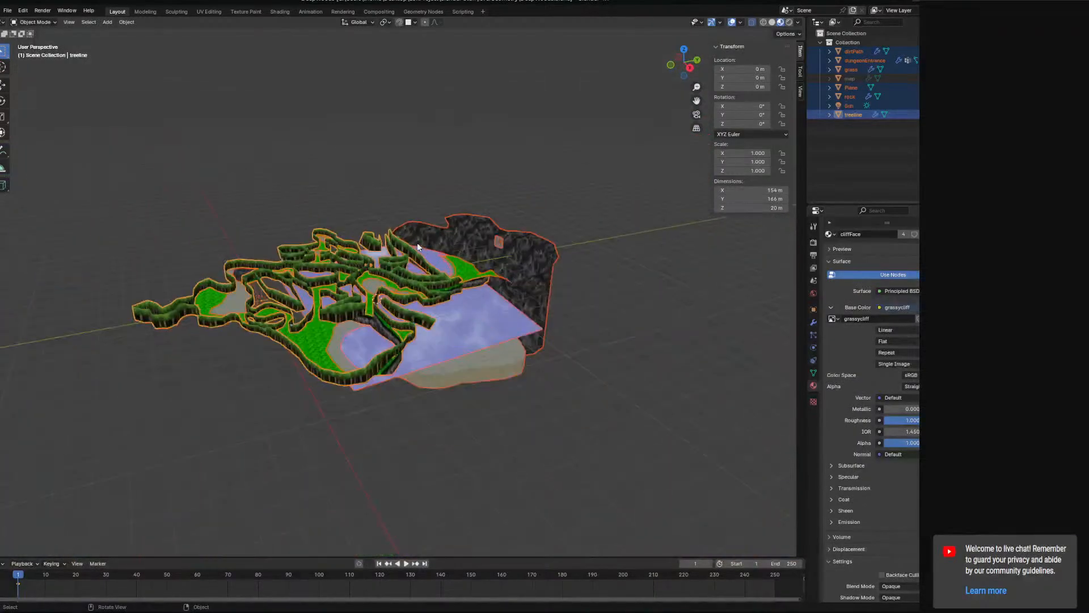
shift+click(476, 328)
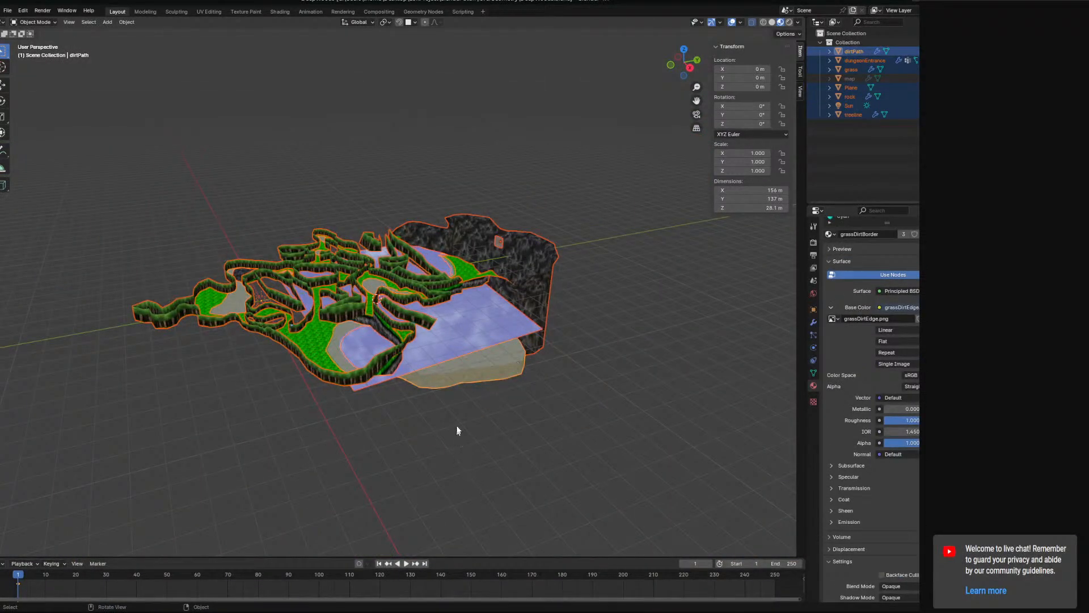
shift+click(366, 387)
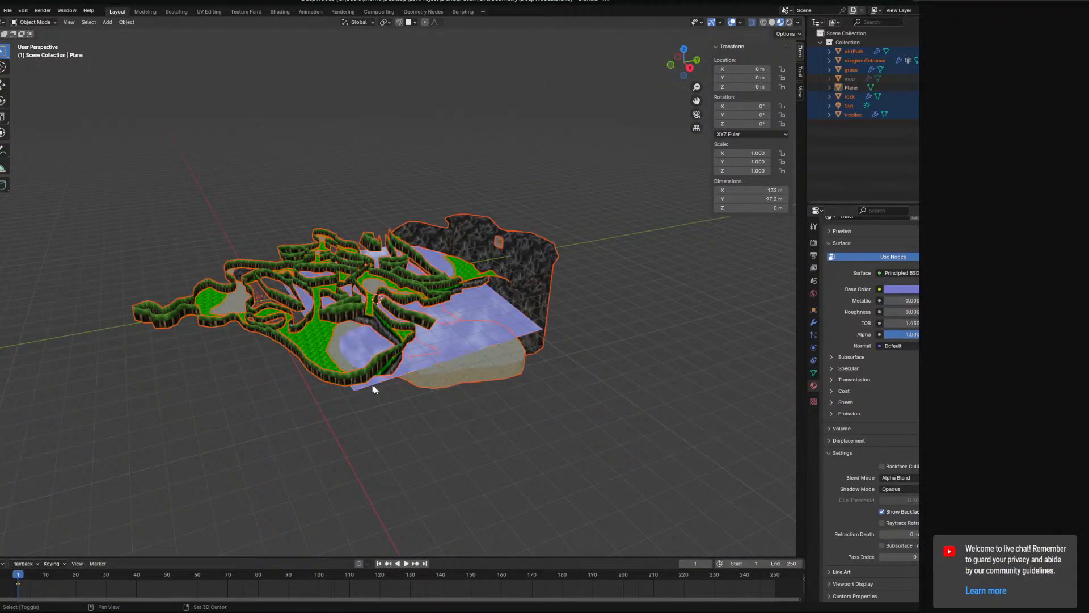
Start a glTF 2.0 export of DeepWoods.glb and go up to the LoKProject folder.
click(6, 11)
mouse_move(46, 149)
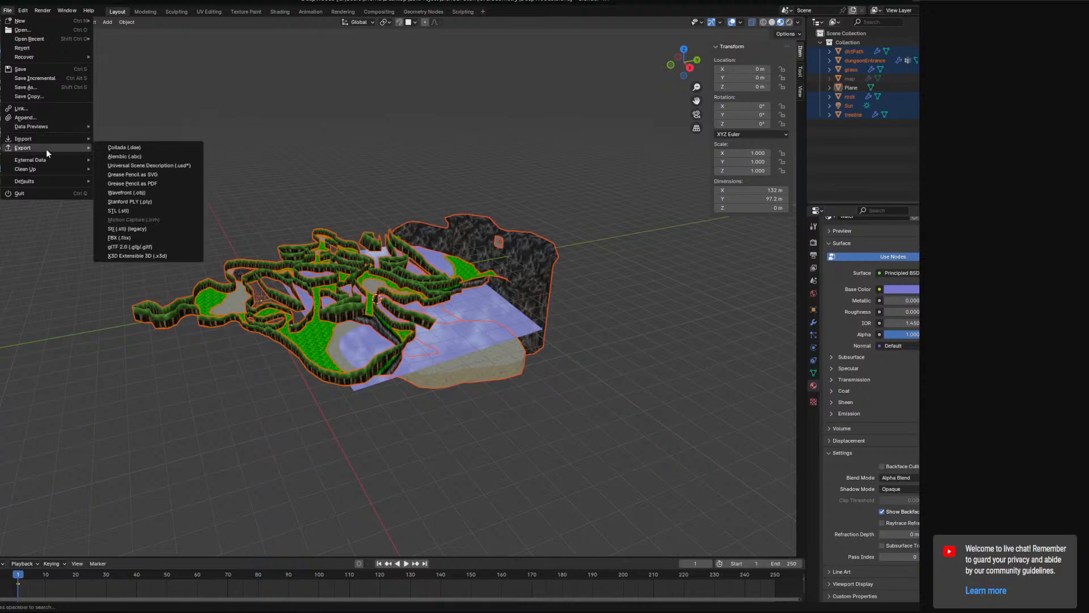
click(175, 245)
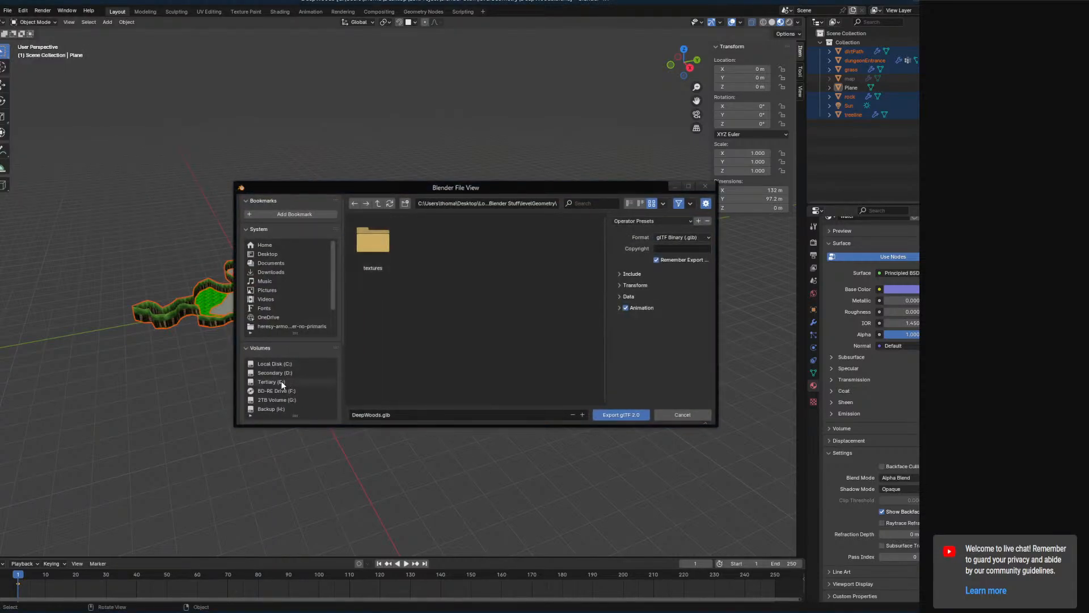
click(379, 203)
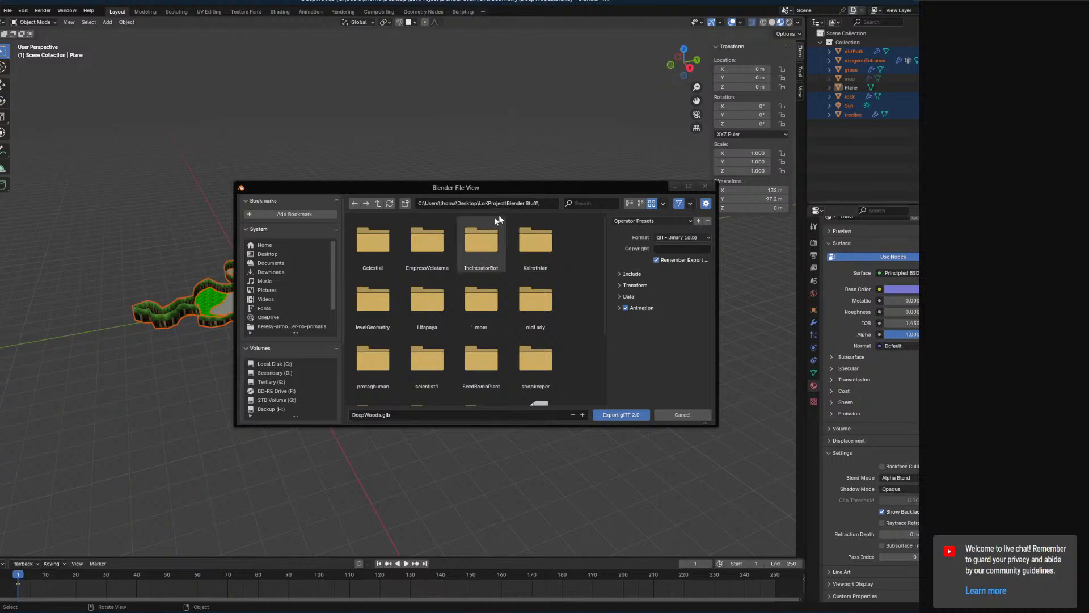
click(380, 204)
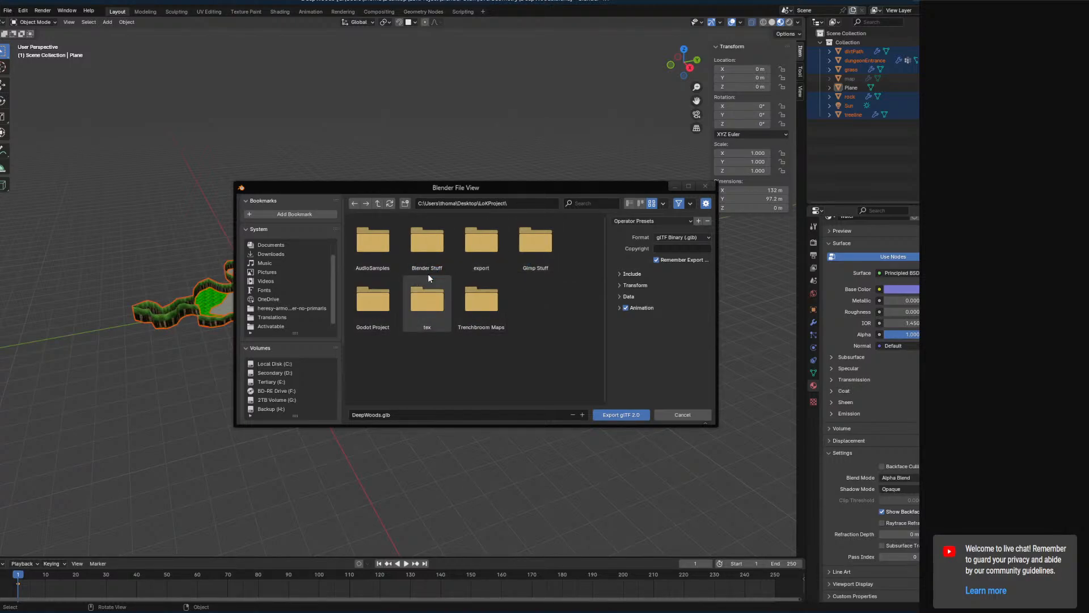
double_click(477, 251)
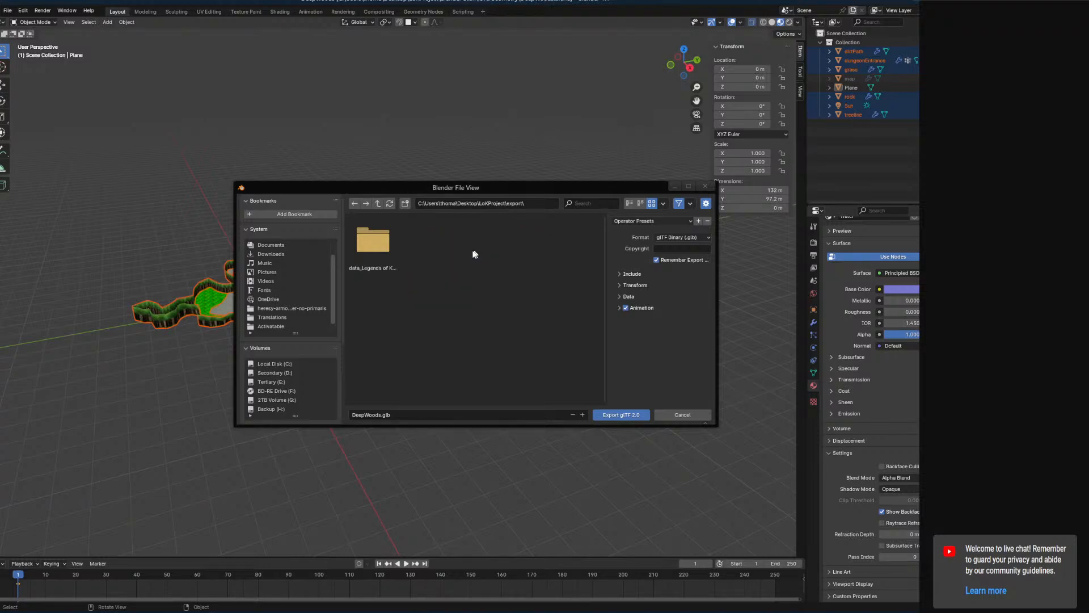
click(378, 204)
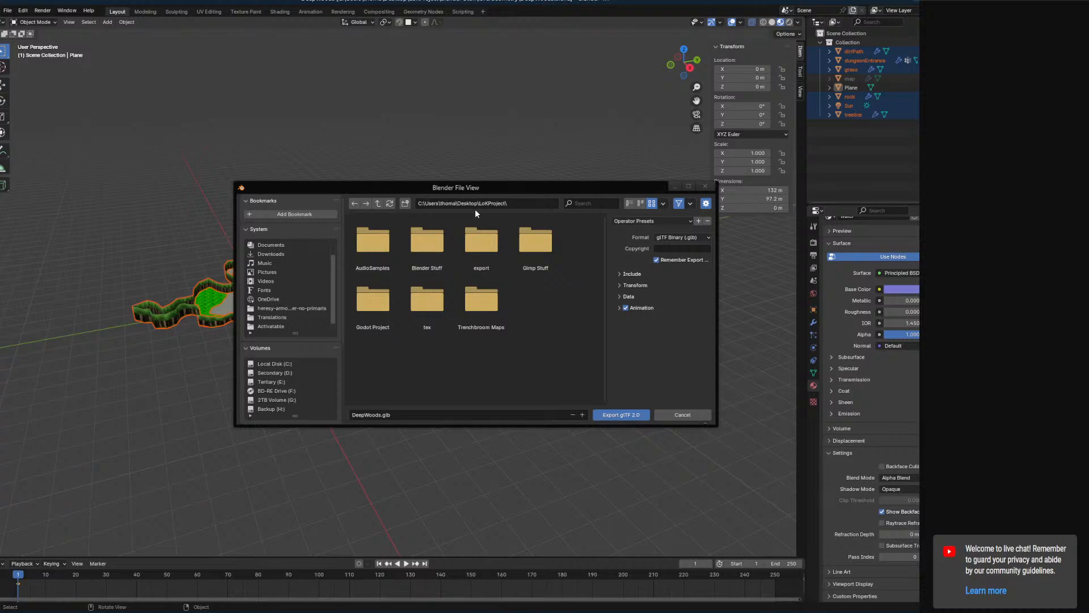
double_click(483, 242)
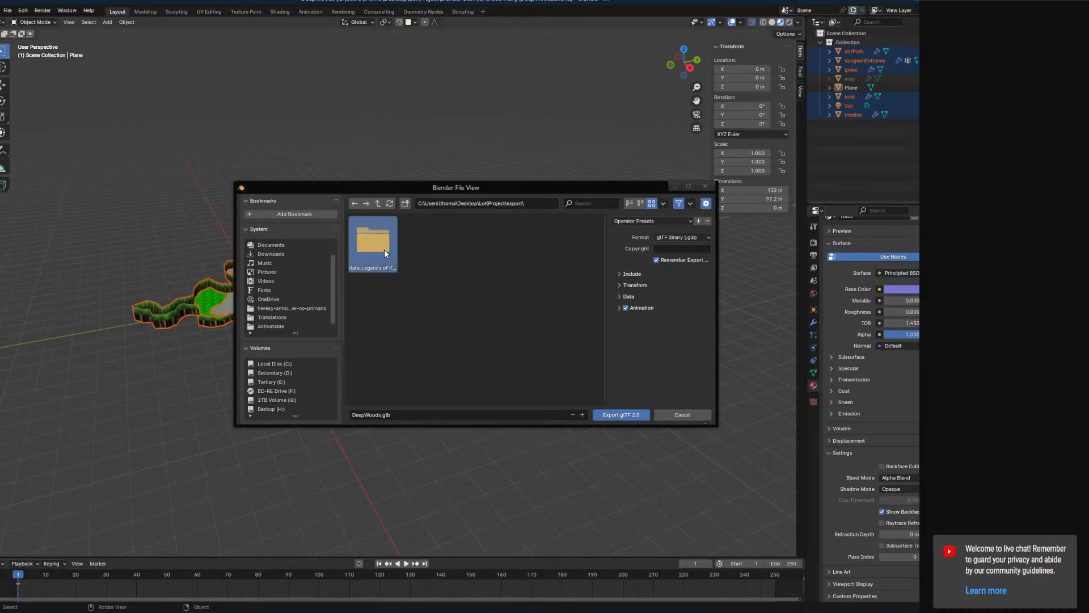
double_click(384, 251)
click(384, 251)
click(378, 203)
click(377, 203)
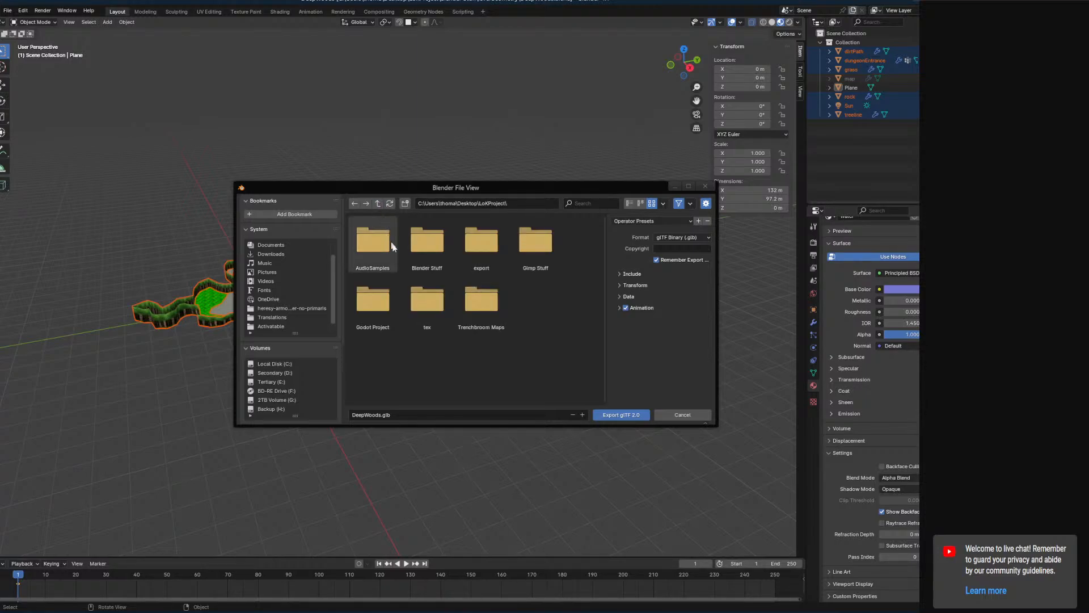
Export over DeepWoods.glb in Godot Project/Imports/Meshes/WorldObjects/LevelMeshes/deepwoods.
double_click(378, 306)
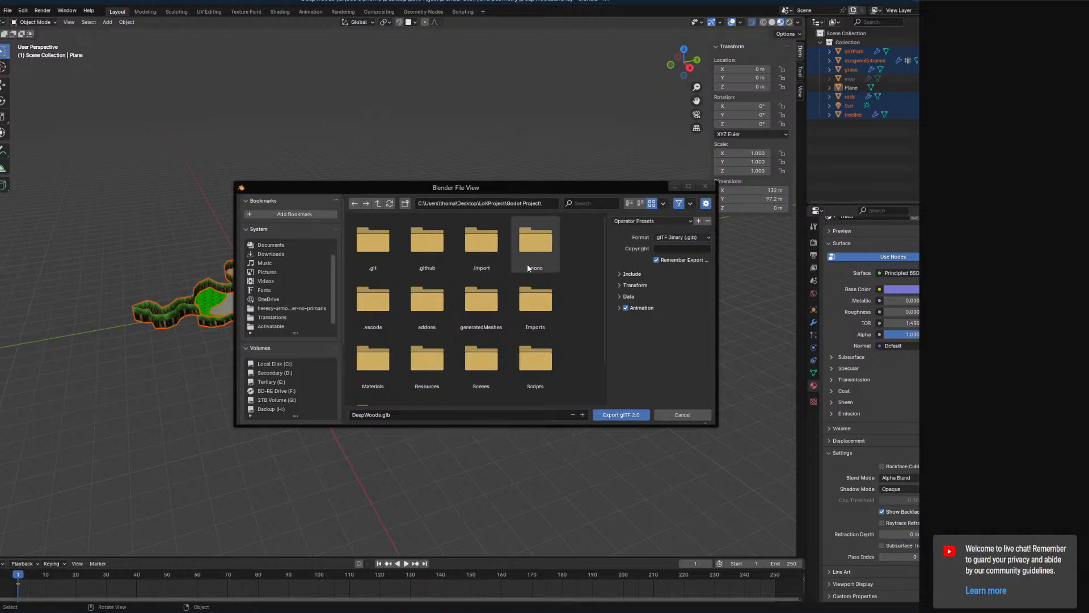
double_click(534, 301)
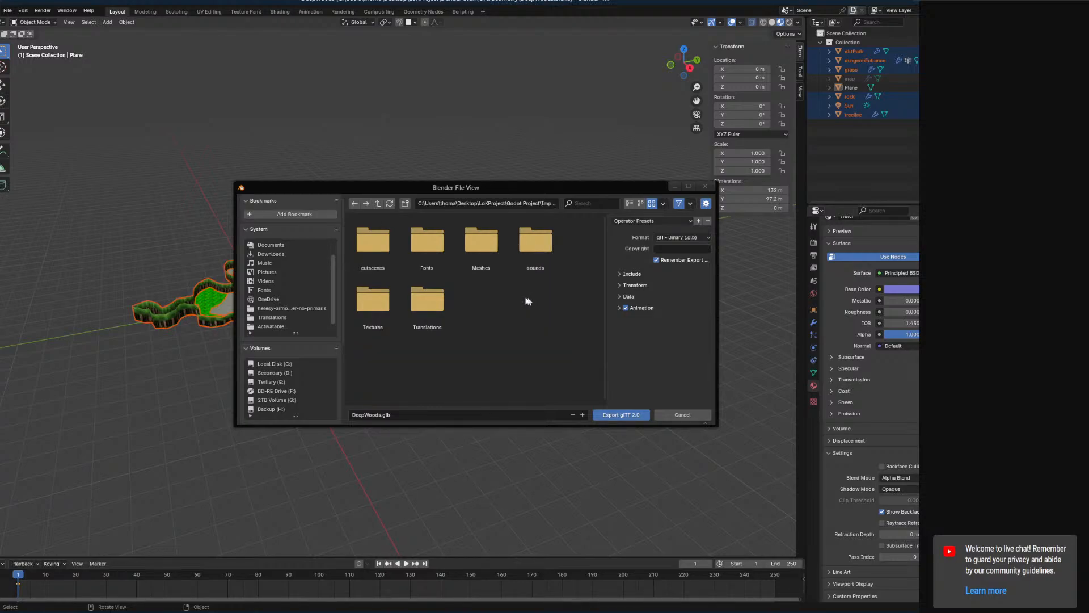
double_click(478, 251)
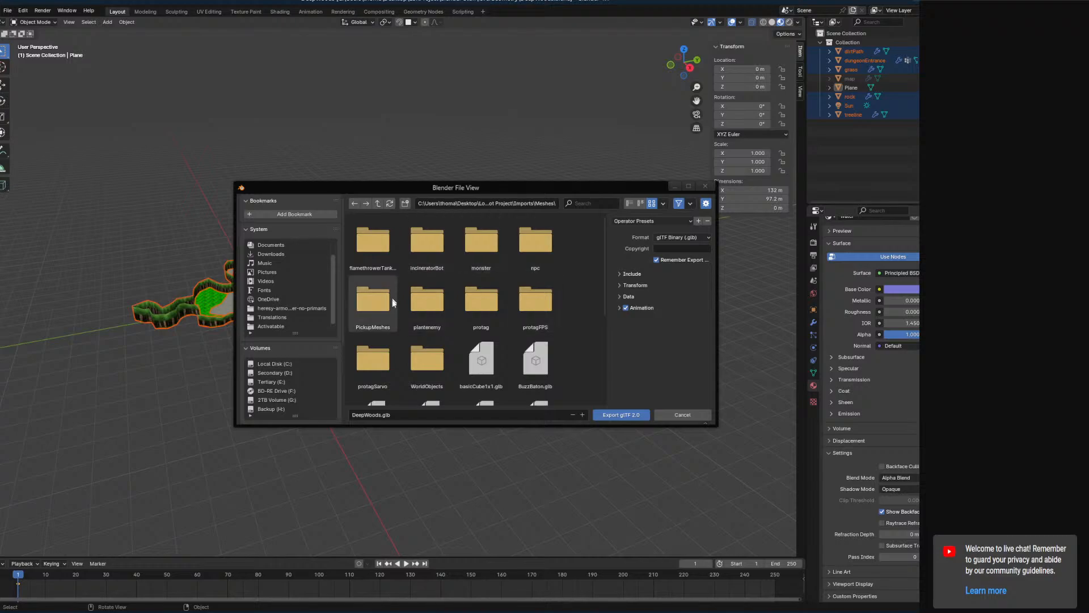
click(431, 367)
double_click(430, 368)
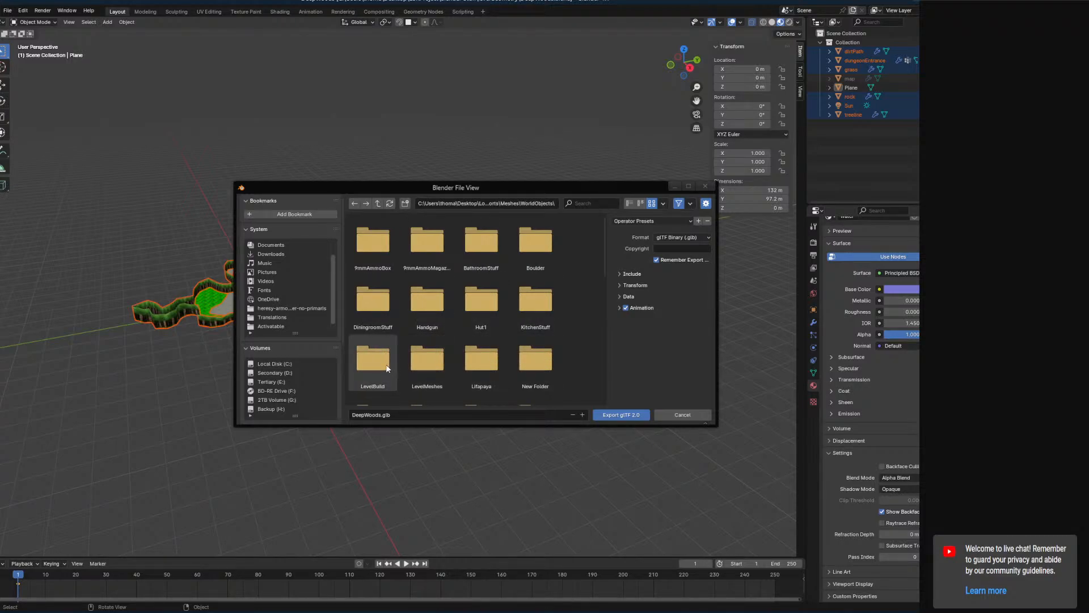
double_click(431, 369)
double_click(373, 243)
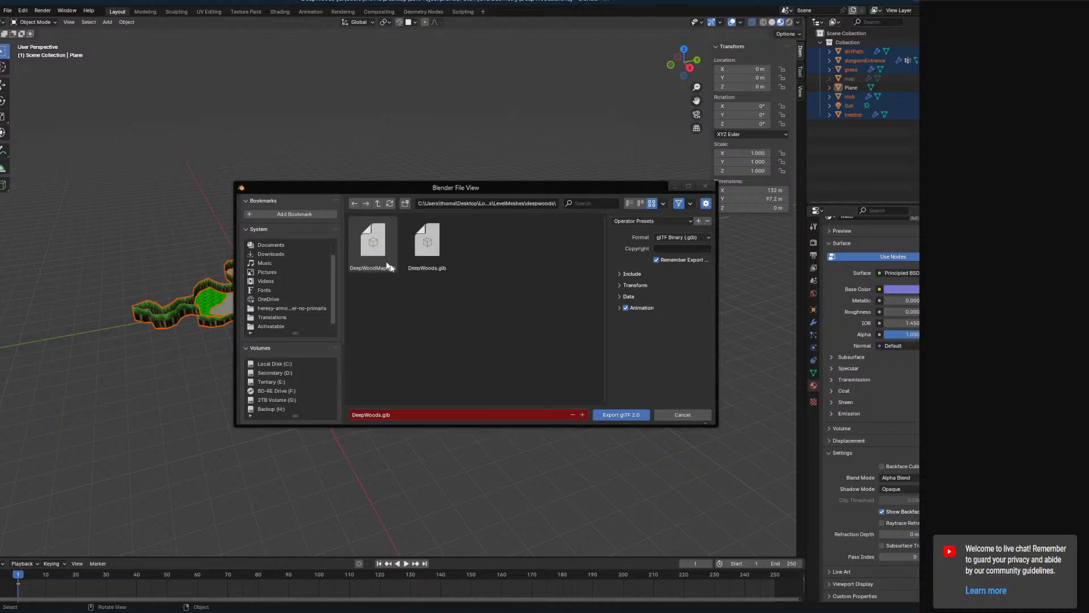
click(617, 415)
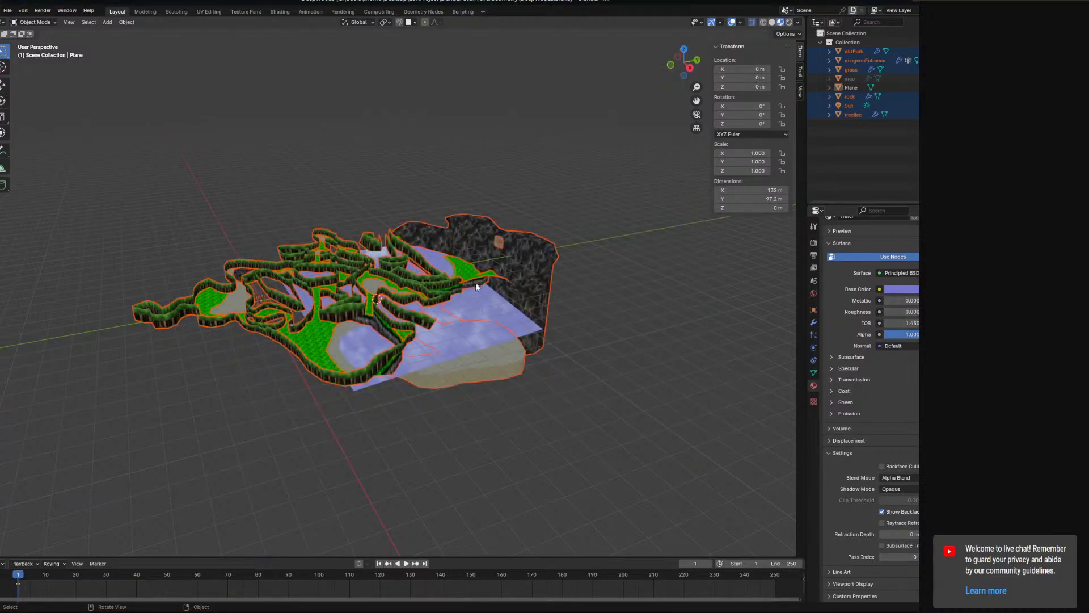
scroll(476, 323, up, 4)
mouse_move(482, 329)
middle_down()
mouse_move(454, 320)
mouse_move(414, 341)
mouse_move(352, 399)
mouse_move(460, 355)
mouse_move(440, 379)
mouse_move(504, 365)
mouse_move(647, 382)
mouse_move(525, 382)
mouse_move(574, 362)
mouse_move(576, 349)
mouse_move(548, 339)
mouse_move(525, 363)
mouse_move(500, 318)
middle_up()
scroll(458, 356, up, 5)
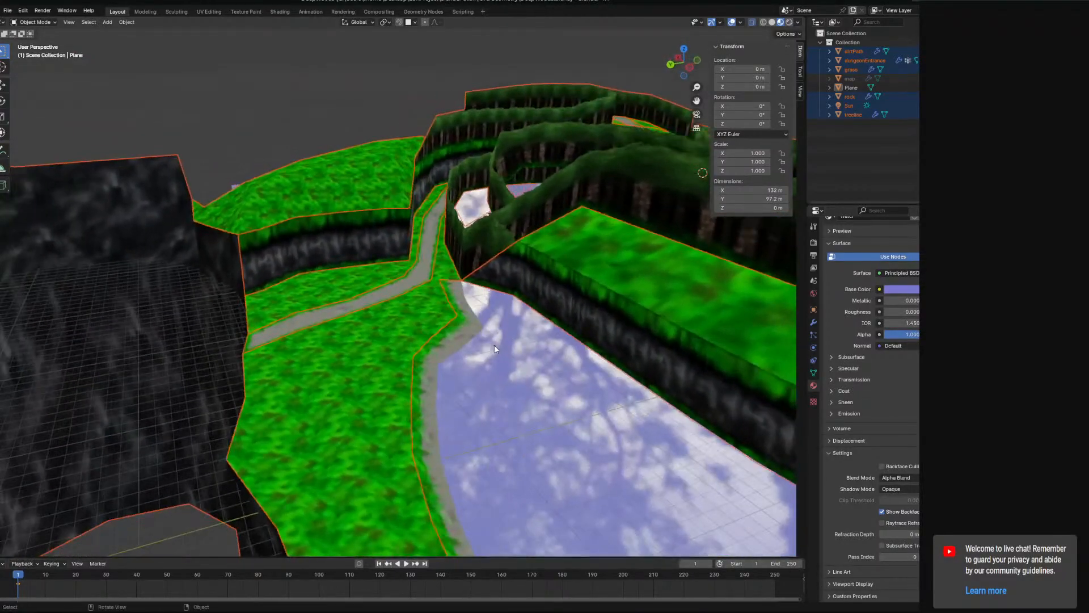
Switch to Godot and expand the project's Imports folder and its Meshes subfolder.
mouse_move(134, 611)
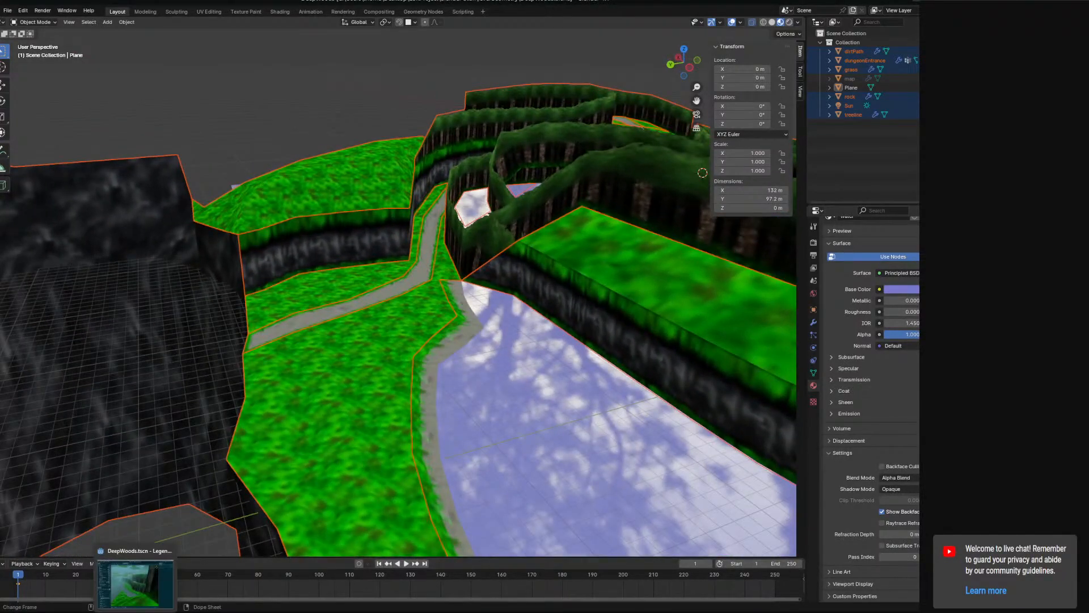
click(164, 592)
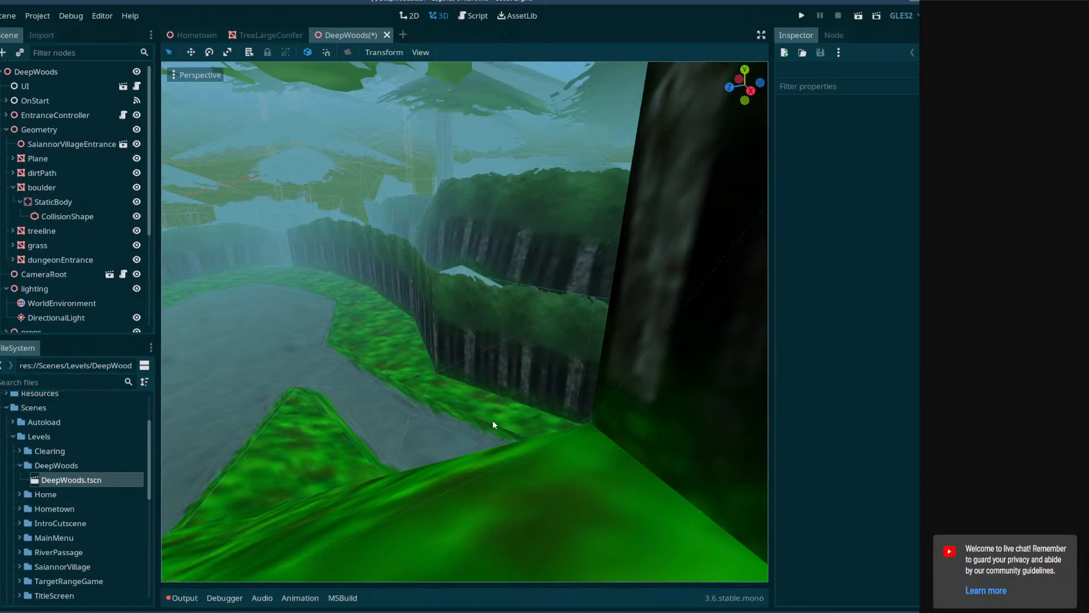
shift+middle_drag(406, 435, 333, 358)
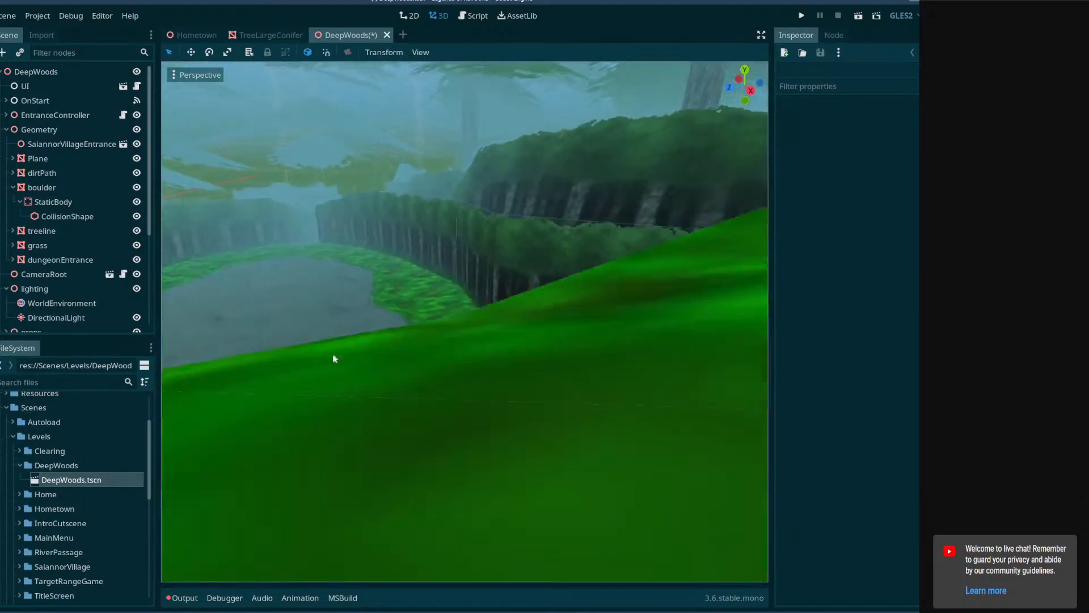
shift+middle_drag(549, 299, 457, 352)
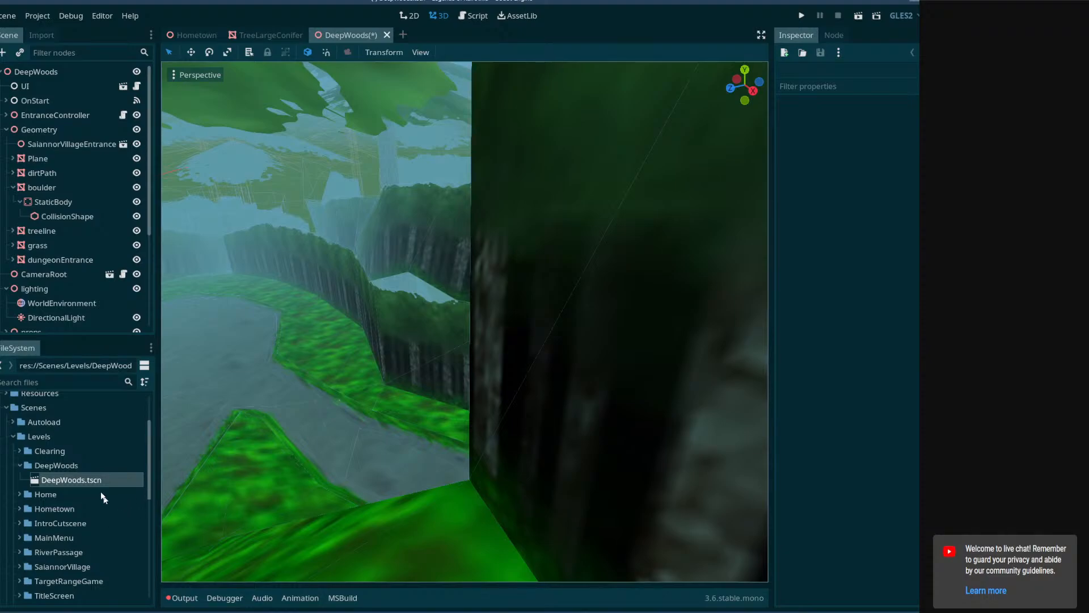
scroll(102, 466, down, 10)
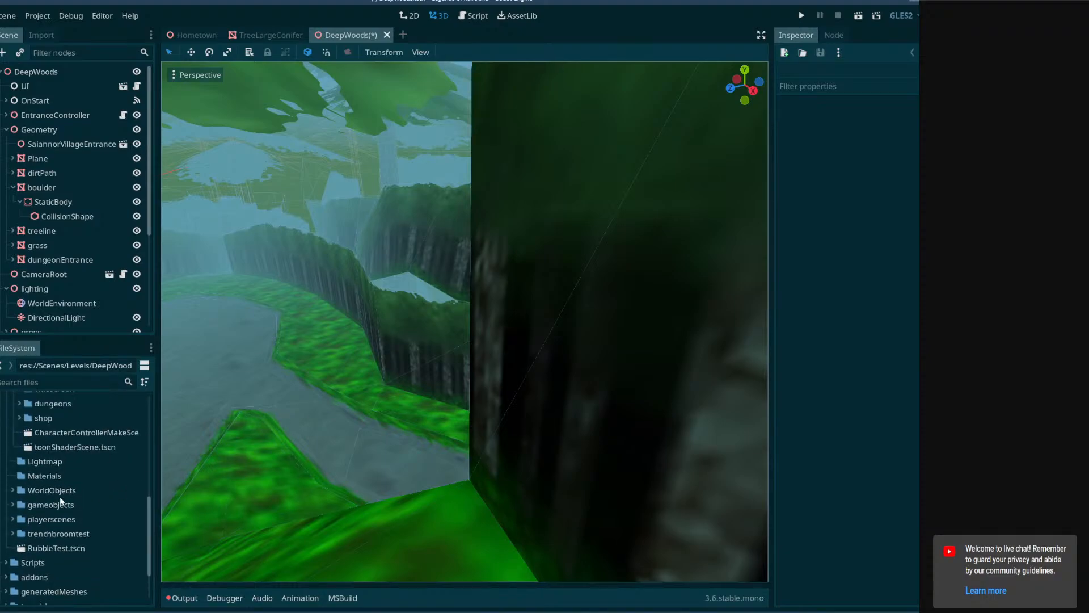
scroll(38, 507, down, 3)
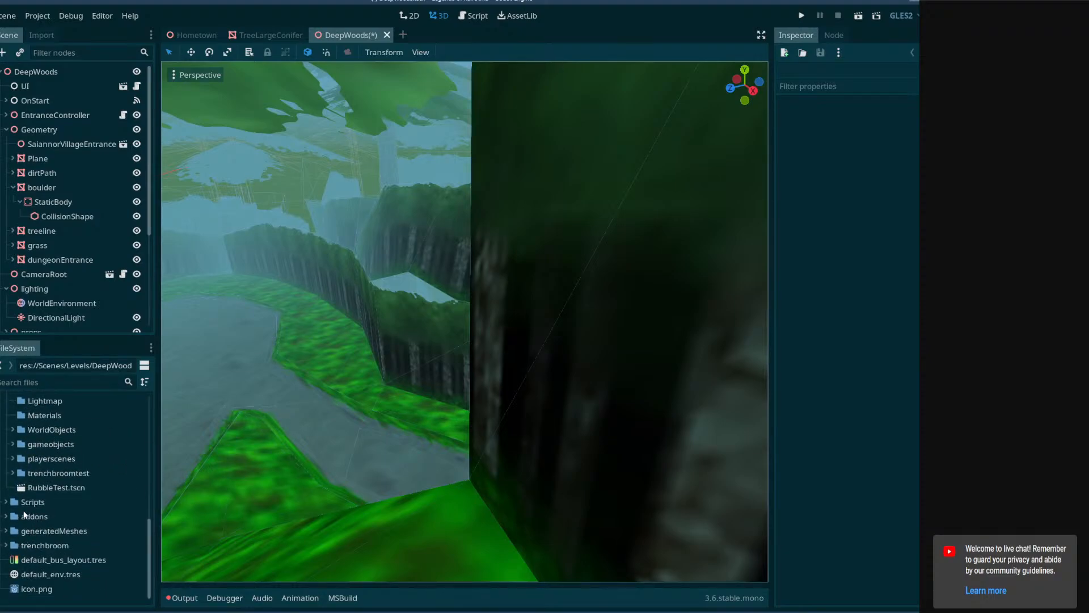
scroll(25, 513, up, 16)
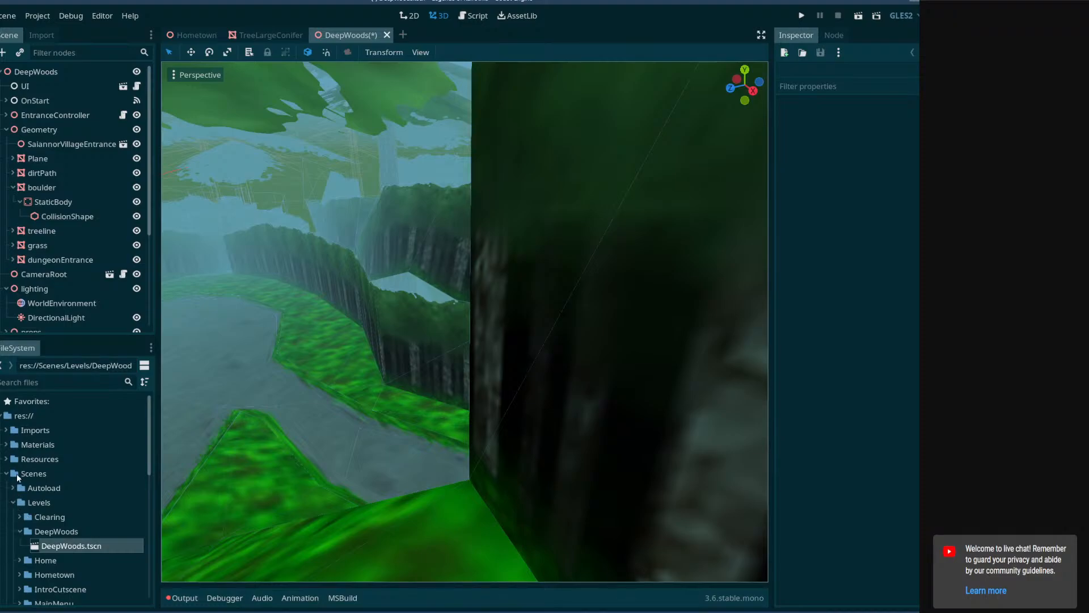
click(7, 431)
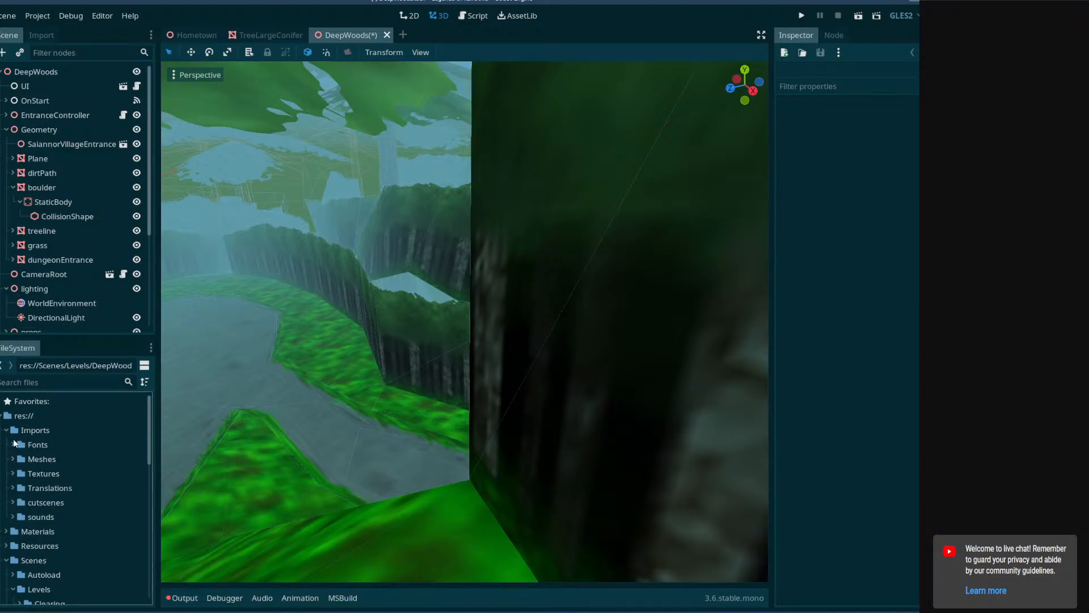
click(13, 460)
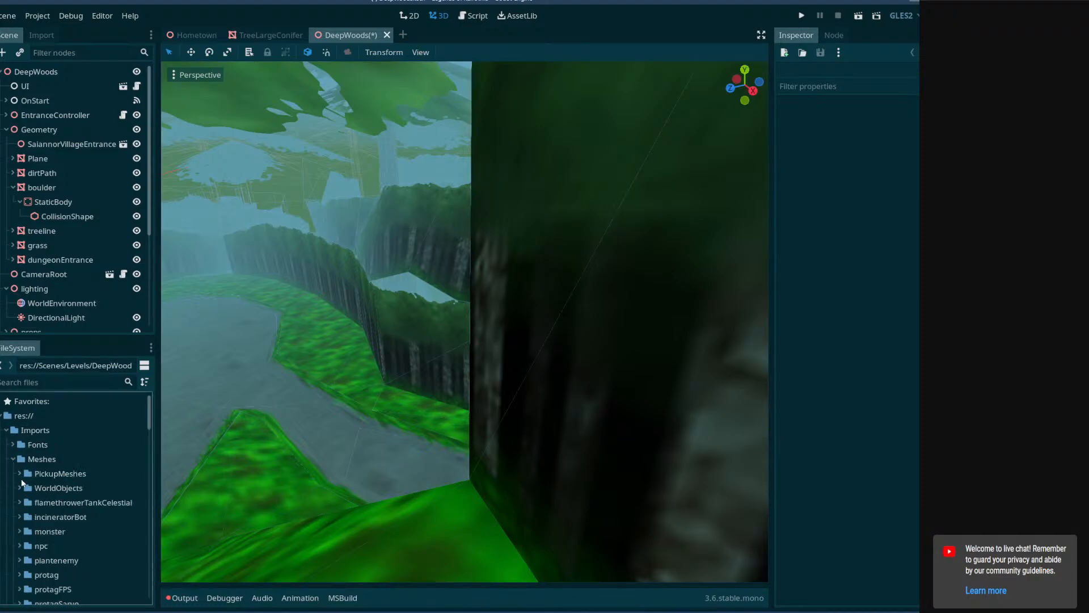
Expand the WorldObjects folder and its LevelMeshes subfolder.
scroll(31, 505, down, 3)
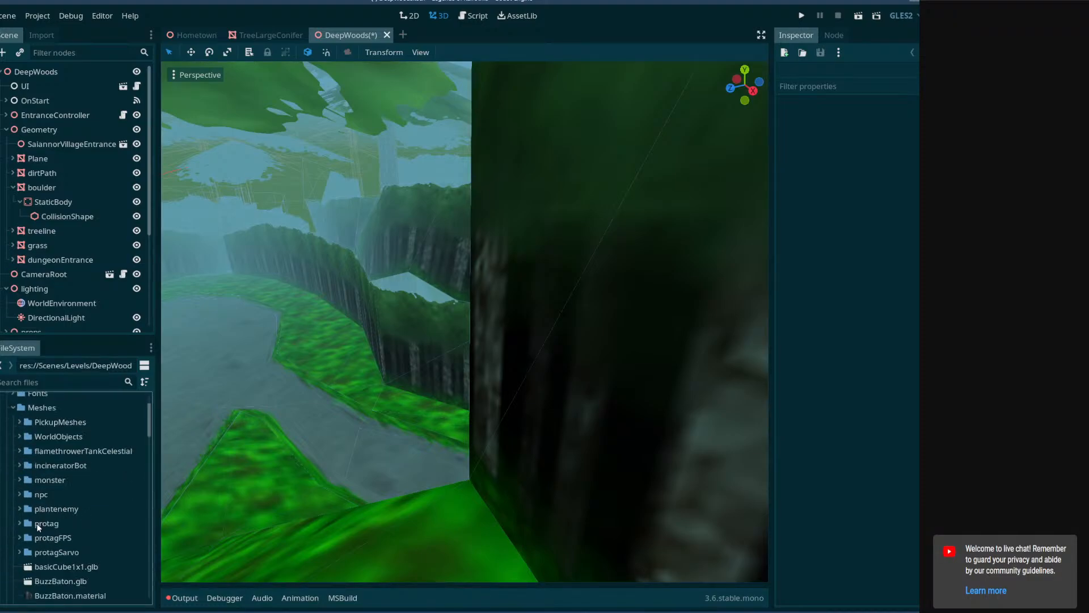
click(18, 435)
scroll(50, 518, down, 3)
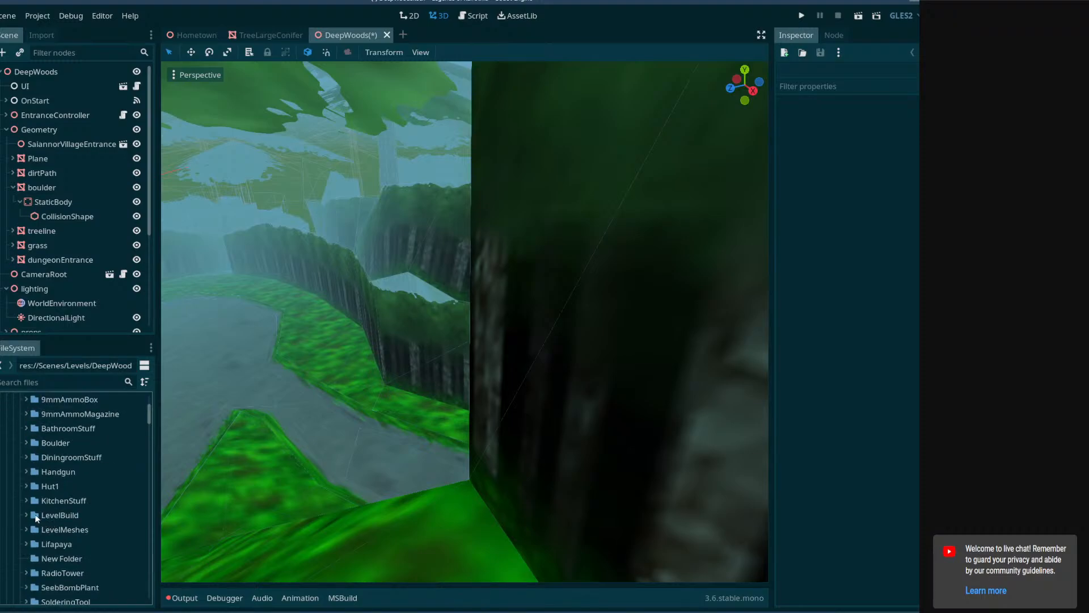
click(25, 528)
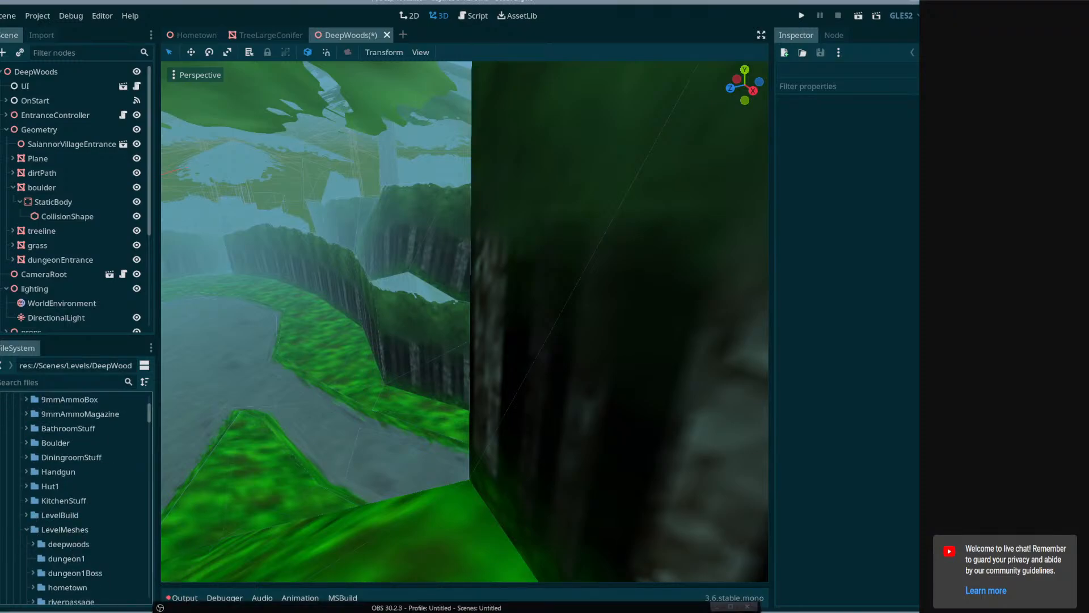
mouse_move(366, 608)
mouse_down()
mouse_move(355, 381)
mouse_move(362, 151)
mouse_move(394, 111)
mouse_move(347, 599)
mouse_up()
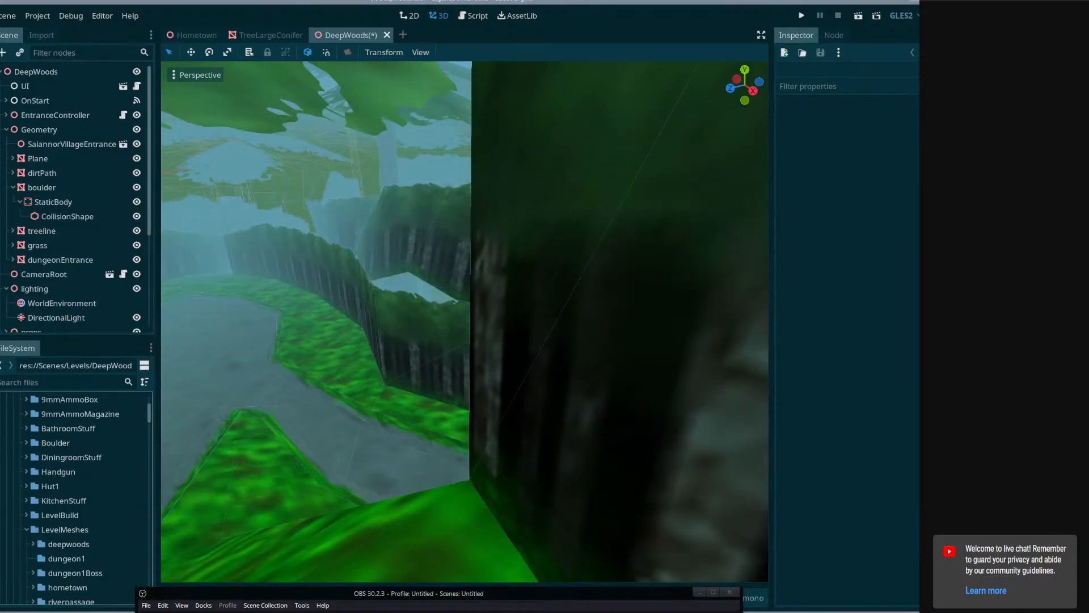
click(261, 591)
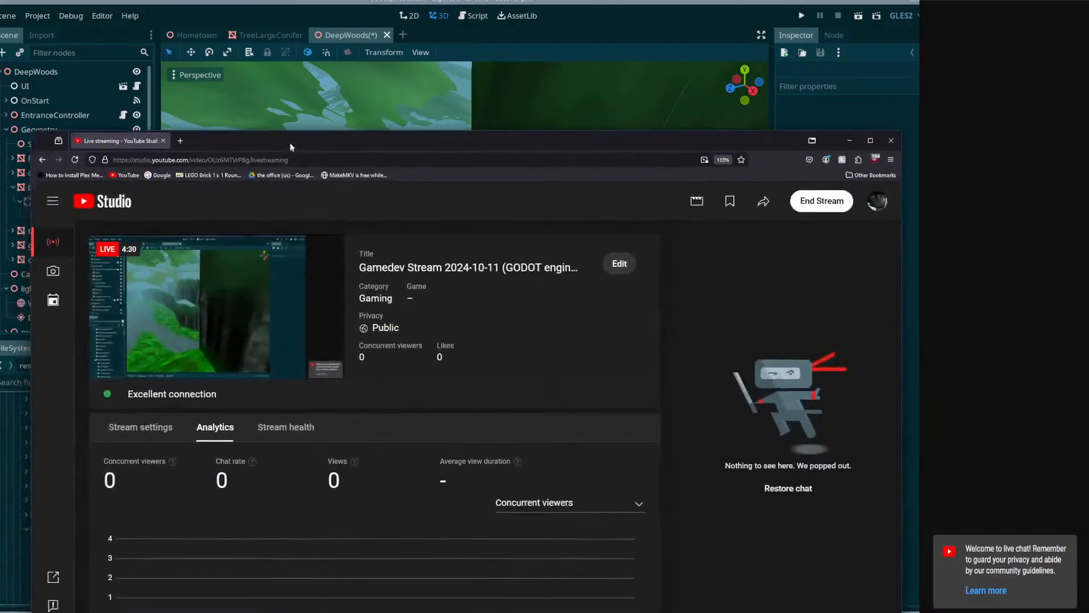
drag(290, 147, 441, 599)
Expand the deepwoods folder inside LevelMeshes to reach the DeepWoods.glb file.
right_drag(376, 414, 371, 430)
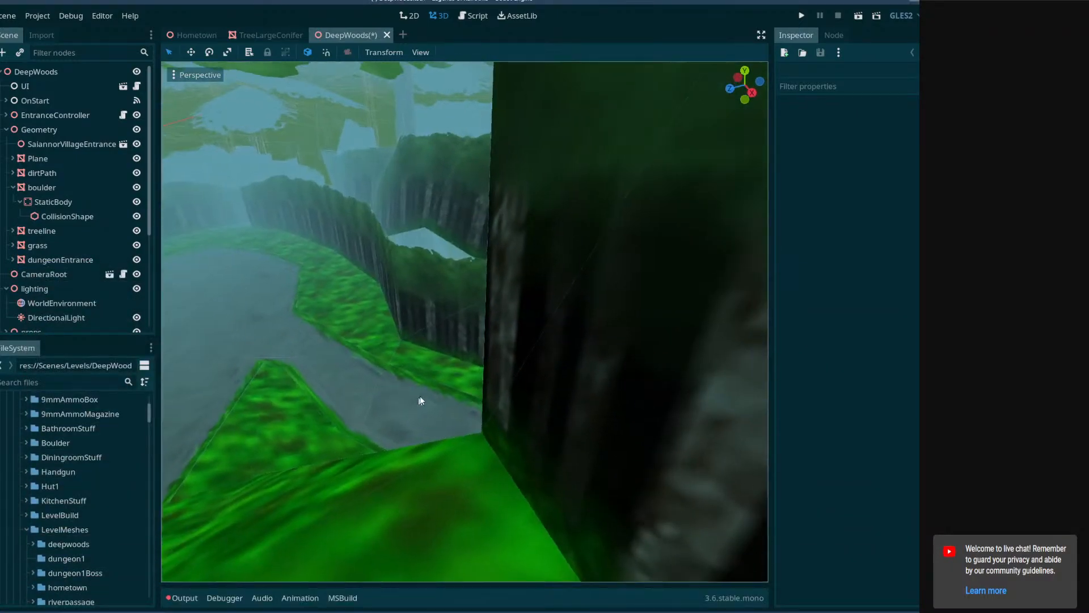
right_drag(419, 396, 424, 388)
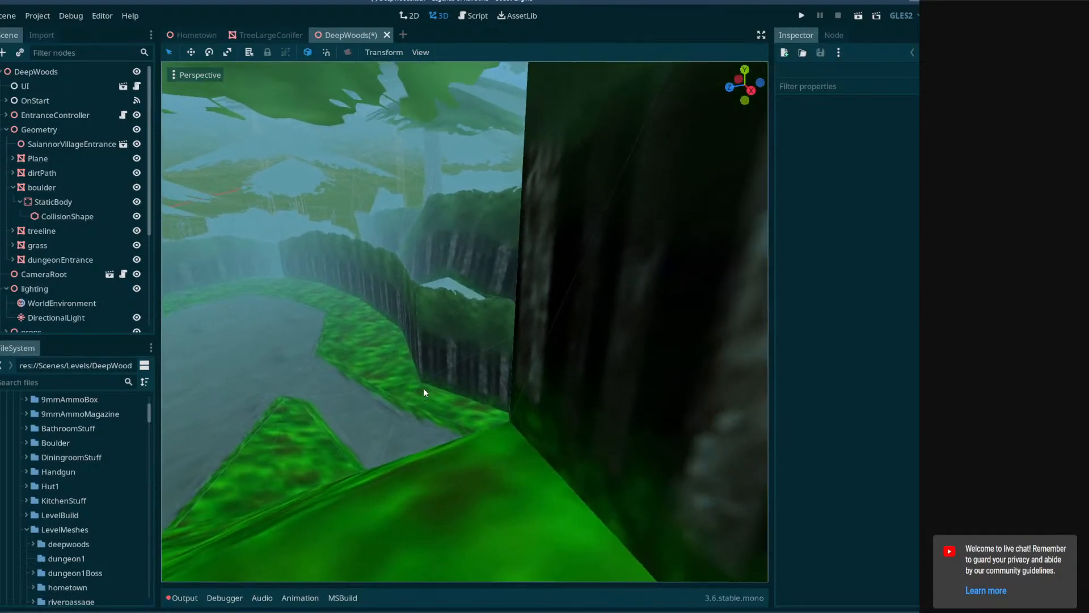
click(32, 544)
scroll(132, 550, down, 3)
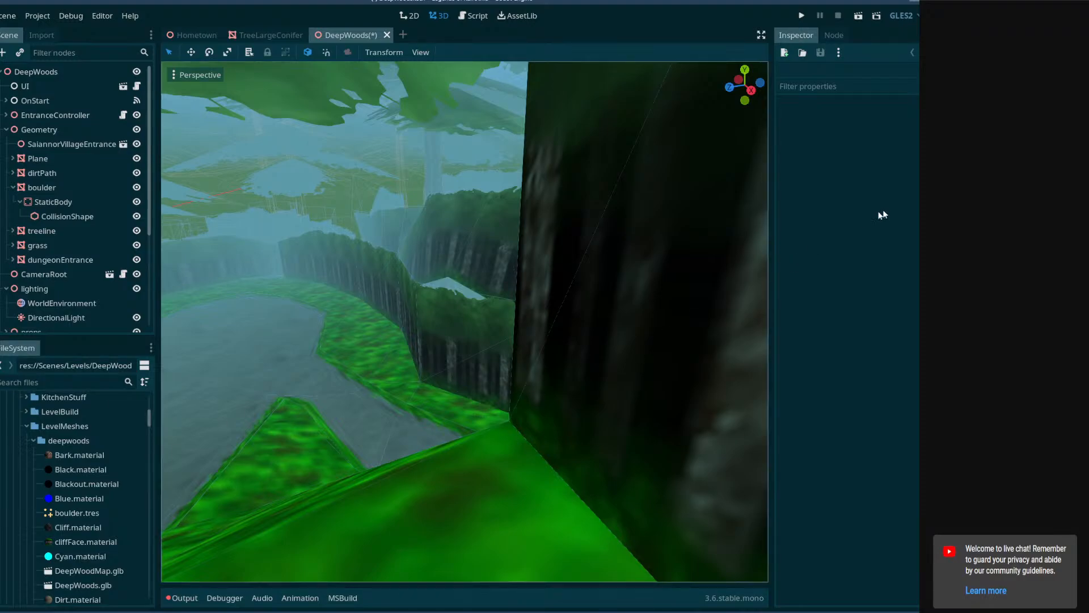
Switch to OBS and widen the chat source slightly toward the display capture.
click(155, 611)
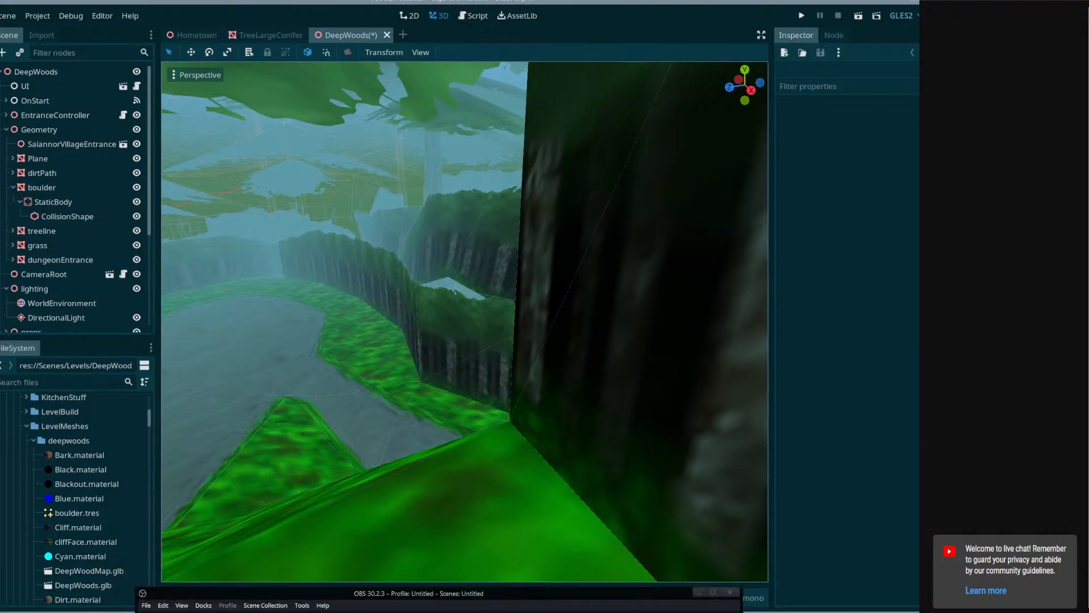
drag(539, 596, 573, 167)
click(665, 340)
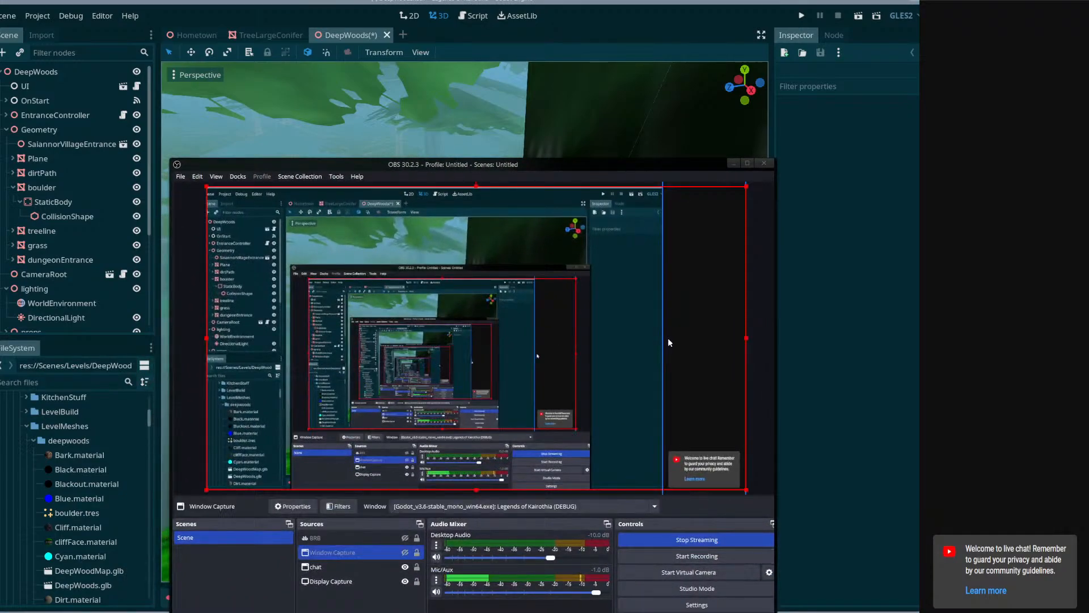
click(671, 344)
drag(662, 337, 659, 373)
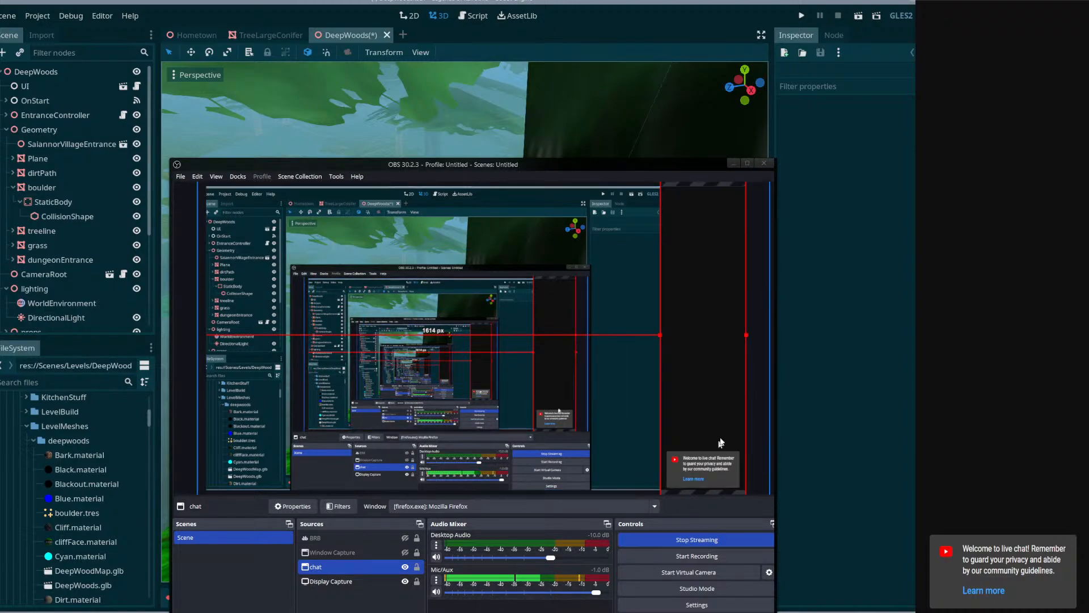
drag(539, 164, 531, 588)
Select the treeline mesh in Godot's DeepWoods scene and open the imported DeepWoods.glb directly, without creating an inherited scene.
click(375, 375)
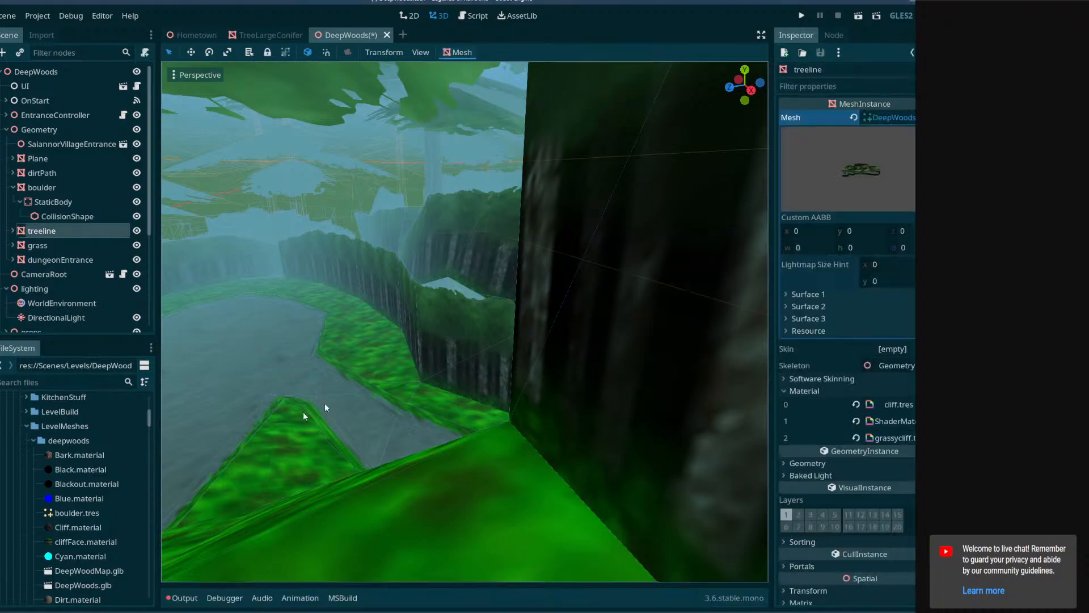
scroll(86, 523, down, 3)
double_click(82, 534)
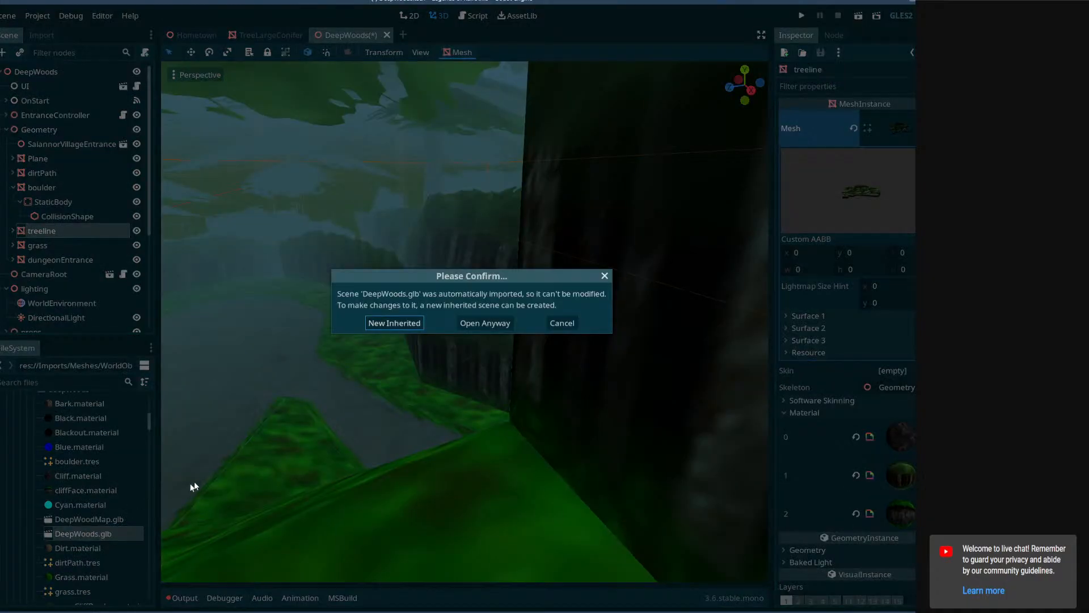
click(494, 326)
mouse_move(516, 323)
right_down()
mouse_move(545, 324)
mouse_move(488, 324)
mouse_move(521, 323)
right_up()
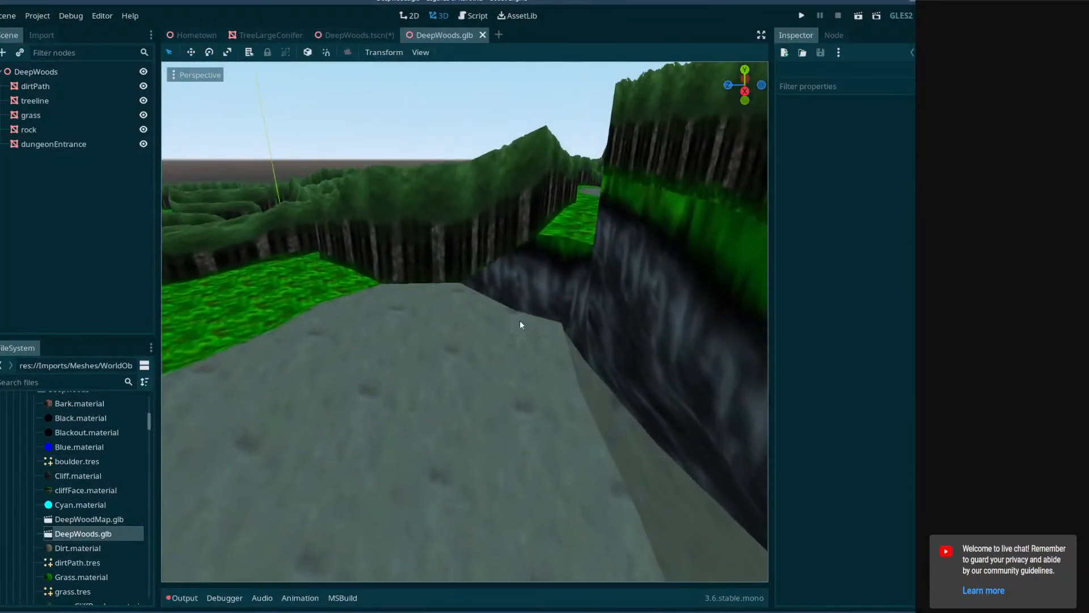
Copy the Mesh resource of the treeline node in DeepWoods.glb.
click(460, 209)
right_click(870, 154)
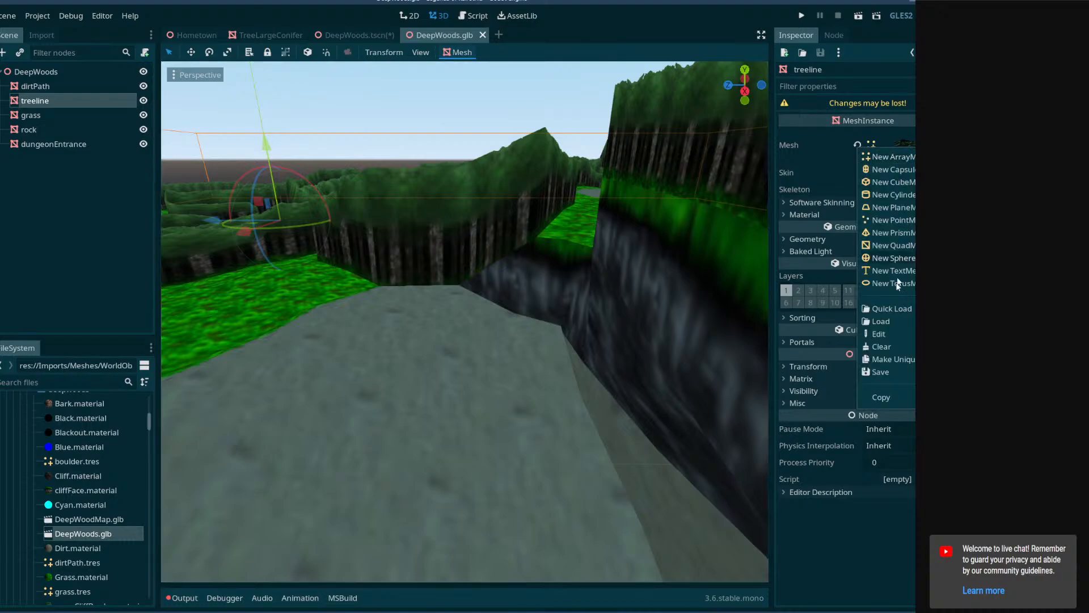
click(879, 396)
Paste the copied mesh into the Mesh property of the treeline in DeepWoods.tscn.
click(369, 34)
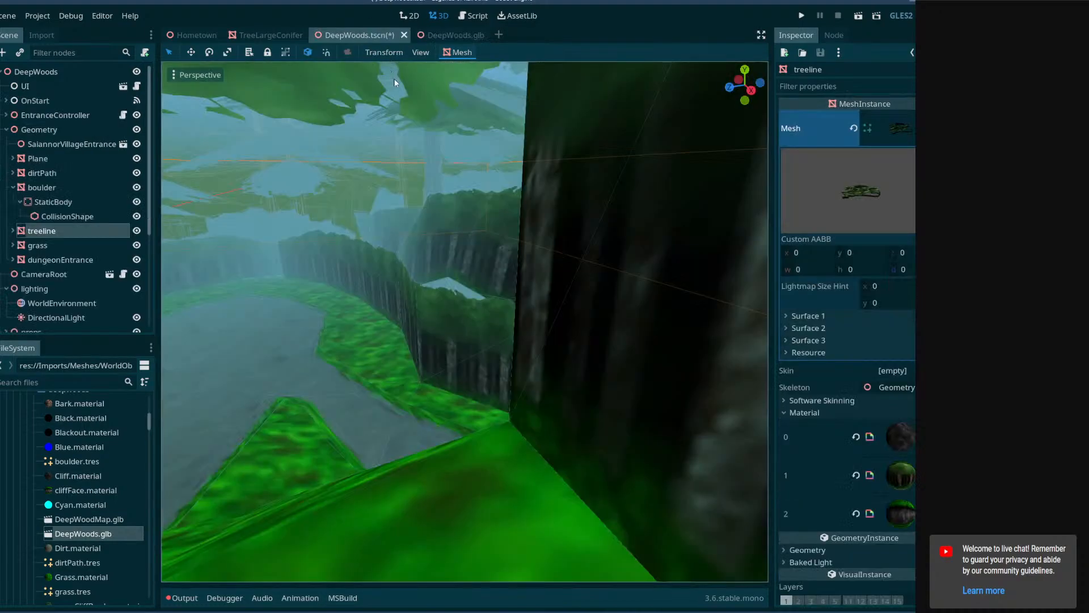
right_click(898, 131)
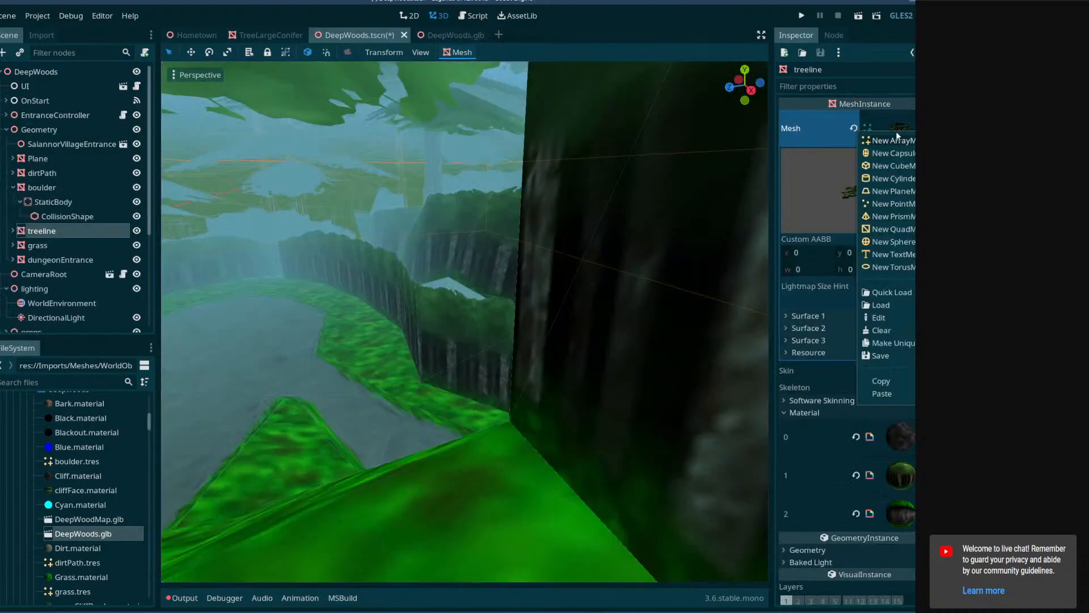
click(880, 394)
Save DeepWoods.tscn and close the DeepWoods.glb scene.
right_drag(487, 321, 487, 321)
key(ctrl+s)
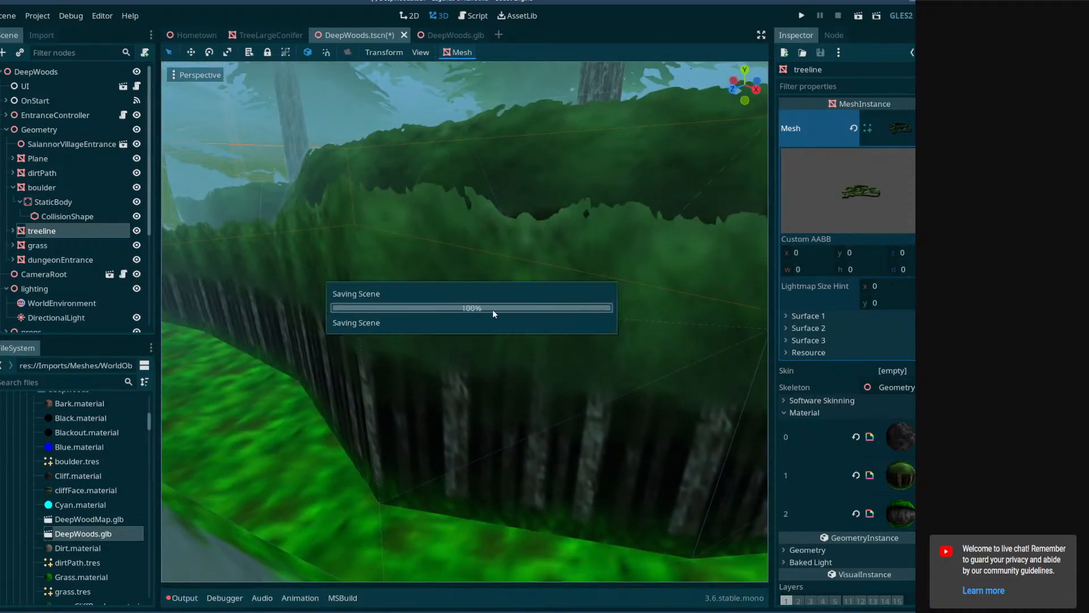
click(461, 34)
click(474, 34)
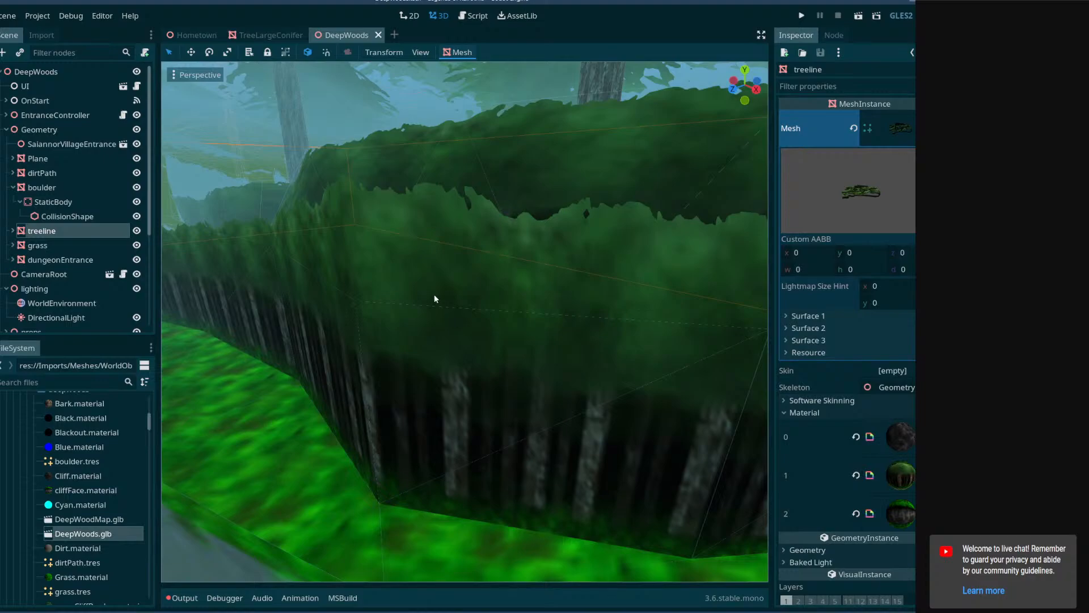
Delete the old StaticBody with its collision shape from under the treeline node.
key(s)
mouse_move(463, 335)
right_down()
mouse_move(500, 334)
mouse_move(464, 333)
right_up()
key(w)
key(w)
key(s)
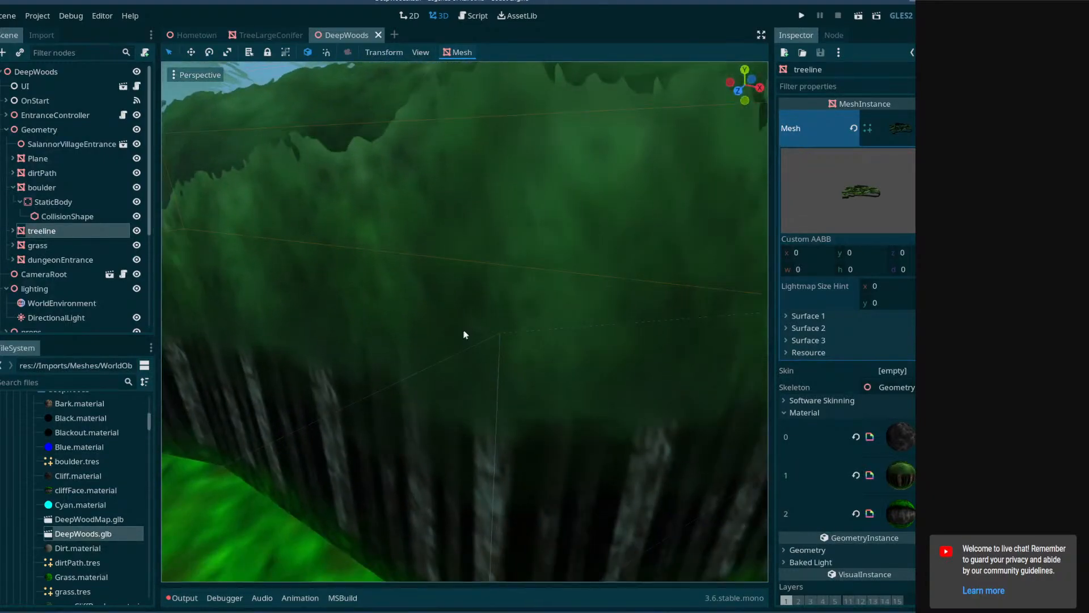
click(13, 231)
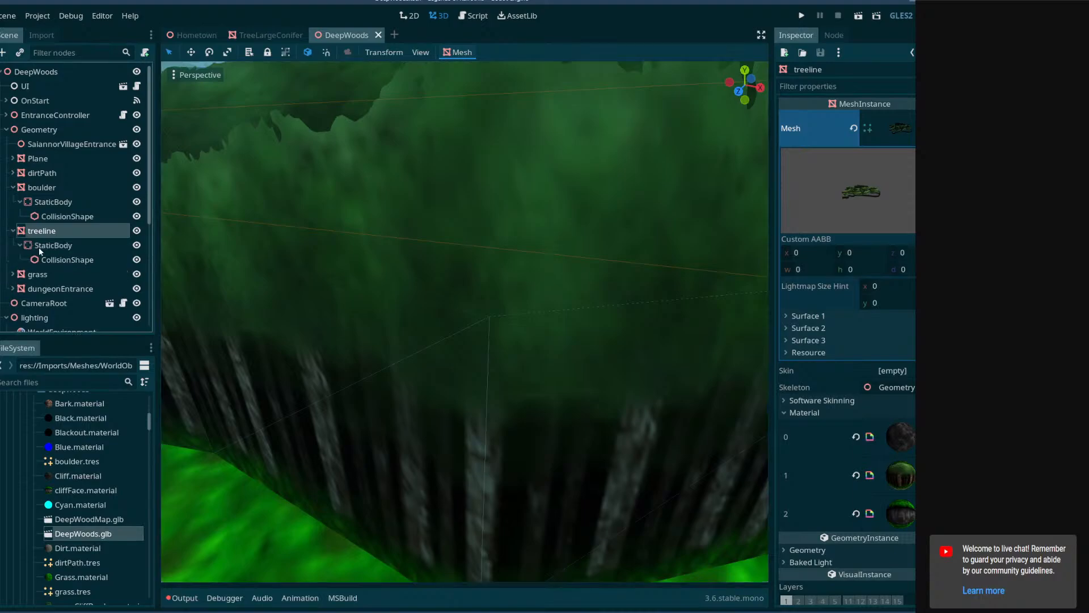
click(38, 247)
key(Delete)
click(438, 318)
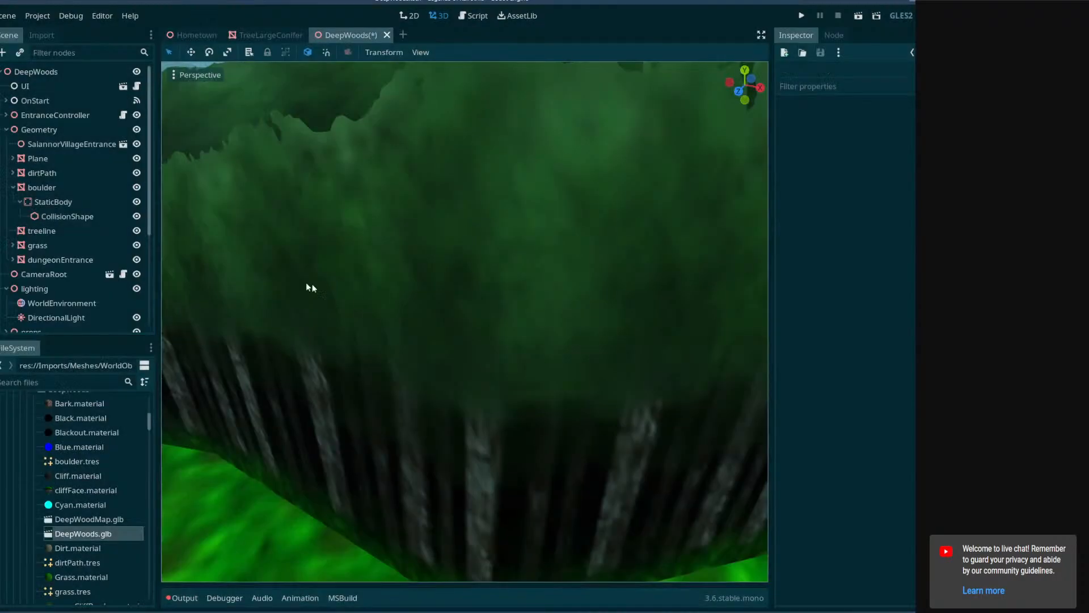
Generate a new static collision body from the treeline mesh and save the DeepWoods scene.
click(85, 237)
click(459, 52)
click(475, 63)
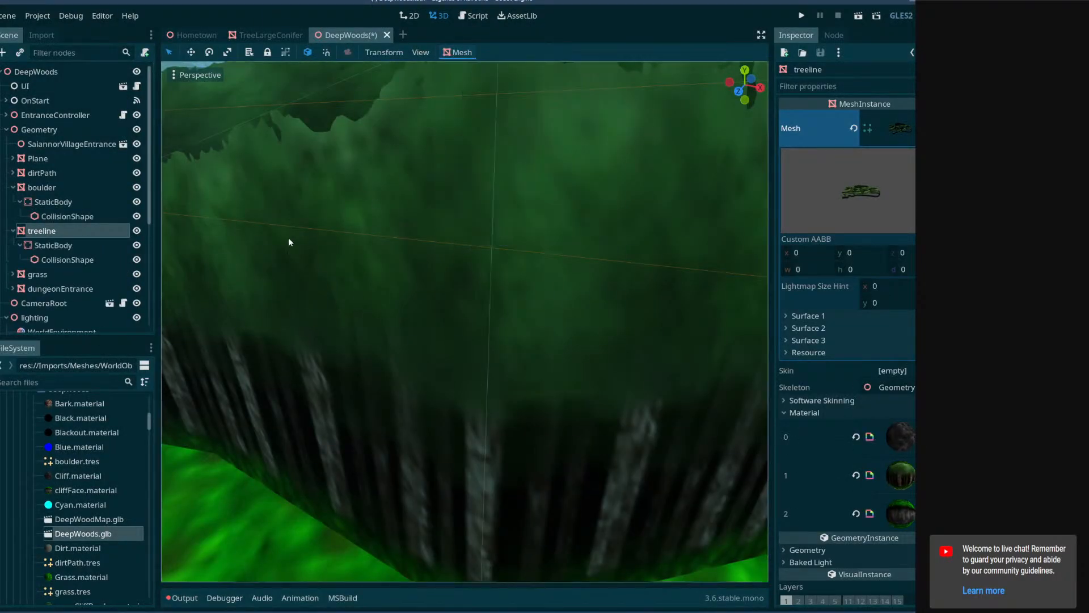
key(ctrl+s)
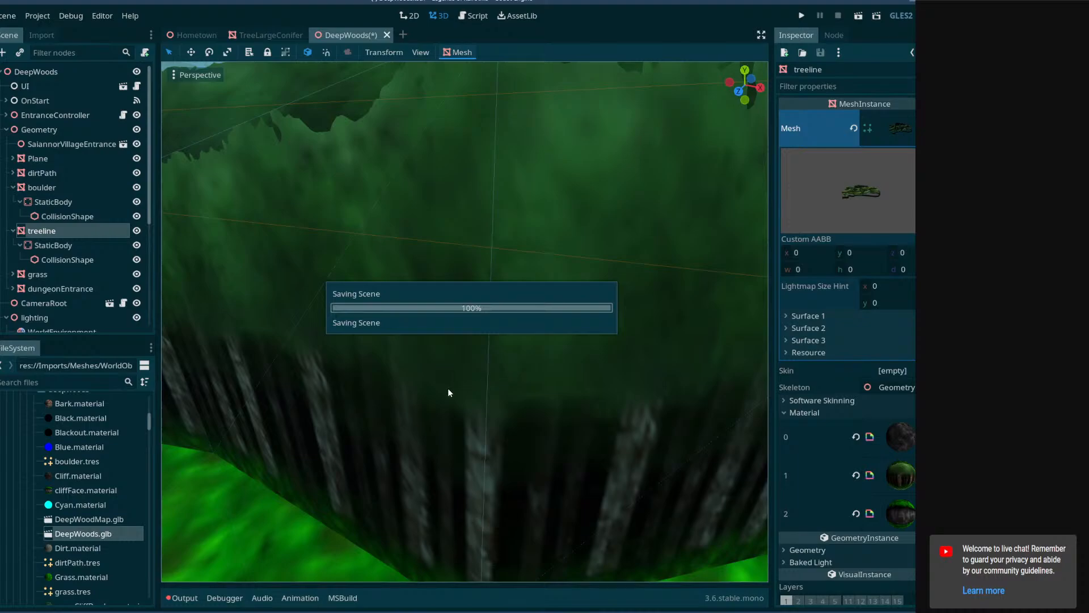
Inspect the updated treeline, cliff walls and dirt path from inside the DeepWoods scene.
key(s)
right_drag(539, 335, 903, 454)
key(w)
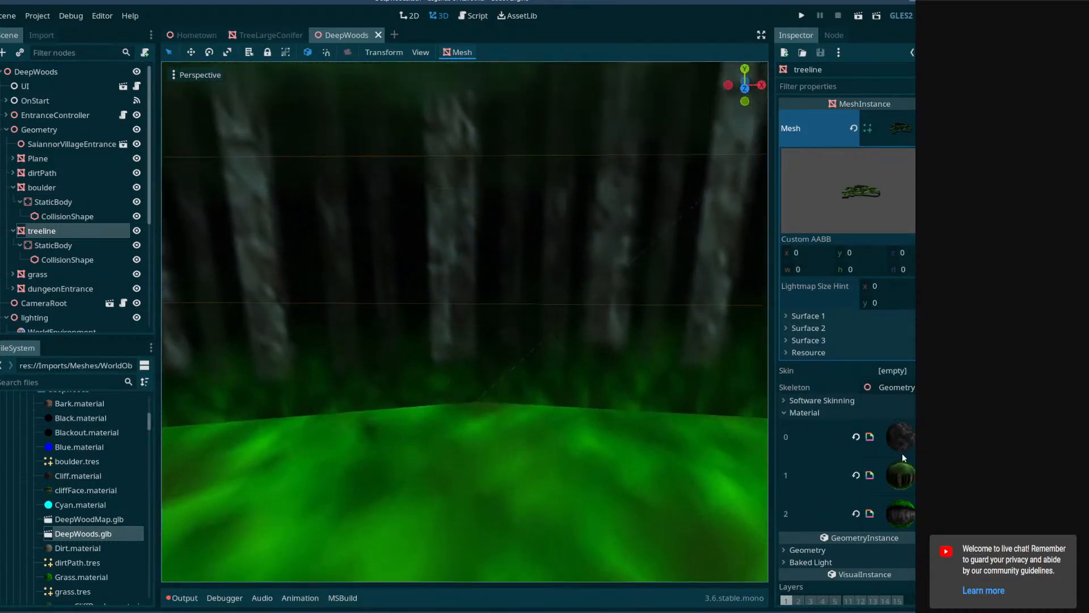
key(s)
right_drag(527, 422, 289, 440)
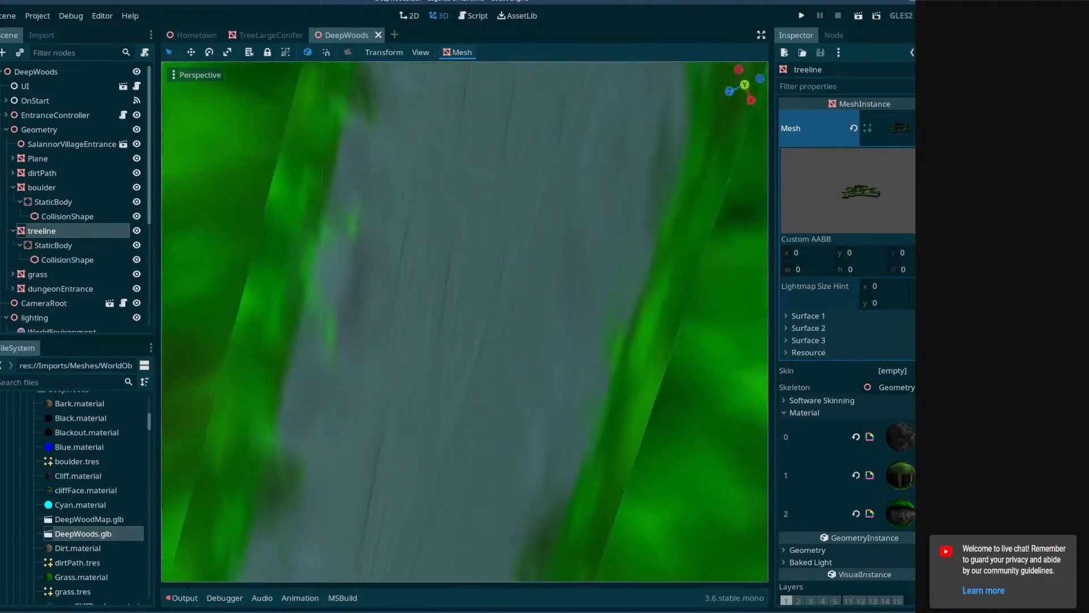
right_drag(465, 321, 737, 326)
right_drag(465, 322, 380, 289)
right_drag(669, 335, 641, 336)
Switch to Blender and open the dirtPath mesh in Edit Mode.
key(alt+Tab)
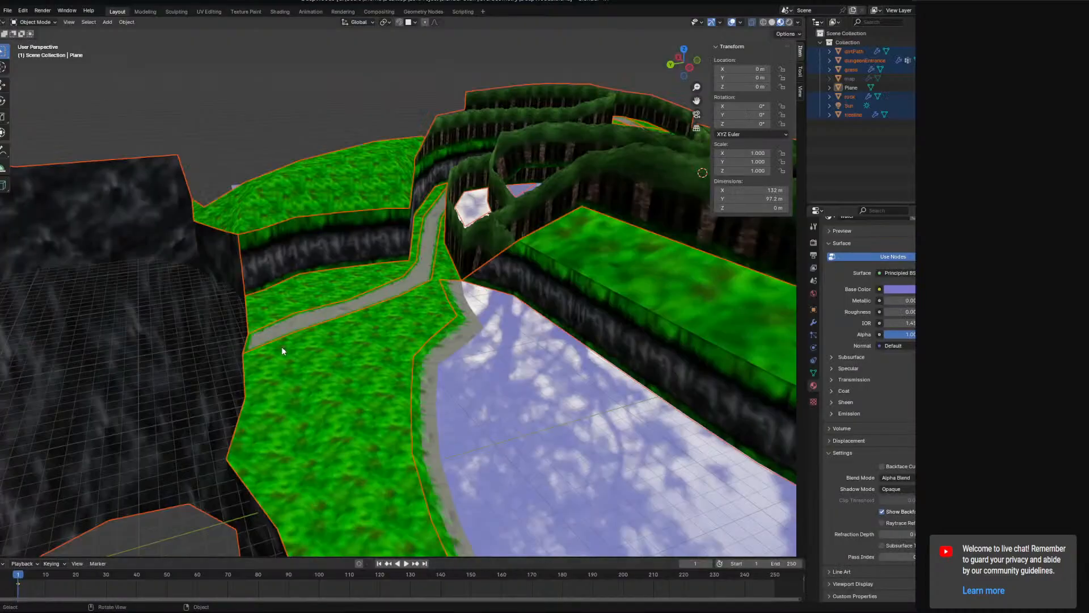
middle_drag(282, 350, 421, 345)
scroll(324, 356, up, 5)
middle_drag(397, 301, 382, 268)
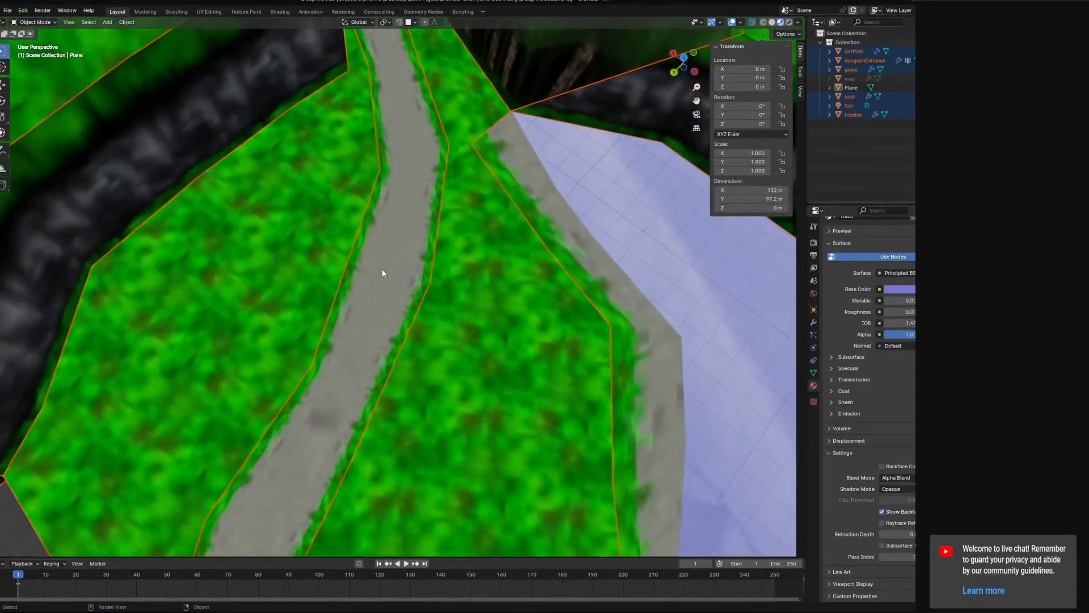
click(382, 267)
click(34, 43)
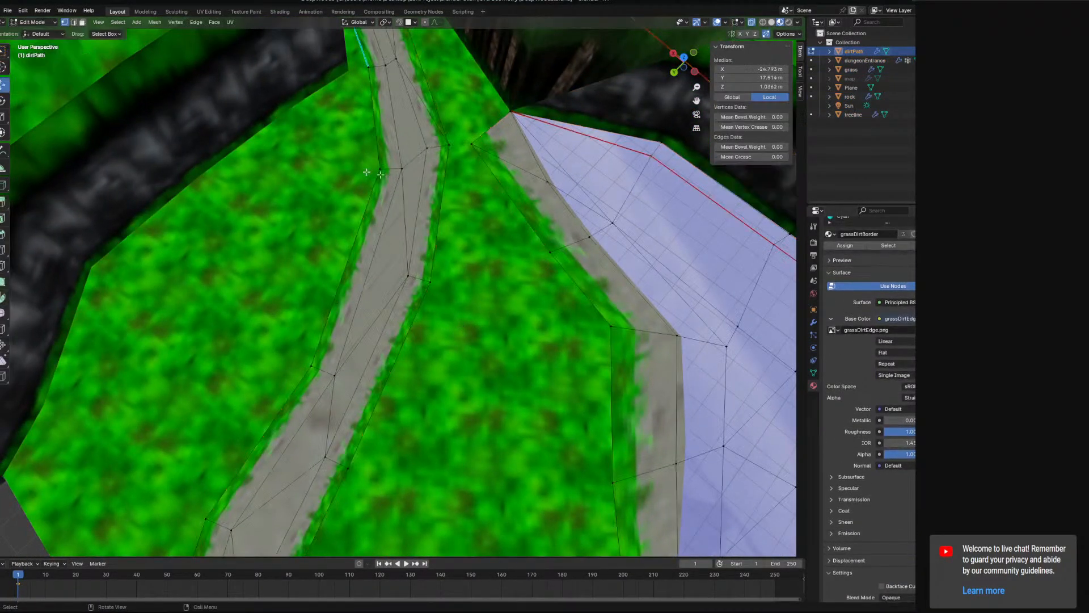
Set face selection mode and select all dirtPath faces that use the Dirt material.
scroll(344, 186, down, 2)
click(83, 22)
scroll(906, 264, up, 3)
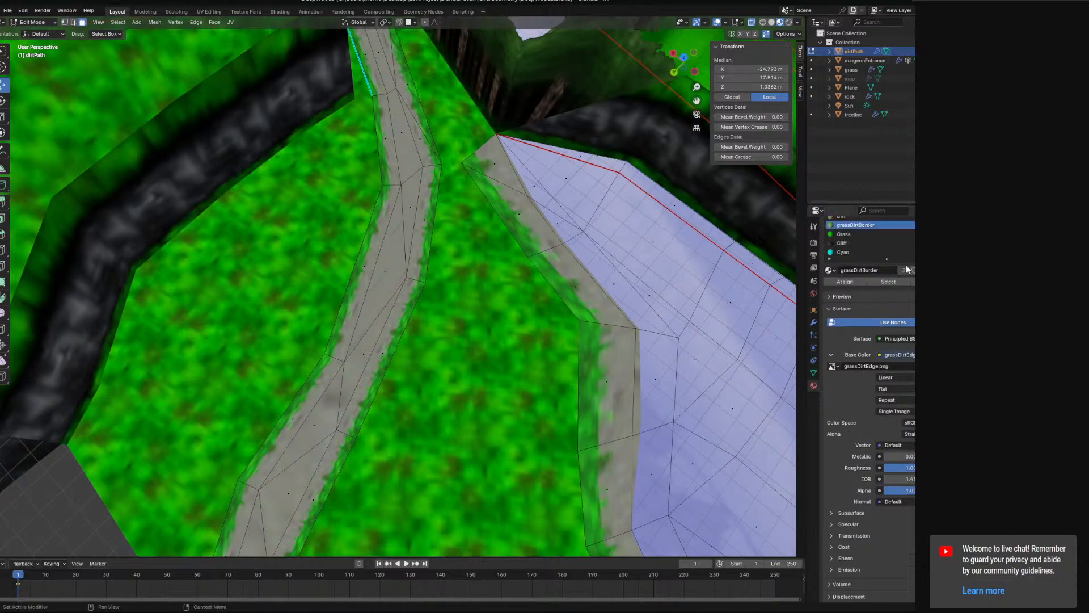
click(859, 233)
click(890, 299)
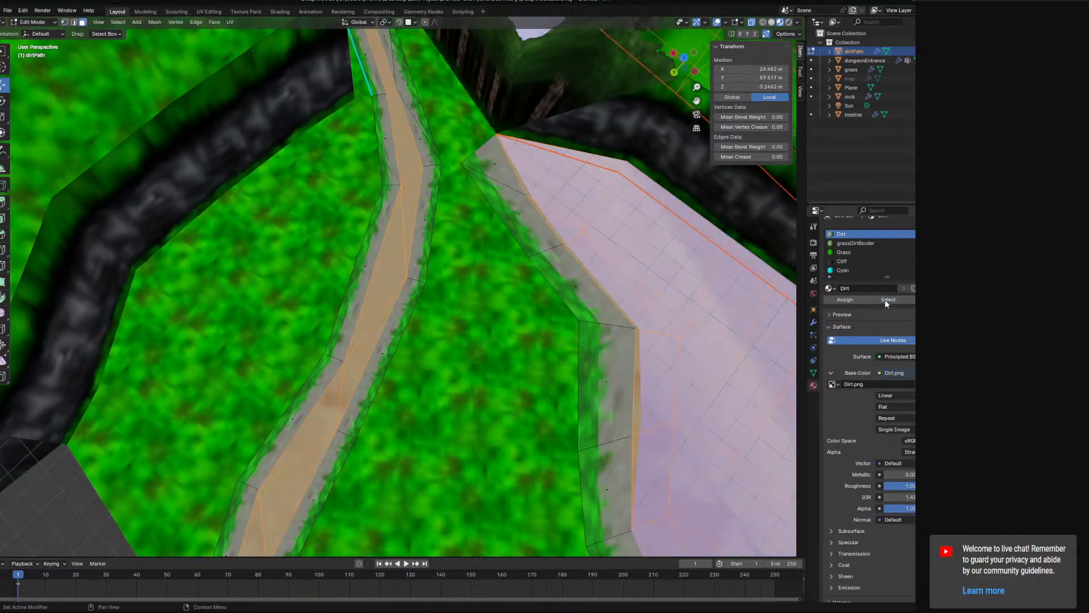
Unwrap the selected Dirt faces with the Angle Based method.
middle_drag(760, 309, 632, 313)
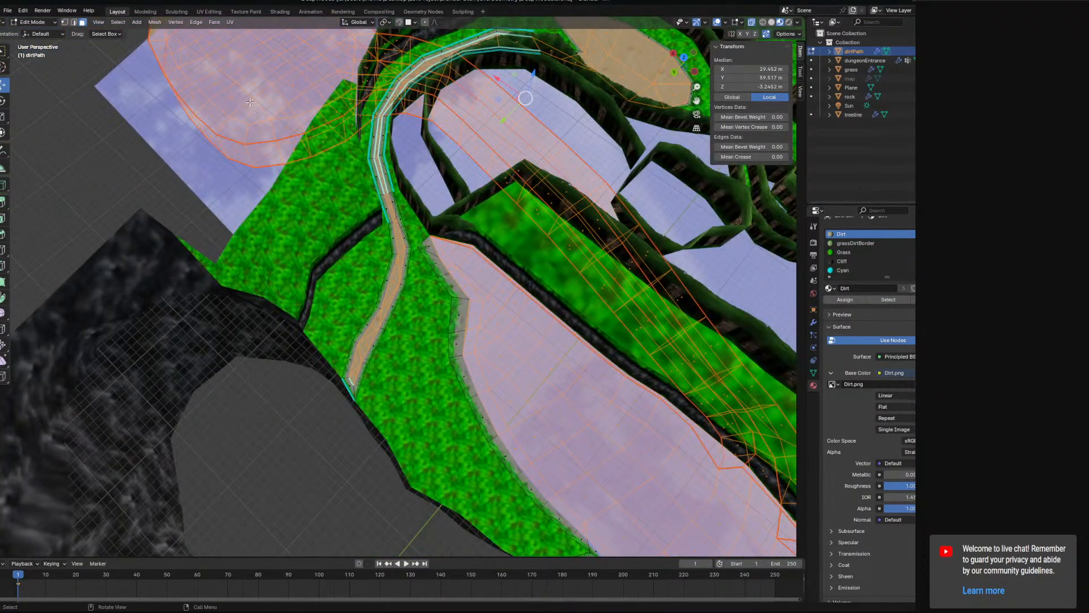
click(230, 23)
click(243, 33)
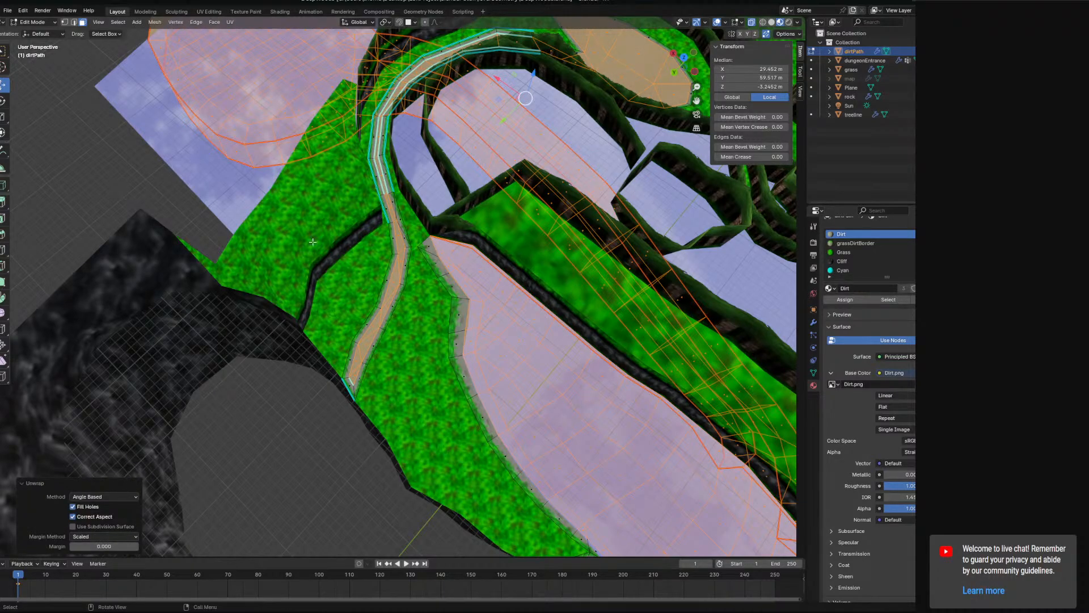
Show the unwrapped Dirt faces in the UV Editing workspace over the Dirt.png image.
scroll(410, 292, up, 10)
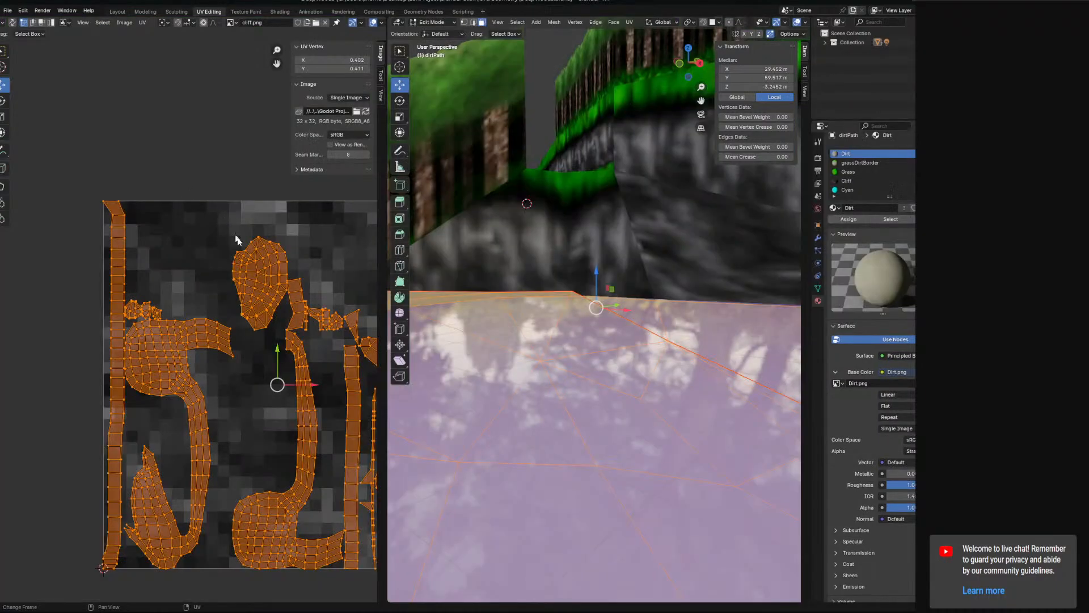
middle_drag(244, 293, 154, 247)
click(232, 22)
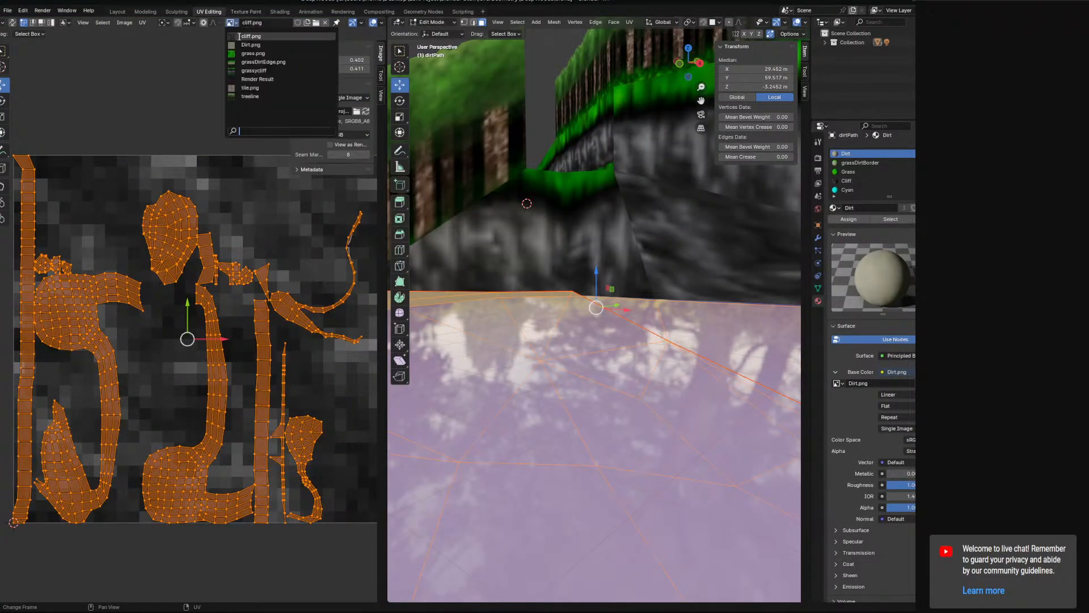
click(255, 54)
middle_drag(294, 306, 259, 305)
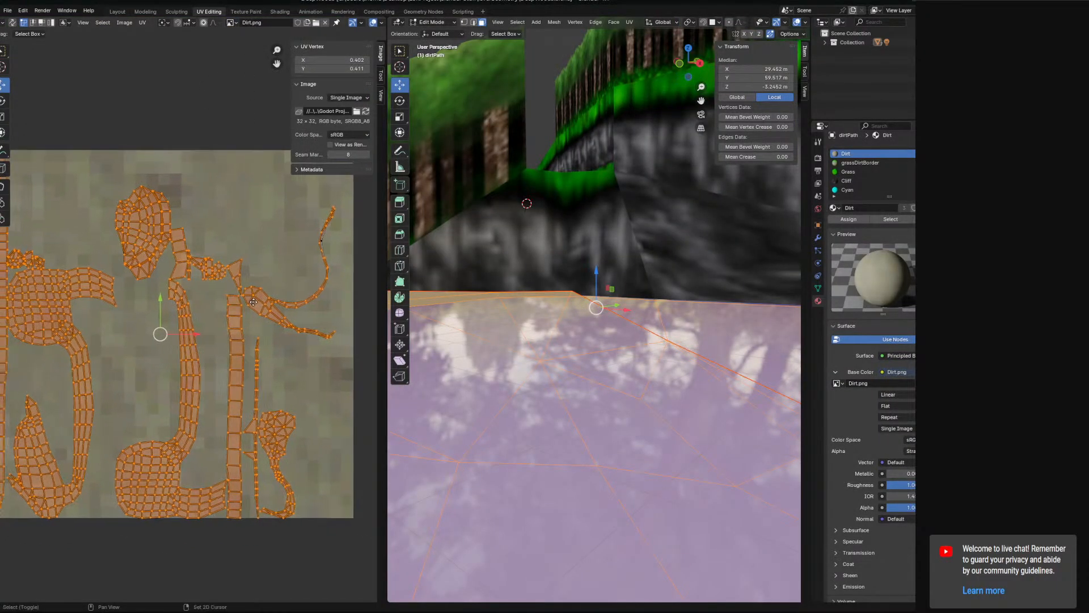
Try scaling the Dirt UVs up about 9.2 times, check the path texture, and undo the scaling.
key(s)
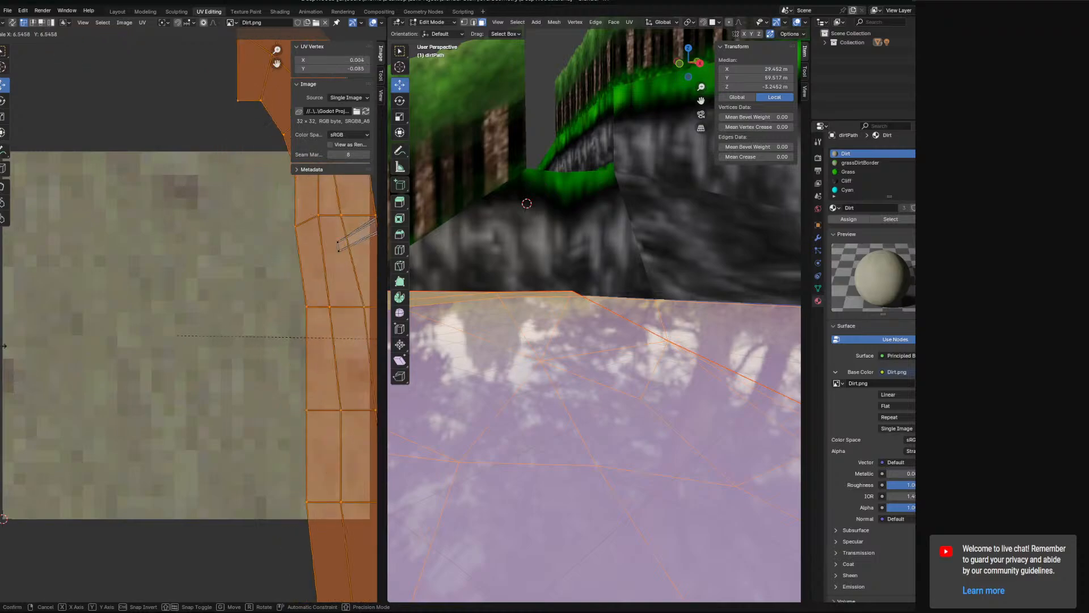
click(256, 362)
scroll(556, 369, down, 8)
middle_drag(556, 369, 573, 392)
scroll(590, 482, up, 4)
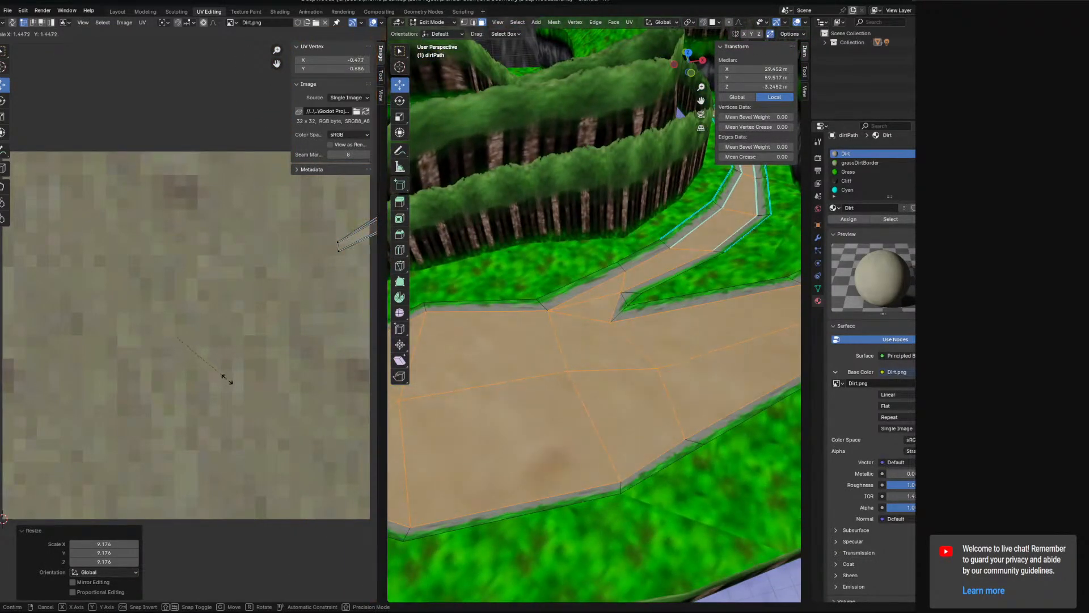
key(ctrl+z)
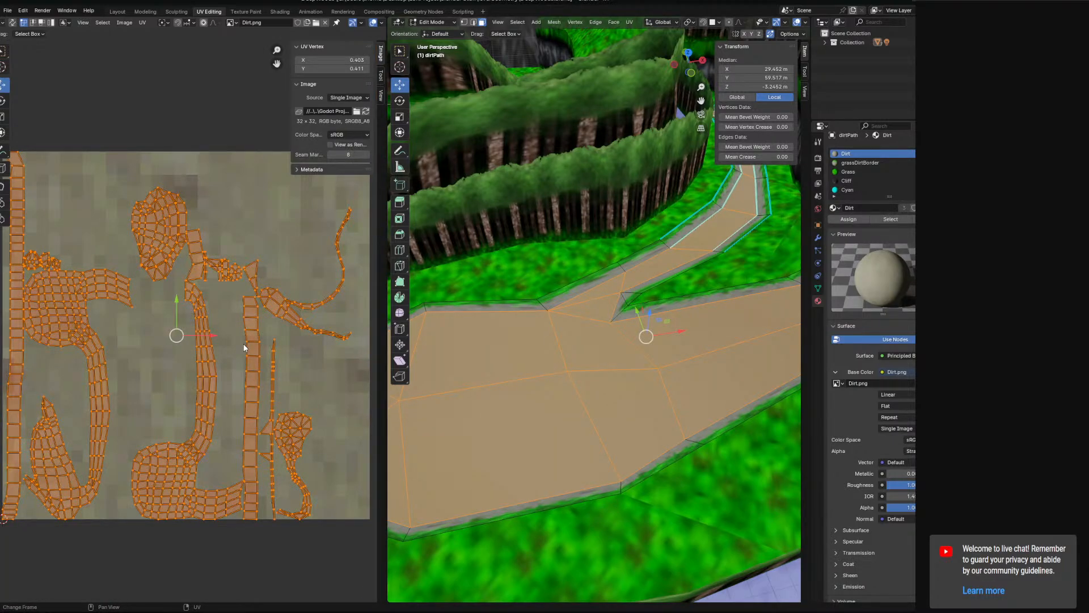
Select all the Dirt UVs, scale them up about 28.6 times, and check the texture density along the path.
click(339, 244)
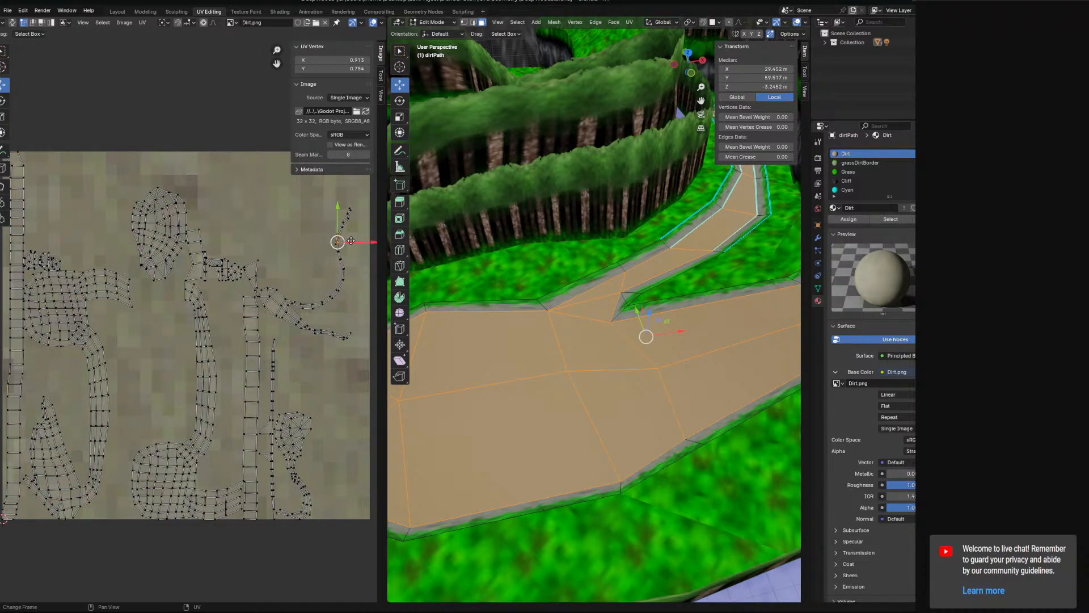
key(a)
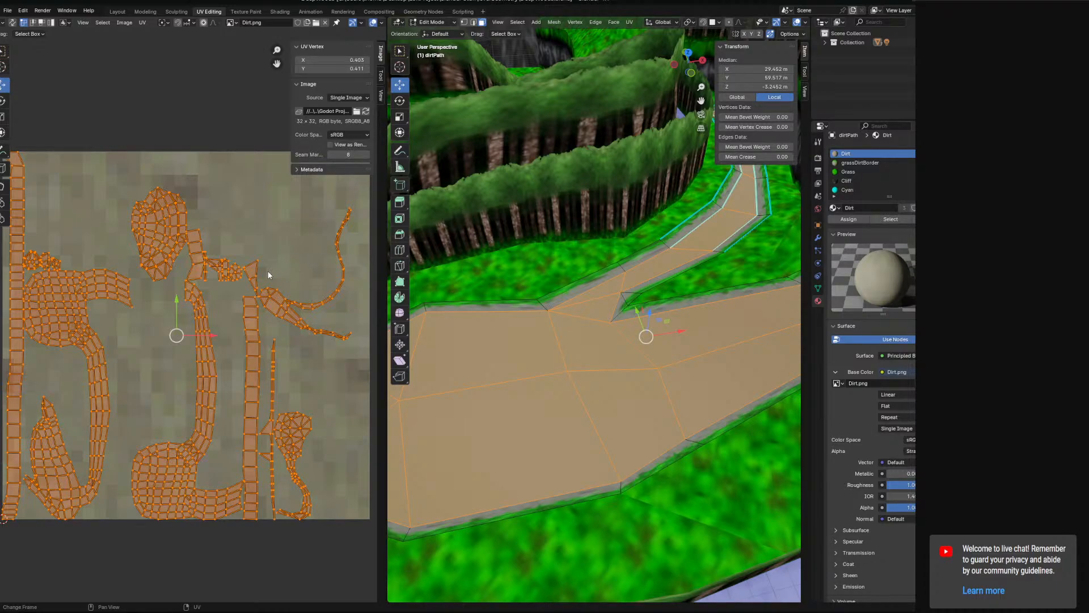
click(261, 254)
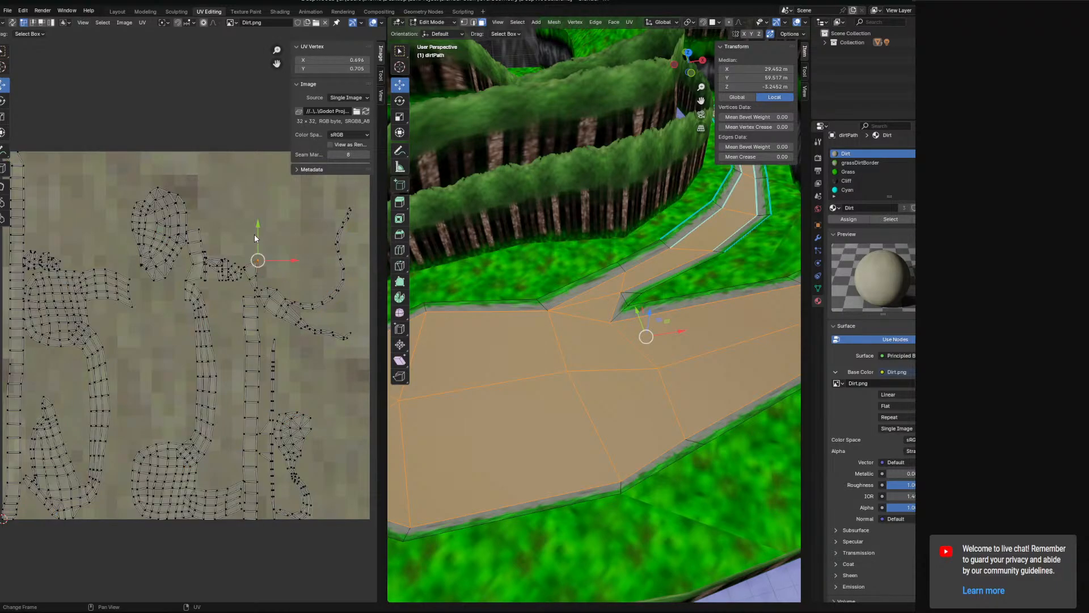
key(a)
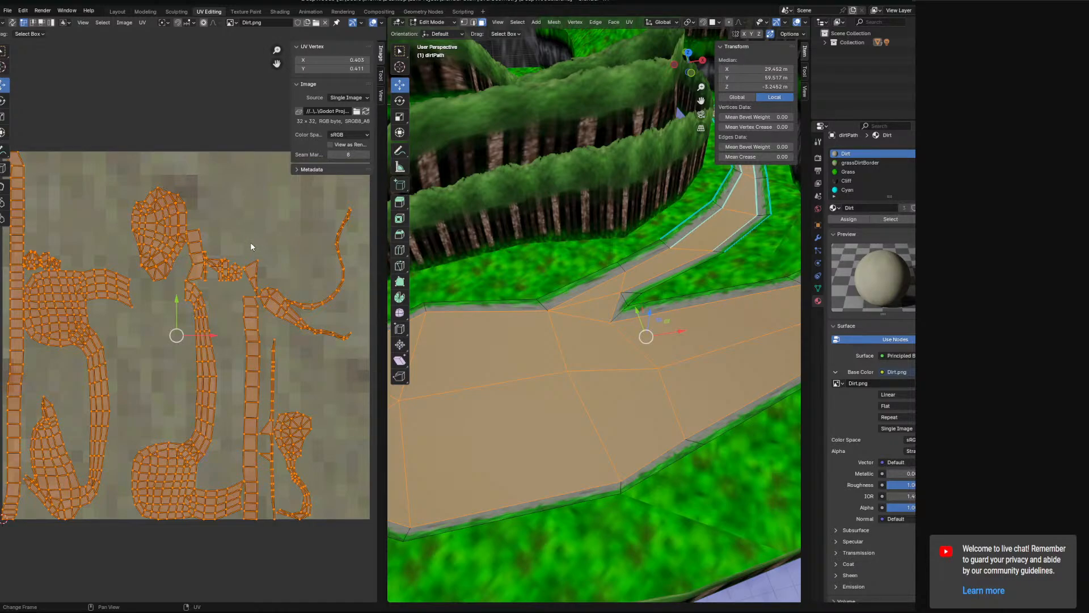
key(s)
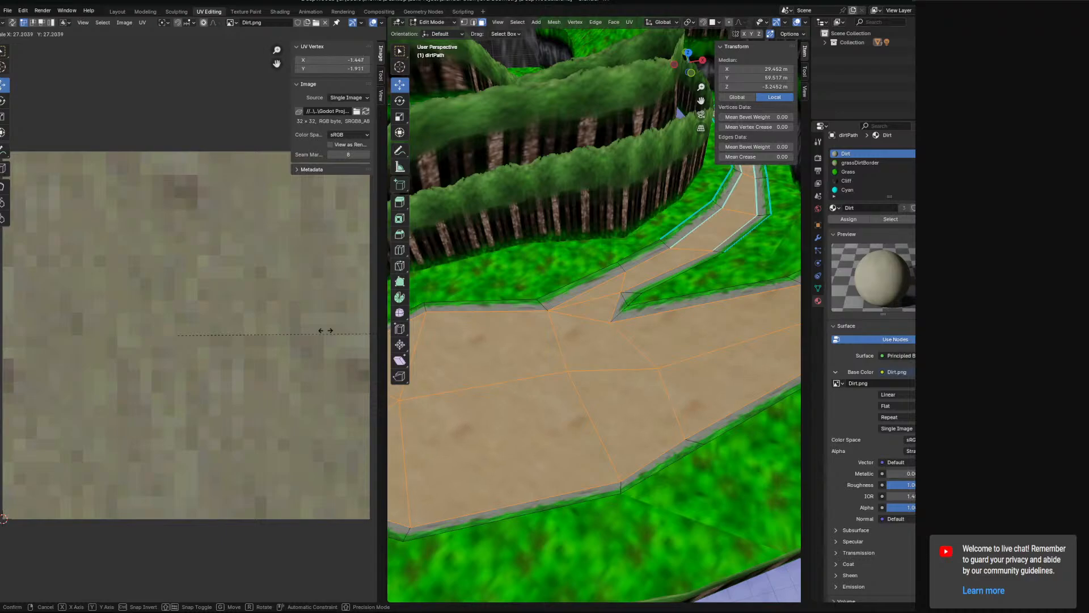
click(355, 335)
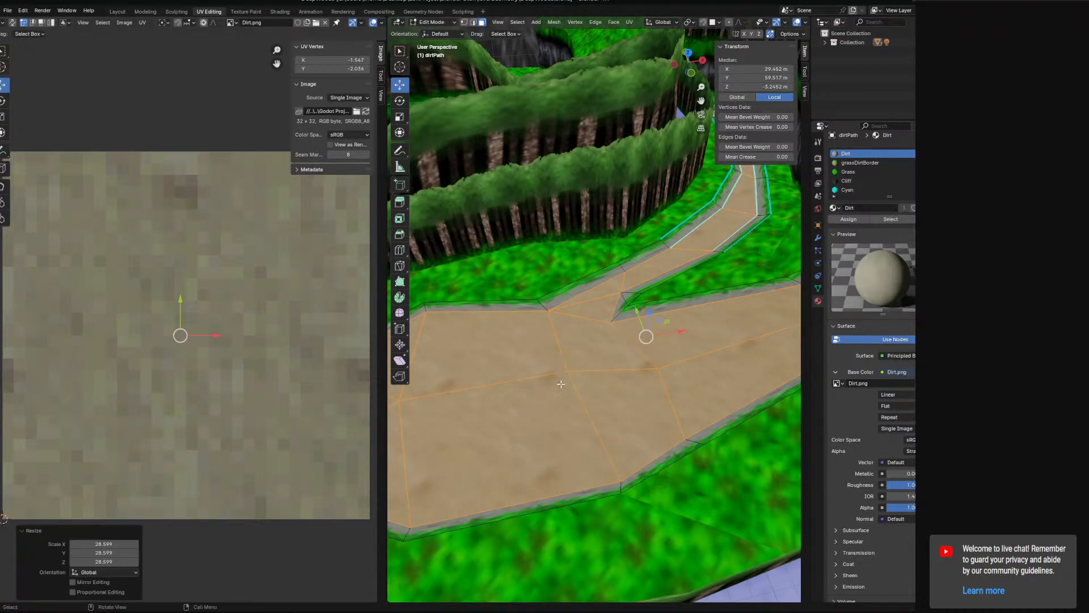
middle_drag(561, 384, 608, 356)
scroll(609, 356, down, 3)
scroll(650, 356, up, 7)
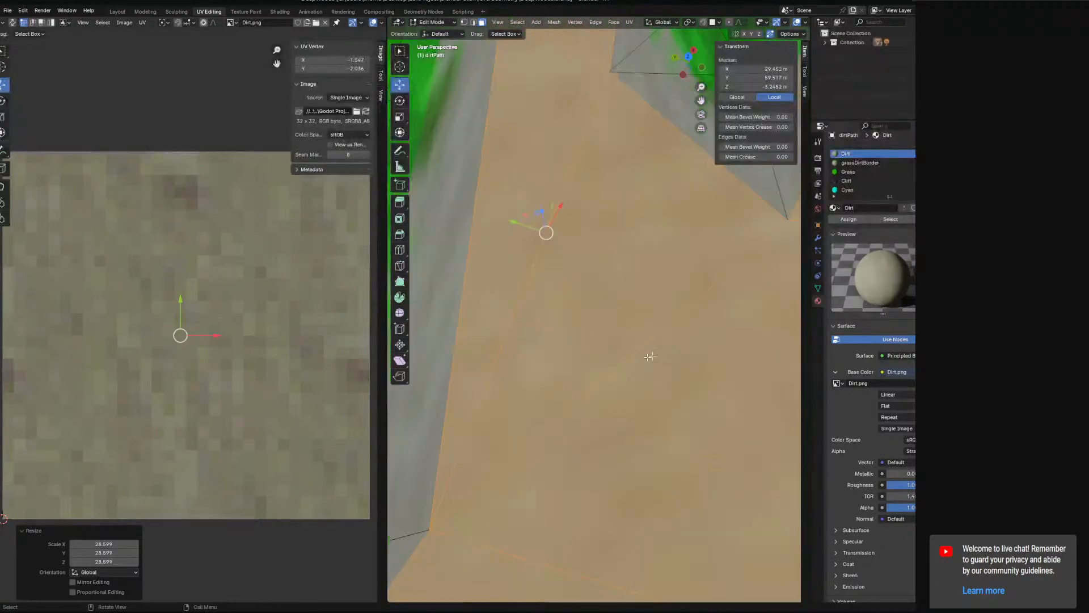
scroll(650, 356, down, 8)
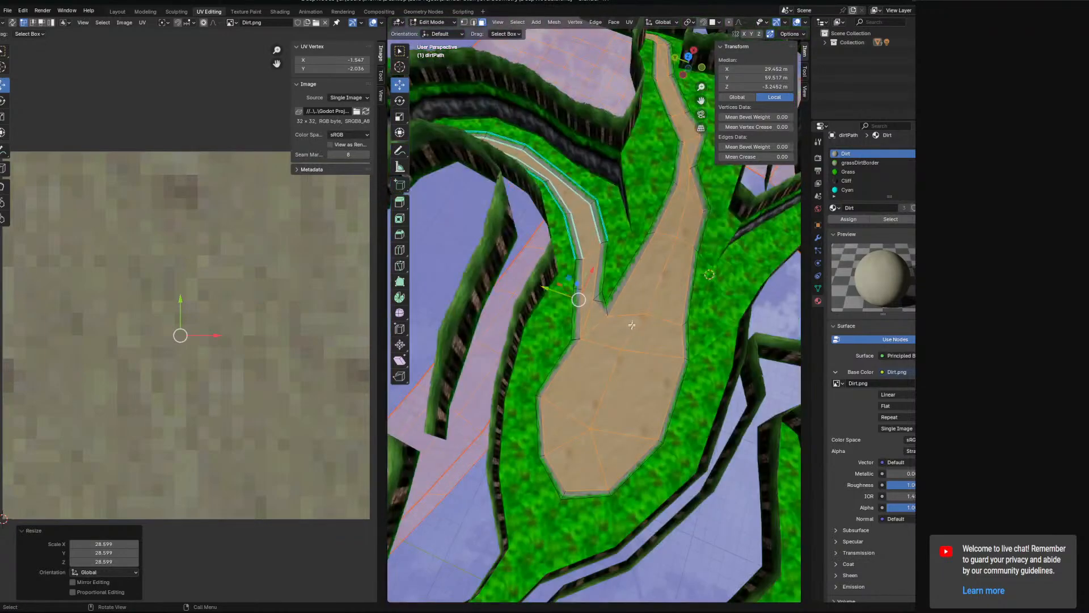
scroll(631, 324, down, 4)
Clear the selection, then select the end dirt face and the outer grassDirtBorder faces along the narrow curved path.
key(alt+a)
scroll(581, 343, up, 6)
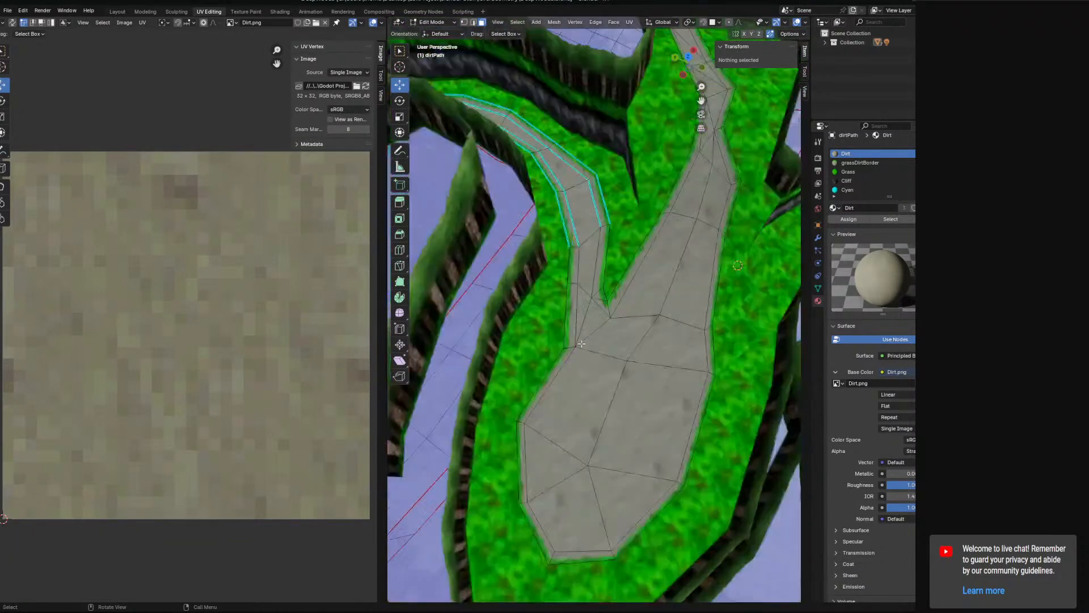
scroll(582, 343, up, 6)
middle_drag(595, 341, 488, 227)
click(559, 308)
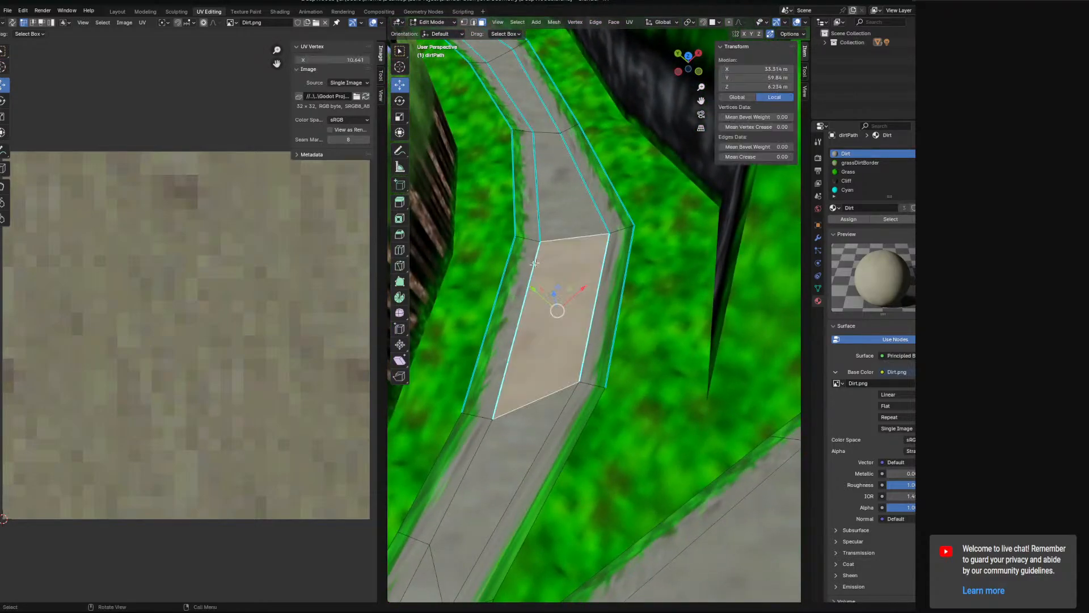
shift+click(510, 318)
shift+click(606, 282)
shift+middle_drag(542, 184, 587, 301)
ctrl+click(527, 132)
shift+middle_drag(515, 153, 610, 282)
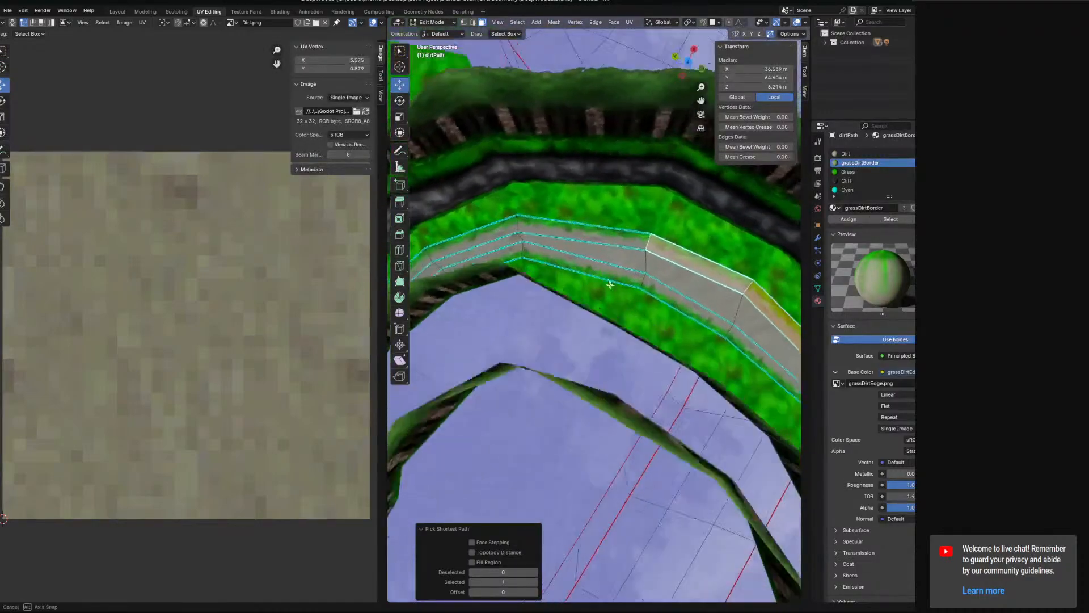
Extend the selection to the remaining grassDirtBorder faces along both sides of the narrow curved path.
shift+middle_drag(533, 233, 749, 189)
ctrl+click(589, 259)
ctrl+click(558, 294)
ctrl+click(610, 277)
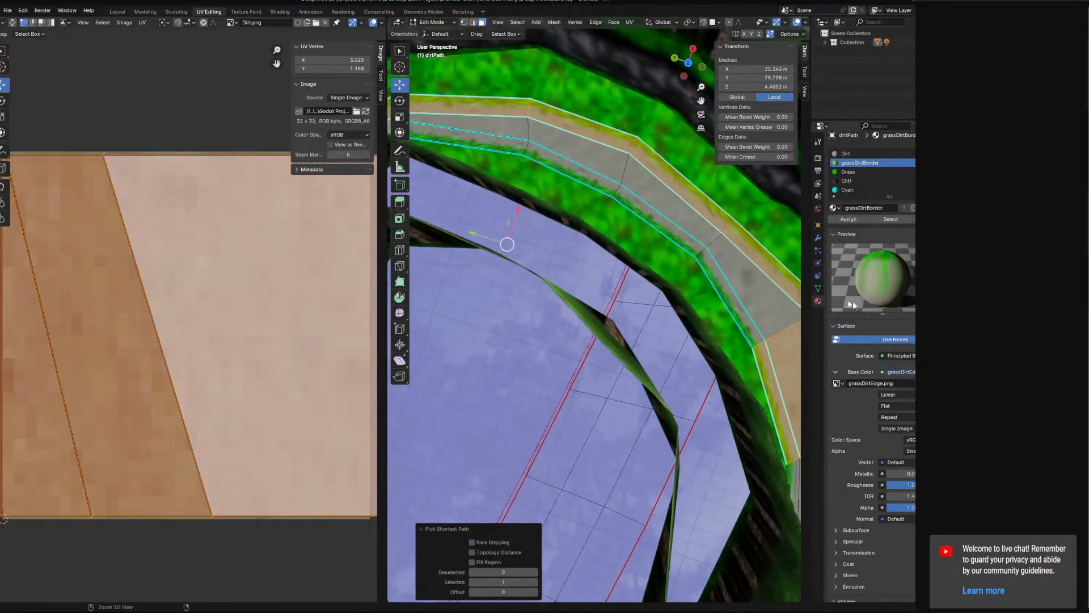
ctrl+click(733, 301)
shift+middle_drag(484, 205, 742, 303)
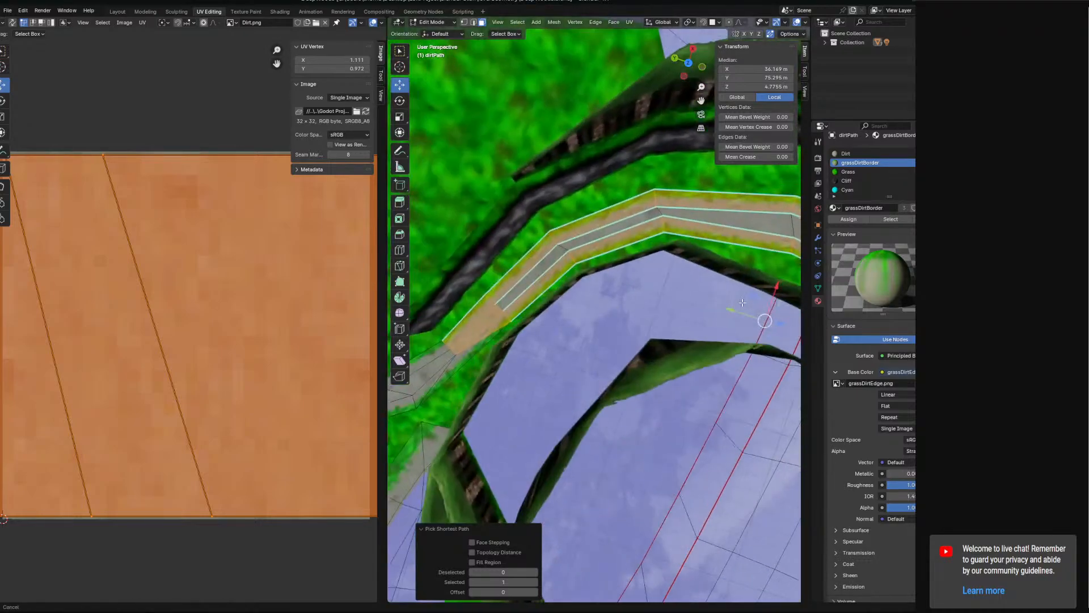
shift+middle_drag(529, 349, 494, 138)
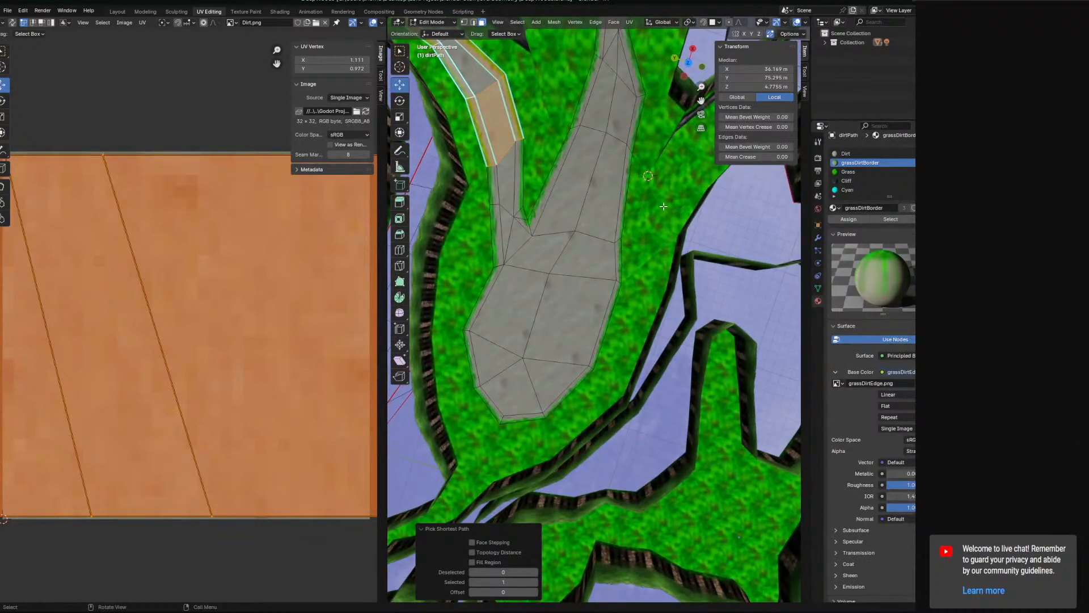
Switch to edge selection and clear the sharp marks from the selected edges of the curved path.
shift+middle_drag(664, 207, 604, 268)
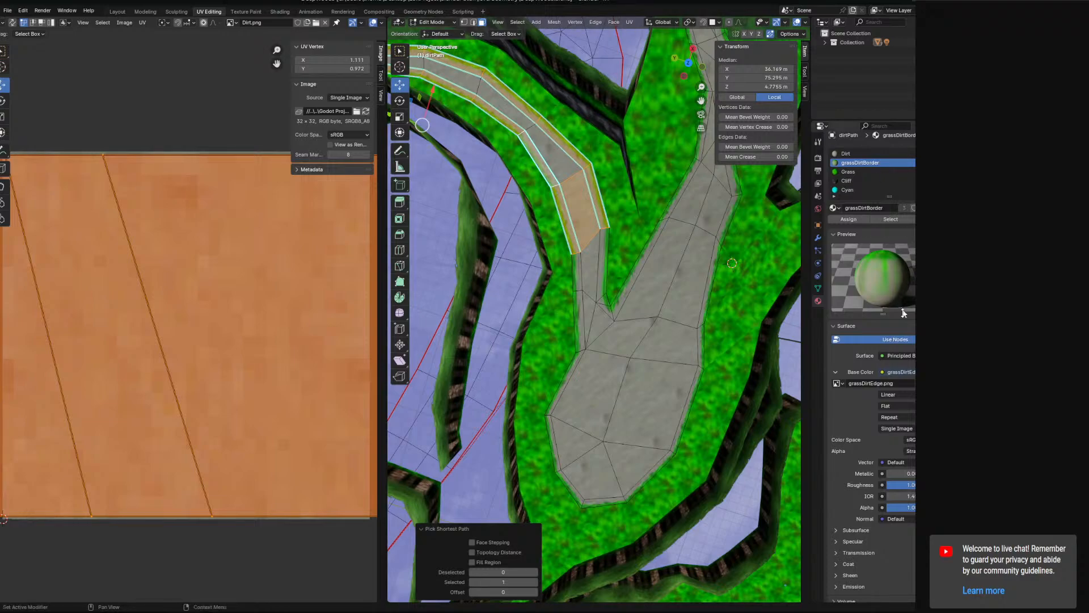
key(ctrl+f)
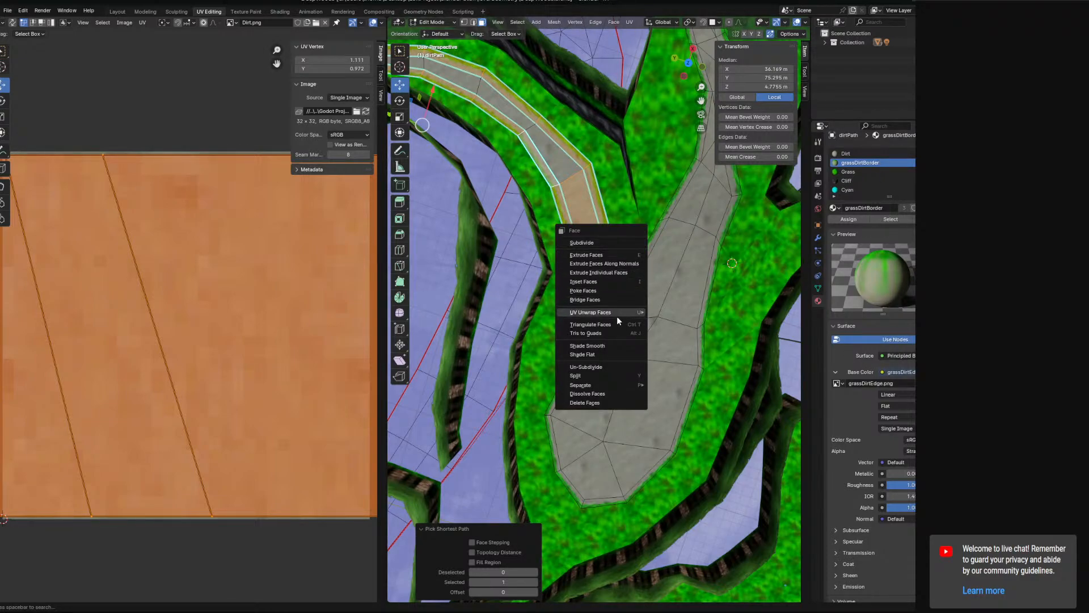
click(476, 22)
key(ctrl+e)
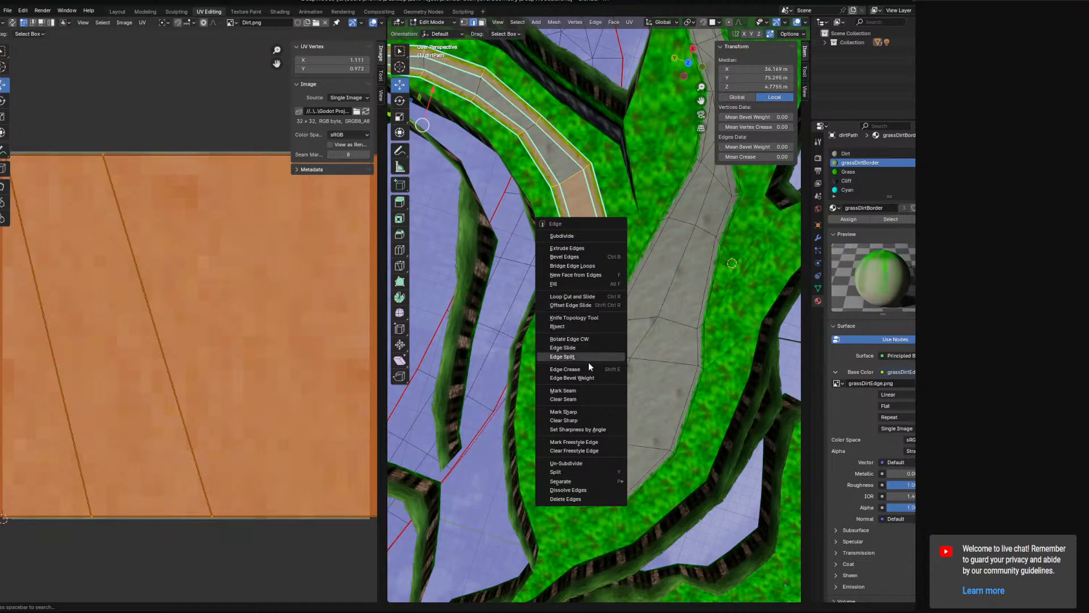
click(580, 412)
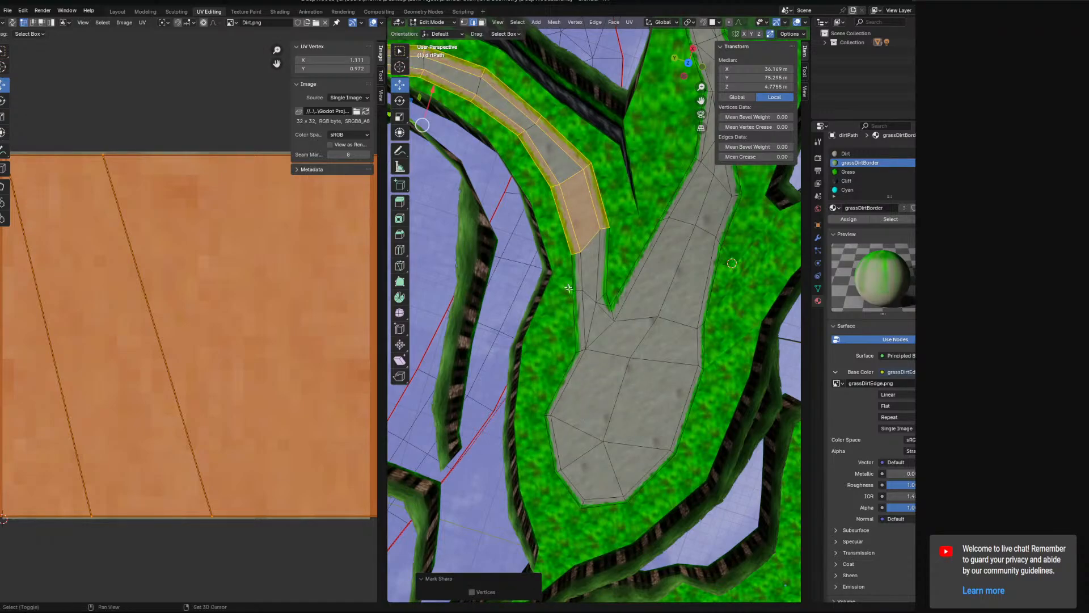
Select the edges at the far end of the dirt path by the cliff and clear their sharp marks.
middle_drag(584, 414, 690, 262)
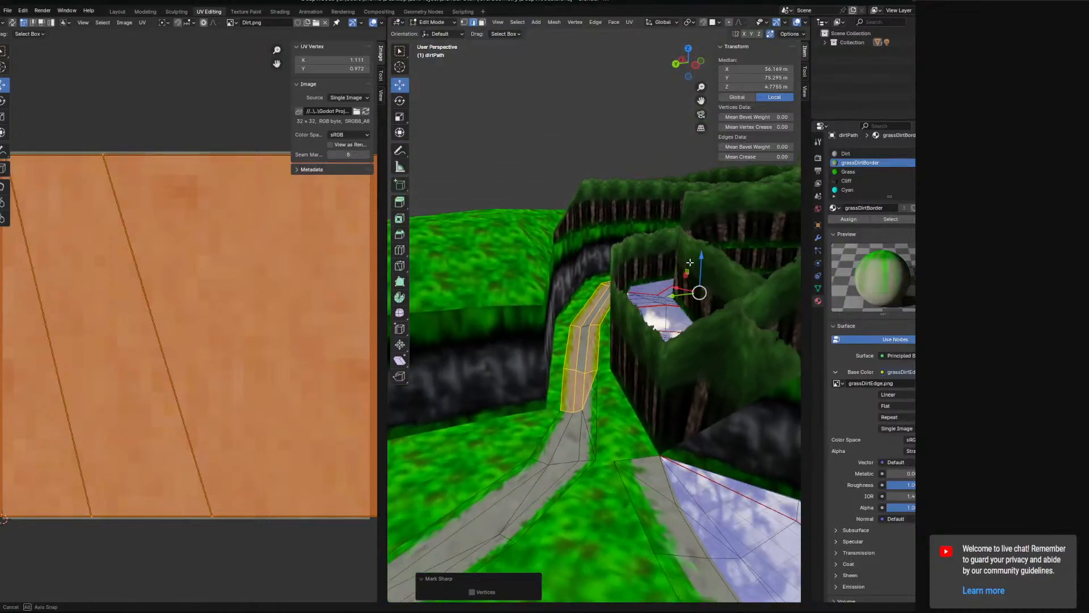
scroll(606, 423, down, 4)
middle_drag(610, 389, 620, 389)
shift+middle_drag(548, 440, 579, 379)
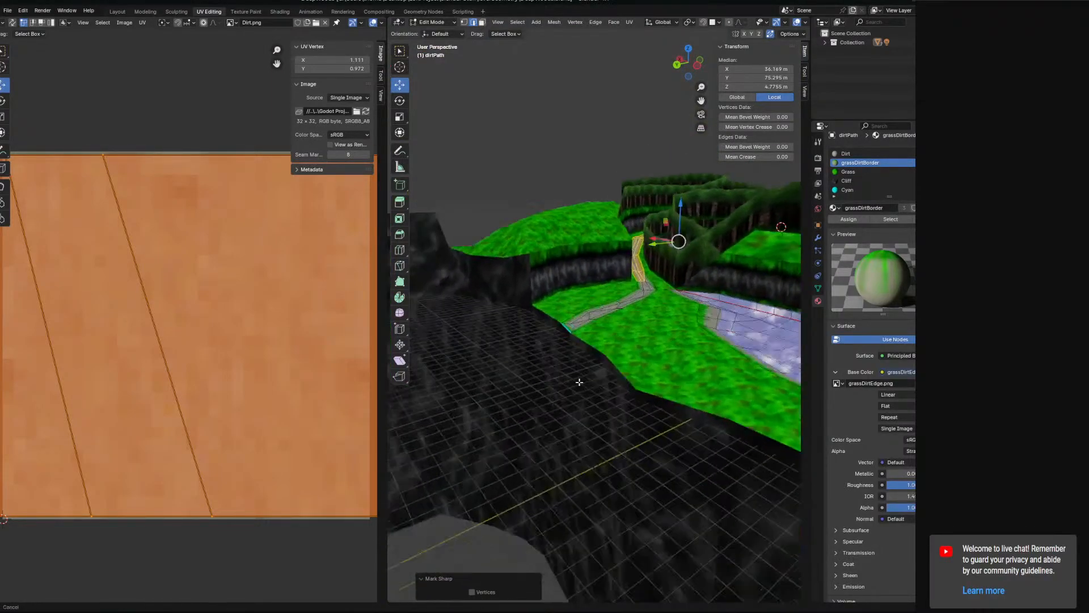
scroll(567, 370, up, 3)
alt+click(540, 338)
key(ctrl+e)
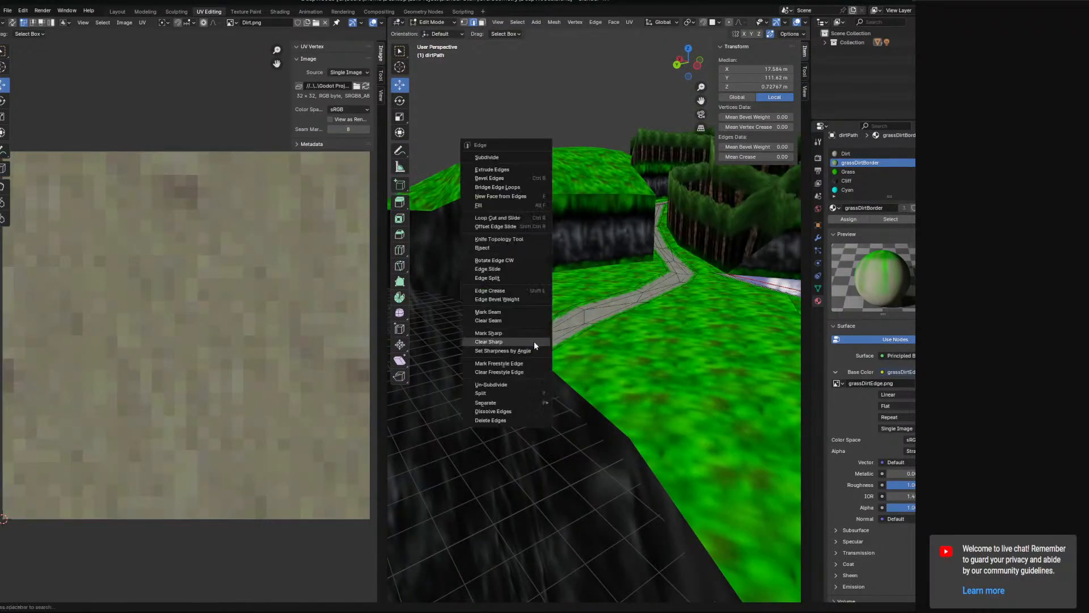
click(533, 342)
Inspect the path's shading, return to Object Mode, and select the grass object.
middle_drag(533, 341, 611, 373)
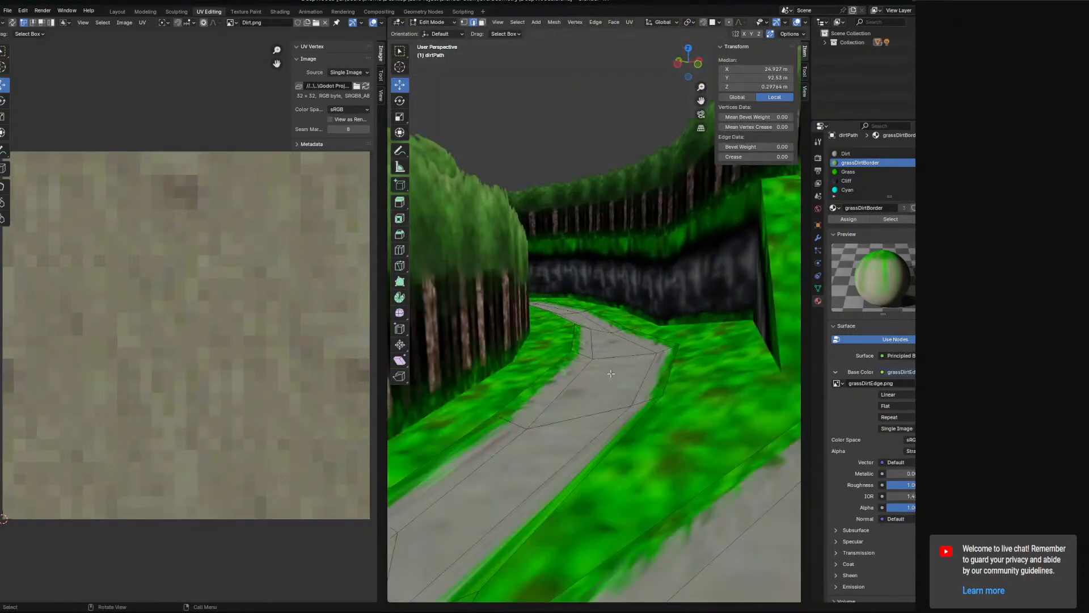
middle_drag(629, 421, 693, 405)
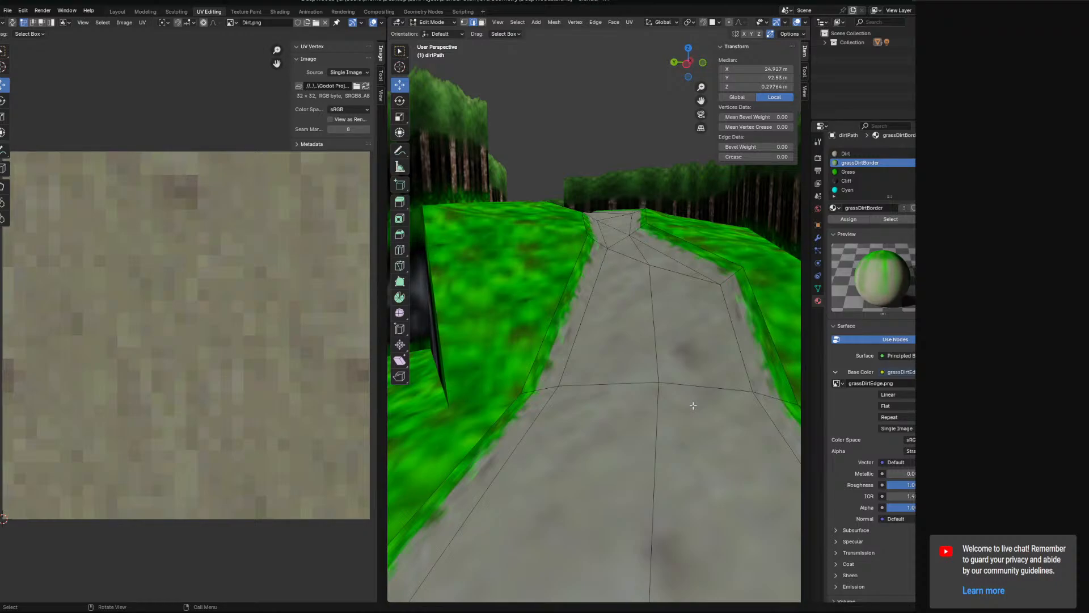
middle_drag(693, 406, 602, 346)
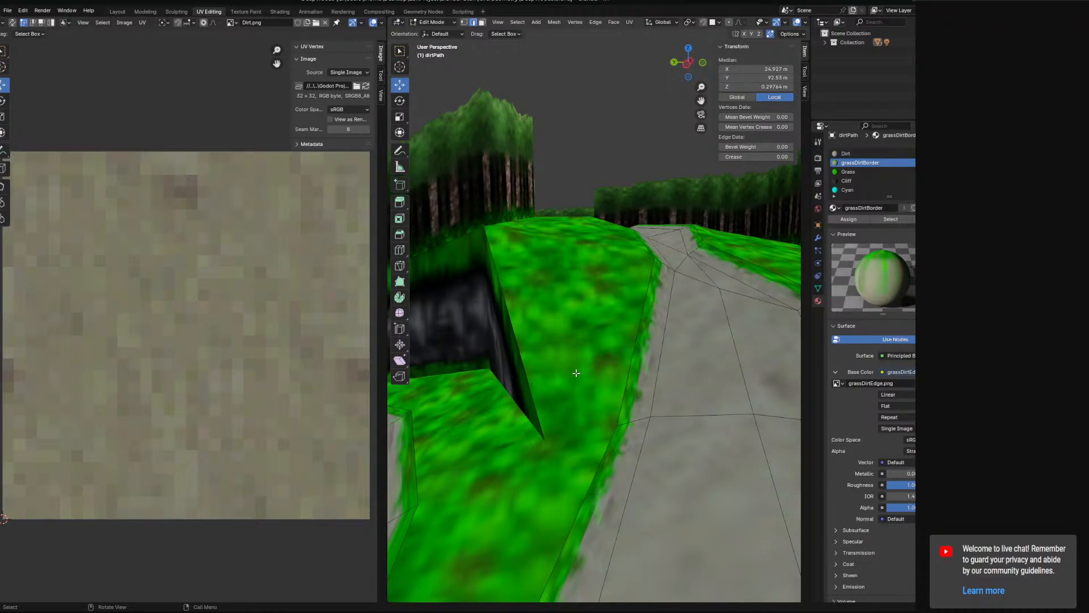
middle_drag(576, 372, 651, 248)
key(Tab)
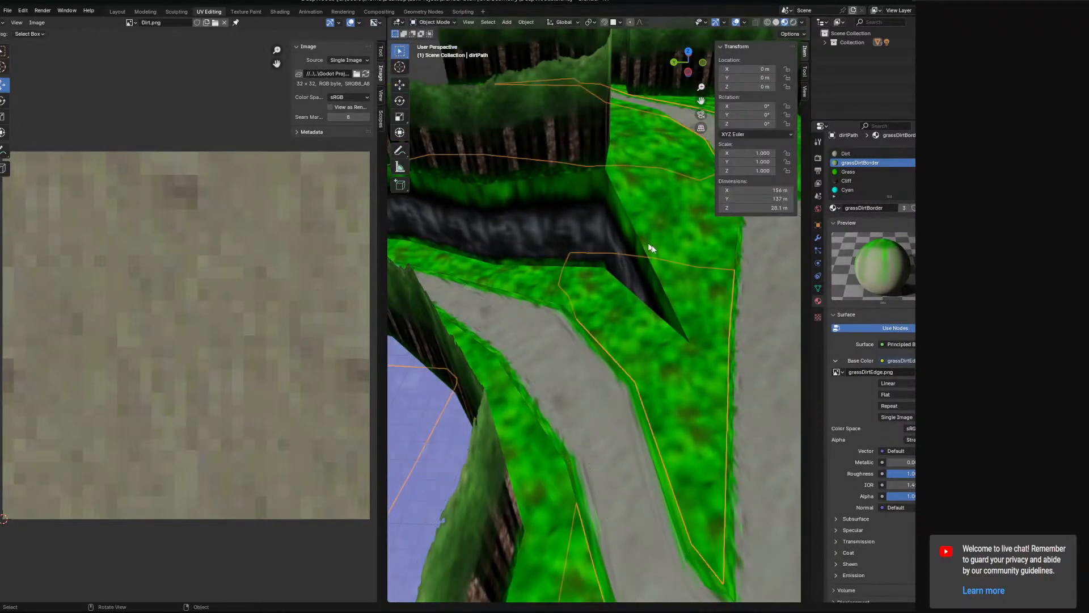
scroll(658, 283, down, 8)
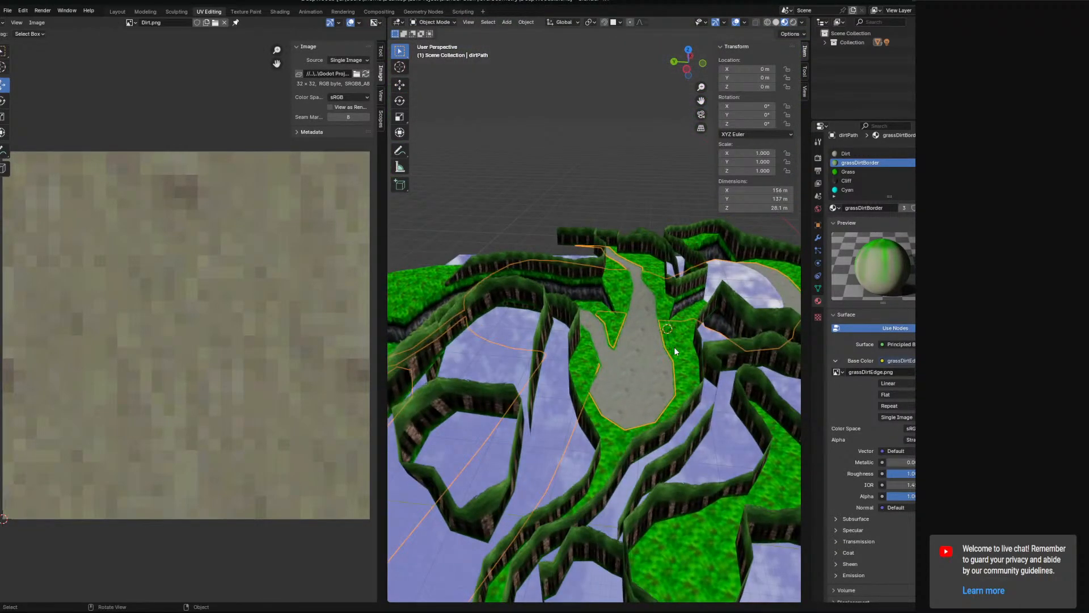
click(675, 352)
scroll(642, 319, up, 10)
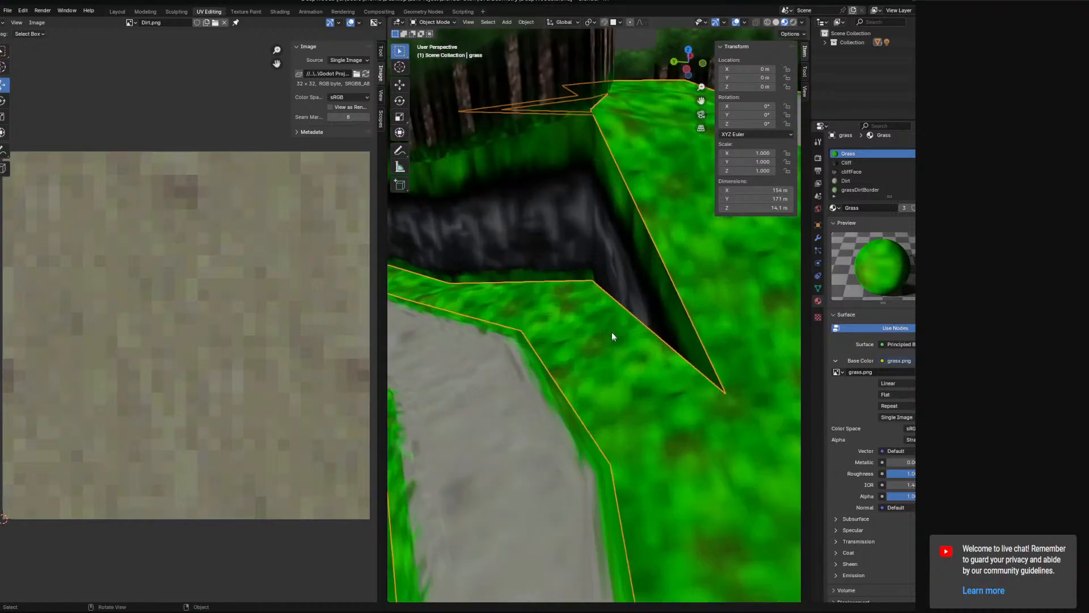
Try flat shading on the grass object and check how it looks around the dirt path.
click(525, 23)
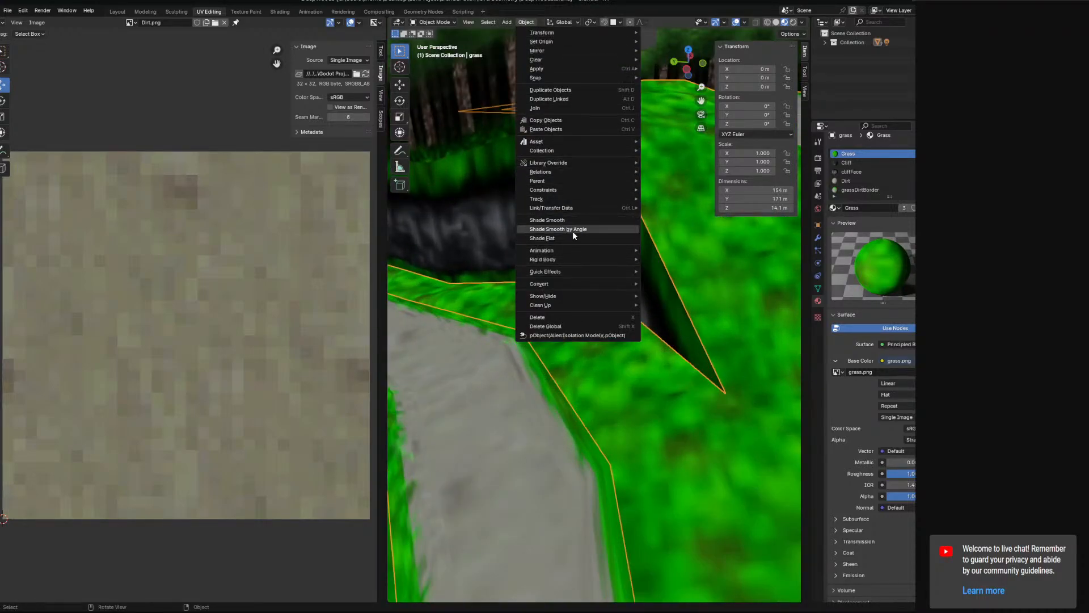
click(570, 238)
shift+middle_drag(570, 238, 559, 314)
scroll(559, 318, down, 10)
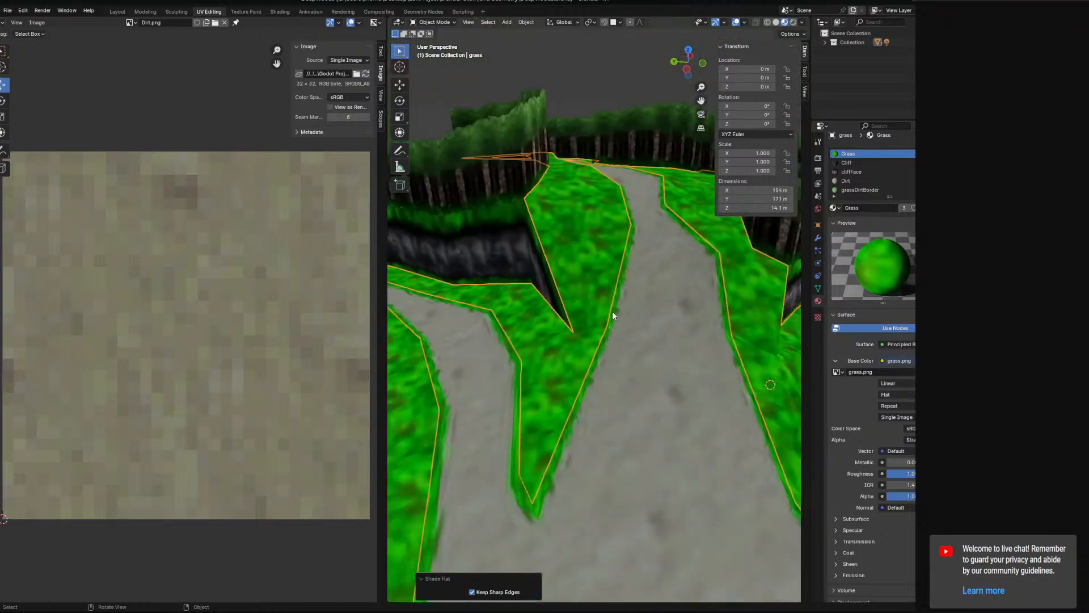
shift+middle_drag(676, 411, 606, 352)
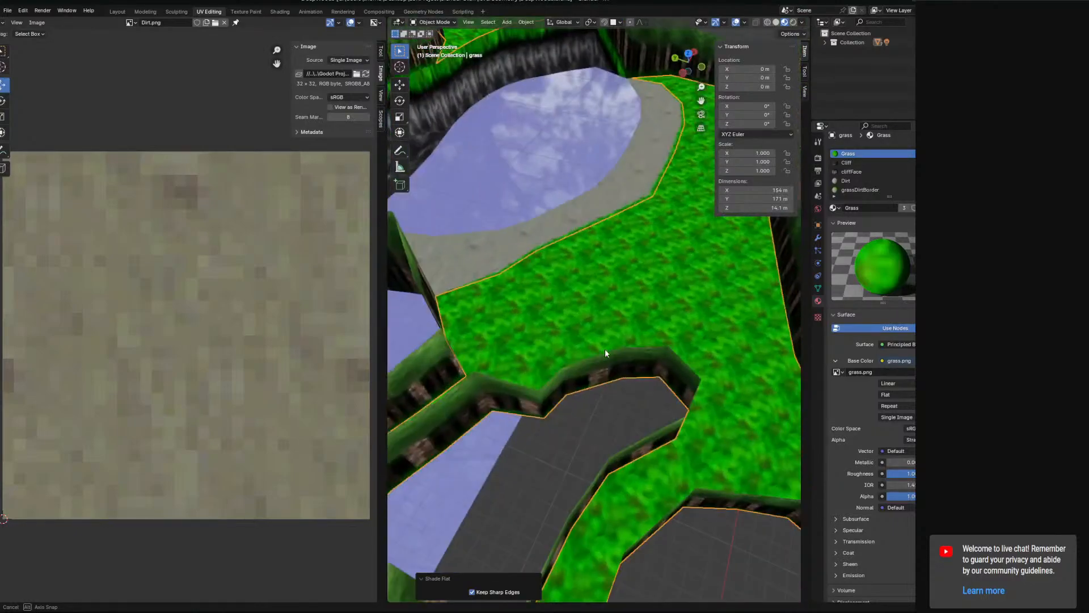
Apply smooth shading to the grass object and select the treeline object.
click(524, 22)
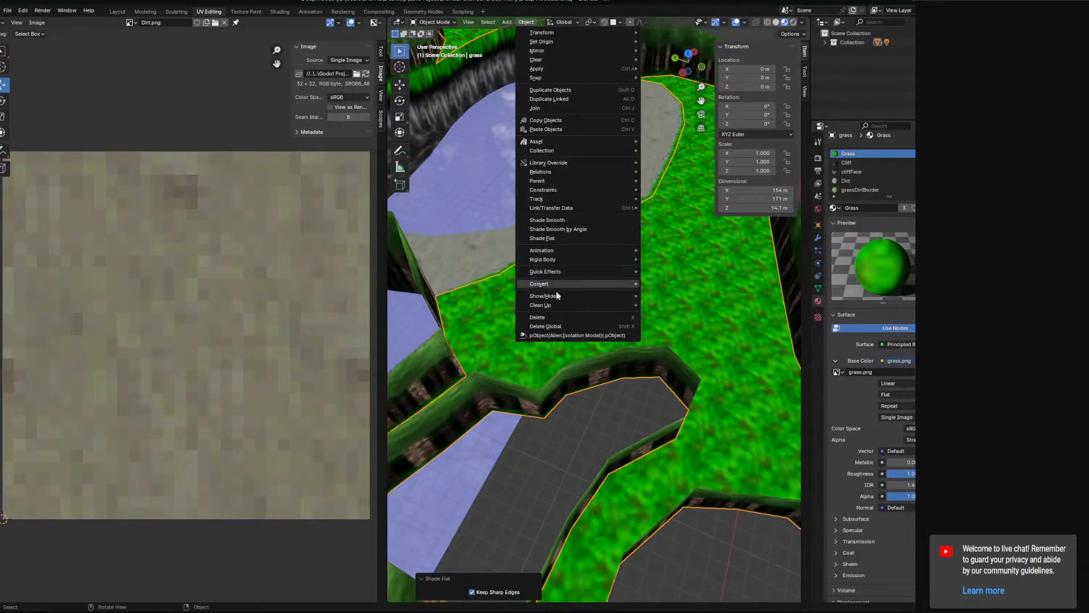
click(552, 222)
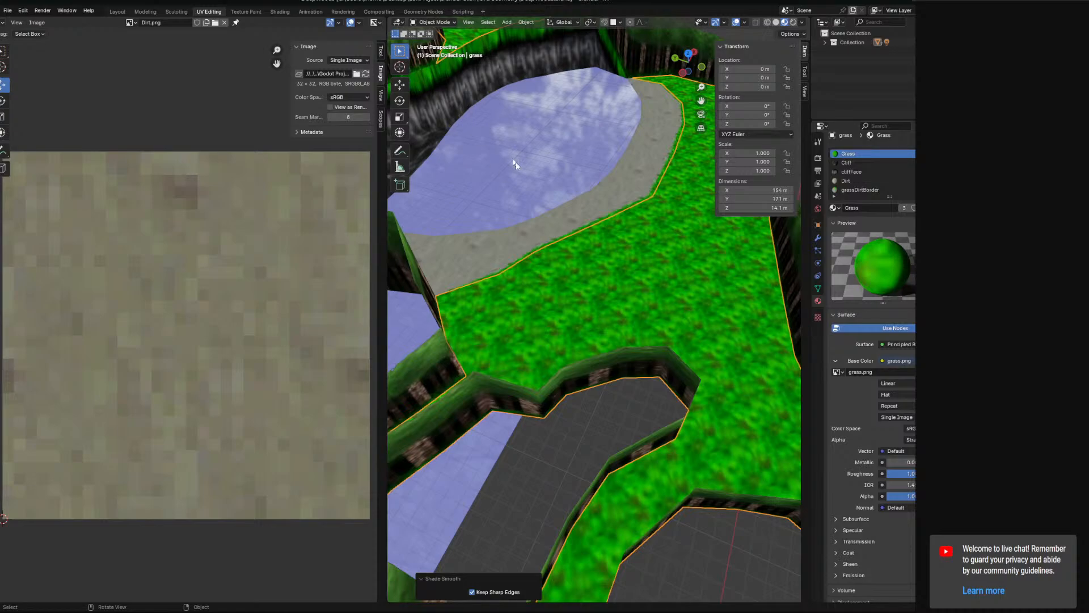
middle_drag(516, 164, 580, 306)
click(518, 247)
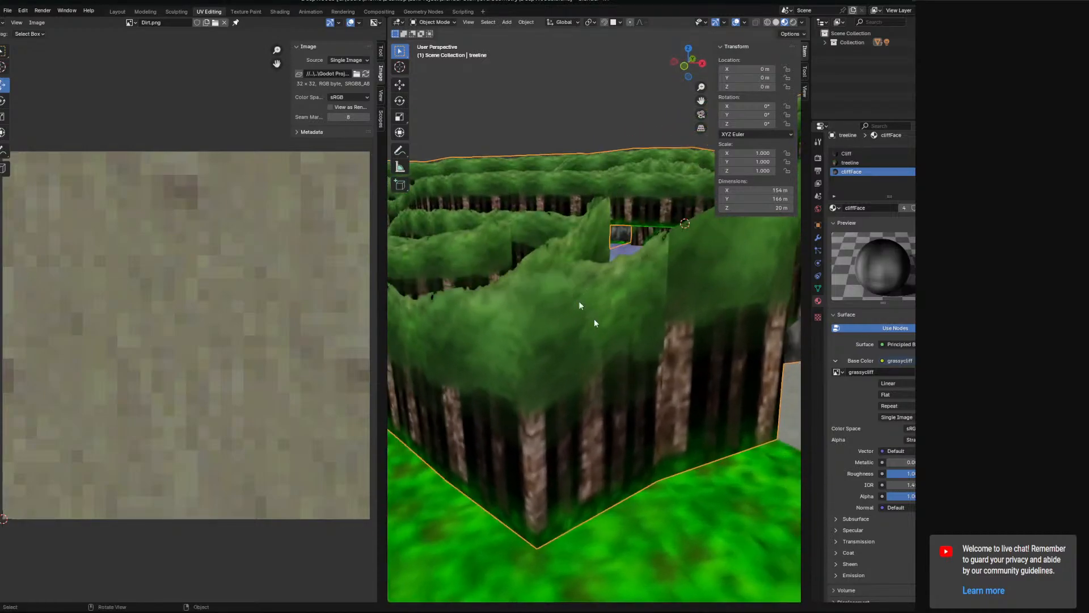
Try flat shading on the treeline object and inspect the corners between its wall segments.
click(525, 22)
click(563, 238)
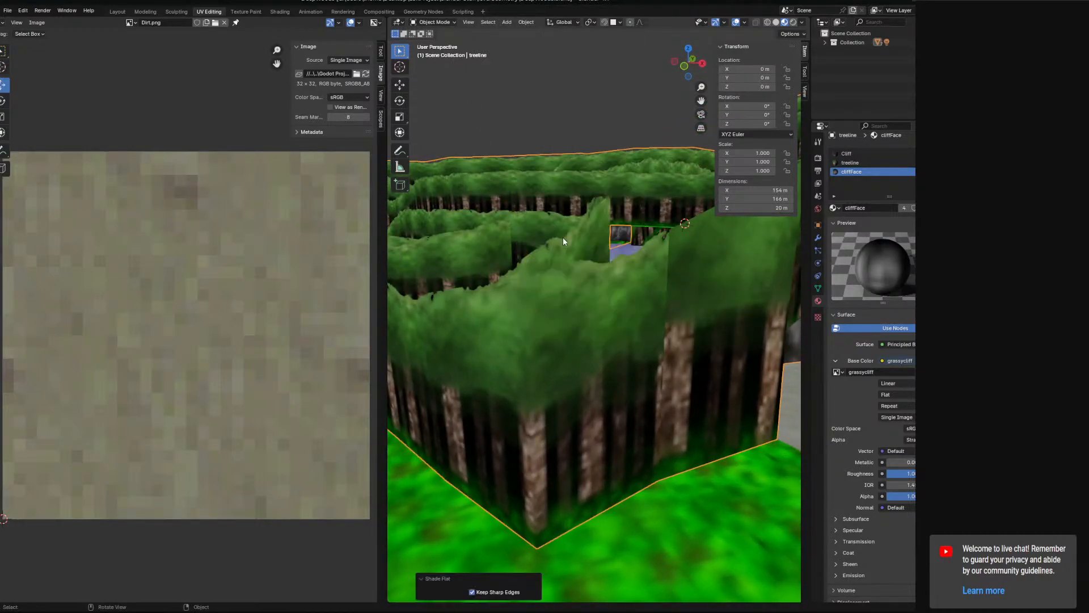
middle_drag(563, 237, 559, 347)
middle_drag(531, 429, 590, 374)
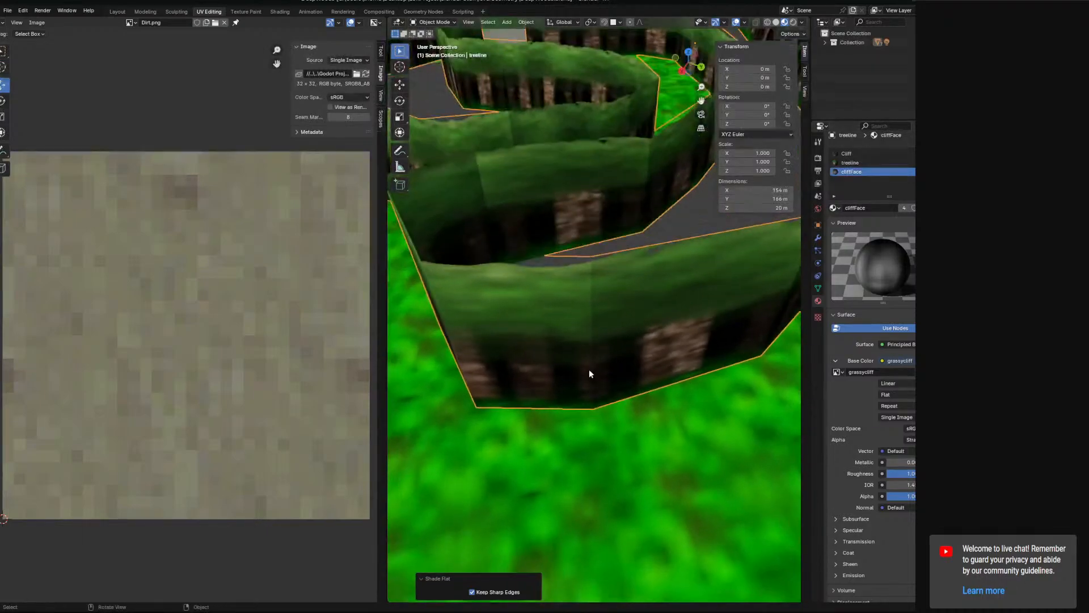
middle_drag(596, 298, 561, 302)
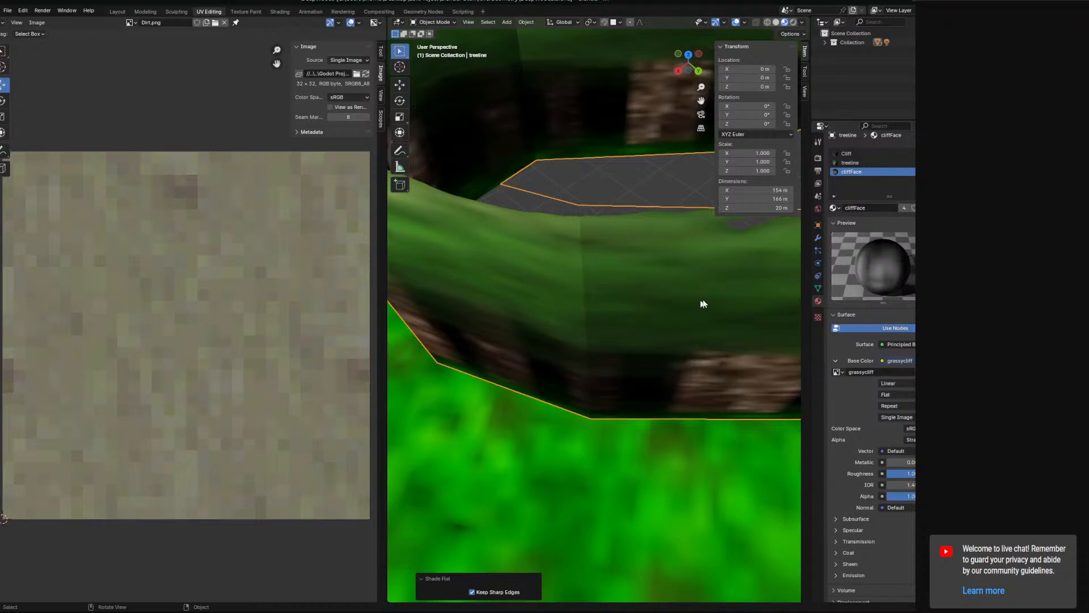
middle_drag(458, 336, 633, 288)
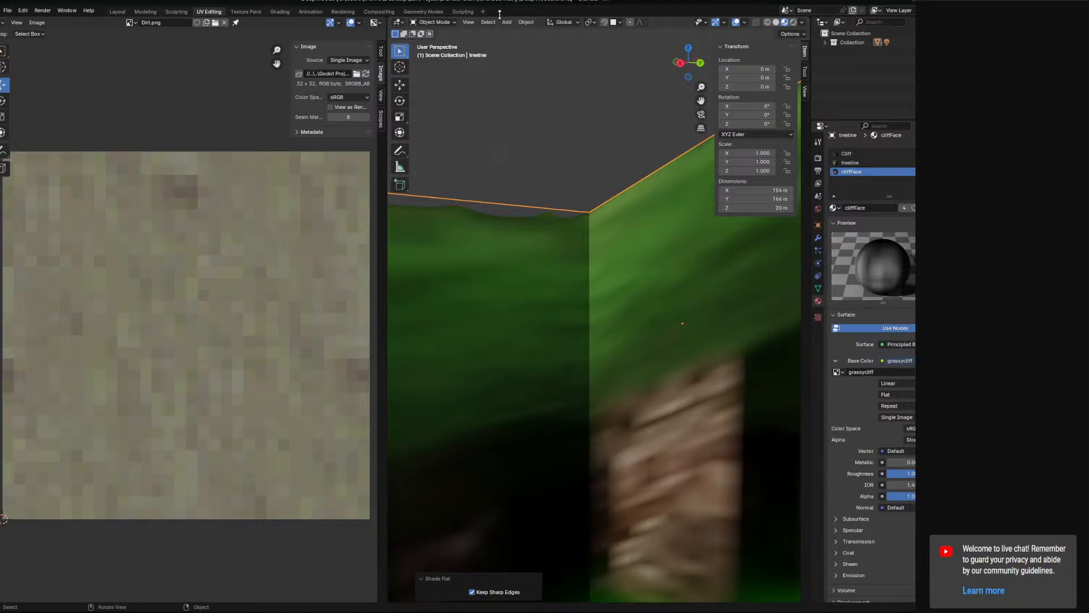
Apply smooth shading to the treeline object.
click(526, 22)
click(554, 222)
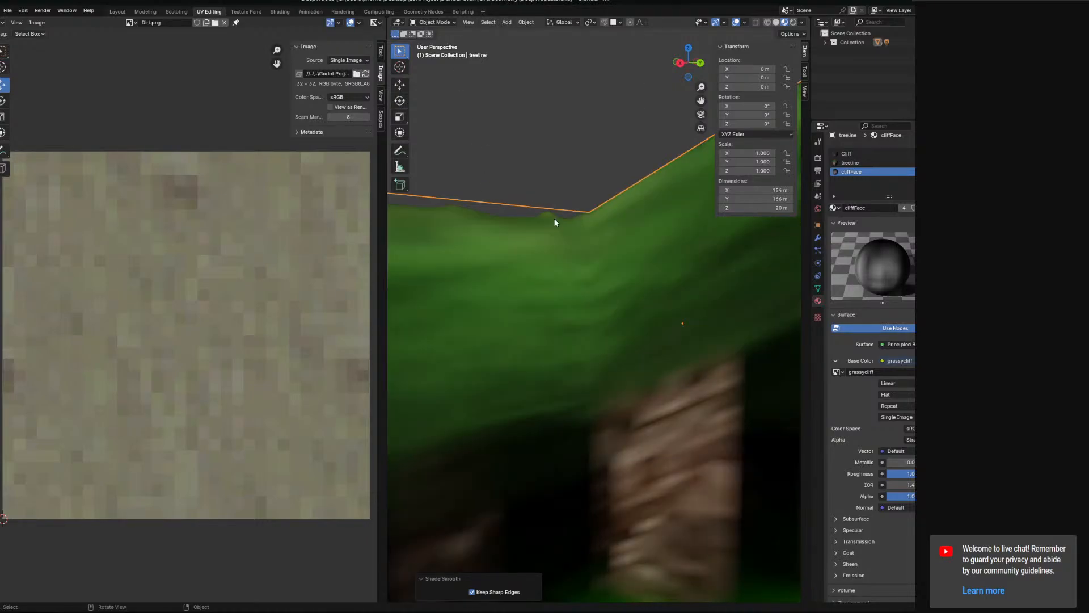
middle_drag(579, 292, 547, 382)
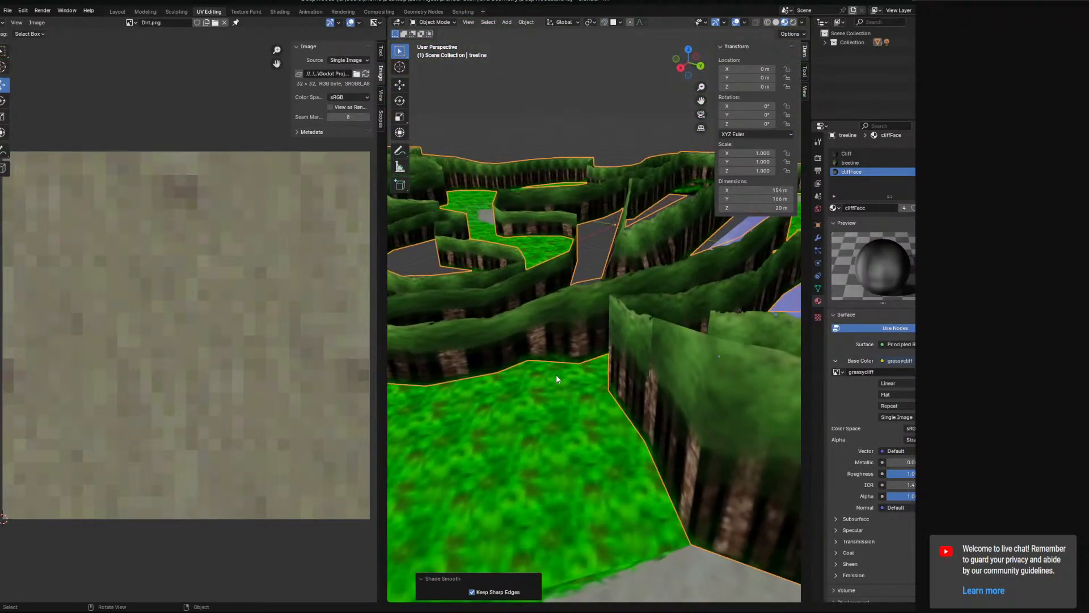
Examine the treeline walls, grass areas, water and dirt paths across the map with smooth shading applied.
shift+middle_drag(692, 355, 452, 355)
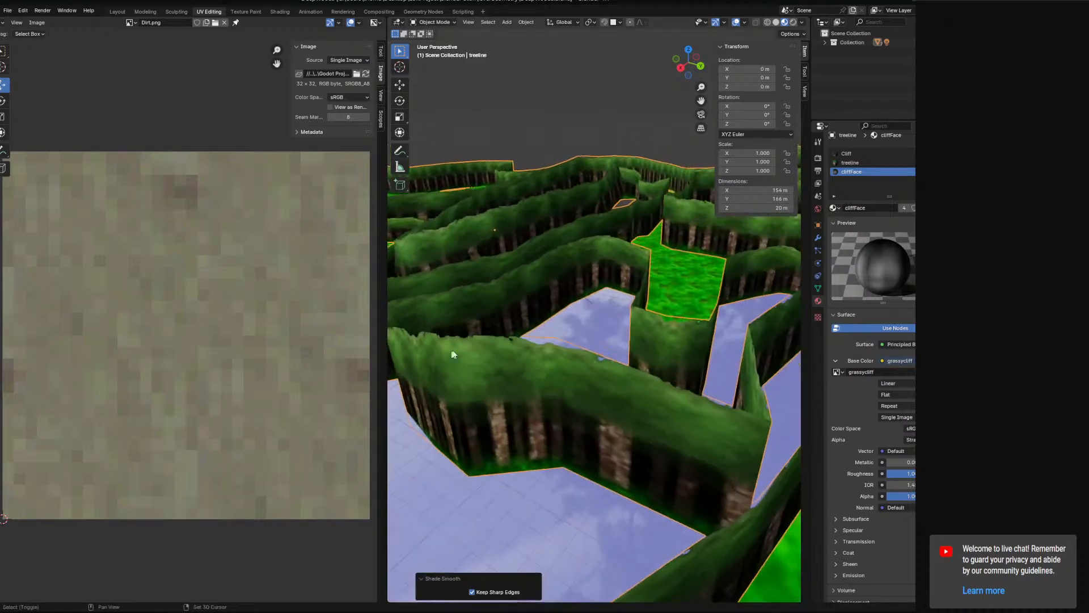
middle_drag(683, 318, 494, 343)
middle_drag(650, 331, 501, 408)
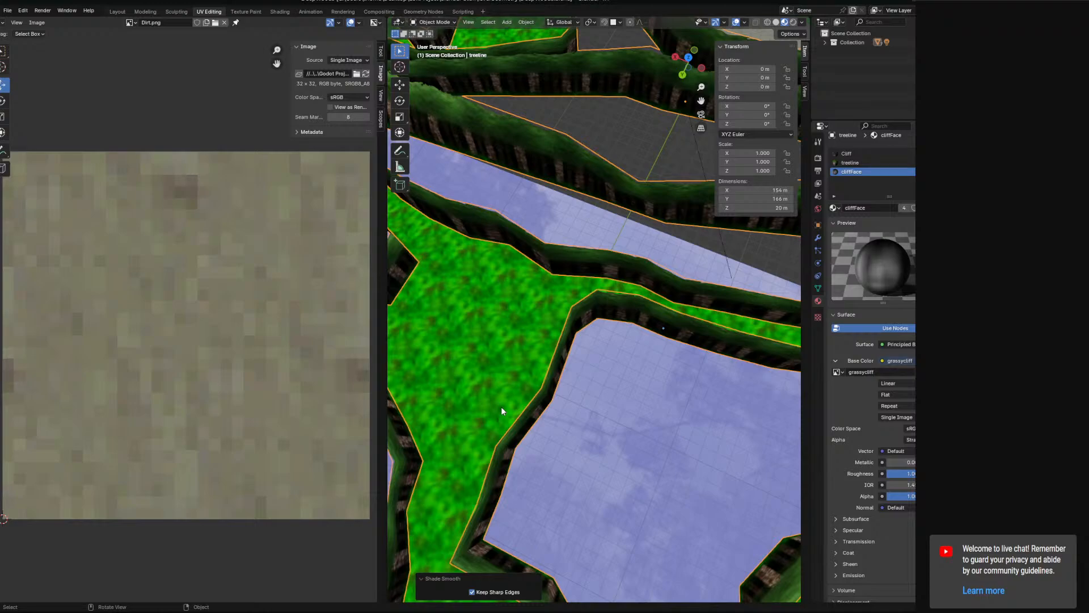
middle_drag(501, 407, 517, 370)
middle_drag(510, 292, 485, 132)
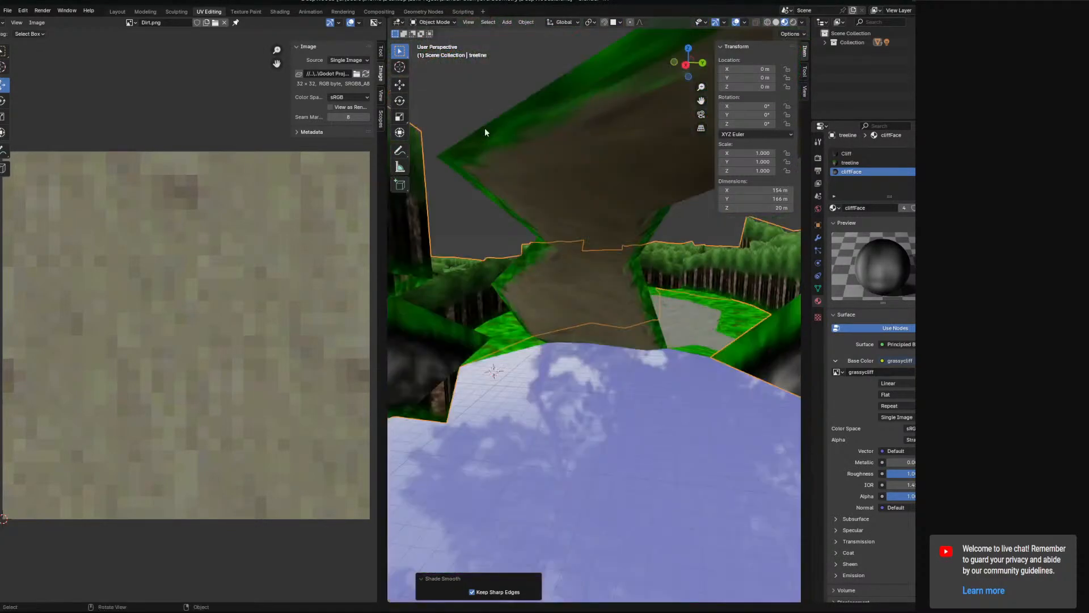
middle_drag(554, 156, 618, 278)
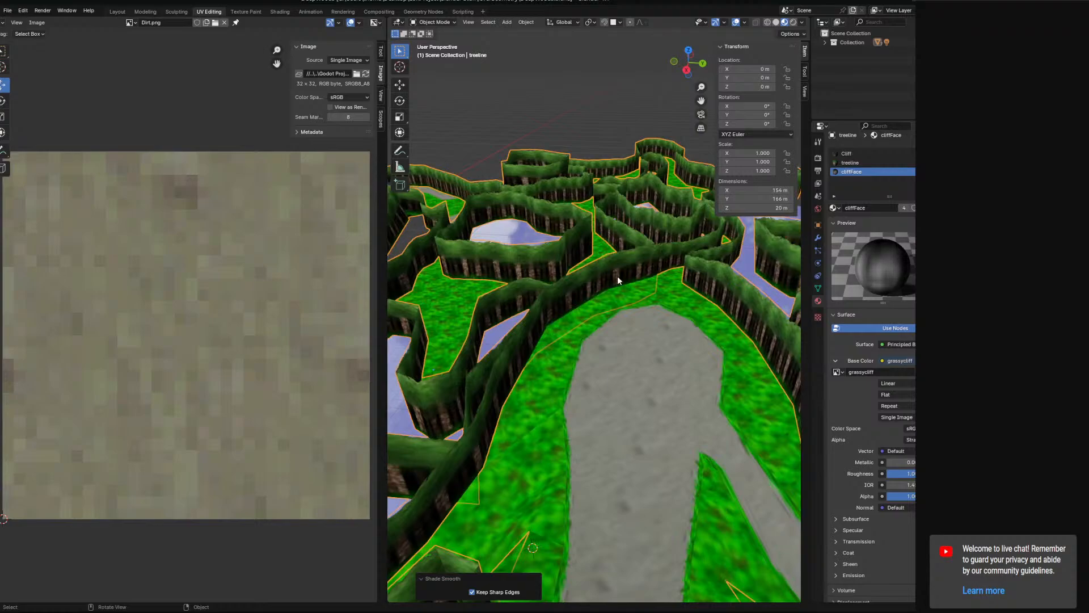
click(714, 298)
click(445, 23)
click(445, 35)
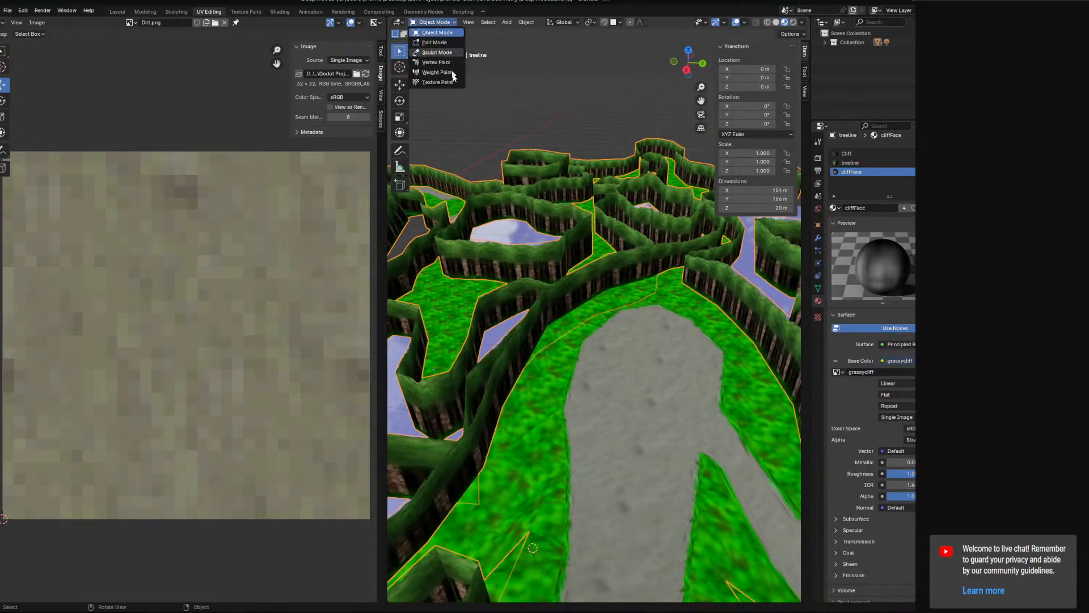
middle_drag(657, 349, 495, 287)
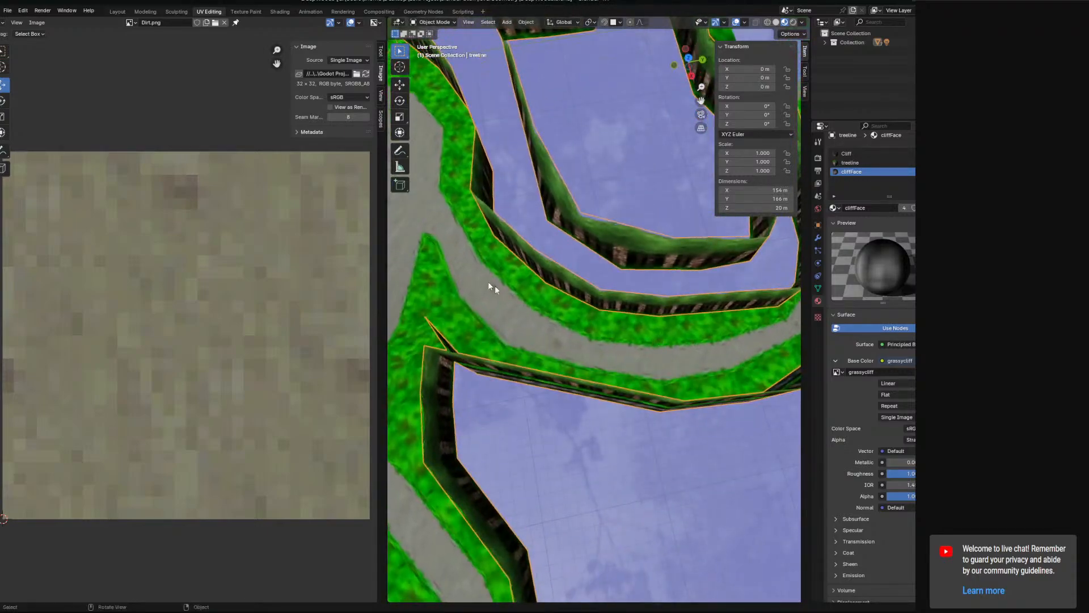
middle_drag(722, 338, 606, 421)
middle_drag(683, 265, 651, 303)
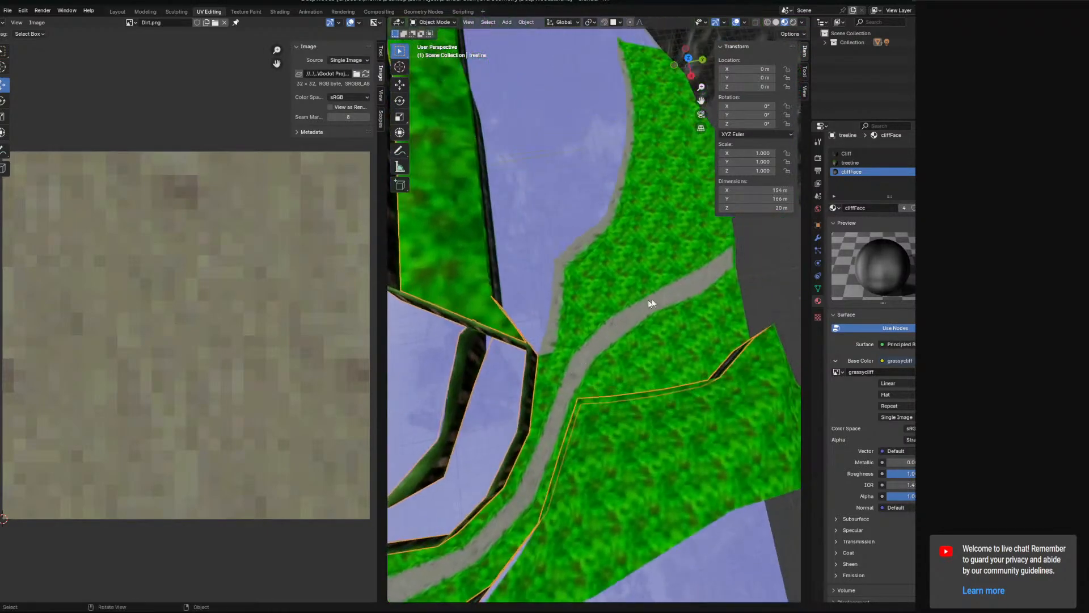
middle_drag(523, 475, 555, 275)
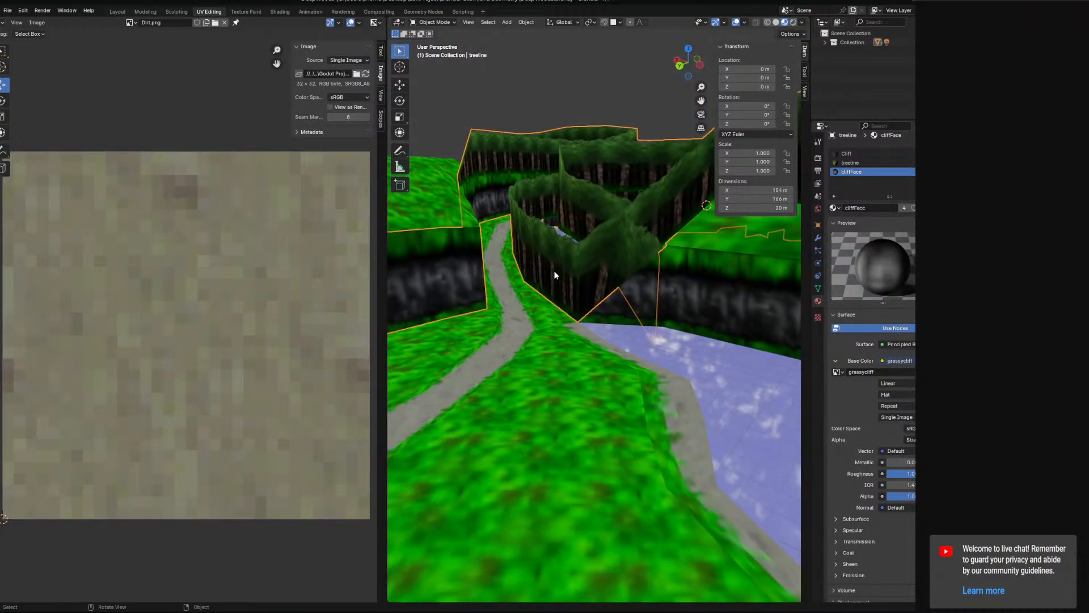
Try flat shading on the grass object and inspect its surface up close.
middle_drag(543, 314, 564, 289)
click(519, 300)
click(526, 23)
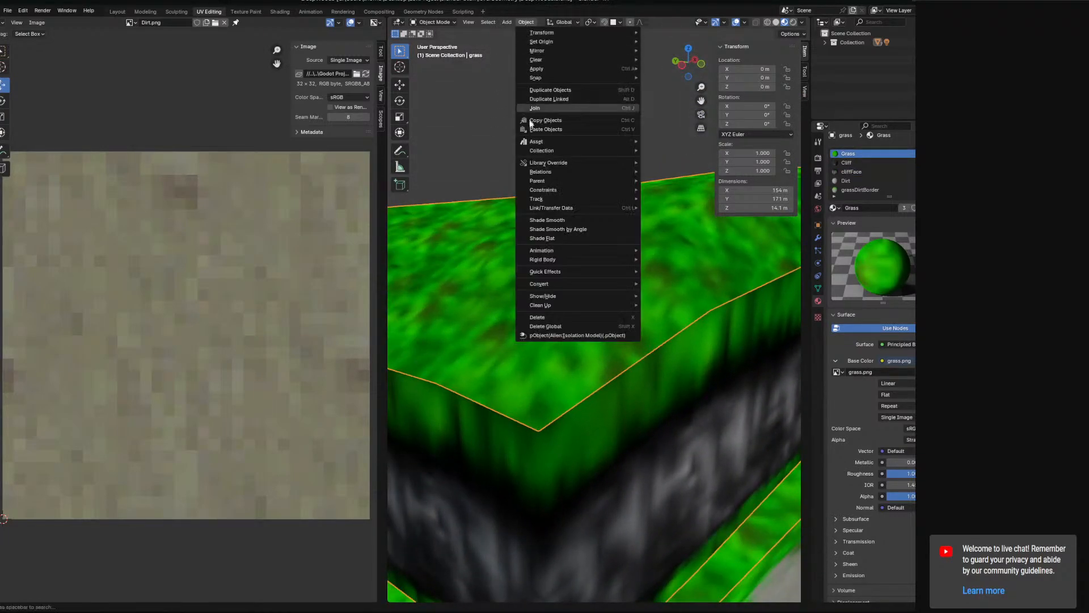
click(552, 239)
middle_drag(699, 262, 701, 295)
click(525, 23)
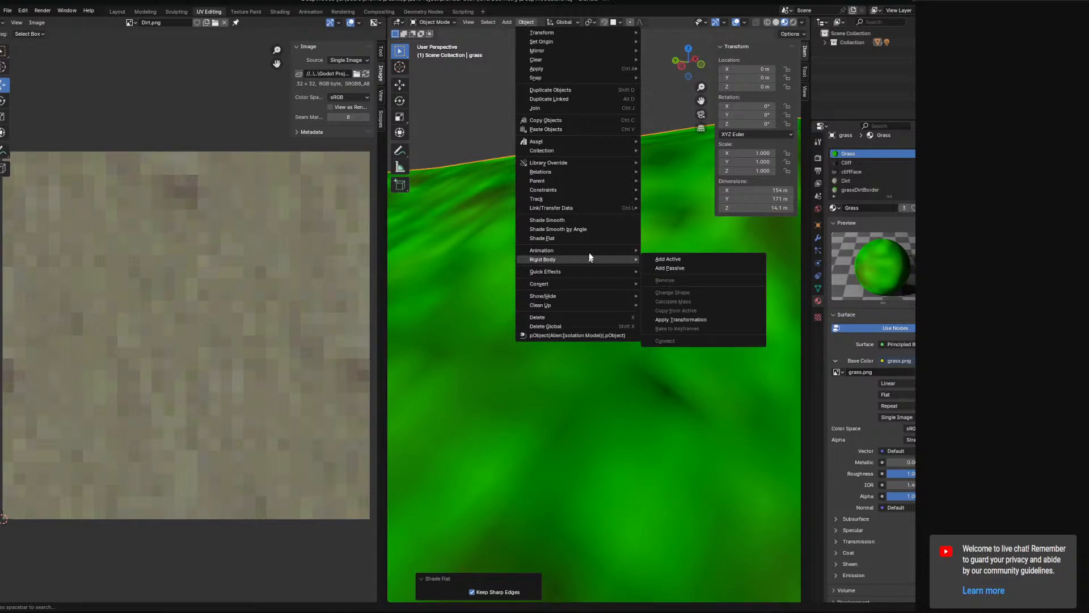
click(590, 237)
Apply smooth shading to the grass object, keeping its sharp edges.
click(526, 22)
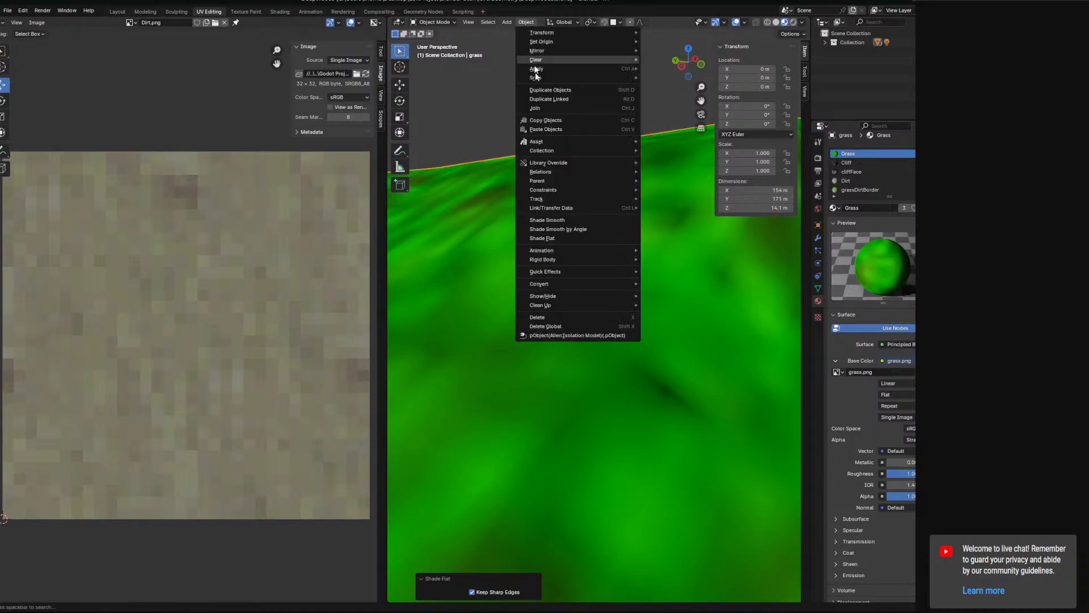
click(563, 220)
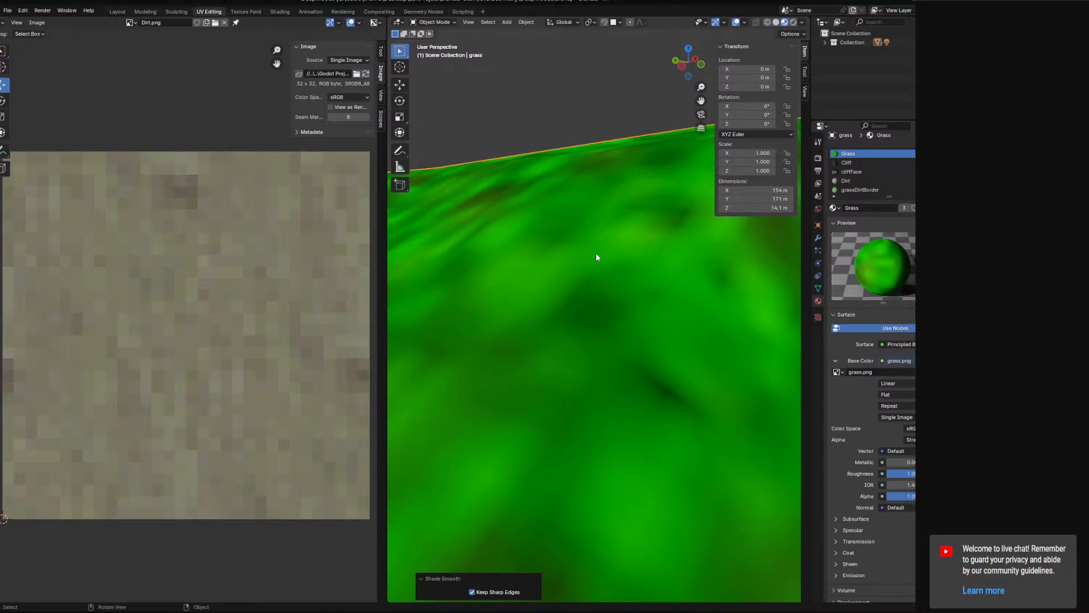
middle_drag(596, 253, 675, 212)
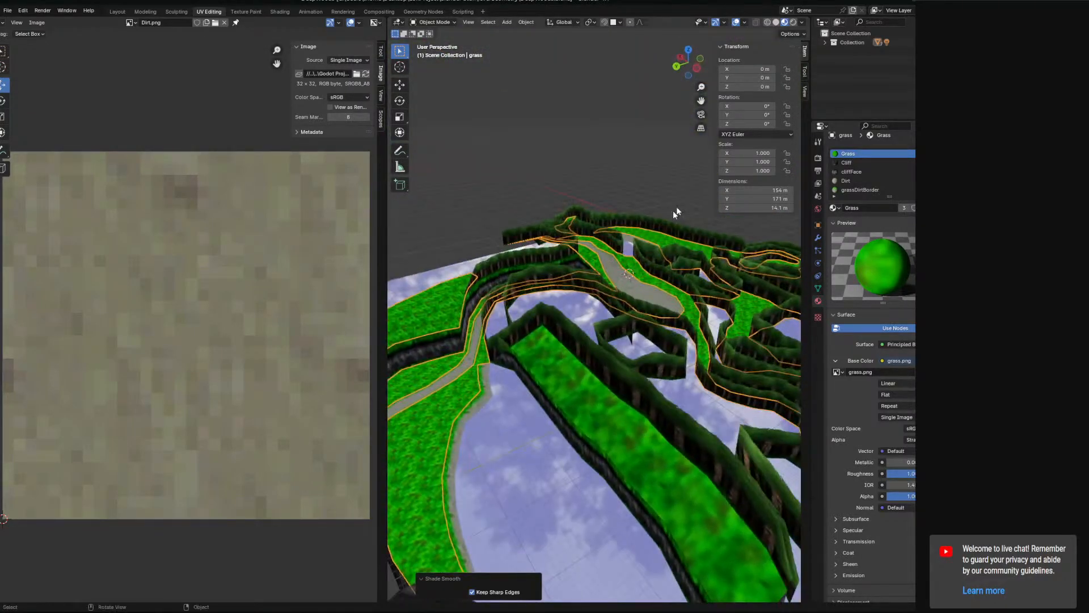
Try a different strength for the Sun light, selecting it from the scene collection.
click(824, 42)
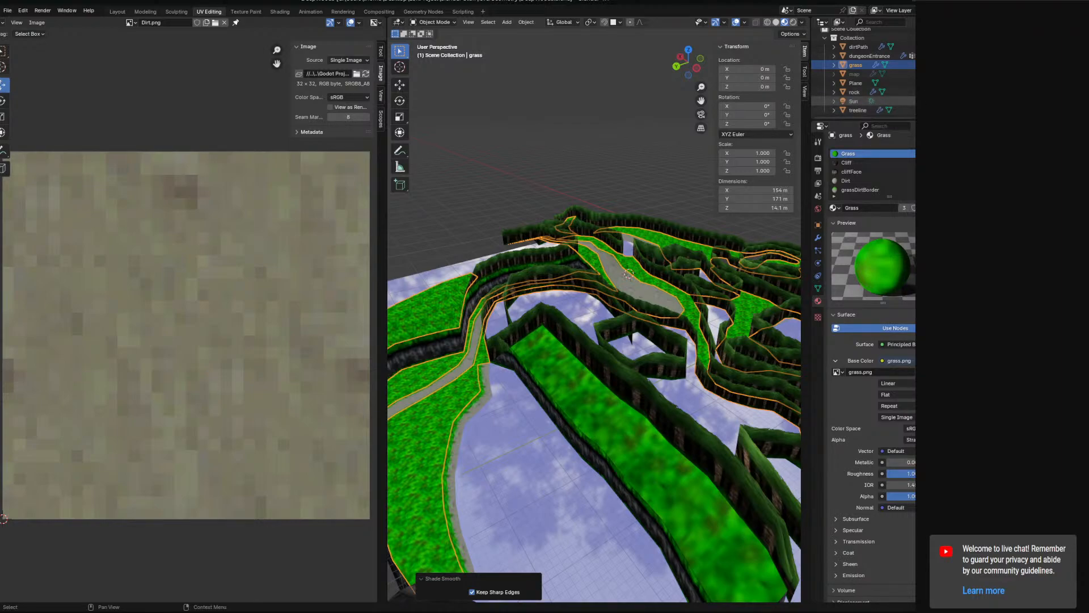
click(854, 110)
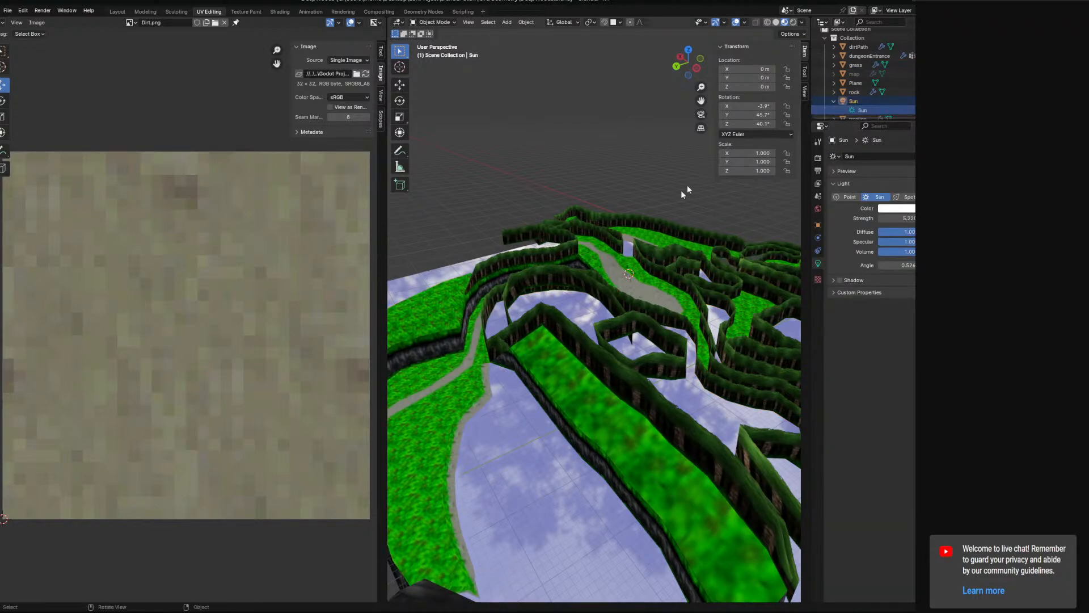
middle_drag(683, 193, 715, 204)
mouse_move(618, 277)
middle_down()
mouse_move(603, 286)
mouse_move(619, 290)
middle_up()
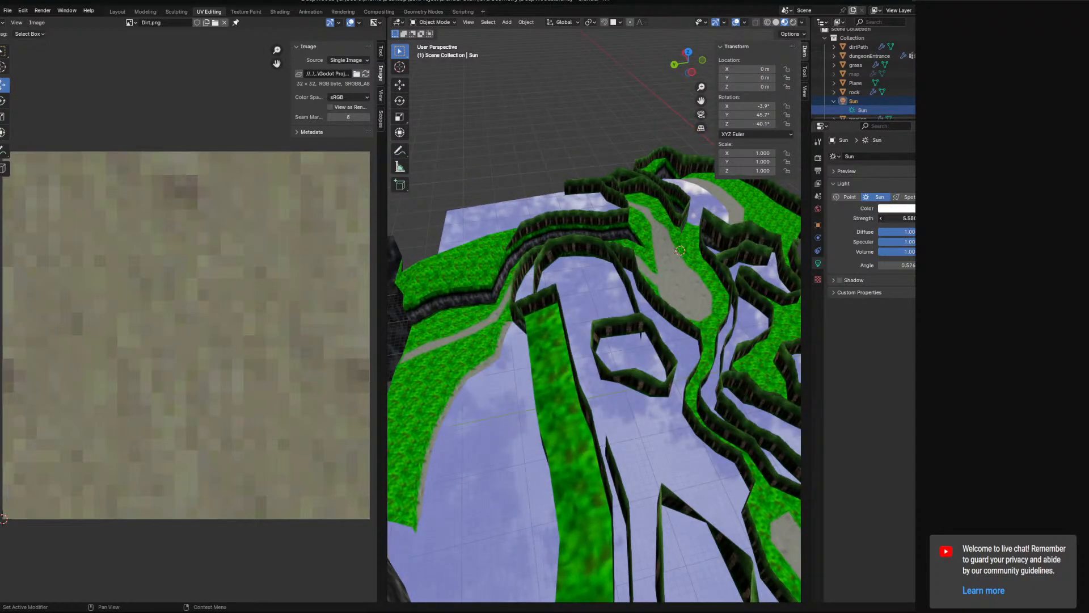
drag(912, 218, 883, 215)
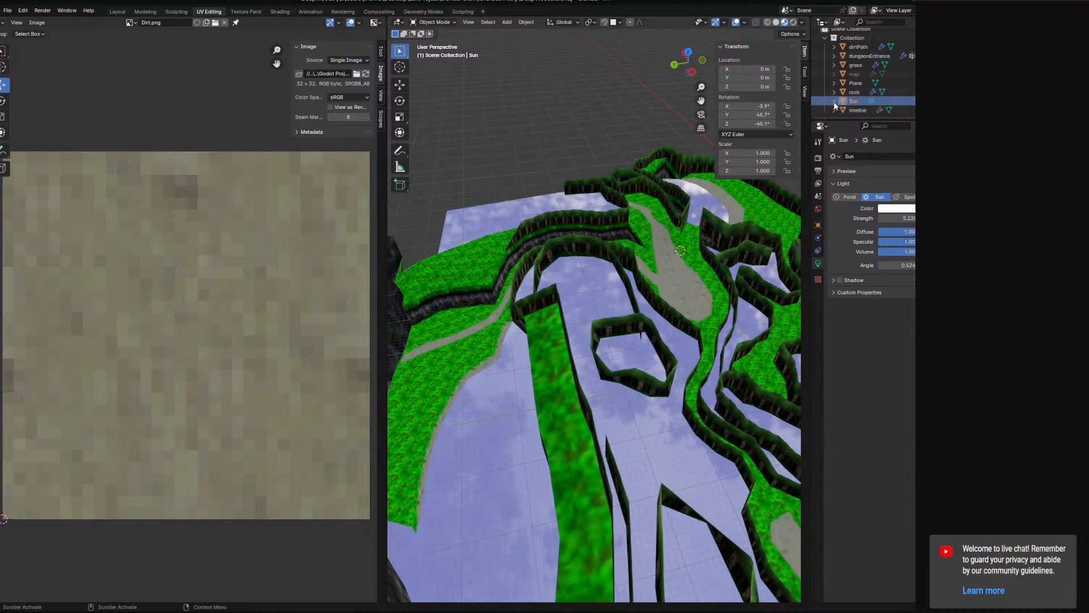
Examine the map's paths, cliffs and treeline in rendered viewport shading, and return to material preview.
middle_drag(670, 227, 754, 266)
click(793, 23)
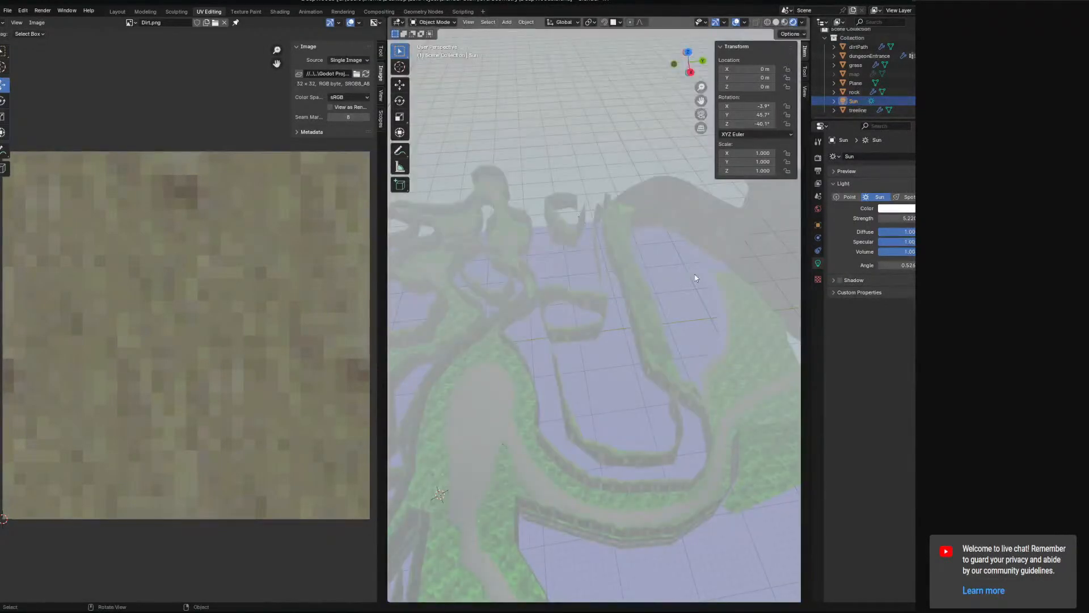
mouse_move(669, 324)
middle_down()
mouse_move(624, 292)
mouse_move(570, 295)
mouse_move(571, 316)
mouse_move(523, 332)
mouse_move(604, 328)
mouse_move(721, 297)
middle_up()
scroll(703, 290, up, 7)
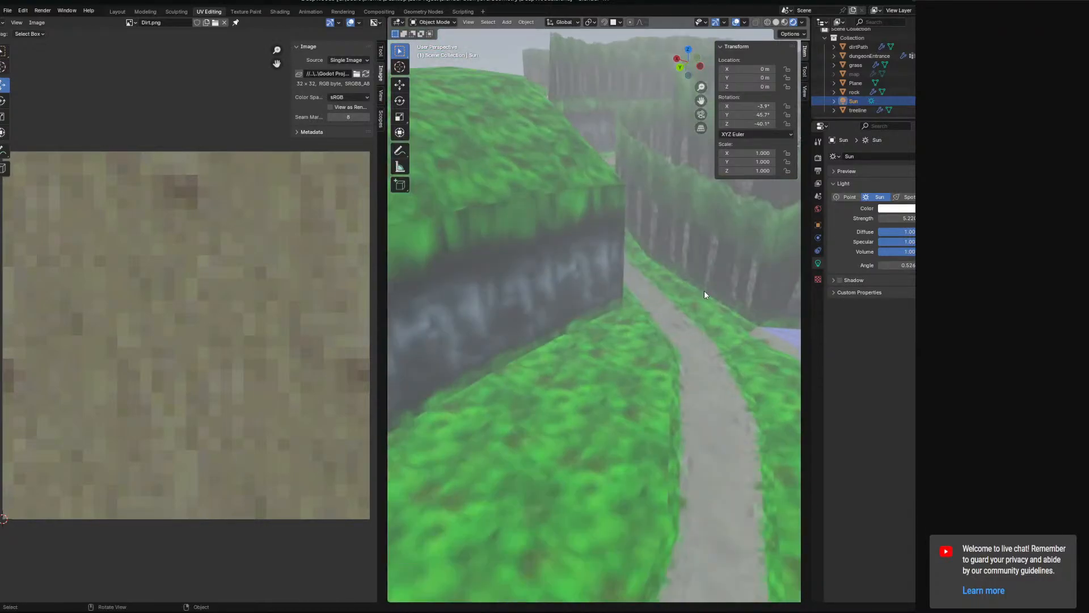
mouse_move(570, 238)
shift+middle_down()
mouse_move(801, 358)
mouse_move(681, 358)
mouse_move(499, 324)
mouse_move(624, 313)
mouse_move(553, 315)
mouse_move(565, 364)
mouse_move(515, 367)
shift+middle_up()
scroll(624, 313, down, 1)
click(784, 22)
scroll(559, 260, down, 6)
Select all objects except the water plane, export them as glTF 2.0 and save DeepWoods.blend.
key(a)
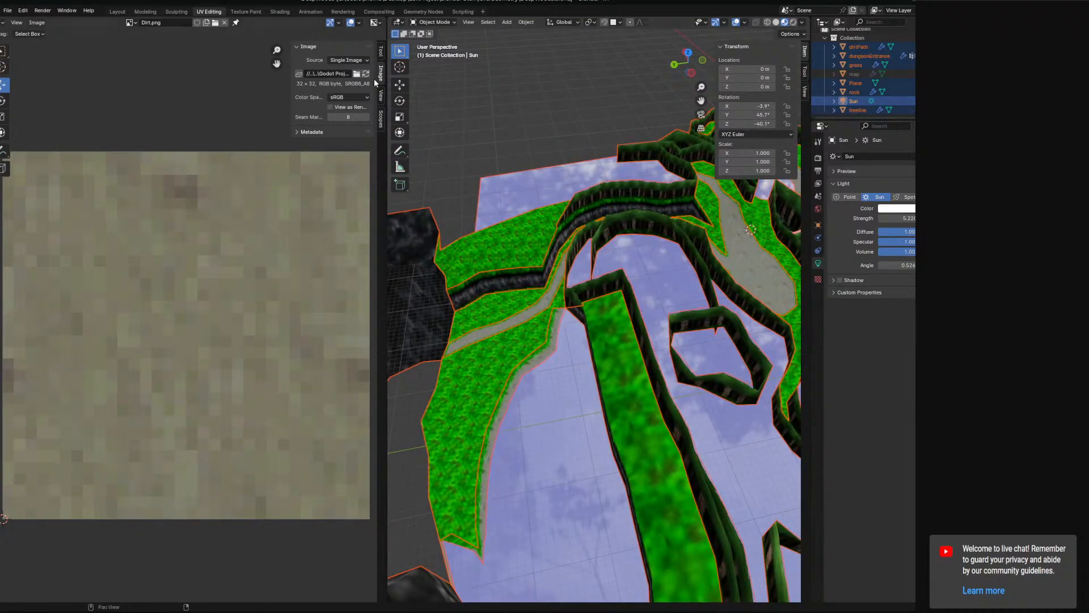
shift+click(533, 185)
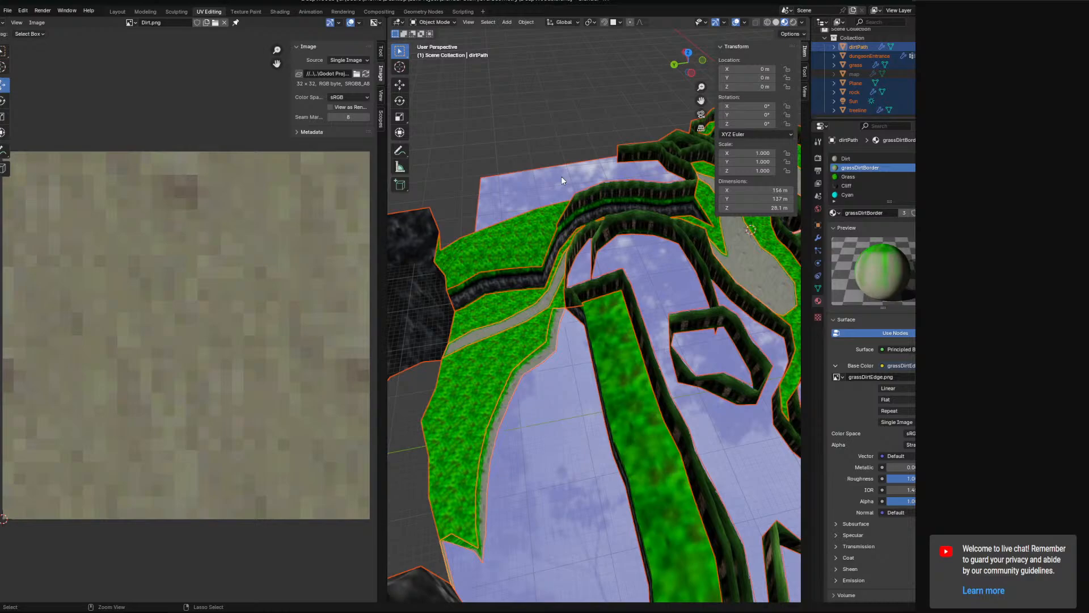
shift+click(536, 179)
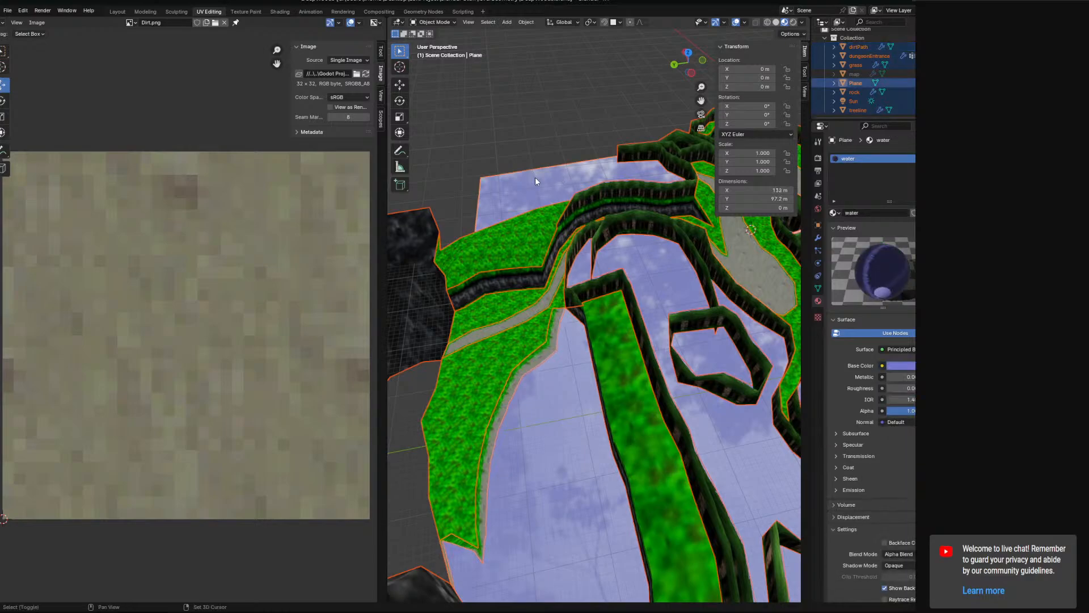
click(9, 12)
mouse_move(39, 148)
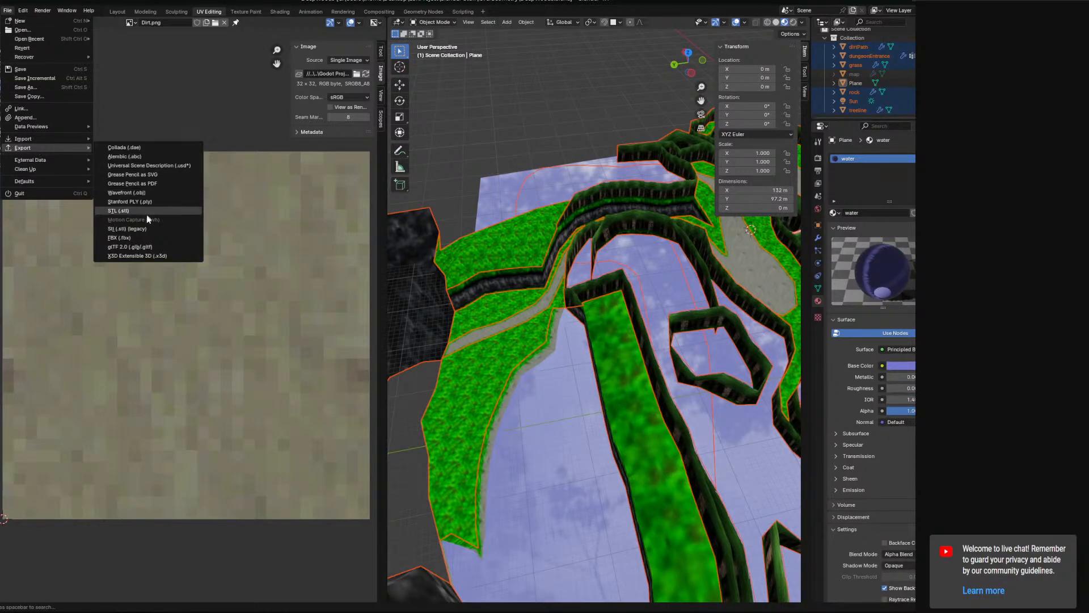
click(132, 247)
click(635, 417)
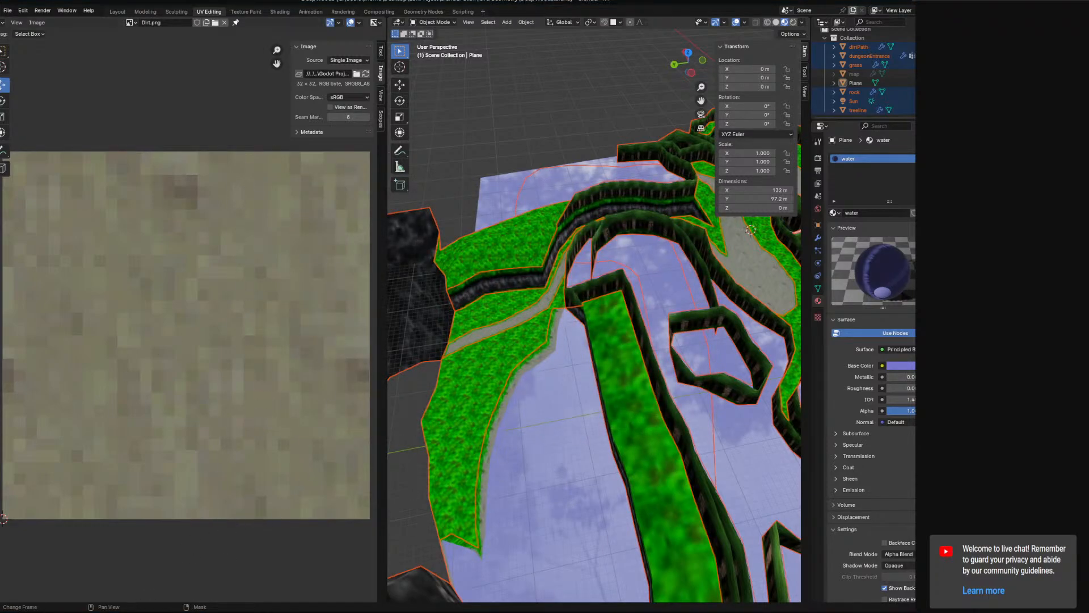
Switch to Godot and open the imported DeepWoods.glb scene.
click(151, 612)
click(458, 339)
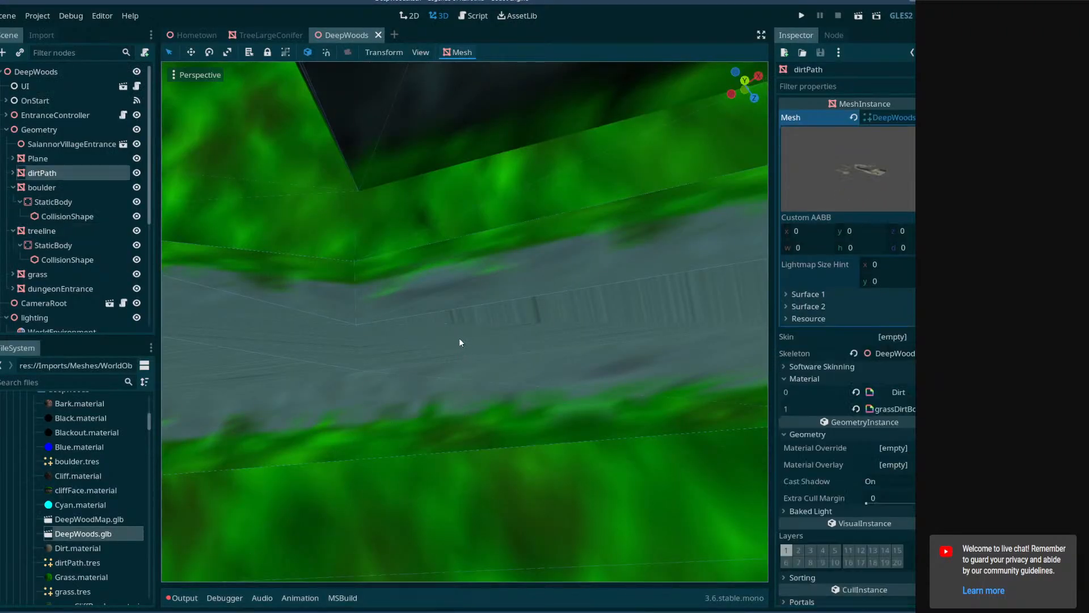
double_click(110, 536)
click(487, 325)
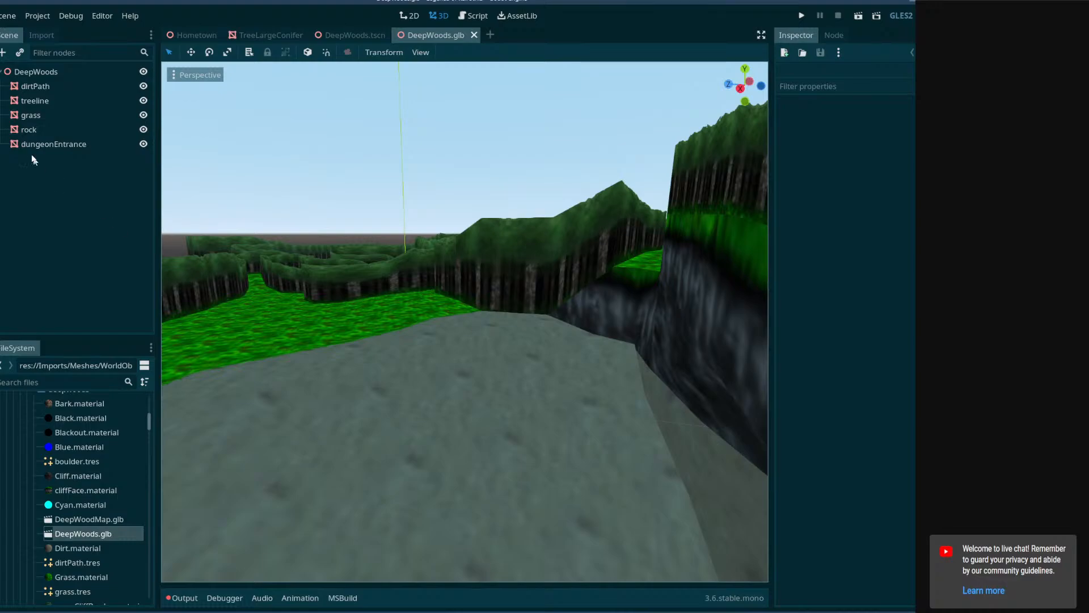
Copy the mesh resource of the dirtPath node in DeepWoods.glb.
click(411, 357)
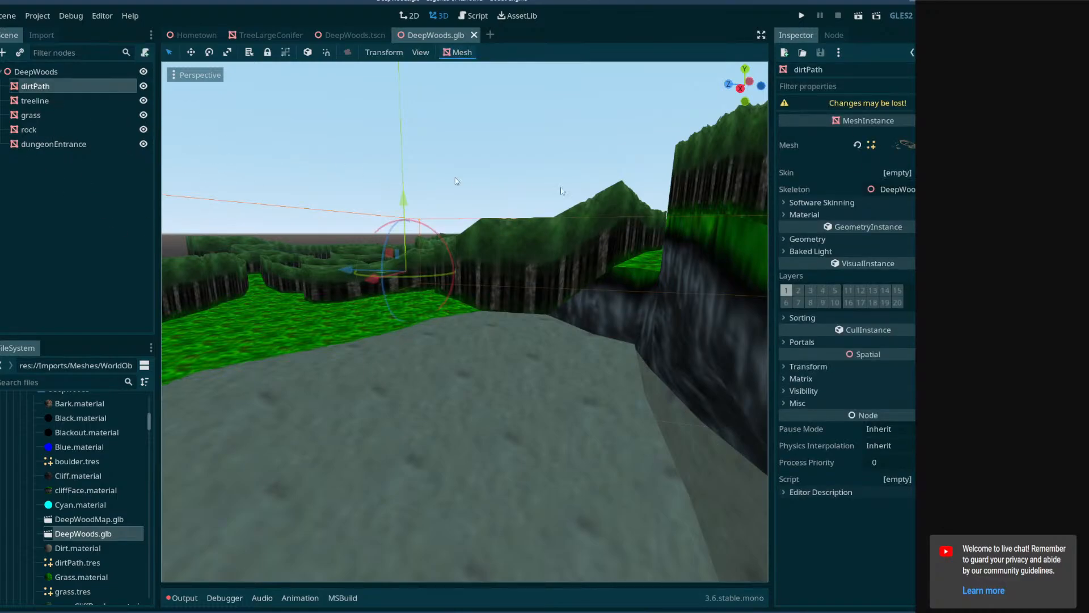
right_click(891, 151)
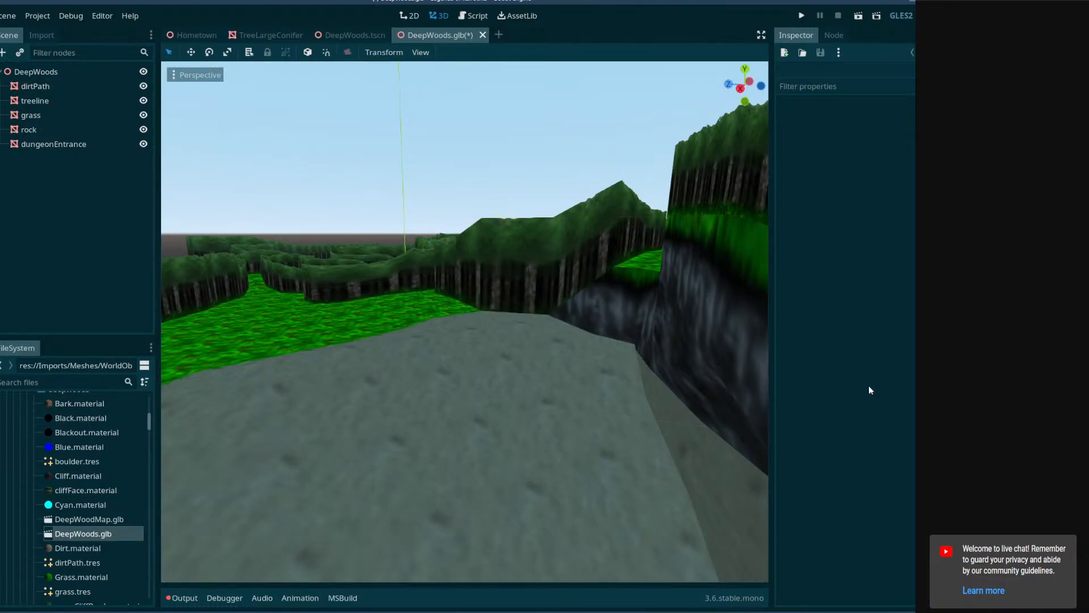
click(670, 271)
right_click(899, 143)
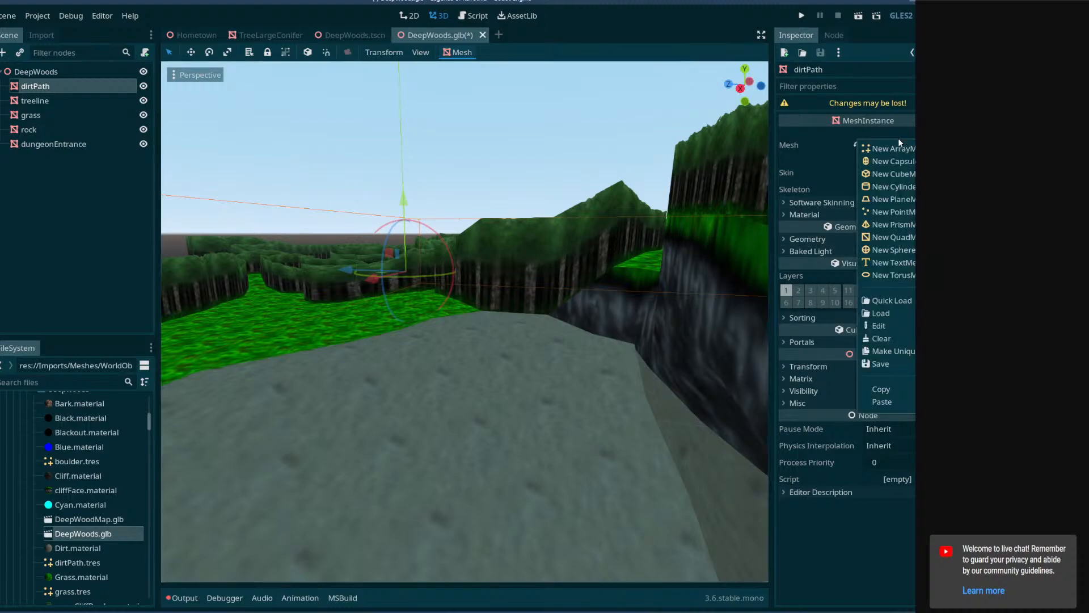
click(881, 389)
shift+middle_drag(494, 361, 497, 408)
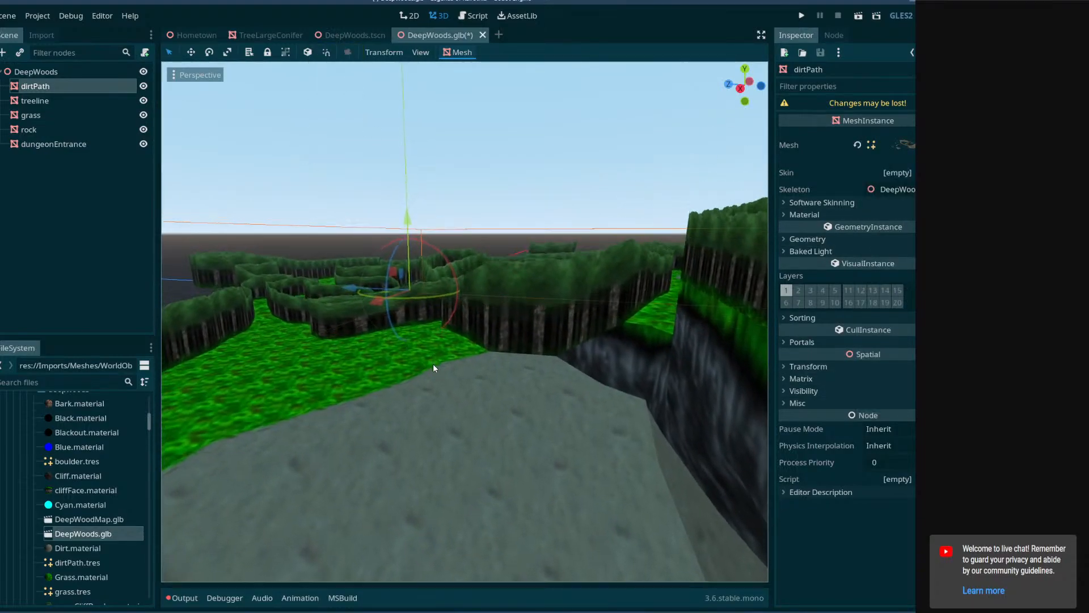
Paste the copied mesh into the Mesh property of the dirtPath node in DeepWoods.tscn.
click(354, 35)
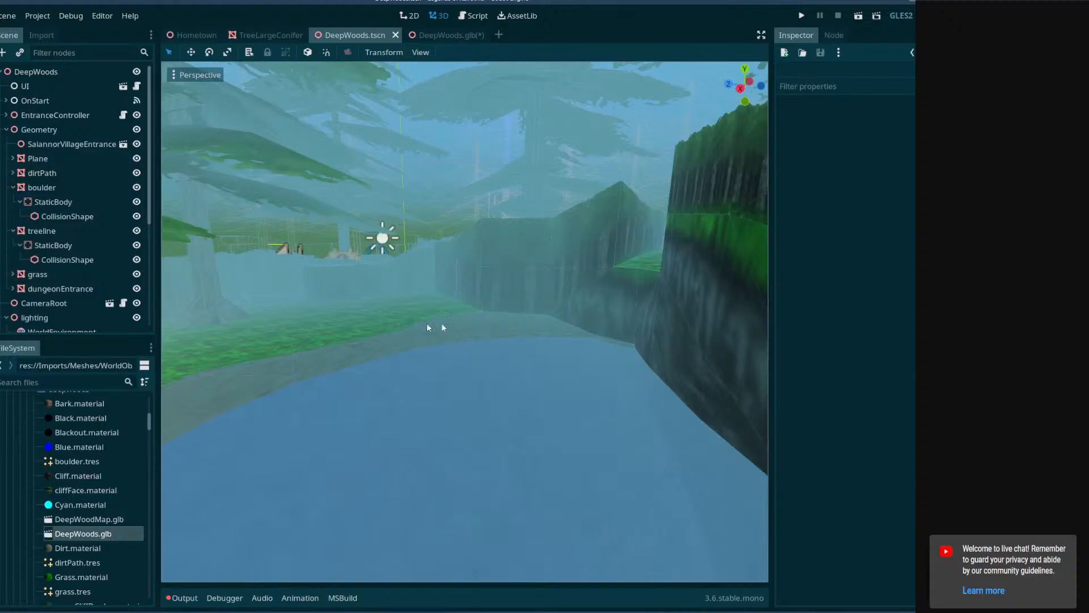
right_drag(427, 324, 439, 399)
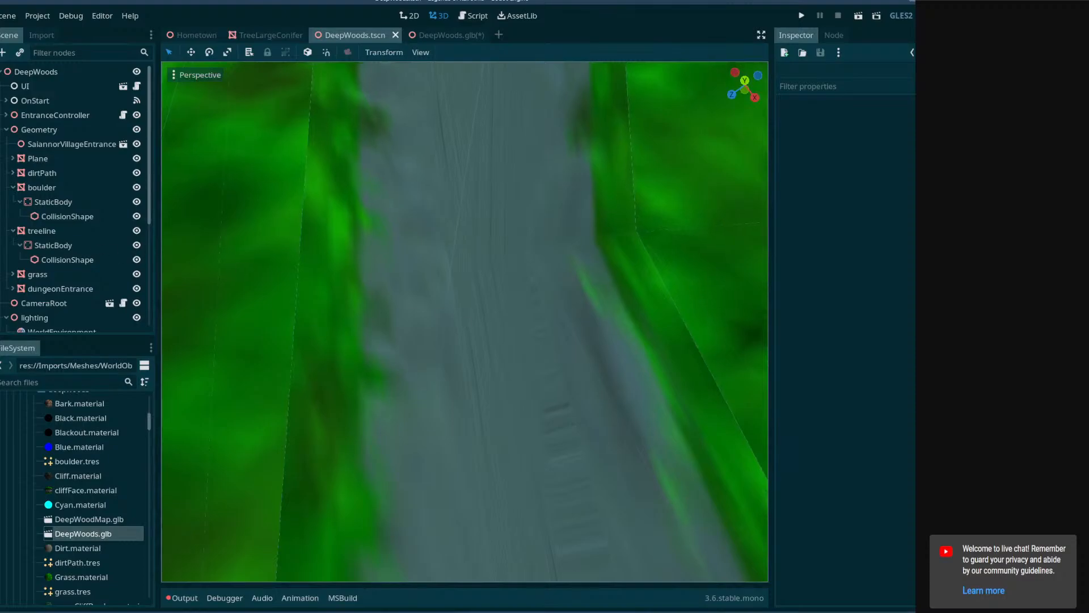
click(460, 243)
click(888, 128)
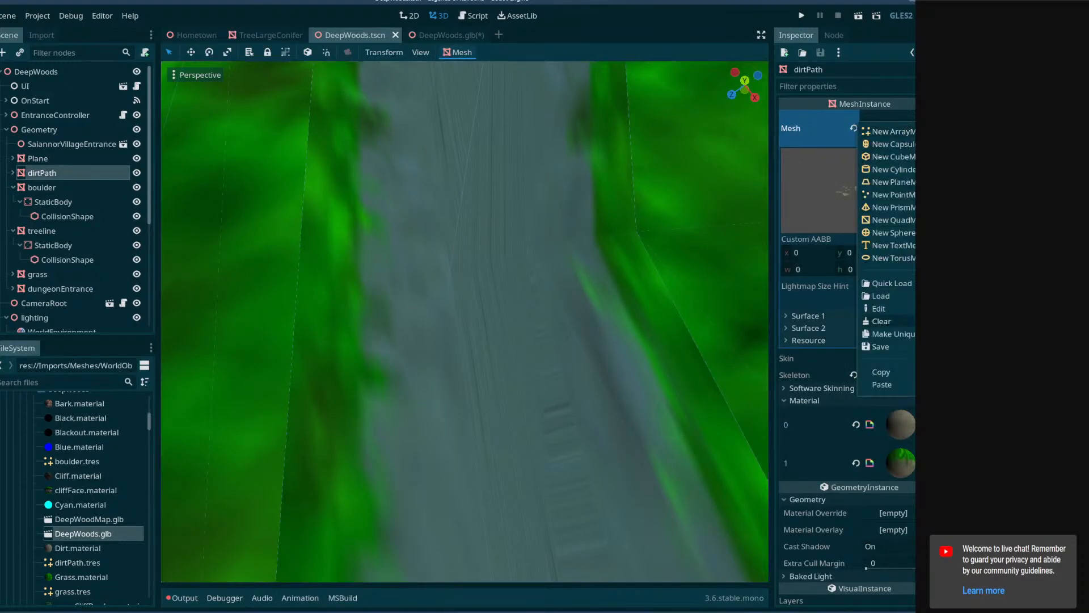
click(908, 385)
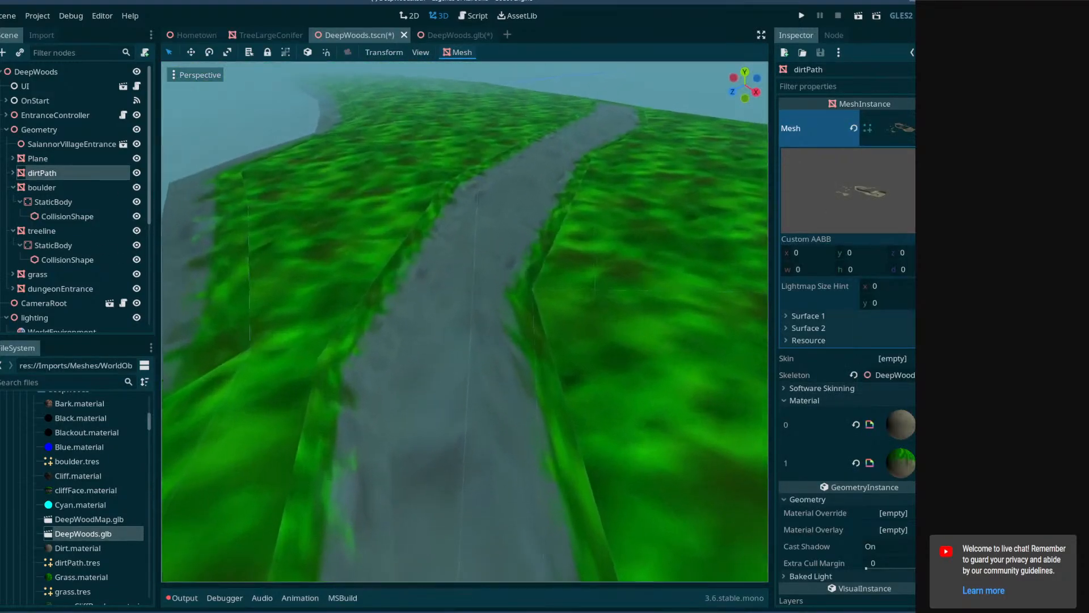
Examine the dirt path's textures, bends and grass borders along its length in the DeepWoods scene.
right_drag(465, 322, 167, 278)
right_drag(658, 335, 610, 356)
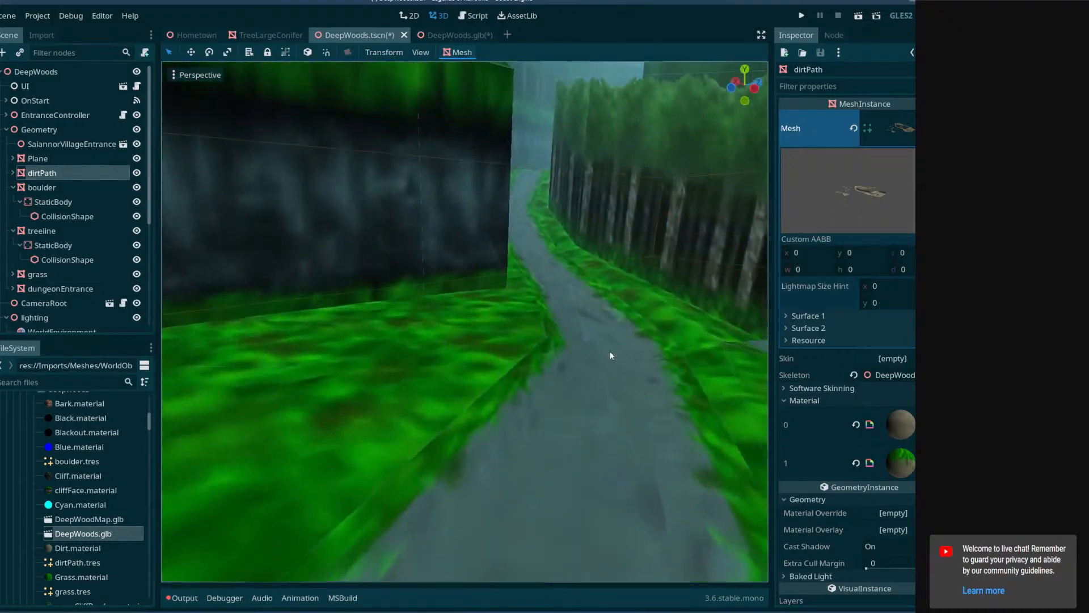
right_drag(474, 311, 505, 321)
right_drag(646, 352, 393, 315)
right_drag(624, 344, 622, 347)
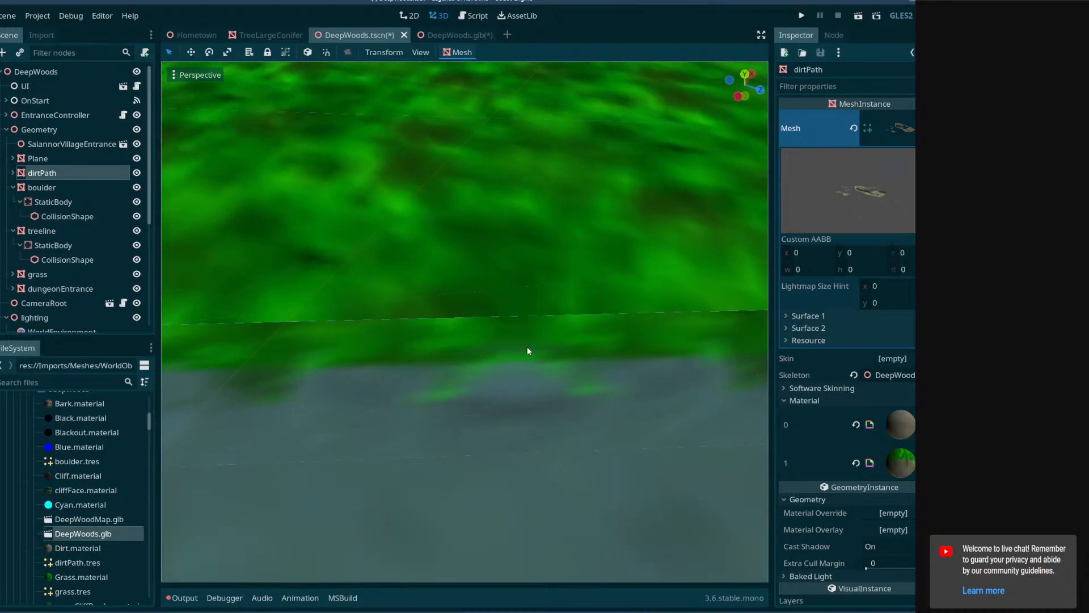
right_drag(527, 351, 463, 343)
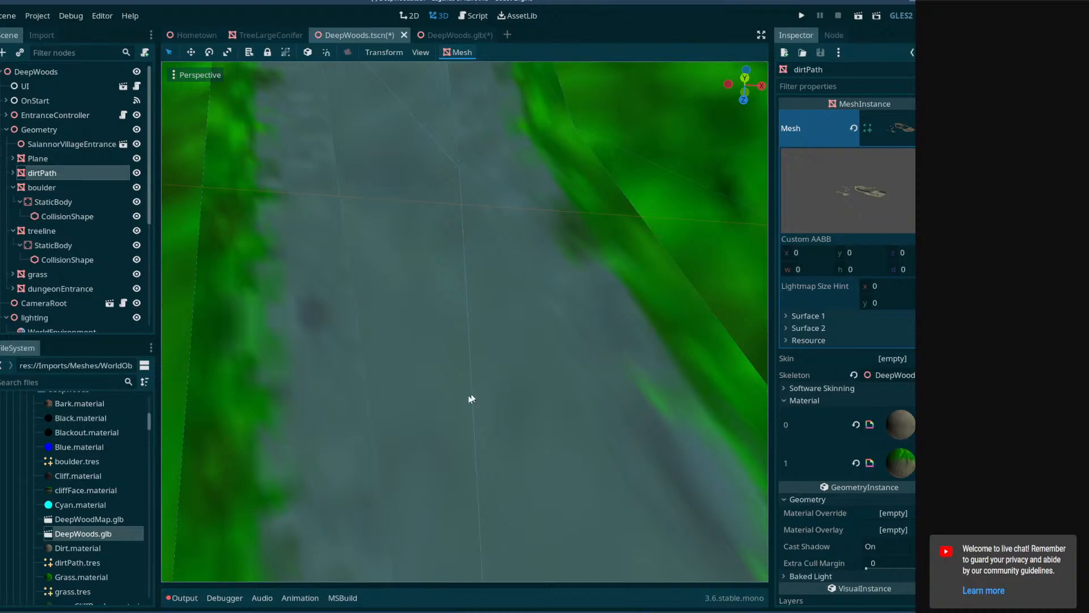
right_drag(612, 437, 559, 358)
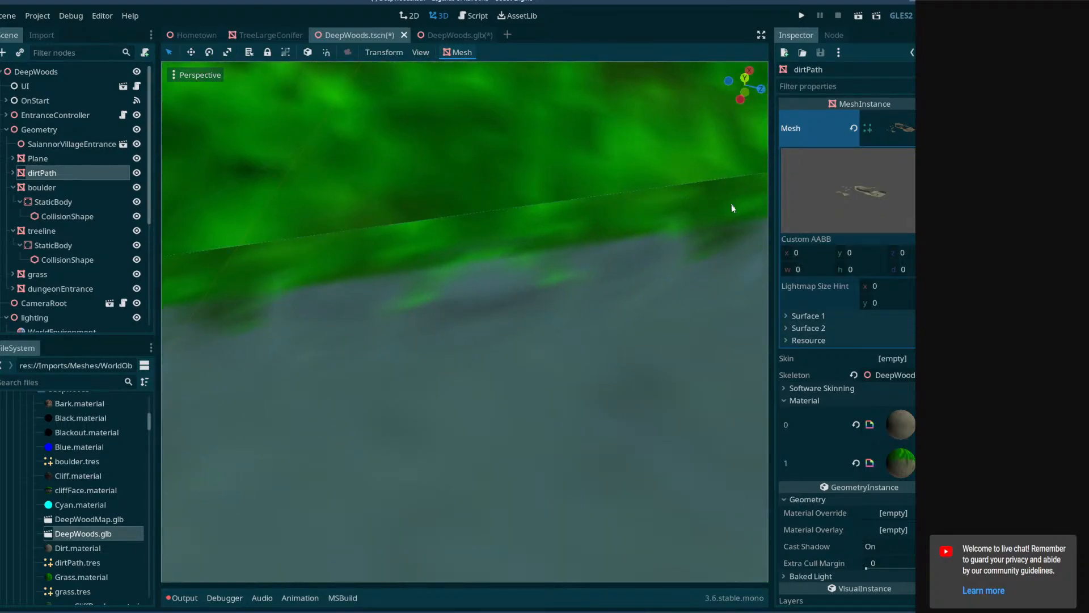
right_drag(731, 208, 594, 236)
right_drag(372, 284, 505, 287)
right_drag(445, 310, 512, 312)
Save the DeepWoods scene and close DeepWoods.glb.
key(ctrl+s)
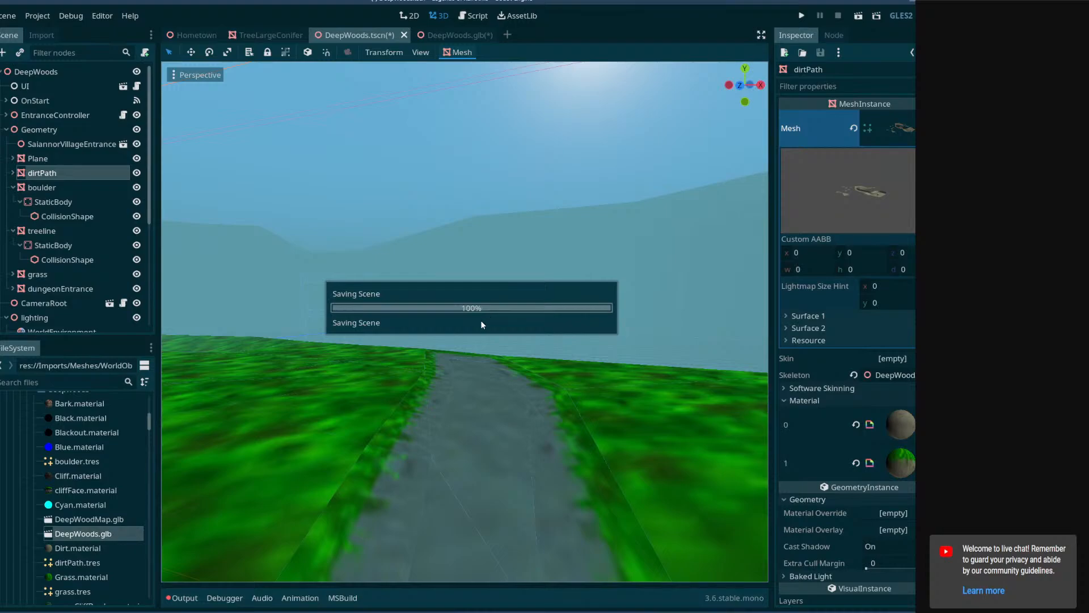
key(ctrl+a)
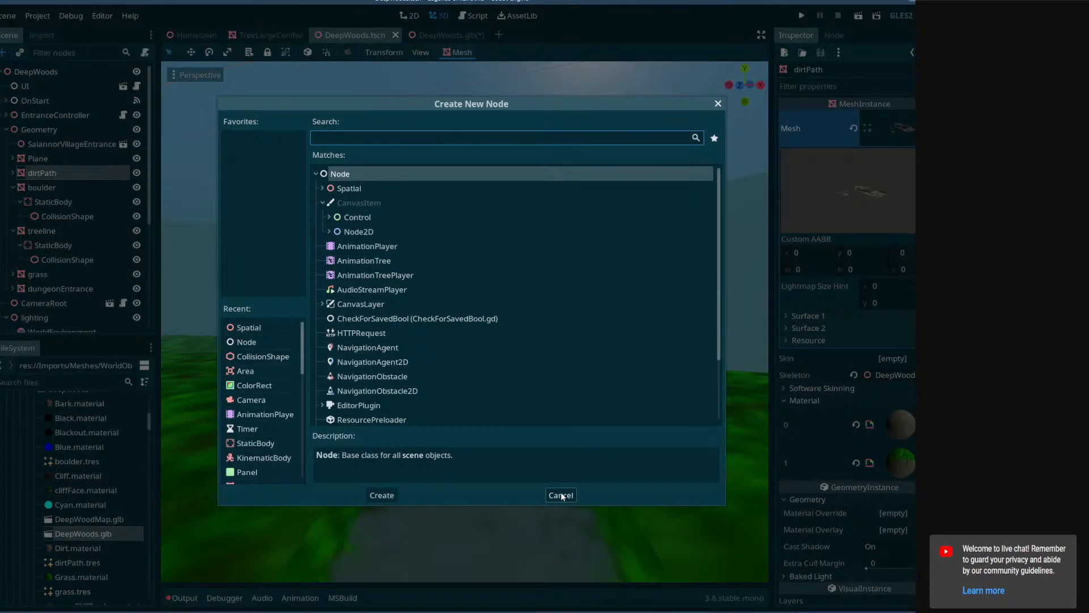
click(562, 494)
click(483, 35)
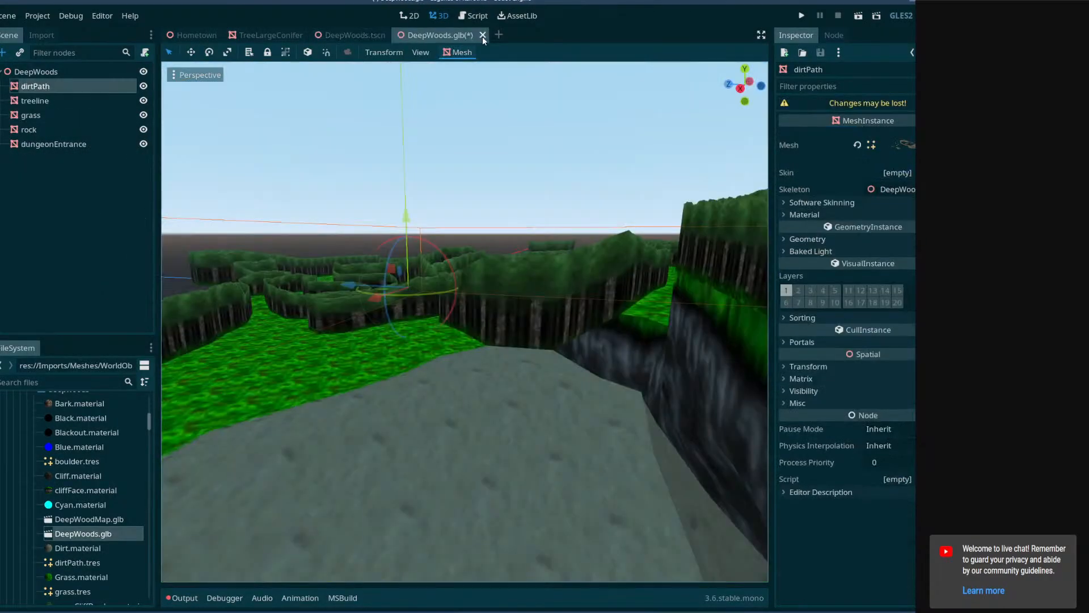
click(594, 318)
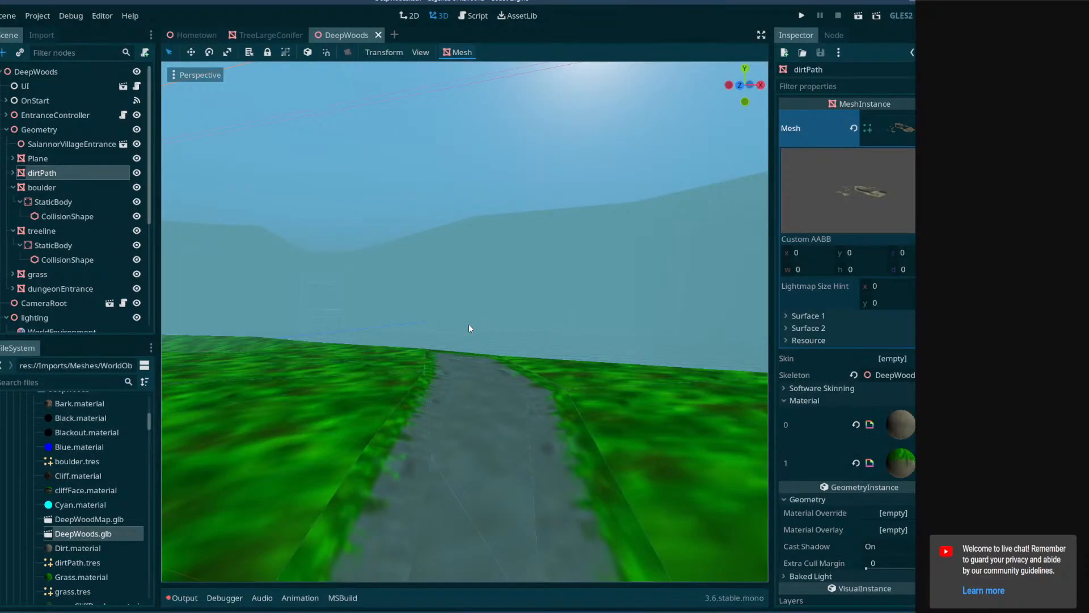
Examine the cliff-ringed pit beyond the dirt path in the DeepWoods scene and compare it with the level model in Blender.
right_drag(544, 357, 436, 516)
key(w)
key(w)
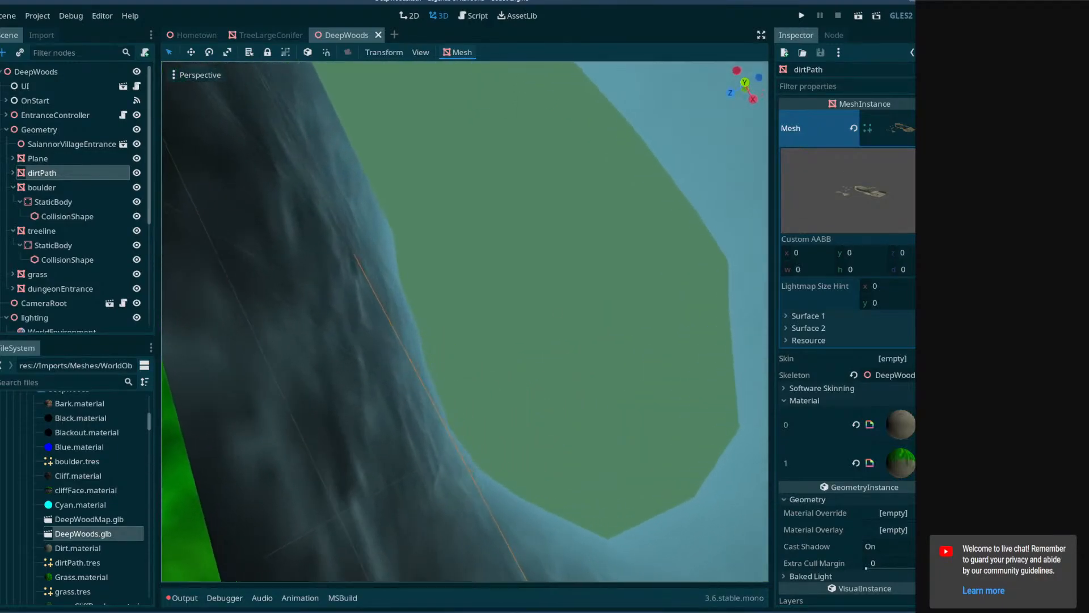
right_drag(561, 407, 544, 235)
key(alt+Tab)
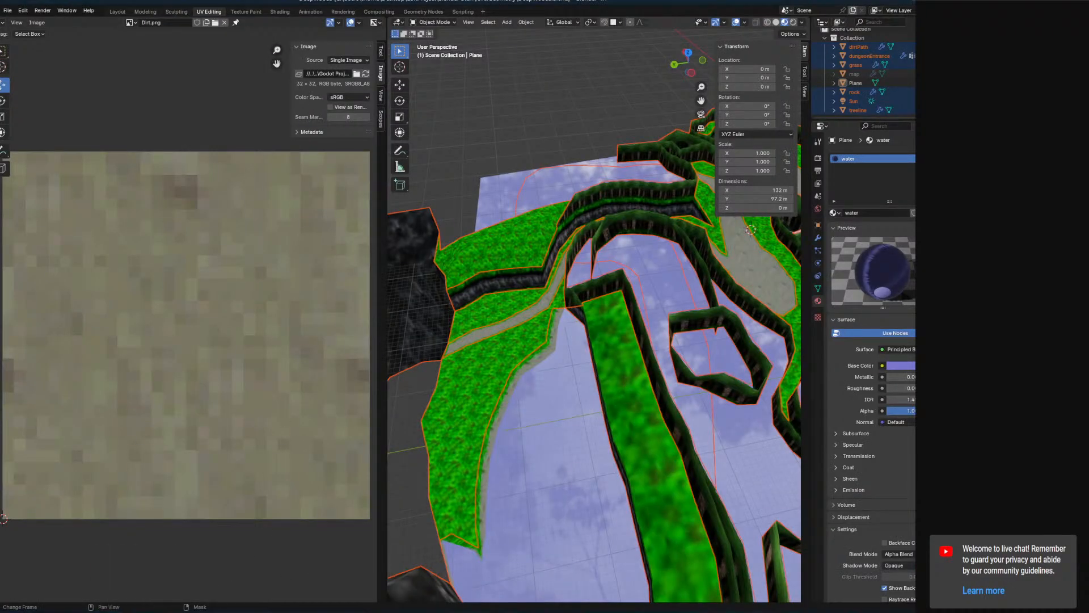
key(alt+Tab)
key(alt+Tab)
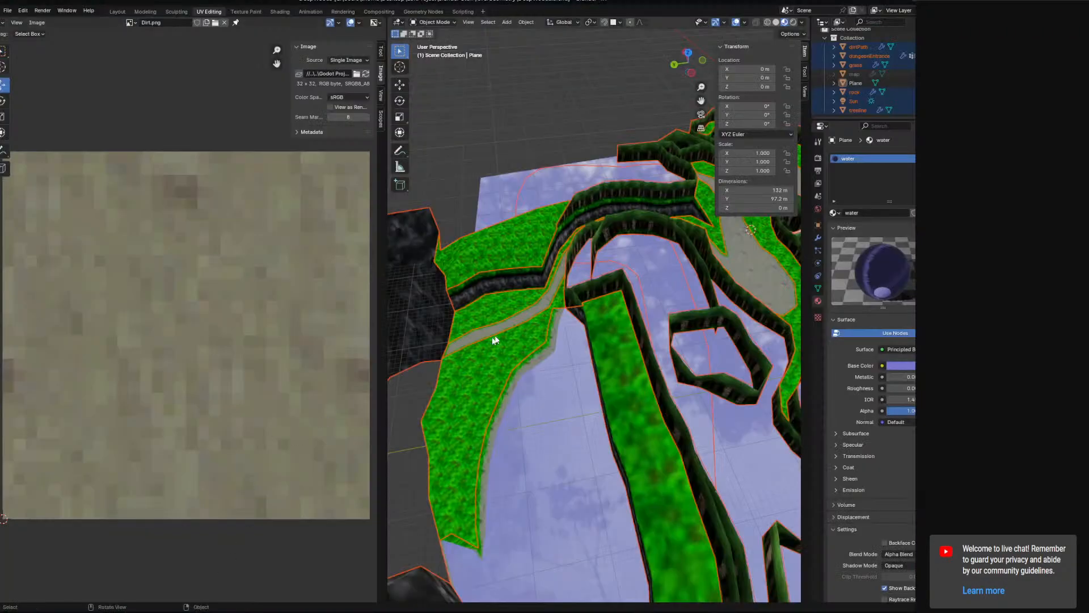
middle_drag(593, 311, 748, 317)
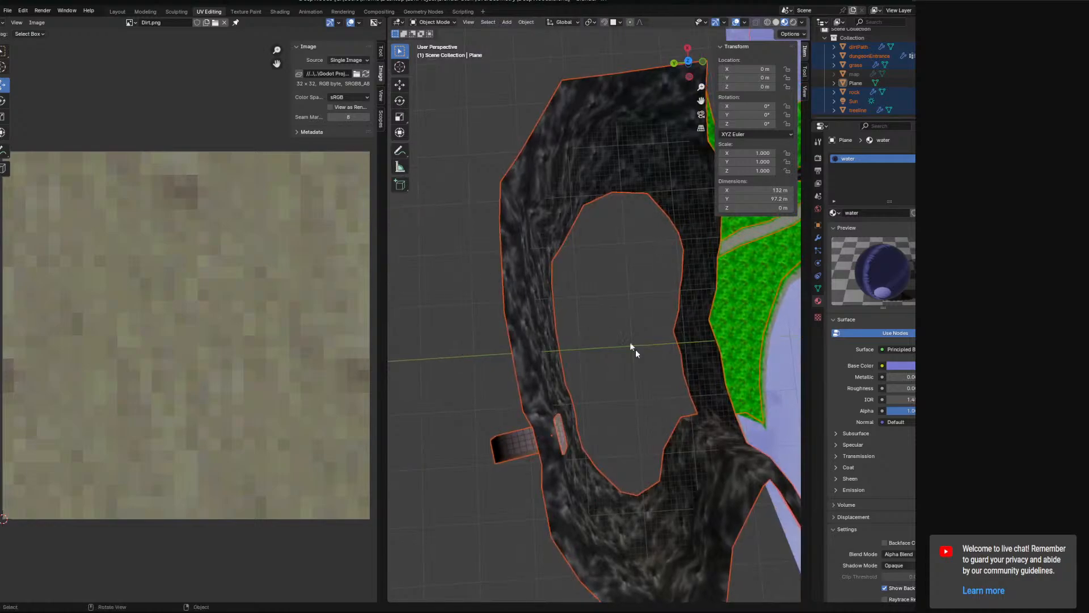
key(alt+Tab)
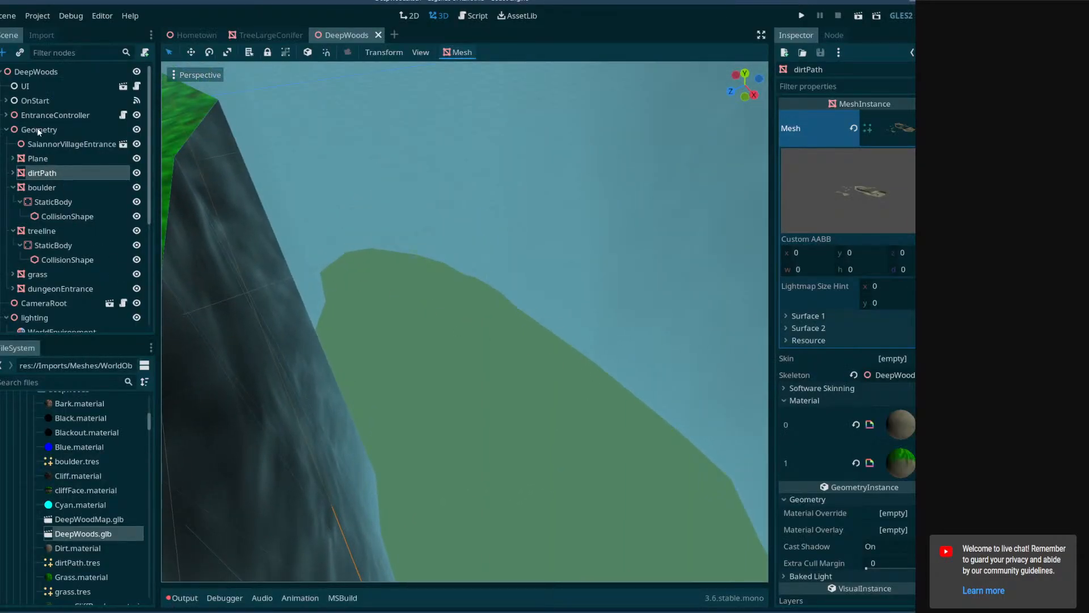
Add a MeshInstance child node under Geometry and assign it a new PlaneMesh.
right_click(36, 129)
click(54, 137)
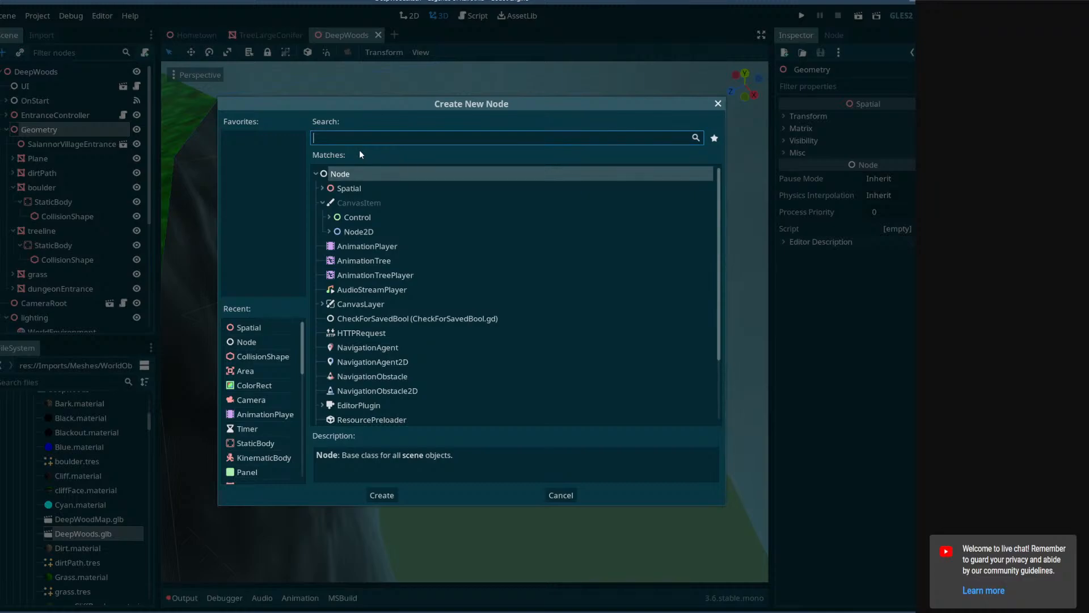
text(mesh)
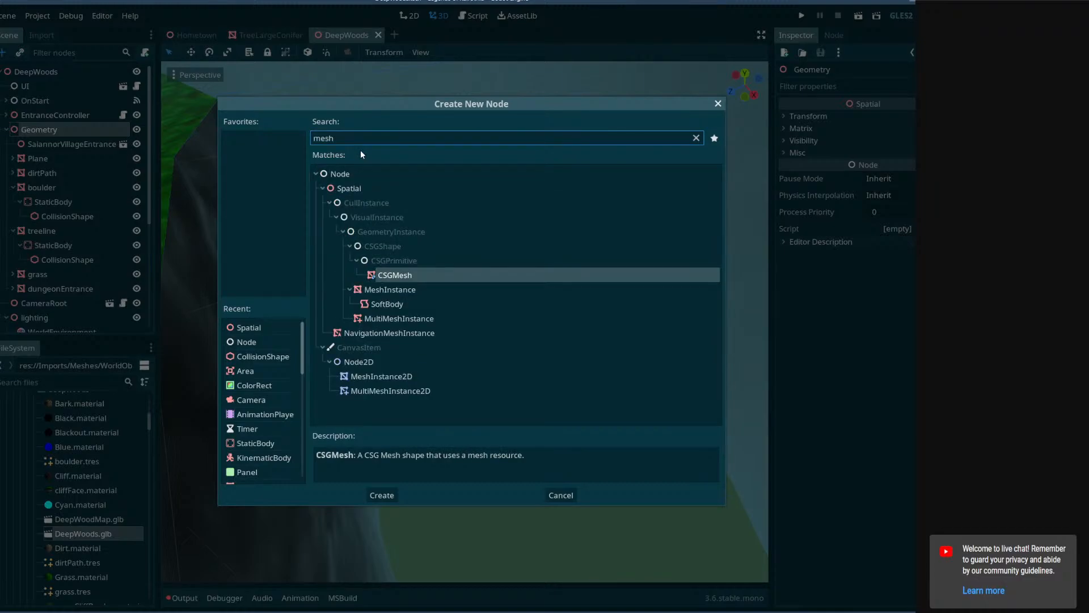
double_click(420, 290)
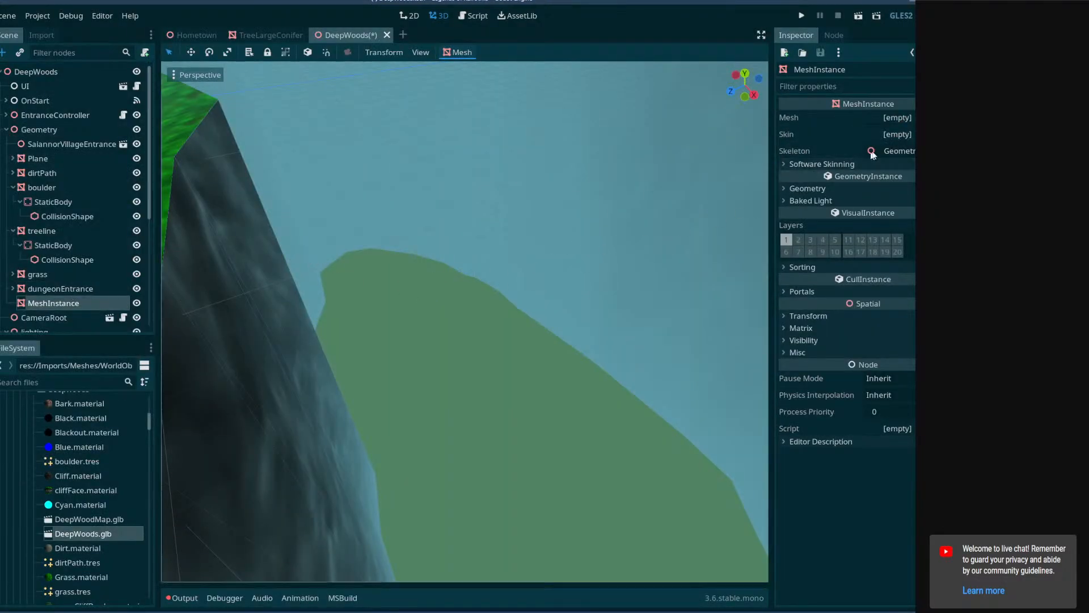
click(897, 118)
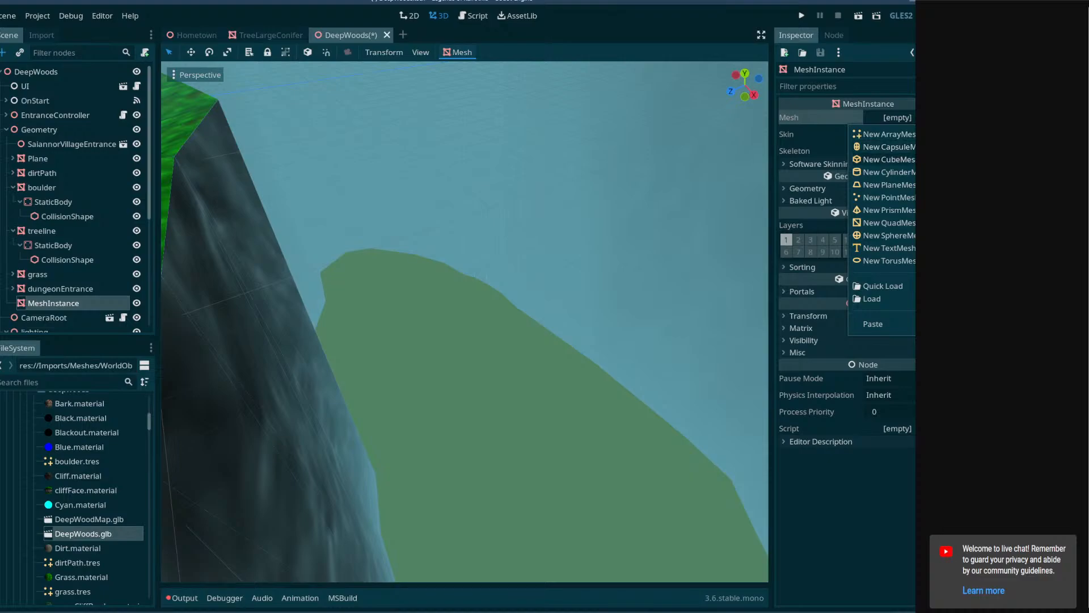
click(890, 185)
Move the new plane along the Z axis from the scene origin toward the cliff-ringed pit.
scroll(485, 298, down, 5)
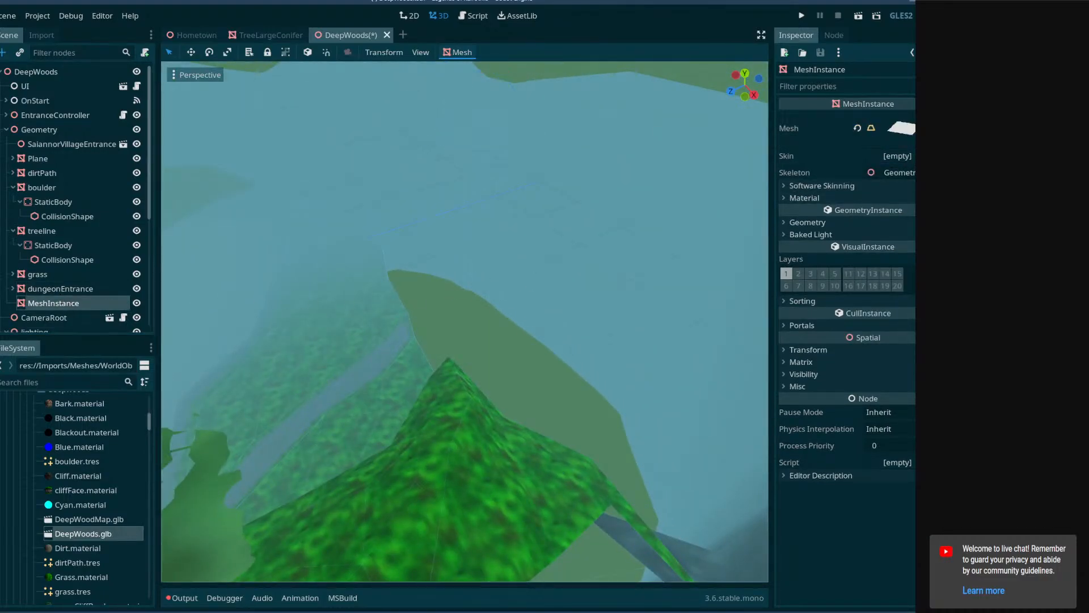
right_drag(400, 213, 238, 164)
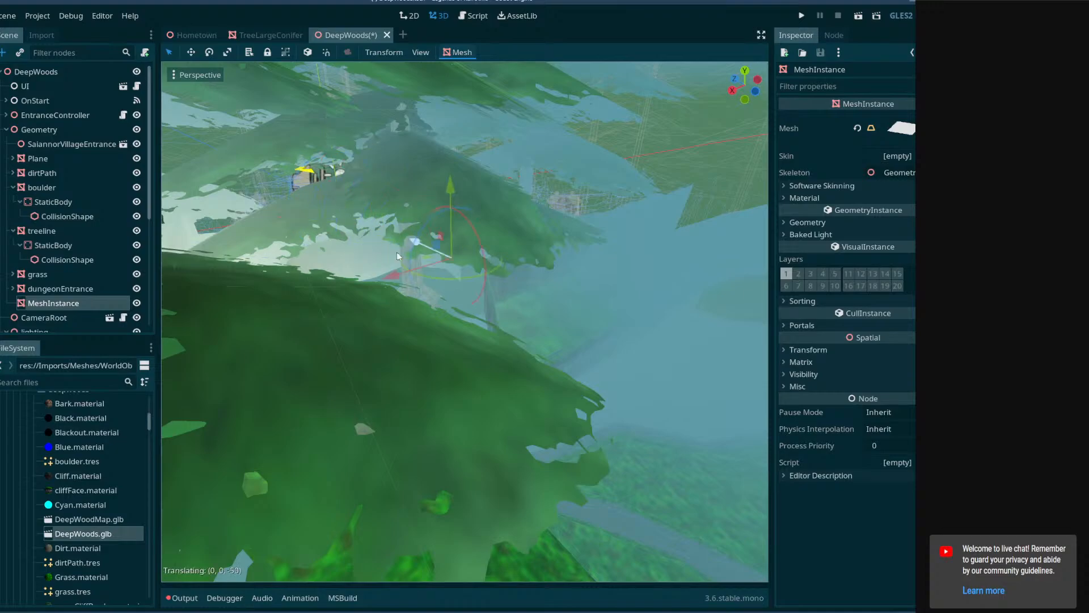
right_drag(588, 355, 522, 319)
drag(402, 268, 601, 275)
scroll(601, 275, down, 4)
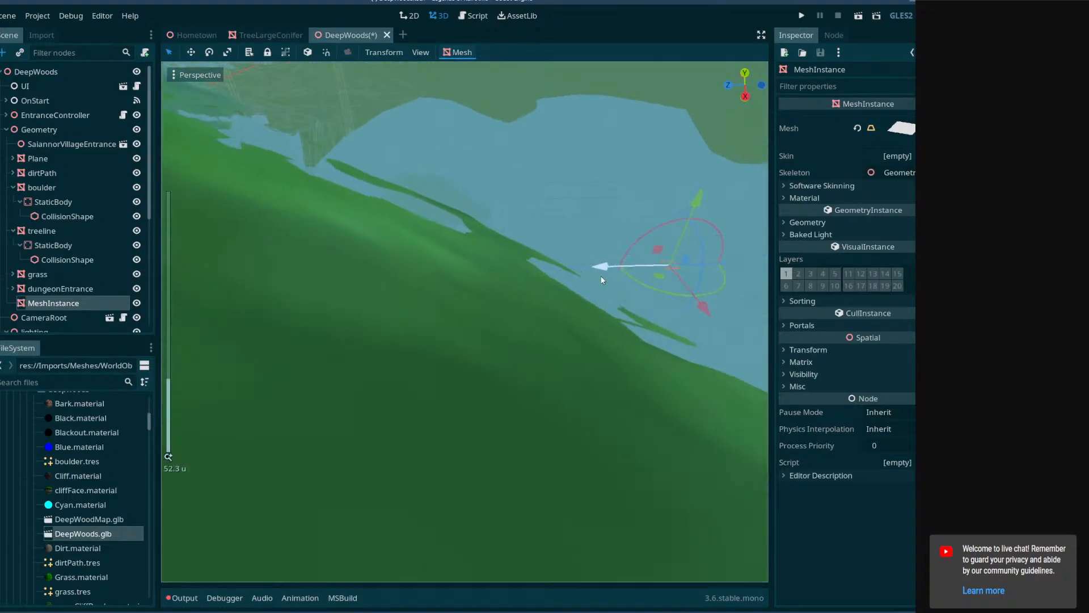
key(w)
right_drag(601, 275, 585, 264)
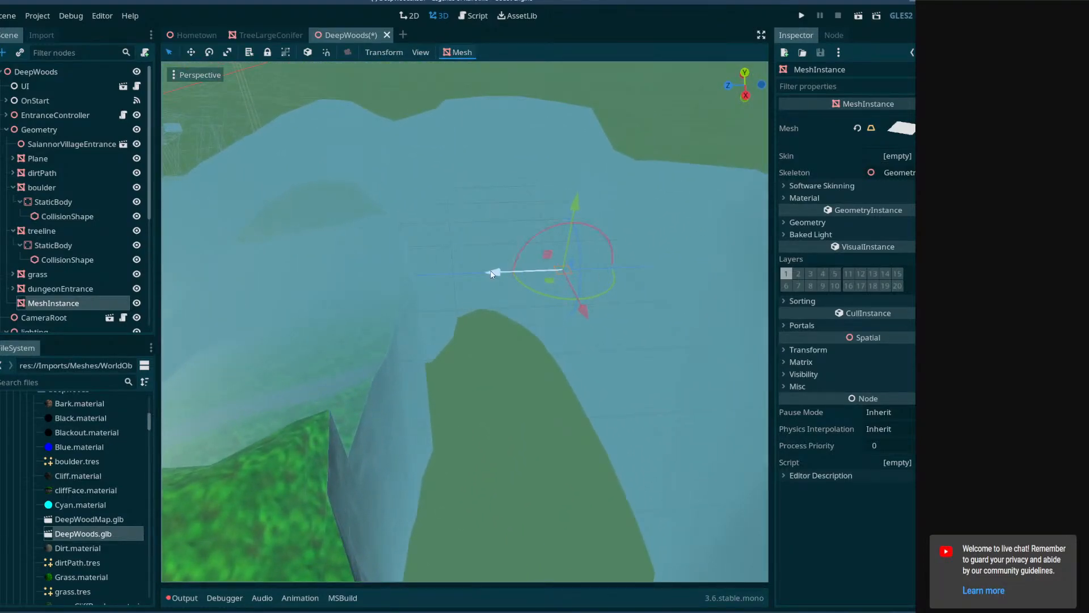
Position the plane in the middle of the open bottom between the cliff walls.
key(w)
right_drag(497, 310, 505, 215)
key(q)
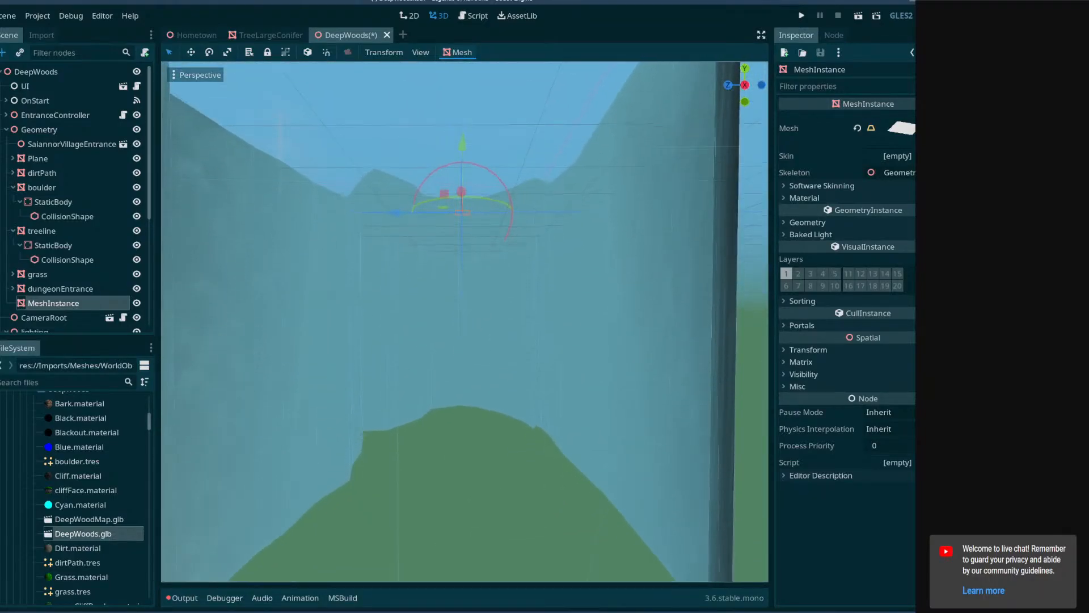
drag(475, 399, 474, 399)
mouse_move(474, 400)
right_down()
mouse_move(471, 434)
mouse_move(466, 408)
right_up()
key(q)
key(w)
right_drag(507, 196, 513, 246)
key(e)
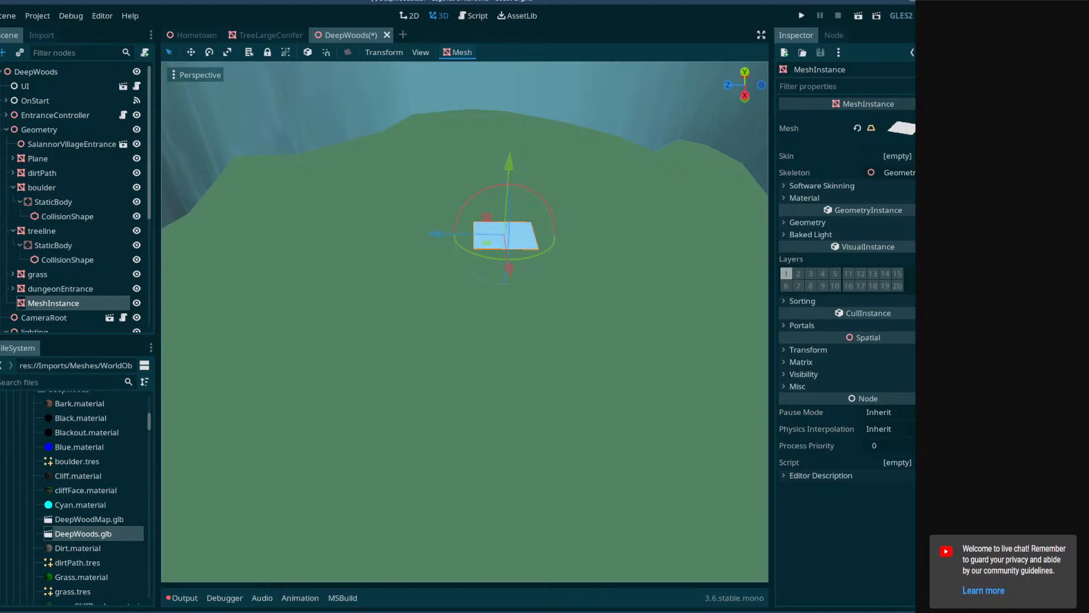
Try a QuadMesh as the MeshInstance's mesh, and switch back to a new PlaneMesh.
click(942, 128)
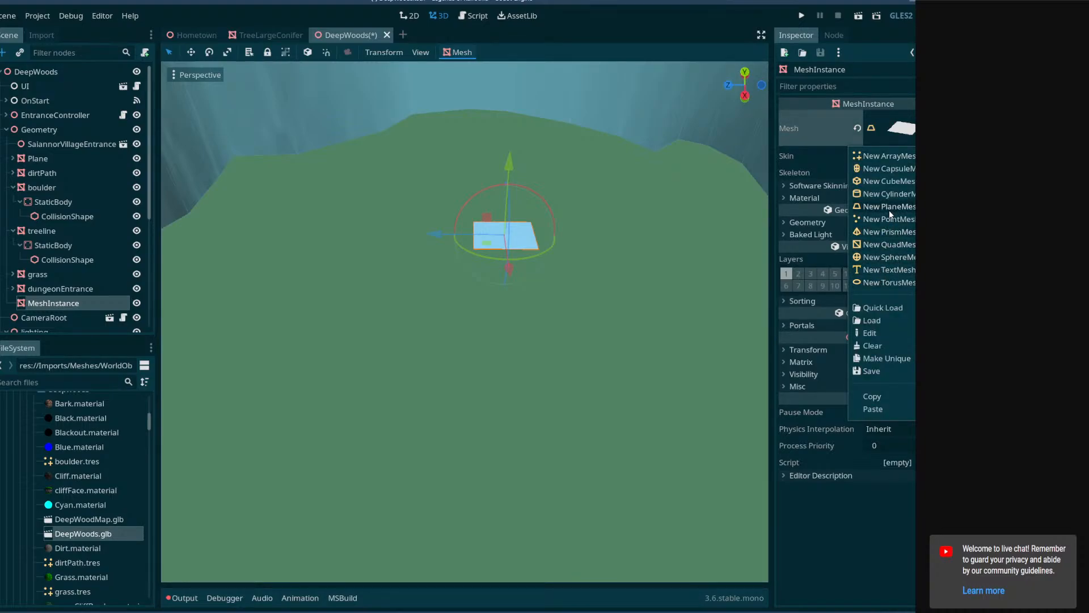
right_drag(613, 244, 568, 318)
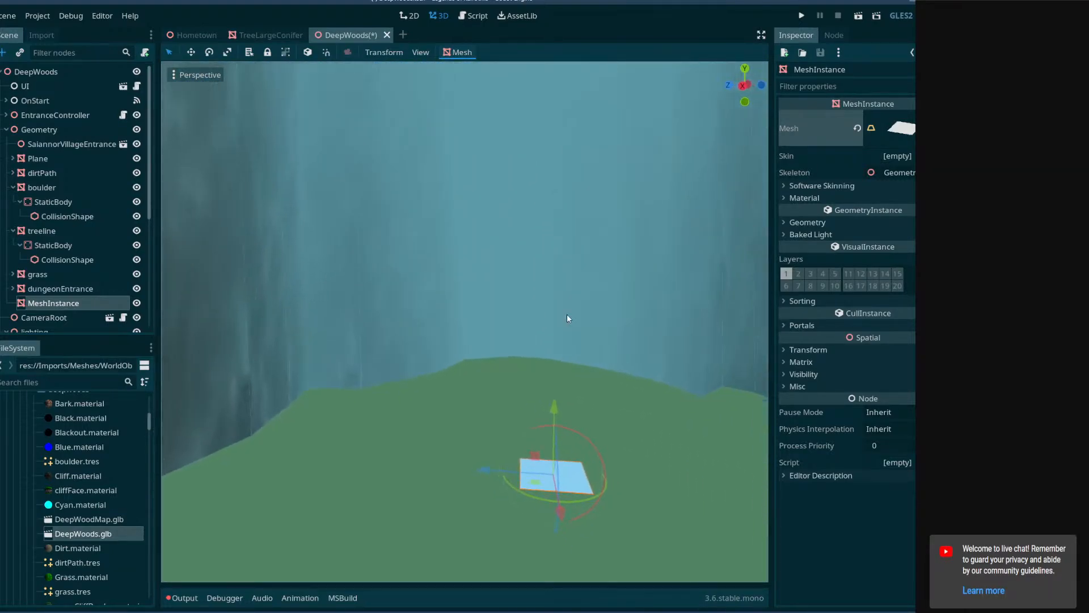
click(941, 129)
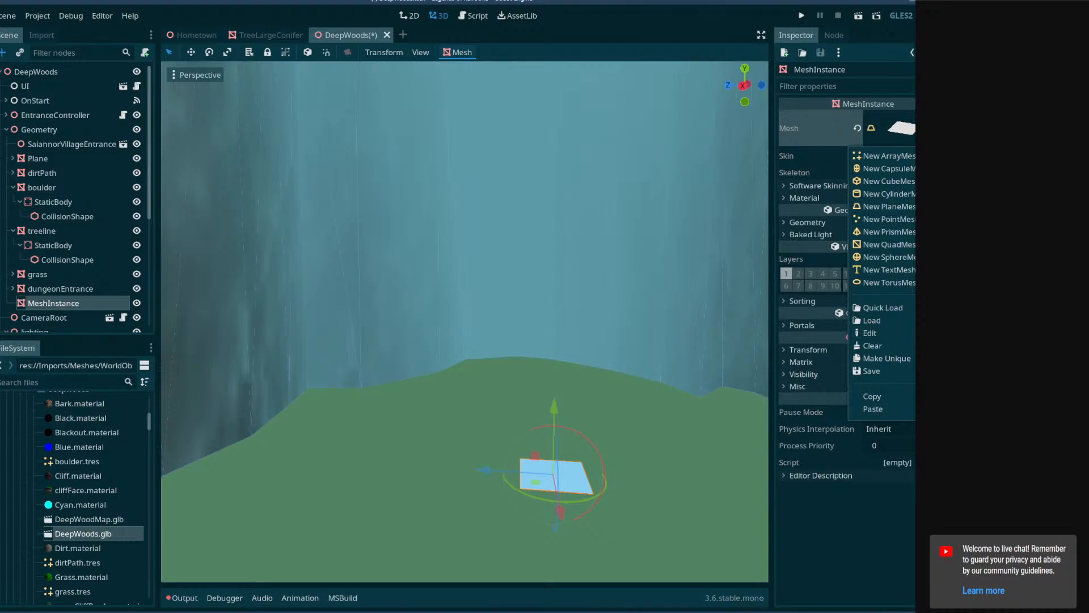
click(881, 244)
click(901, 136)
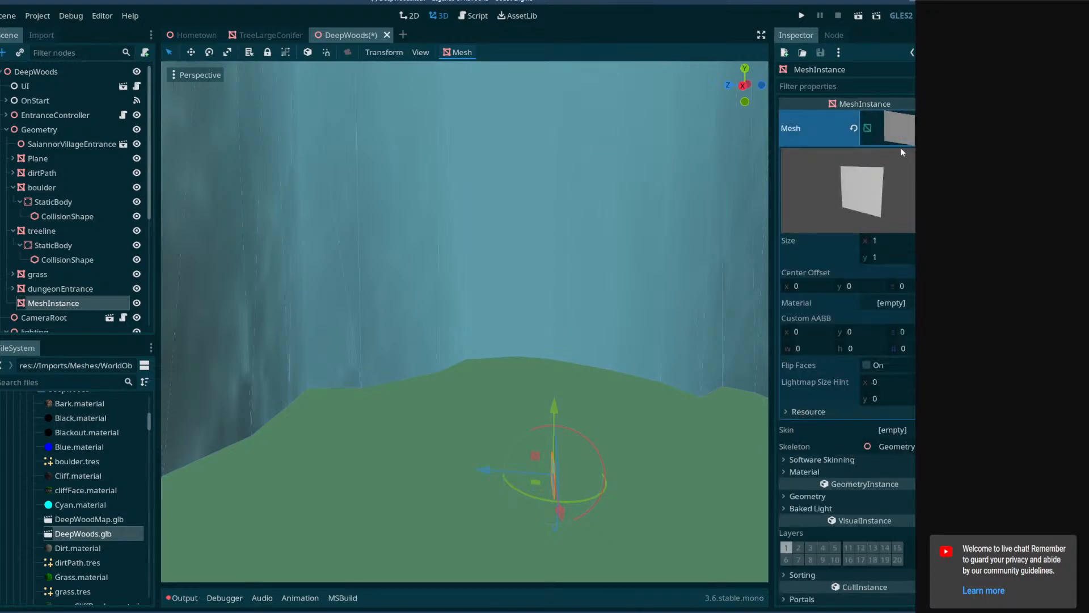
click(941, 128)
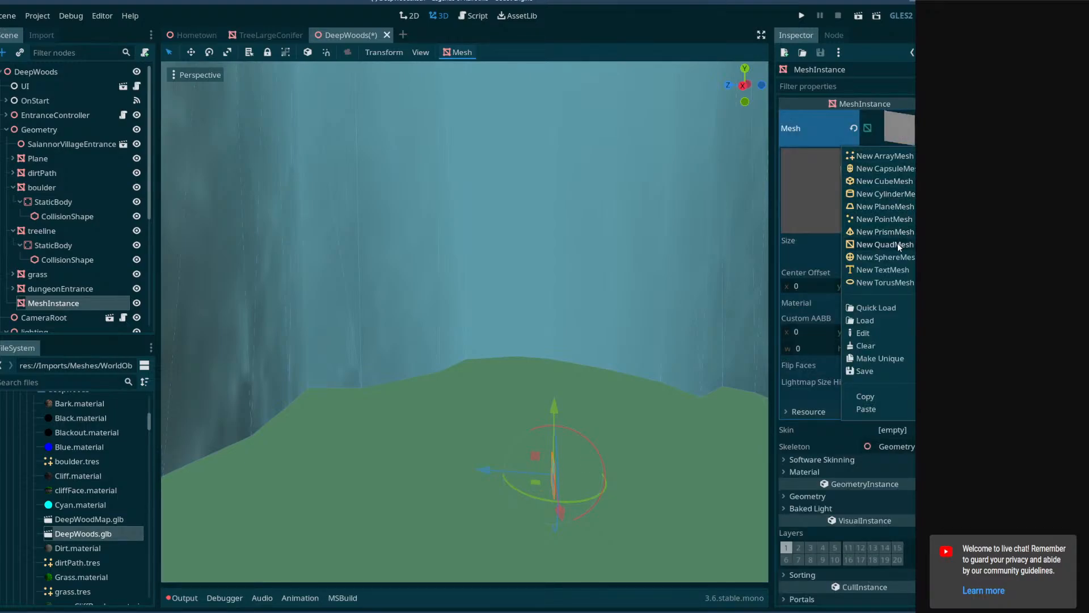
click(885, 207)
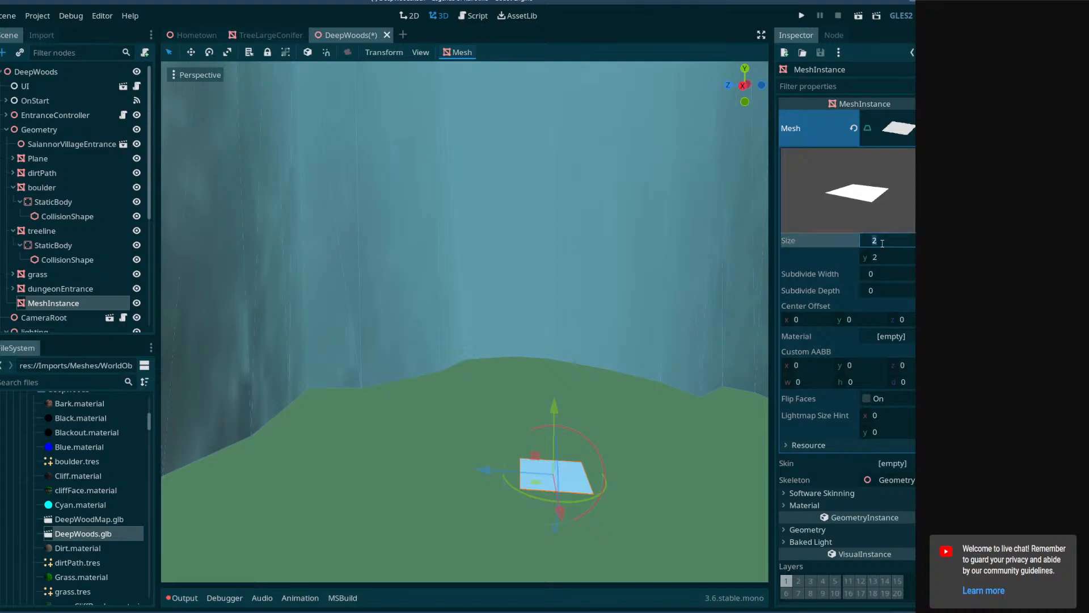
Set the plane mesh's size to 100 by 100 and check its coverage of the pit.
click(893, 260)
text(100)
click(893, 242)
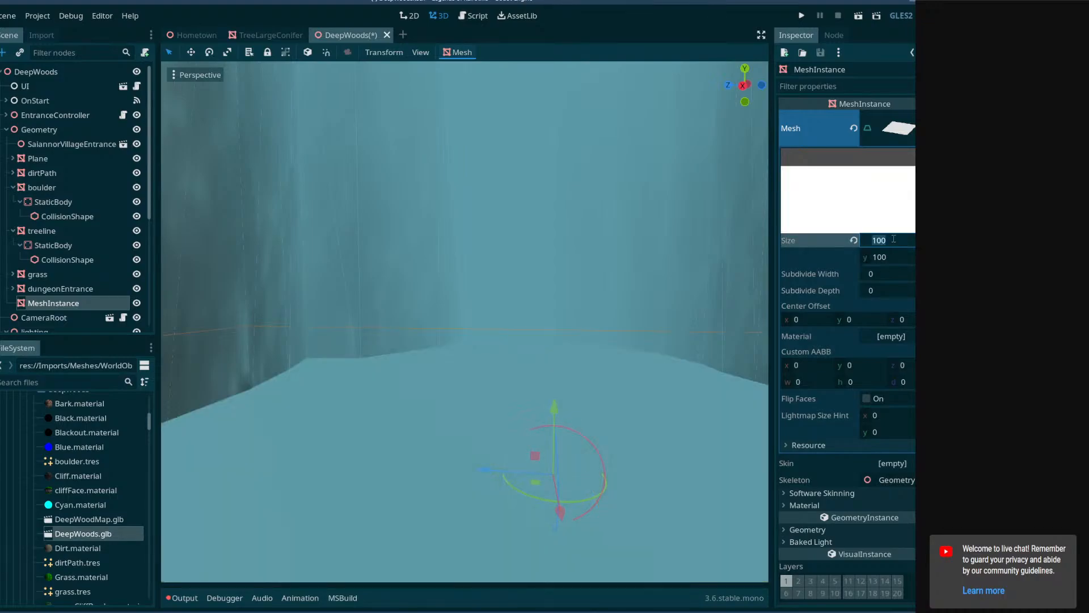
right_drag(595, 318, 737, 361)
right_drag(465, 320, 363, 318)
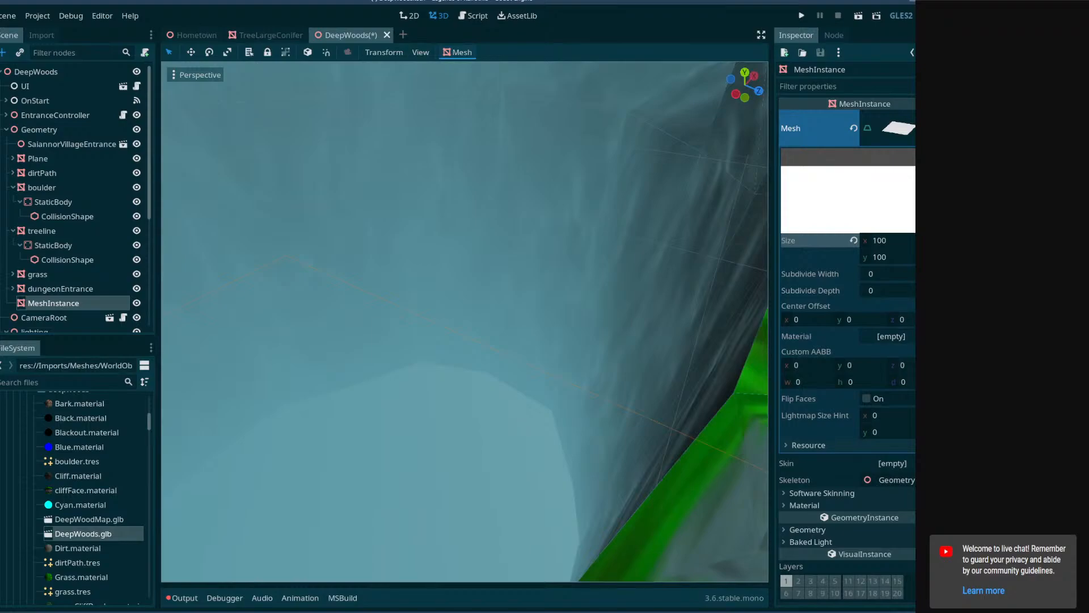
right_drag(465, 320, 662, 255)
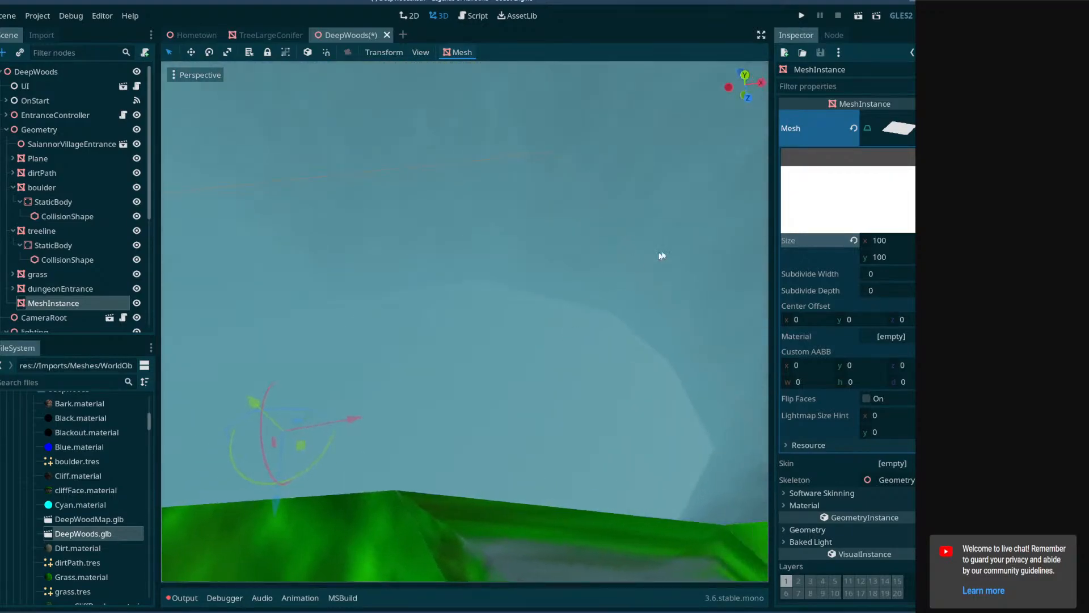
Look through the mesh, material and baked light properties of the plane's MeshInstance.
click(896, 126)
click(902, 128)
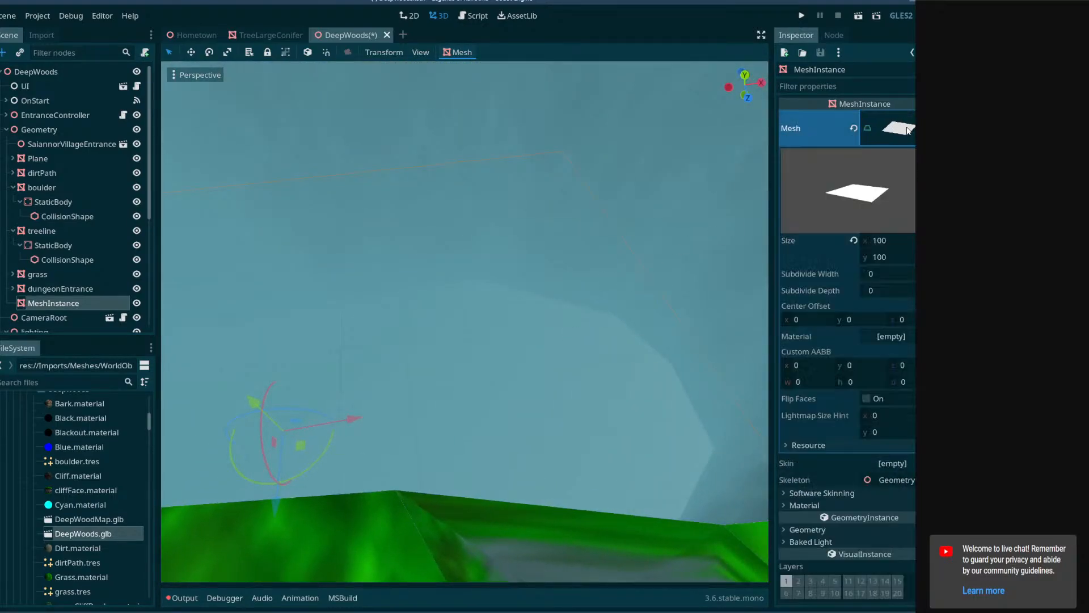
click(912, 125)
click(789, 198)
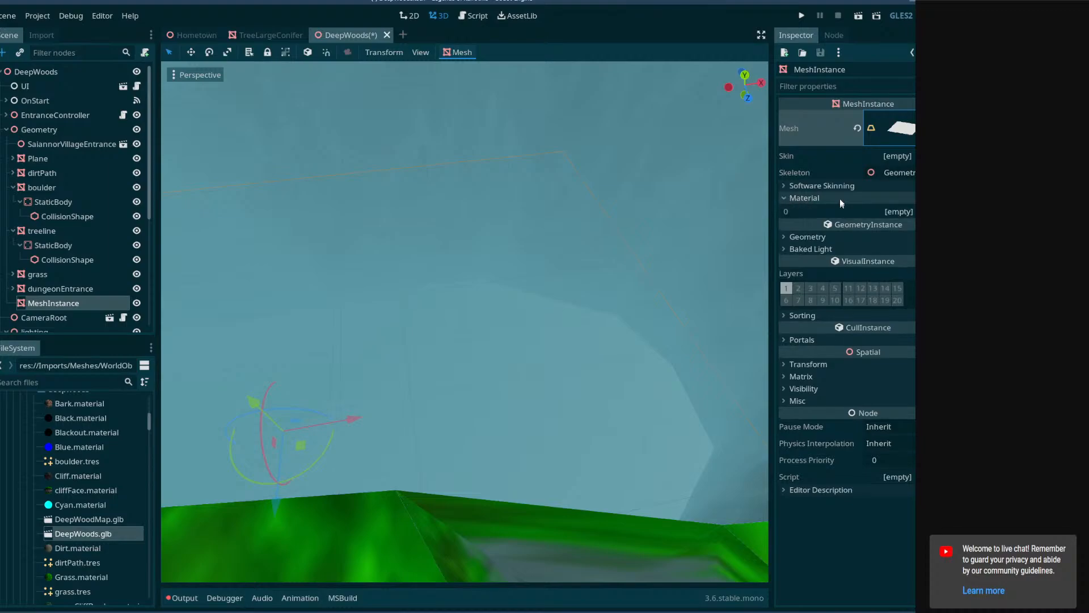
click(788, 199)
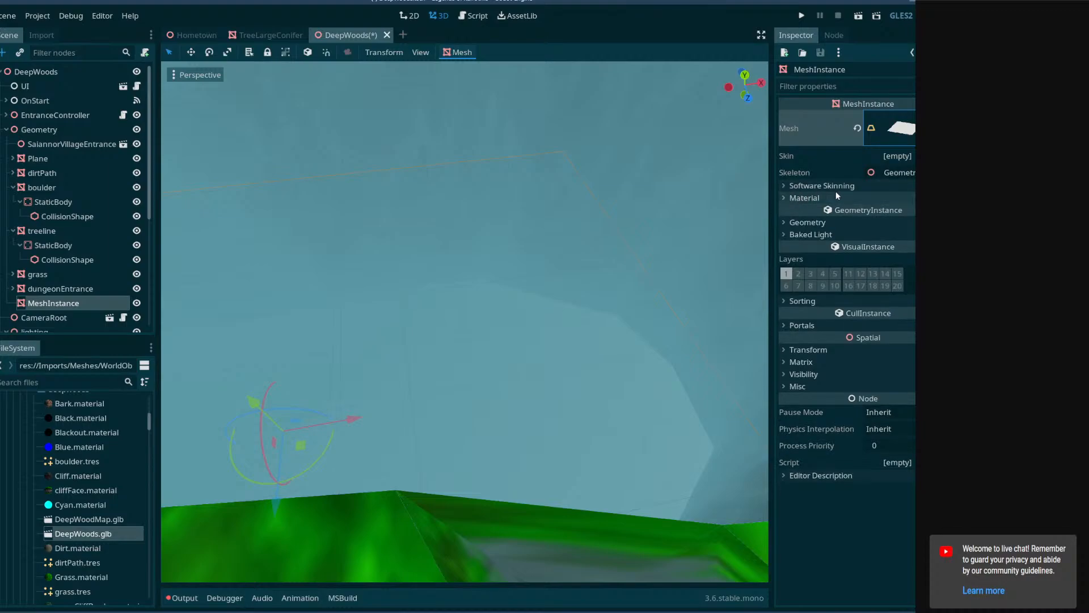
click(899, 128)
click(900, 135)
click(783, 198)
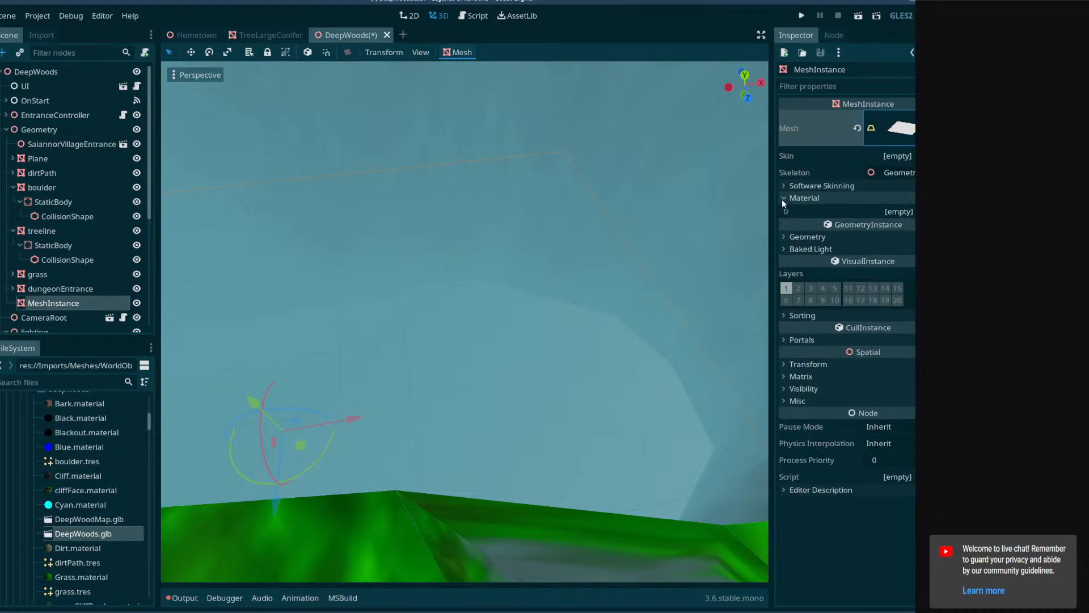
click(788, 198)
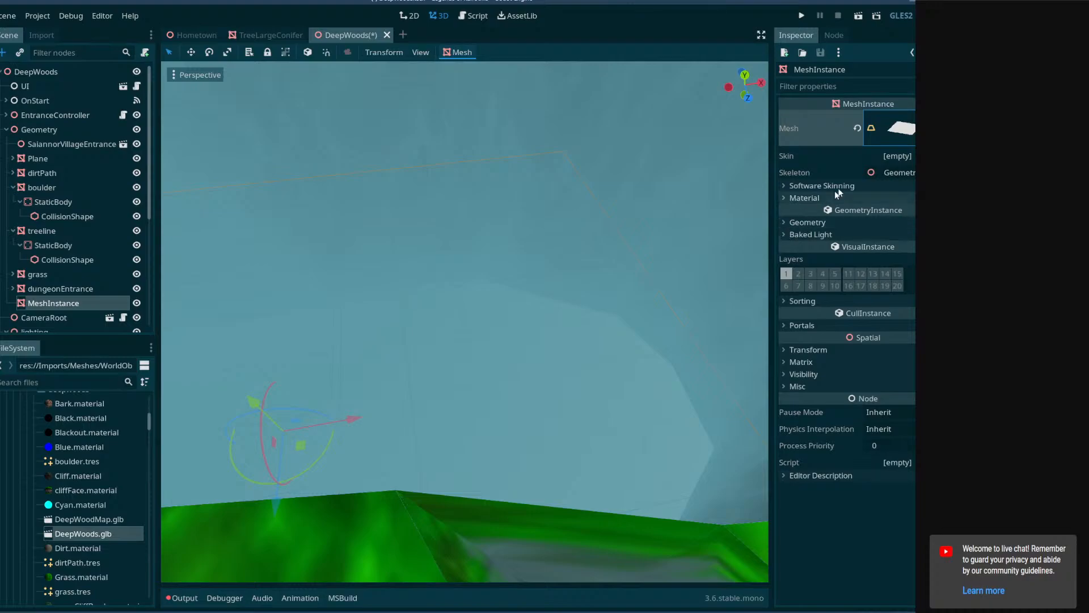
click(899, 132)
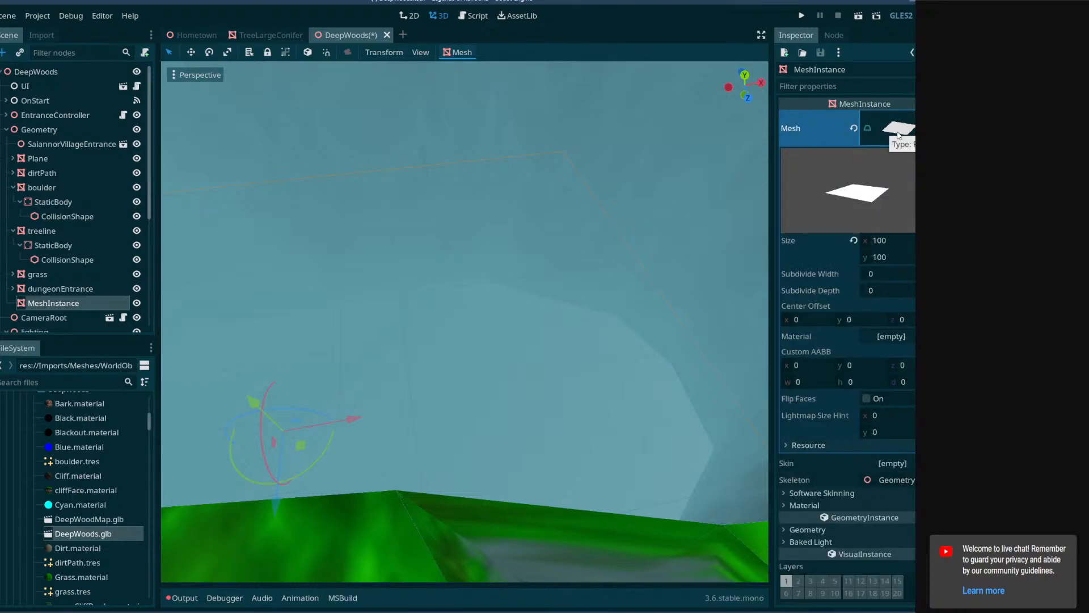
scroll(892, 340, down, 3)
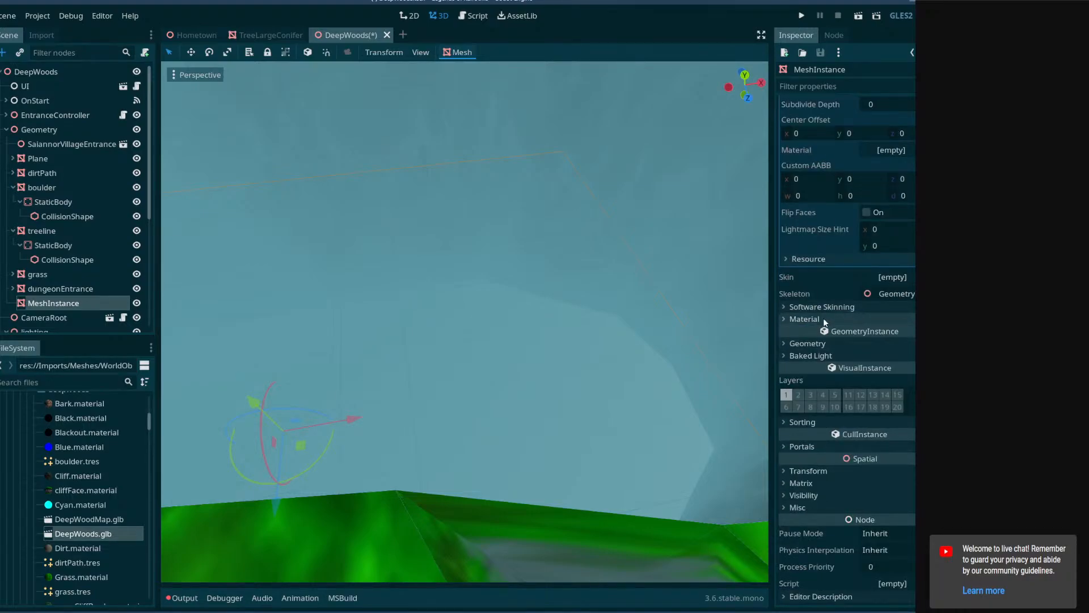
click(805, 319)
click(787, 358)
click(786, 358)
click(786, 367)
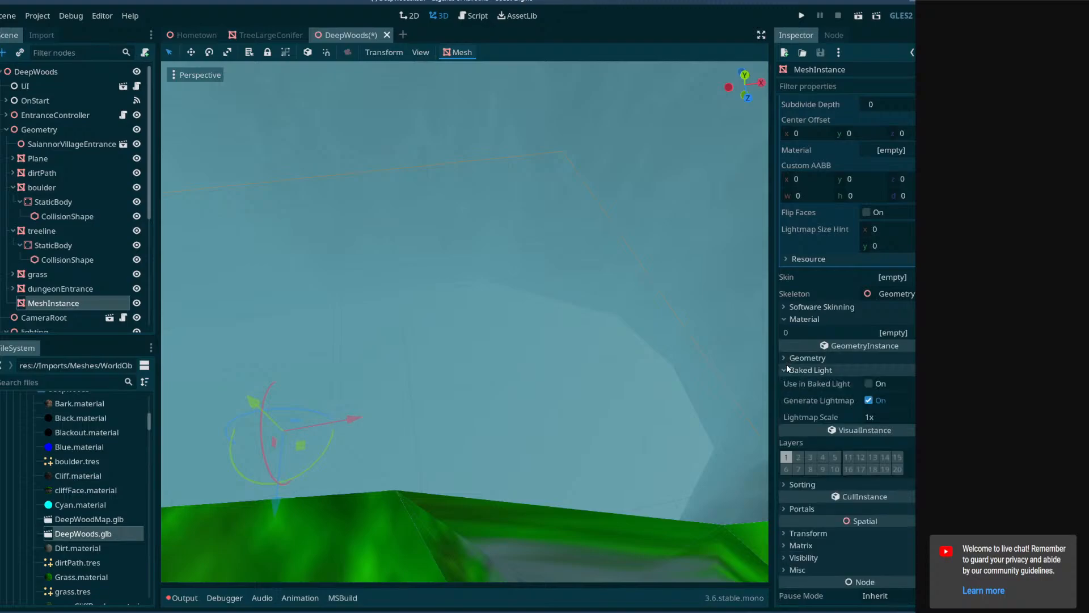
click(786, 367)
Try moving the plane vertically in the pit between the cliff walls.
right_drag(568, 320, 408, 362)
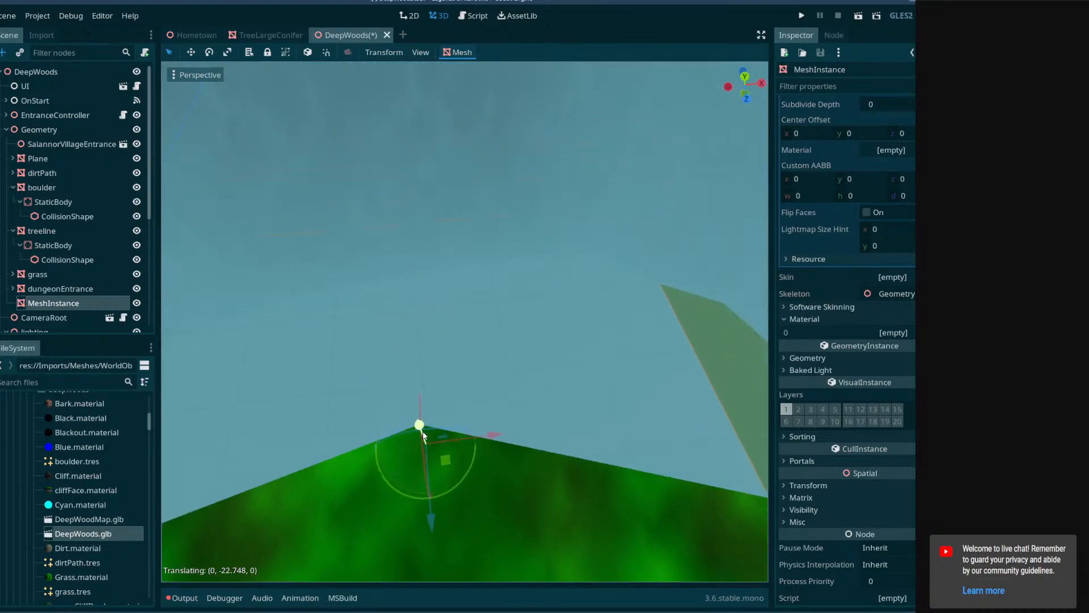
drag(419, 453, 599, 307)
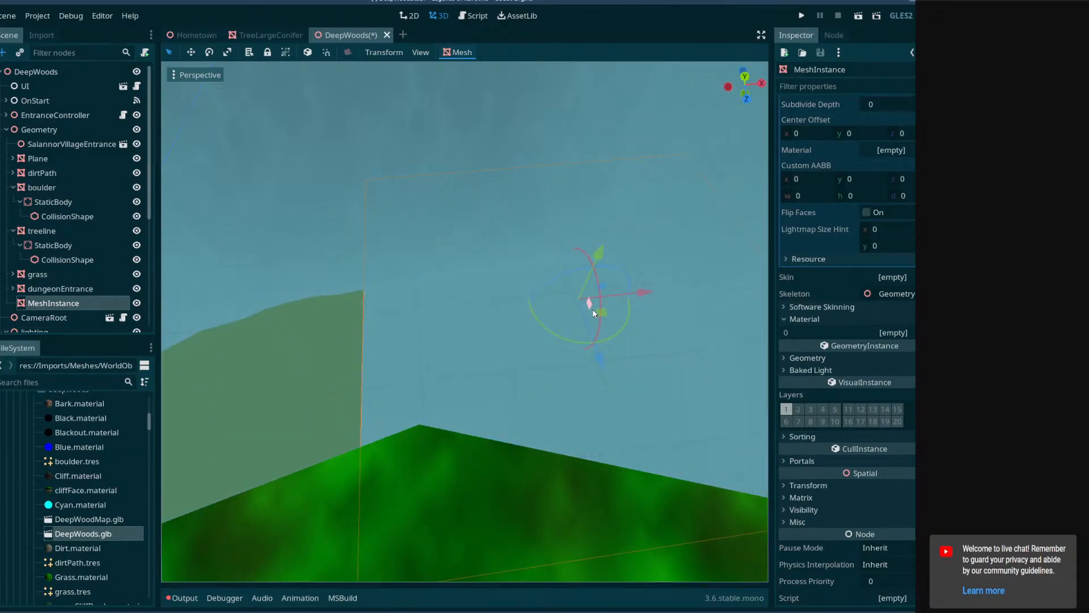
middle_drag(654, 337, 633, 319)
click(643, 316)
click(566, 298)
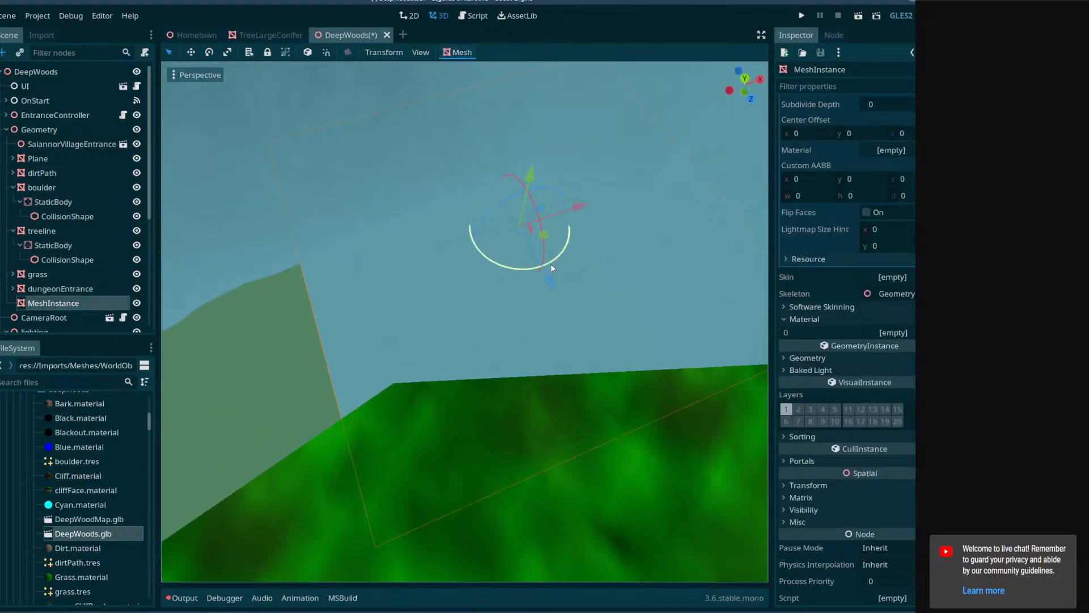
Undo the last moves of the plane in the pit.
click(36, 16)
mouse_move(10, 18)
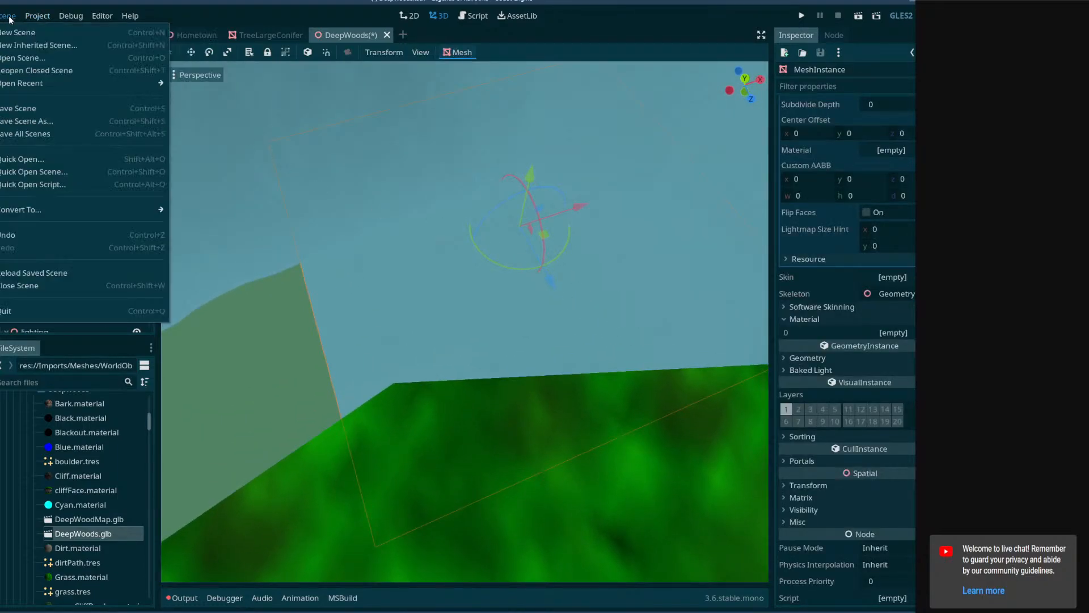
click(42, 233)
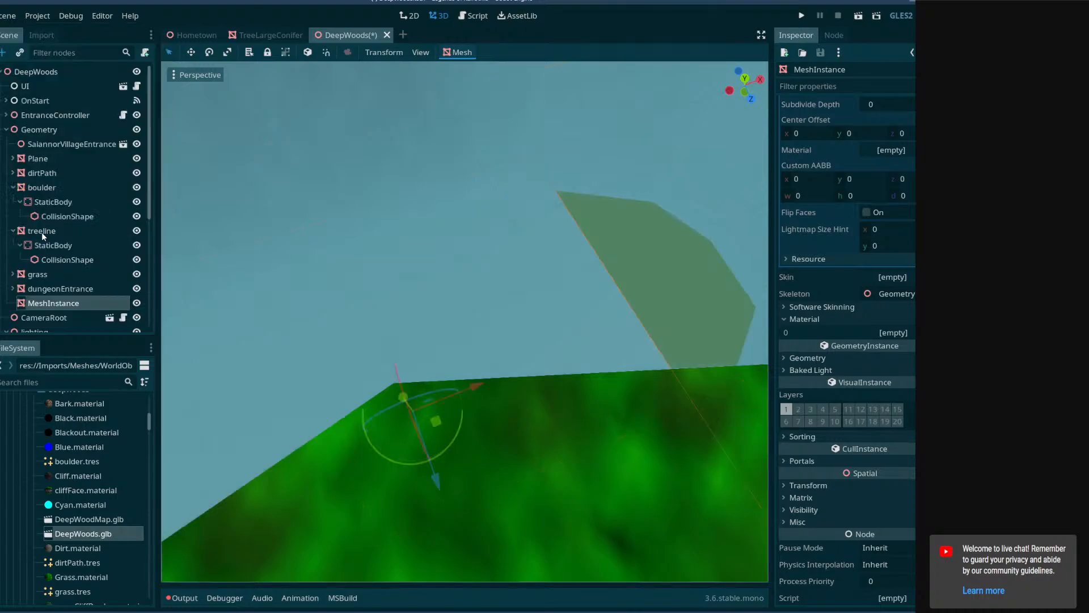
middle_drag(267, 264, 235, 241)
click(9, 20)
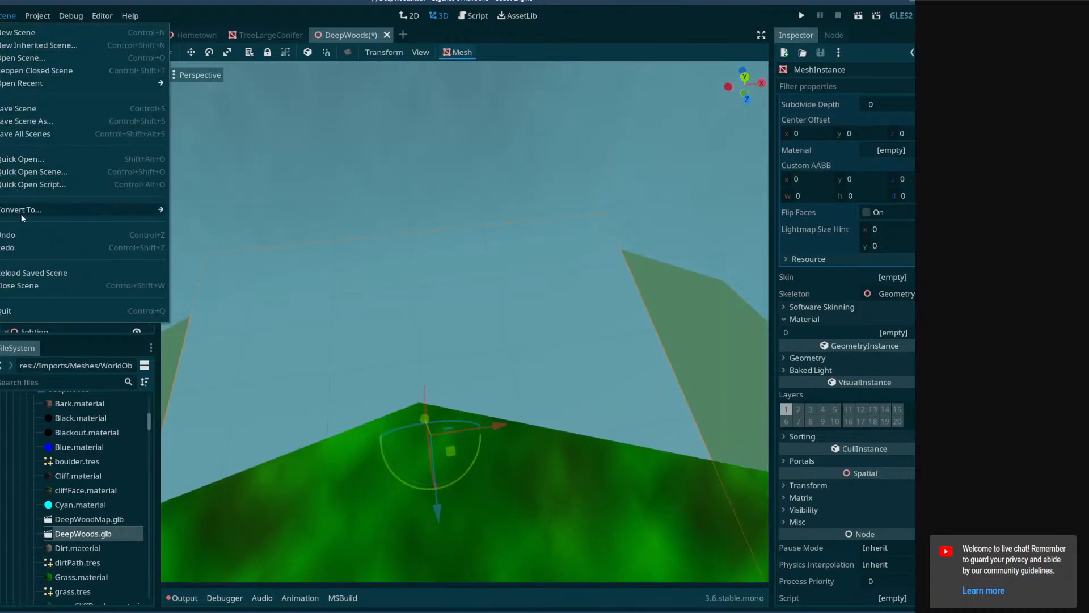
click(26, 232)
Save the DeepWoods scene and check the plane's coverage of the pit from the cliff edge.
middle_drag(404, 269, 458, 261)
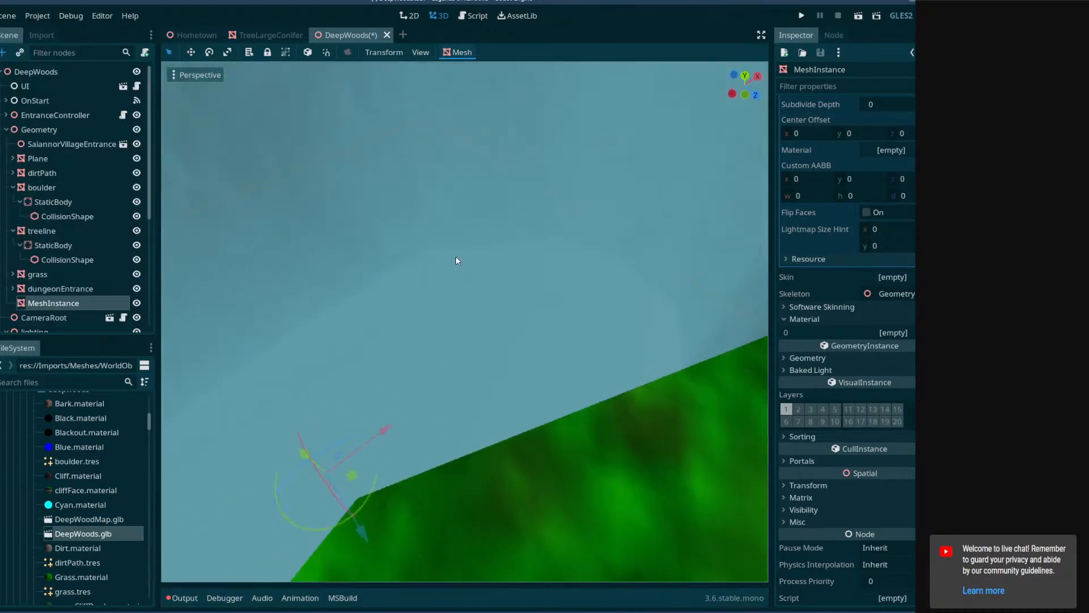
key(ctrl+s)
right_drag(461, 288, 457, 313)
click(4, 16)
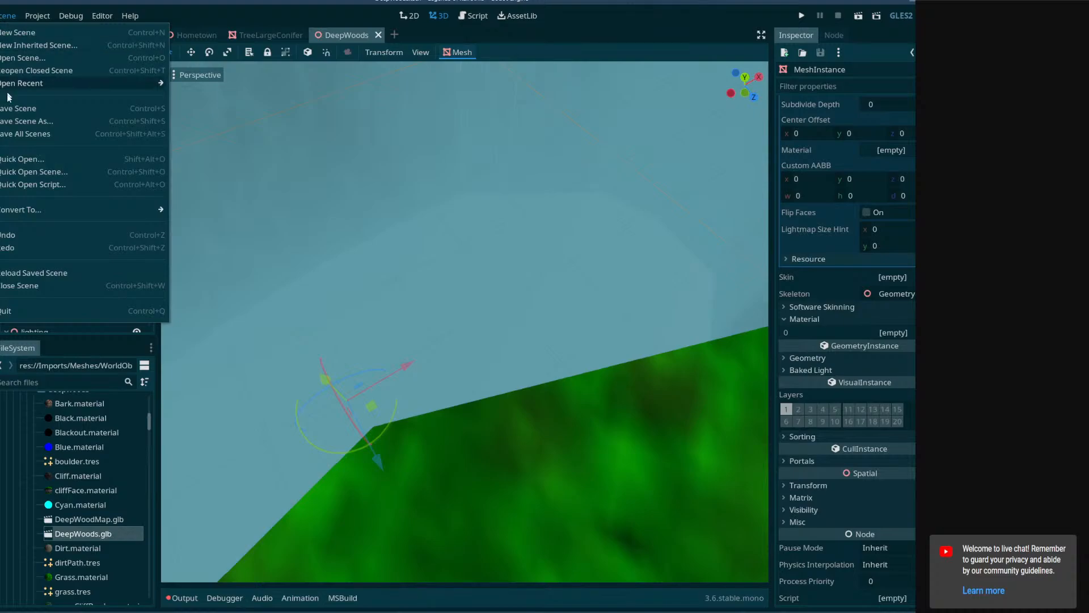
click(4, 17)
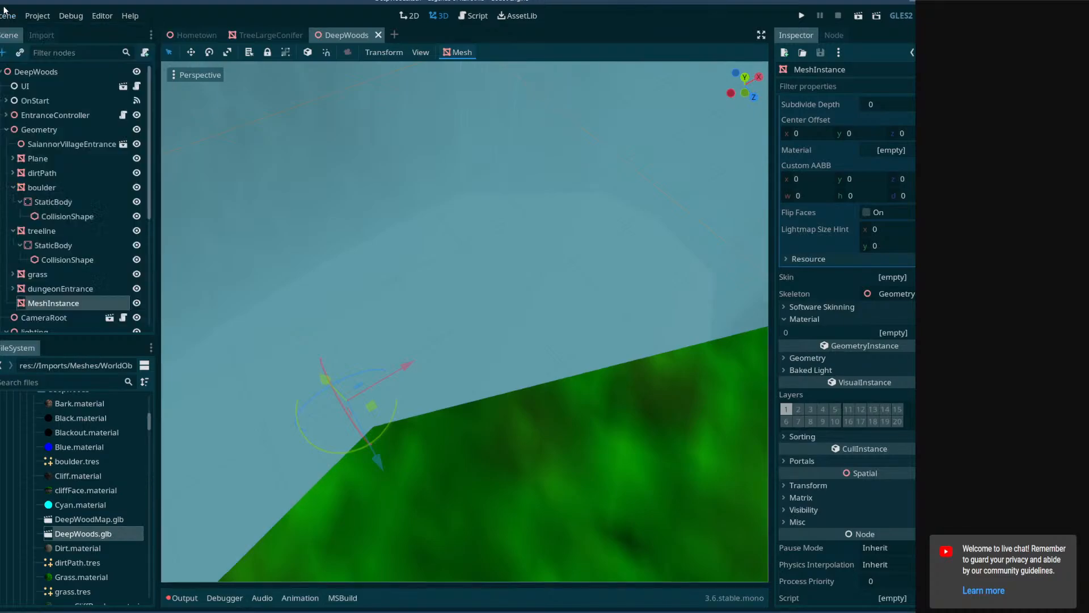
click(4, 17)
click(531, 218)
right_drag(533, 219, 557, 243)
key(w)
key(w)
key(s)
key(s)
key(ctrl+s)
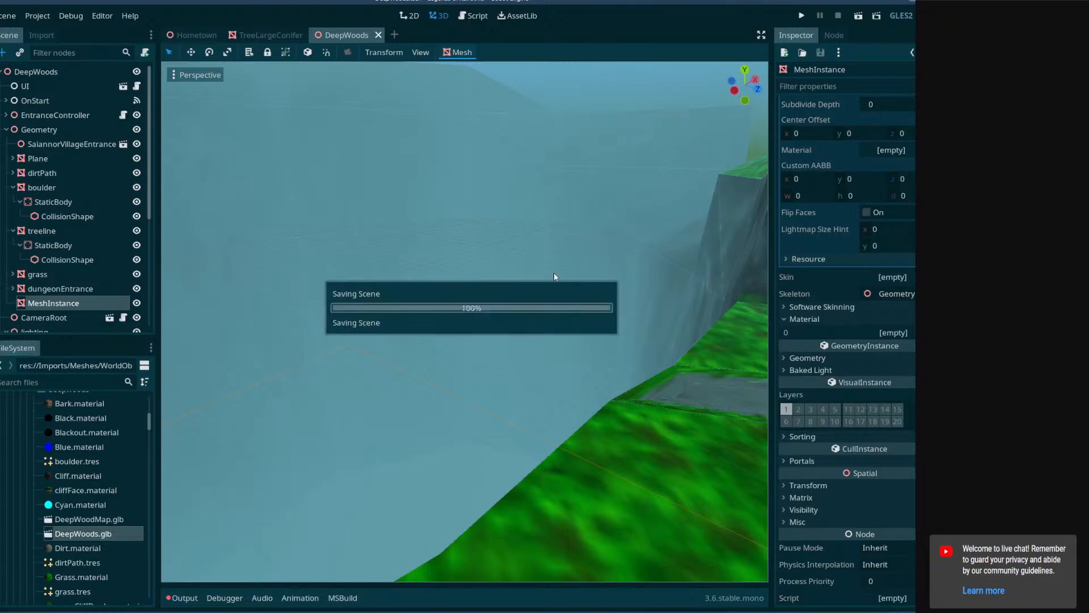
Examine the cliff walls, the dirt path and the treeline around the pit for how the surroundings blend with the plane.
right_drag(502, 285, 516, 336)
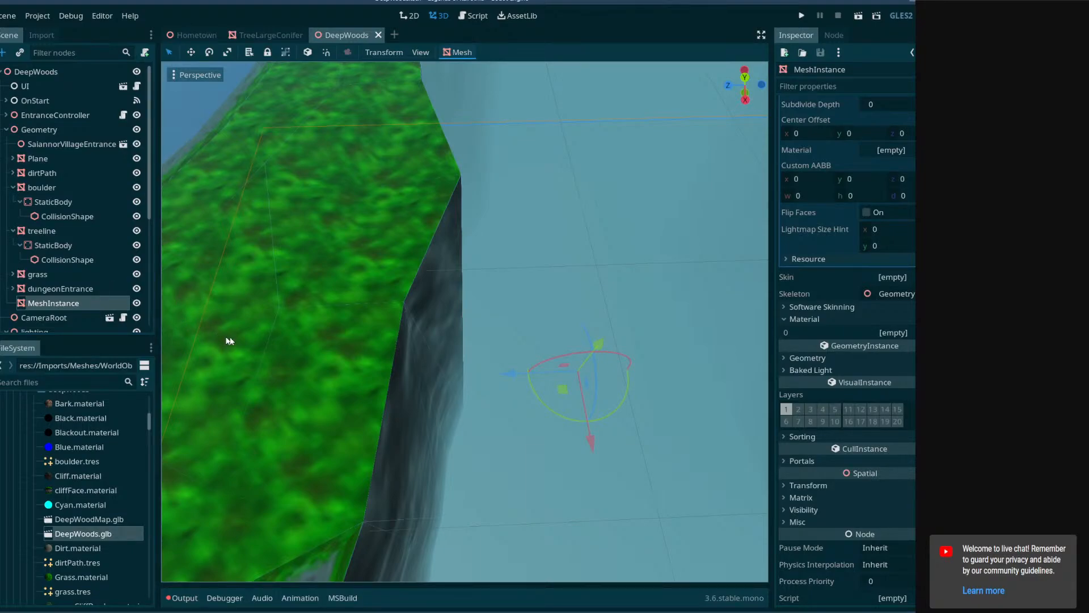
right_drag(229, 338, 476, 250)
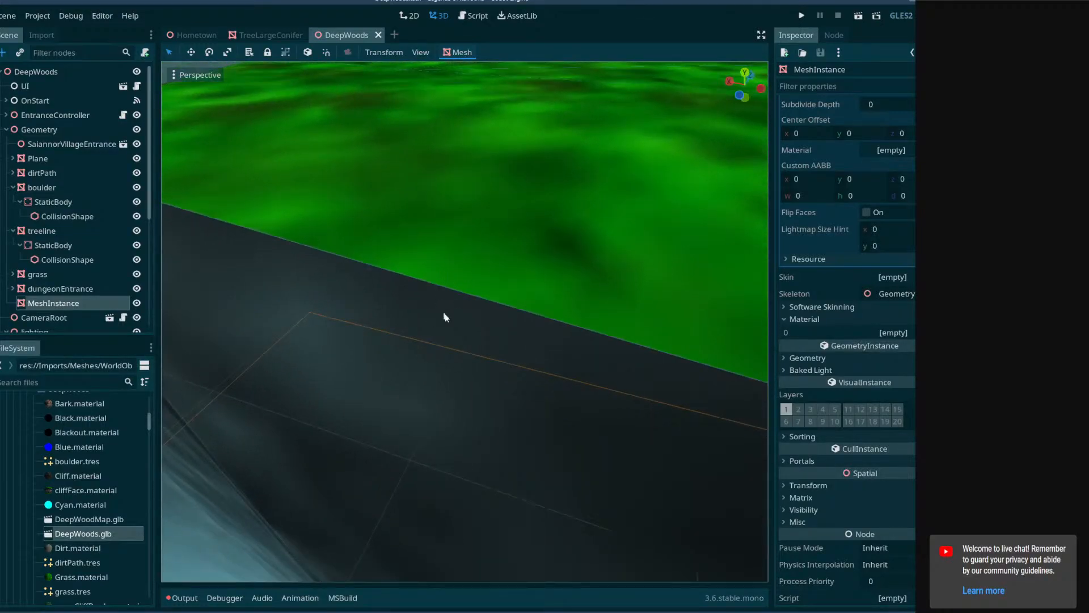
right_drag(270, 329, 366, 346)
right_drag(353, 289, 640, 277)
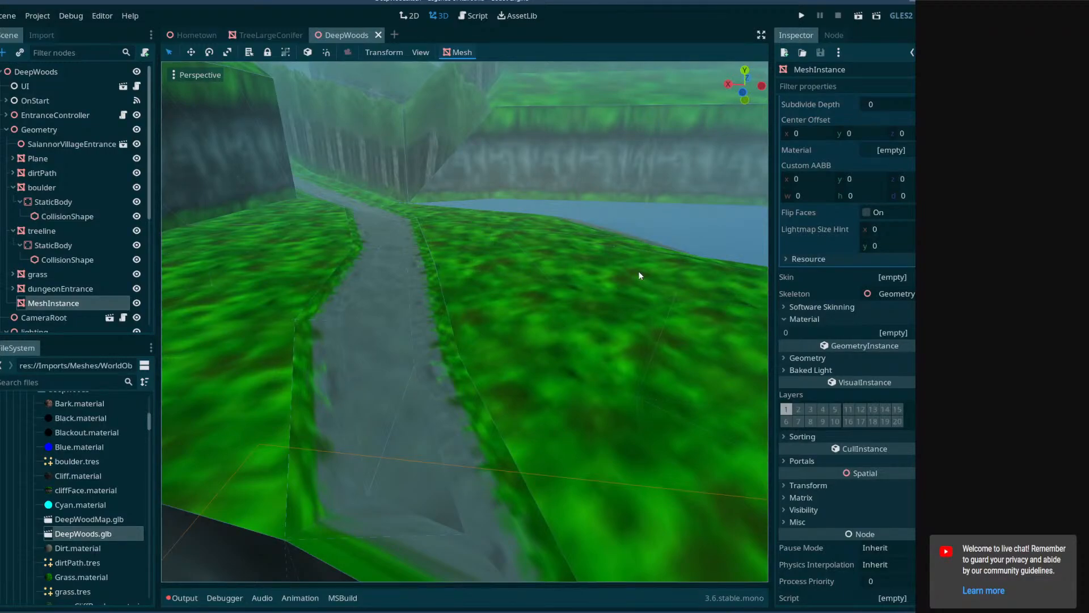
right_drag(506, 393, 368, 391)
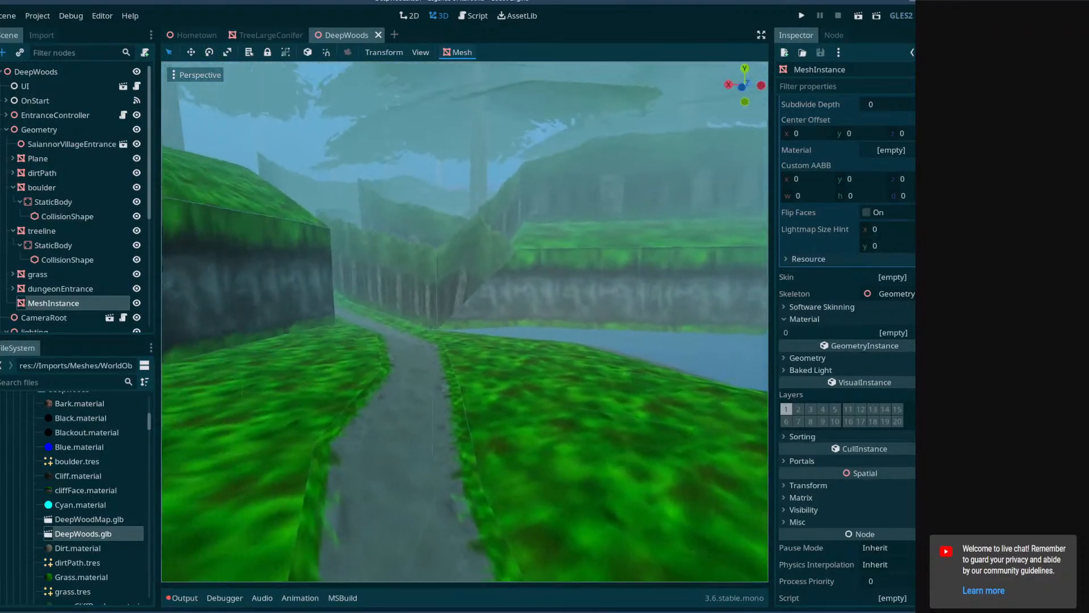
right_drag(479, 377, 630, 391)
key(w)
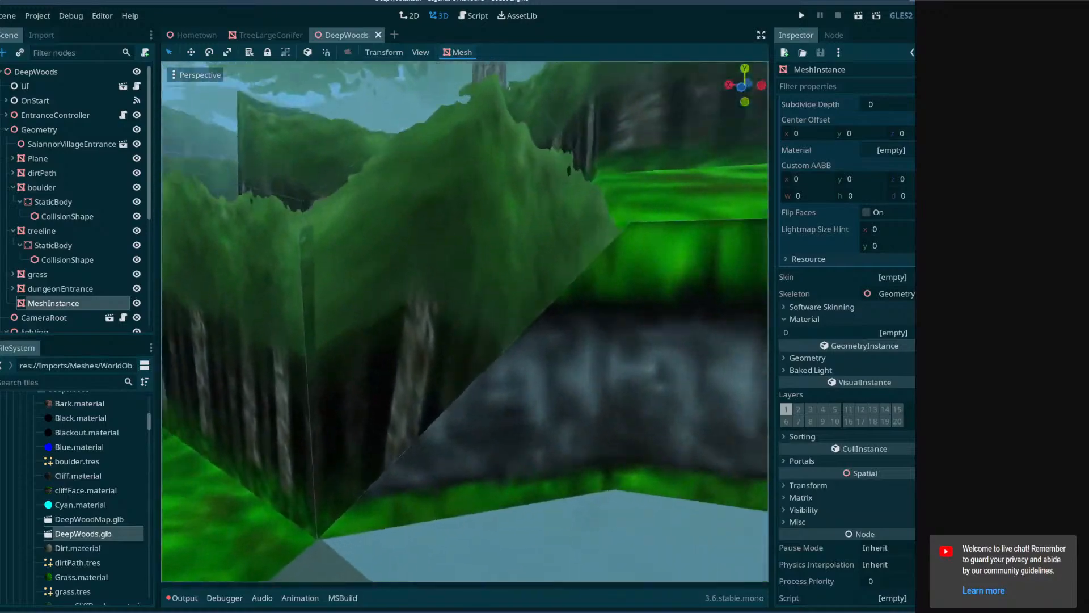
right_drag(448, 290, 440, 288)
right_drag(522, 348, 641, 420)
right_drag(441, 302, 449, 310)
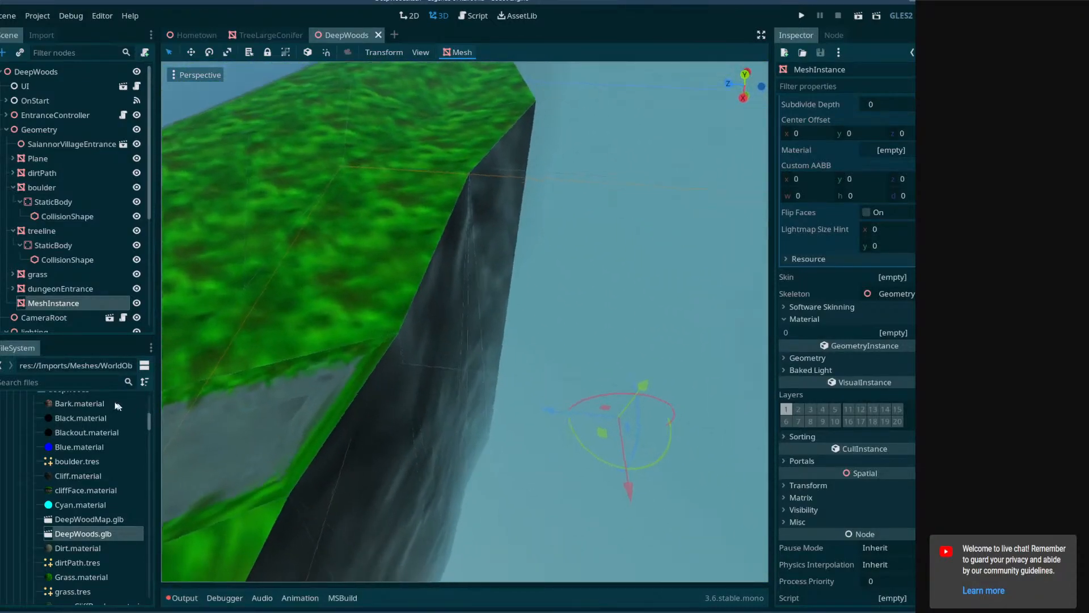
Expand the props node in the scene tree and focus the view on Tree001.
scroll(55, 255, down, 3)
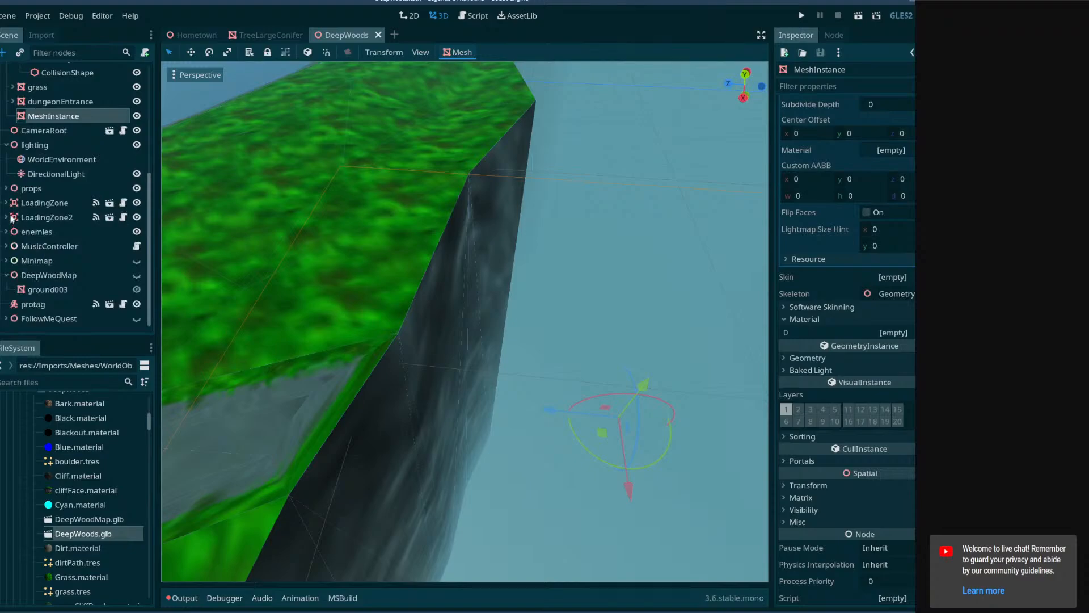
scroll(56, 255, up, 3)
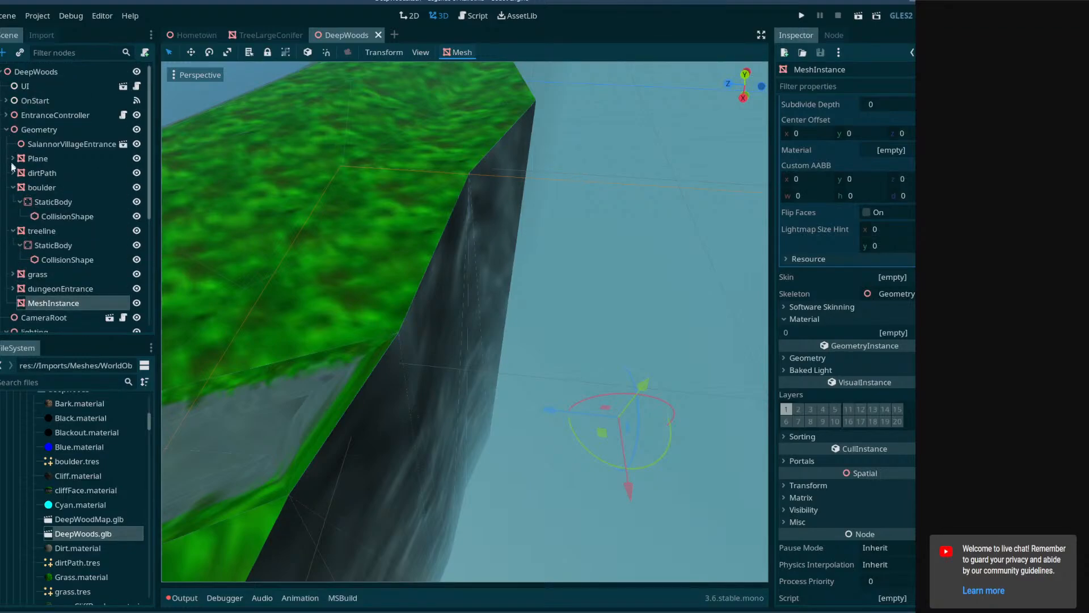
scroll(19, 202, down, 3)
click(13, 279)
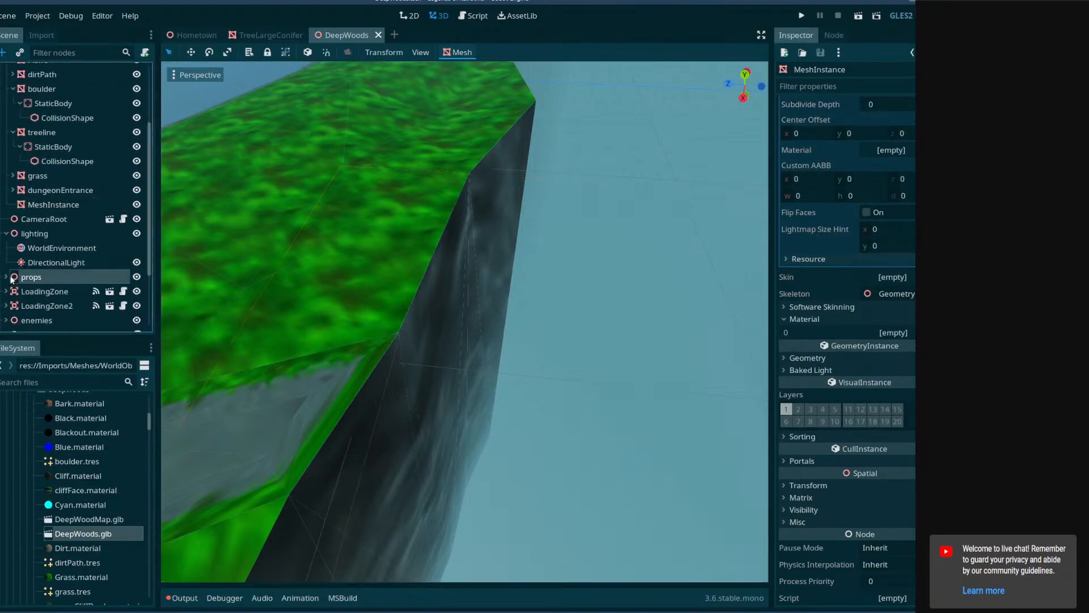
click(6, 278)
scroll(51, 276, down, 6)
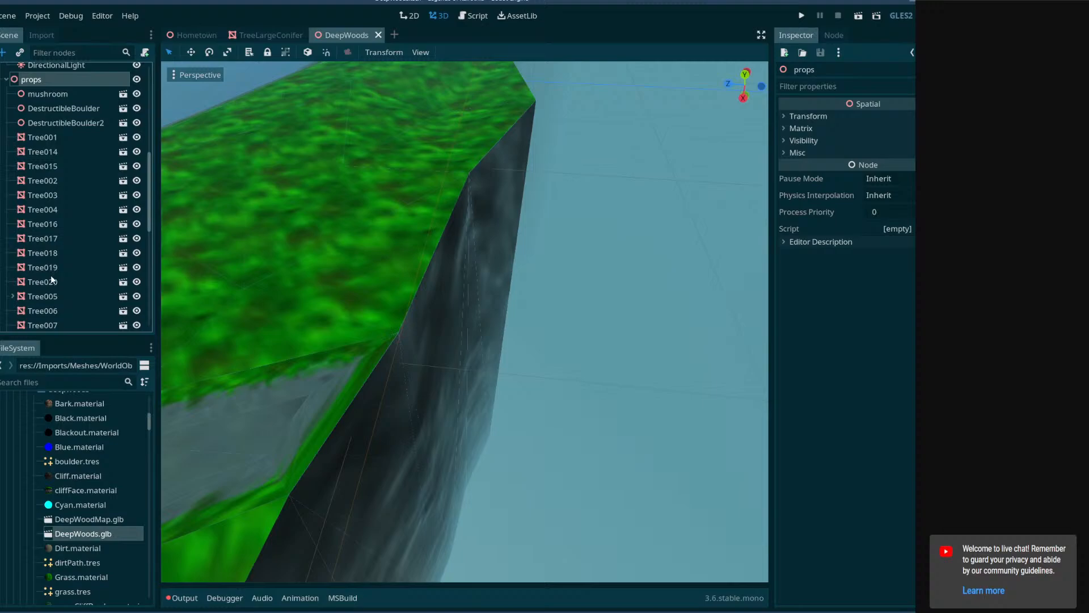
double_click(69, 137)
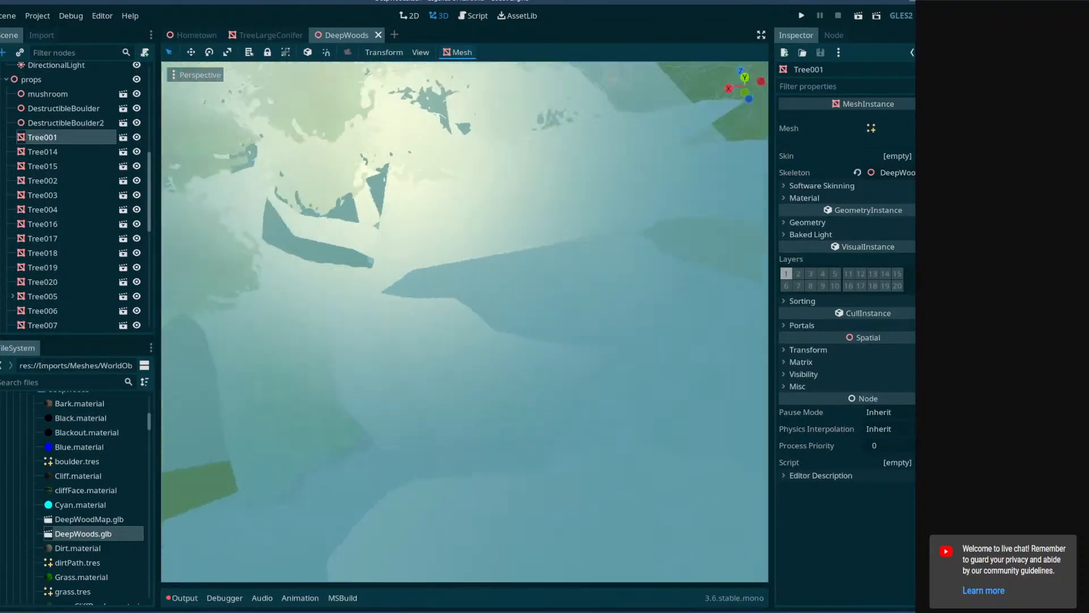
right_drag(465, 321, 463, 295)
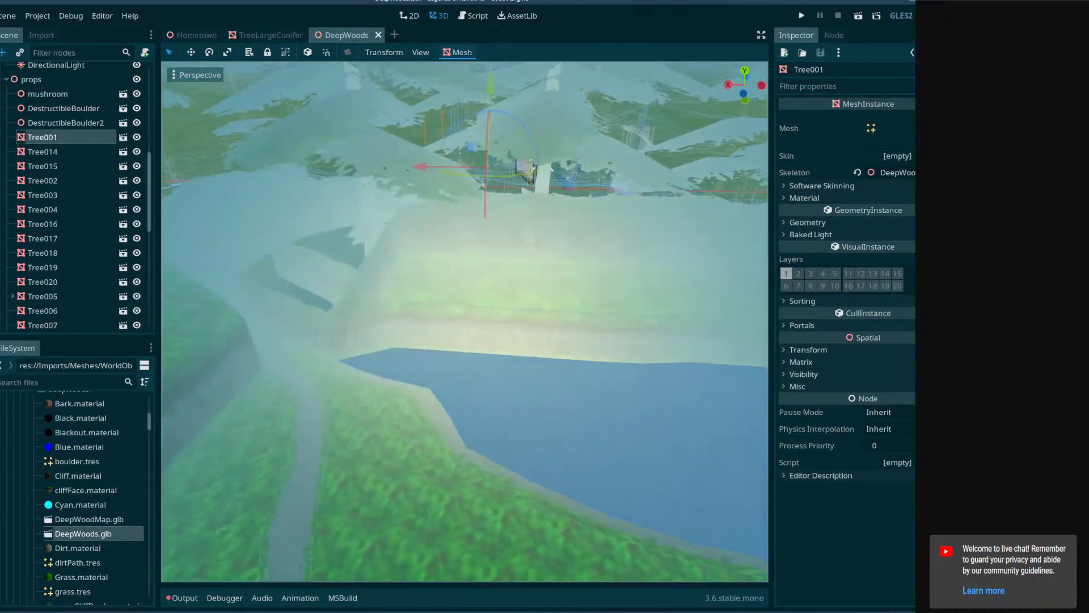
Set the fog's Sun Amount to 0 in the WorldEnvironment and save the scene.
drag(149, 192, 150, 290)
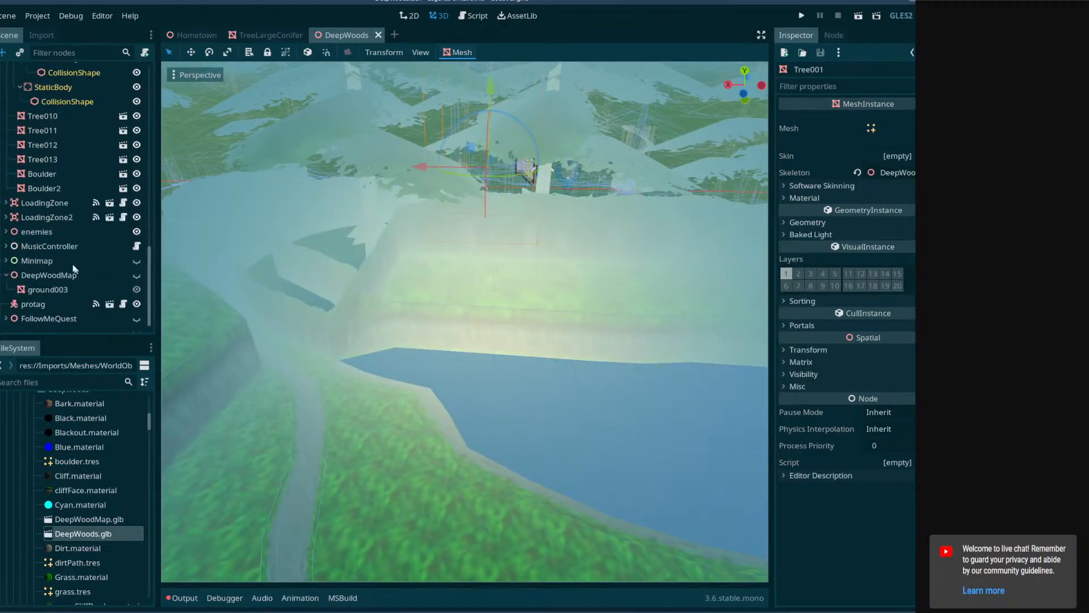
scroll(69, 236, up, 6)
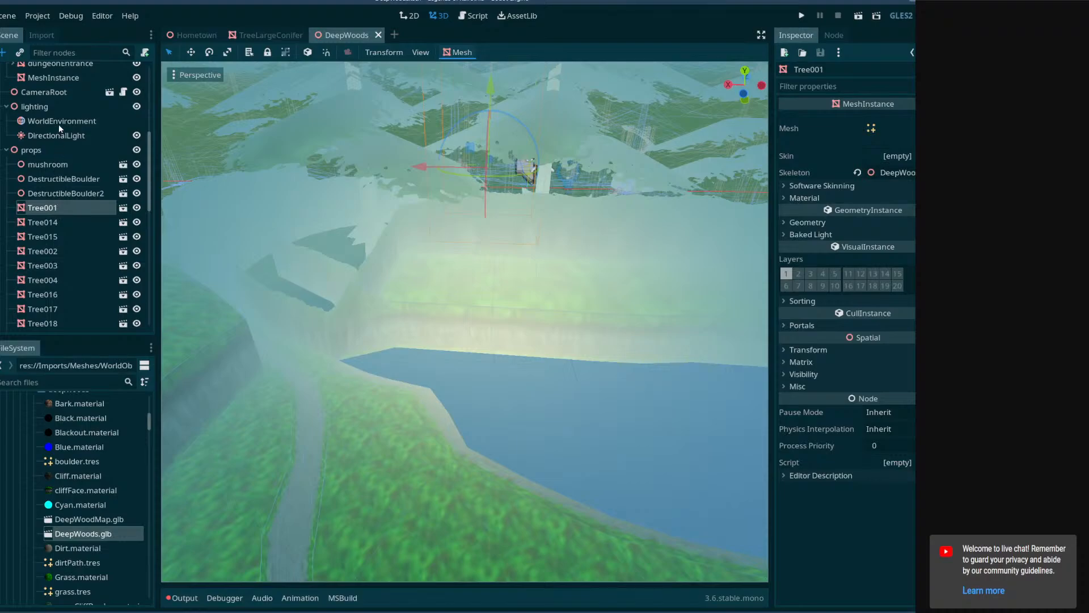
click(60, 122)
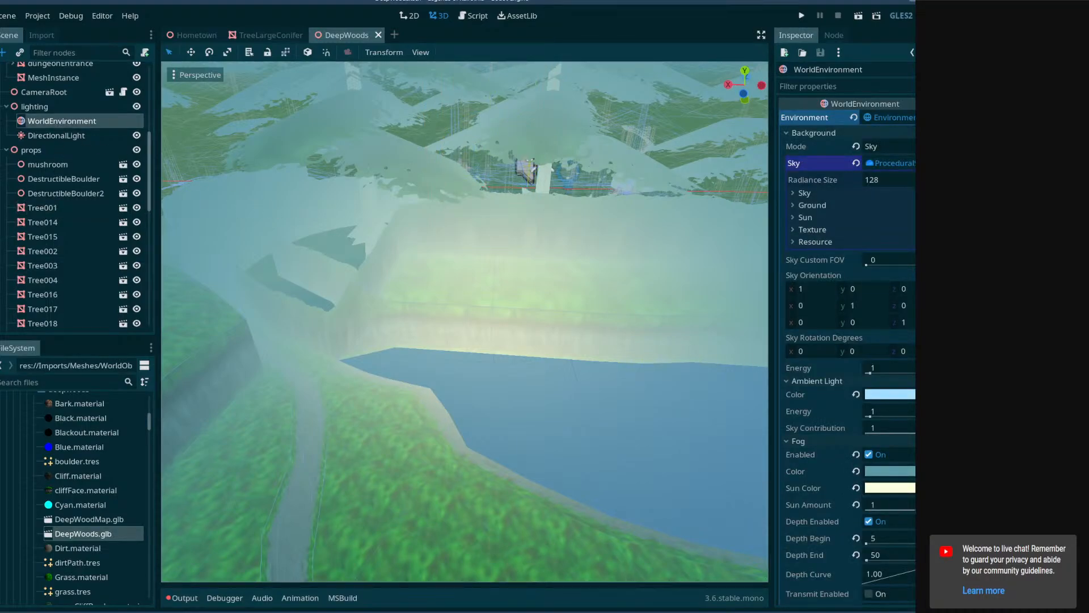
drag(937, 511, 777, 511)
right_drag(596, 369, 369, 284)
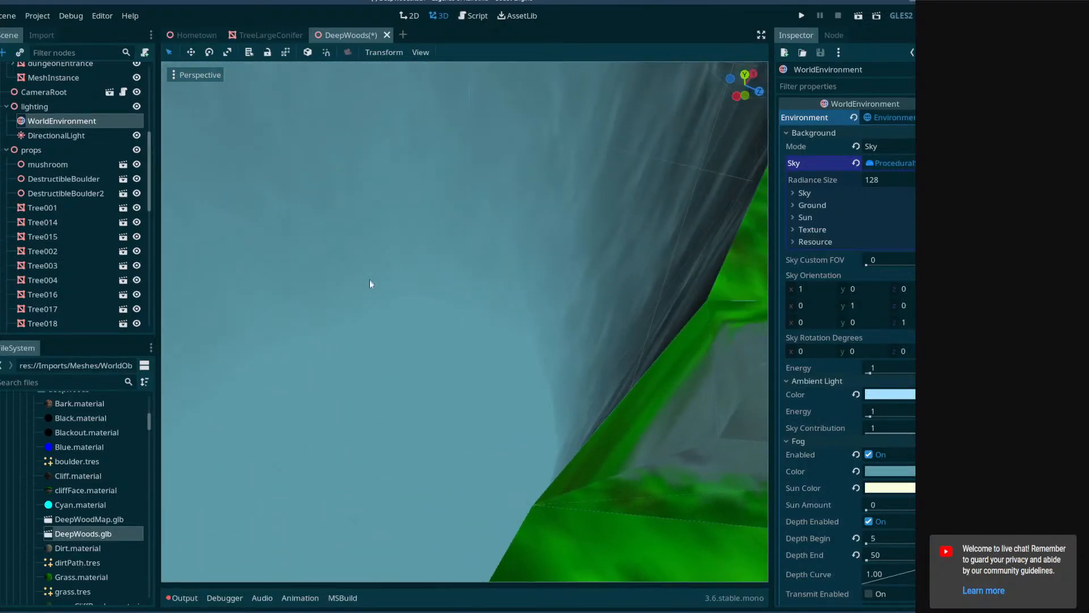
mouse_move(482, 292)
right_down()
mouse_move(567, 290)
mouse_move(607, 272)
mouse_move(369, 286)
mouse_move(494, 298)
mouse_move(466, 283)
mouse_move(454, 317)
mouse_move(443, 295)
mouse_move(475, 295)
right_up()
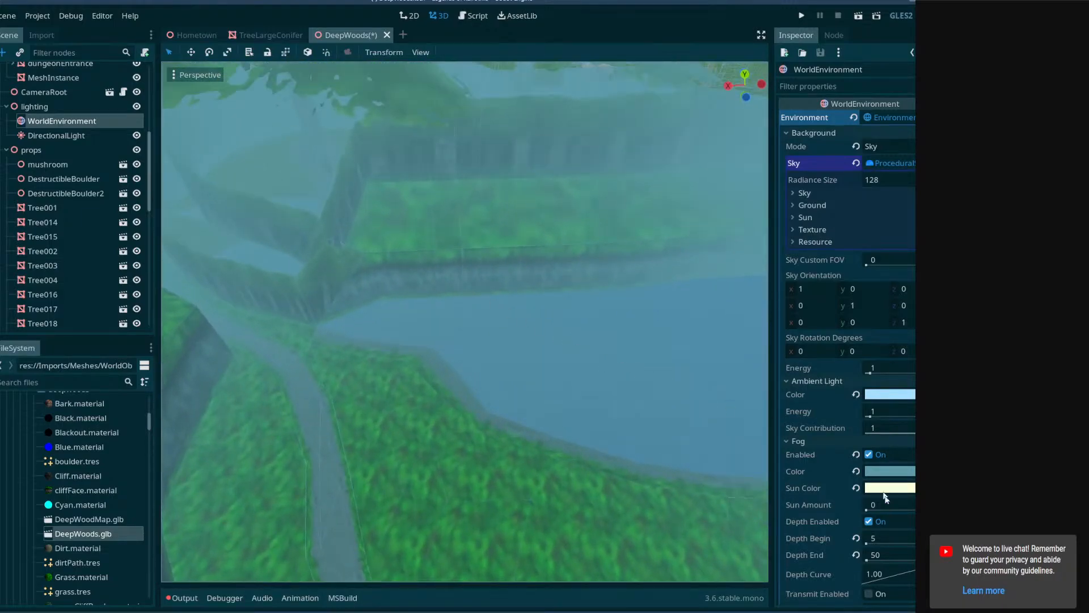
mouse_move(866, 510)
mouse_down()
mouse_move(908, 510)
mouse_move(867, 510)
mouse_up()
right_drag(755, 494, 477, 406)
key(ctrl+s)
Duplicate Tree001 and move the copy into the pit beside the cliff wall.
key(w)
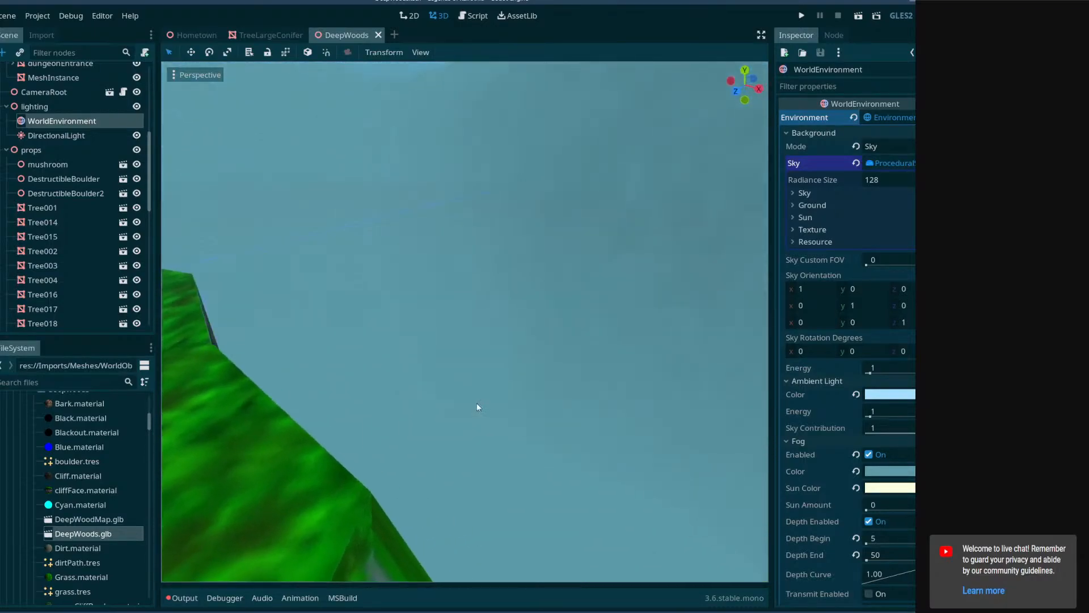
mouse_move(286, 305)
right_down()
mouse_move(289, 340)
mouse_move(286, 304)
right_up()
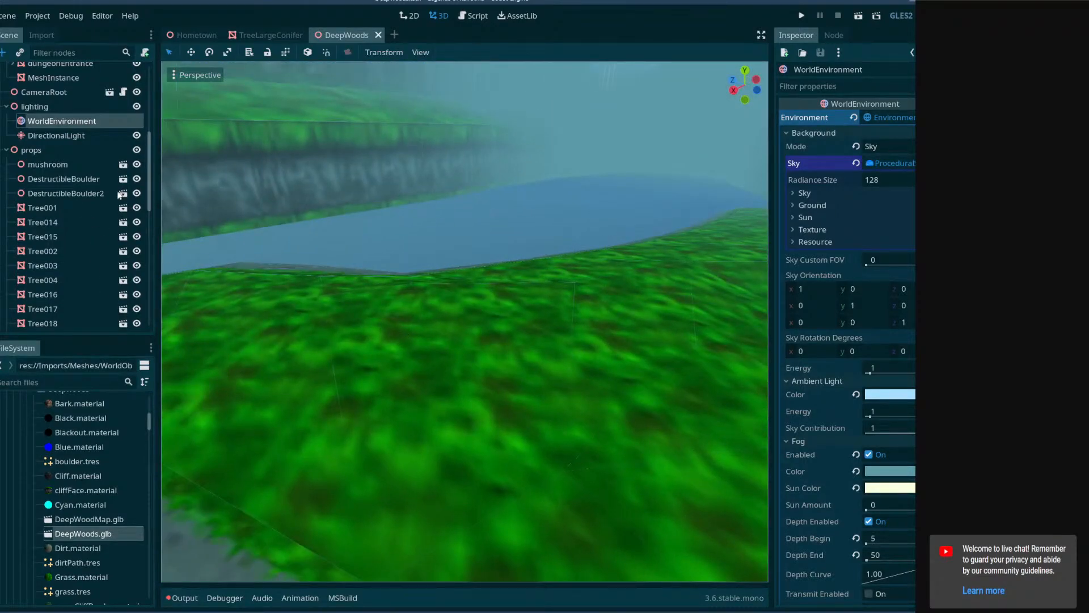
click(75, 211)
right_drag(390, 271, 510, 295)
key(ctrl+d)
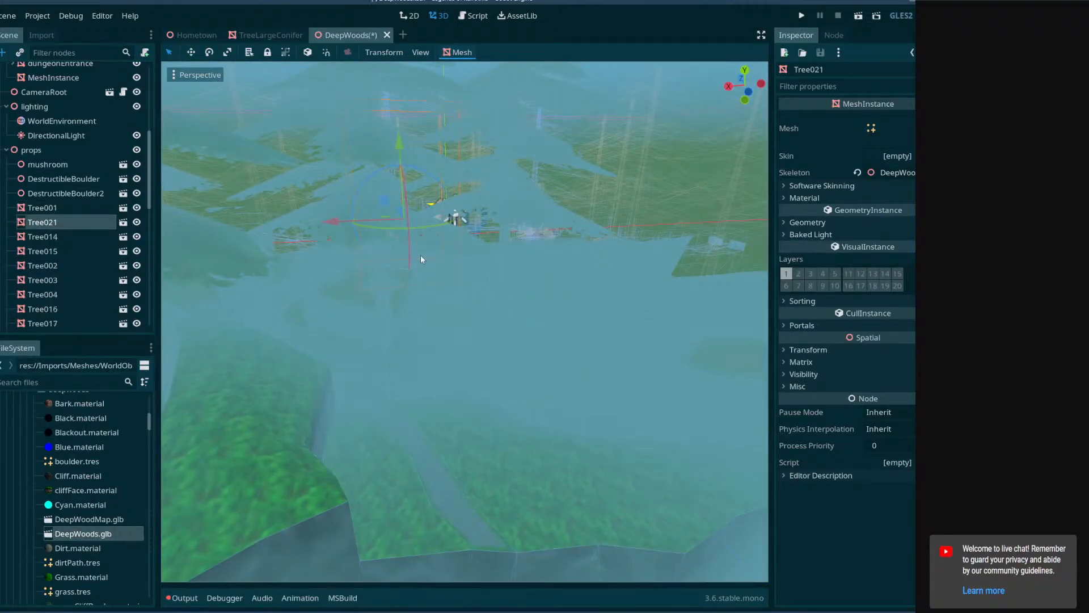
right_drag(389, 215, 410, 216)
drag(354, 206, 497, 407)
right_drag(498, 407, 601, 391)
right_drag(363, 211, 359, 213)
drag(363, 226, 497, 278)
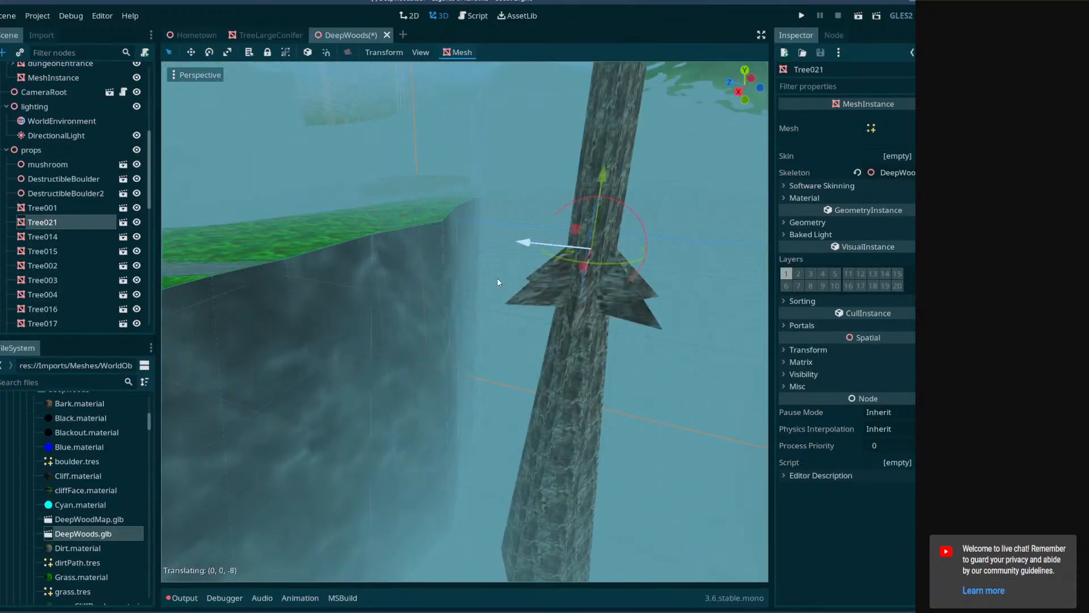
right_drag(586, 289, 735, 312)
right_drag(417, 258, 506, 386)
Enable height-based fog in the WorldEnvironment's Fog settings.
drag(152, 186, 154, 270)
scroll(93, 240, down, 3)
scroll(96, 244, up, 8)
scroll(96, 243, up, 5)
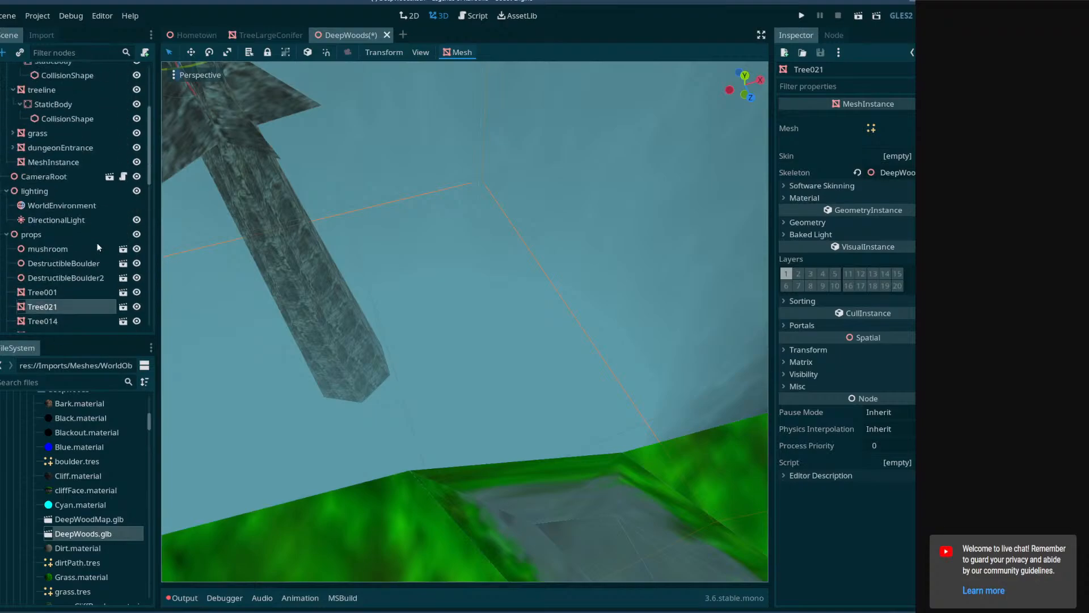
click(54, 207)
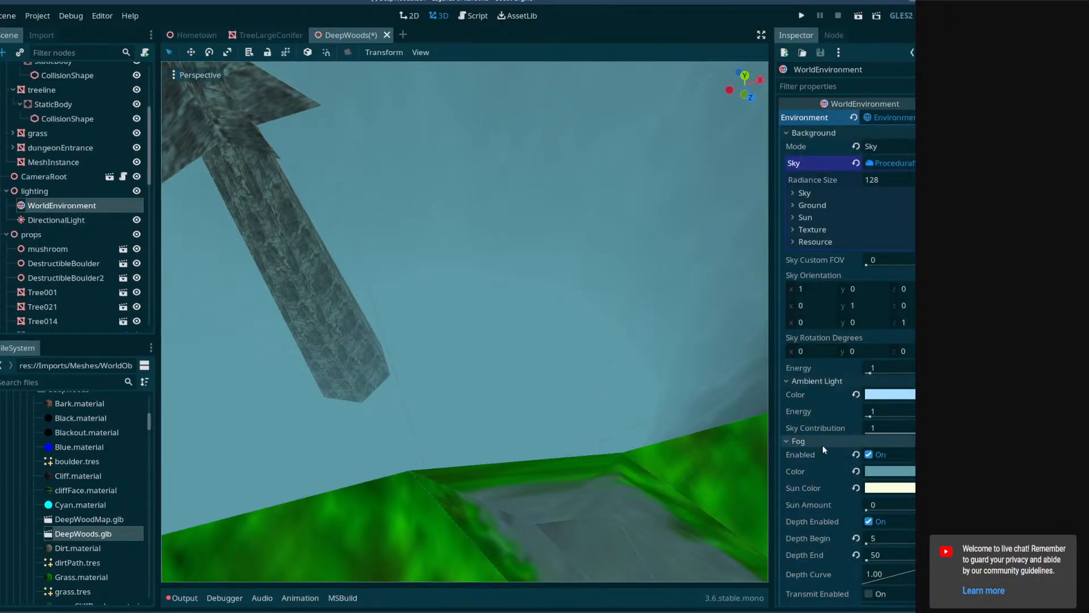
scroll(845, 476, down, 4)
click(869, 507)
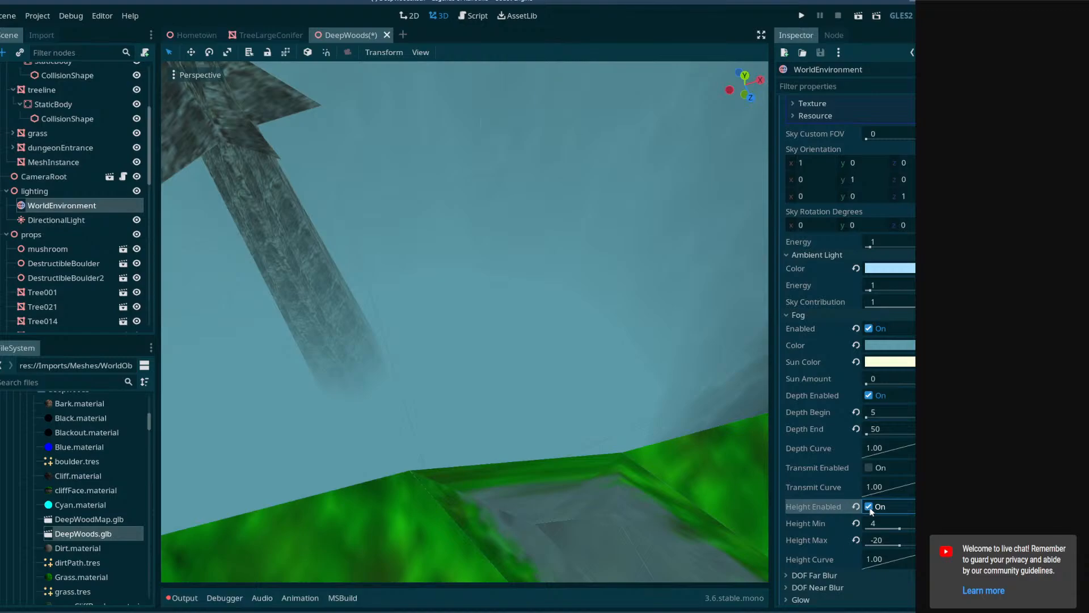
Set the fog's Height Max to -15 and check the pit beside the cliff wall.
click(893, 538)
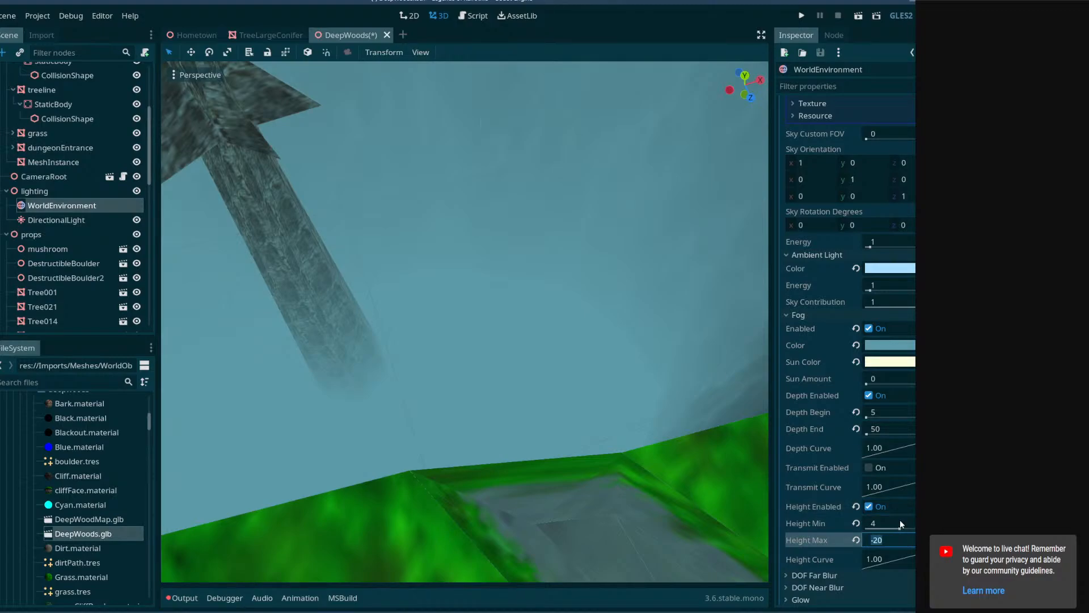
text(-15)
key(Return)
mouse_move(653, 420)
right_down()
mouse_move(650, 392)
mouse_move(610, 400)
mouse_move(589, 350)
mouse_move(570, 397)
mouse_move(551, 400)
mouse_move(601, 392)
mouse_move(640, 433)
right_up()
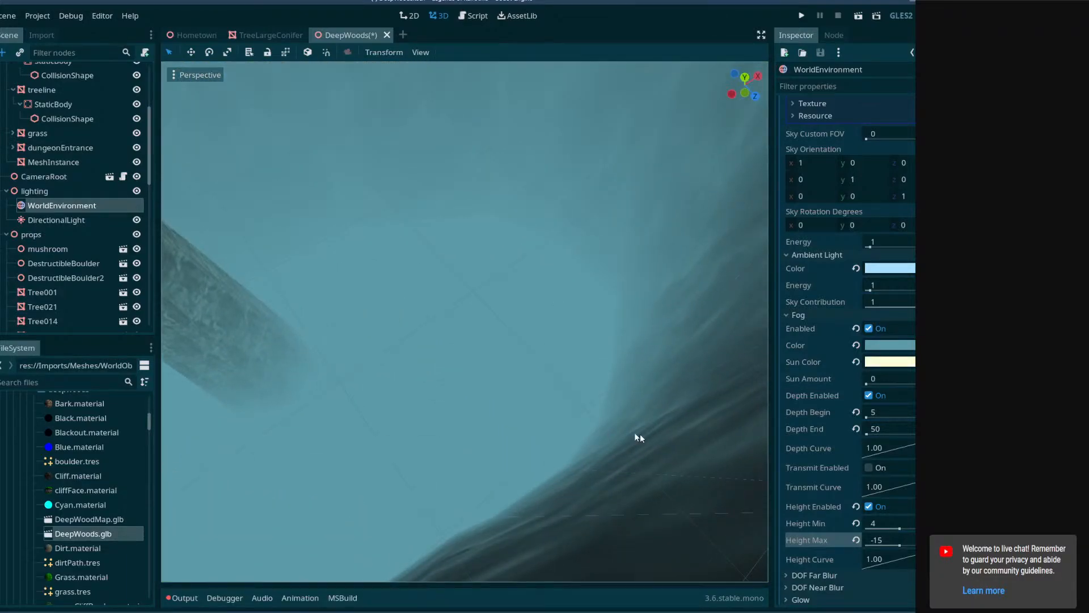
Set the fog's Height Max to -10 and check the grass edge and dirt path above the pit.
click(889, 538)
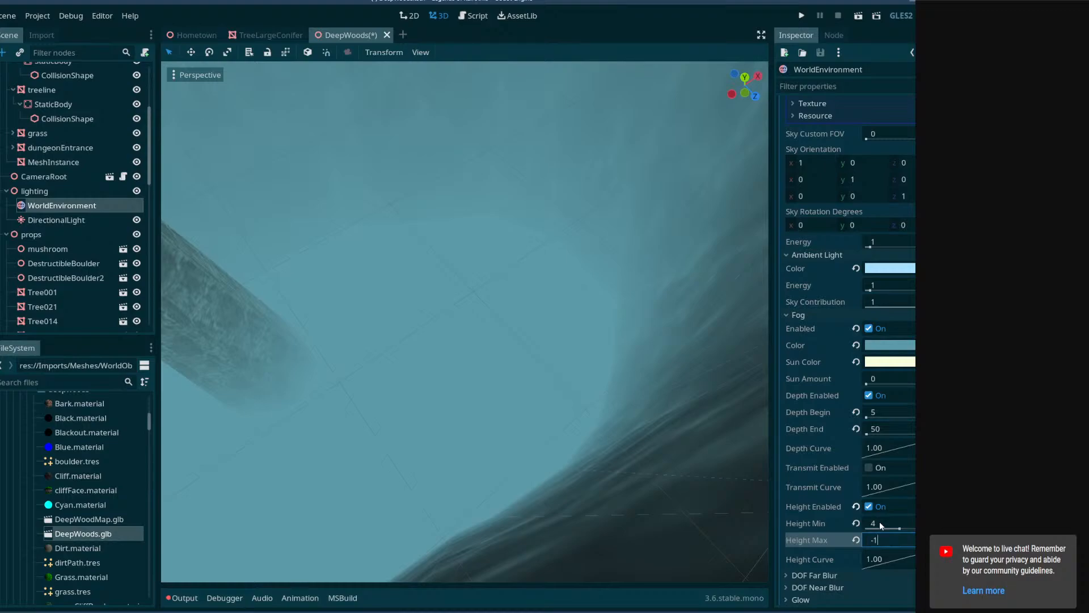
right_drag(653, 483, 670, 418)
key(w)
click(904, 540)
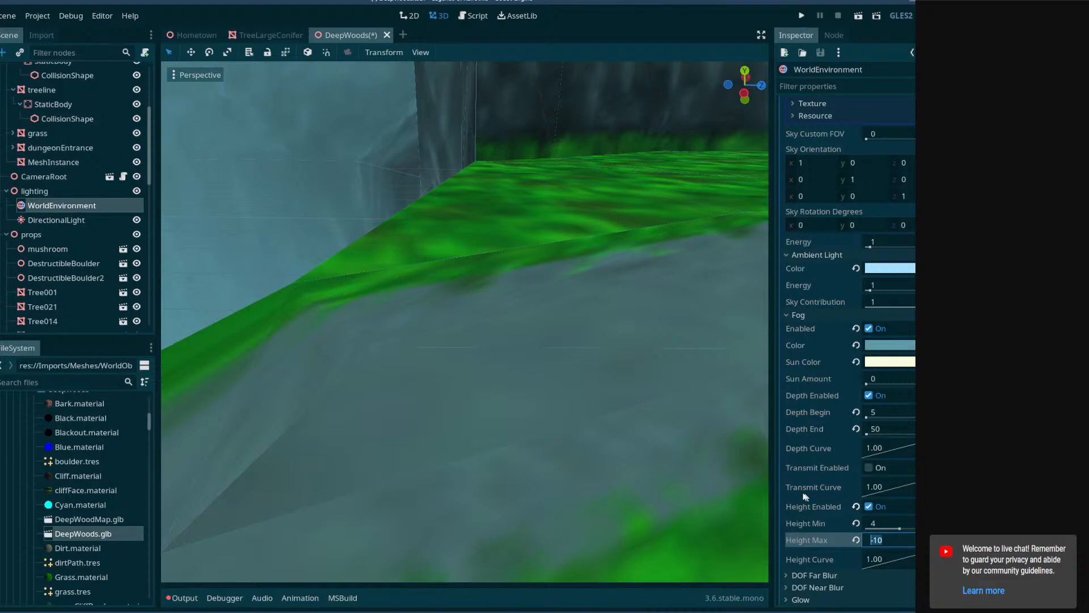
Set the fog's Height Min to -5 and check the fade on the tree trunk in the pit.
click(884, 519)
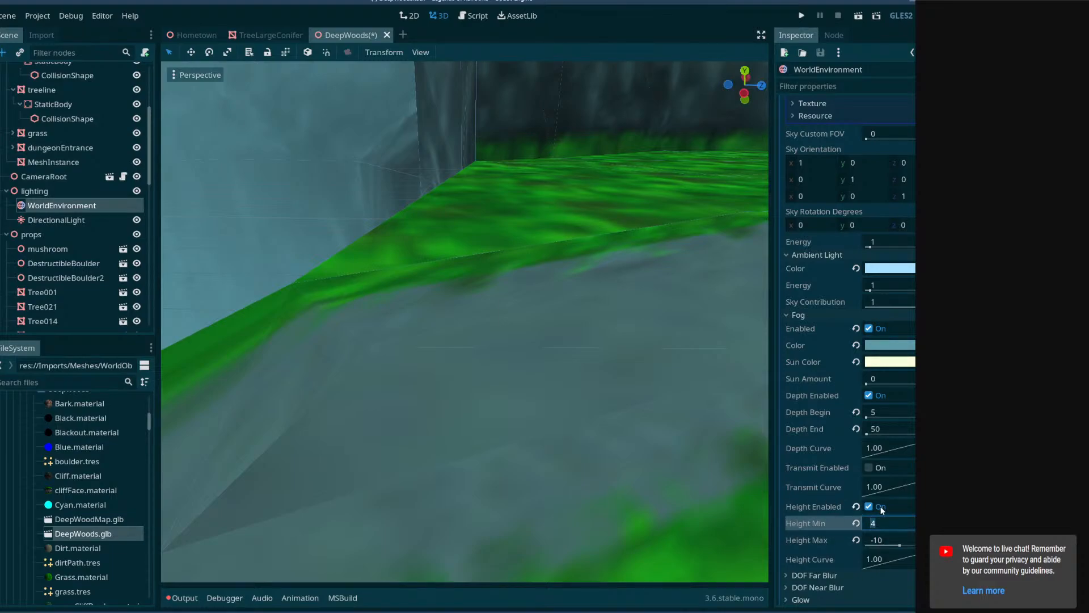
text(0)
key(Return)
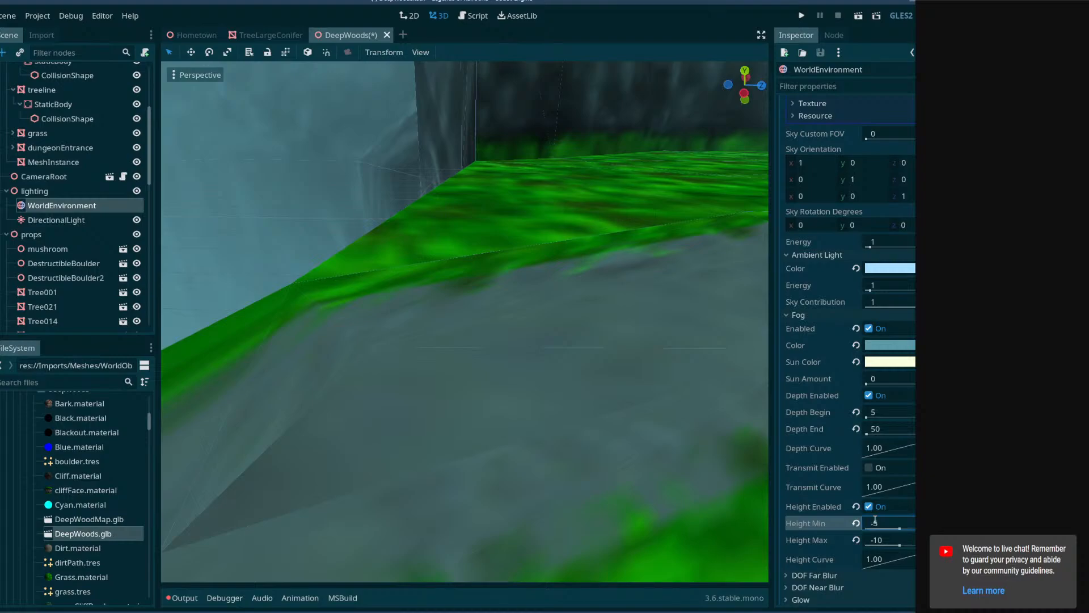
key(a)
right_drag(524, 449, 749, 446)
mouse_move(536, 495)
right_down()
mouse_move(561, 511)
mouse_move(537, 494)
right_up()
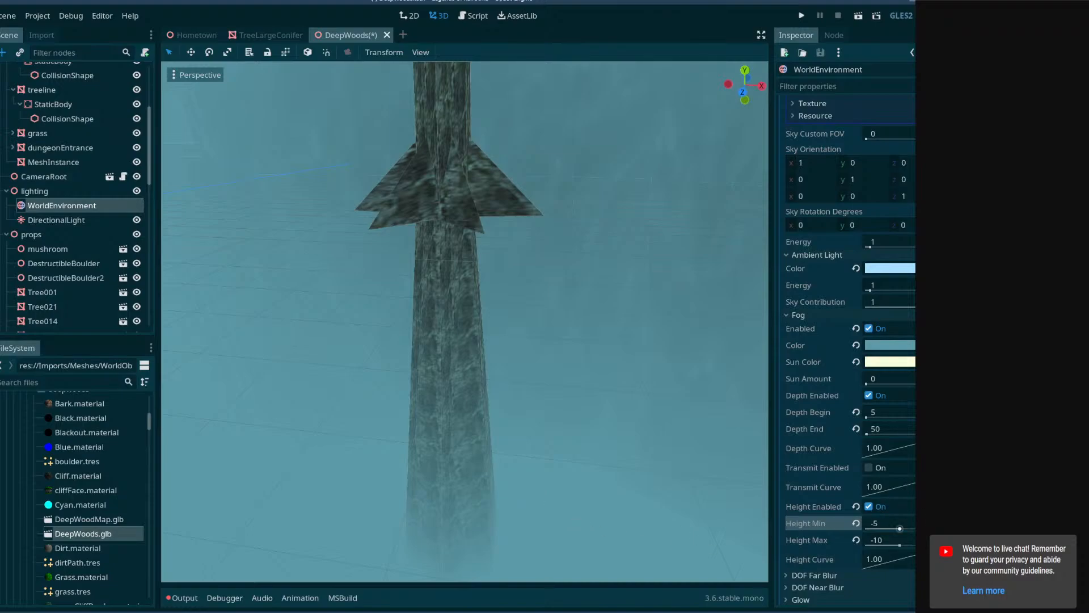
Set the fog's Height Min to -10 and enter a new negative Height Max.
text(-10)
key(Return)
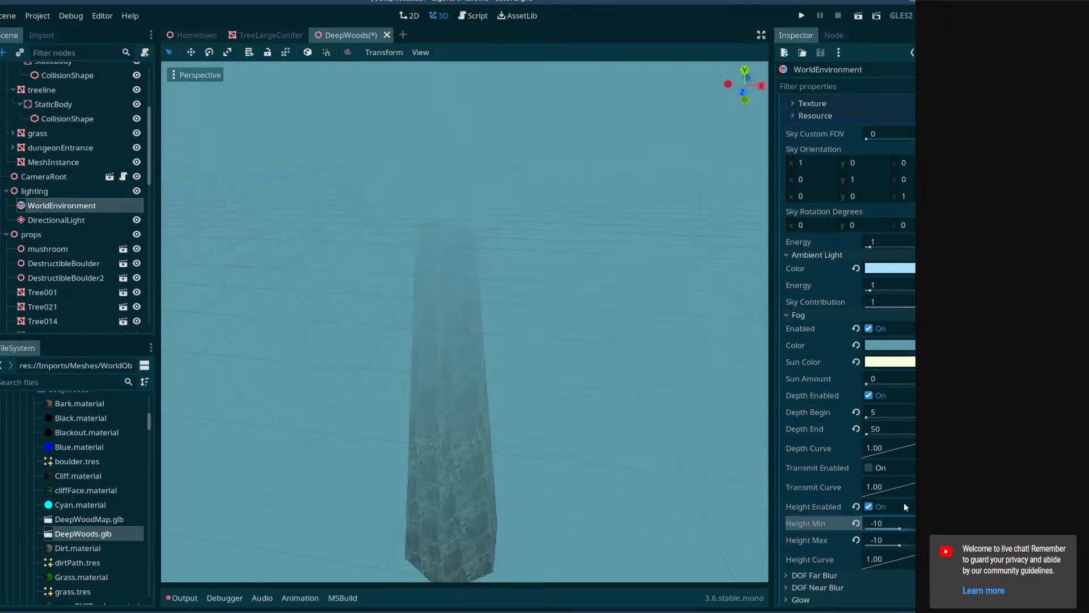
click(910, 538)
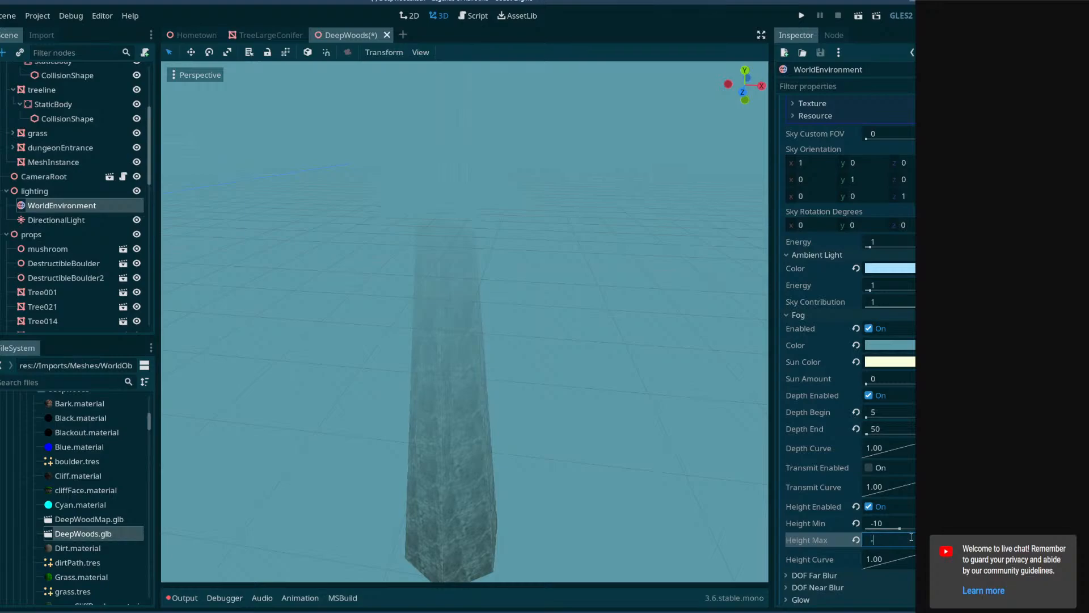
key(Return)
Inspect how Tree021's lower trunk fades into the pit fog, and return to the WorldEnvironment node.
right_drag(562, 399, 499, 287)
click(579, 247)
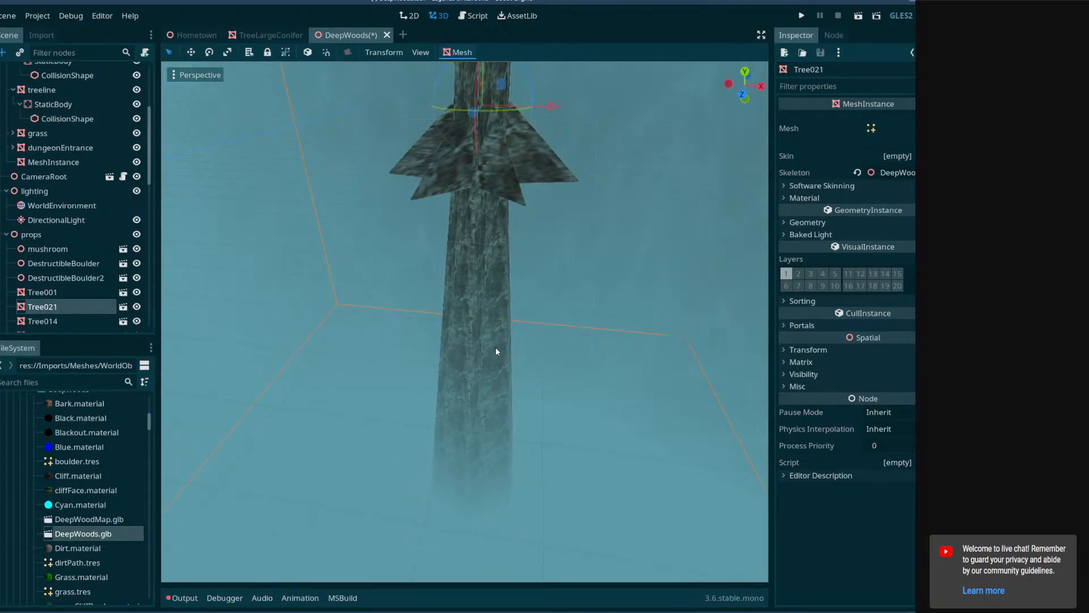
click(62, 207)
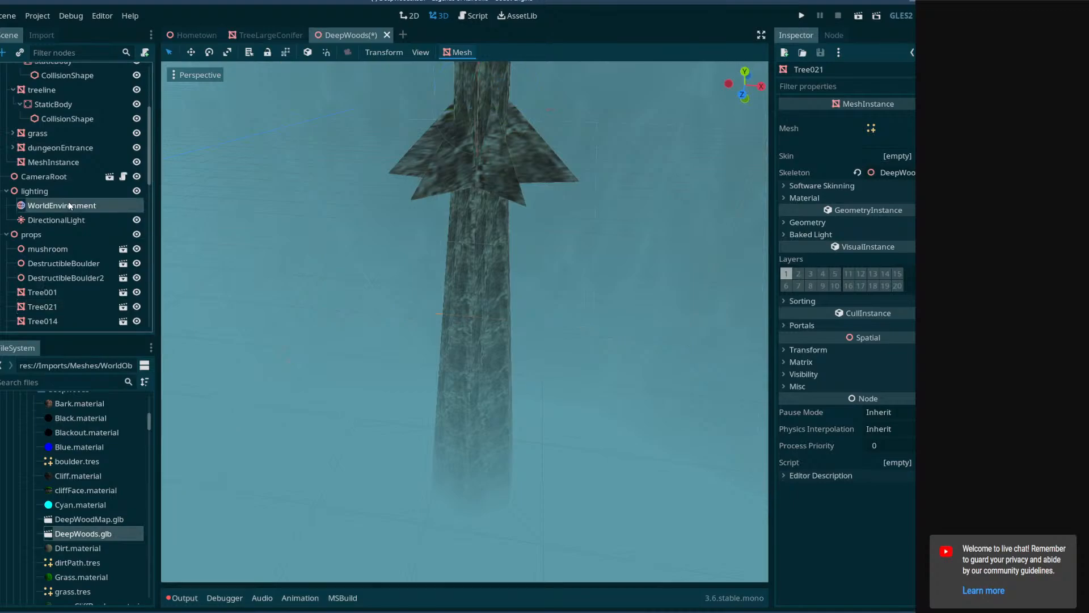
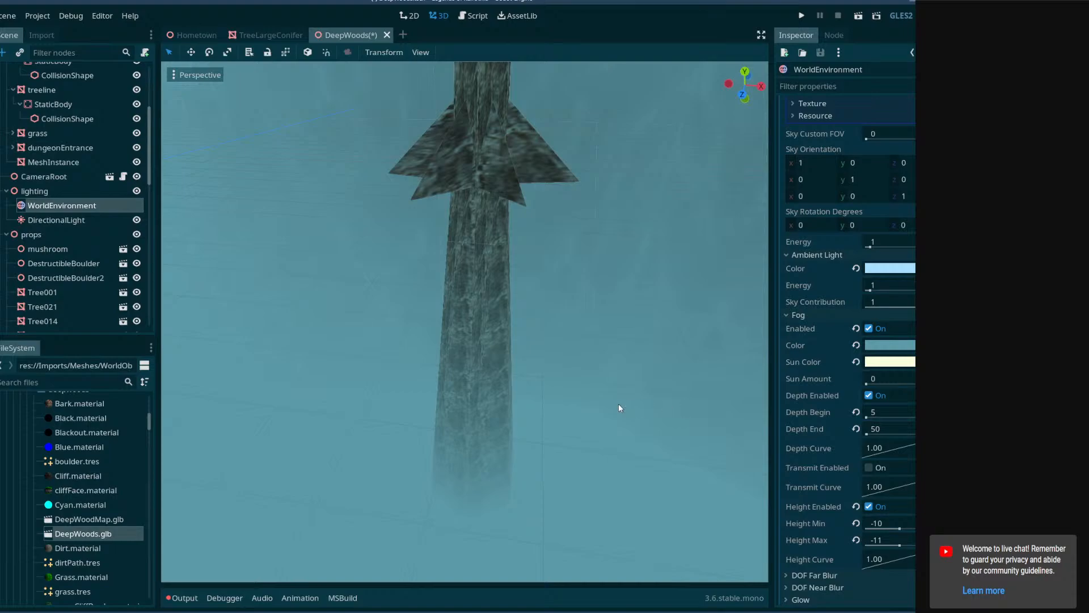
Enable editable children on the Tree021 instance and make it local to the scene.
mouse_move(605, 395)
right_down()
mouse_move(551, 418)
mouse_move(555, 348)
mouse_move(598, 392)
right_up()
click(525, 184)
right_click(89, 307)
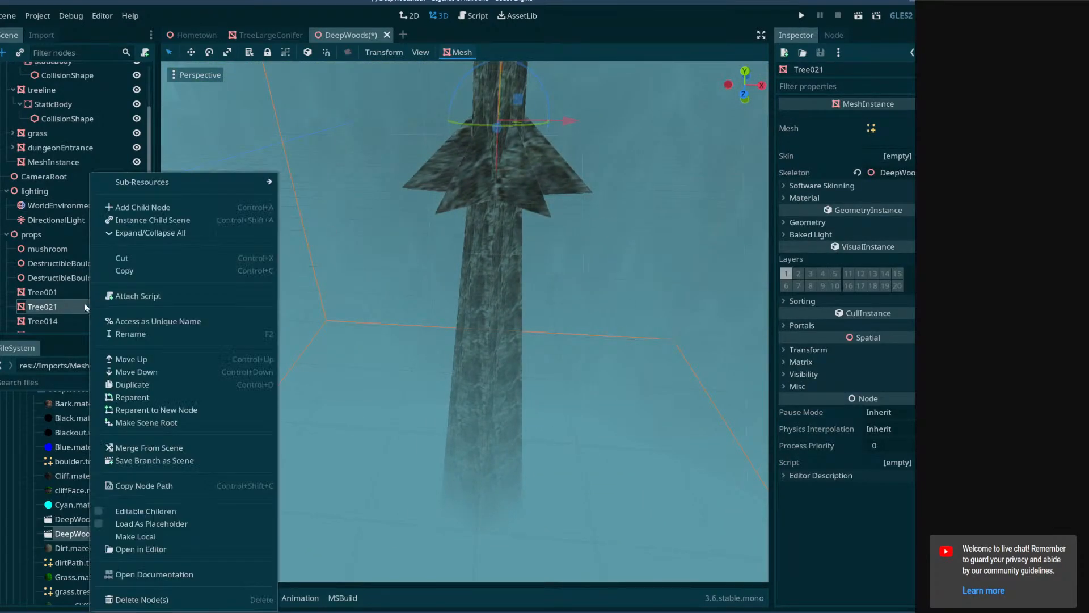
click(67, 301)
right_click(69, 305)
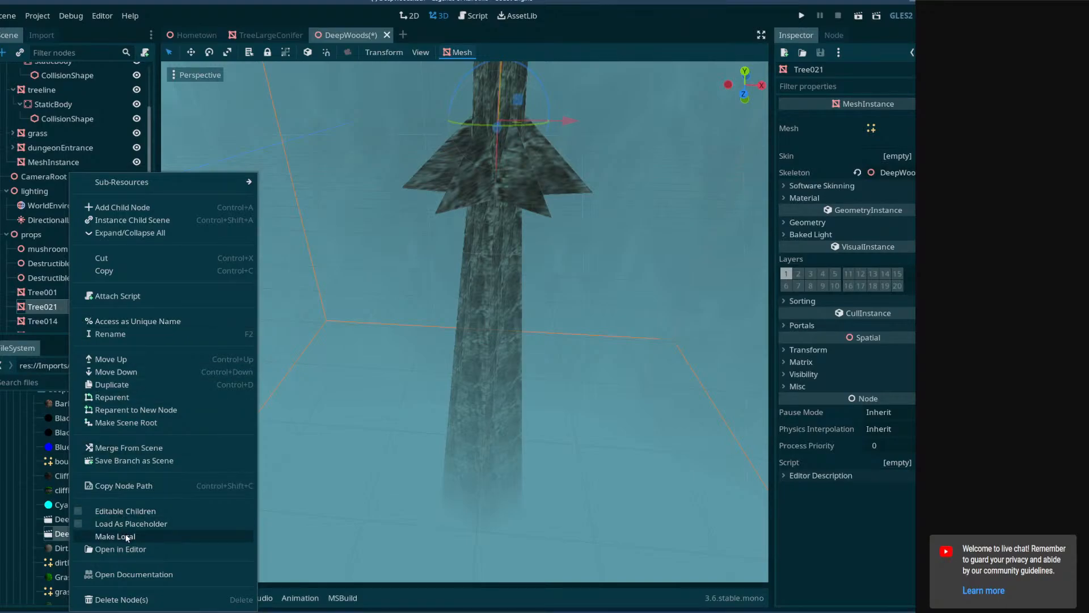
click(123, 511)
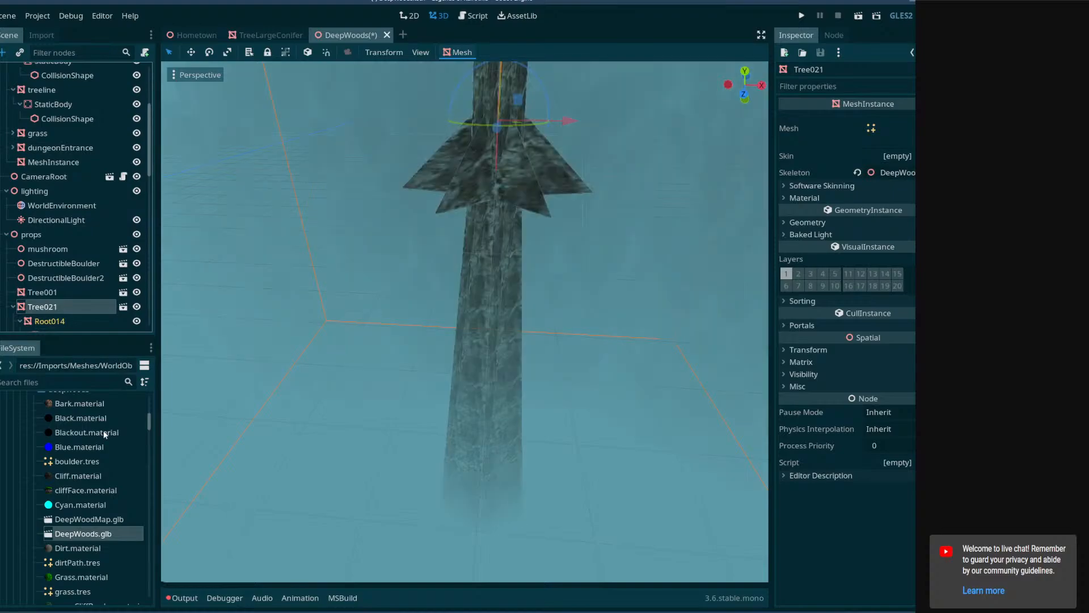
right_click(40, 315)
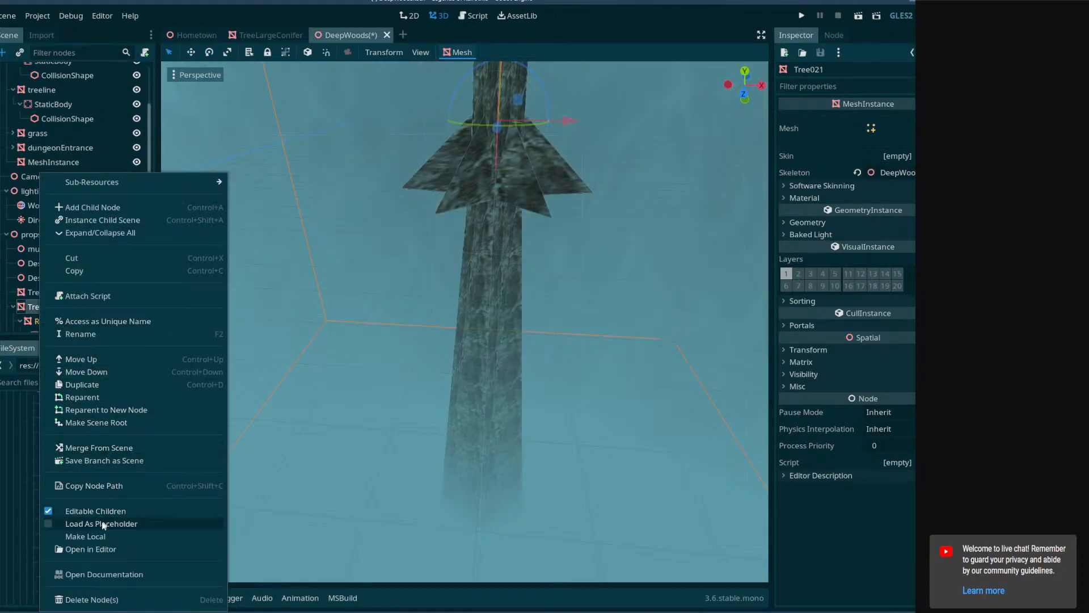
click(105, 536)
Delete the Root014 mesh from Tree021, leaving only the trunk's own static body.
scroll(54, 327, down, 2)
click(57, 257)
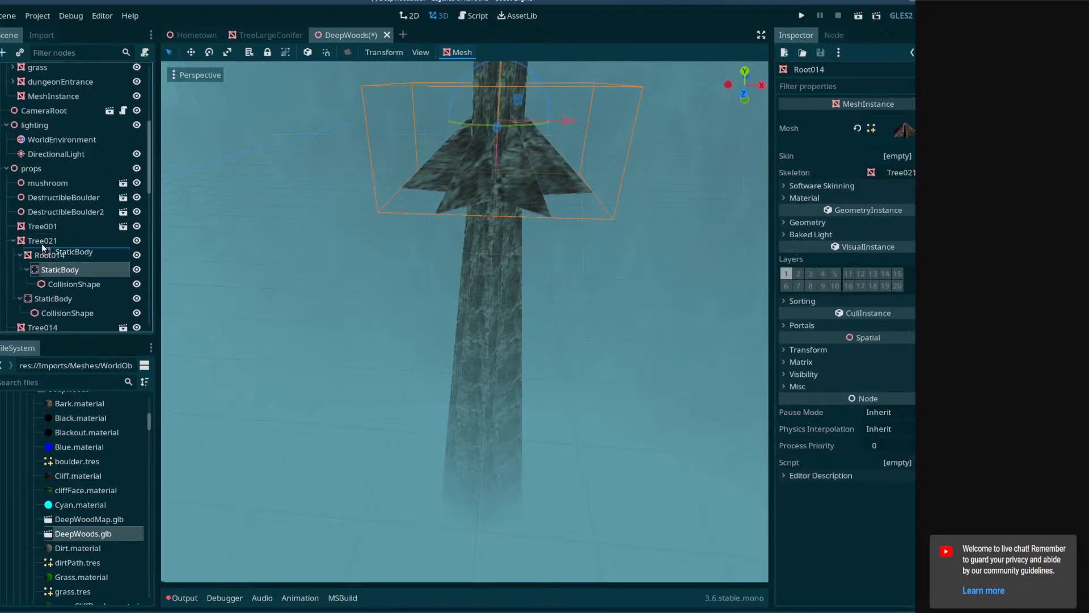
key(Delete)
click(441, 321)
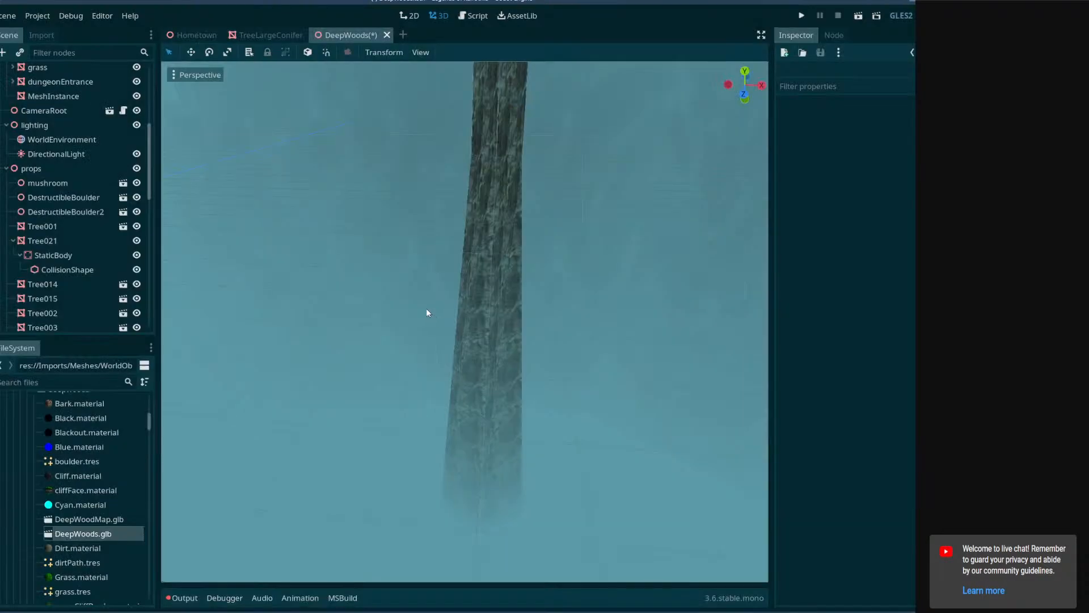
Duplicate Tree021, place the copy at another spot in the pit, and save the scene.
click(69, 239)
right_drag(363, 255, 329, 227)
mouse_move(550, 304)
right_down()
mouse_move(552, 335)
mouse_move(573, 341)
mouse_move(549, 303)
right_up()
key(ctrl+d)
drag(668, 271, 471, 305)
mouse_move(471, 305)
right_down()
mouse_move(534, 315)
mouse_move(476, 308)
right_up()
drag(555, 333, 565, 335)
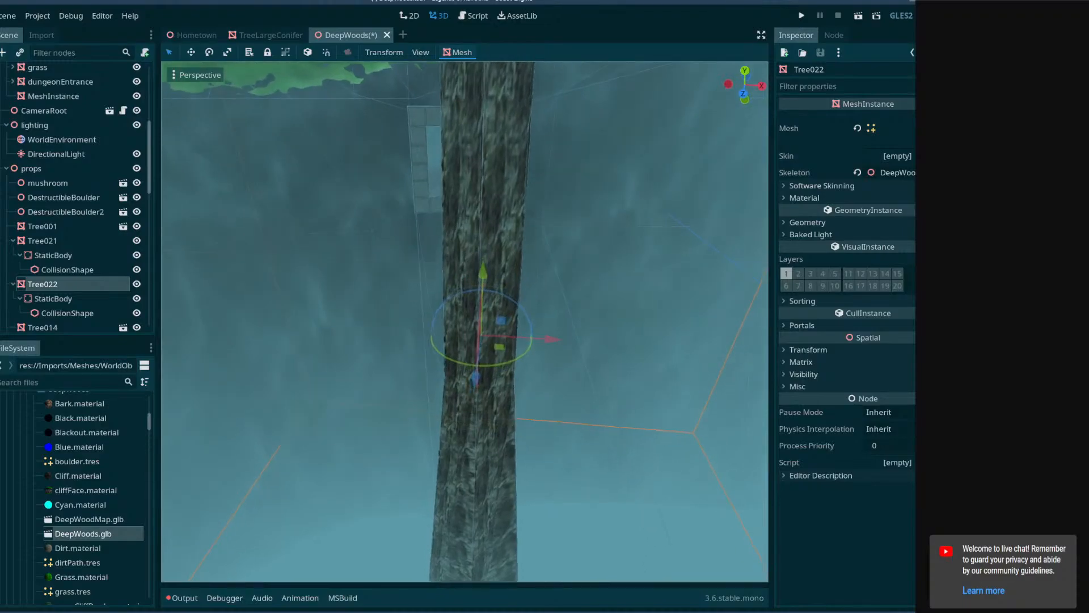
mouse_move(565, 336)
right_down()
mouse_move(630, 327)
mouse_move(715, 338)
mouse_move(555, 325)
right_up()
key(ctrl+s)
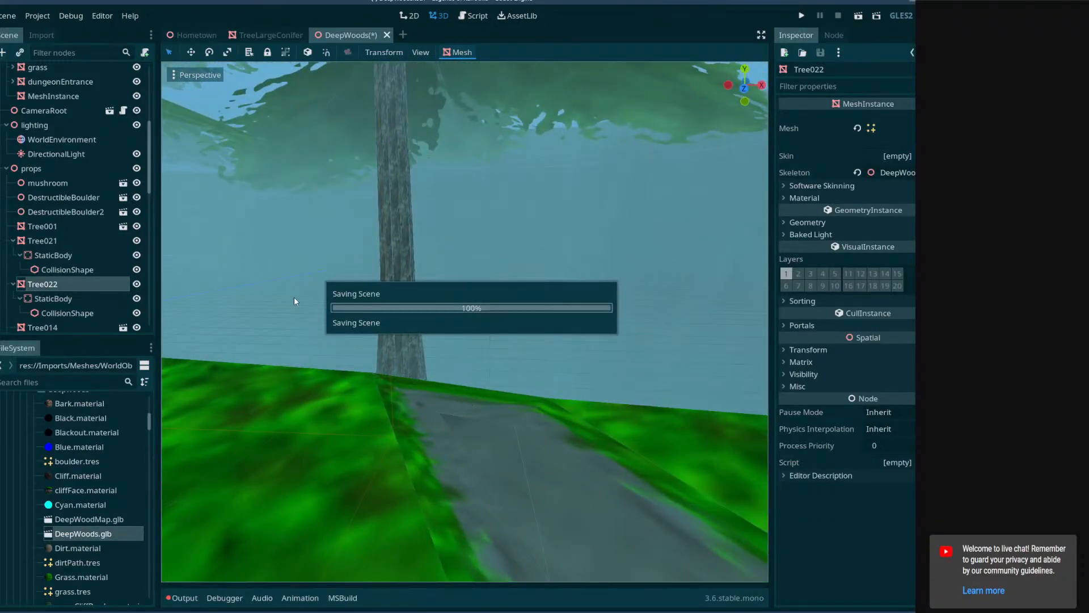
Examine from the path and inside the pit how Tree021 and its duplicate fade into the fog.
key(w)
right_drag(456, 295, 503, 416)
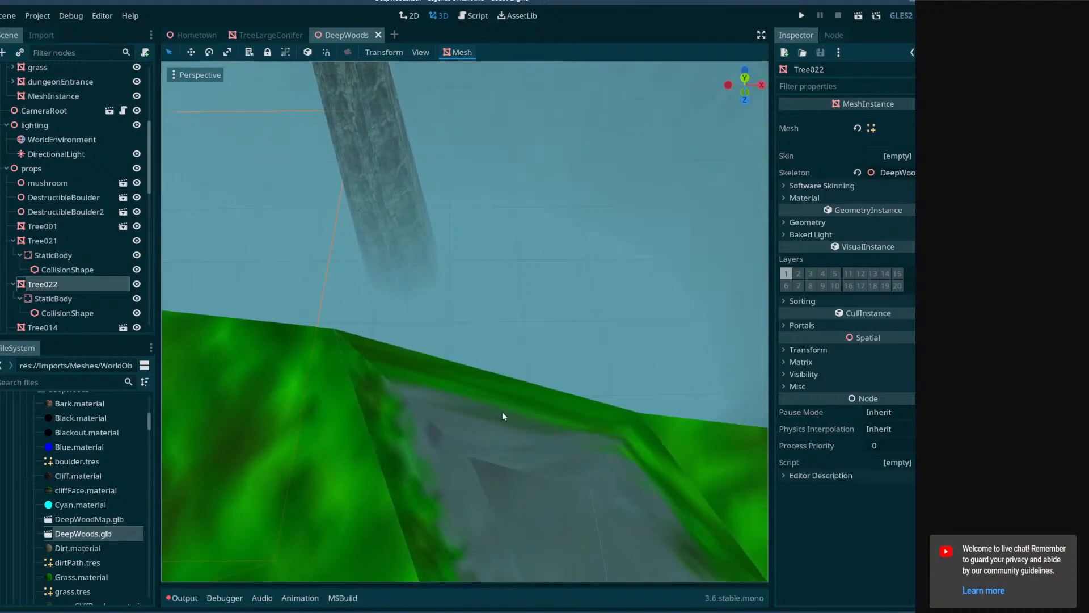
click(411, 167)
right_drag(412, 167, 412, 112)
drag(436, 143, 564, 167)
right_drag(564, 167, 244, 272)
key(w)
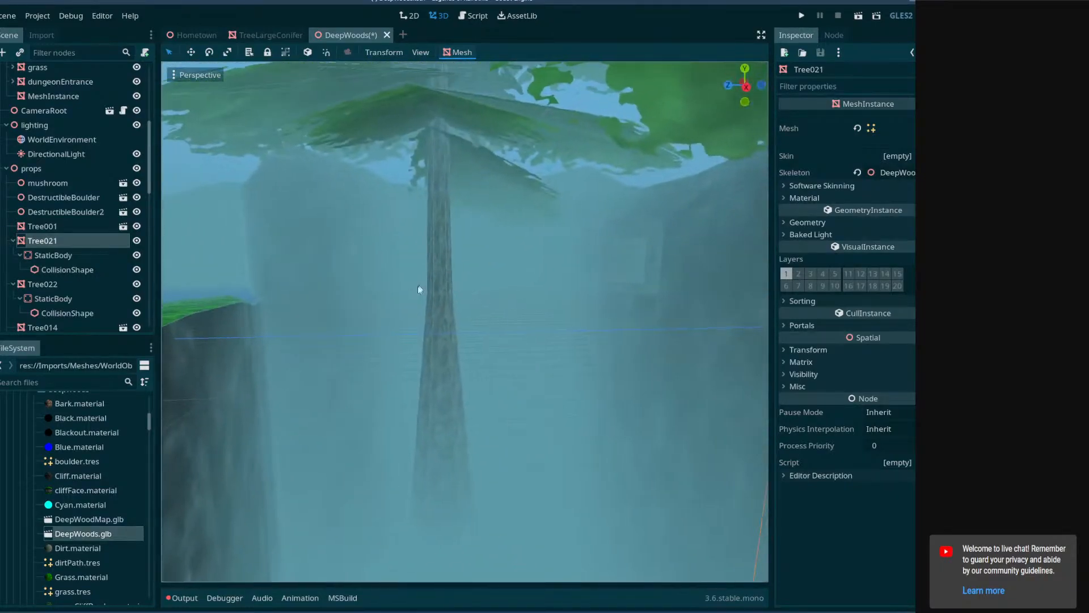
key(w)
right_drag(418, 289, 374, 182)
right_drag(513, 328, 593, 348)
click(81, 381)
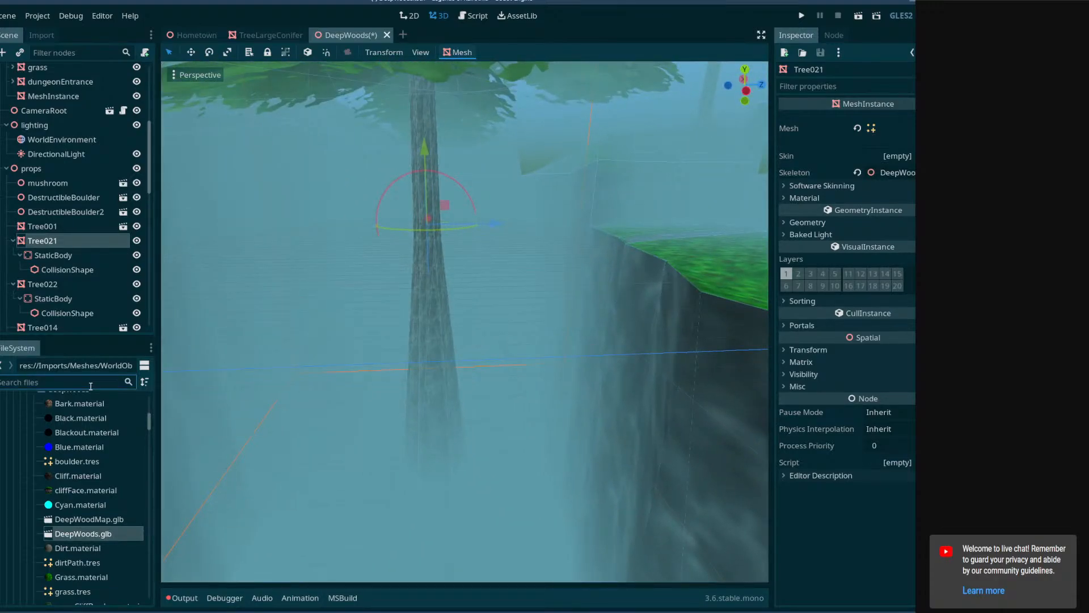
scroll(130, 425, up, 5)
click(63, 291)
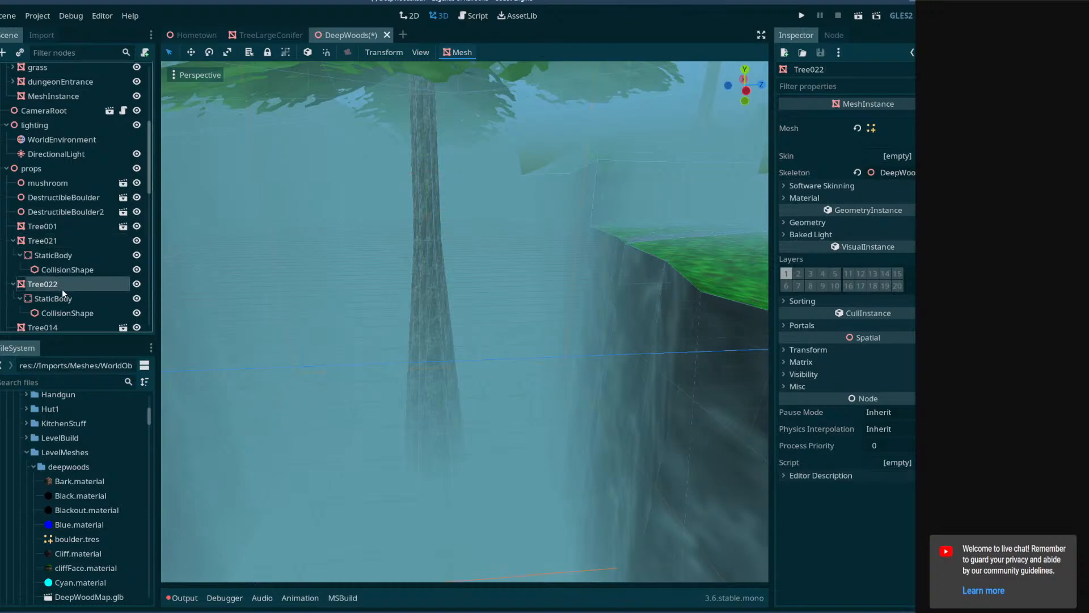
click(63, 243)
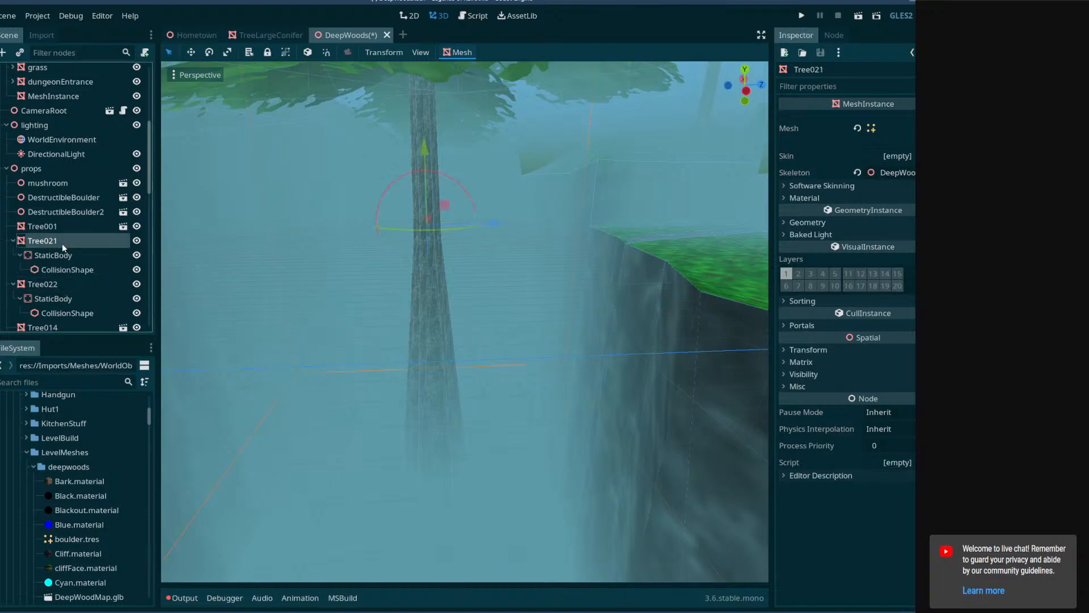
right_click(35, 172)
click(68, 181)
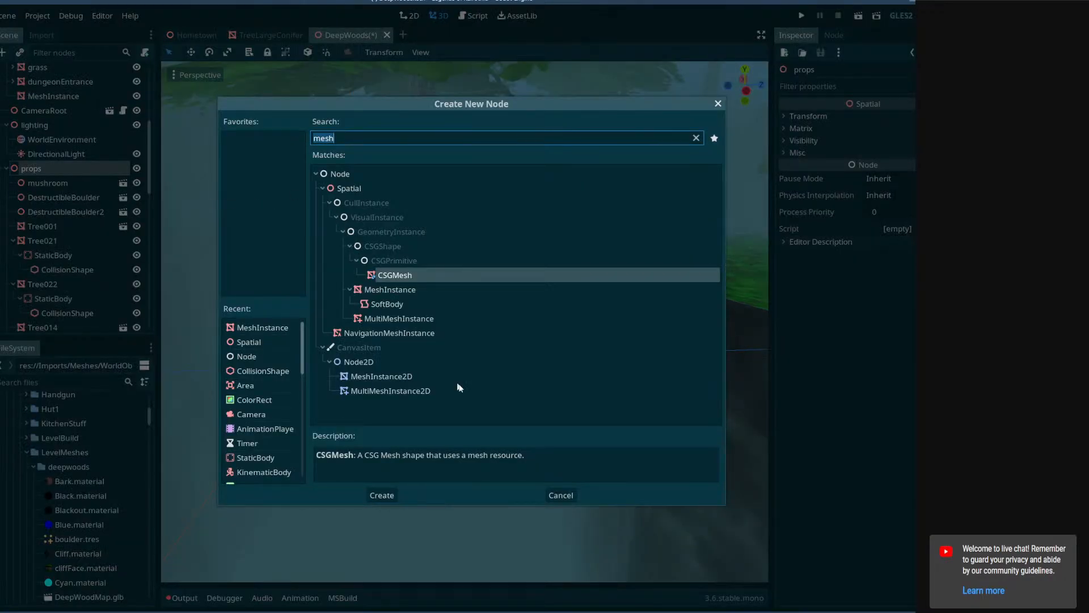
click(560, 495)
Collapse the boulder and treeline branches under Geometry in the scene tree.
scroll(30, 255, up, 3)
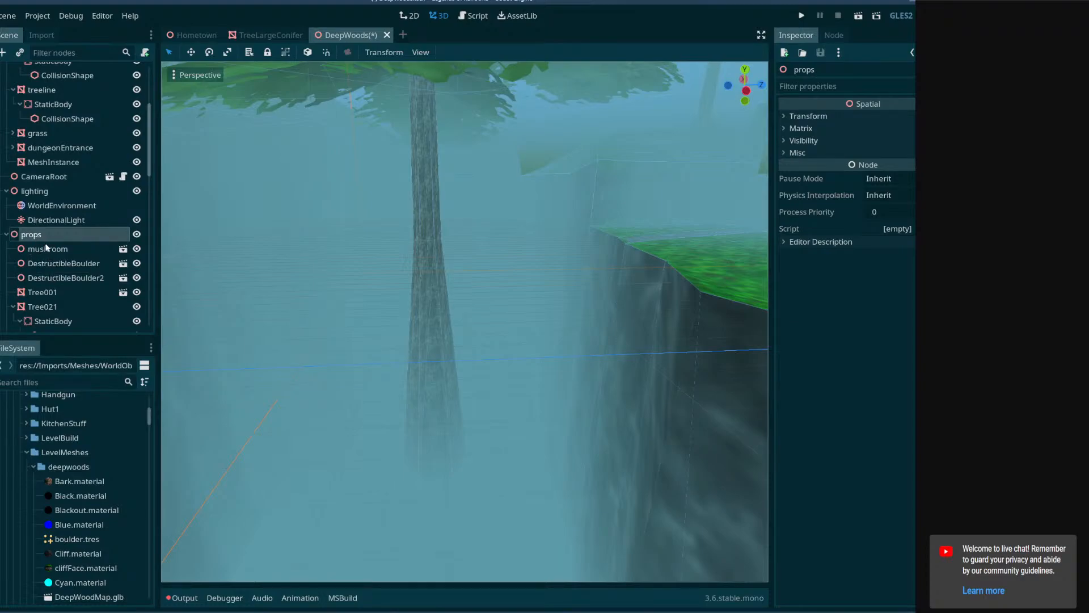
scroll(53, 246, up, 1)
scroll(49, 248, up, 4)
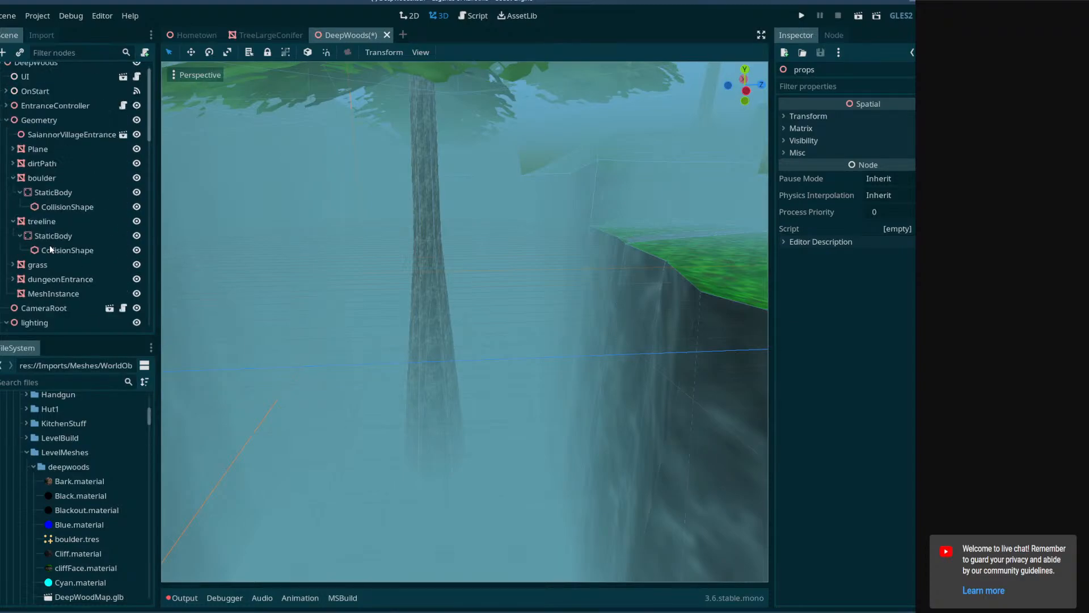
click(14, 188)
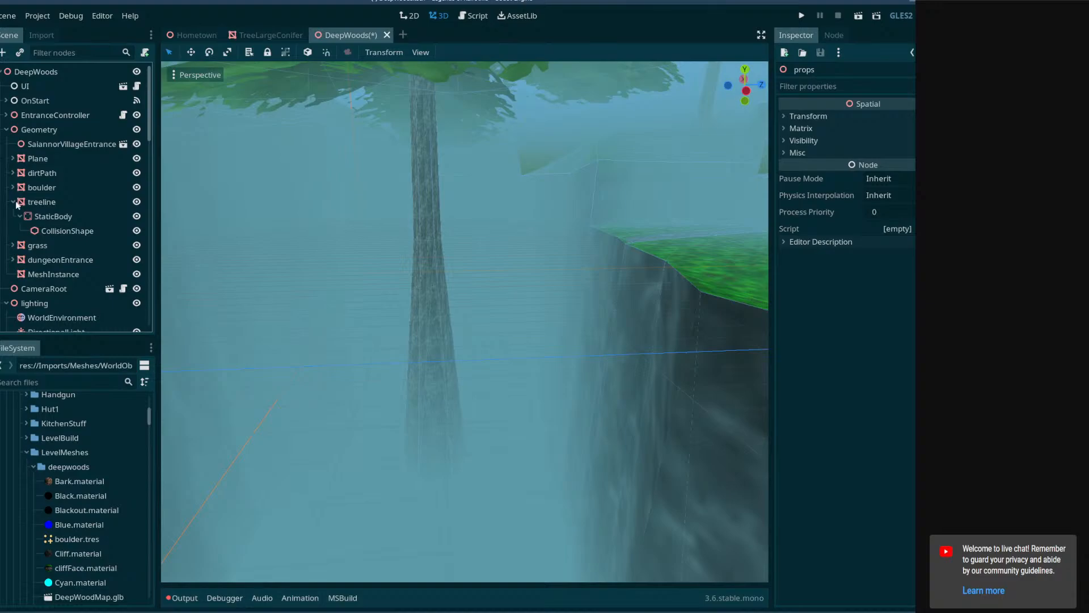
click(14, 202)
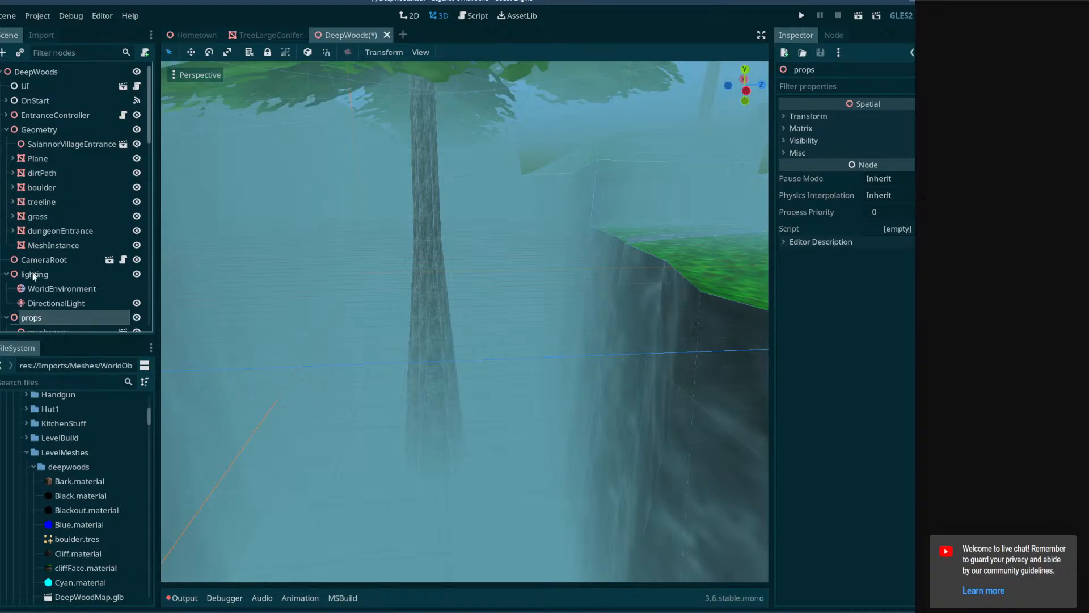
Add a Spatial node named mushrooms as the first child of props and move the mushroom node into it.
scroll(29, 321, down, 3)
right_click(35, 218)
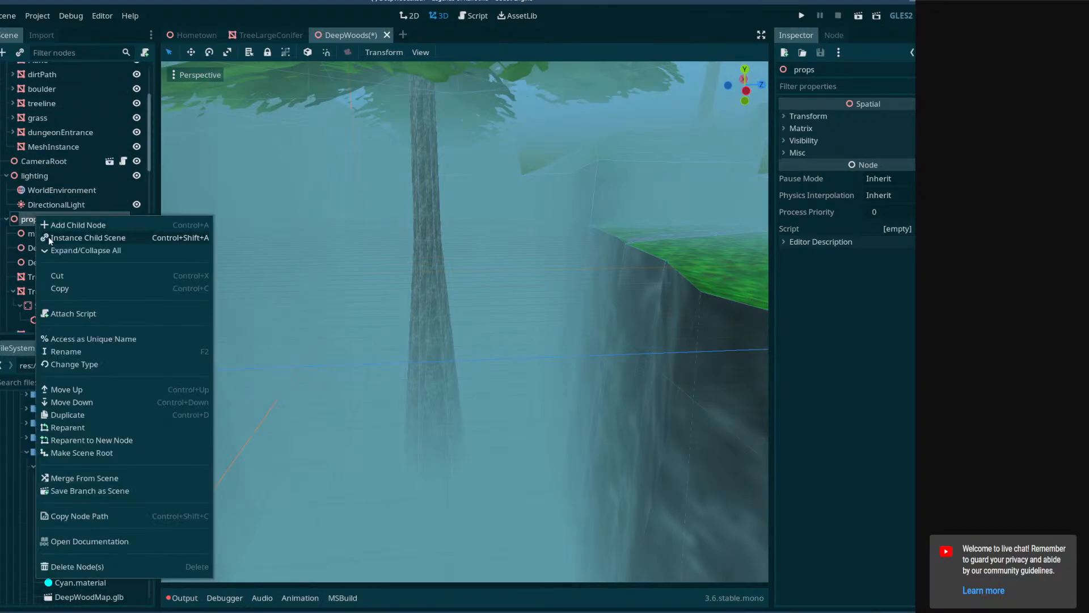
click(57, 224)
double_click(343, 188)
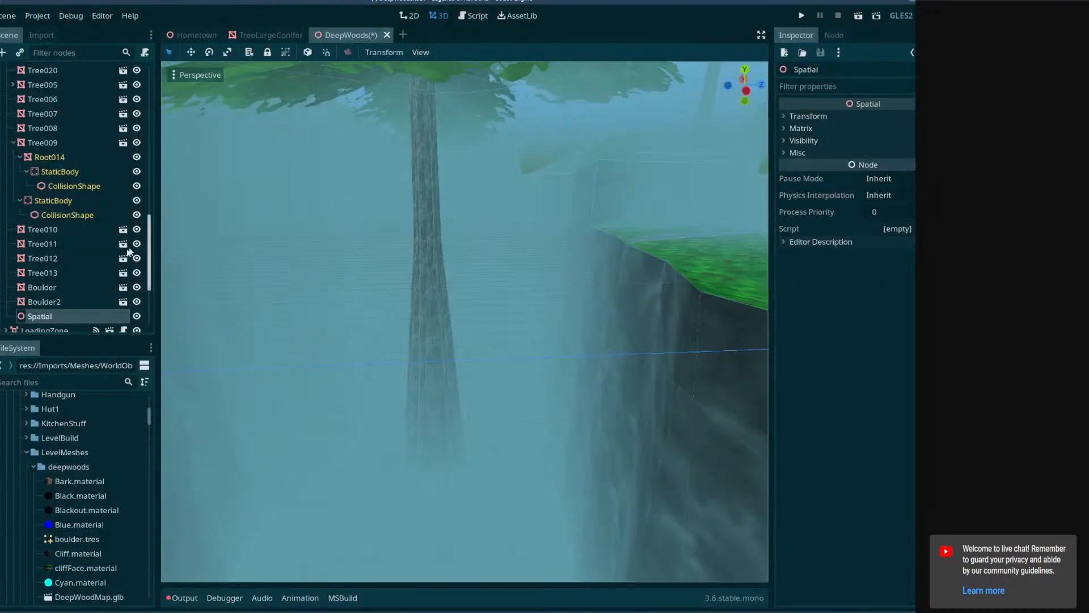
drag(60, 317, 56, 100)
double_click(57, 101)
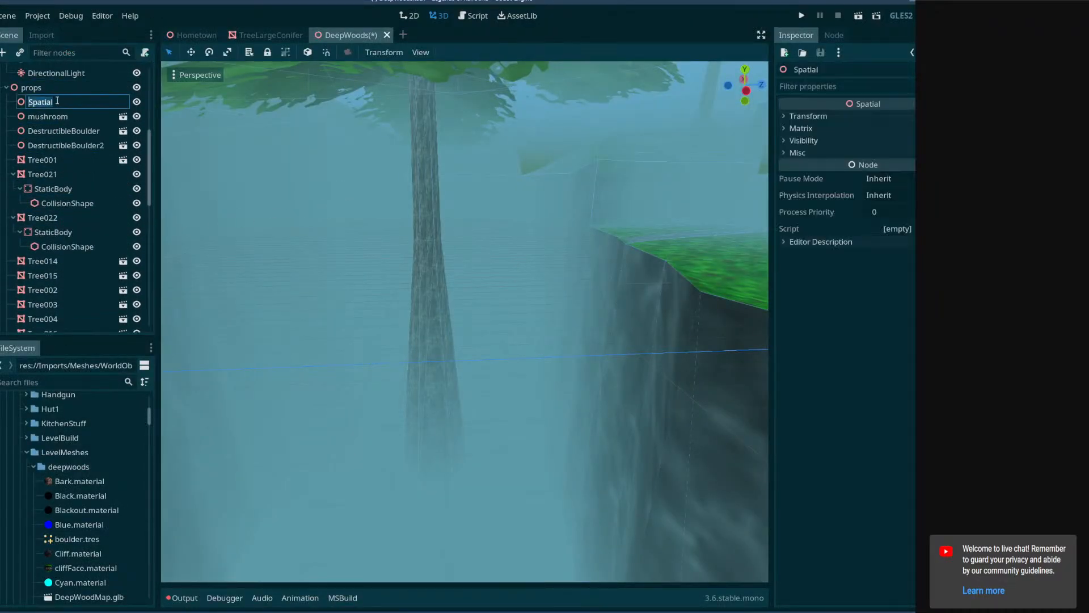
text(mushrooms)
key(Return)
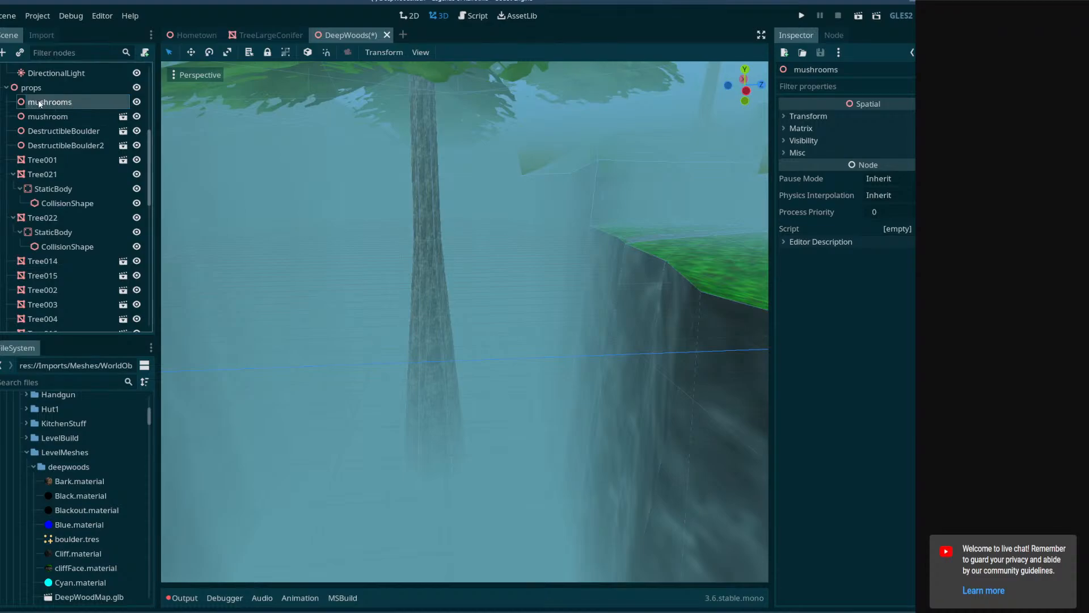
drag(55, 116, 55, 103)
Add a Spatial node named boulders under props and move DestructibleBoulder and DestructibleBoulder2 into it.
right_click(45, 92)
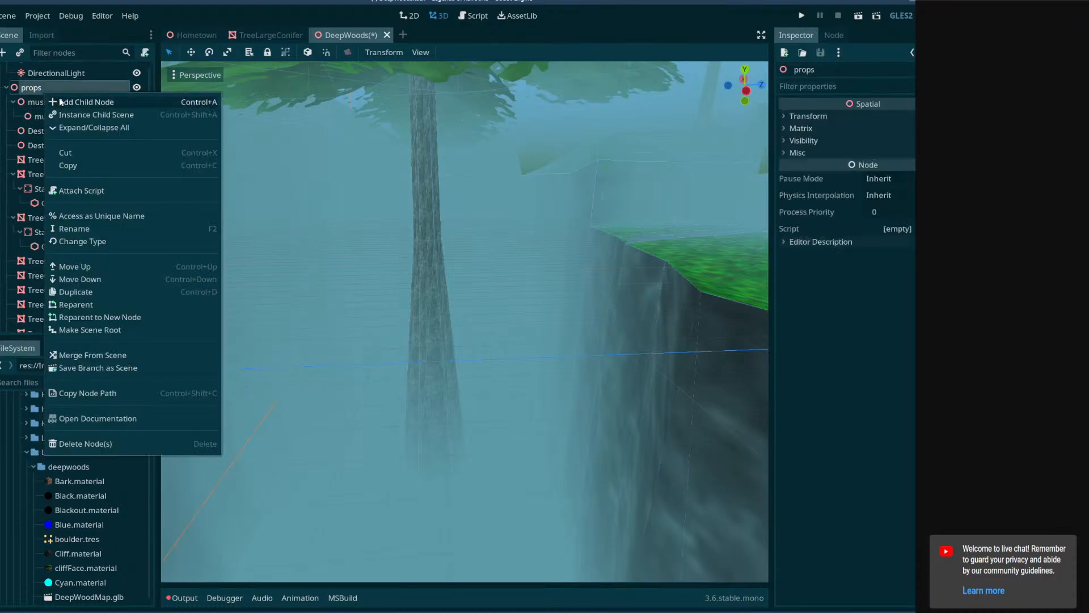
click(61, 102)
double_click(365, 188)
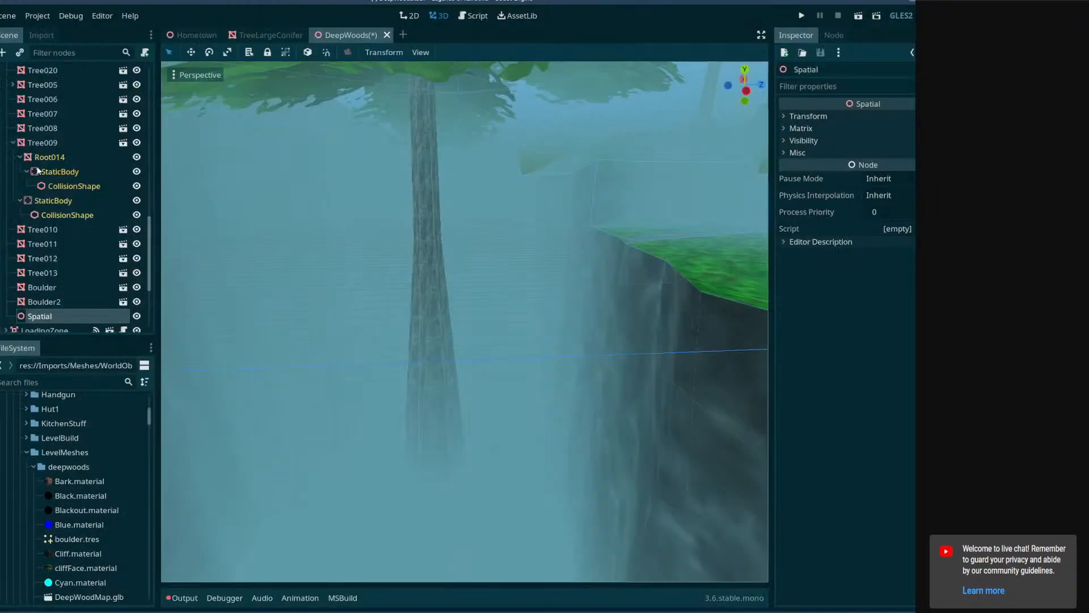
drag(49, 319, 48, 193)
double_click(50, 190)
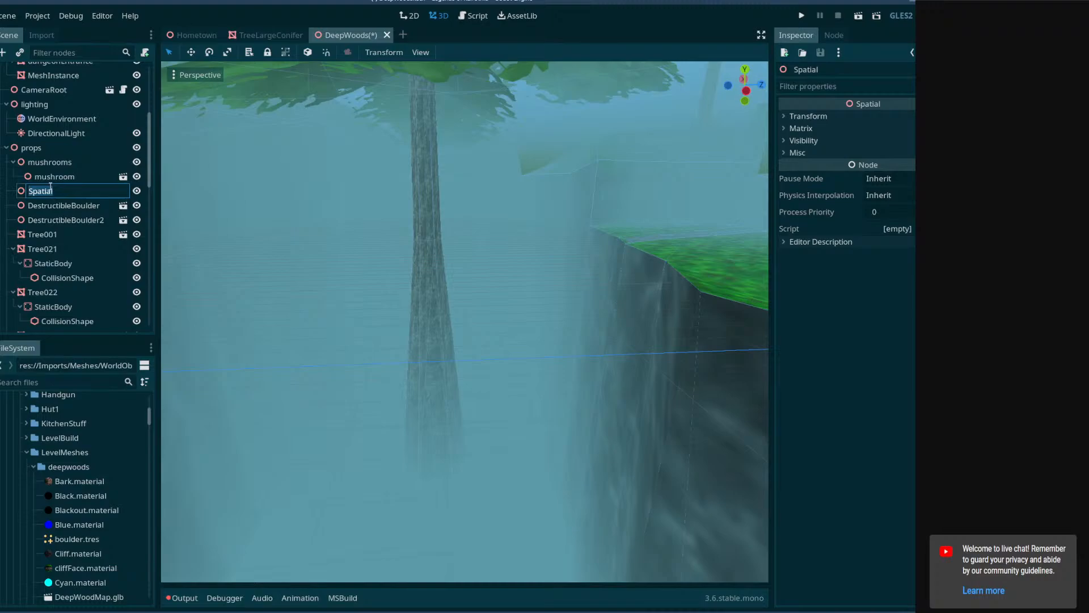
text(boulders)
key(Return)
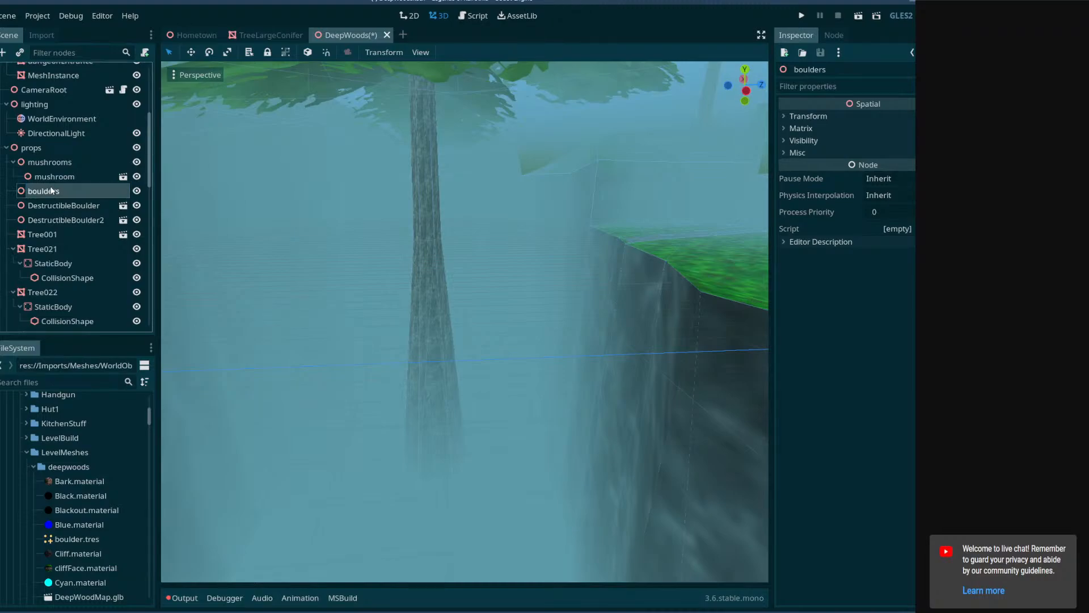
drag(74, 205, 66, 193)
drag(69, 220, 54, 193)
Add a Spatial node named trees under props, directly below the boulders group.
right_click(31, 147)
click(42, 155)
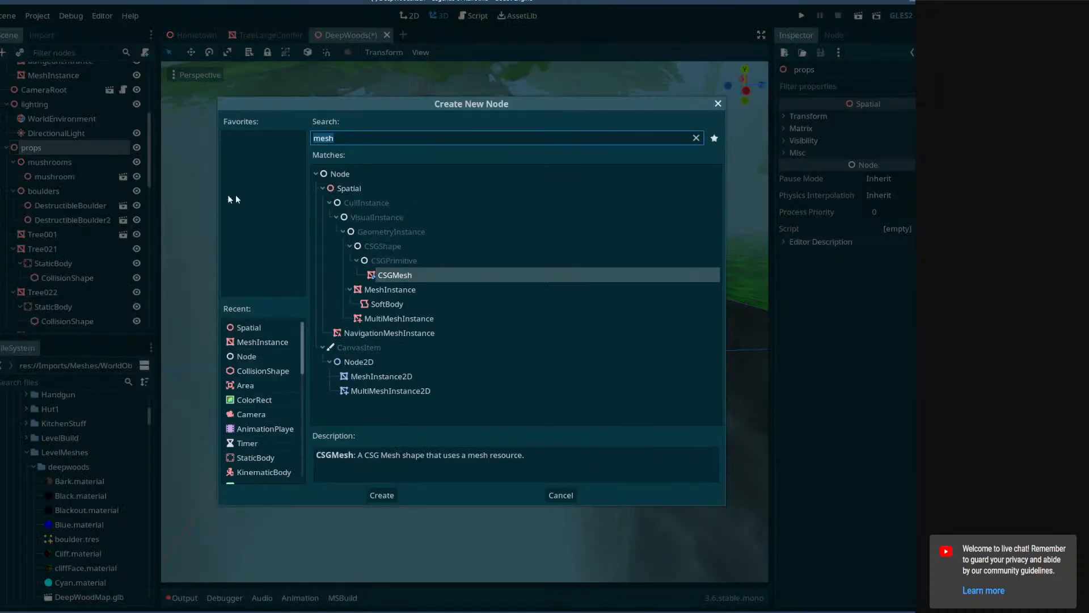
double_click(345, 188)
mouse_move(55, 315)
mouse_down()
mouse_move(49, 62)
mouse_move(60, 135)
mouse_move(48, 318)
mouse_move(52, 297)
mouse_up()
click(52, 306)
click(52, 305)
text(tre)
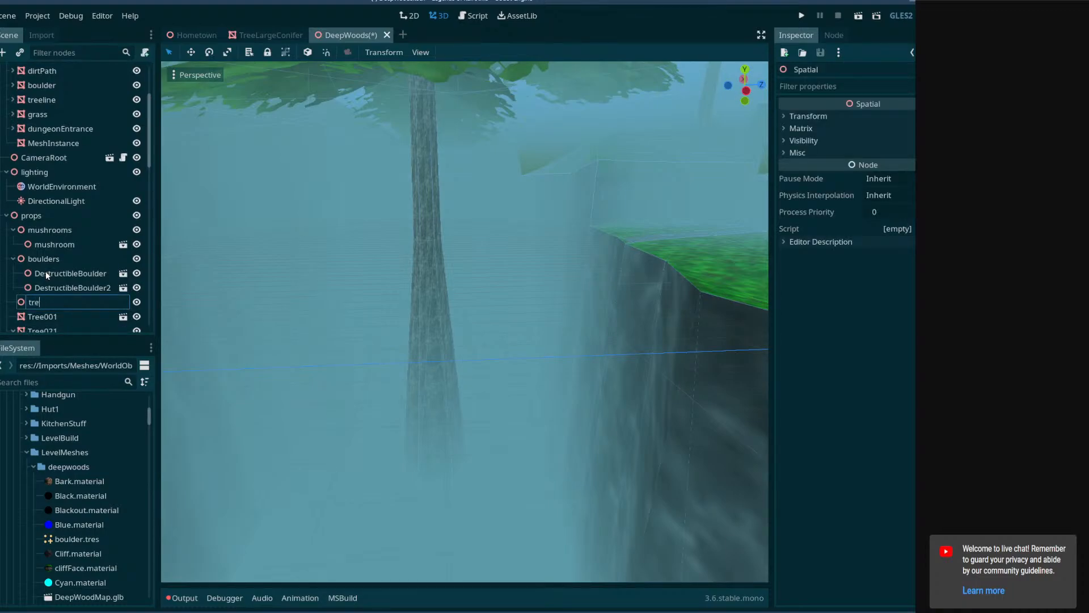
text(es)
key(Return)
Move Tree001, Tree021 and Tree022 into the trees group and collapse the branches of Tree021 and Tree022.
drag(37, 284, 46, 272)
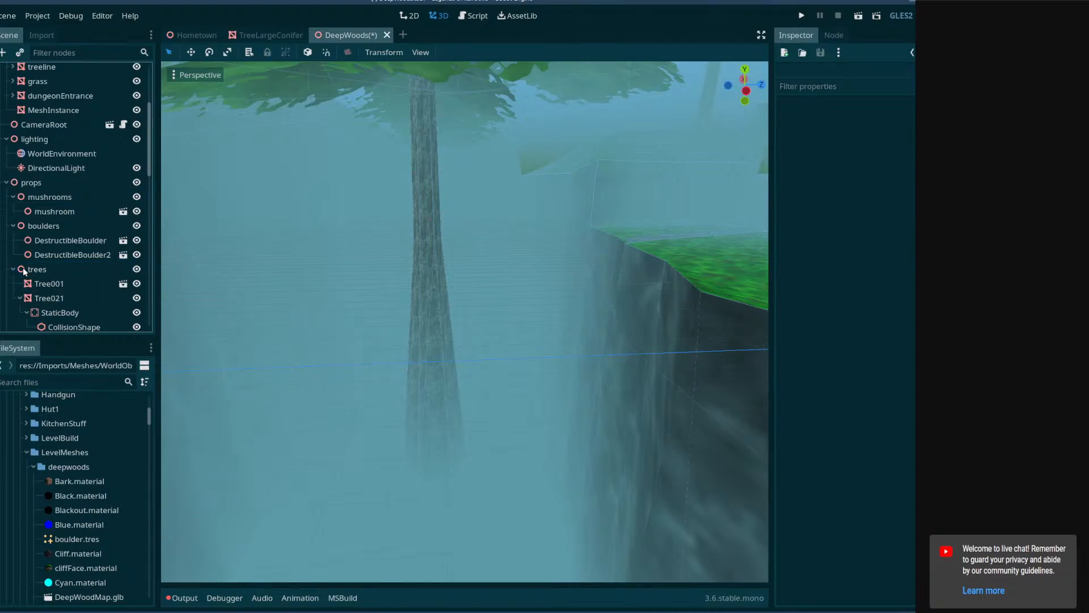
click(17, 300)
click(20, 298)
drag(23, 312, 31, 272)
click(20, 313)
Move Tree014, Tree015, Tree002, Tree003, Tree004, Tree016 and Tree017 into the trees group.
scroll(23, 307, down, 1)
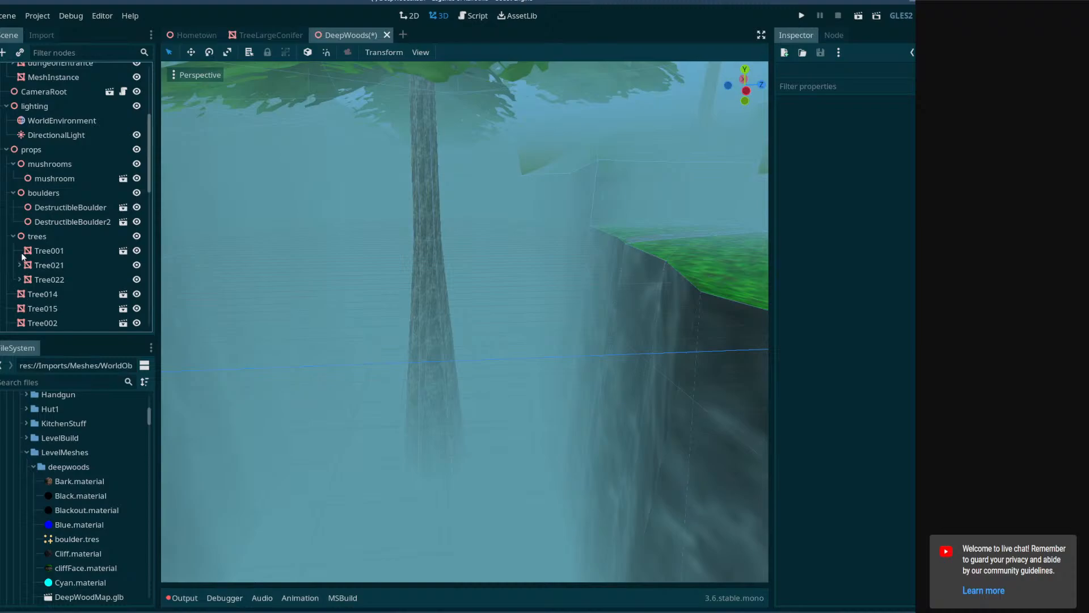
scroll(26, 273, down, 1)
drag(32, 265, 36, 204)
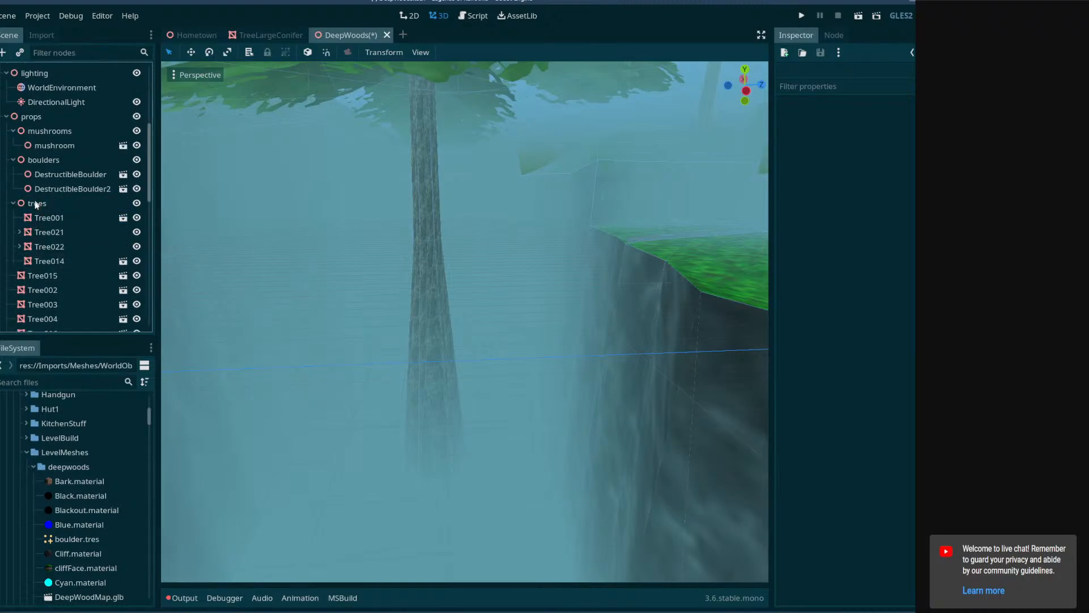
drag(43, 277, 42, 210)
drag(43, 307, 39, 206)
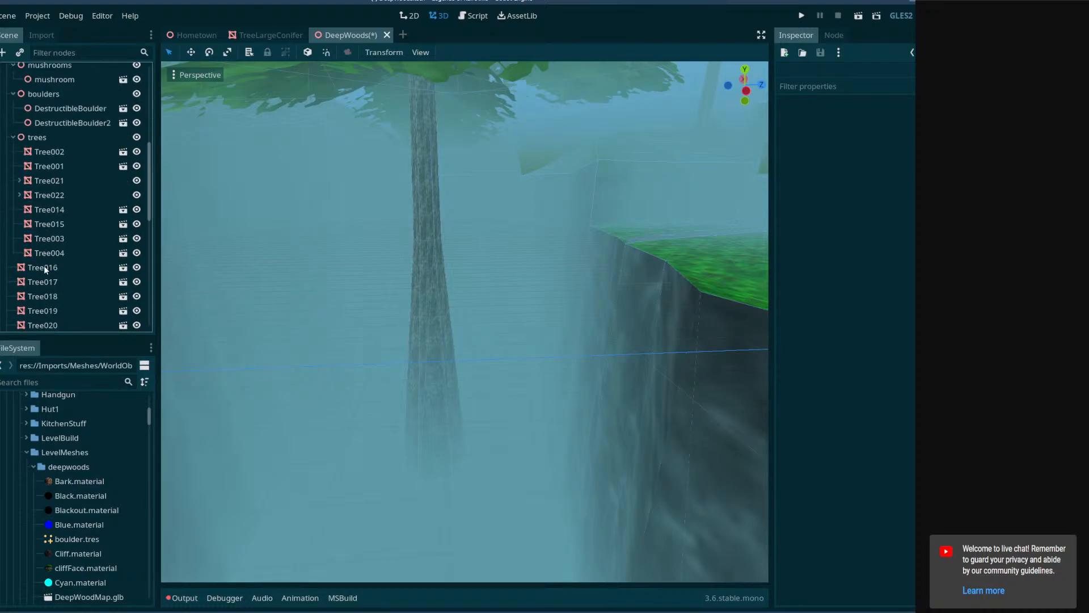
drag(43, 268, 43, 143)
drag(34, 286, 36, 142)
Collapse Tree009's branch and move all remaining trees, from Tree018 through Tree013, into the trees group together.
scroll(61, 254, down, 3)
click(41, 199)
click(14, 299)
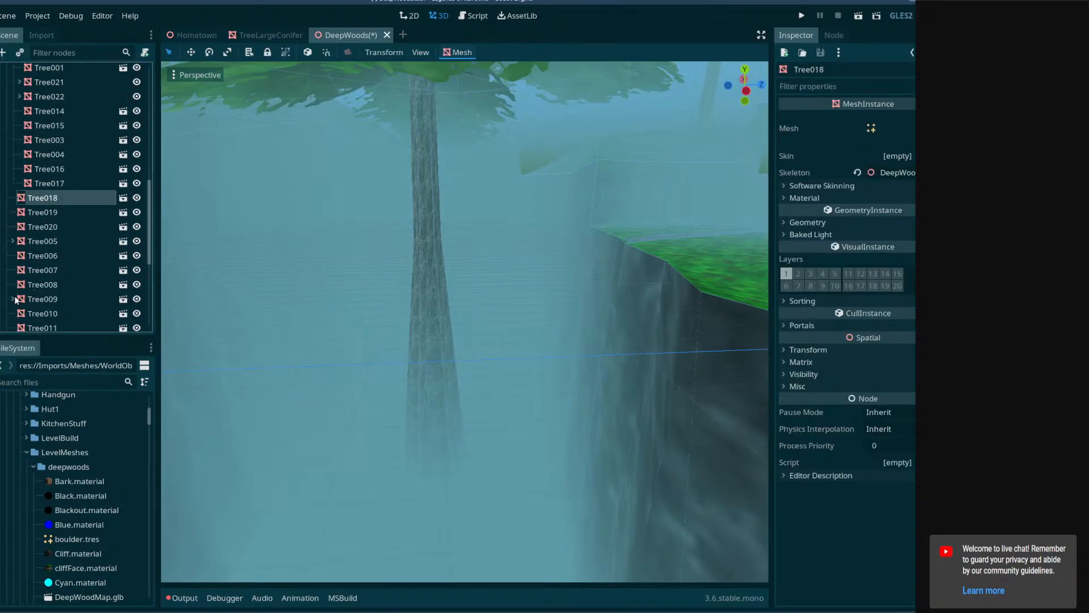
scroll(46, 276, down, 3)
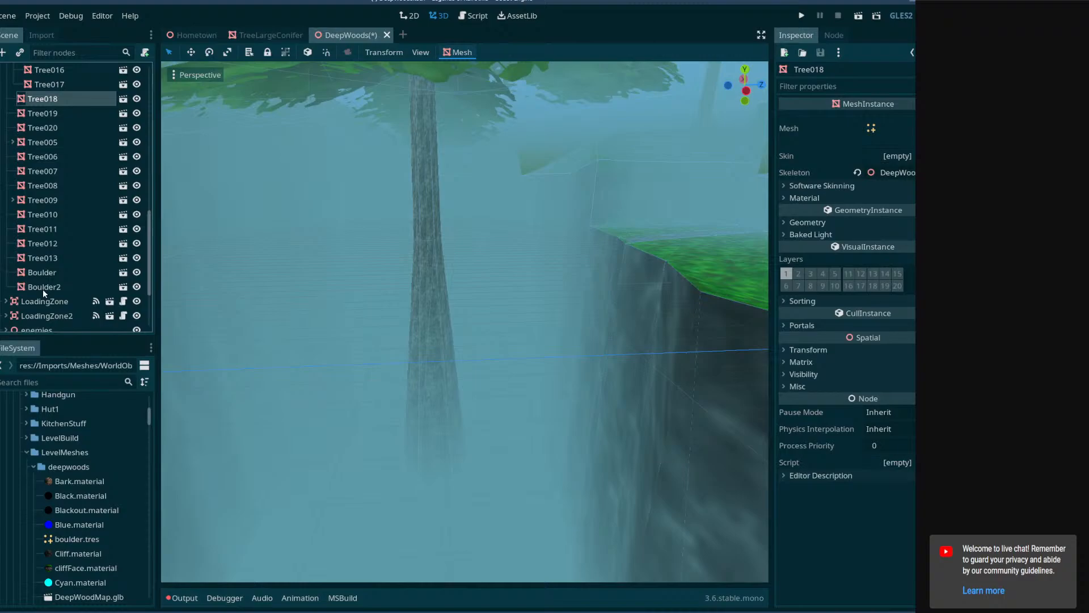
shift+click(40, 261)
drag(46, 263, 48, 166)
scroll(62, 229, down, 6)
scroll(47, 283, down, 1)
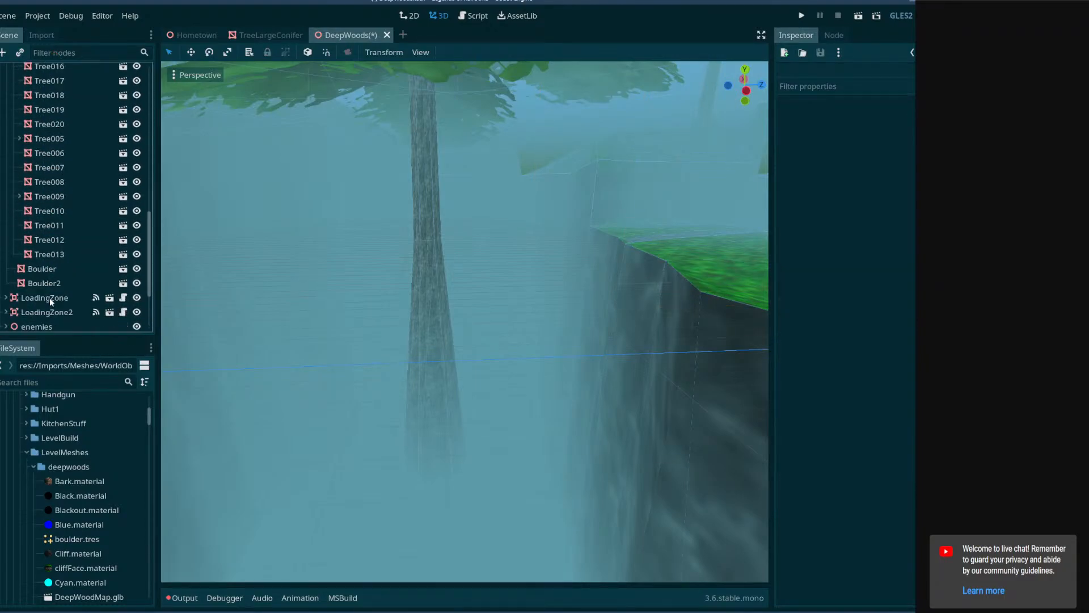
Move Boulder and Boulder2 into the boulders group.
click(46, 268)
shift+click(46, 281)
drag(46, 282, 43, 208)
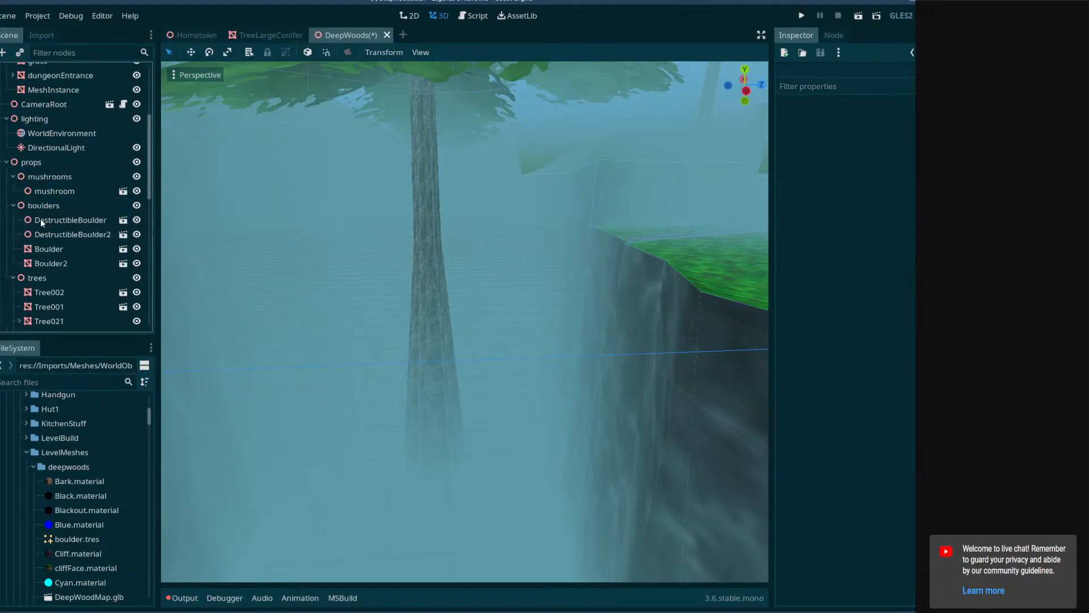
Collapse the trees, boulders and mushrooms groups under props and save the DeepWoods scene.
click(13, 278)
click(21, 206)
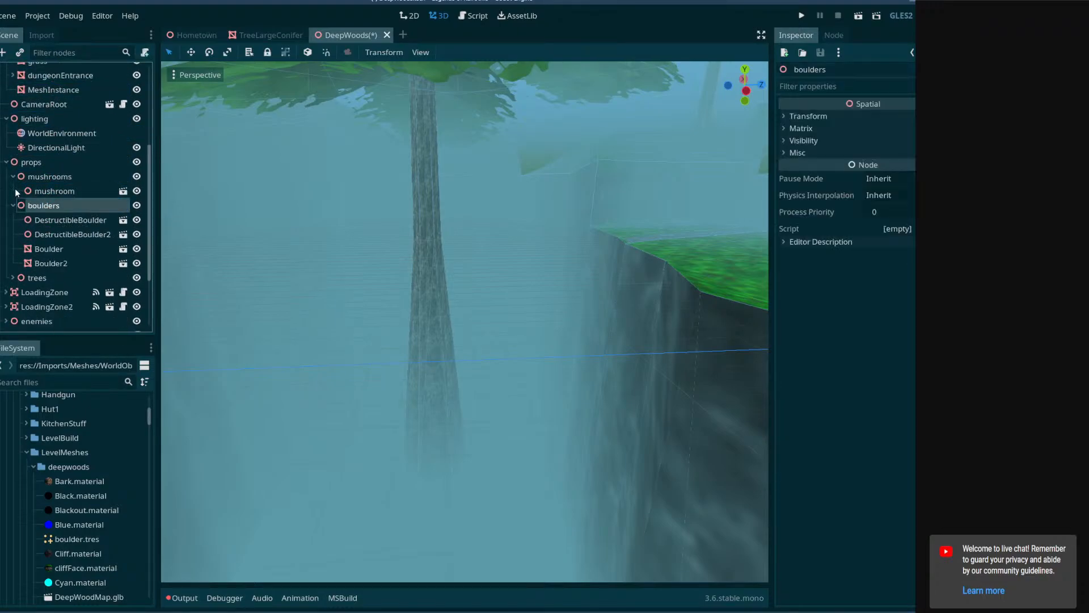
click(13, 206)
click(13, 178)
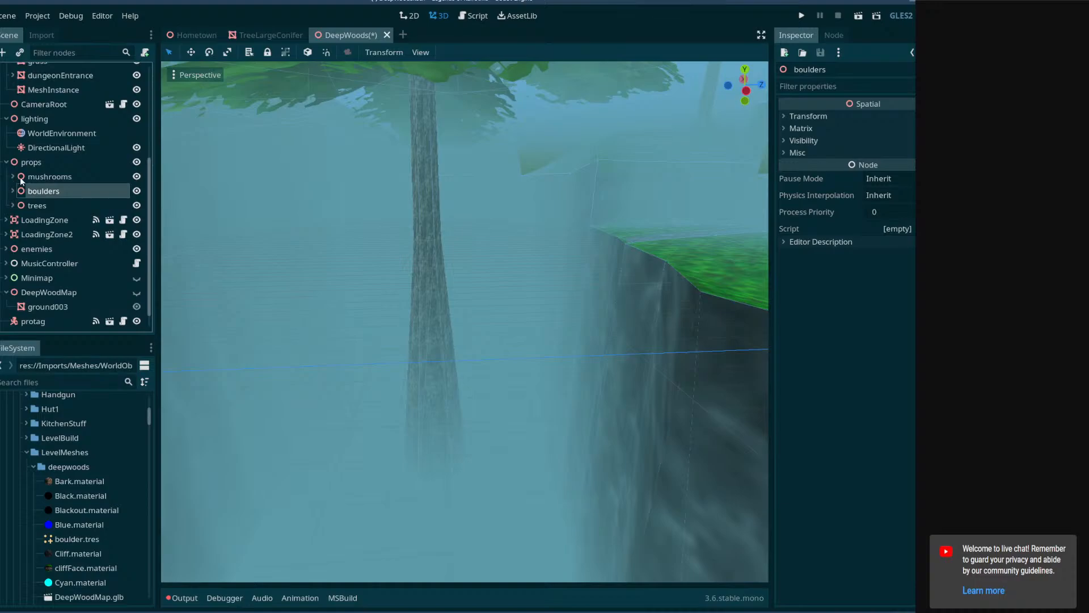
key(ctrl+s)
Add a Spatial node named bridge under props.
right_click(36, 163)
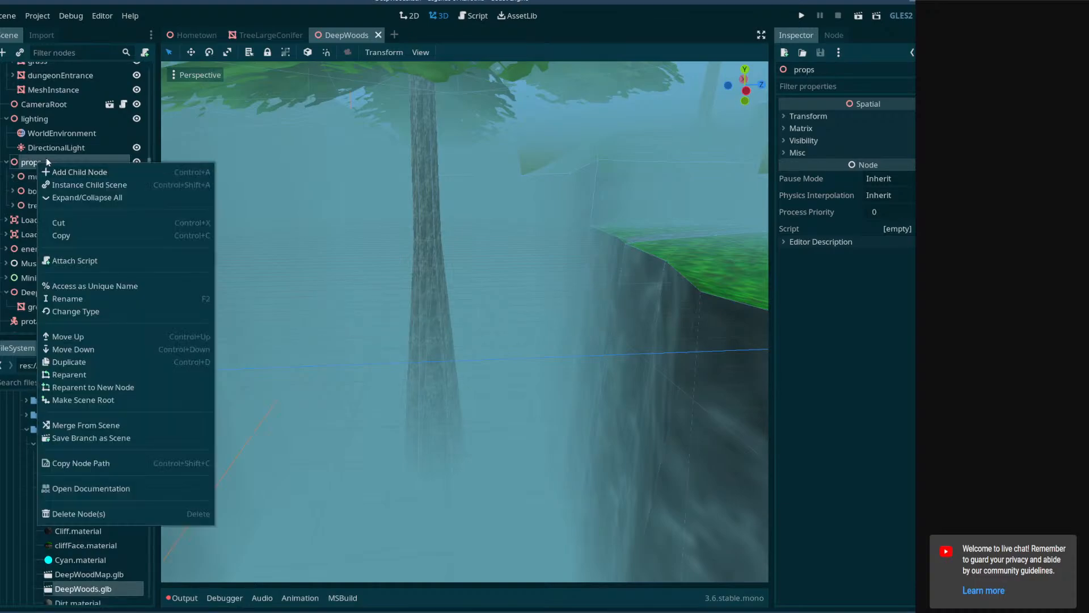
click(60, 169)
double_click(349, 188)
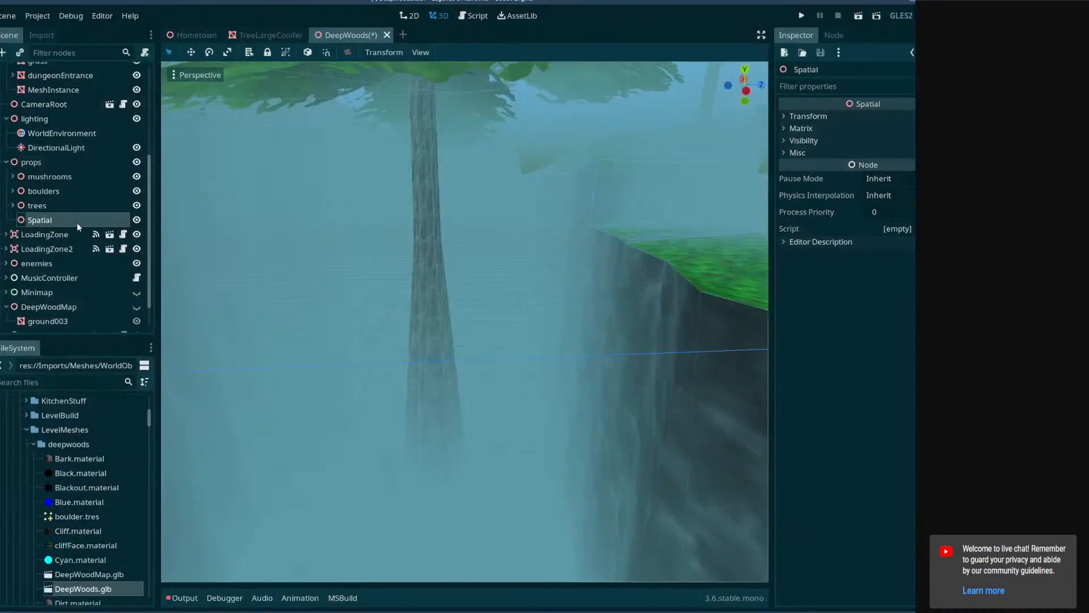
double_click(66, 222)
text(bridge)
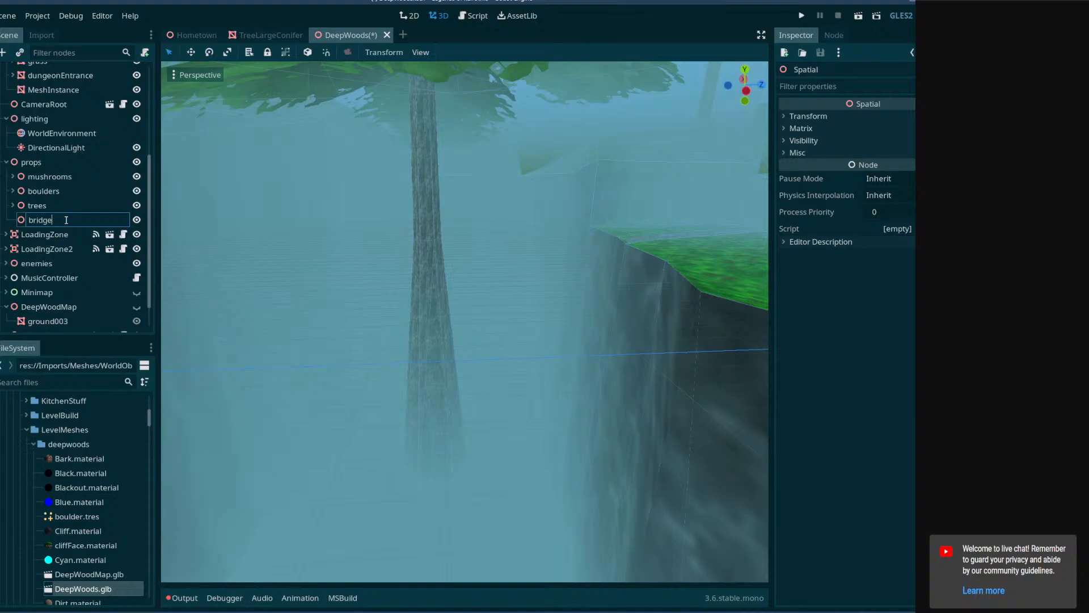
key(Return)
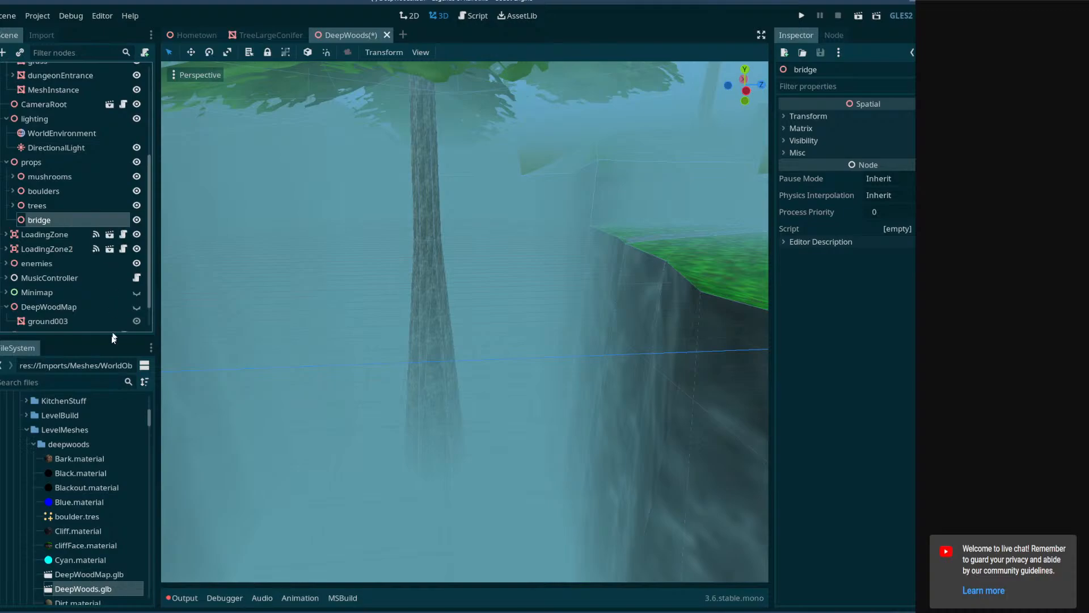
Look through the project's mesh folders, including WorldObjects, LevelBuild and its props folder, for a usable bridge asset.
scroll(129, 441, down, 6)
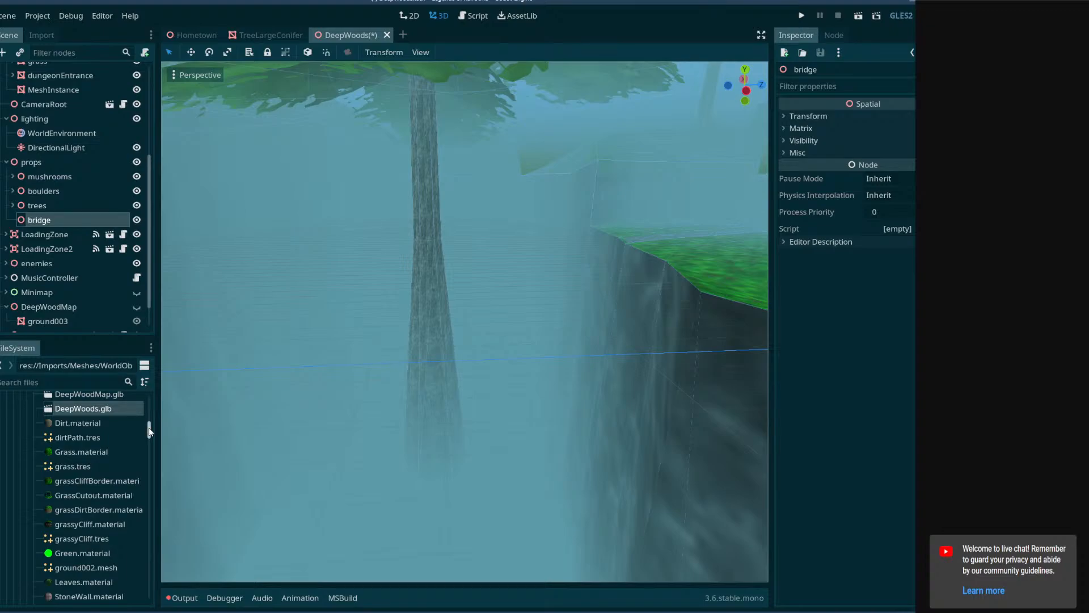
drag(150, 431, 141, 403)
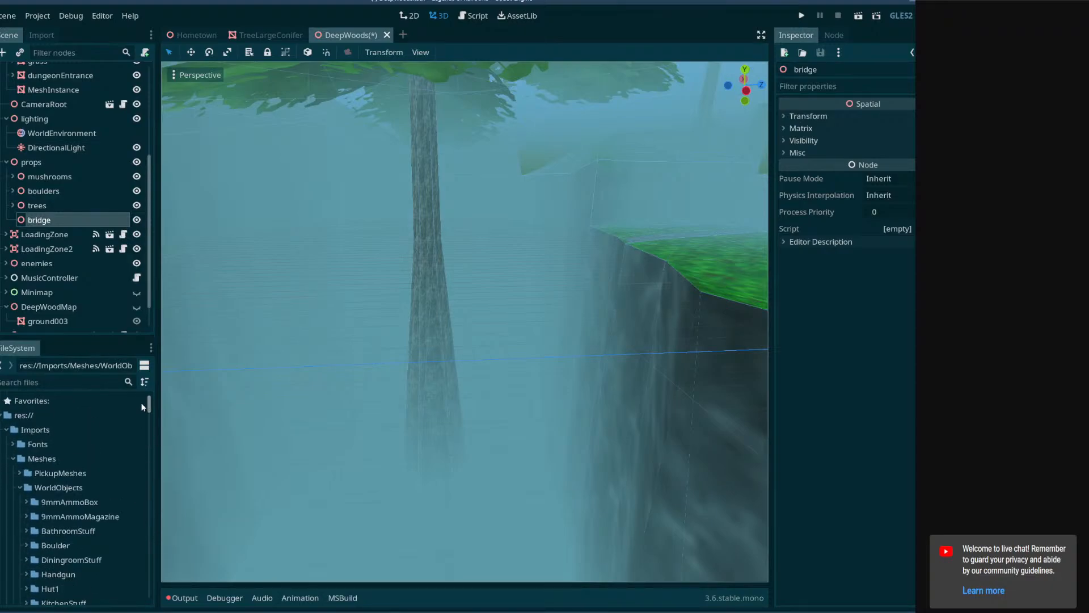
click(20, 487)
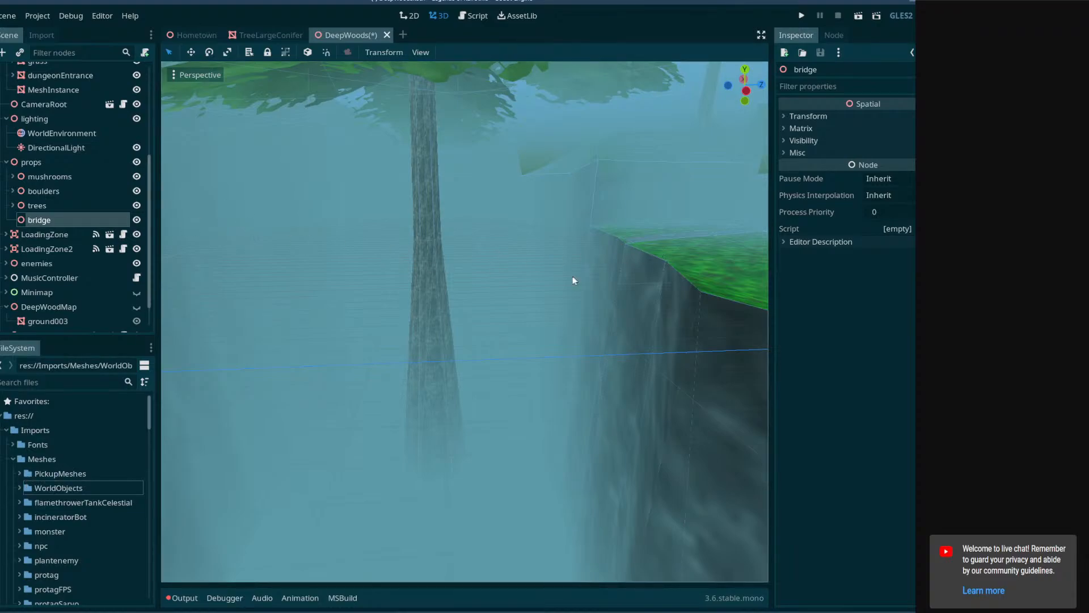
right_drag(448, 307, 364, 334)
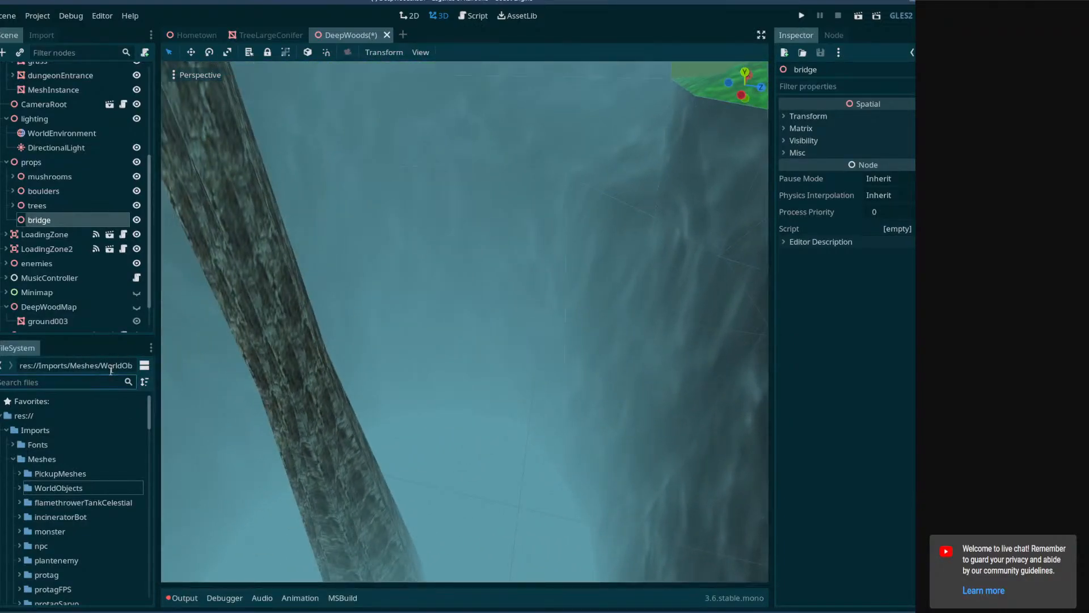
scroll(45, 454, down, 3)
scroll(42, 465, down, 6)
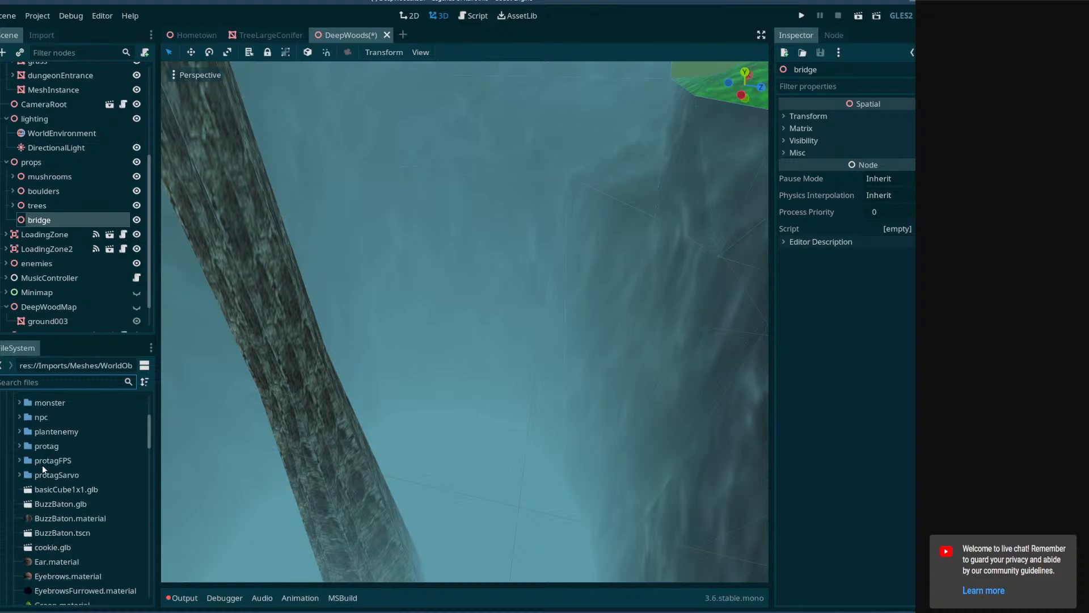
scroll(42, 465, up, 10)
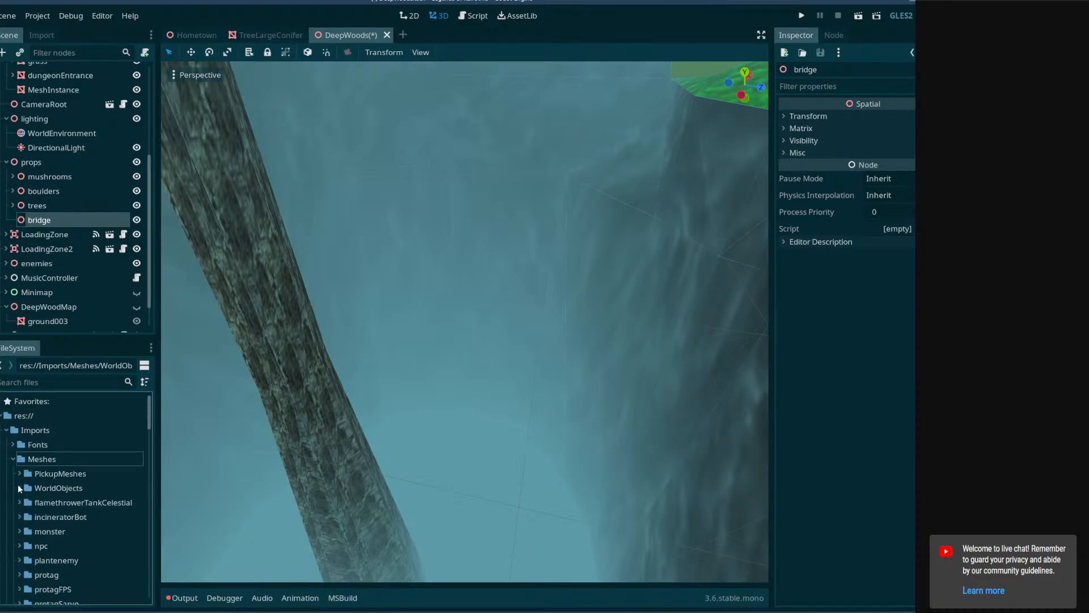
click(19, 487)
scroll(21, 486, down, 3)
scroll(32, 479, down, 2)
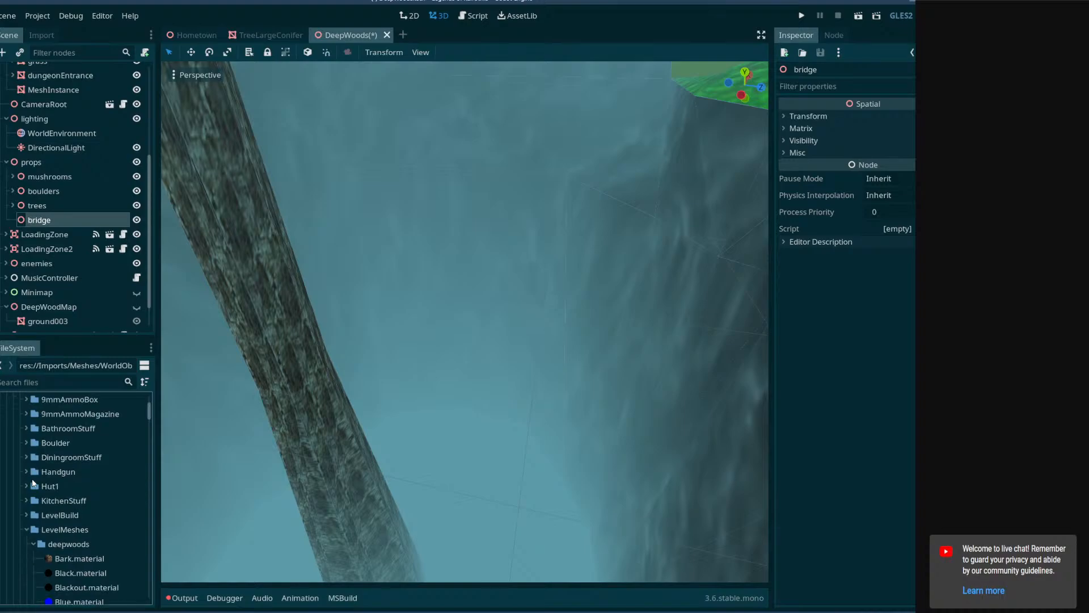
click(27, 484)
scroll(30, 487, down, 1)
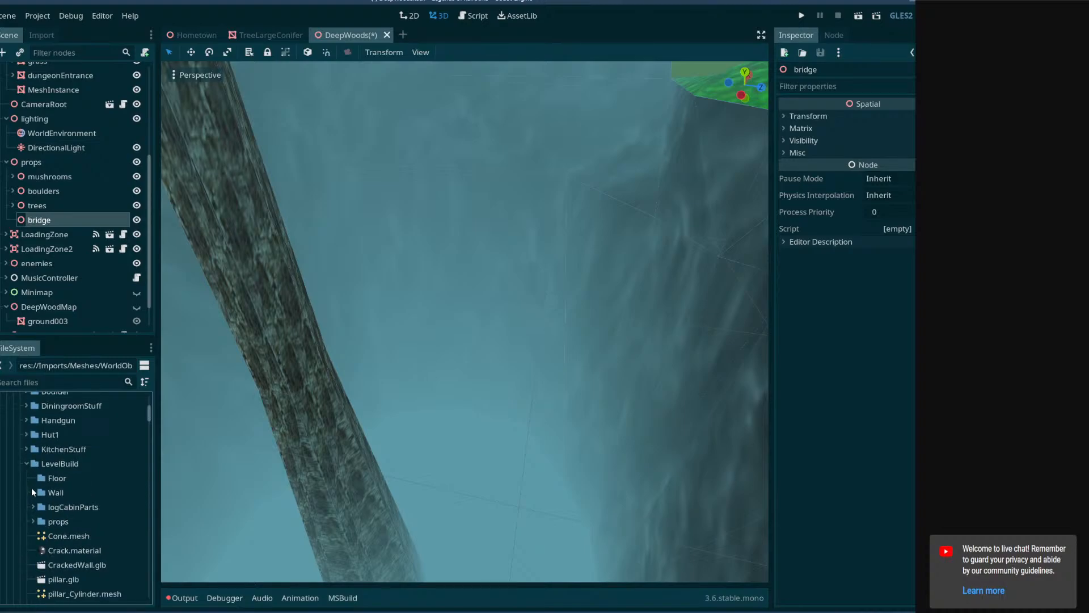
click(33, 521)
scroll(33, 521, down, 1)
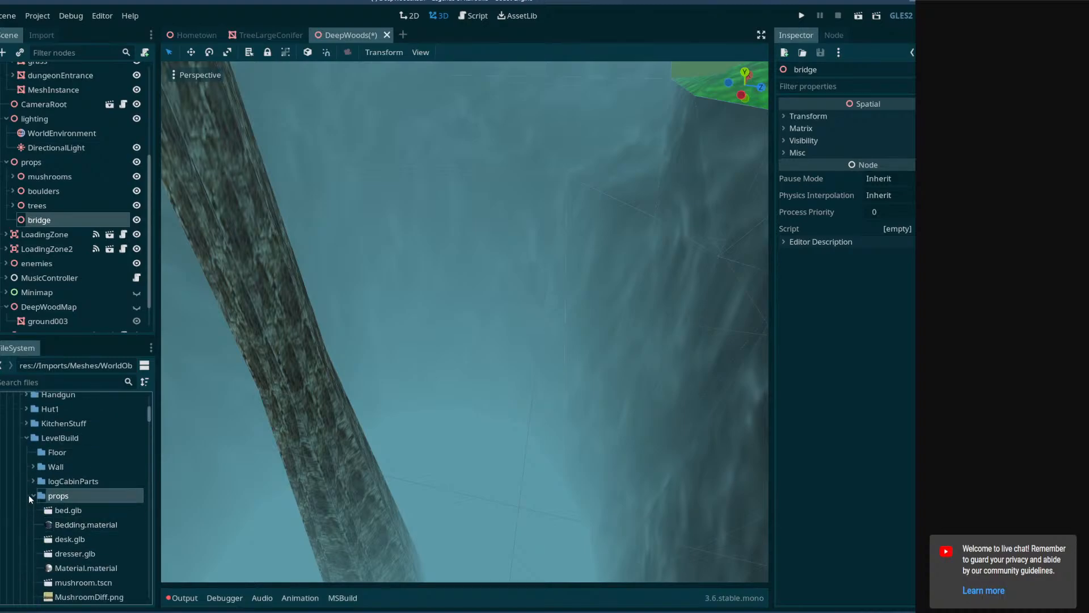
scroll(32, 485, down, 10)
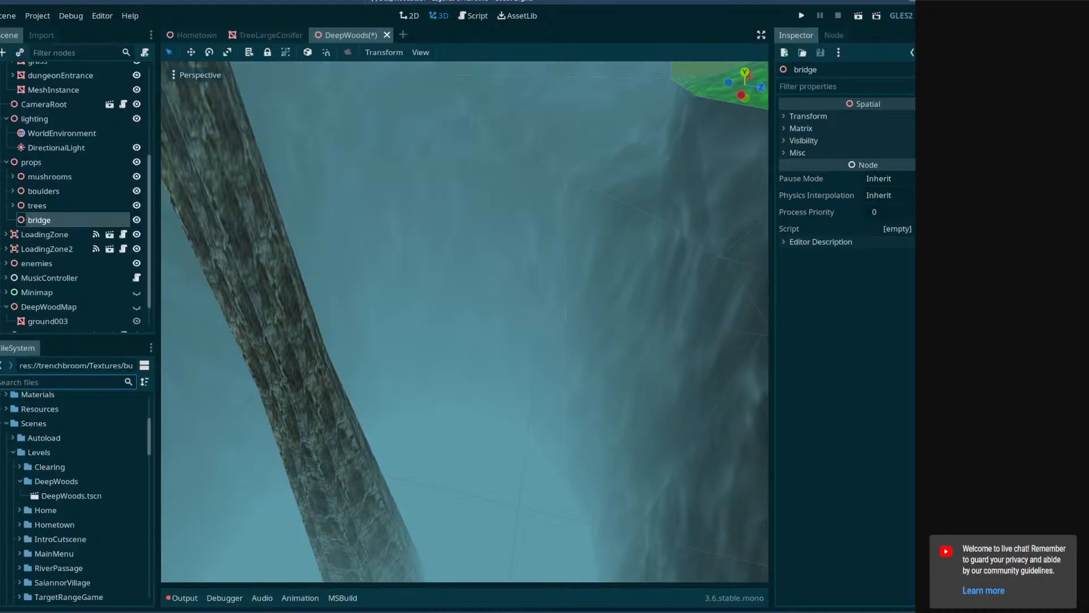
Switch to OBS to check the stream's status, and return to Godot.
key(alt+Tab)
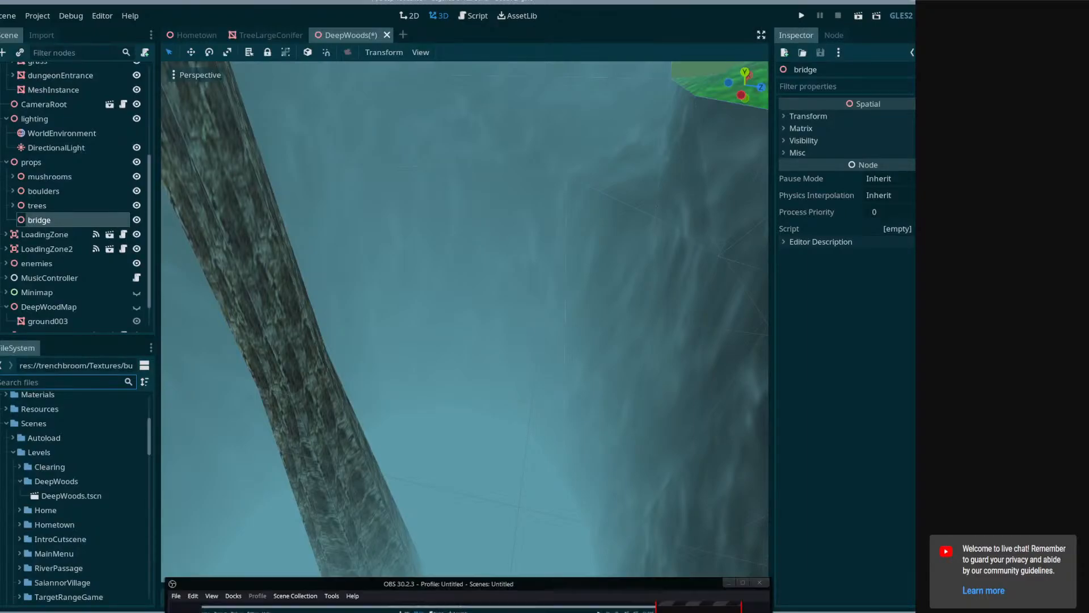
drag(571, 584, 622, 66)
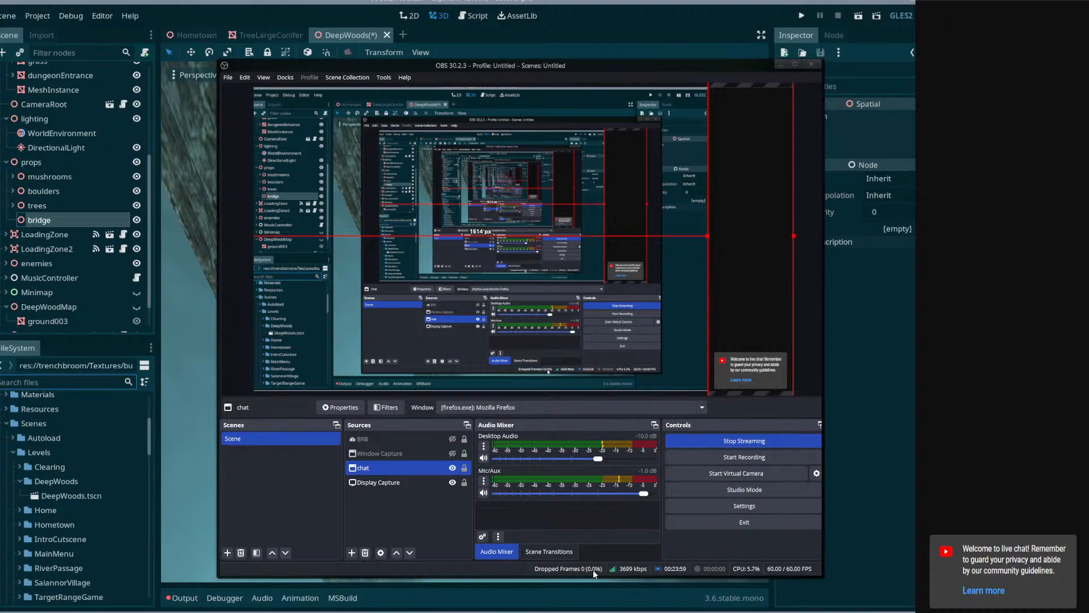
mouse_move(94, 595)
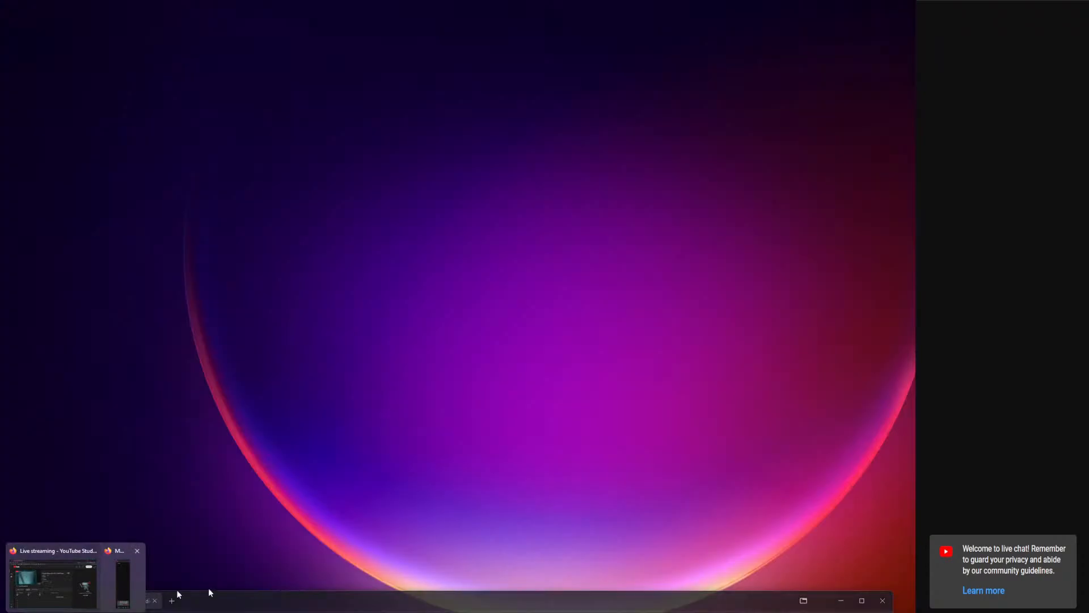
key(alt+Tab)
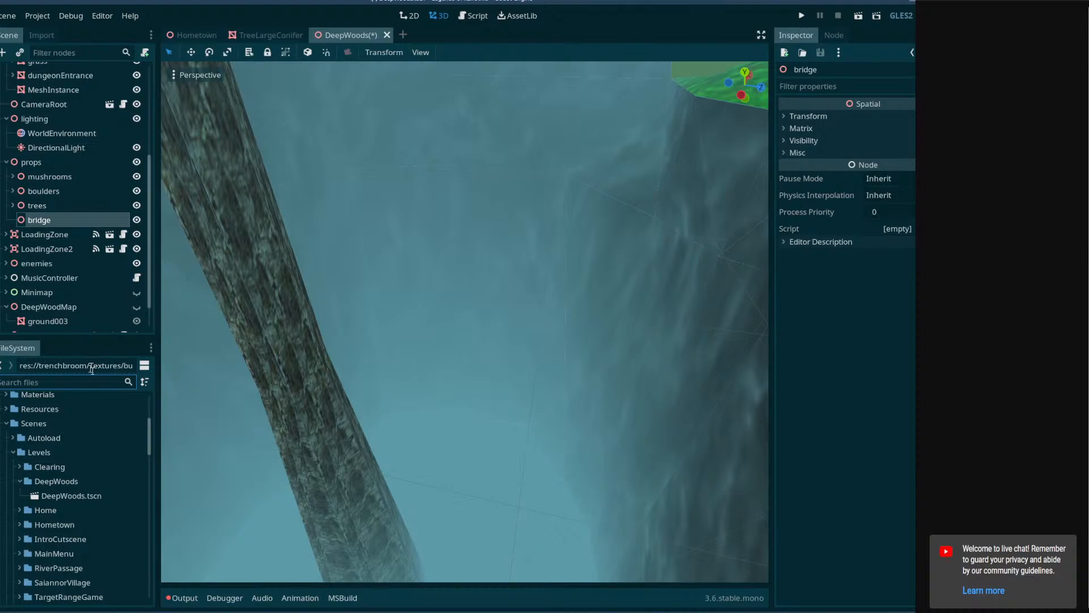
Save the DeepWoods scene with the new bridge group.
right_drag(217, 388, 323, 317)
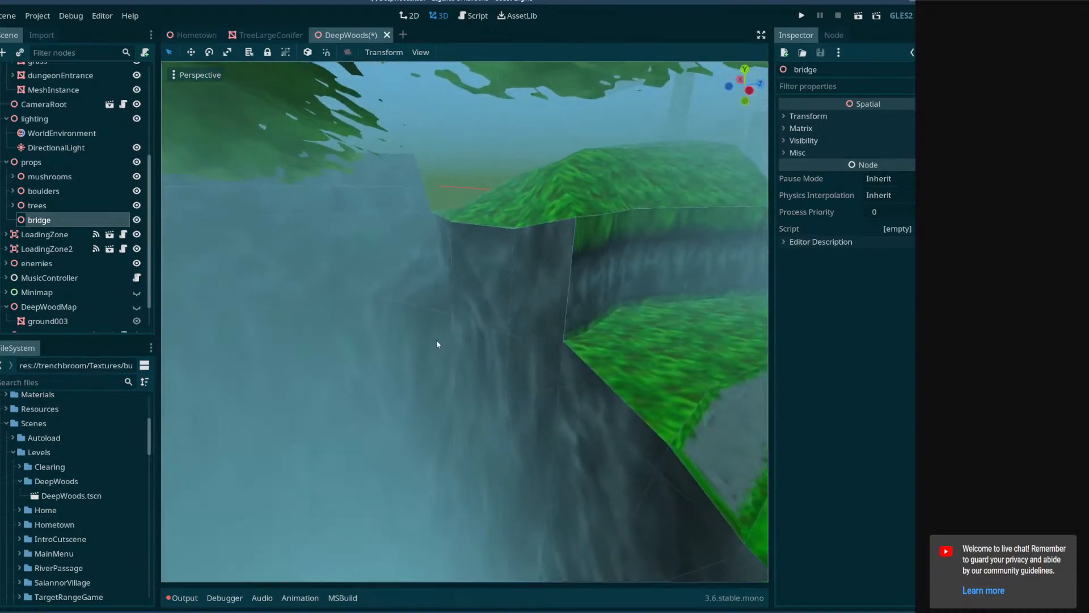
right_drag(458, 341, 478, 316)
key(w)
key(w)
key(s)
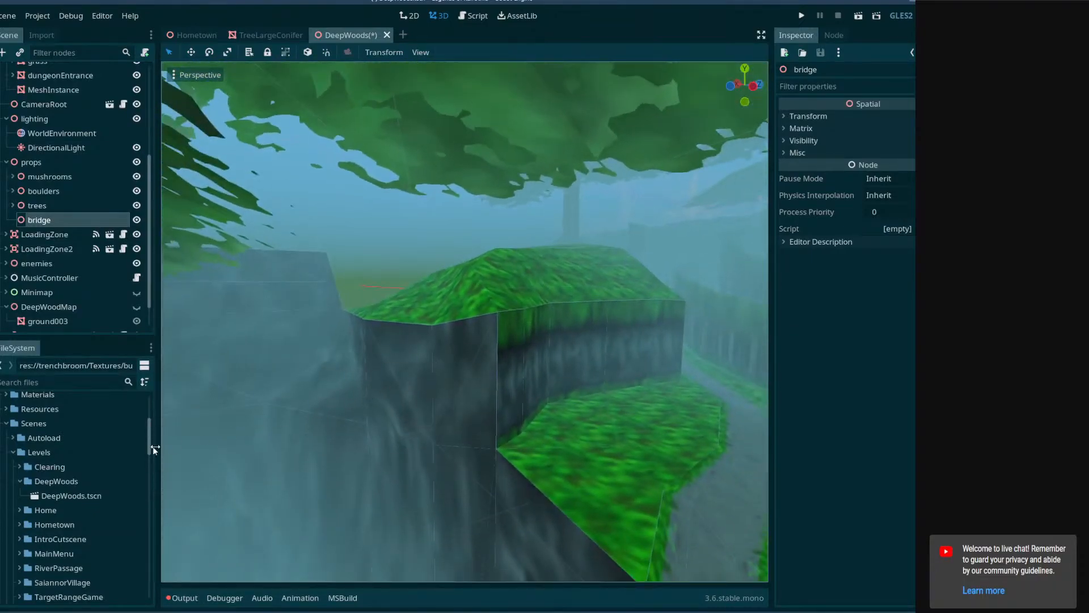
scroll(73, 475, up, 5)
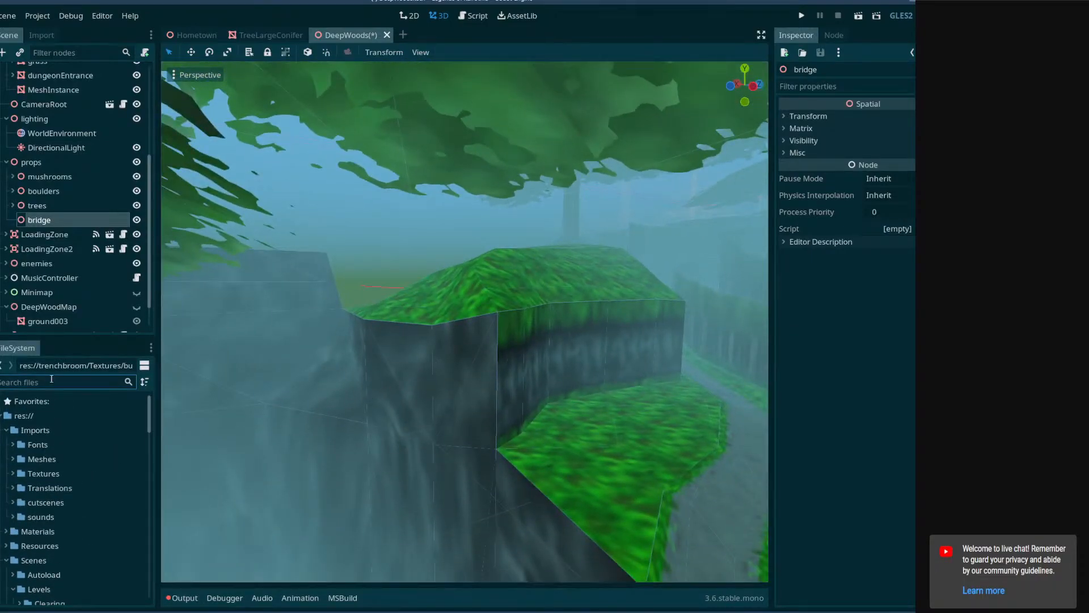
key(ctrl+s)
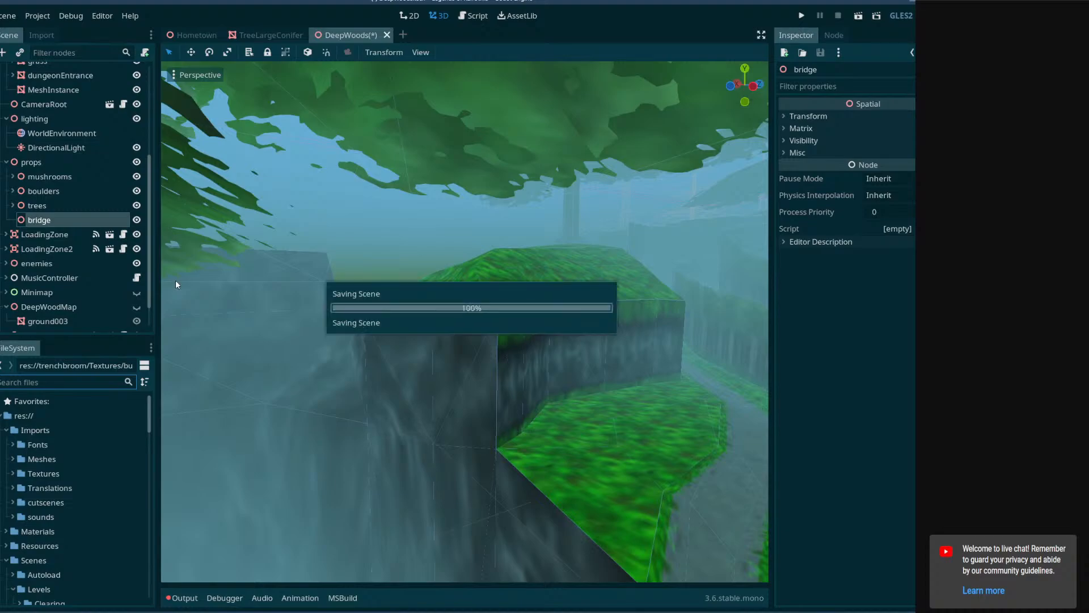
In the Hometown scene, locate the bridgeEven mesh in the obstacleCourse group and open its mesh resource options.
click(267, 34)
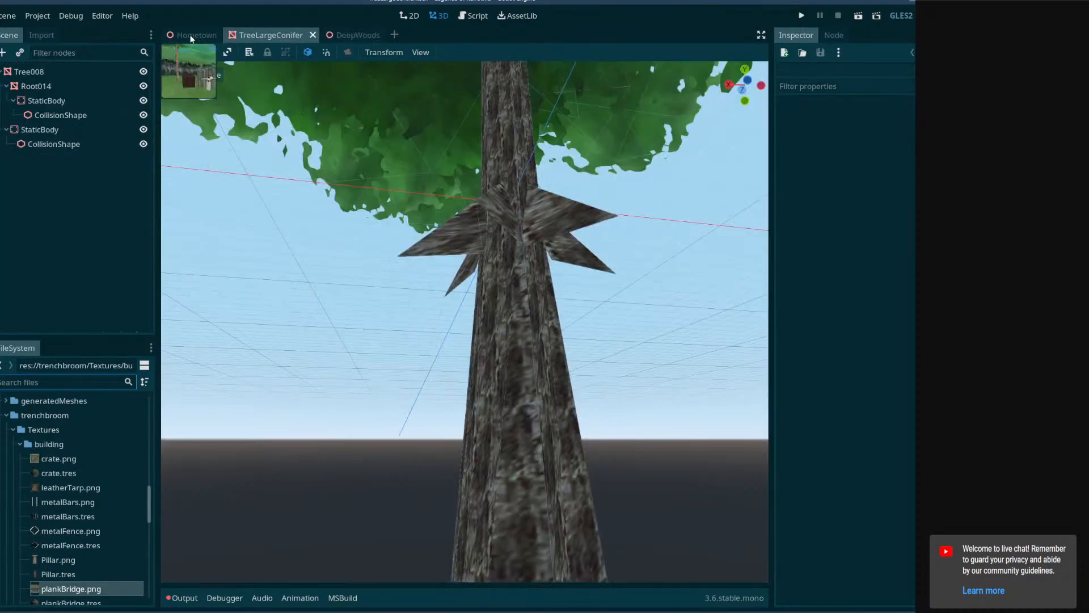
click(192, 38)
key(w)
right_drag(387, 315, 224, 375)
key(w)
click(432, 267)
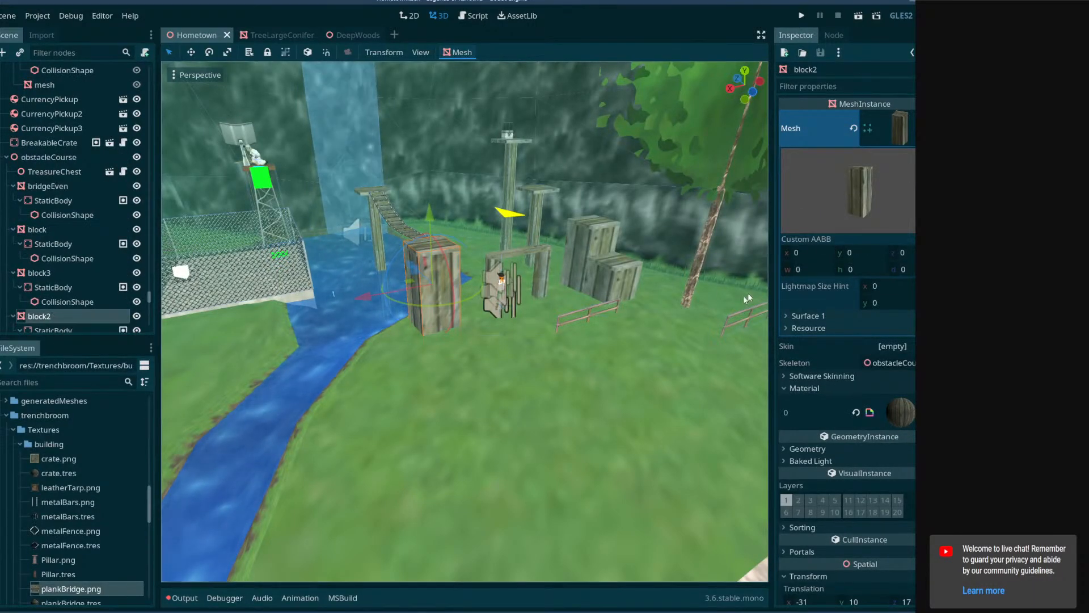
click(48, 157)
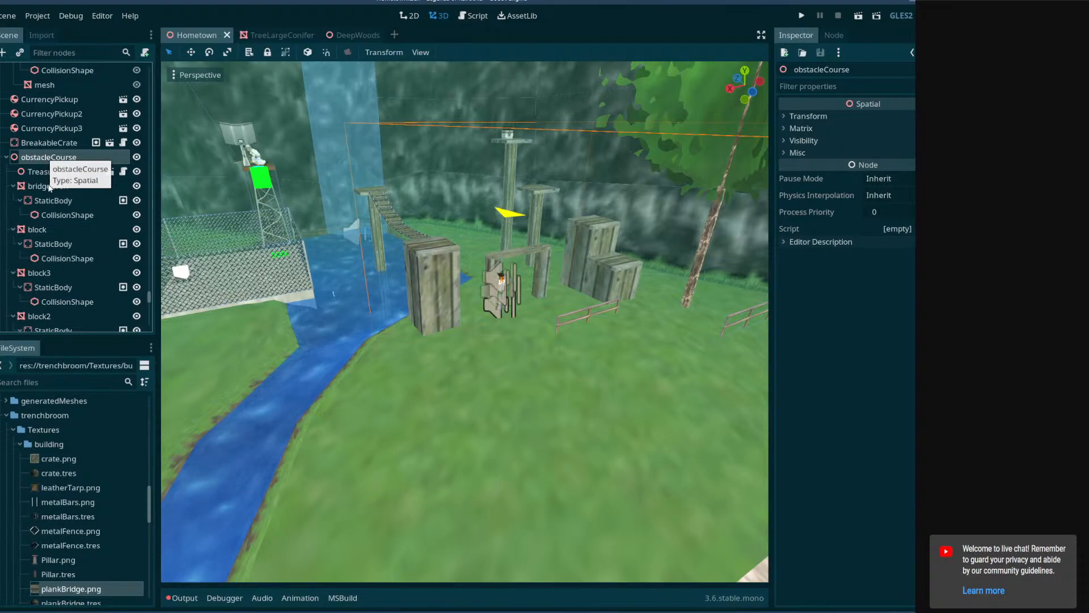
click(48, 187)
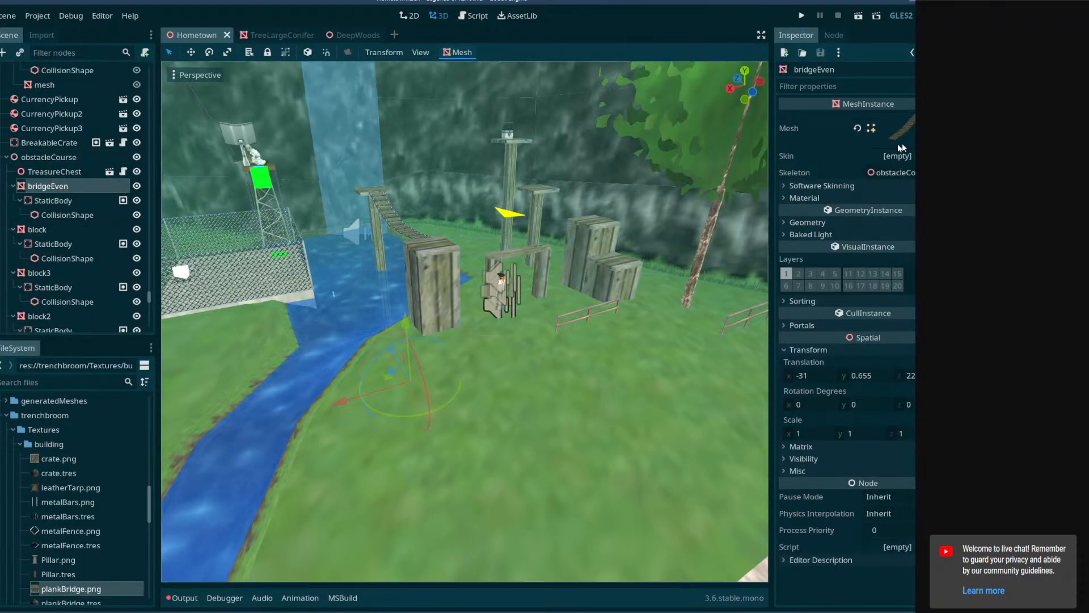
click(942, 129)
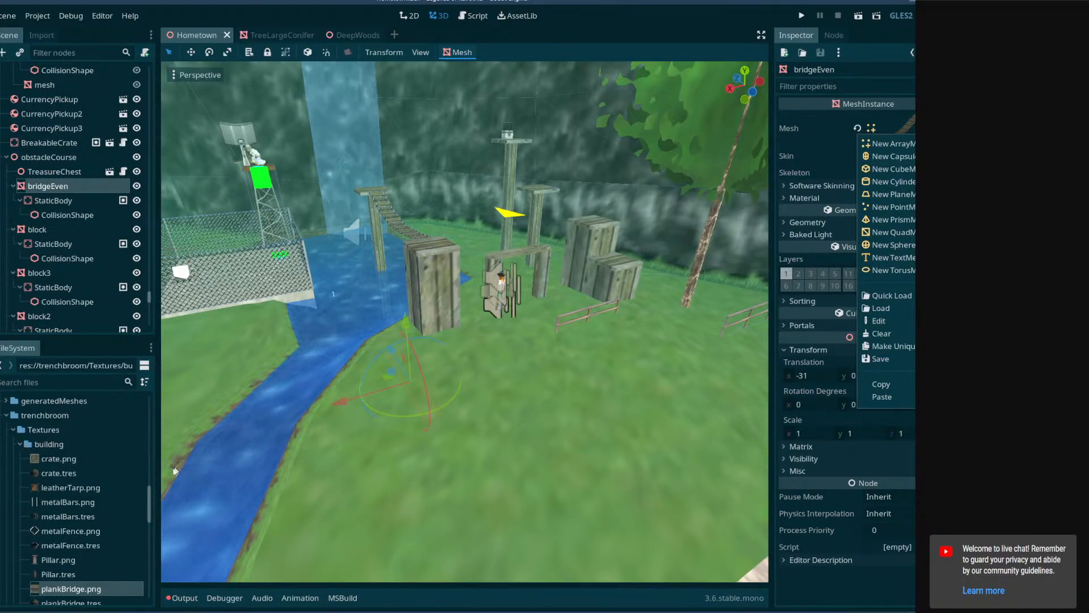
Examine the plank bridge and its wooden platforms in the Hometown obstacle course from several angles.
drag(150, 491, 151, 383)
key(w)
right_drag(627, 312, 627, 312)
right_drag(397, 340, 373, 332)
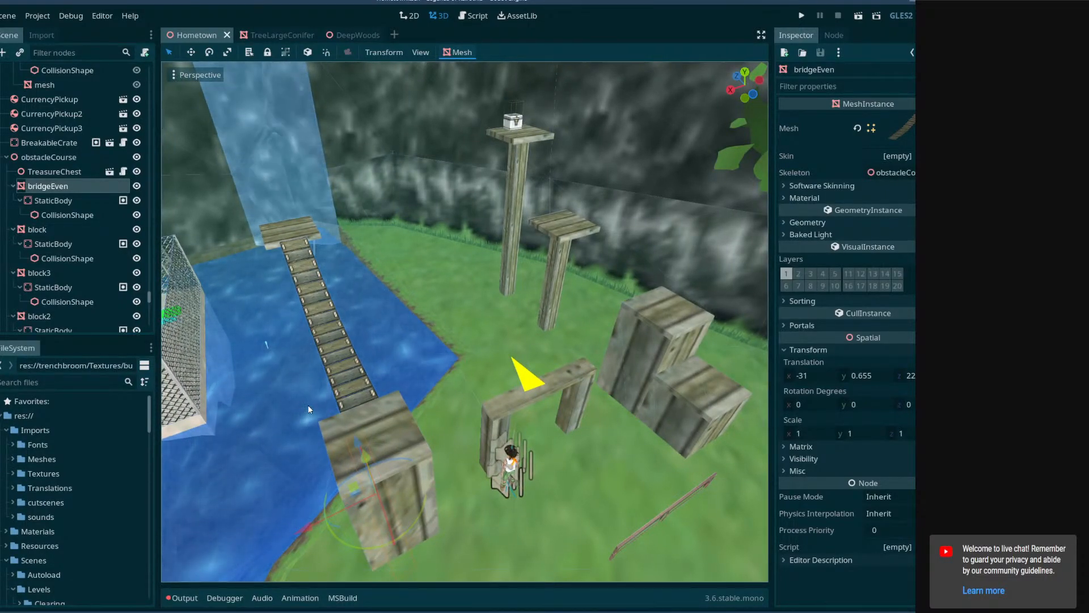
right_drag(333, 409, 376, 424)
middle_drag(376, 424, 436, 424)
right_drag(436, 424, 381, 406)
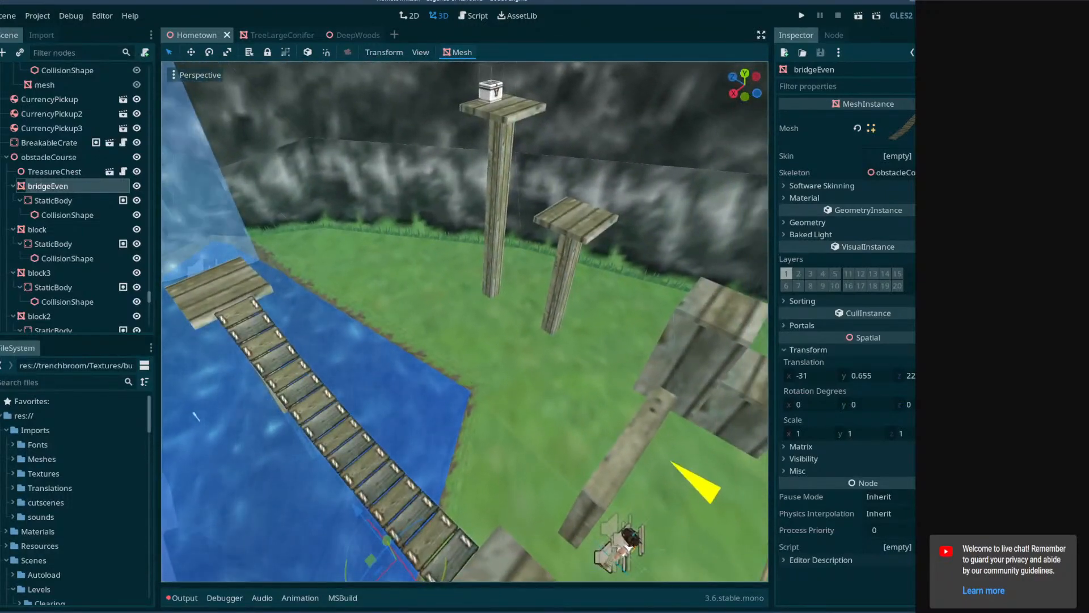
Switch to Blender and open SalannorVillage.blend from the level geometry folder.
mouse_move(174, 611)
click(175, 576)
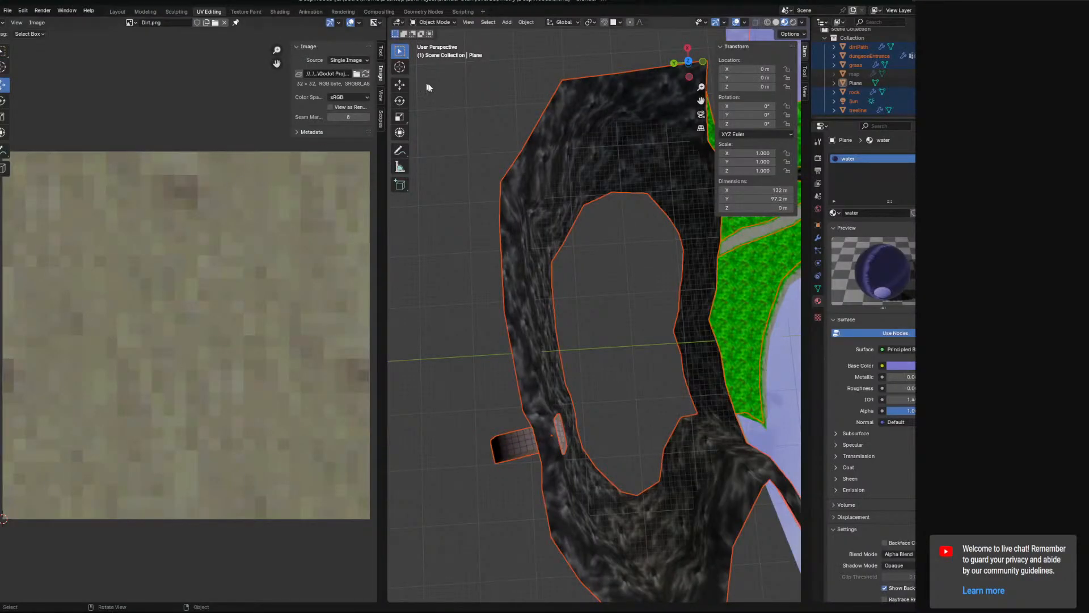
click(5, 13)
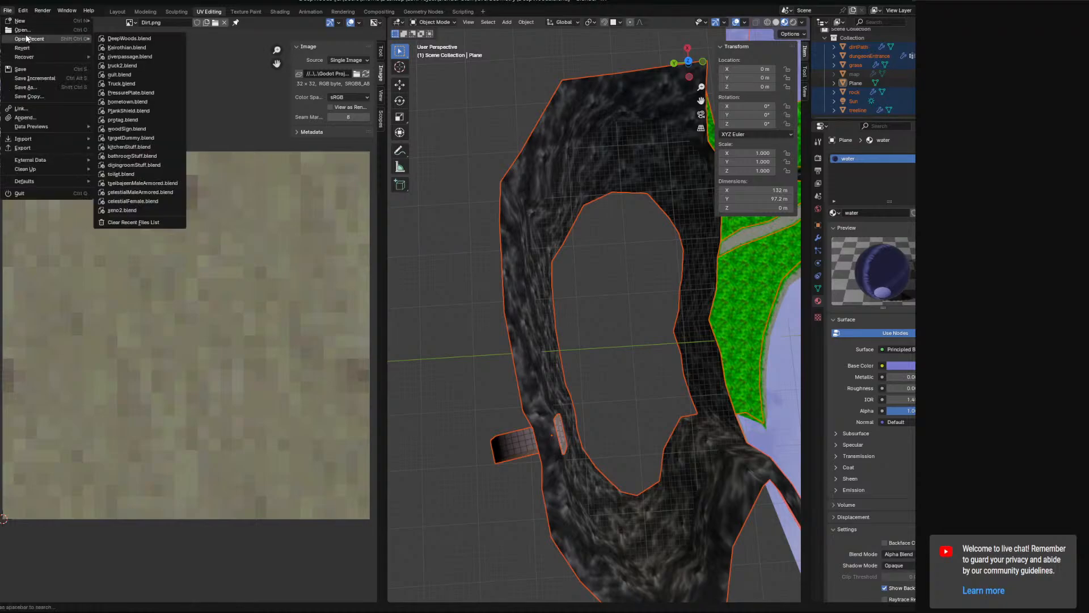
mouse_move(47, 40)
click(45, 29)
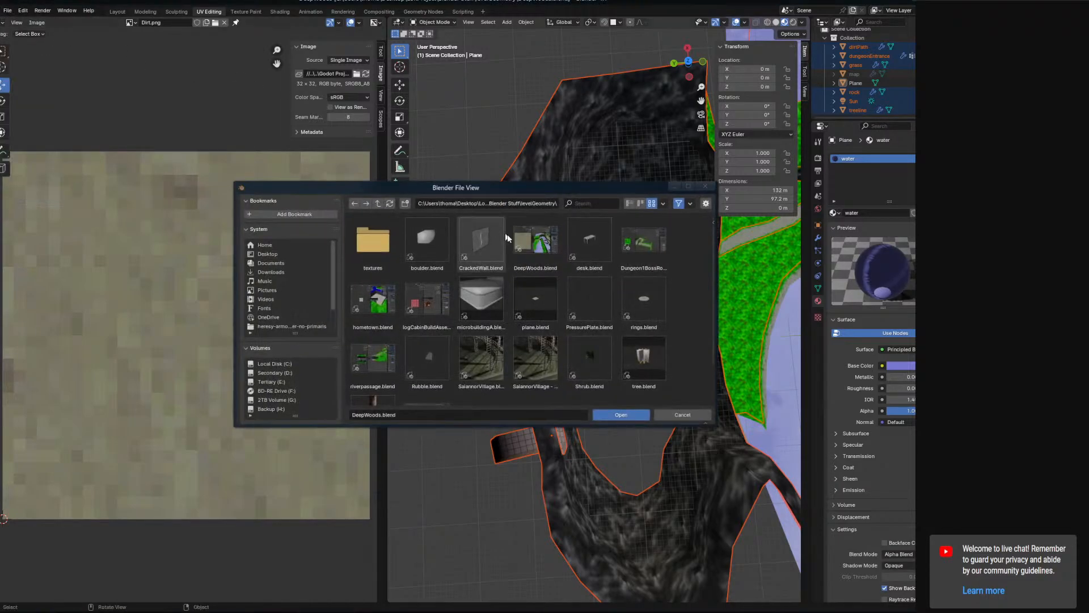
click(489, 367)
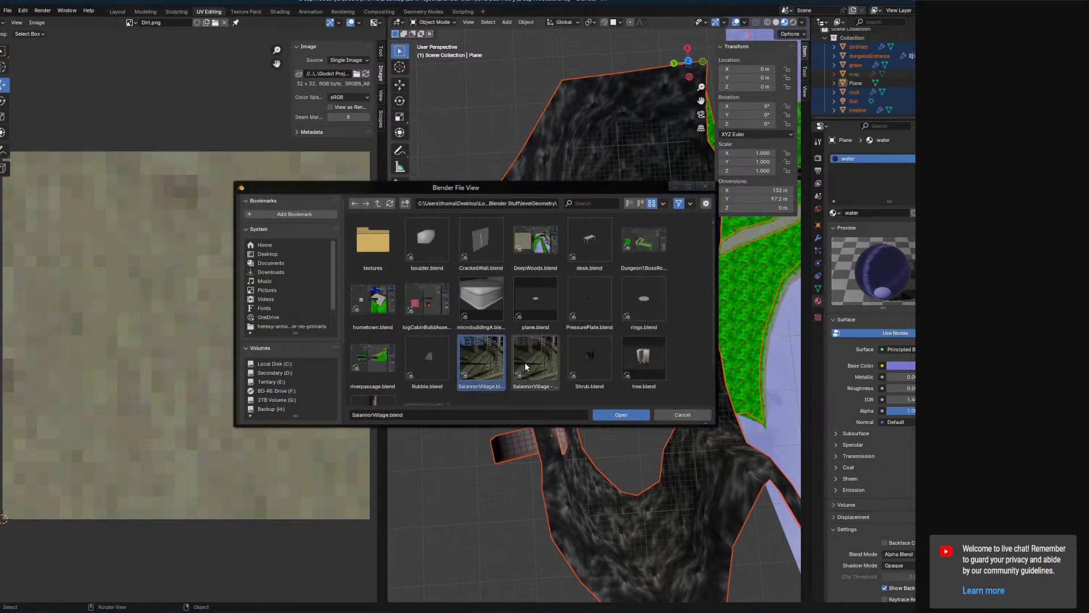
click(526, 362)
click(489, 363)
click(607, 414)
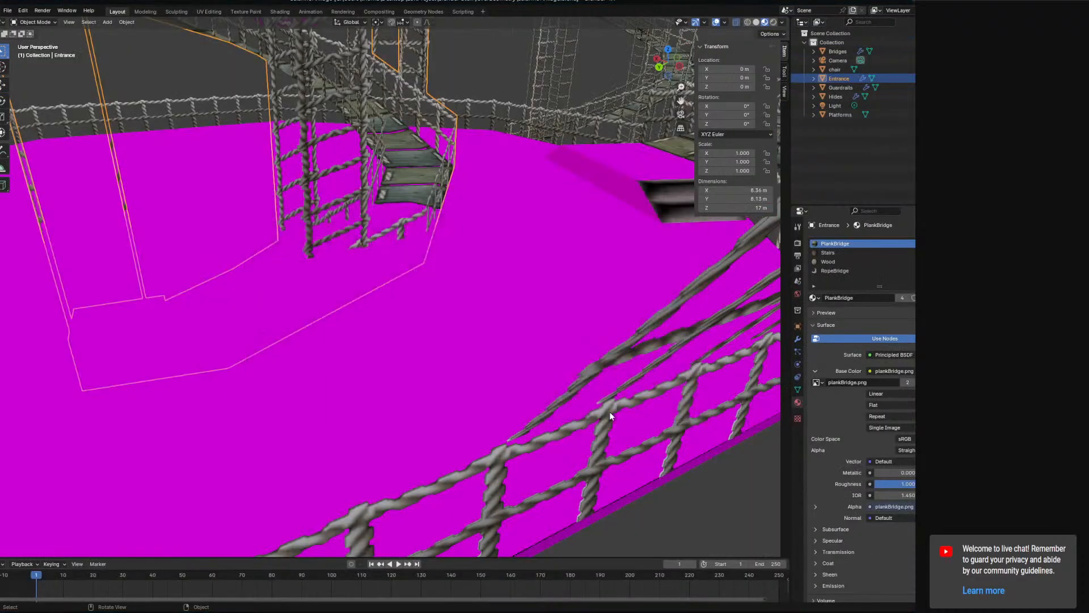
Select the Platforms object with the missing magenta texture and make its Wood material active.
scroll(458, 236, down, 5)
middle_drag(459, 236, 442, 294)
scroll(385, 225, up, 5)
click(472, 232)
scroll(472, 233, down, 8)
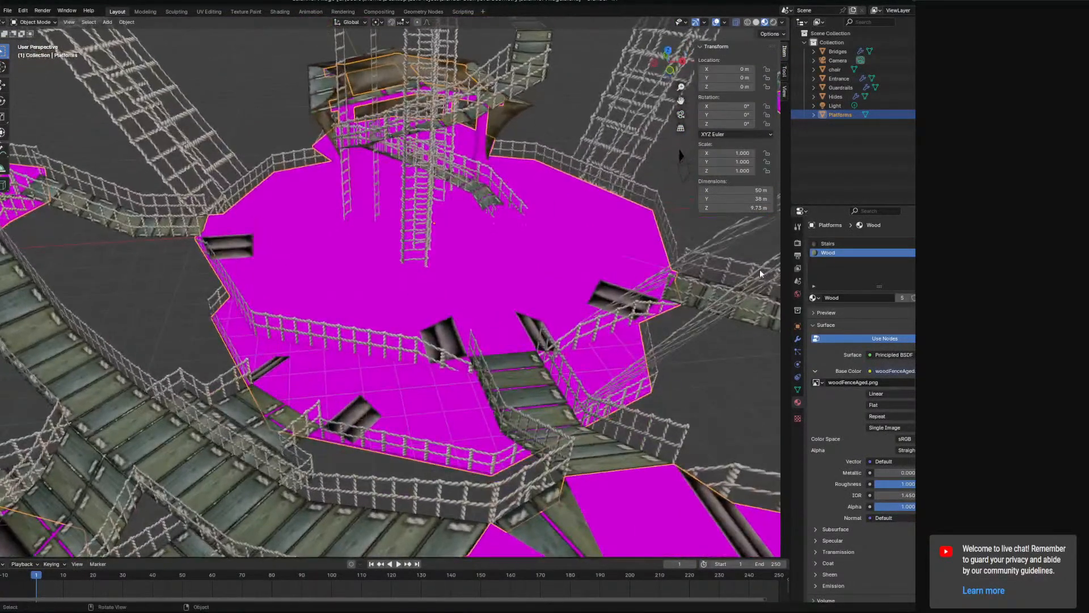
click(828, 245)
click(836, 253)
Check the file's loaded images for texture painting, comparing plankBridge.png with the missing woodFenceAged.png.
click(814, 384)
click(815, 382)
click(815, 382)
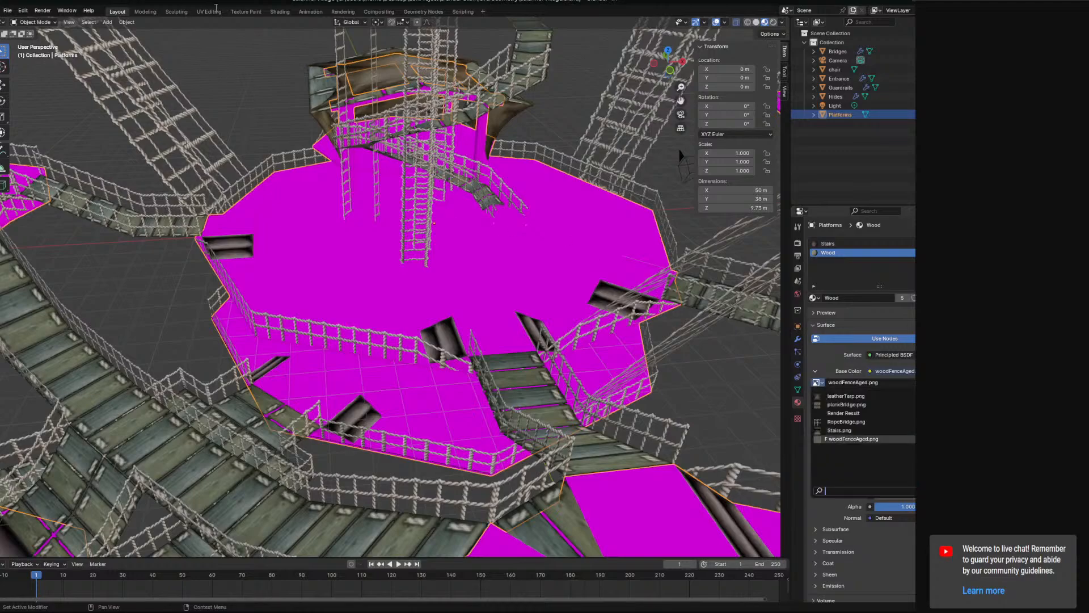
click(245, 11)
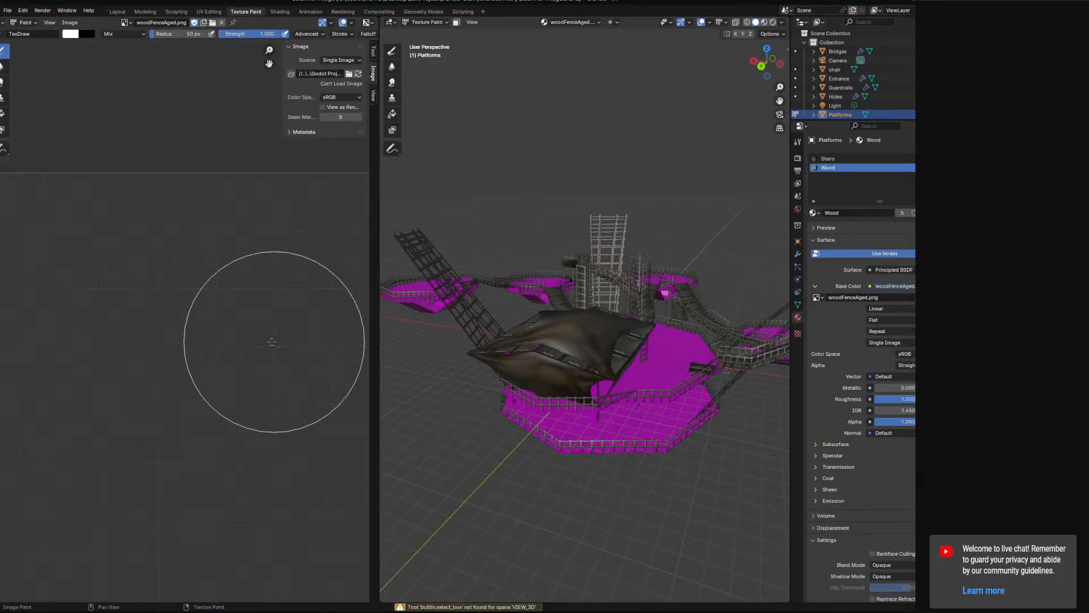
scroll(255, 334, down, 4)
click(124, 26)
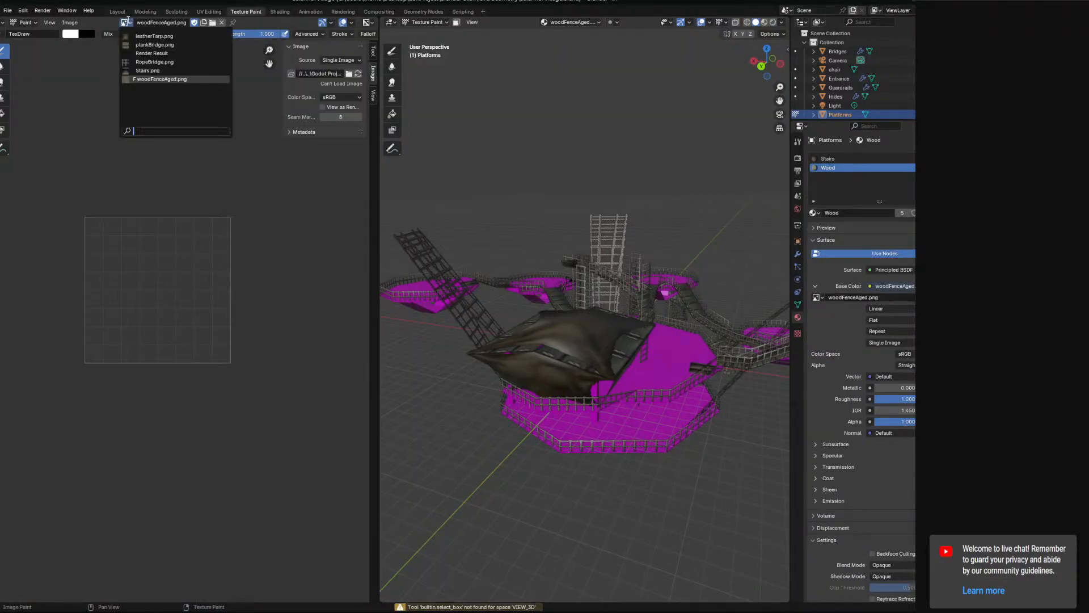
click(144, 42)
click(121, 25)
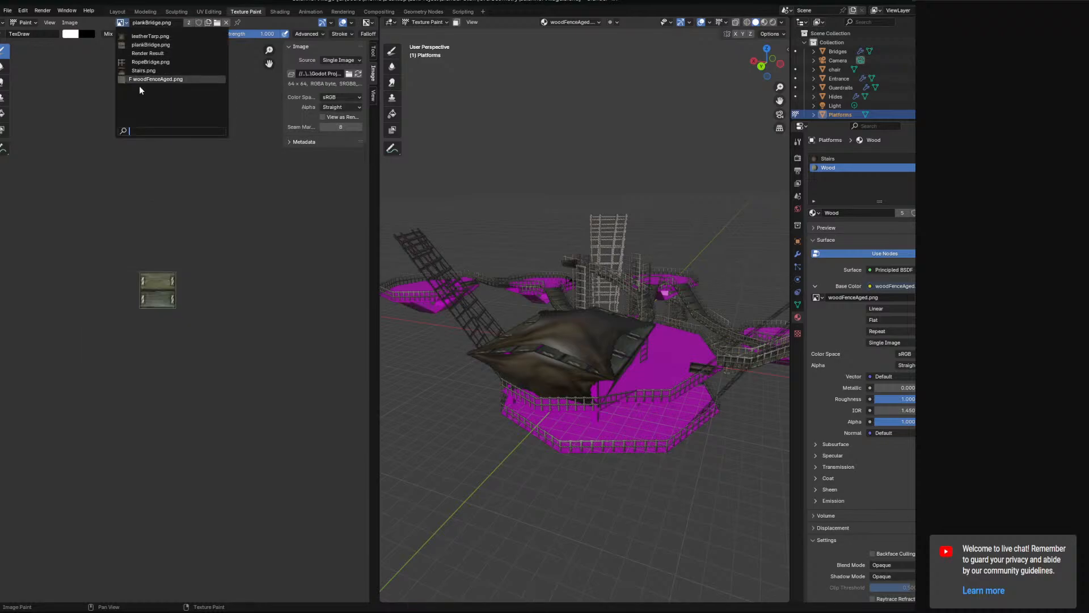
click(151, 77)
Relink the missing woodFenceAged.png image to woodPlanks1.png in the wood textures folder.
click(349, 74)
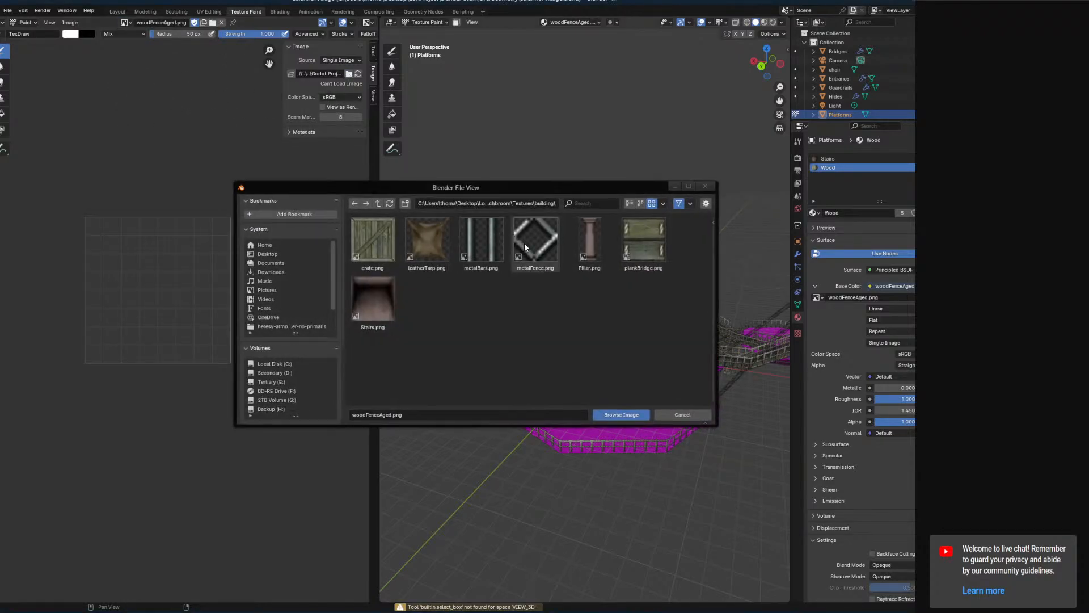
click(377, 203)
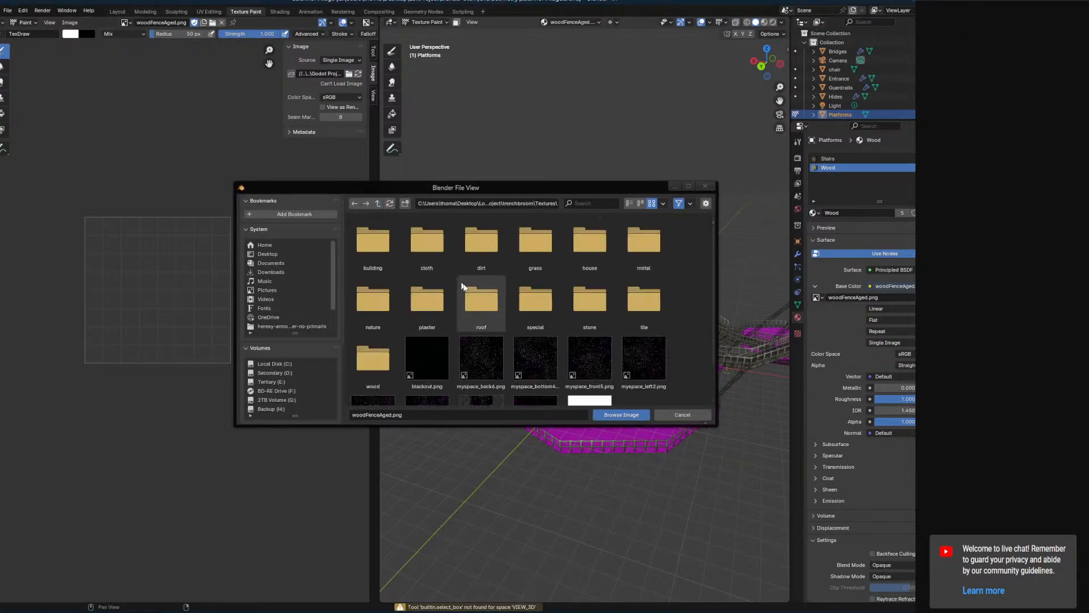
scroll(465, 289, down, 1)
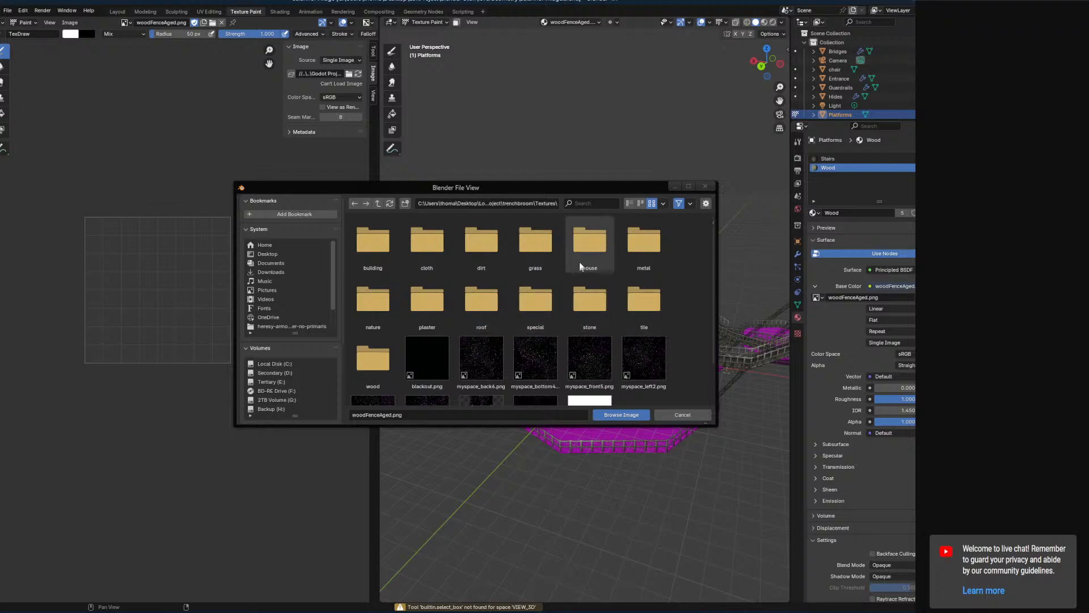
double_click(370, 369)
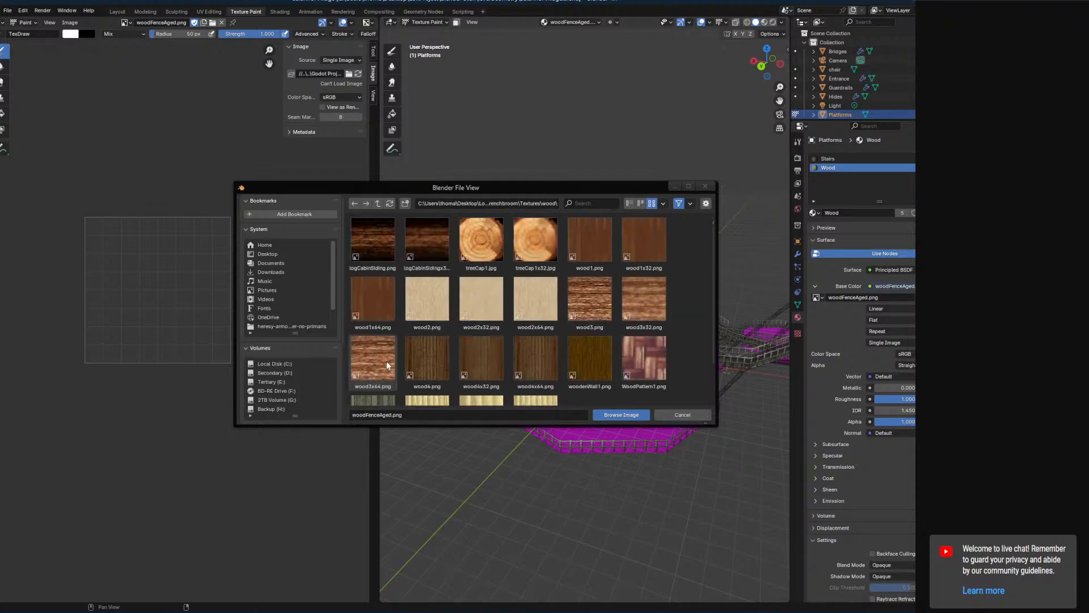
scroll(388, 364, down, 2)
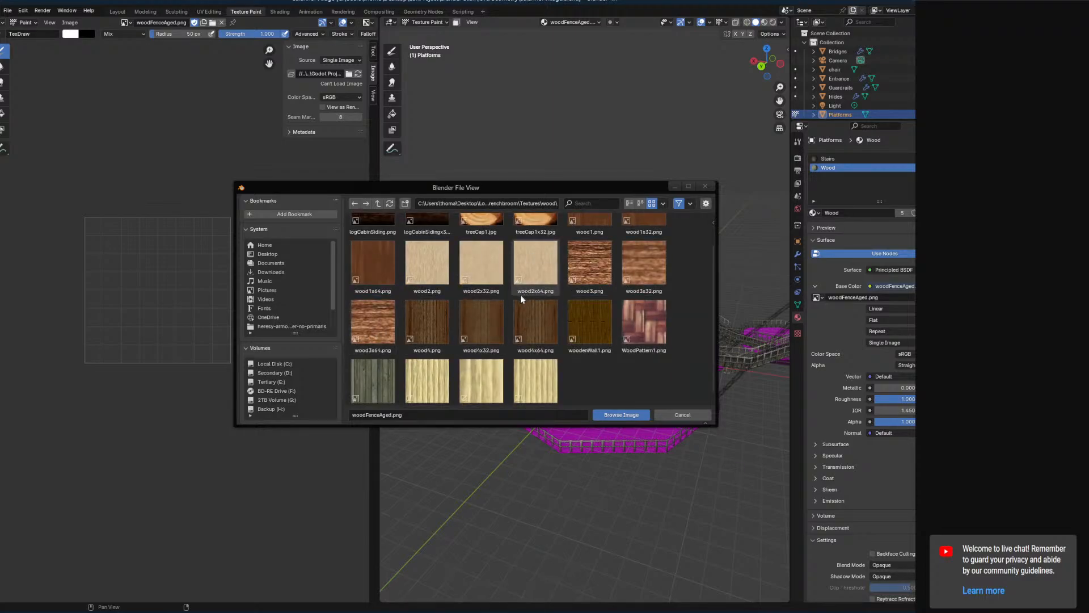
click(613, 415)
middle_drag(624, 366, 519, 312)
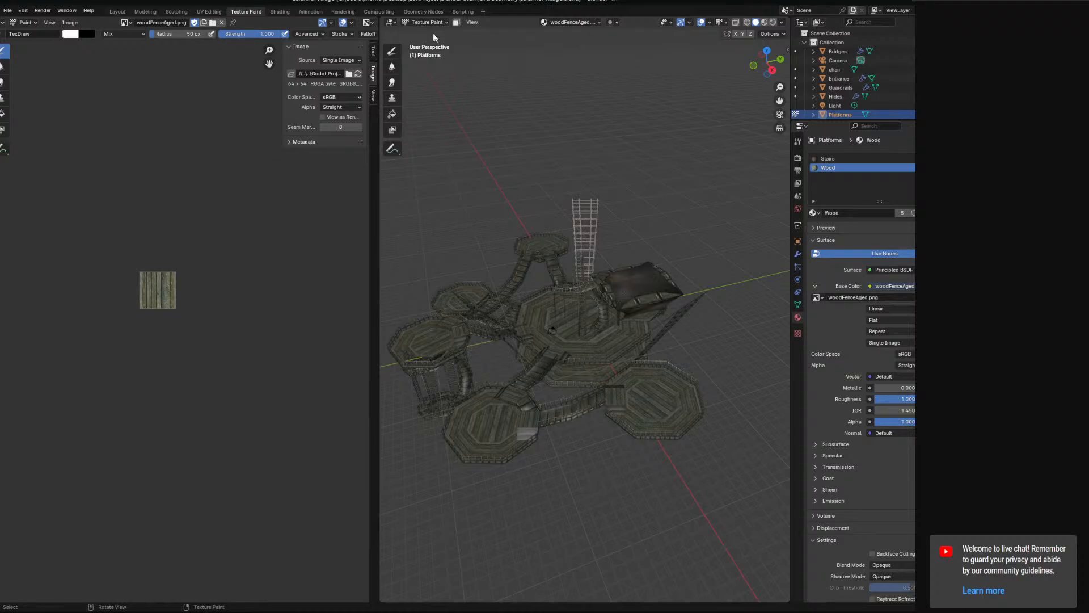
Delete the Entrance object from the middle of the village and save the file.
click(136, 13)
scroll(451, 272, down, 6)
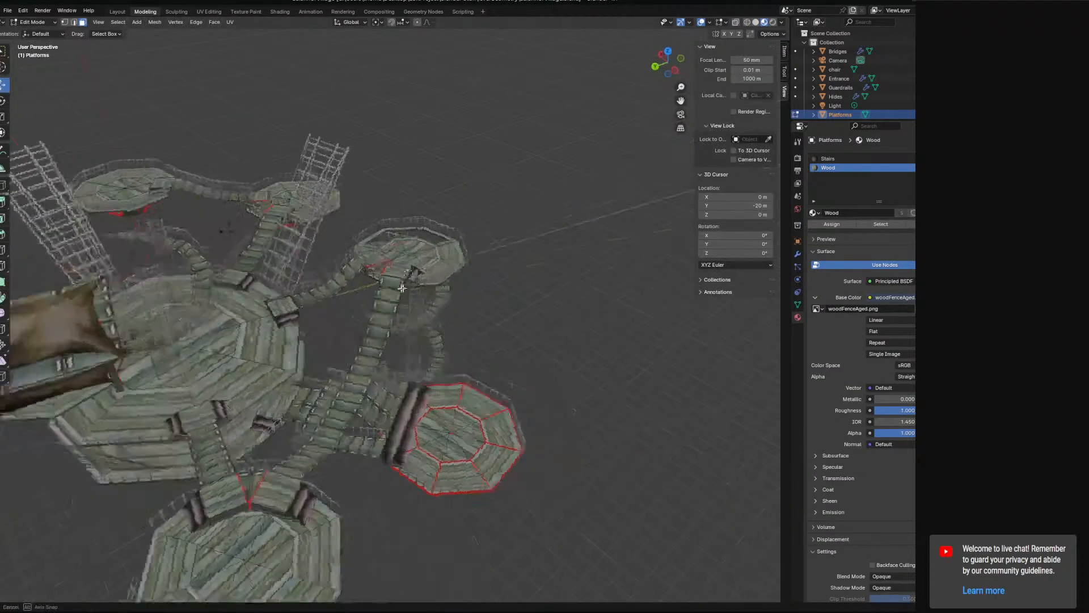
middle_drag(401, 287, 340, 284)
scroll(369, 306, up, 5)
middle_drag(391, 340, 576, 367)
middle_drag(377, 286, 306, 271)
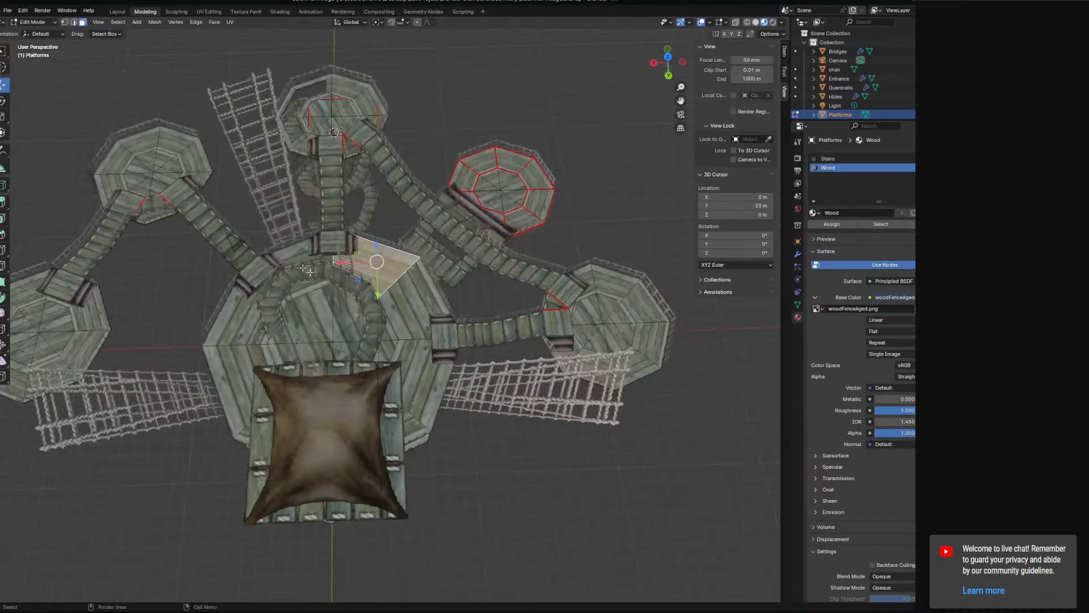
key(Tab)
click(351, 267)
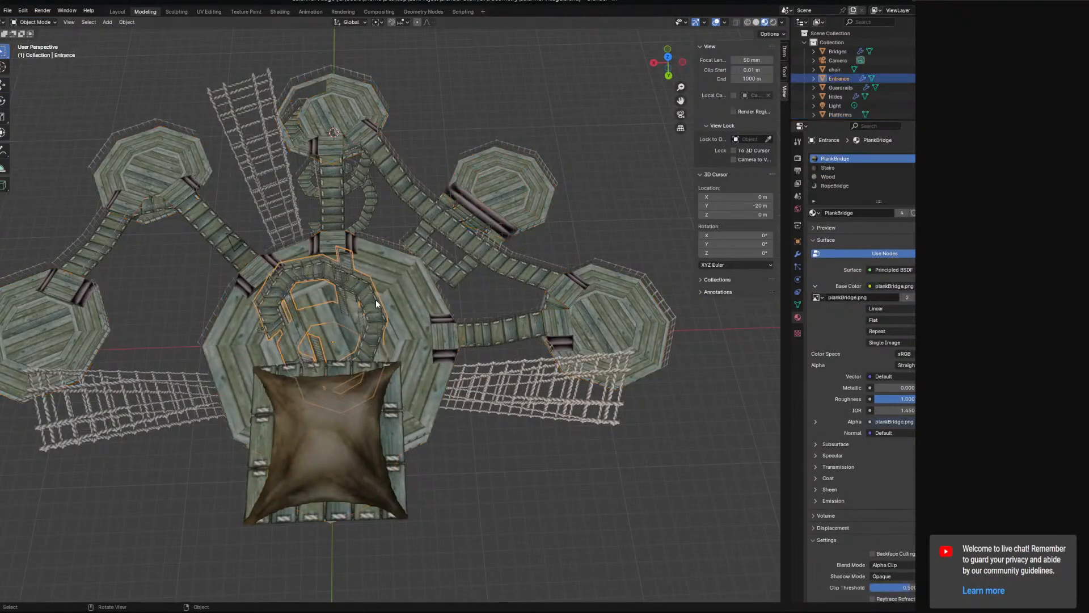
key(Delete)
middle_drag(423, 318, 178, 341)
key(ctrl+s)
Select the Platforms object and enter Edit Mode.
click(178, 342)
click(31, 22)
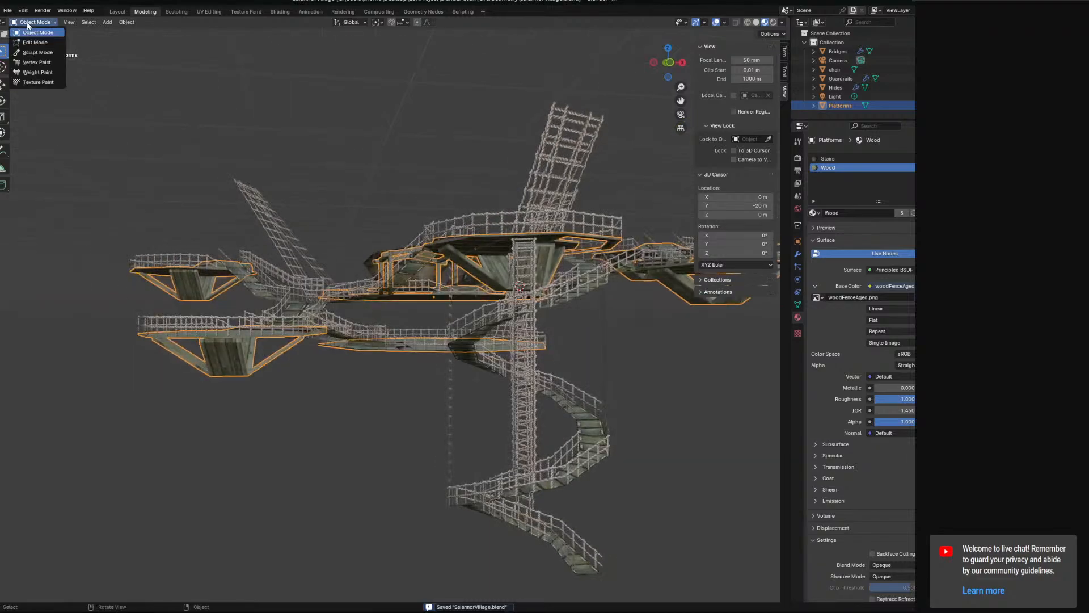
click(35, 43)
Try to duplicate the support faces under the lower octagonal platform and separate them into their own object.
click(239, 346)
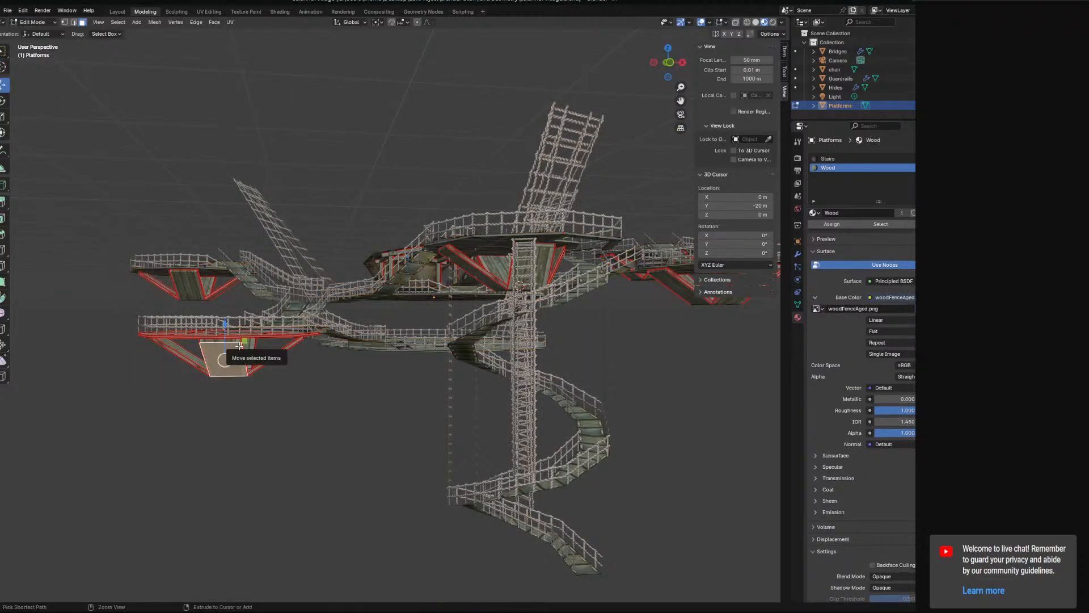
key(ctrl+KP_Add)
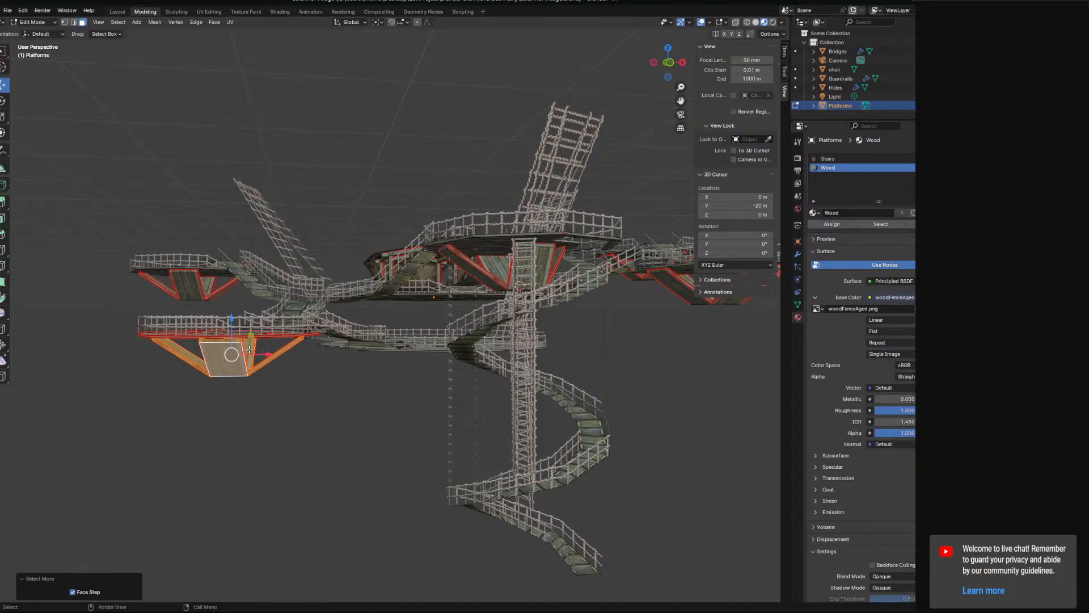
key(shift+d)
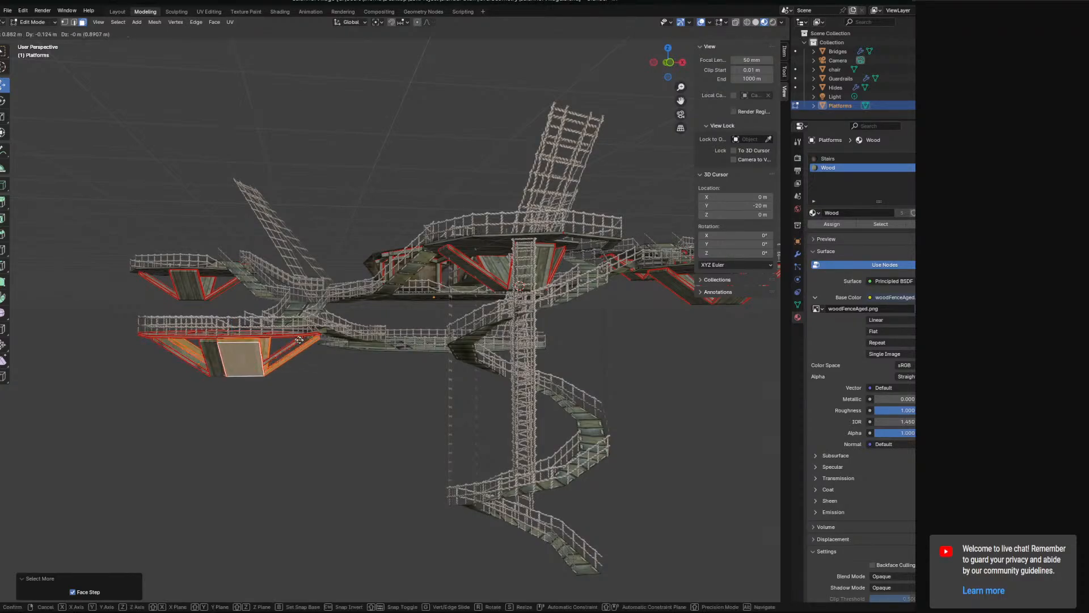
key(Escape)
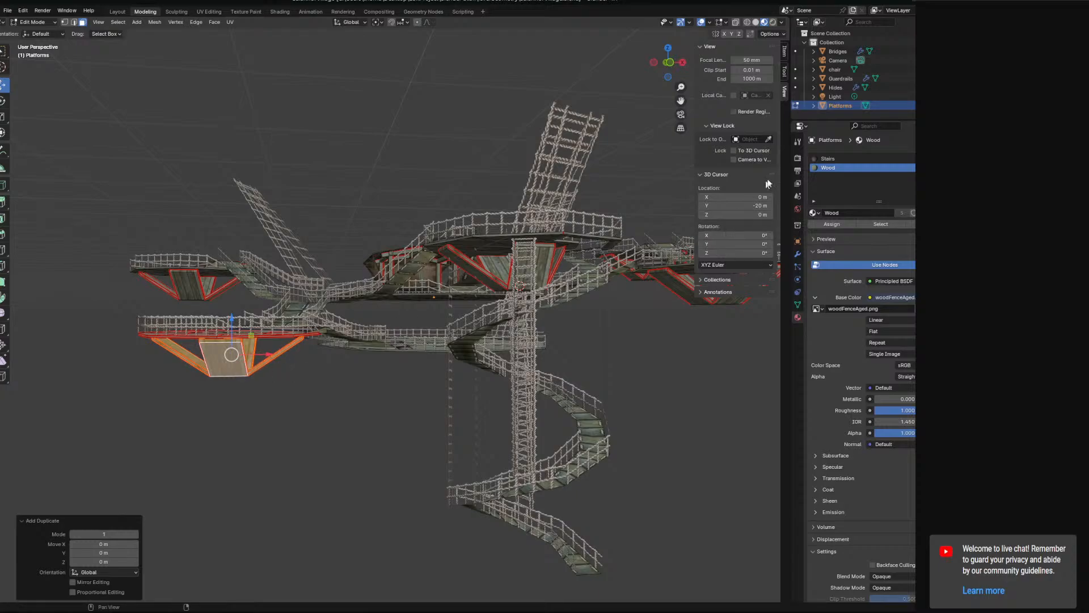
right_click(258, 363)
click(296, 503)
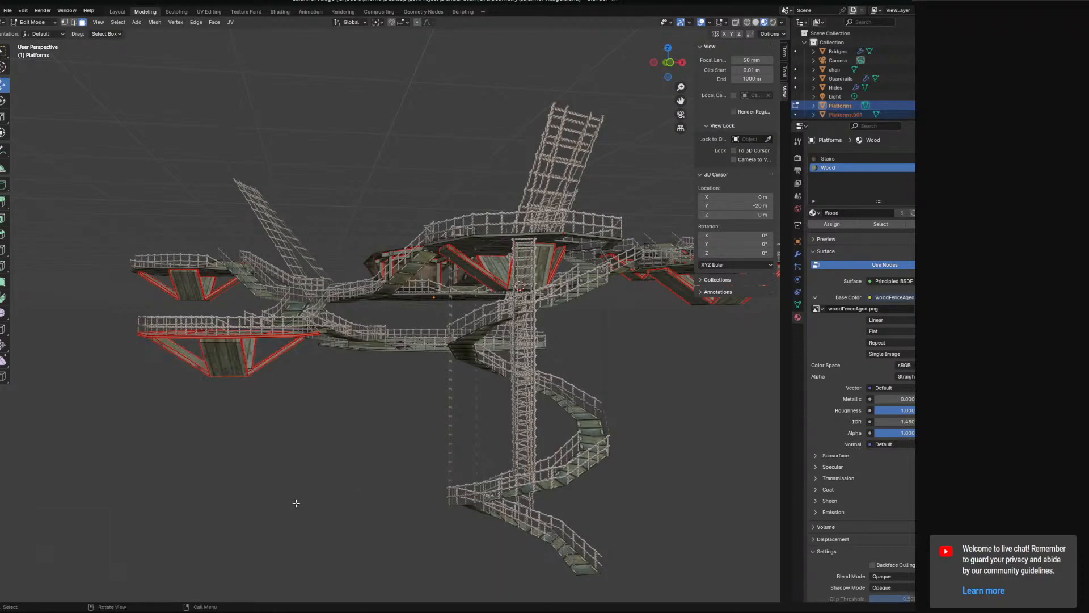
double_click(845, 114)
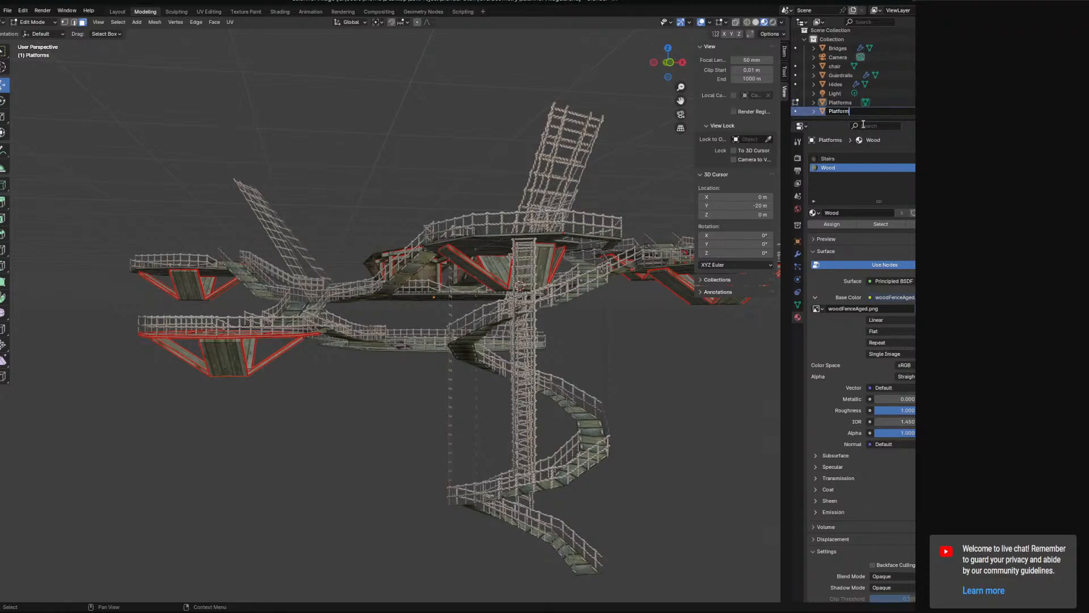
key(ctrl+z)
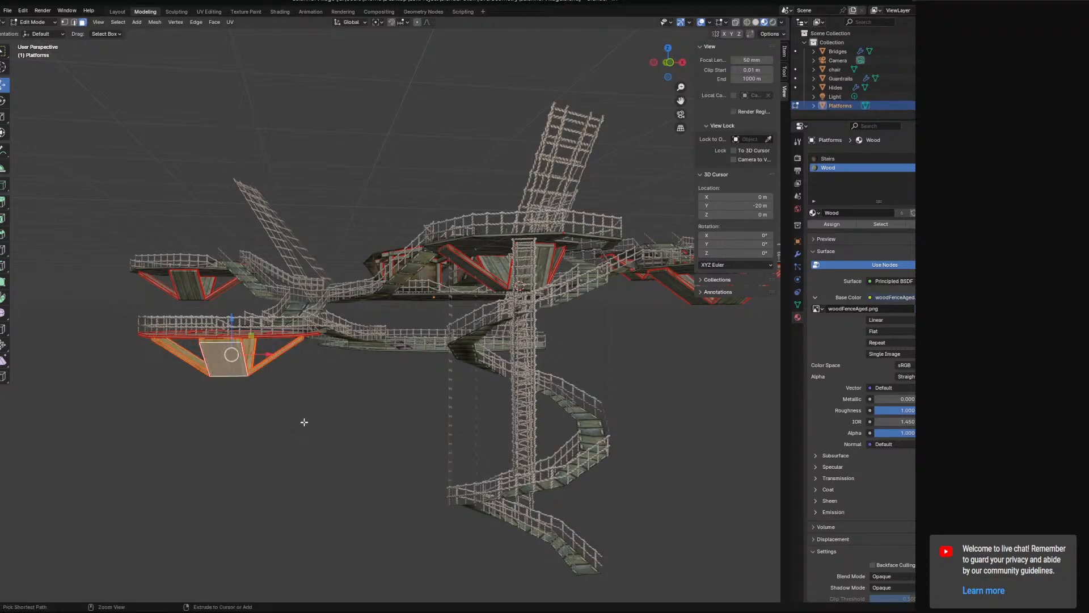
middle_drag(291, 396, 415, 323)
scroll(442, 411, up, 2)
drag(424, 278, 478, 279)
key(ctrl+z)
Duplicate the faces of the small octagonal platform beside the wide stairs in place and separate the copy into its own object.
middle_drag(373, 320, 366, 386)
key(ctrl+KP_Add)
key(ctrl+KP_Add)
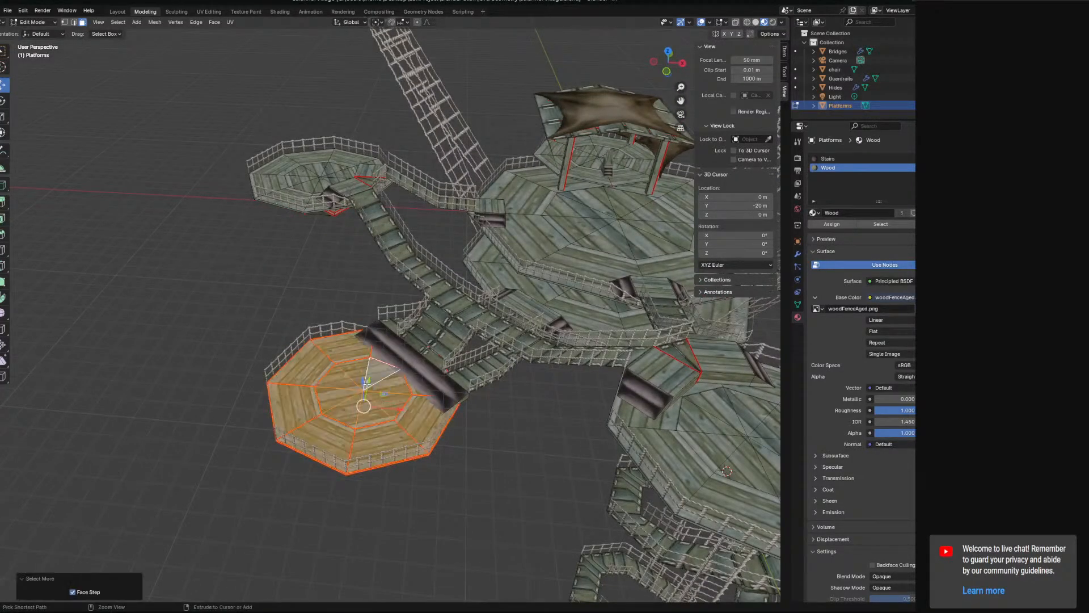
mouse_move(413, 397)
middle_down()
mouse_move(377, 359)
mouse_move(408, 352)
mouse_move(409, 327)
mouse_move(395, 316)
mouse_move(434, 384)
mouse_move(433, 358)
mouse_move(422, 355)
mouse_move(433, 357)
mouse_move(441, 398)
mouse_move(431, 399)
middle_up()
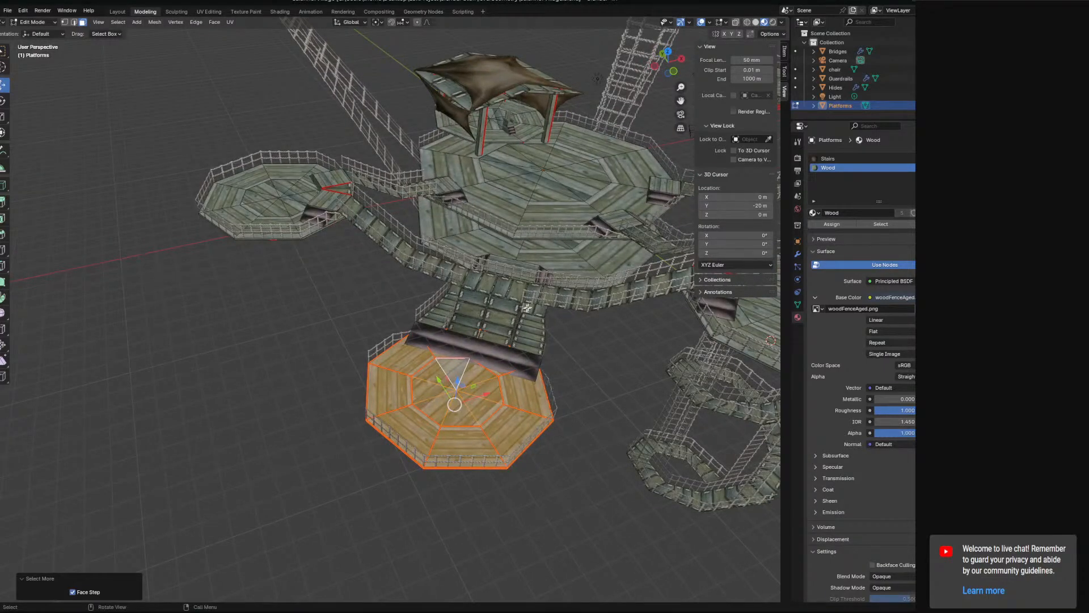
key(shift+d)
right_click(581, 359)
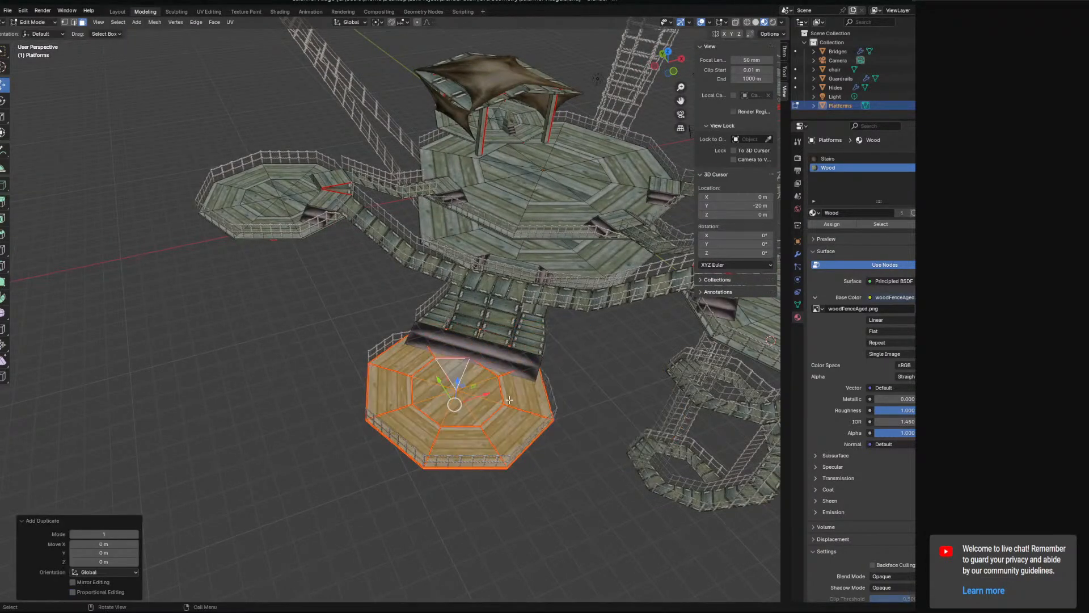
key(ctrl+f)
mouse_move(514, 396)
click(562, 391)
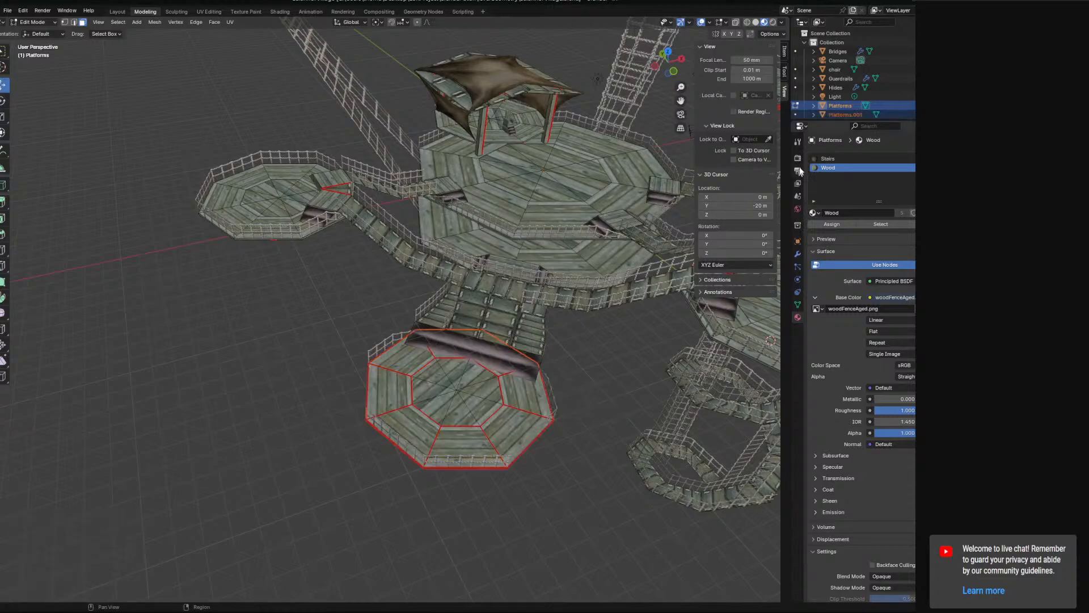
Rename the separated octagonal platform object to Platform and return to Object Mode.
double_click(850, 115)
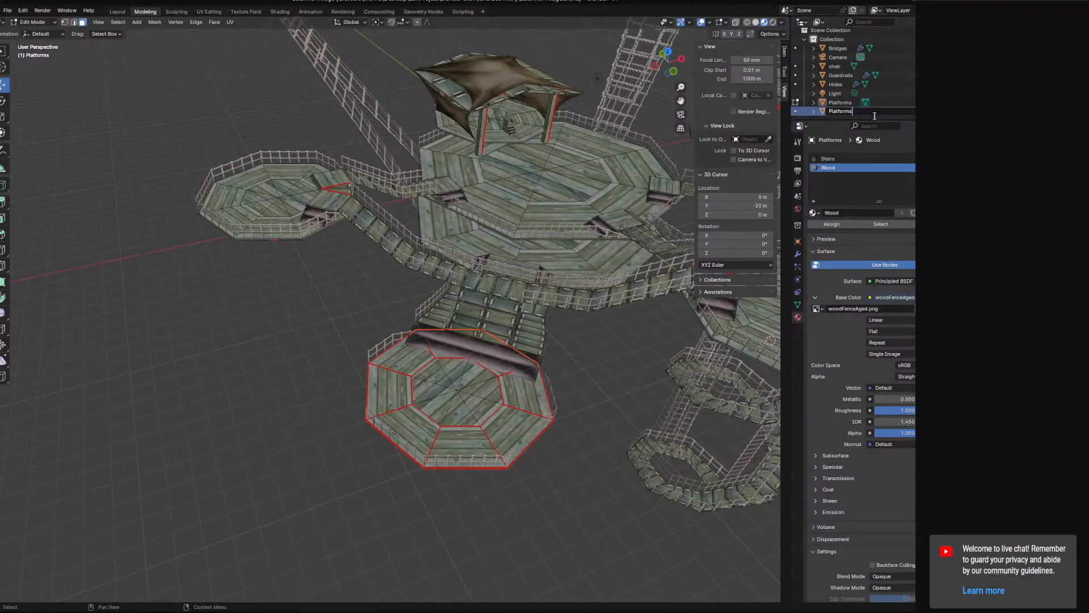
click(841, 112)
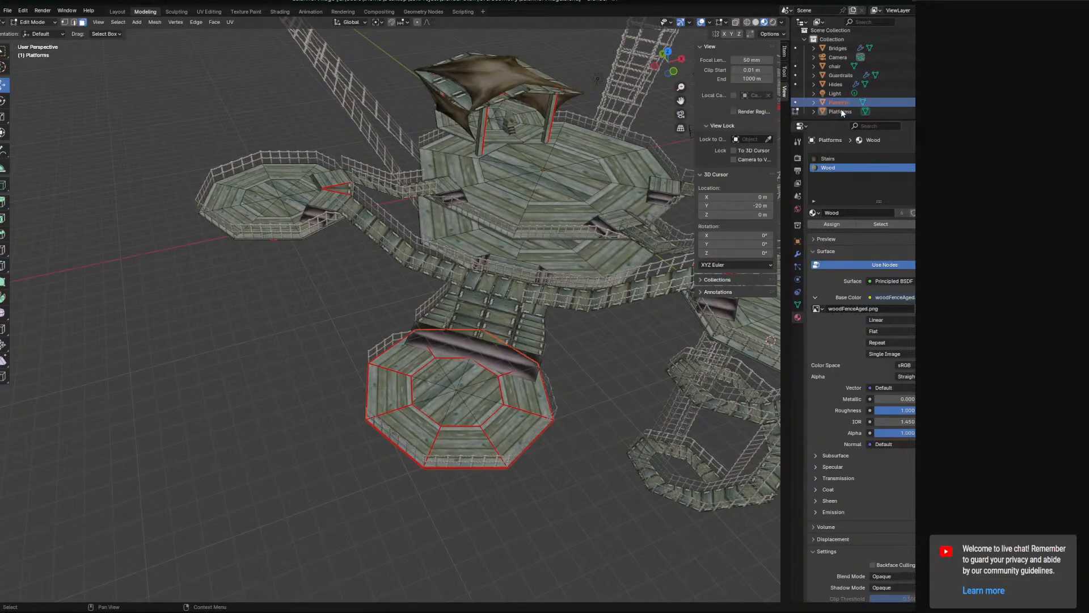
mouse_move(496, 235)
middle_down()
mouse_move(469, 217)
mouse_move(492, 234)
middle_up()
click(32, 22)
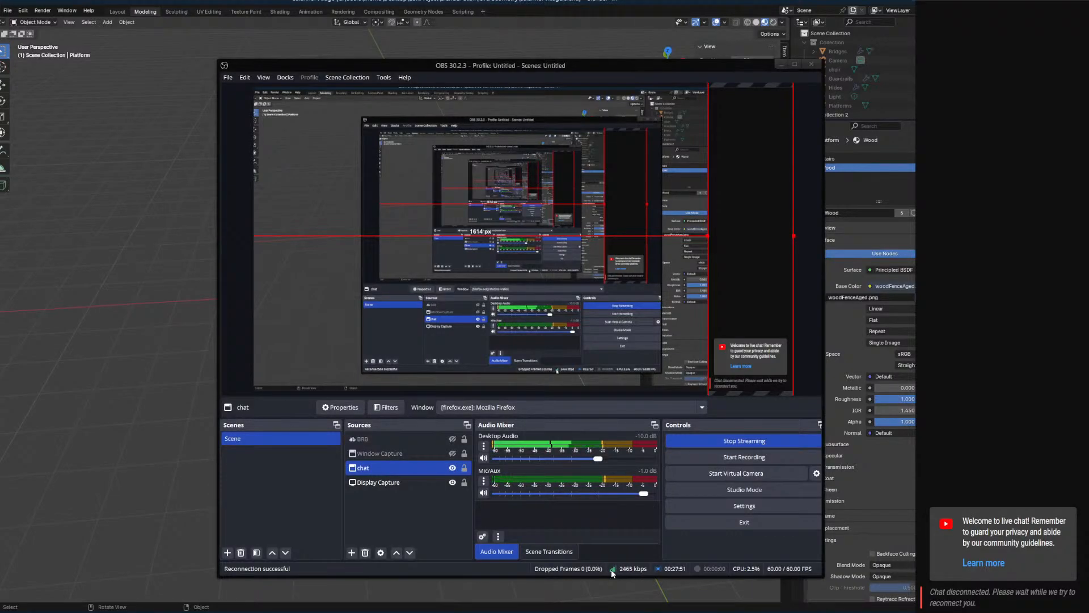
Check the stream's status in OBS and return to Blender.
click(782, 63)
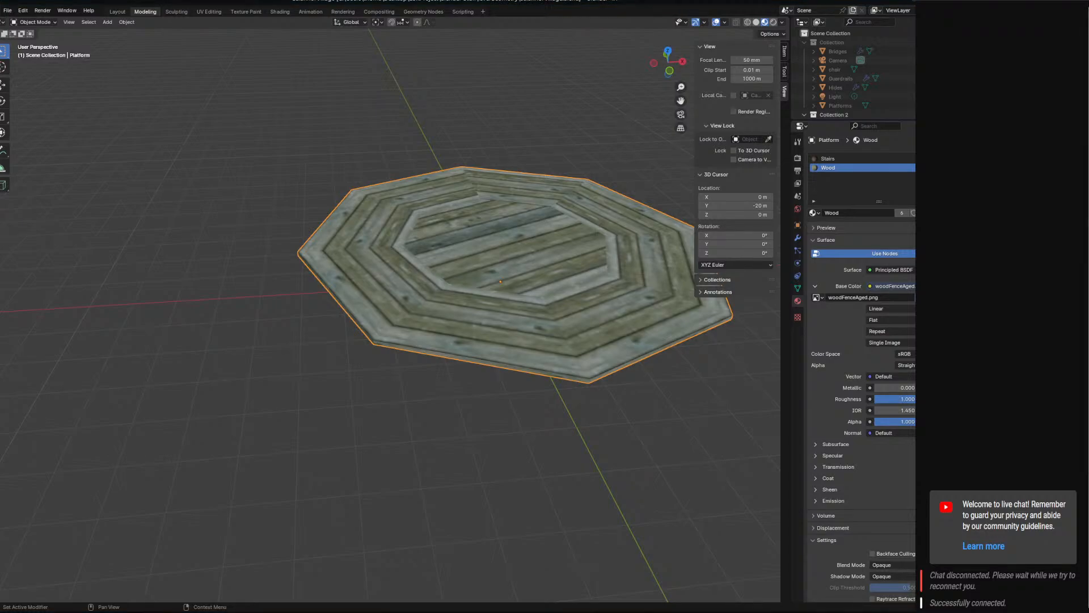
Leave the isolated view of the Platform object and open the village's Platforms object in Edit Mode.
mouse_move(523, 329)
middle_down()
mouse_move(522, 311)
mouse_move(523, 321)
middle_up()
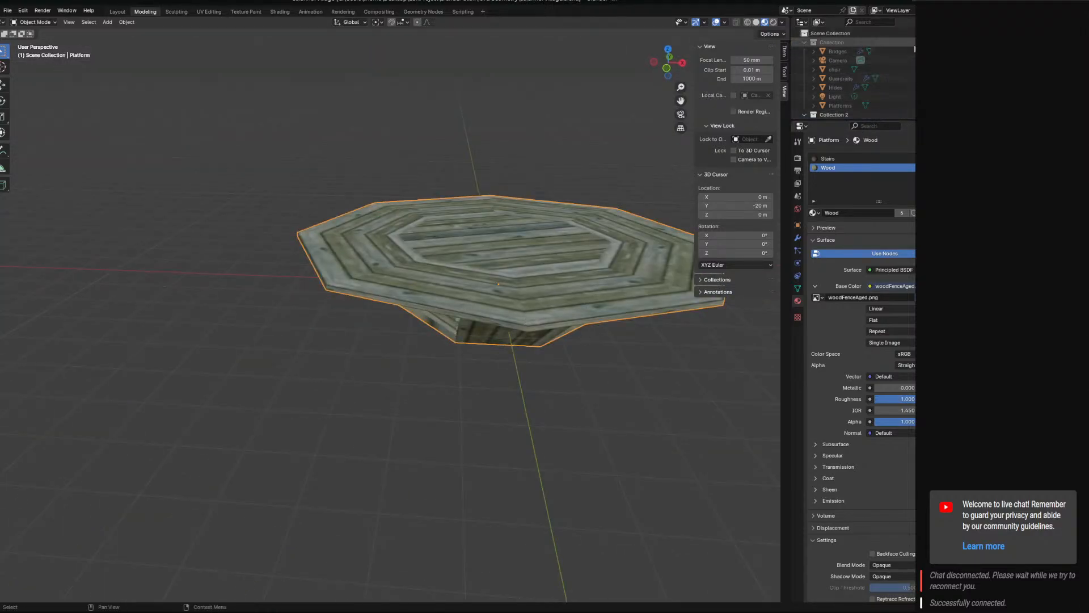
key(slash)
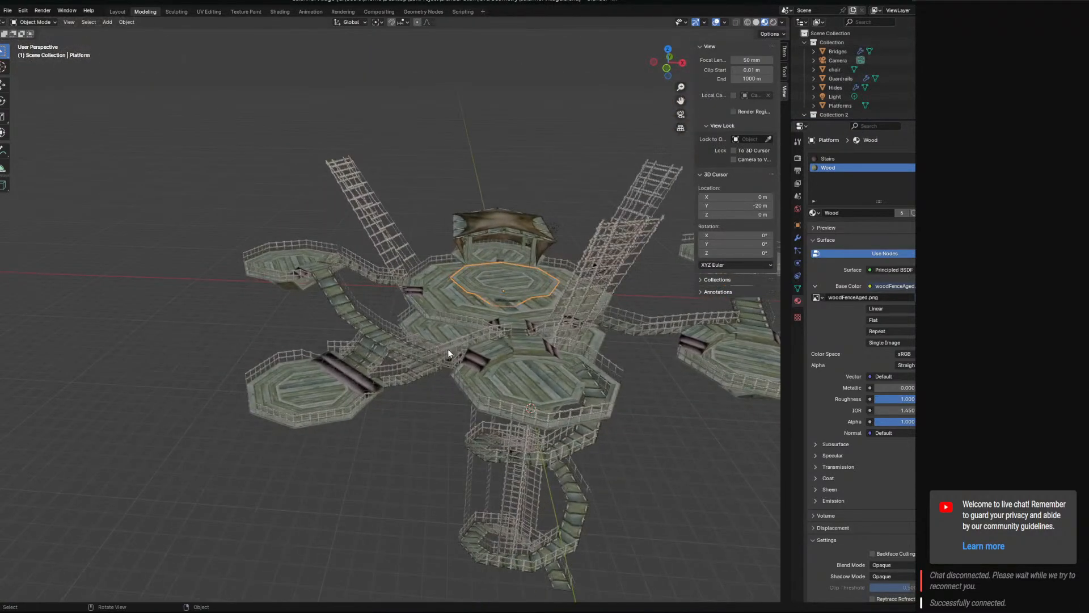
shift+click(451, 329)
key(Tab)
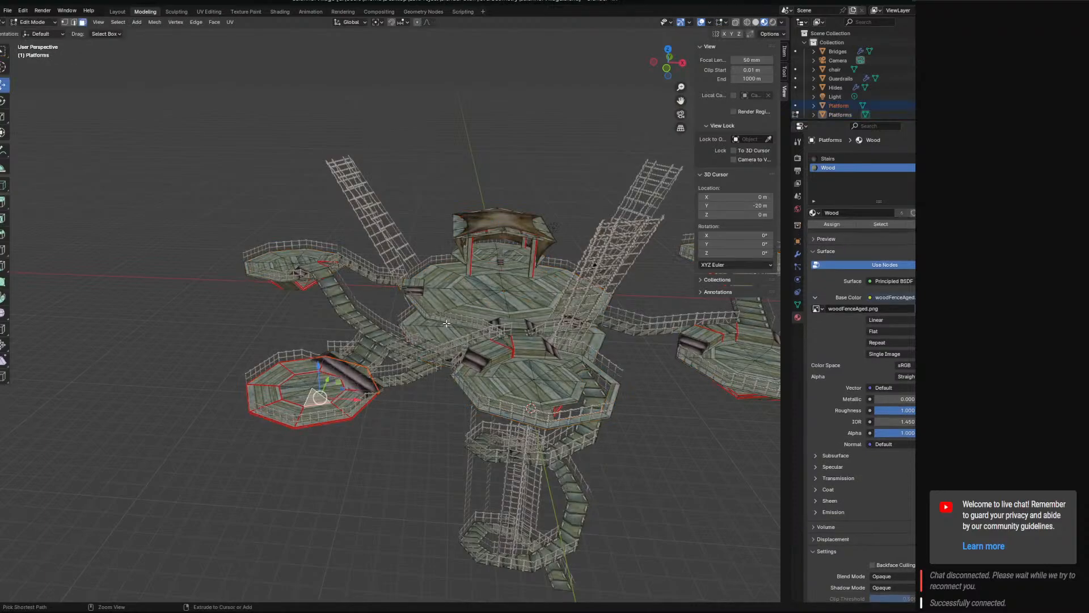
Examine the village's octagonal platforms and connecting walkways from several angles for a suitable platform to copy.
shift+middle_drag(394, 383, 460, 342)
scroll(491, 374, up, 3)
middle_drag(272, 273, 340, 370)
middle_drag(428, 439, 639, 404)
middle_drag(638, 400, 562, 382)
scroll(562, 381, down, 4)
shift+middle_drag(411, 366, 492, 364)
middle_drag(391, 283, 357, 319)
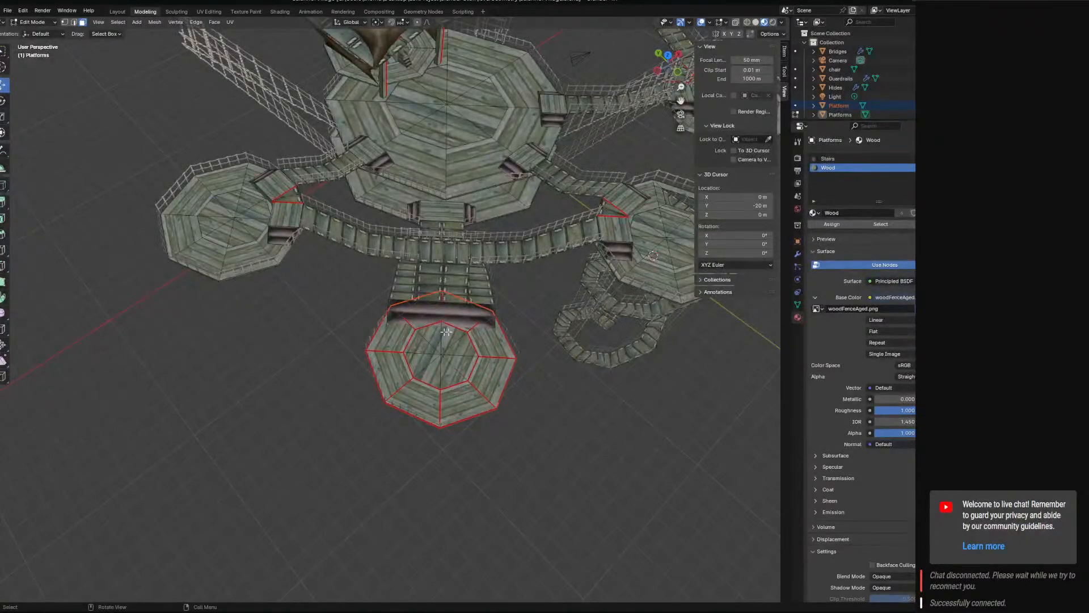
middle_drag(516, 347, 673, 375)
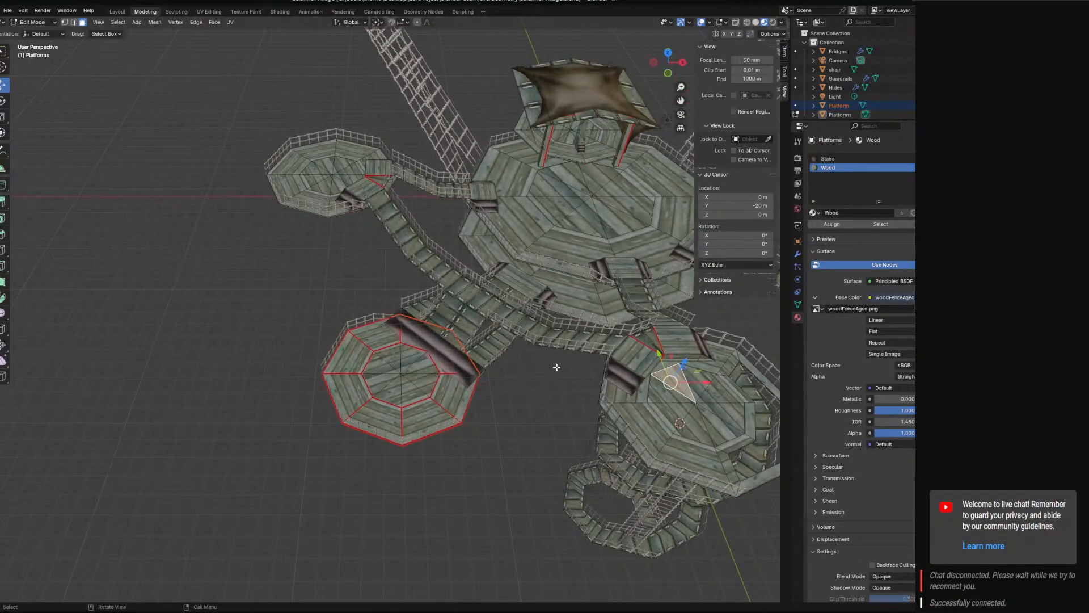
middle_drag(546, 376, 442, 391)
Select the octagonal platform beside the wide stairs with its supports, duplicate it in place and separate the copy into its own object.
key(l)
click(399, 401)
click(393, 388)
key(ctrl+KP_Add)
key(ctrl+KP_Add)
key(ctrl+KP_Add)
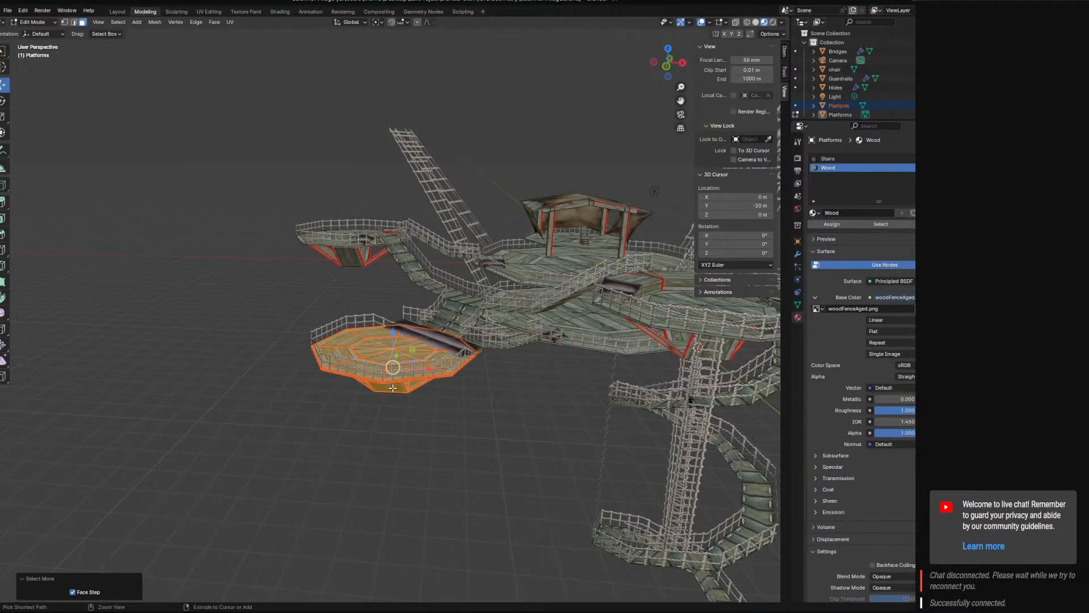
click(411, 501)
ctrl+right_drag(392, 421, 388, 430)
key(ctrl+KP_Add)
key(ctrl+KP_Add)
key(shift+d)
key(Escape)
right_click(424, 375)
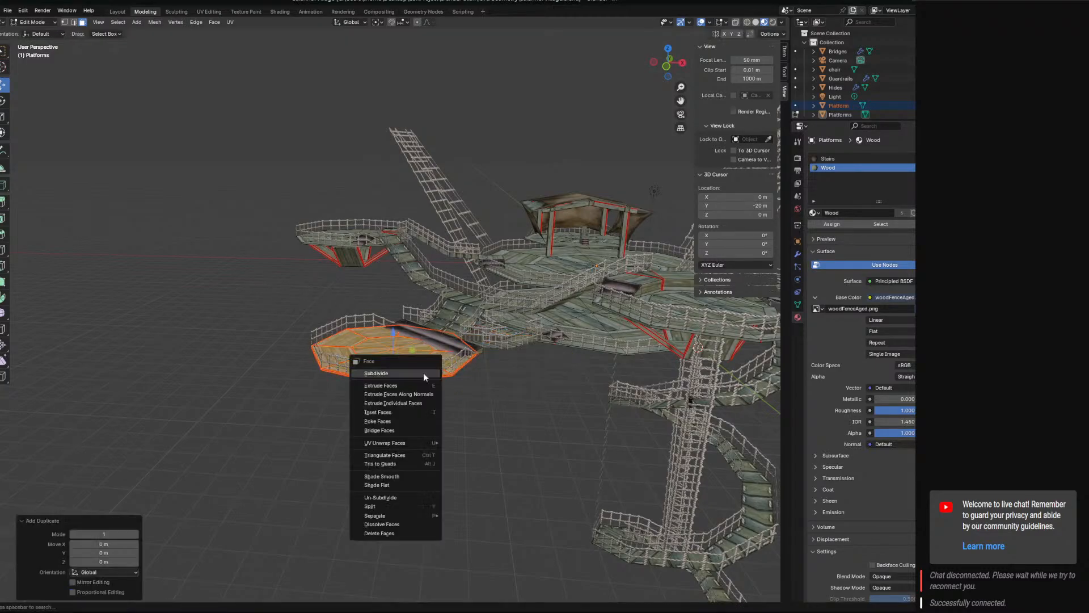
mouse_move(409, 513)
click(482, 516)
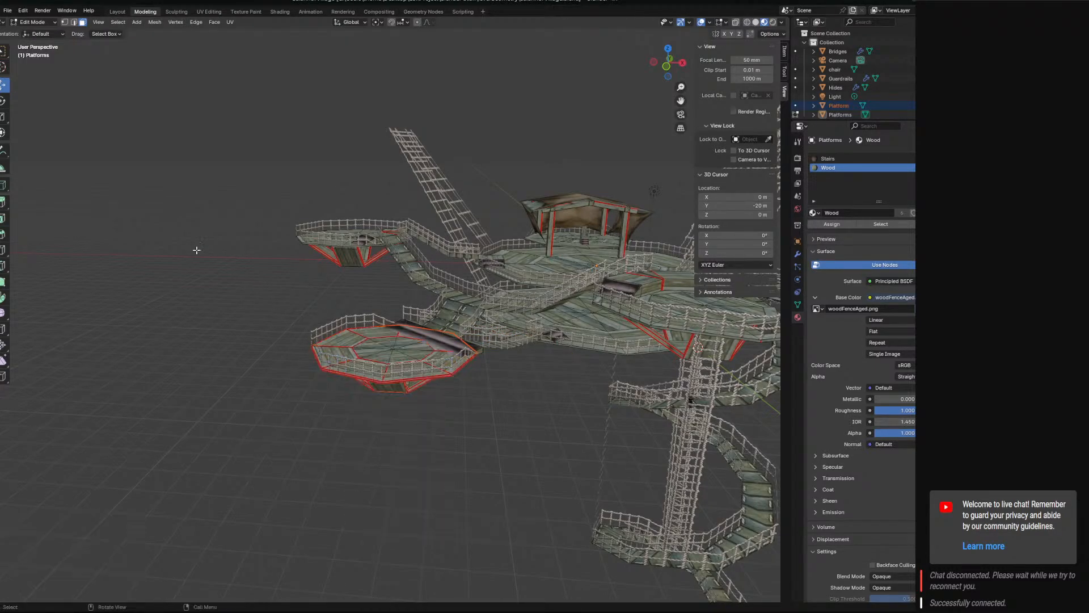
Return to Object Mode and select the Platform object at the octagonal platform beside the wide stairs.
click(42, 23)
click(38, 32)
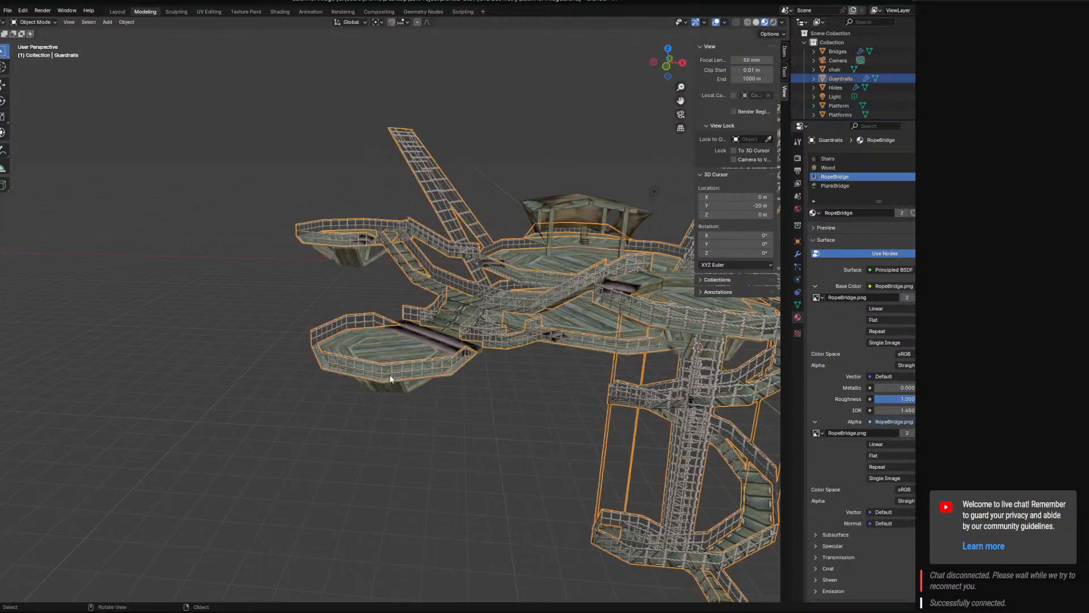
click(414, 358)
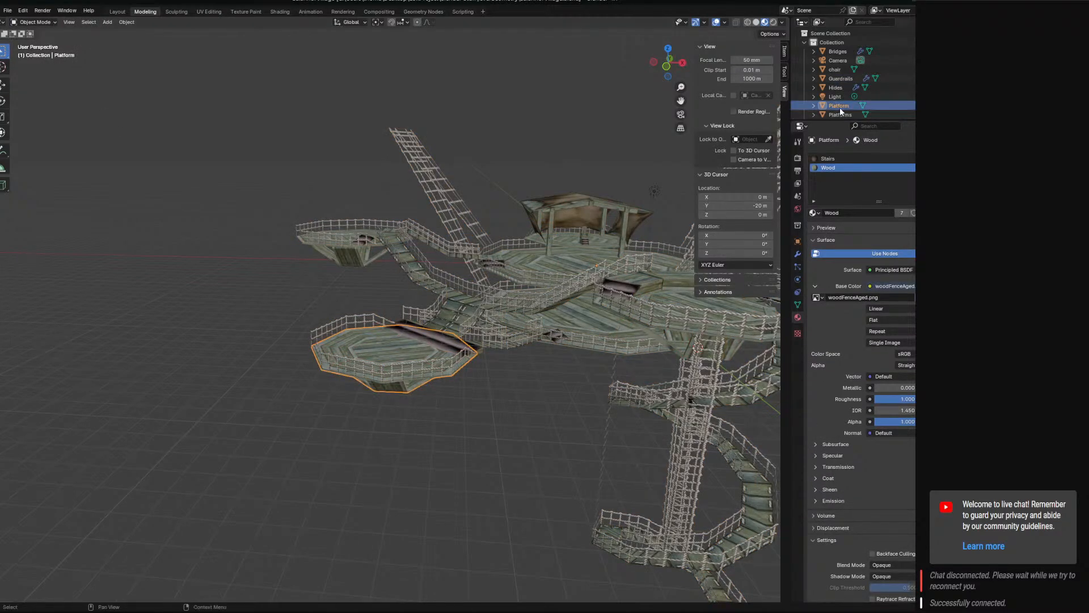
Delete the surplus Platforms.001 object from the scene.
scroll(841, 72, down, 1)
scroll(840, 70, up, 1)
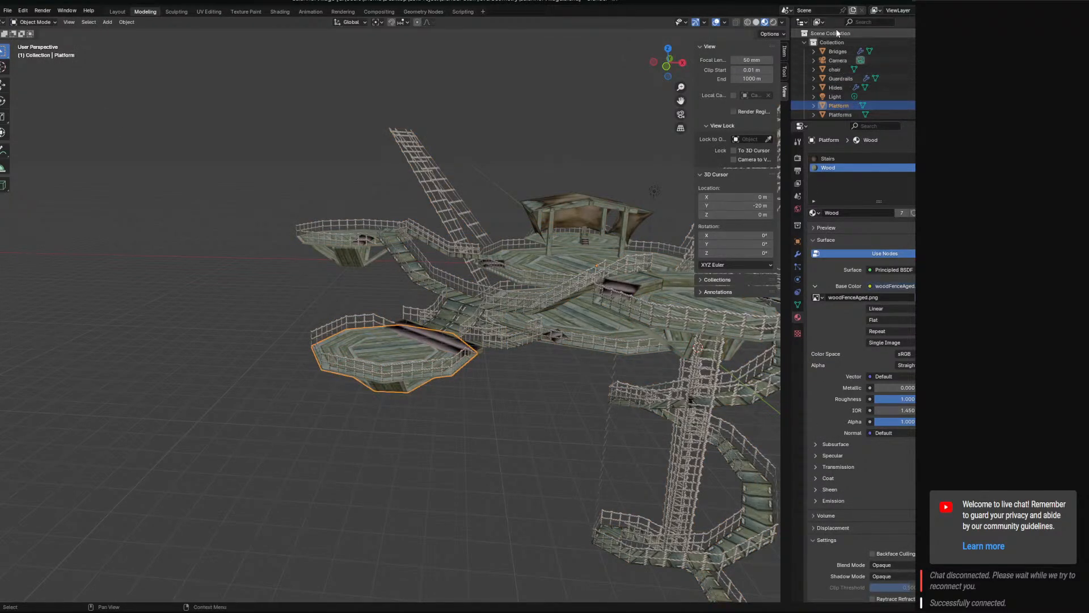
right_click(839, 31)
click(839, 31)
scroll(845, 96, down, 2)
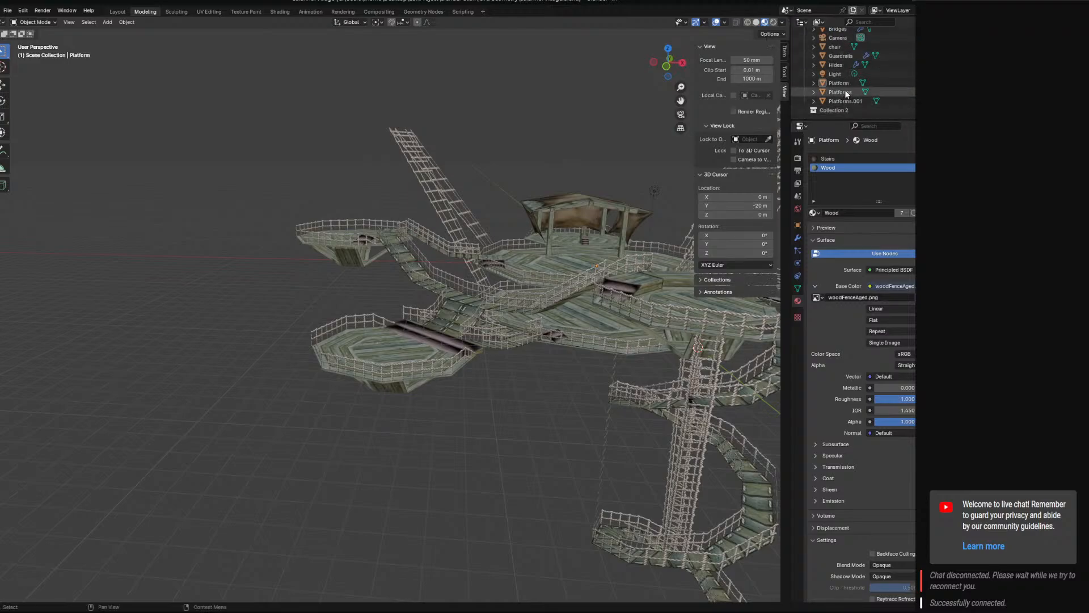
click(846, 91)
click(845, 101)
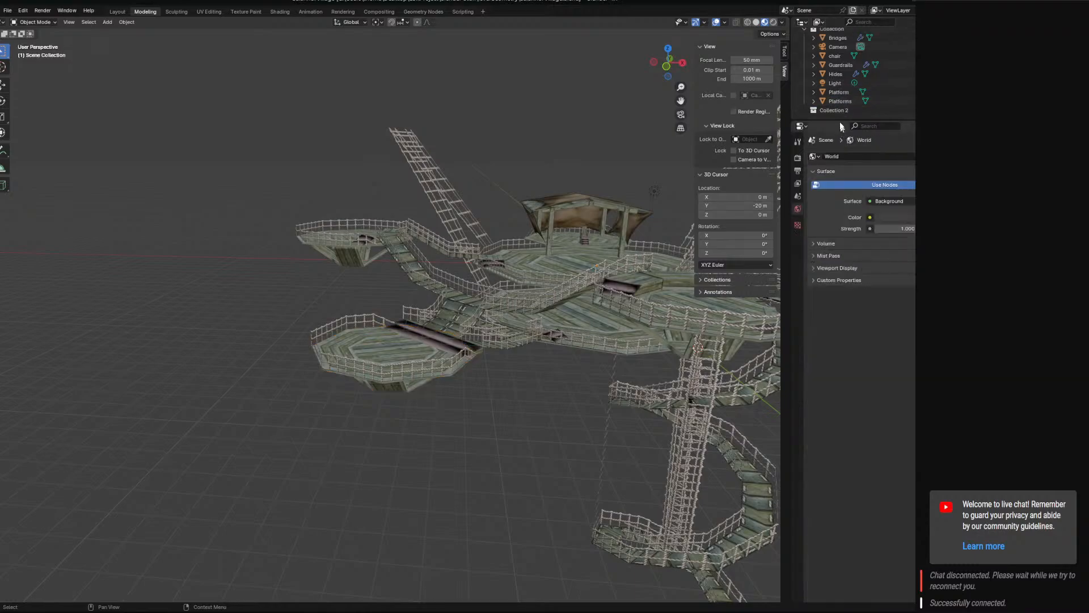
Move the Platform object into Collection 2 and hide the rest of the village.
drag(846, 84, 847, 112)
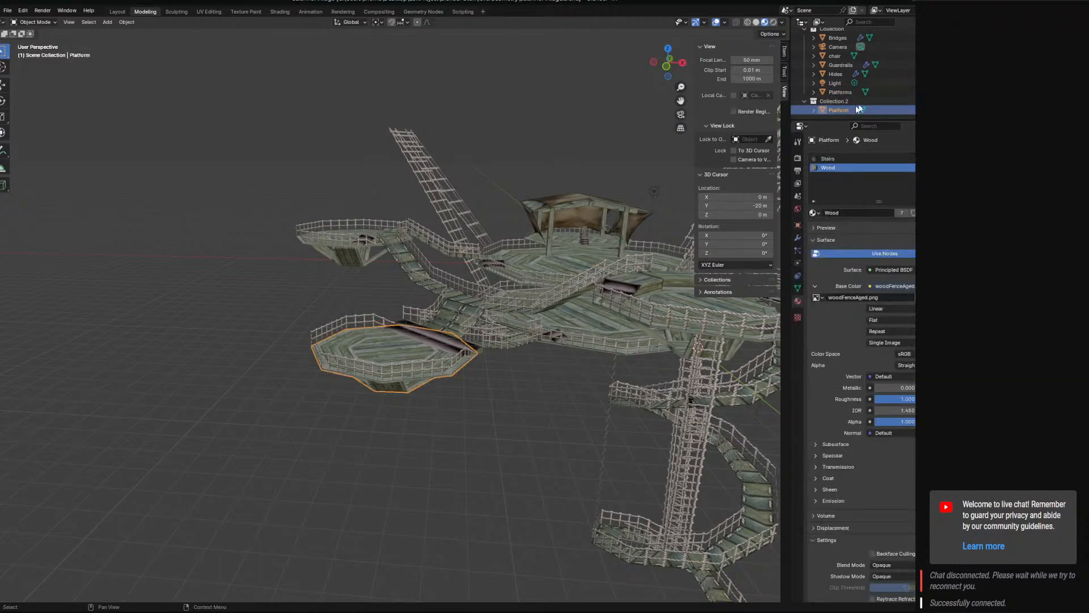
key(shift+h)
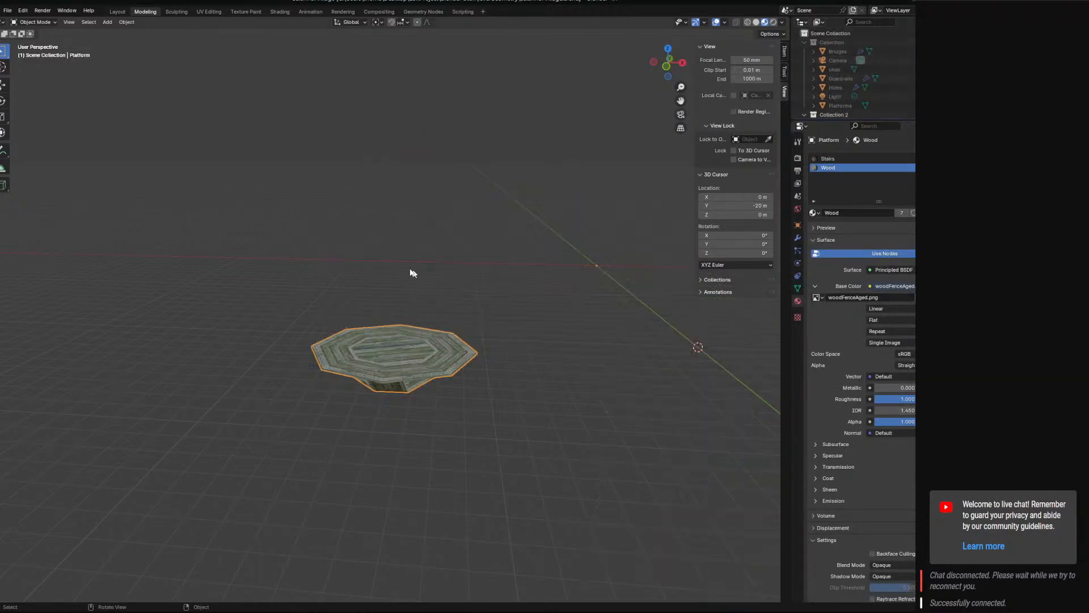
Move the Platform object's geometry to its origin with Geometry to Origin.
click(126, 22)
mouse_move(151, 43)
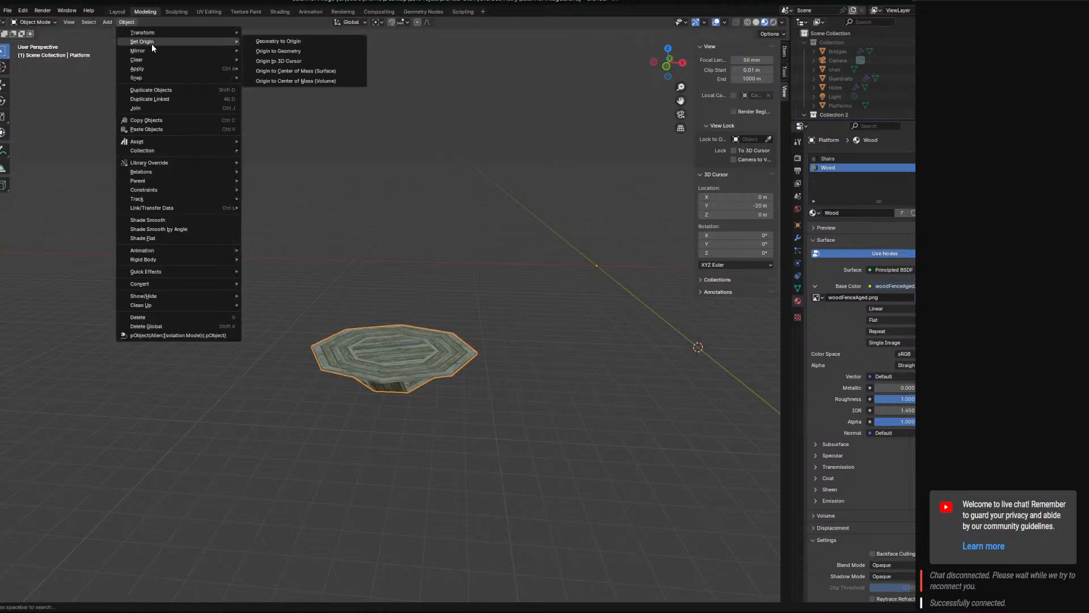
click(341, 41)
middle_drag(553, 235, 476, 247)
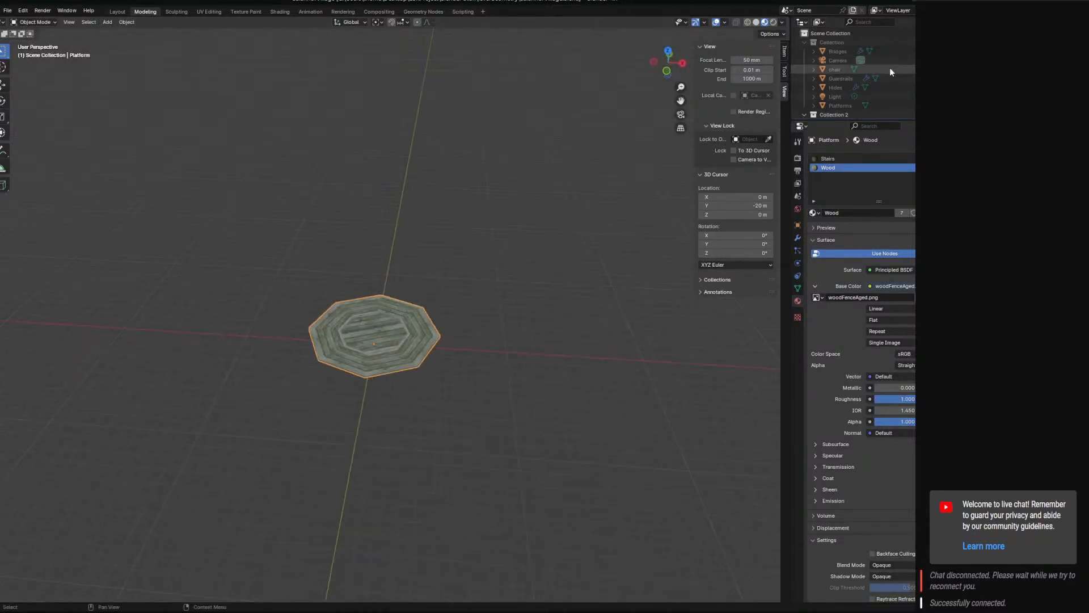
Show the village collection, hide Collection 2, and examine the bridges and guardrails around the main platform.
key(alt+h)
scroll(942, 79, down, 1)
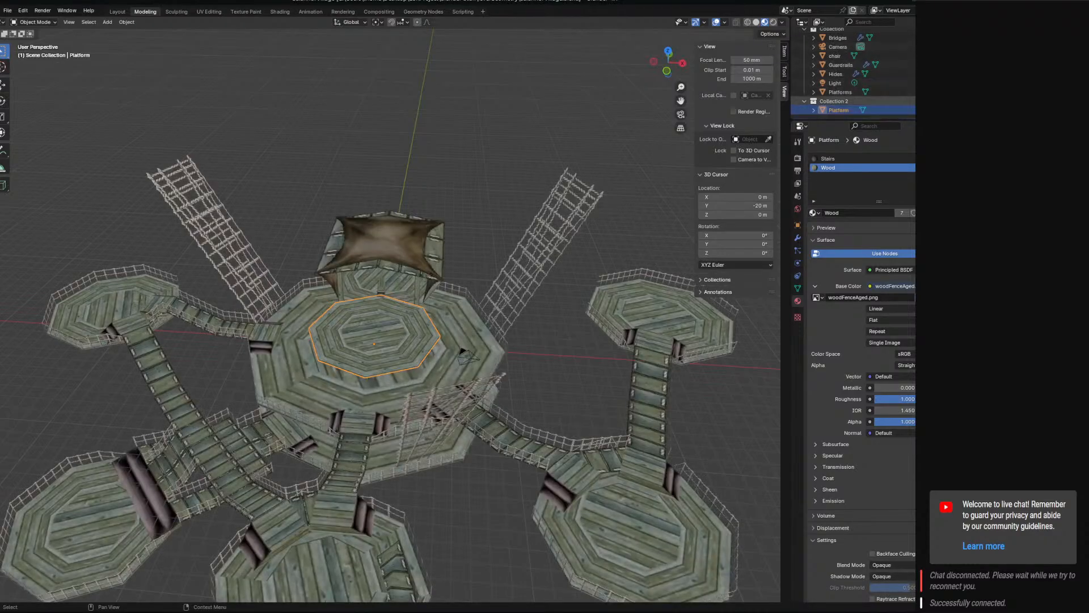
click(944, 102)
middle_drag(477, 352, 624, 202)
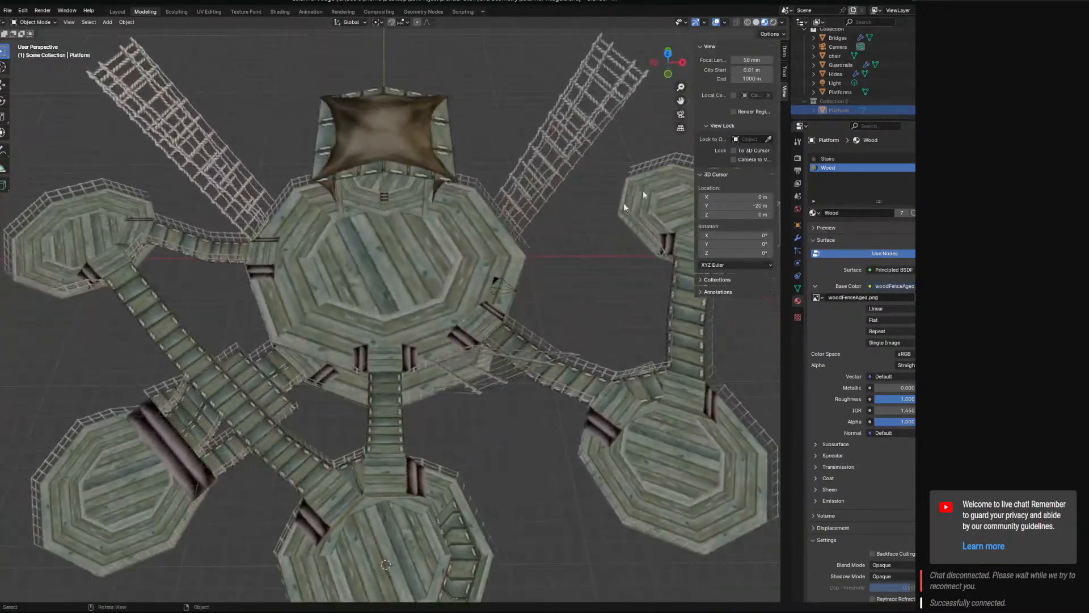
scroll(851, 54, up, 1)
scroll(851, 68, down, 1)
middle_drag(403, 268, 370, 281)
click(369, 282)
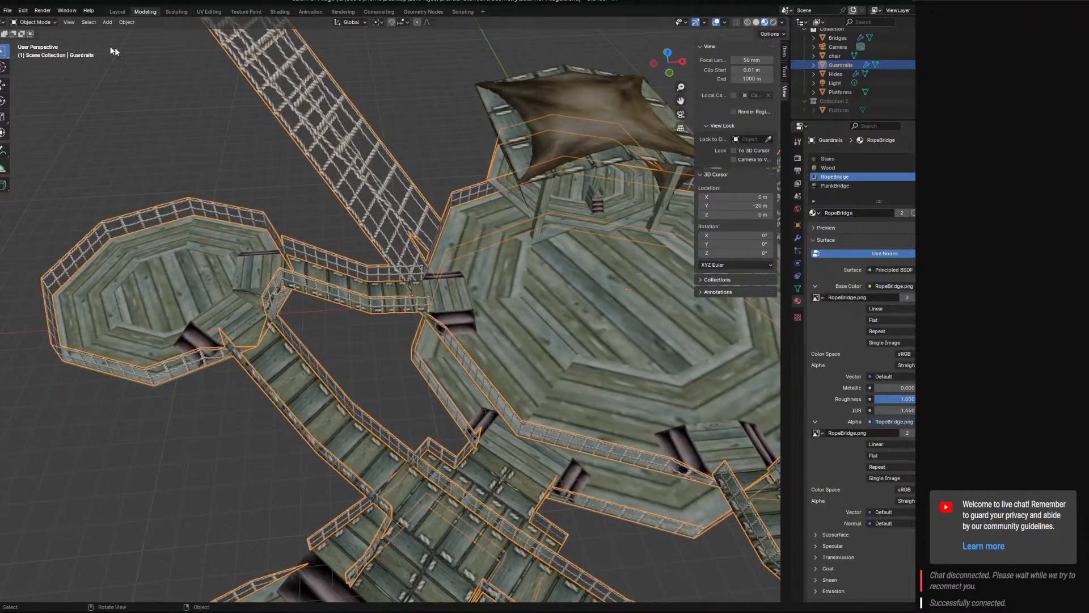
Inspect a rope railing section of the Guardrails object in Edit Mode and return to Object Mode.
click(35, 22)
click(45, 44)
click(346, 265)
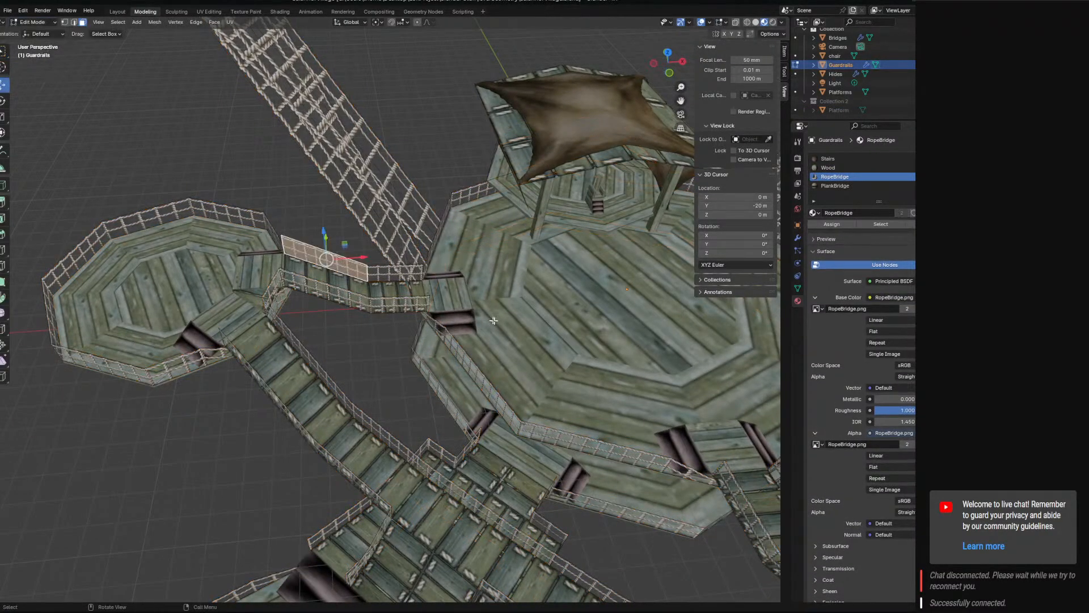
shift+middle_drag(494, 328, 406, 170)
shift+middle_drag(556, 255, 428, 297)
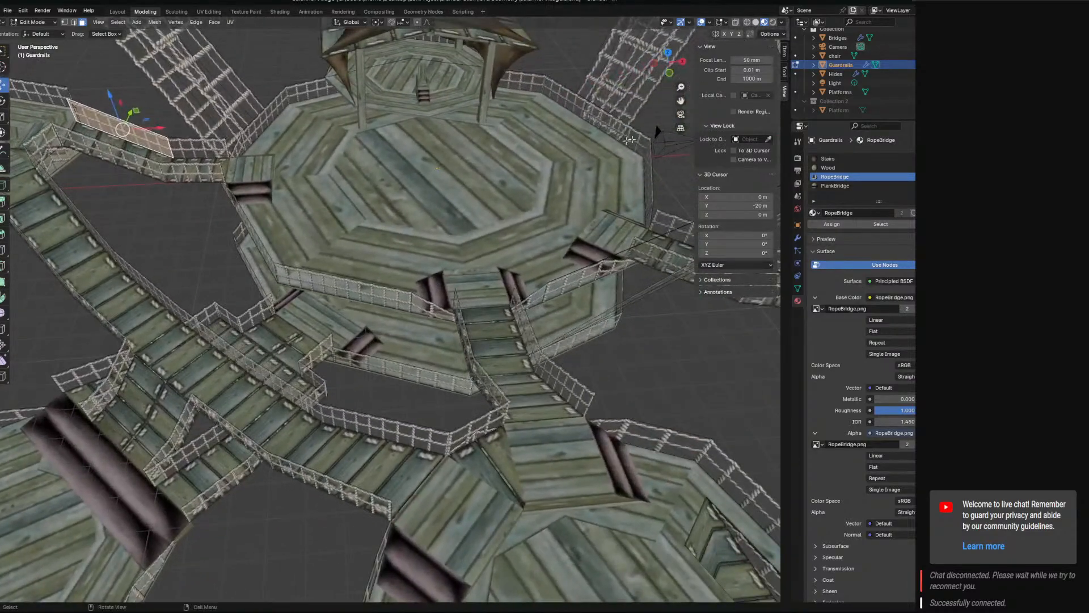
click(36, 22)
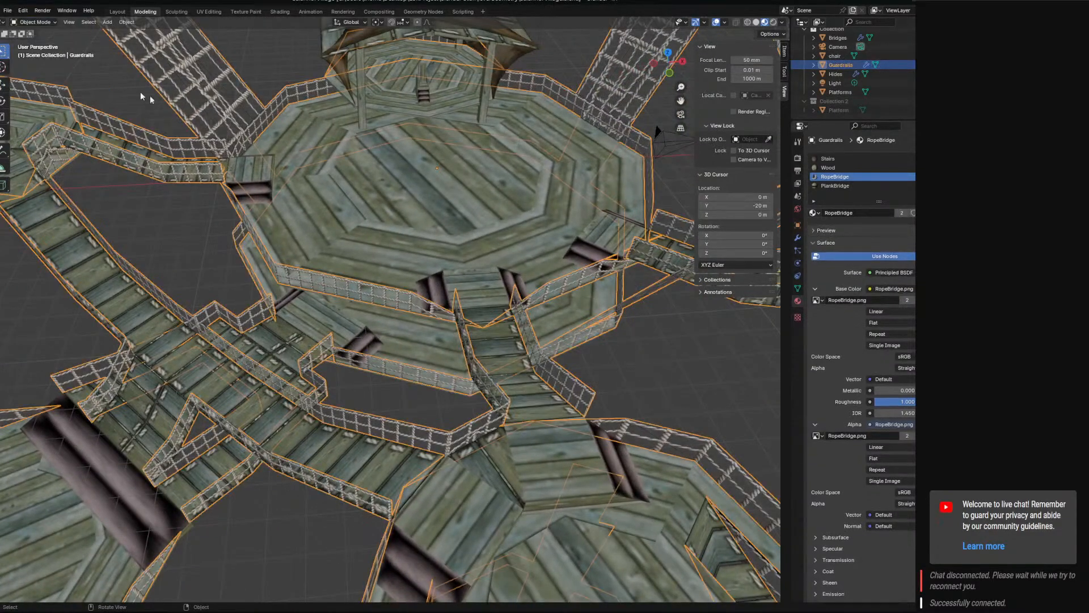
click(36, 33)
Hide the village collection, show Collection 2 and select the Platform object.
scroll(940, 32, up, 1)
click(939, 42)
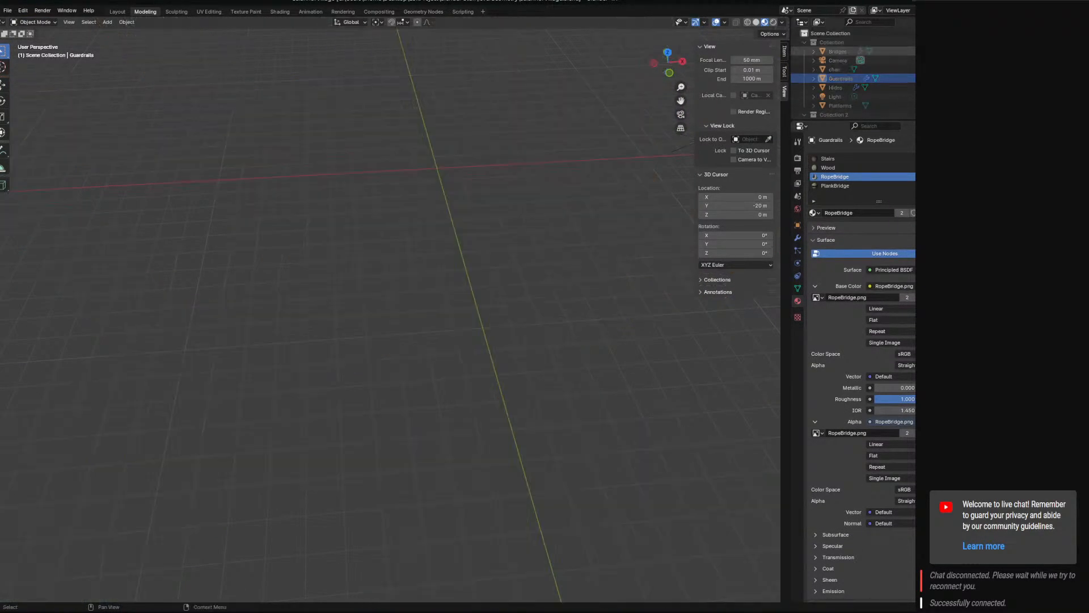
scroll(880, 104, down, 1)
click(939, 101)
click(489, 175)
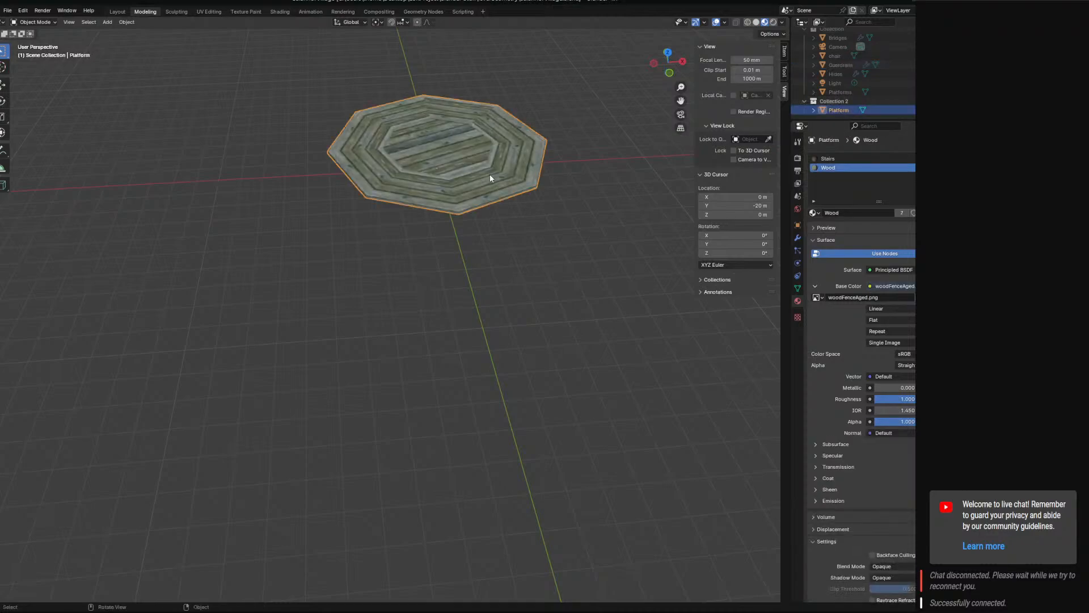
In Edit Mode, move all of the Platform's geometry down 1.2 m along Z in front view.
middle_drag(489, 174, 457, 258)
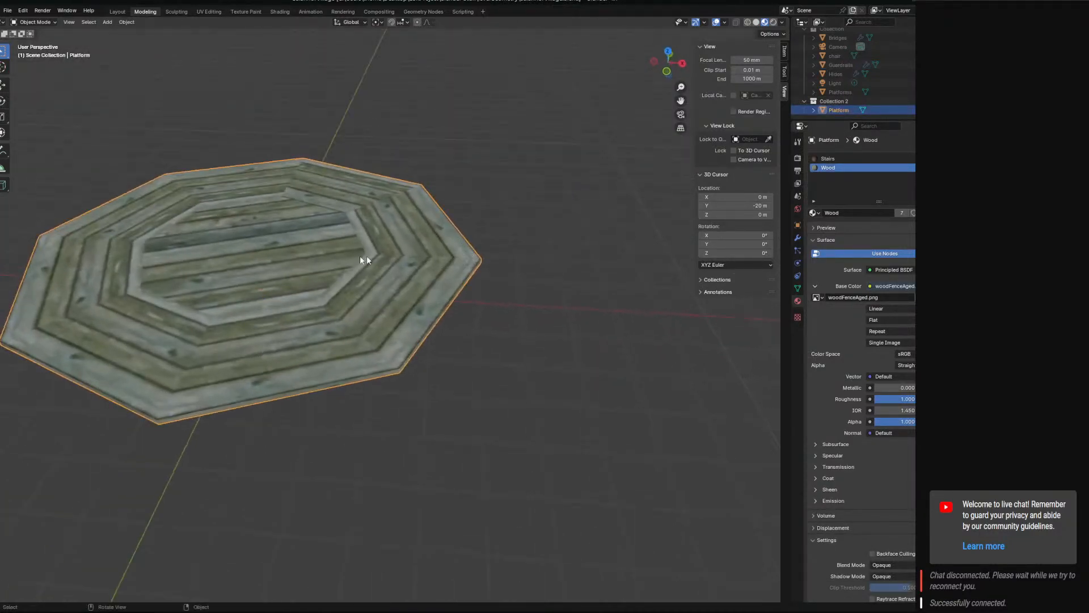
middle_drag(293, 275, 278, 243)
click(35, 22)
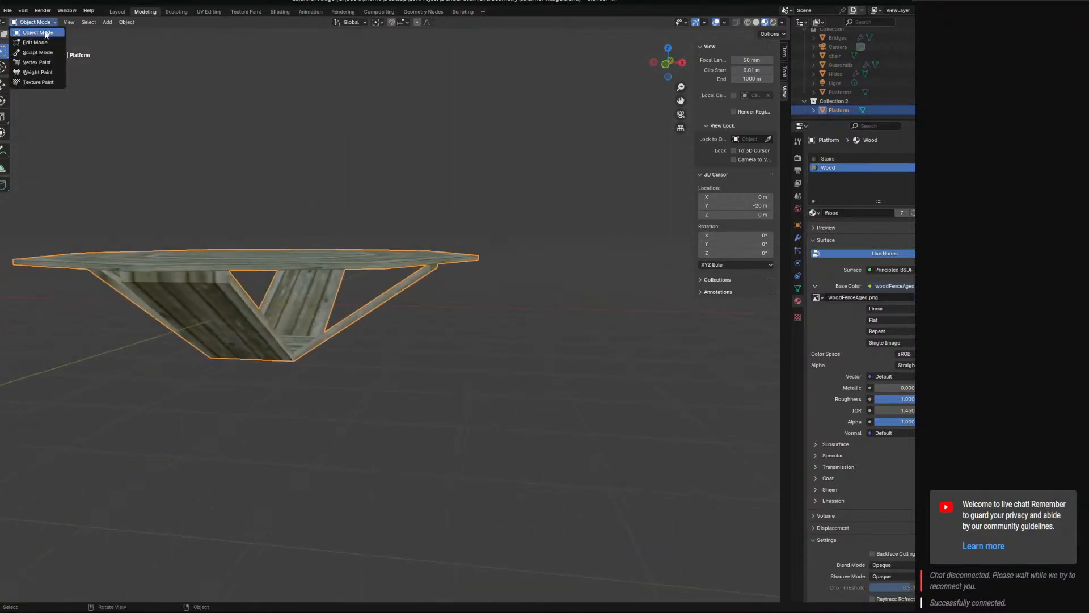
click(34, 44)
key(a)
key(KP_1)
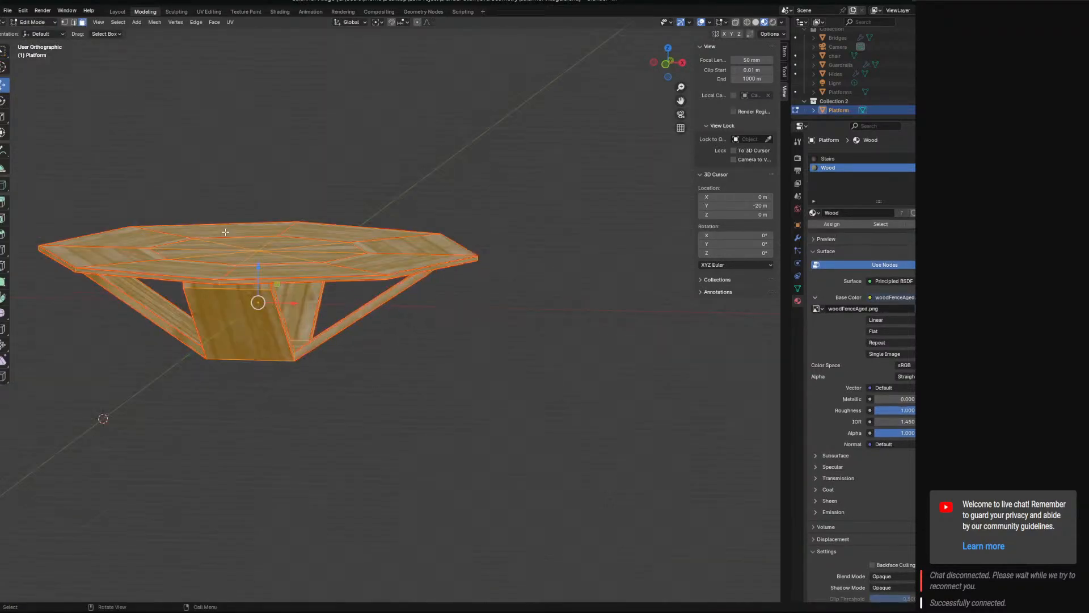
key(g)
key(z)
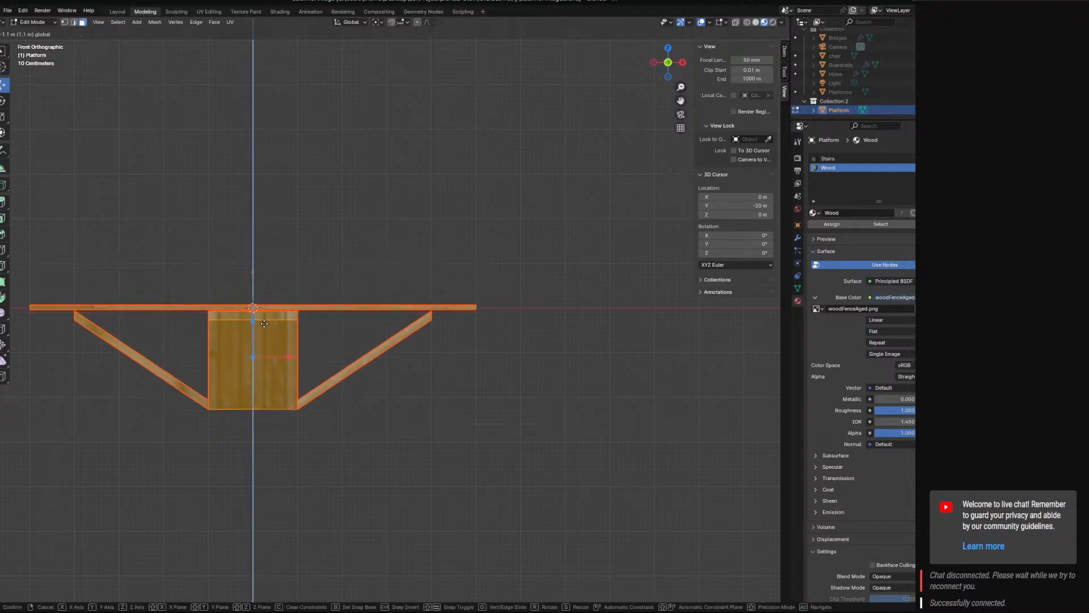
click(263, 329)
Raise the Platform's geometry 0.03 m along Z to align the deck's top surface with the origin line.
scroll(326, 323, up, 8)
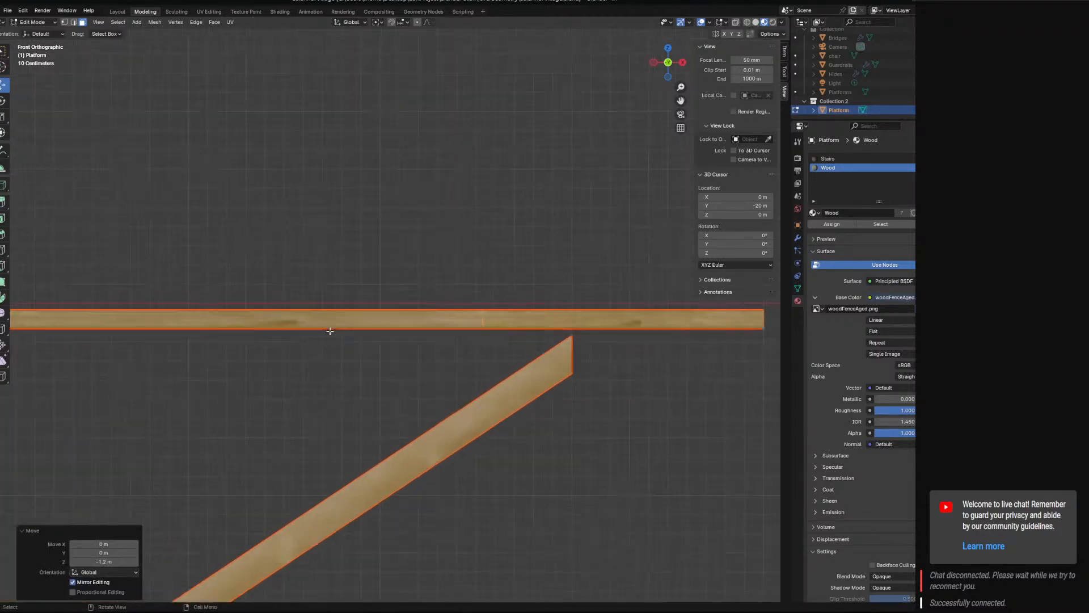
ctrl+drag(205, 536, 206, 531)
scroll(241, 487, up, 3)
scroll(241, 487, up, 5)
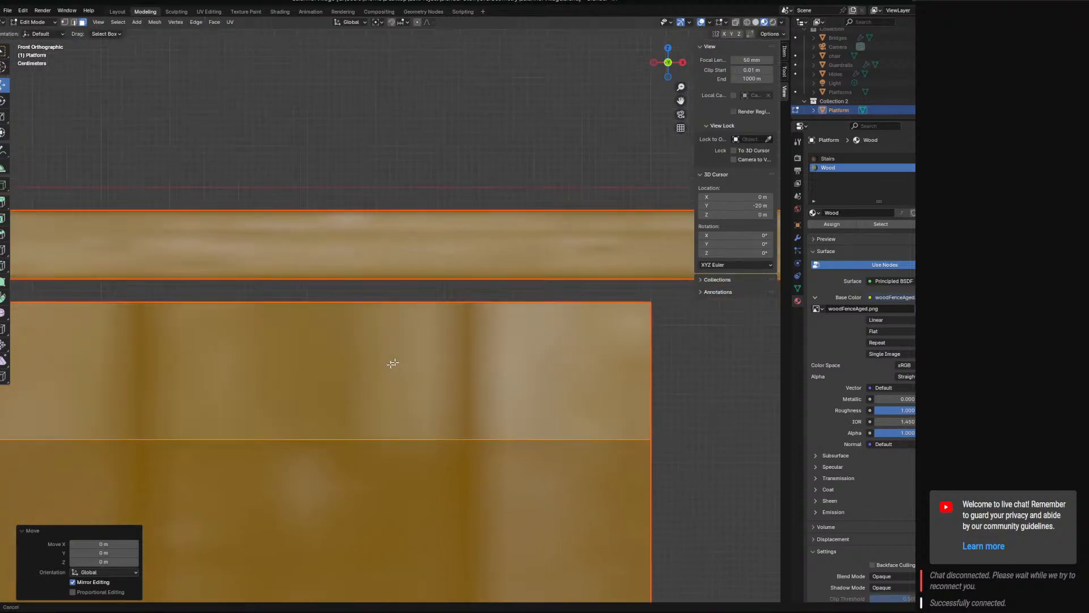
shift+middle_drag(307, 414, 374, 350)
scroll(366, 369, down, 1)
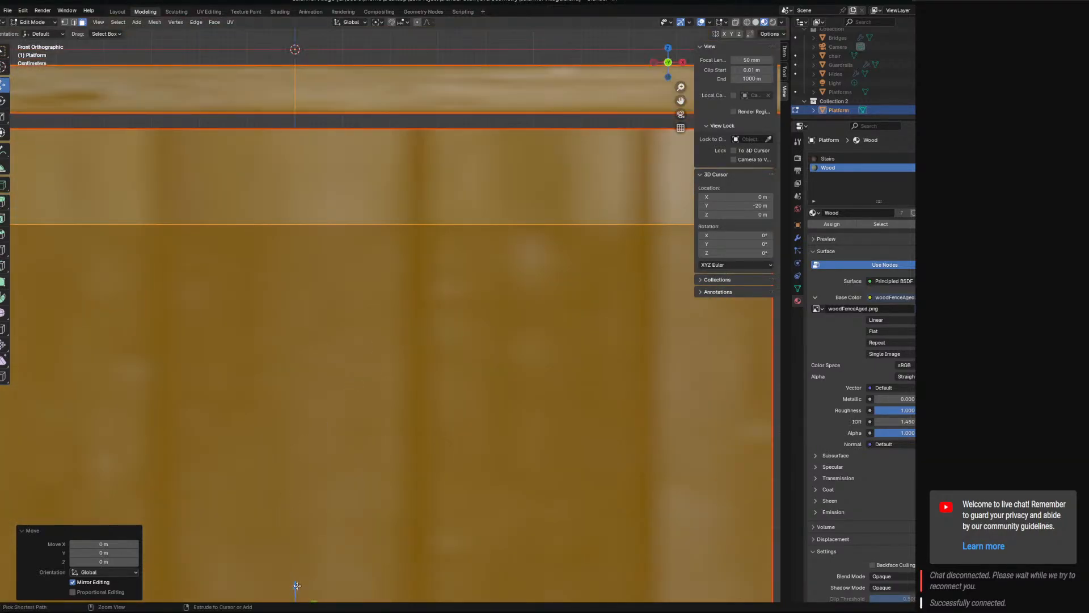
ctrl+drag(297, 586, 296, 571)
shift+middle_drag(429, 341, 179, 412)
shift+middle_drag(458, 286, 203, 368)
mouse_move(420, 361)
shift+middle_down()
mouse_move(243, 379)
mouse_move(722, 400)
mouse_move(102, 416)
mouse_move(486, 429)
mouse_move(512, 412)
shift+middle_up()
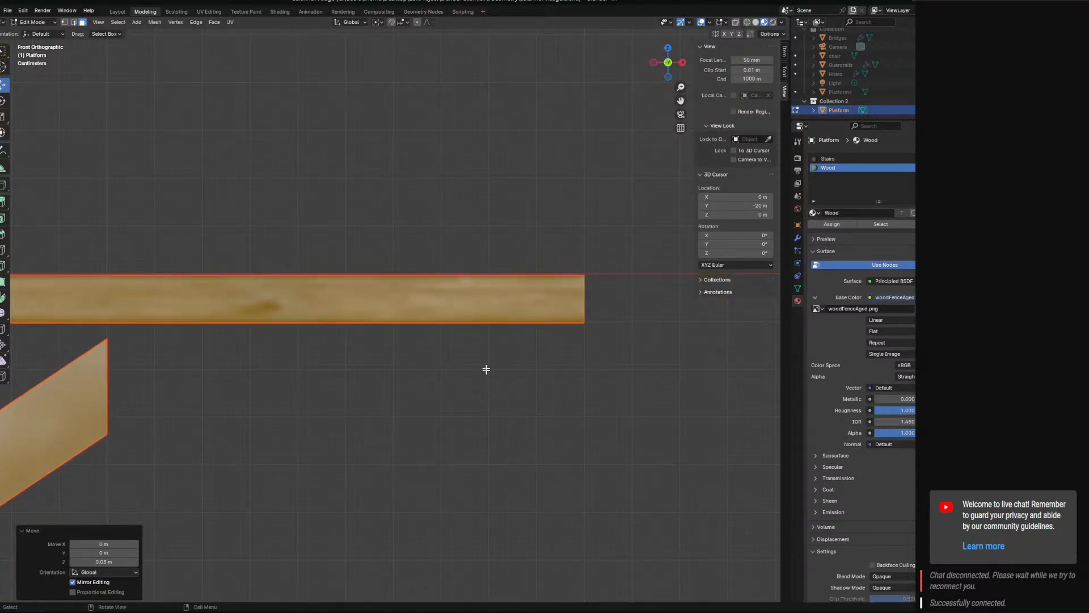
middle_drag(645, 342, 483, 349)
click(226, 298)
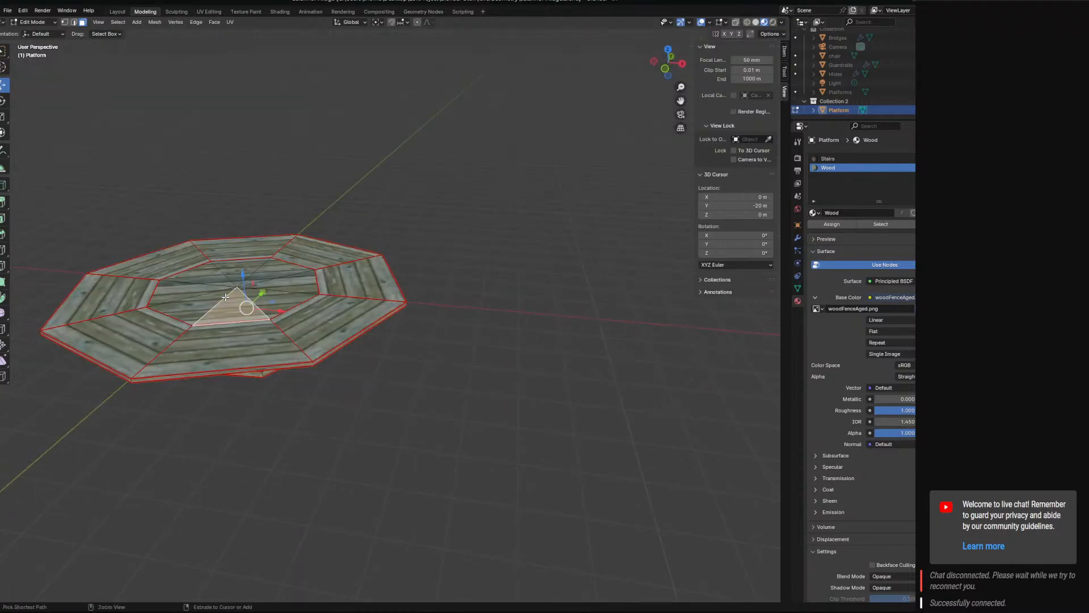
key(ctrl+KP_Add)
key(ctrl+KP_Add)
key(ctrl+KP_Add)
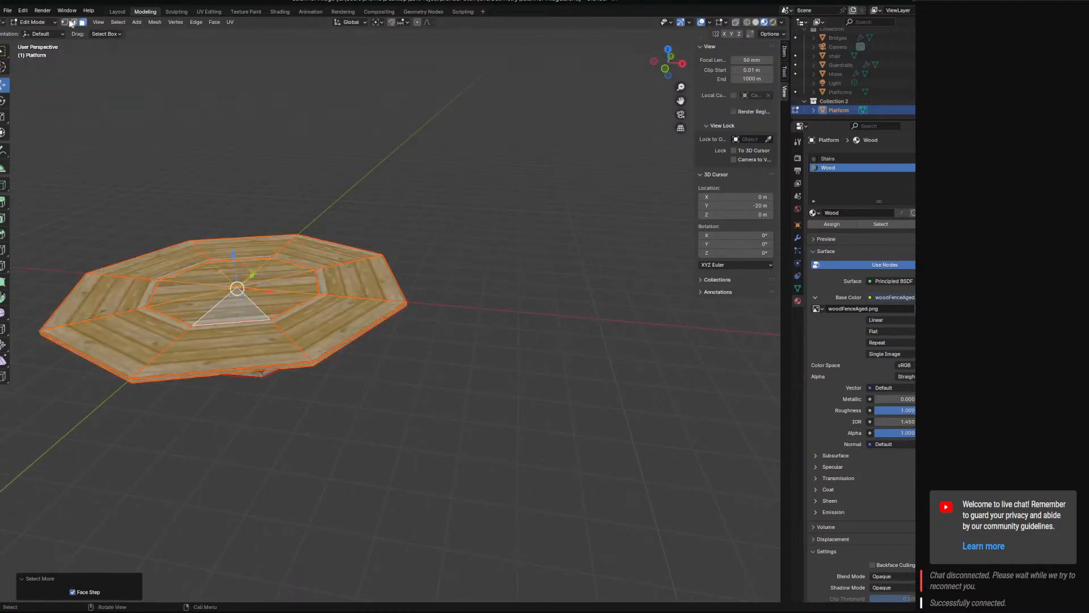
In vertex select mode, select the deck's top-surface vertices outward from the centre vertex and set their median Z to 0 m.
click(67, 22)
click(232, 277)
key(ctrl+KP_Add)
key(ctrl+KP_Add)
key(ctrl+KP_Add)
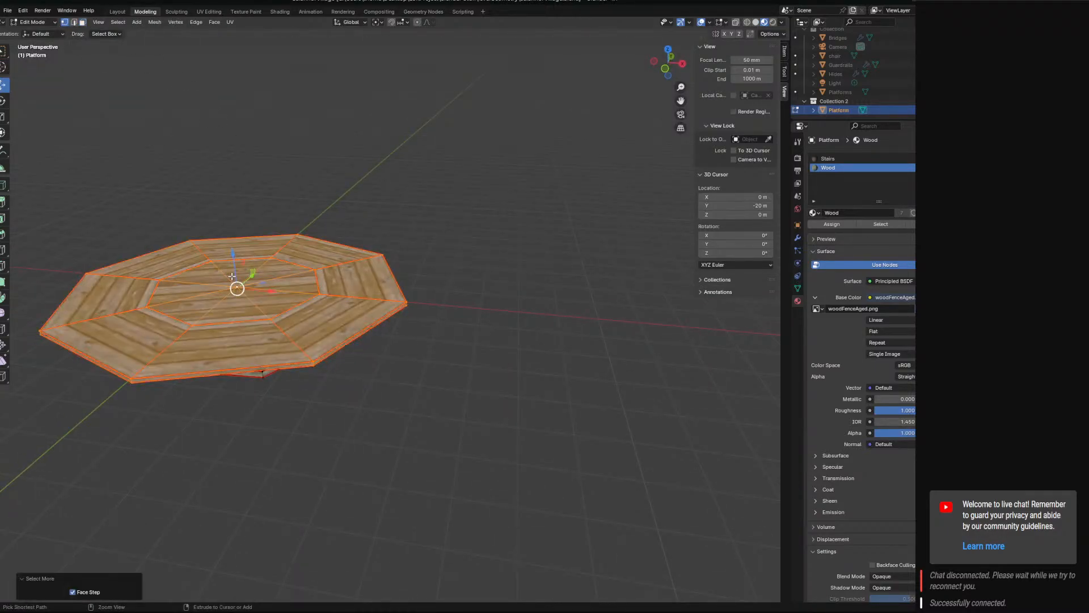
key(ctrl+z)
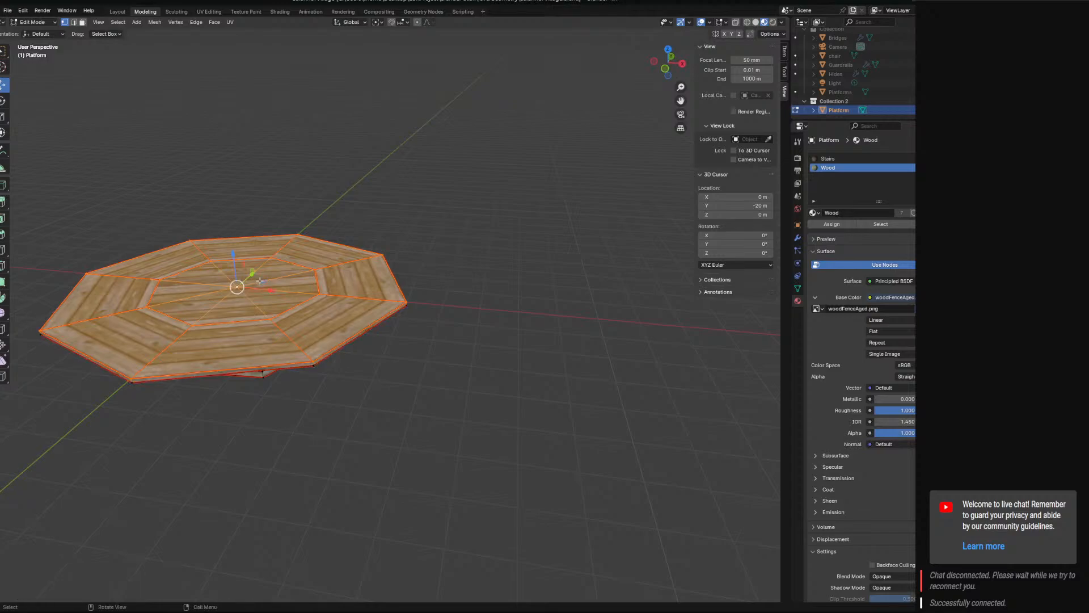
key(KP_1)
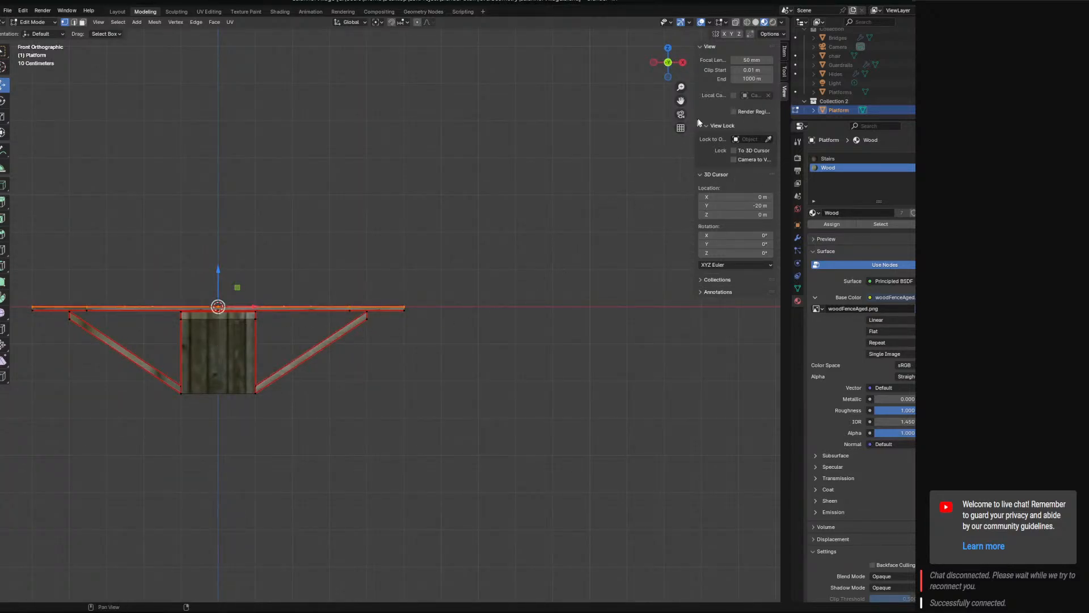
click(786, 52)
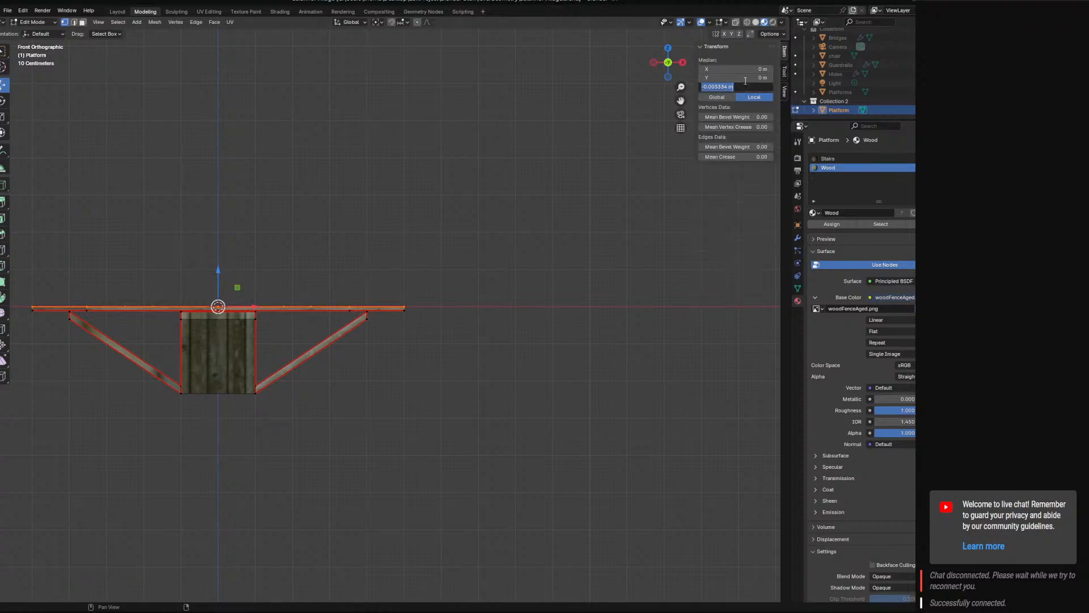
key(Return)
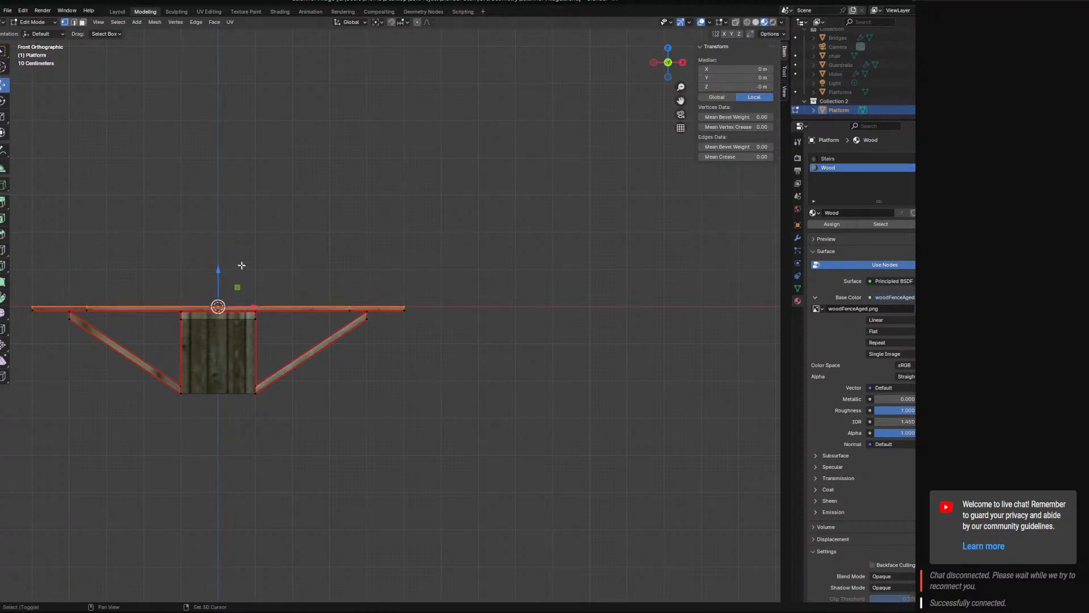
Select the deck's underside vertices outward from its centre vertex and set their median Z to -0.1 m.
shift+middle_drag(242, 265, 332, 262)
click(497, 311)
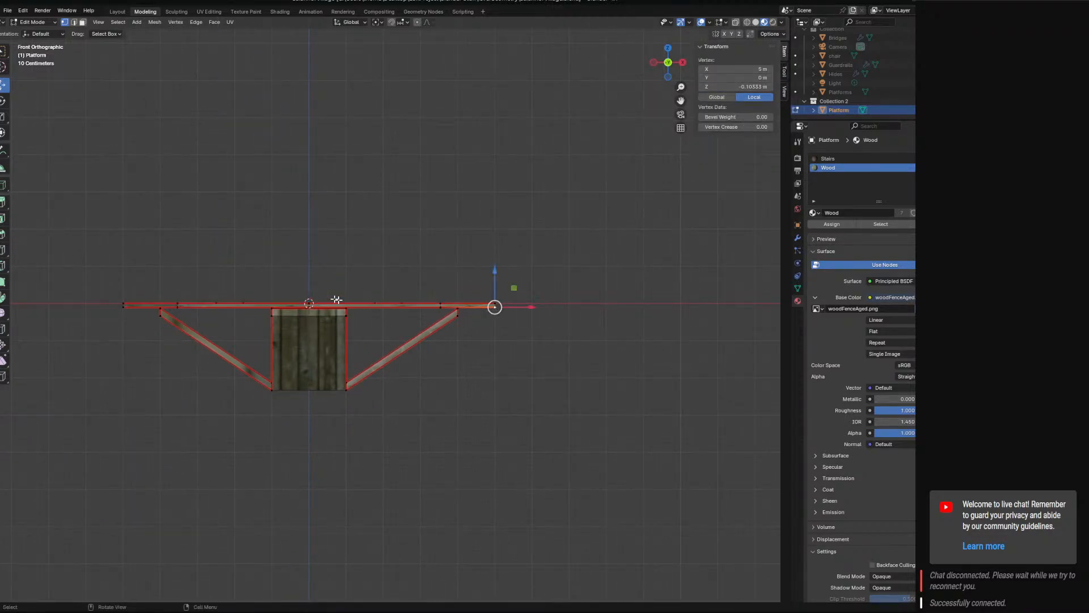
middle_drag(337, 301, 292, 255)
click(318, 285)
key(ctrl+KP_Add)
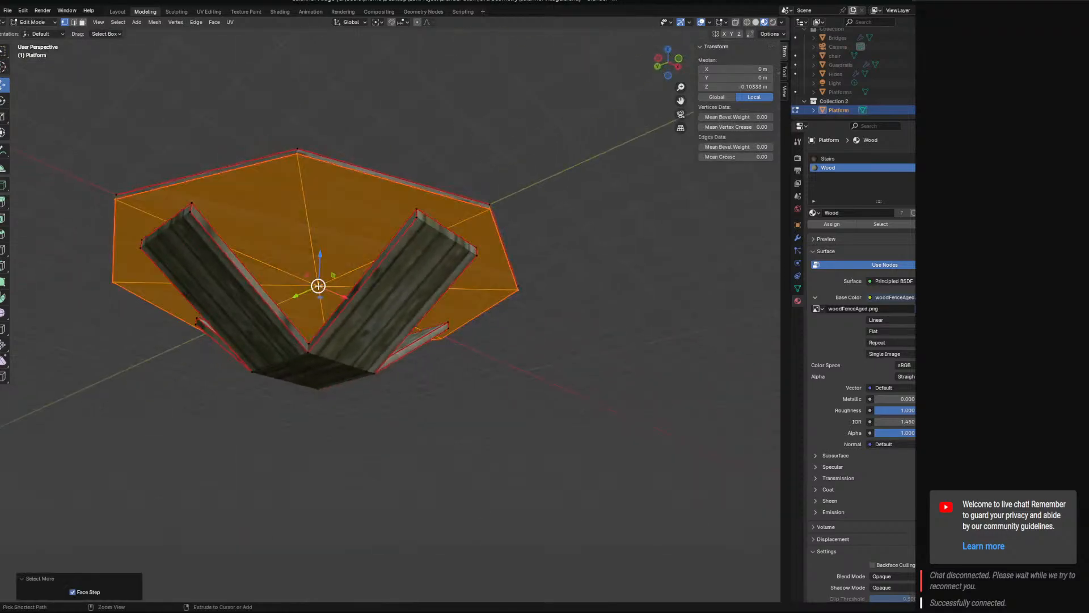
middle_drag(540, 281, 516, 269)
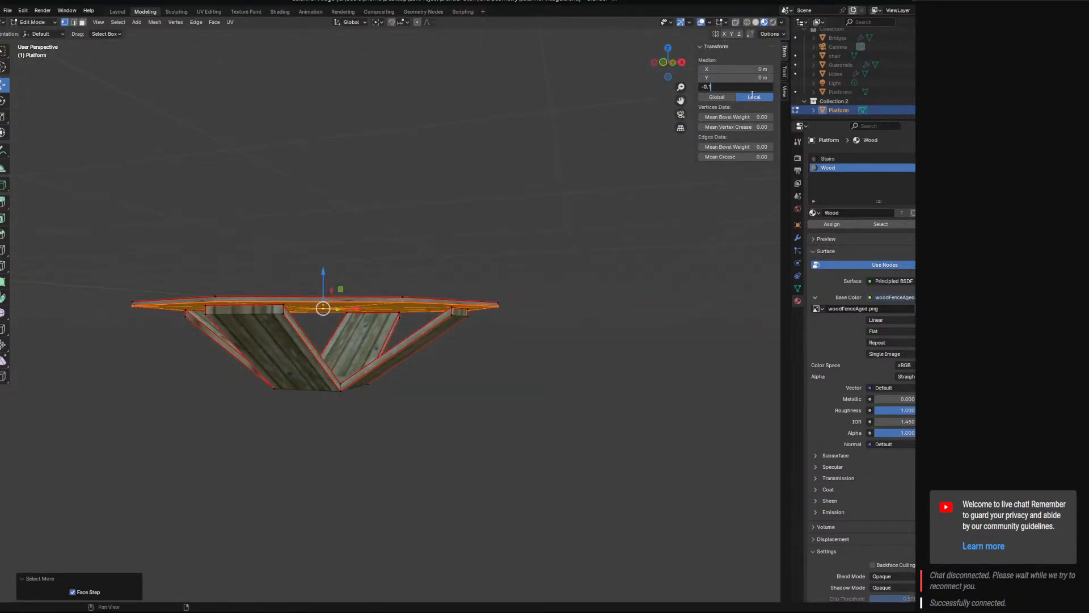
Select the upper vertices at the outer ends of all four braces and set their median Y to 0 and Z to -0.1 m.
scroll(459, 321, up, 3)
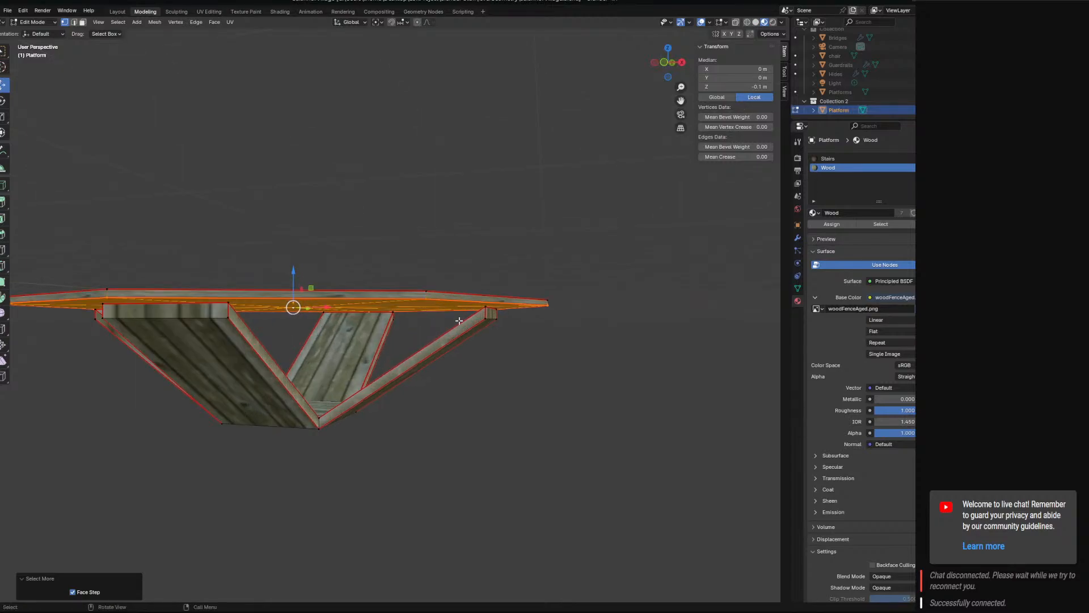
click(486, 309)
shift+click(496, 309)
middle_drag(288, 334, 306, 323)
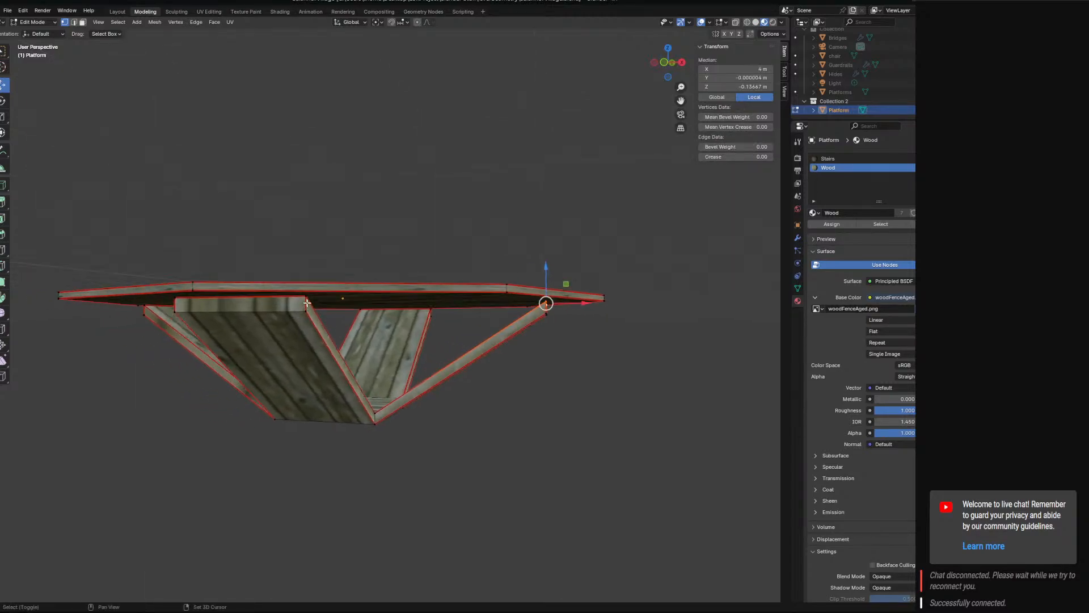
shift+click(305, 300)
shift+click(172, 302)
middle_drag(173, 302, 429, 310)
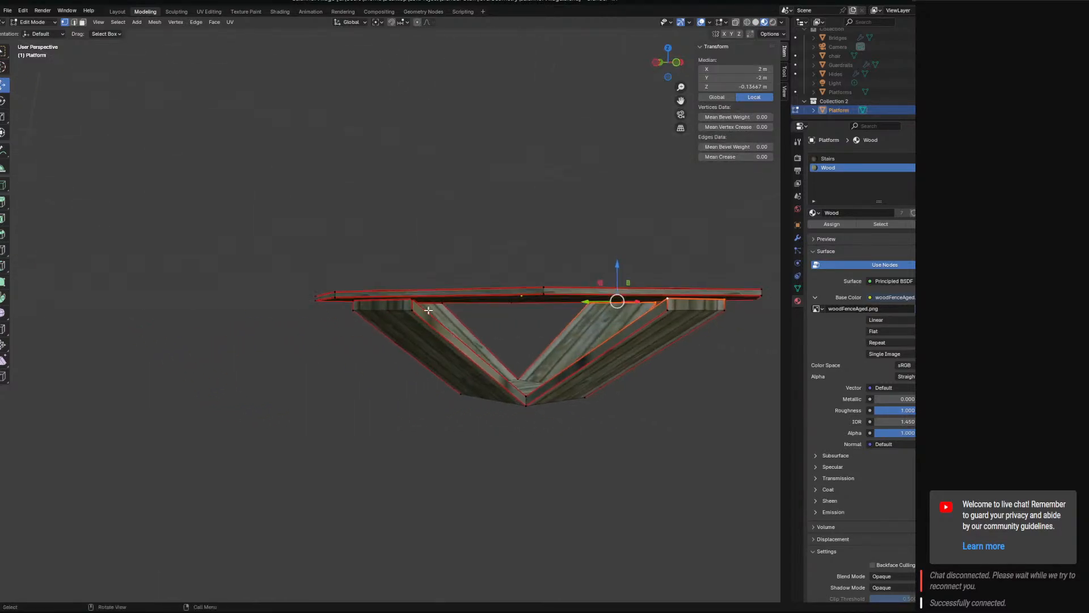
middle_drag(351, 304, 396, 310)
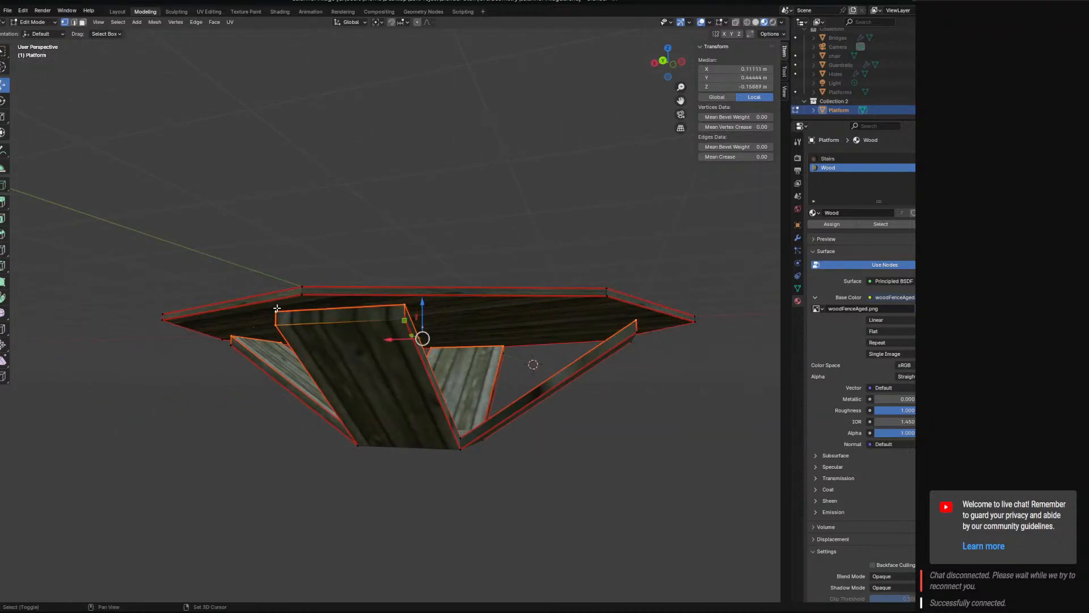
middle_drag(292, 335, 411, 360)
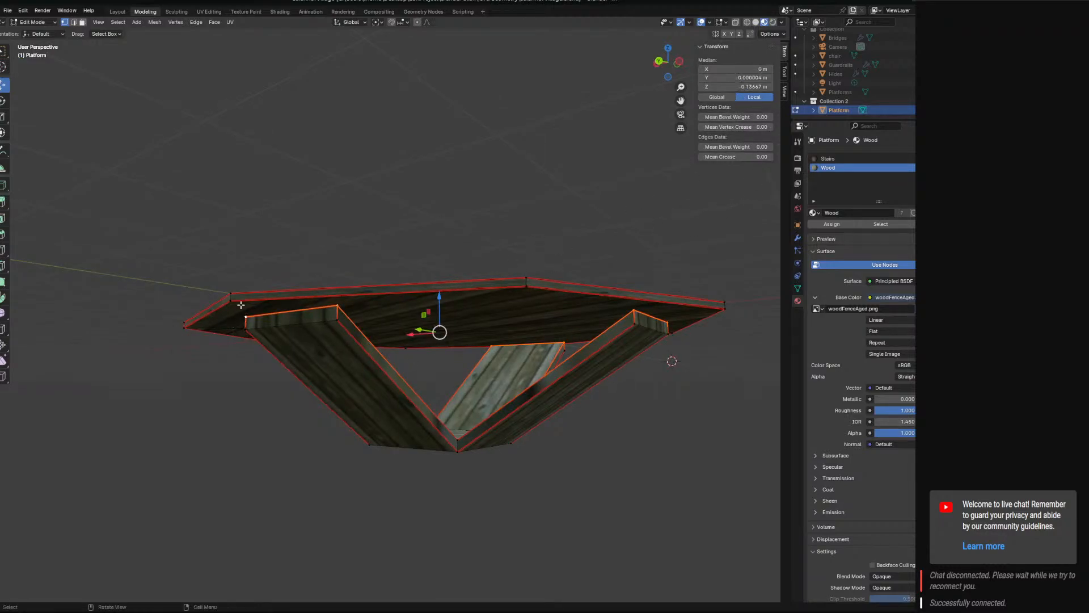
middle_drag(241, 305, 418, 314)
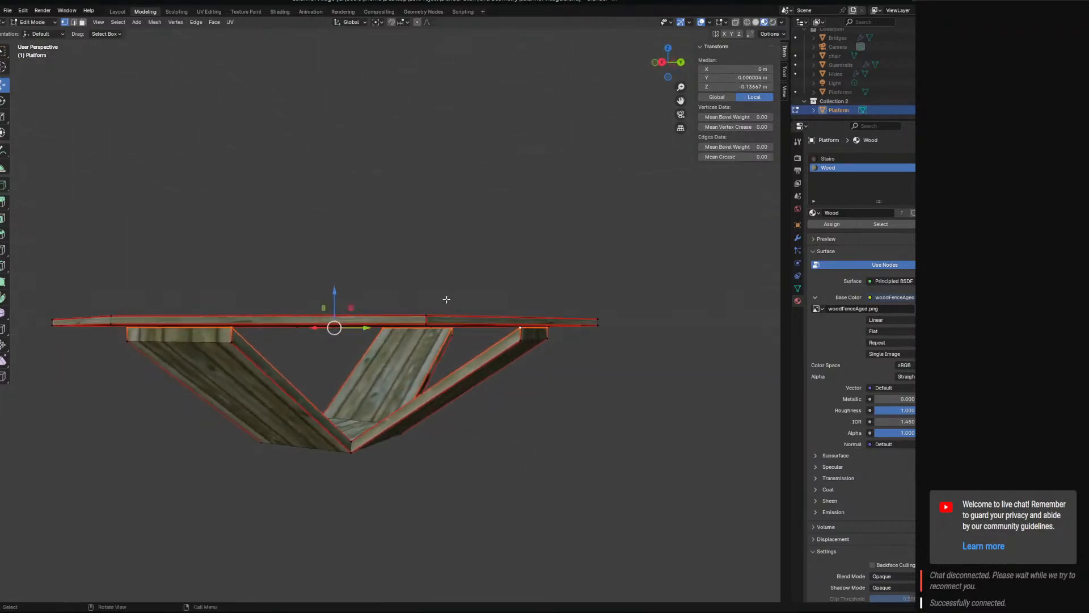
click(740, 79)
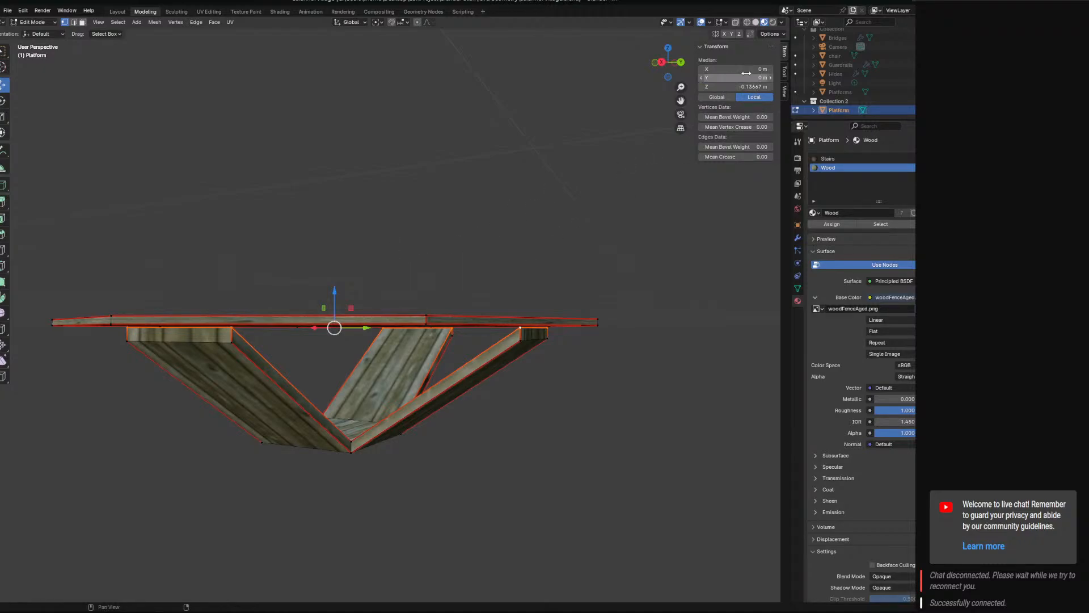
middle_drag(578, 336, 702, 204)
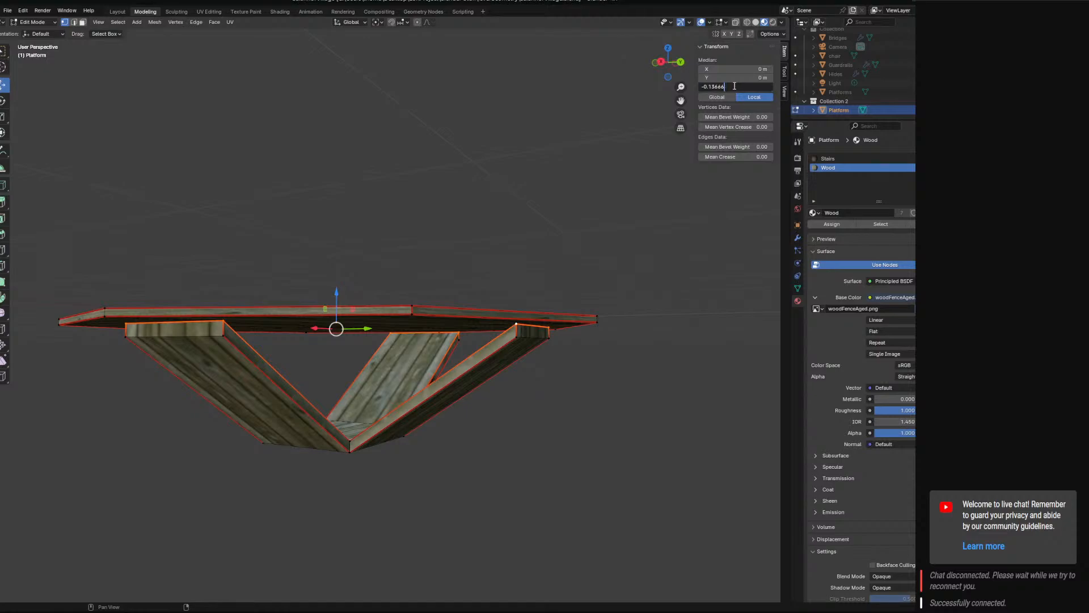
key(BackSpace)
key(Return)
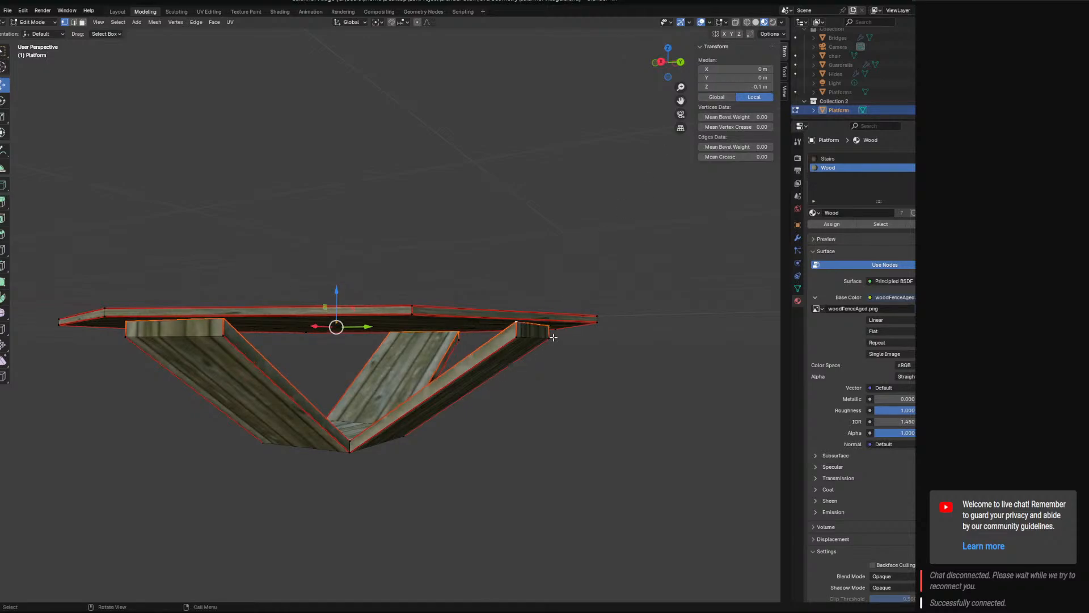
Select the lower vertices at the outer ends of all four braces and set their median Y to 0.
click(519, 335)
shift+click(210, 338)
middle_drag(211, 338, 341, 338)
shift+click(450, 301)
middle_drag(450, 301, 343, 336)
shift+click(343, 336)
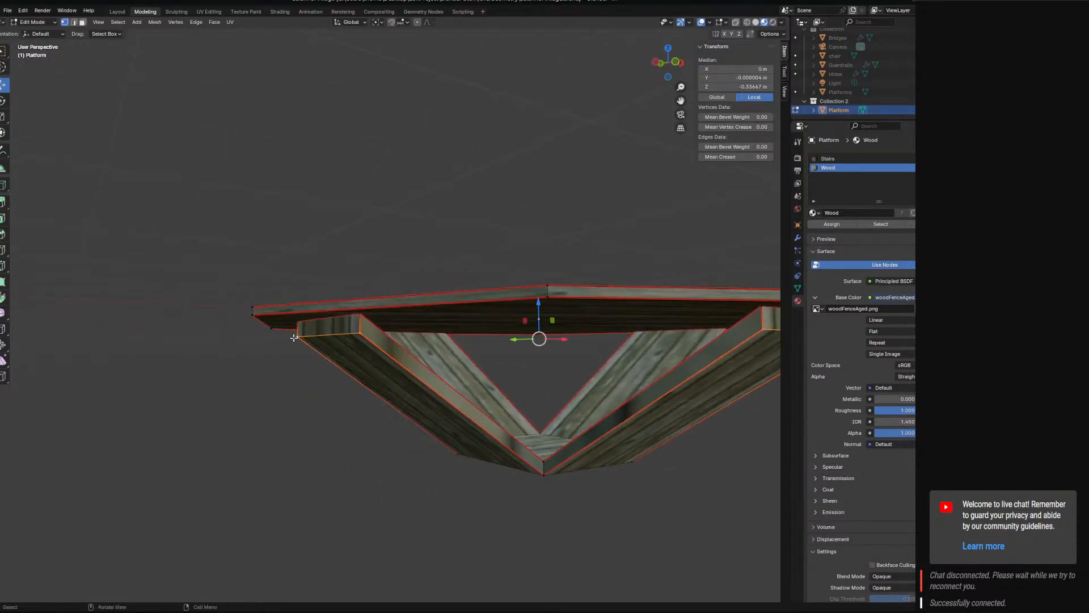
click(735, 78)
text(0)
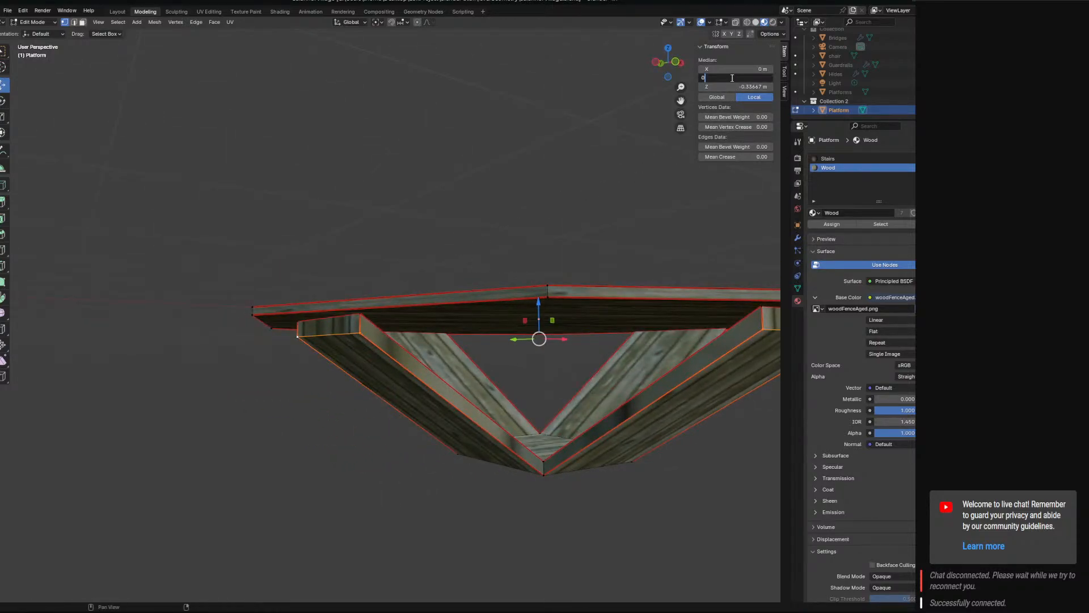
Try a median Z of -0.2 m for the lower vertices of the brace ends and undo it.
click(750, 85)
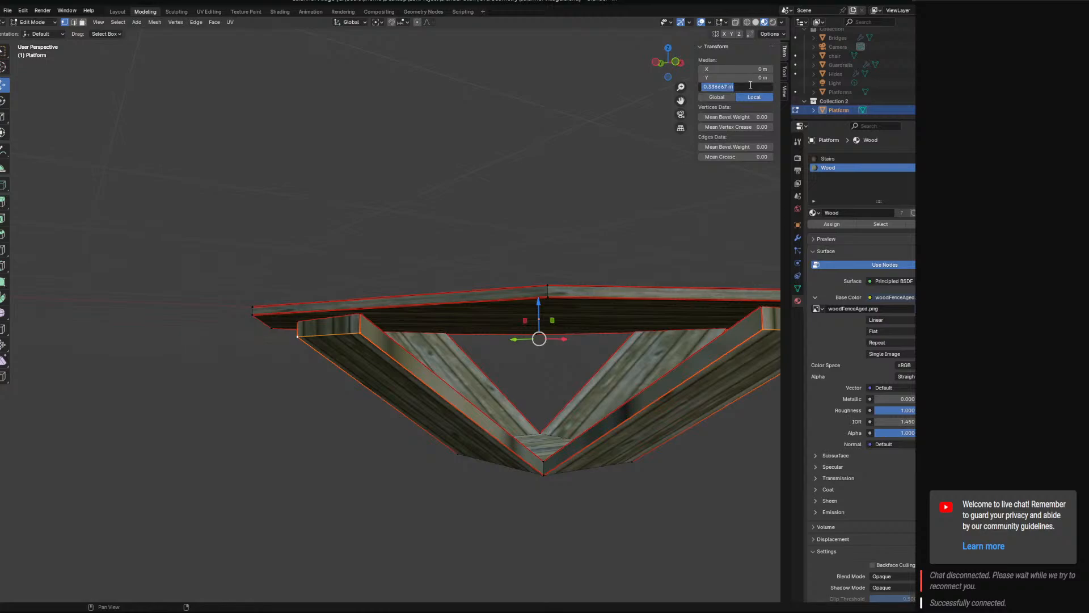
click(751, 85)
text(.2)
key(Return)
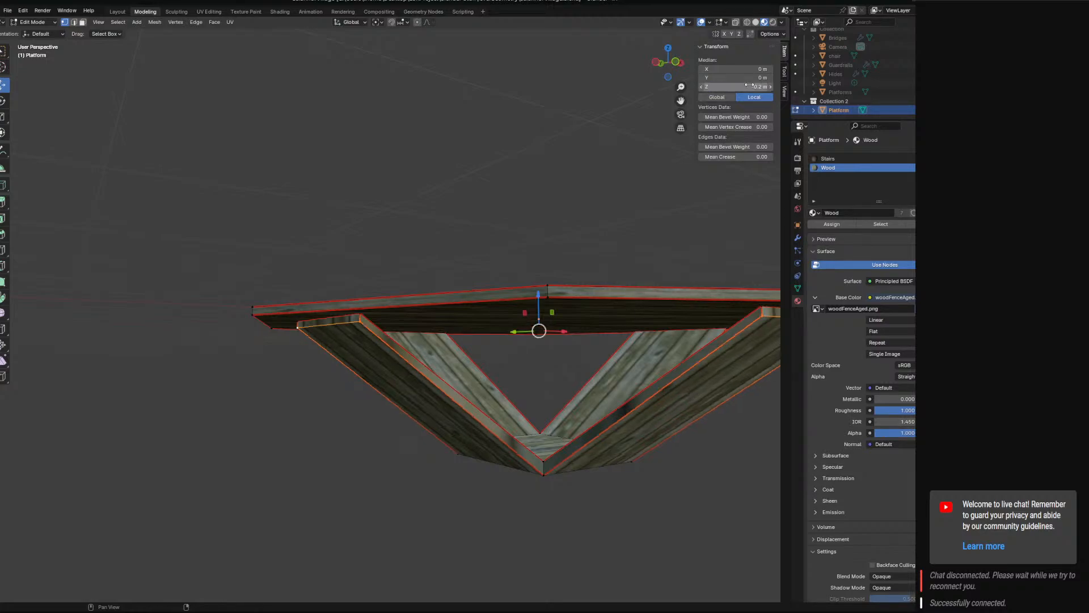
key(ctrl+z)
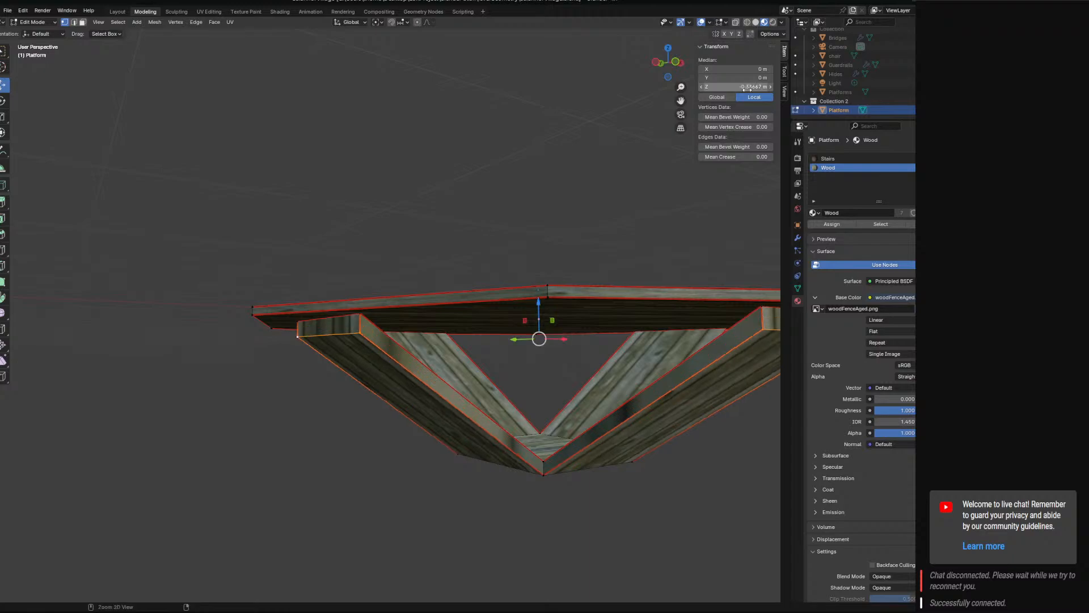
Set the median Z of the brace ends' lower vertices to -0.3 m.
double_click(748, 86)
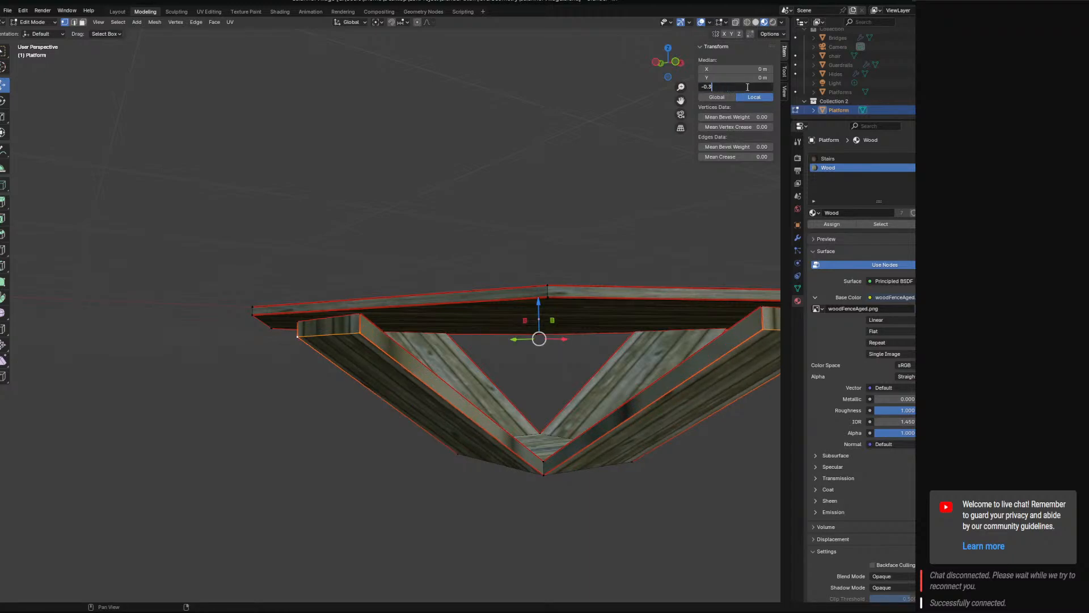
key(Return)
Select the four corner vertices of the bottom face where the braces meet and set their median Z to -2.3 m.
click(544, 463)
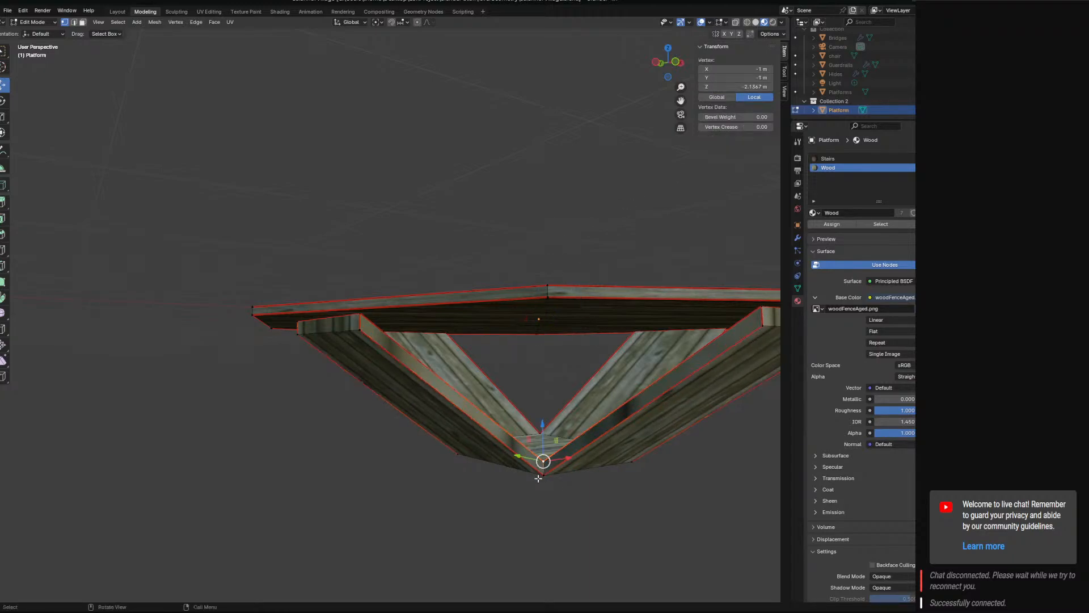
click(543, 476)
middle_drag(566, 472, 507, 436)
shift+click(471, 435)
shift+click(555, 455)
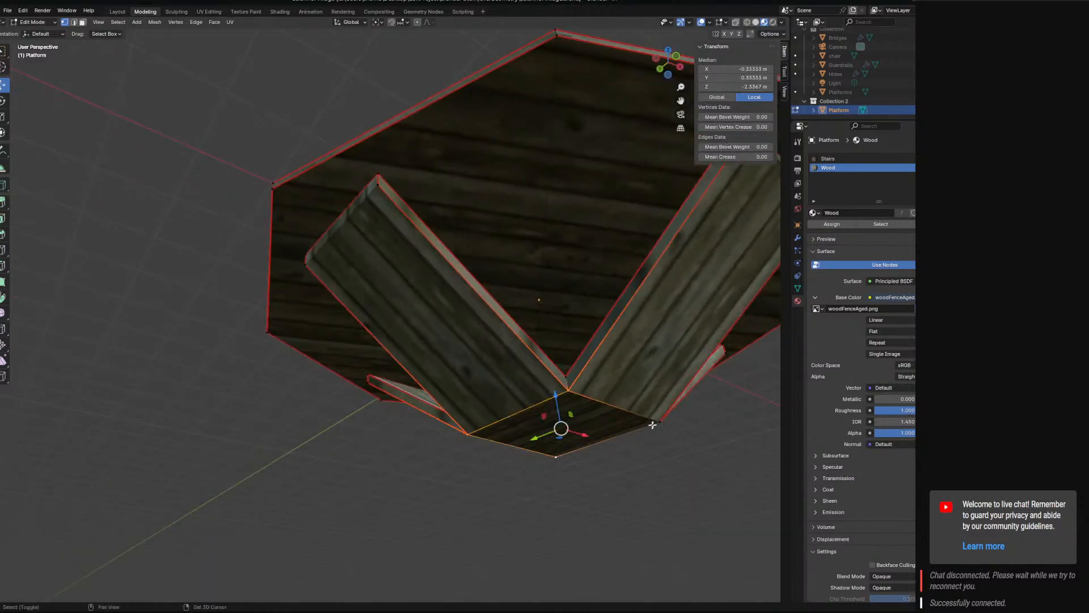
shift+click(660, 421)
click(747, 87)
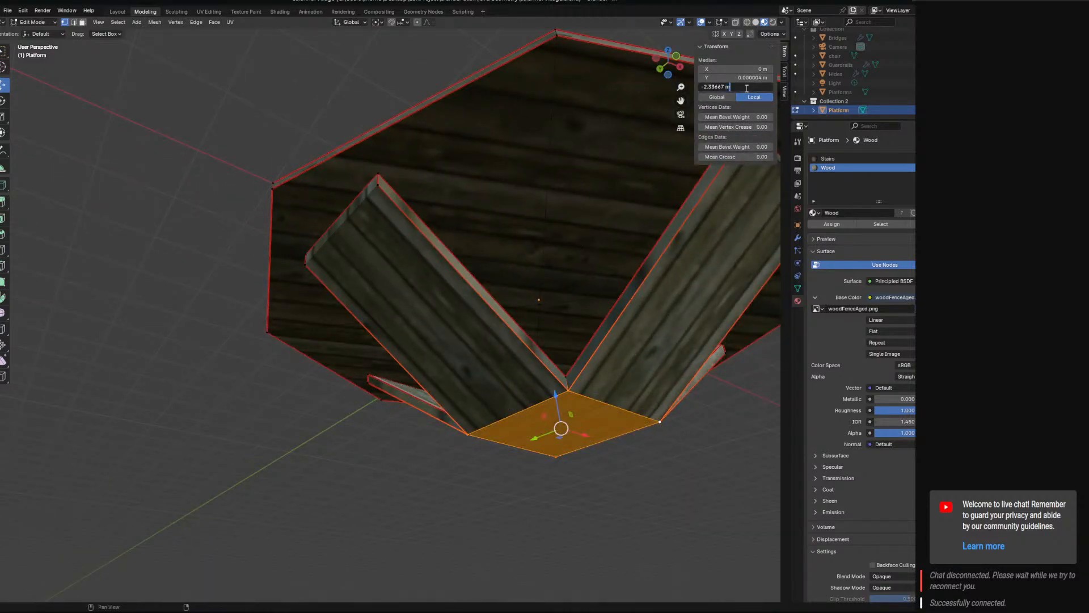
key(Return)
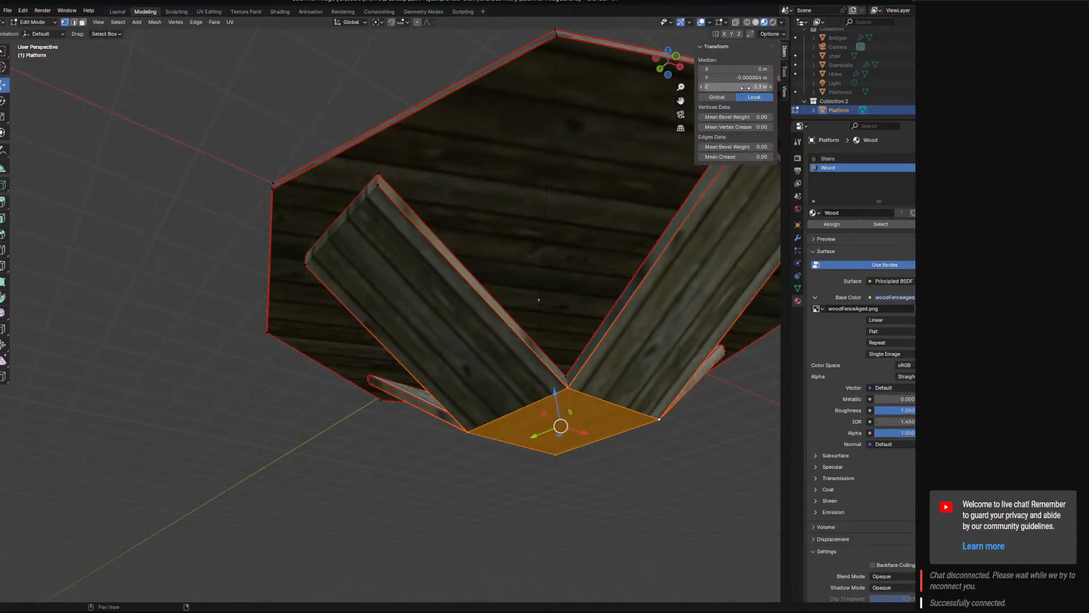
Select the four upper corner vertices of the base where the braces meet and set their median Z to -2.1 m.
middle_drag(674, 173, 466, 446)
click(453, 445)
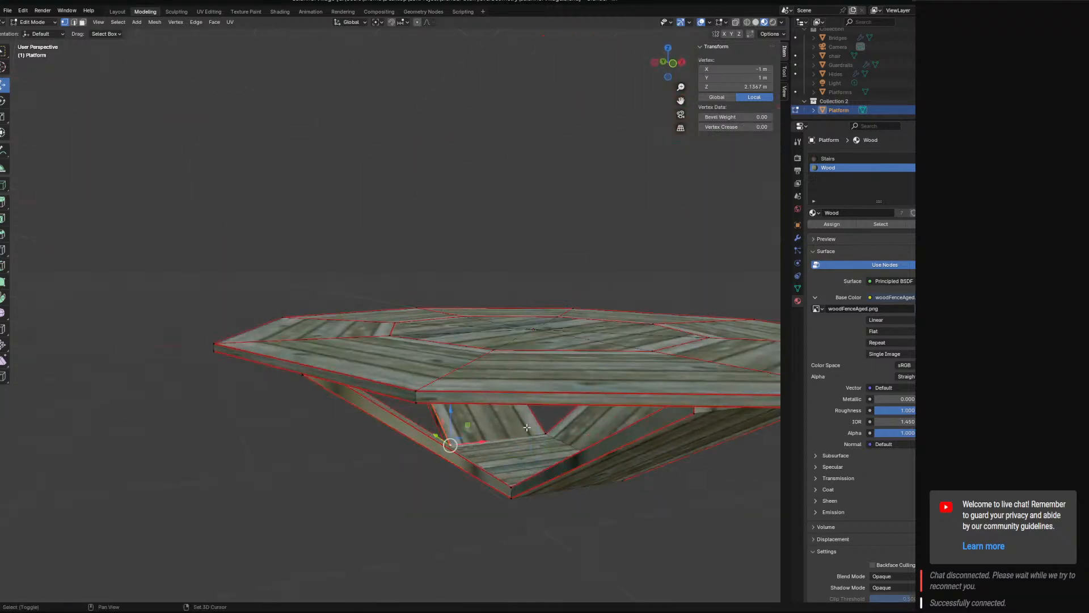
shift+click(546, 436)
shift+click(512, 485)
middle_drag(563, 475, 522, 457)
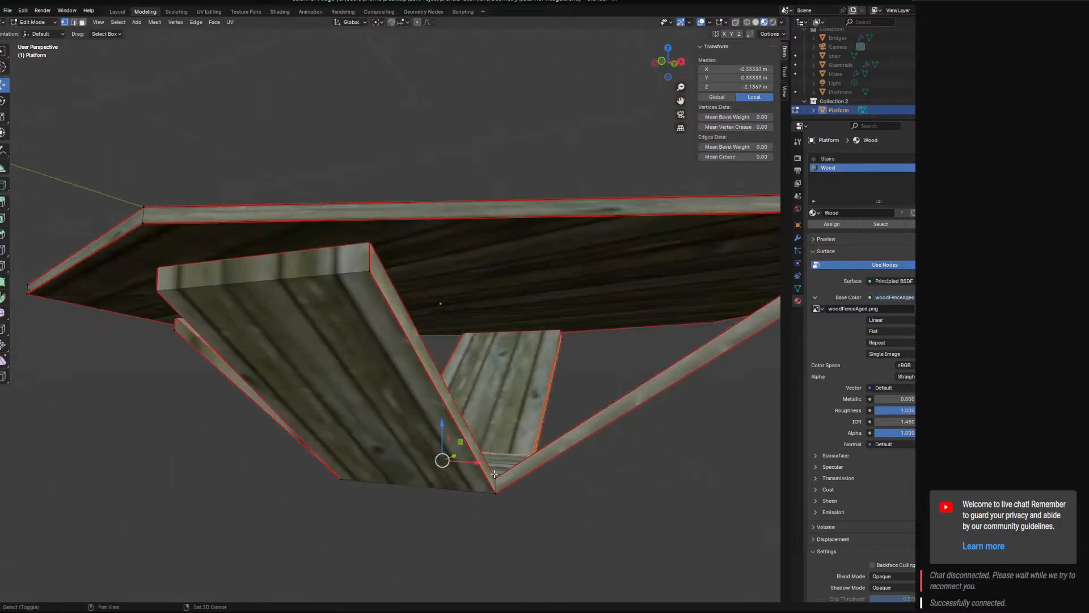
shift+click(522, 457)
click(745, 86)
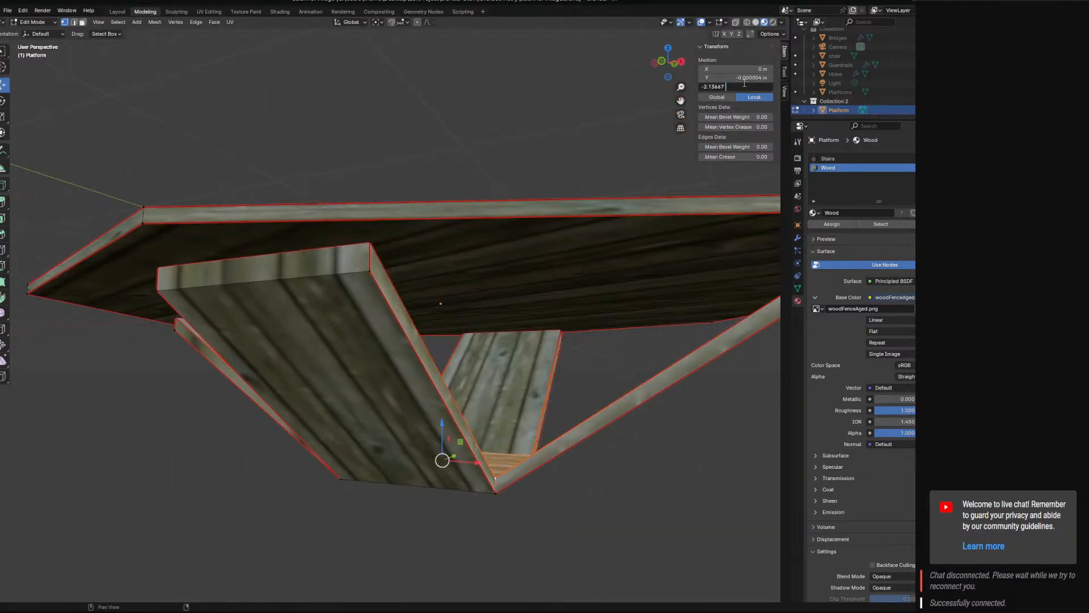
text(-2.1)
key(Return)
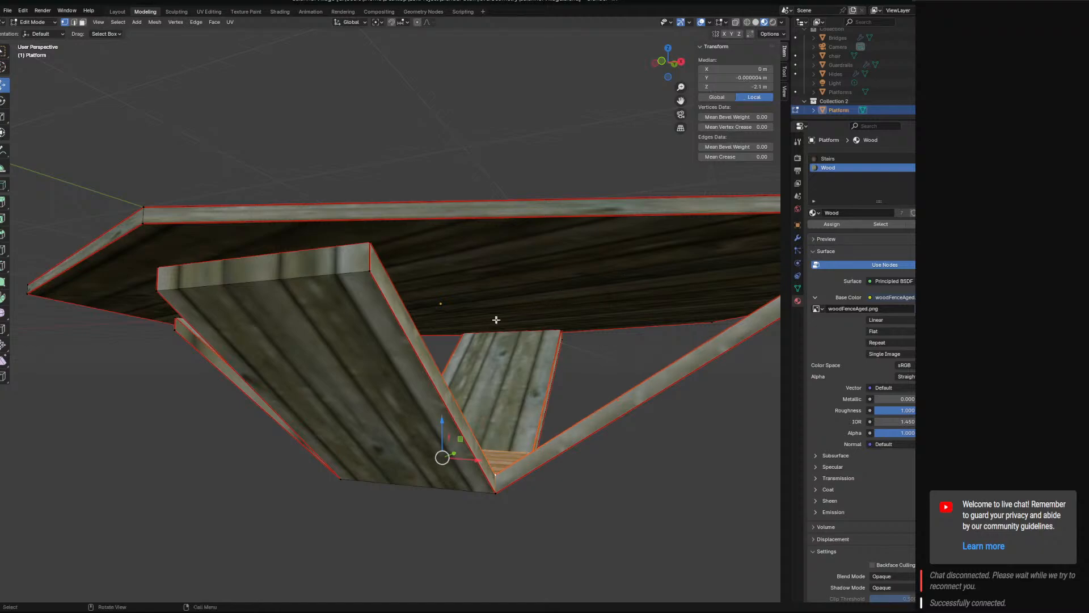
Clear the selection and check the whole platform's alignment in front view.
mouse_move(496, 319)
middle_down()
mouse_move(448, 317)
mouse_move(462, 329)
mouse_move(517, 322)
middle_up()
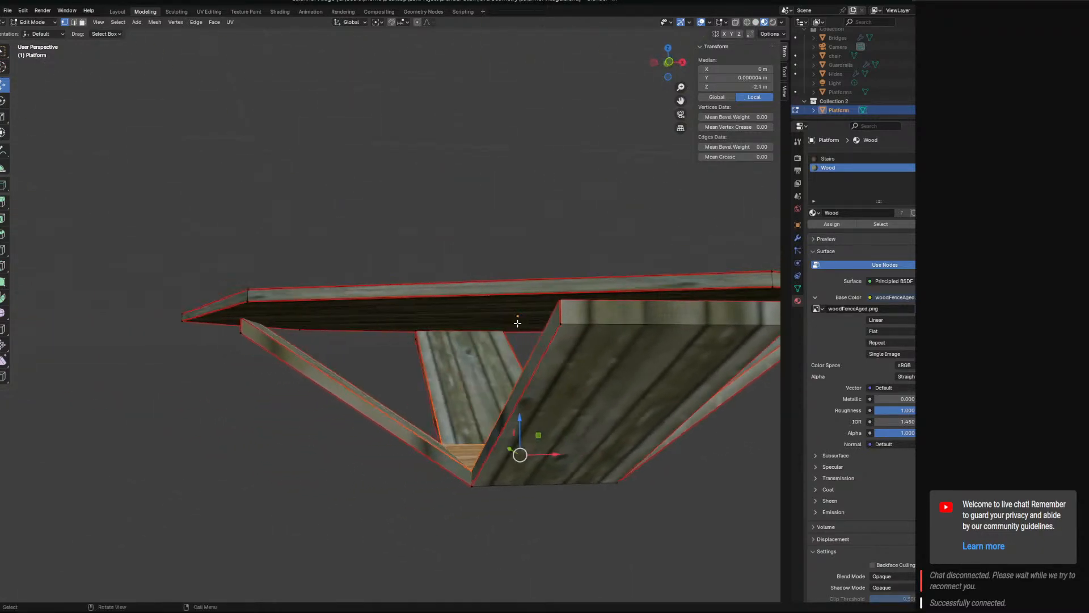
key(KP_1)
scroll(530, 325, down, 1)
click(499, 241)
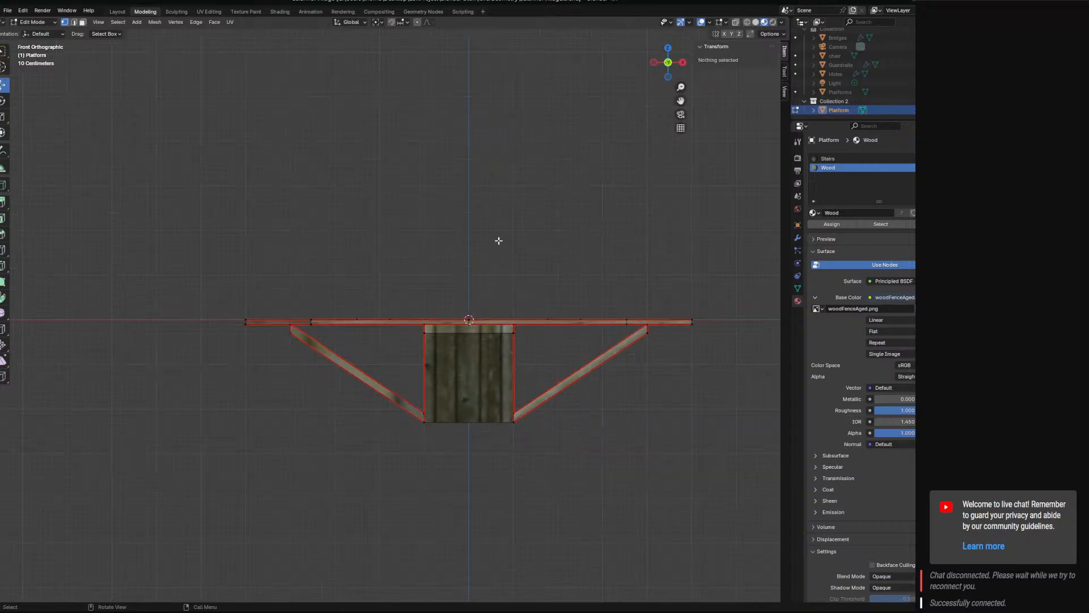
Examine the aligned platform's plank top and octagonal outline from several angles.
middle_drag(498, 241, 438, 324)
scroll(452, 282, down, 4)
scroll(438, 324, up, 2)
scroll(438, 324, up, 2)
shift+middle_drag(438, 384, 440, 256)
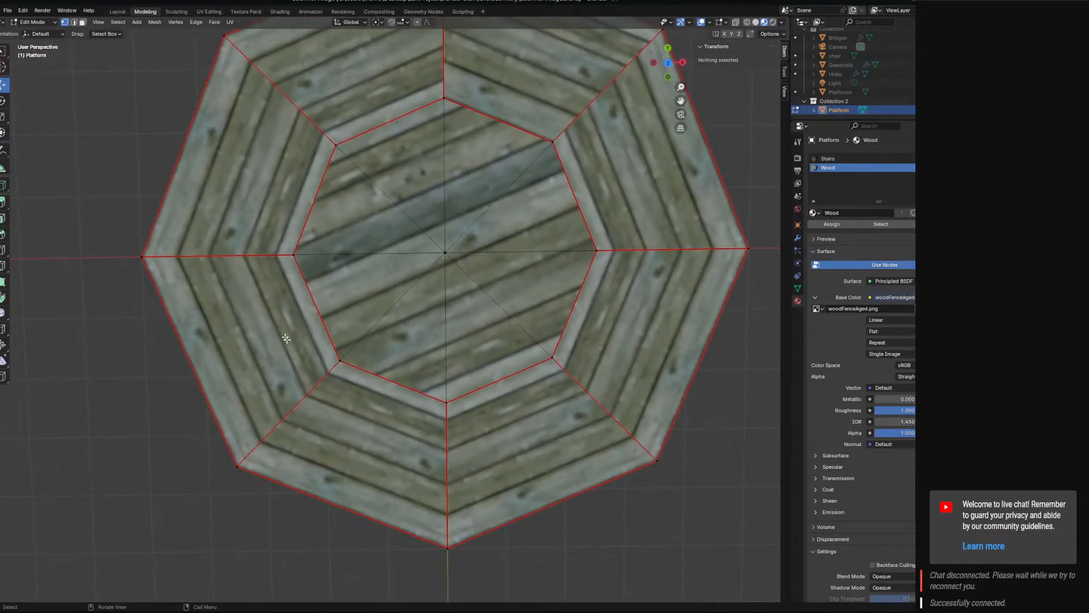
middle_drag(499, 264, 514, 217)
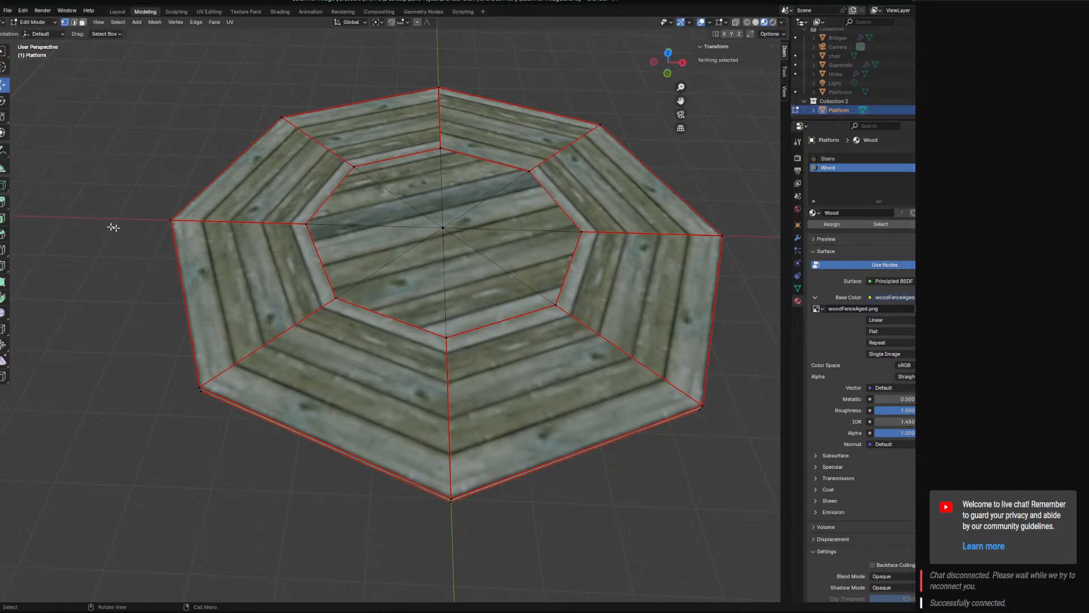
middle_drag(398, 284, 382, 300)
scroll(424, 281, down, 3)
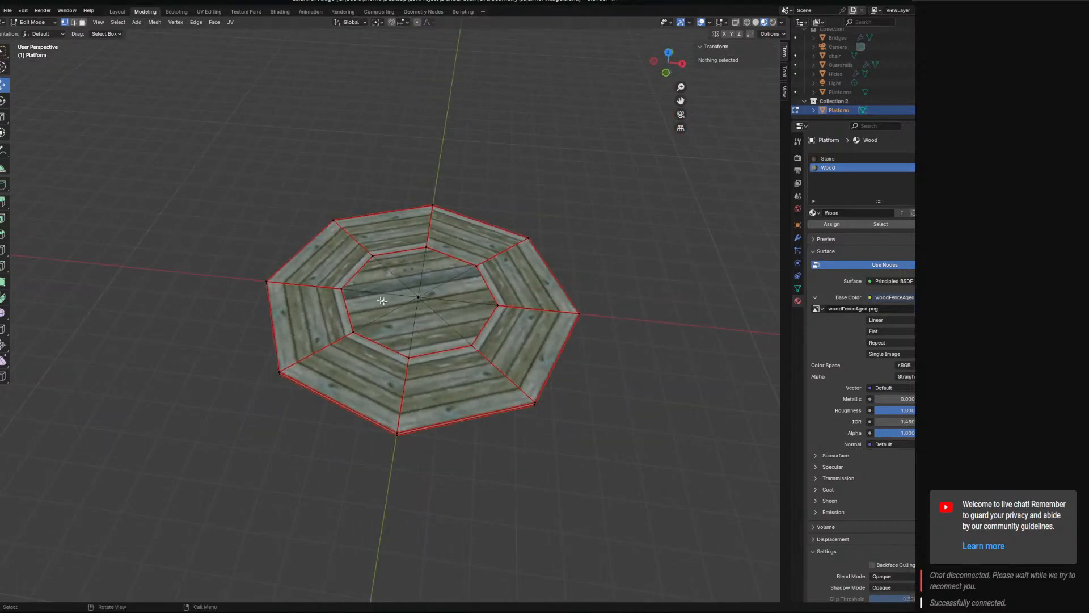
Save the file and return the platform to Object Mode.
key(ctrl+s)
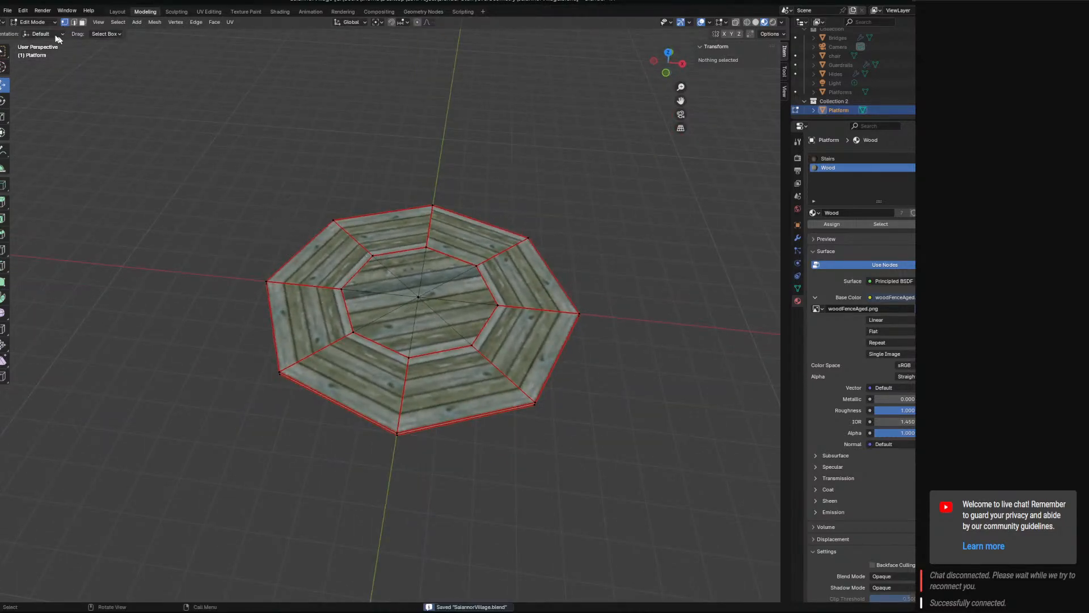
click(34, 23)
click(31, 32)
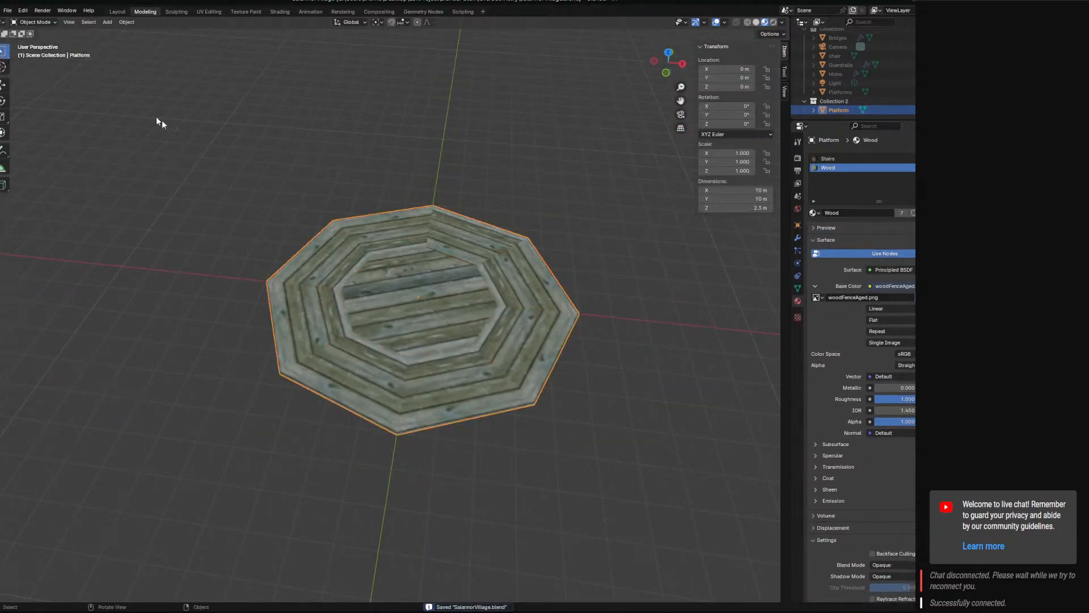
click(107, 22)
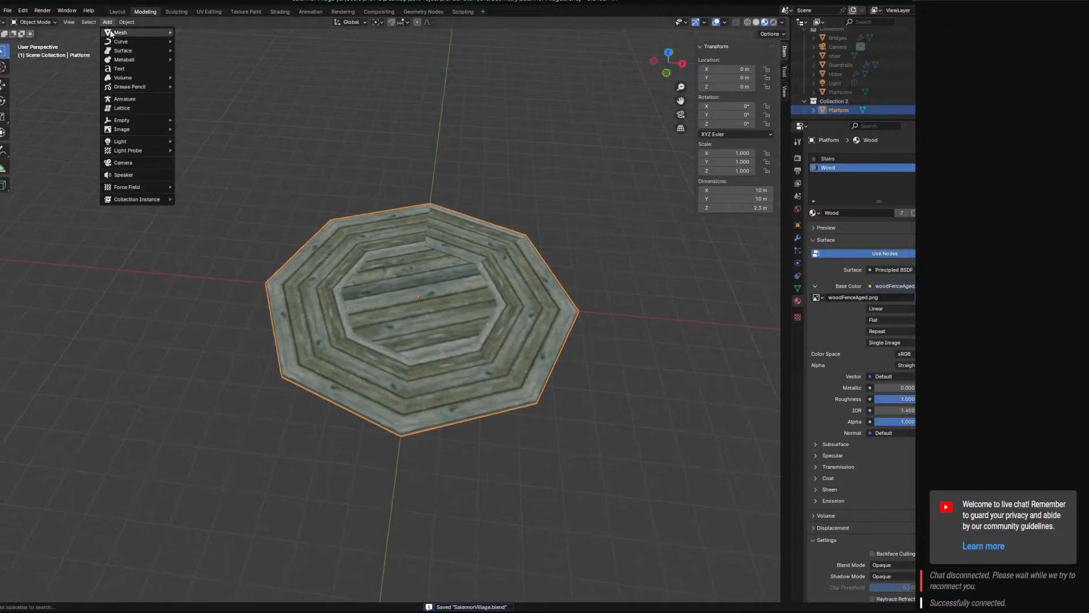
mouse_move(142, 33)
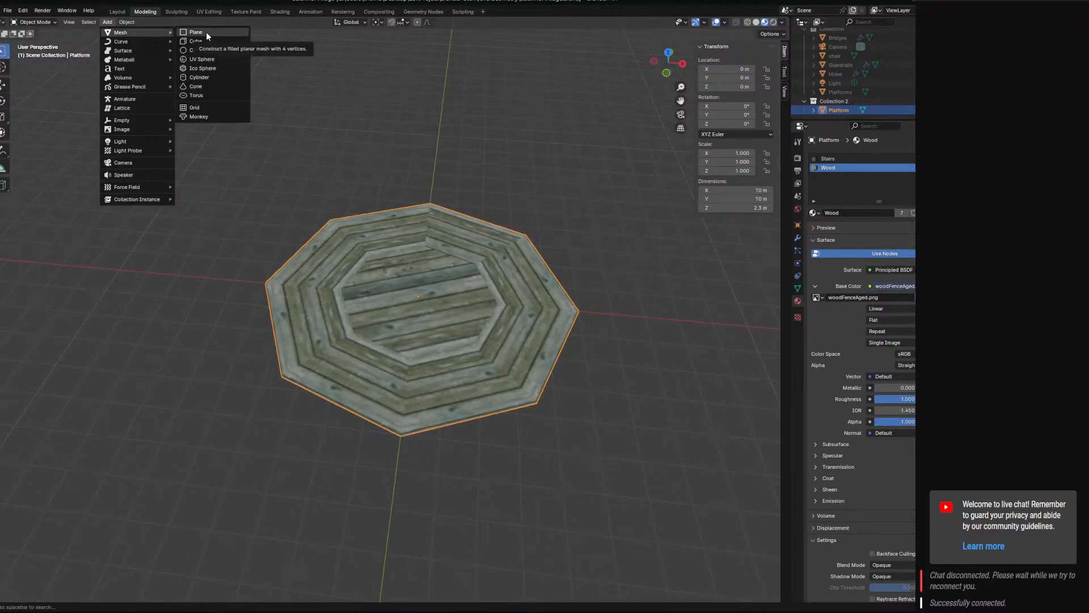
click(206, 32)
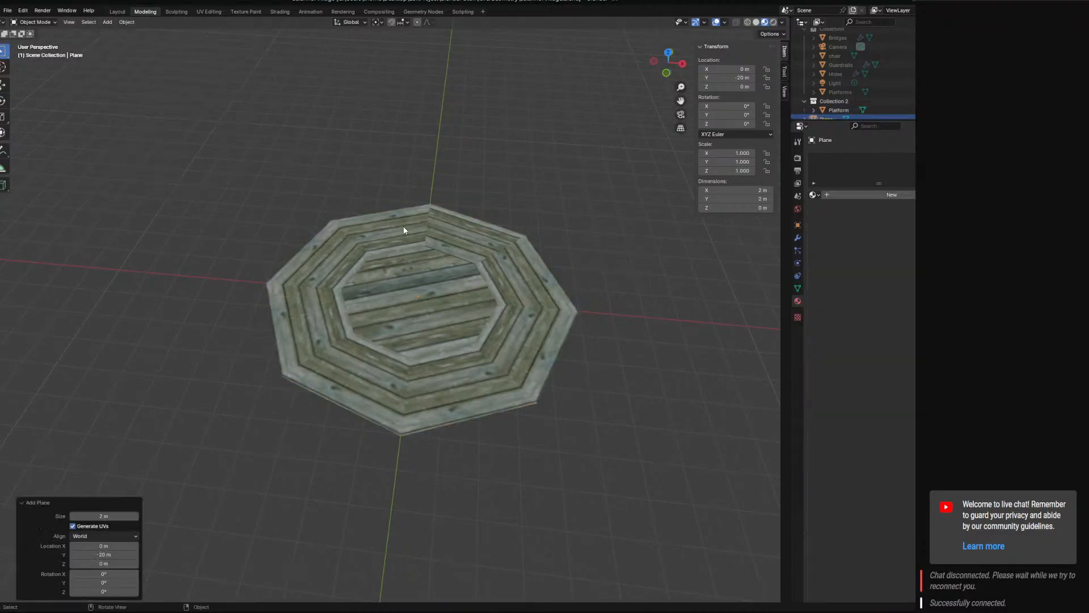
scroll(417, 236, down, 8)
middle_drag(394, 372, 326, 389)
key(ctrl+z)
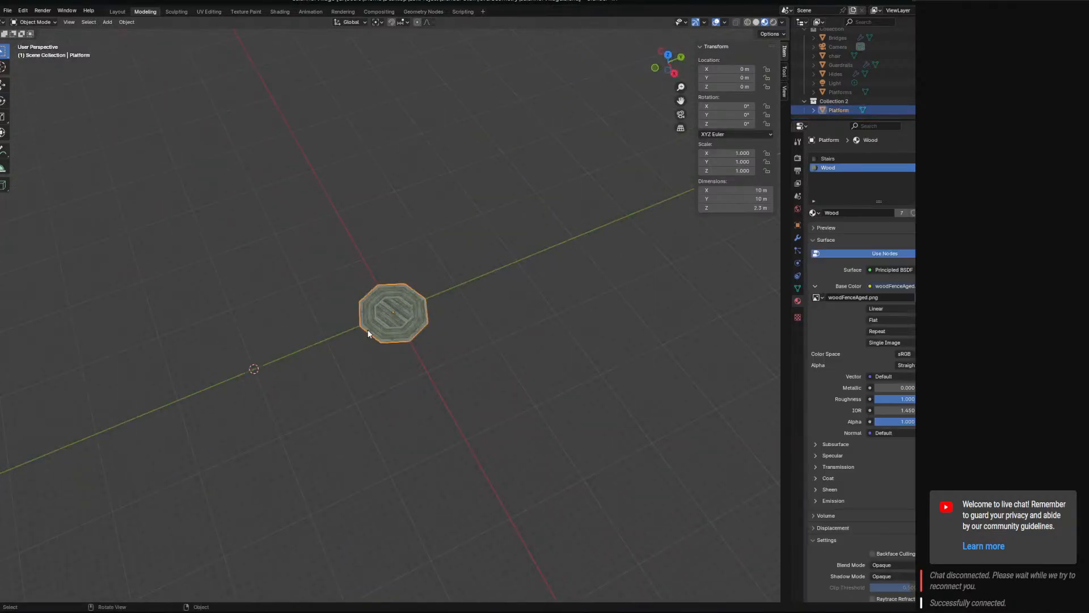
Set the 3D cursor's Y location to 0 m.
key(Tab)
key(Tab)
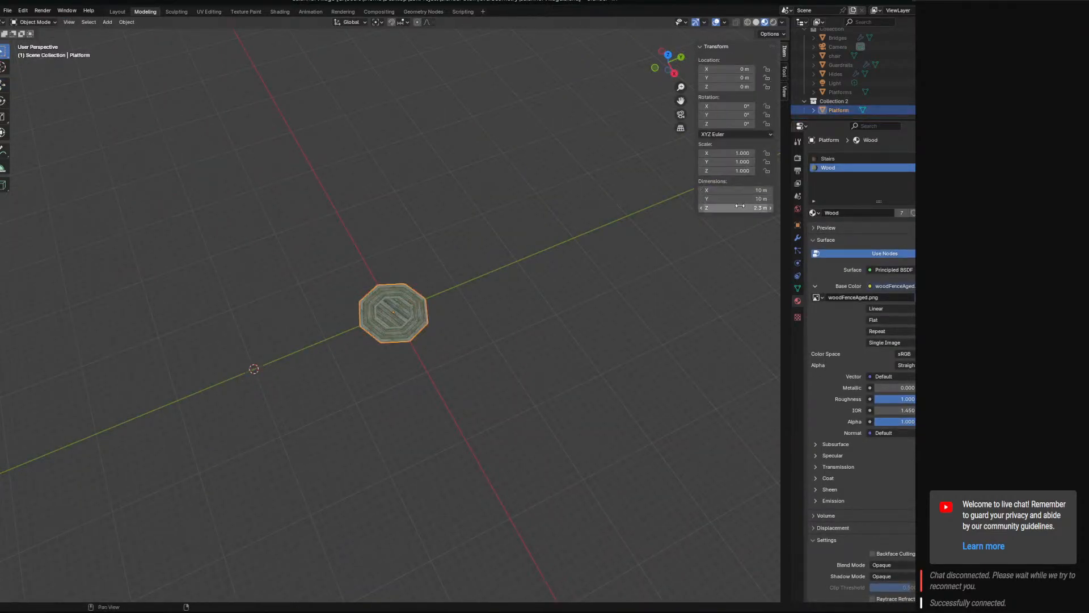
click(781, 79)
click(785, 95)
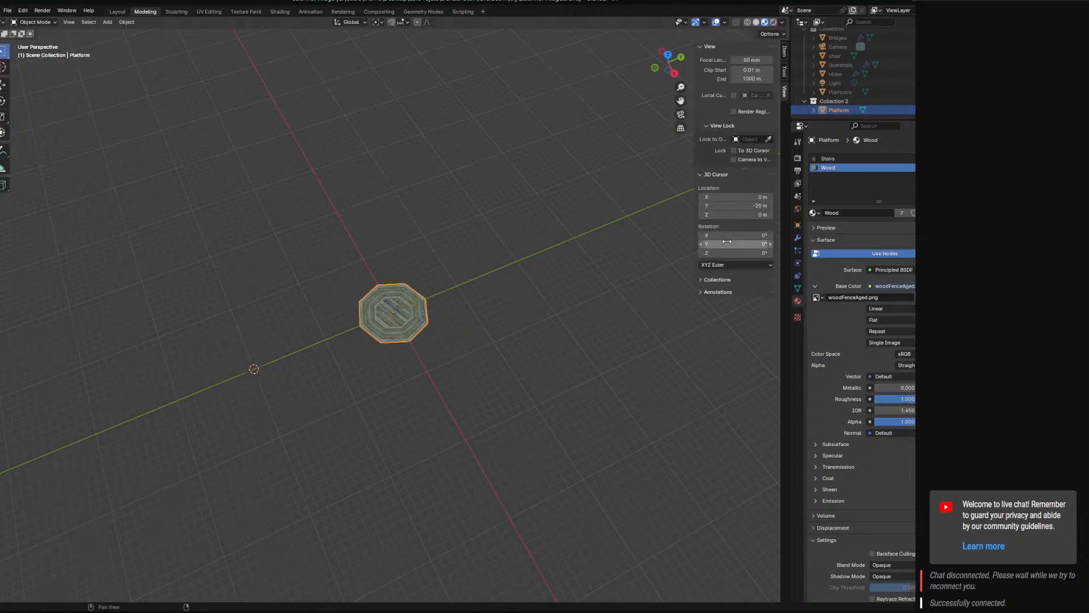
click(735, 206)
text(0)
key(Return)
scroll(430, 291, up, 8)
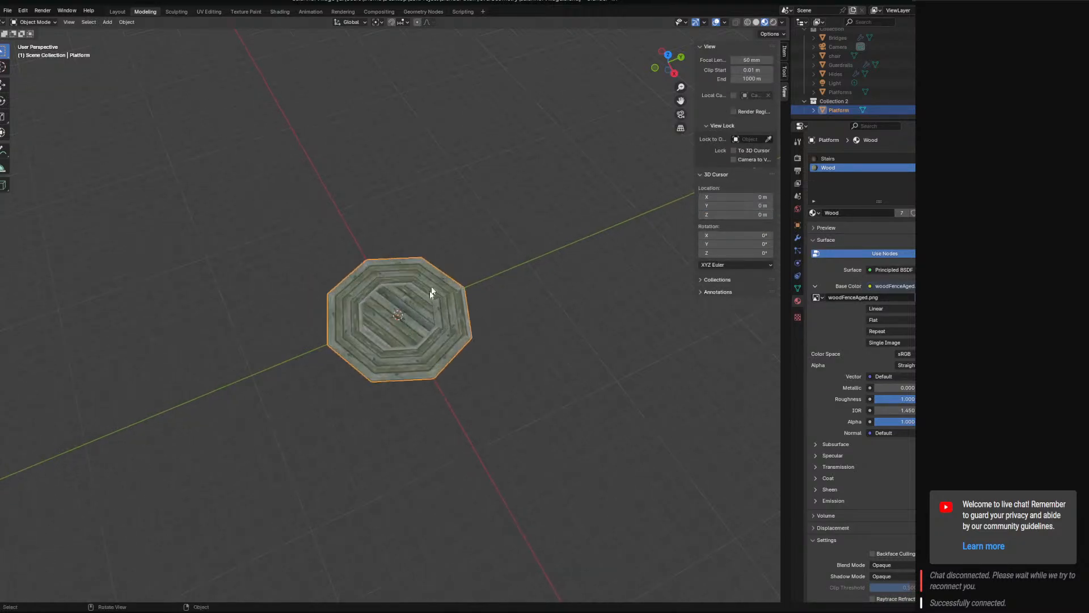
Add a 2 m mesh plane at the world origin, in the centre of the platform.
middle_drag(454, 289, 506, 285)
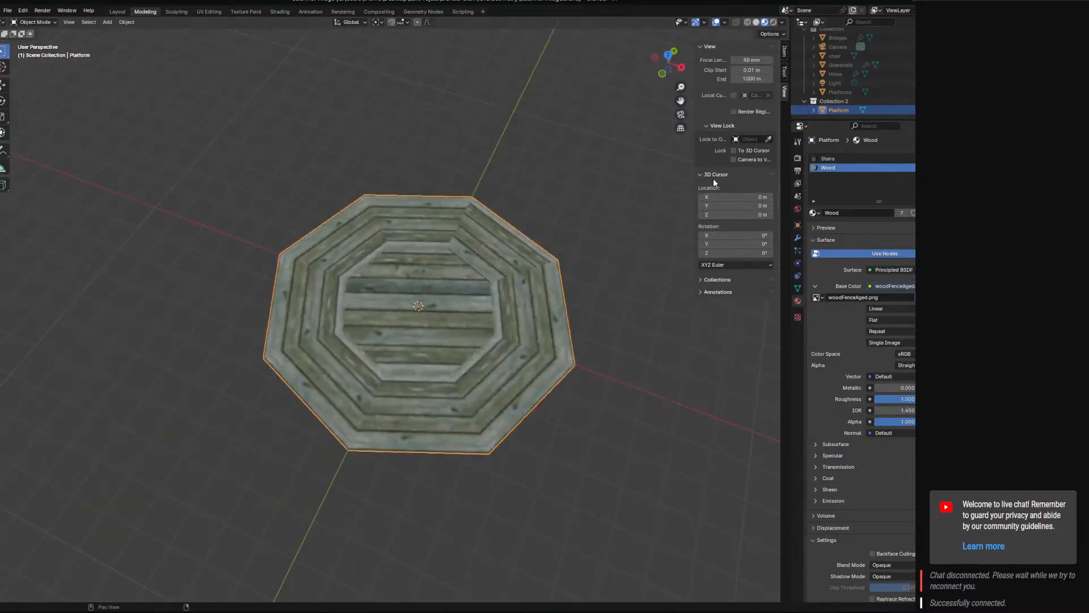
middle_drag(683, 218, 498, 359)
scroll(390, 409, up, 5)
scroll(448, 386, down, 8)
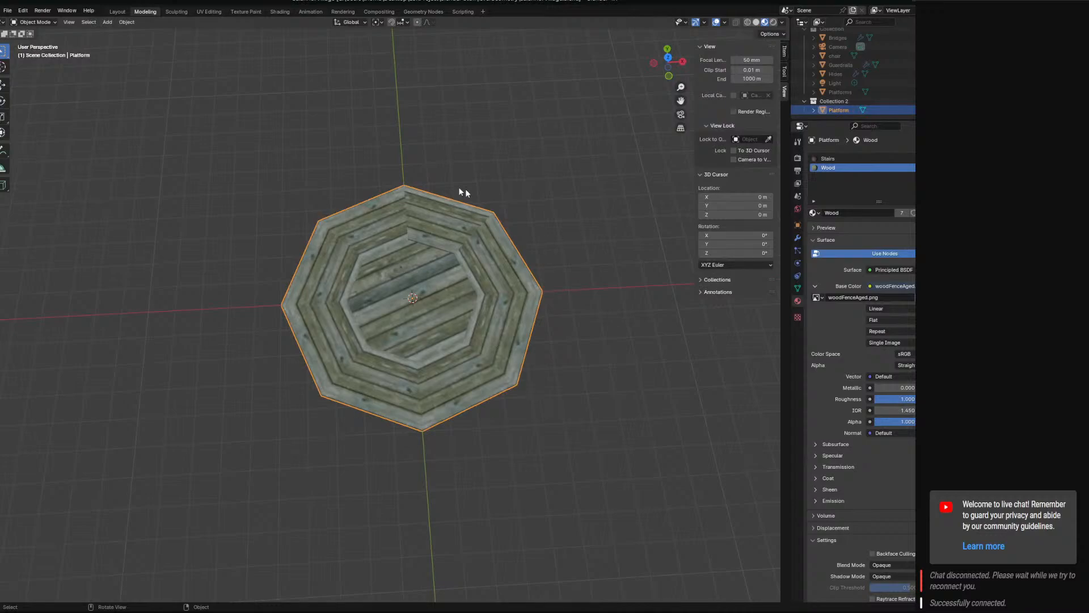
click(108, 22)
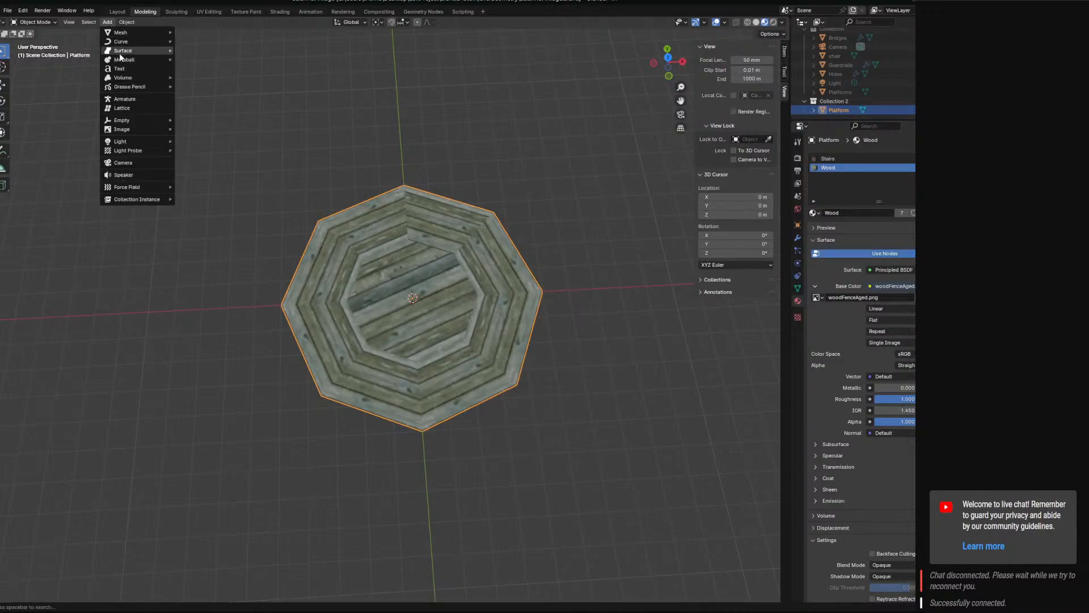
click(108, 22)
mouse_move(121, 32)
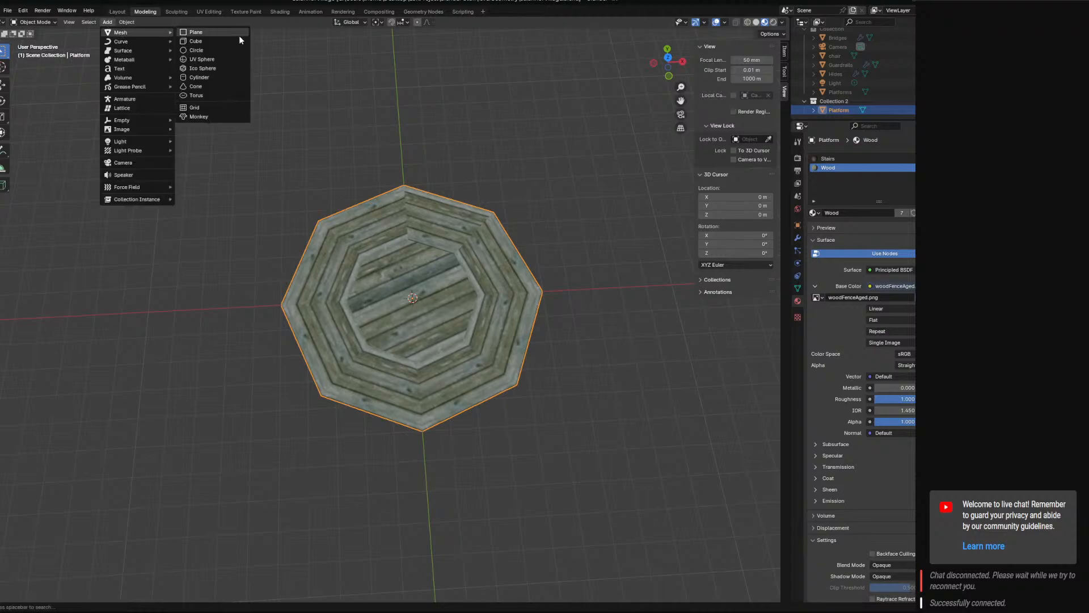
click(204, 32)
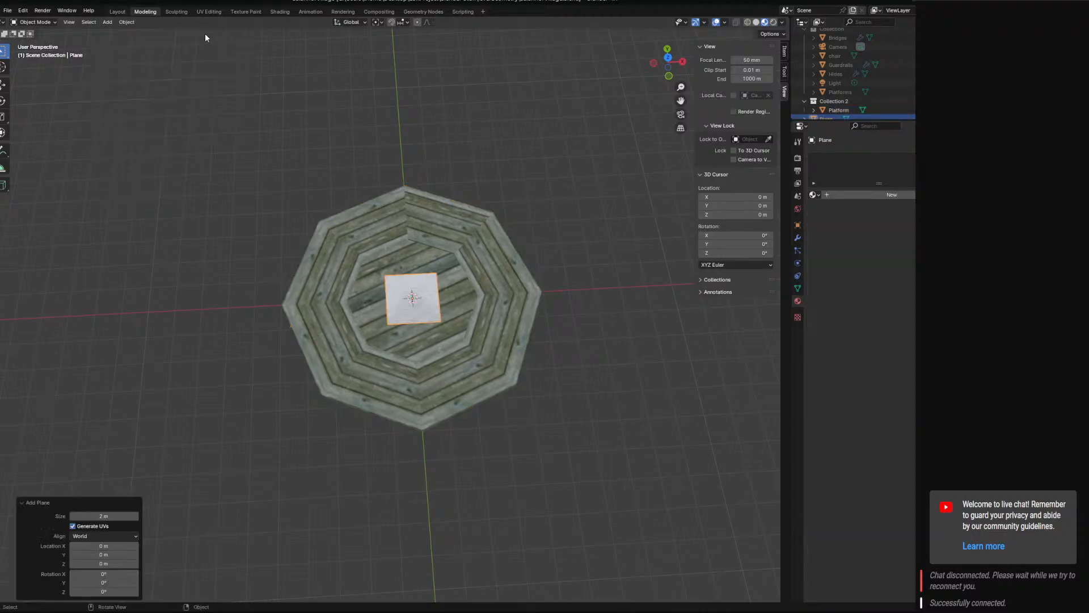
Move the new plane along the X axis until it sits just outside the platform's corner.
click(4, 85)
drag(445, 298, 591, 296)
shift+middle_drag(584, 289, 458, 298)
In Edit Mode, move the plane's two far vertices 8 m along X to stretch it into a long plank shape.
click(37, 24)
click(35, 43)
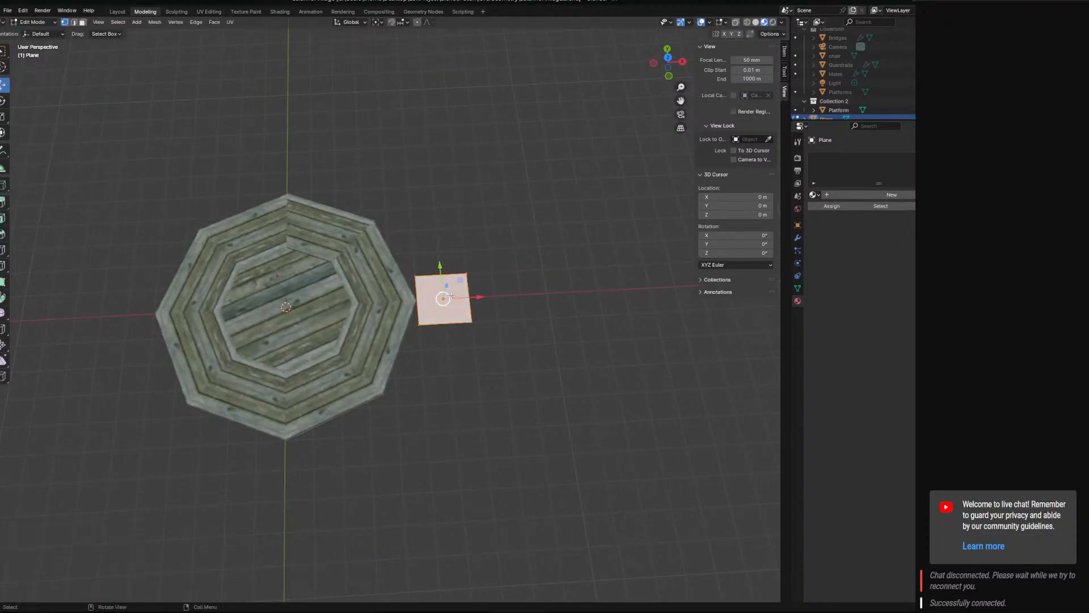
click(482, 316)
key(KP_7)
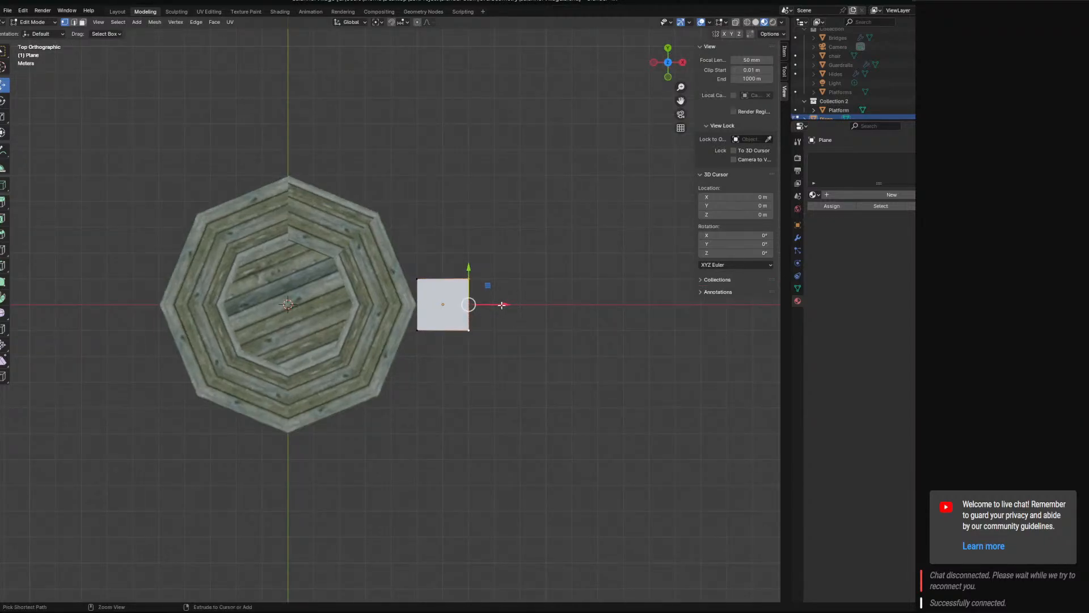
scroll(499, 309, down, 4)
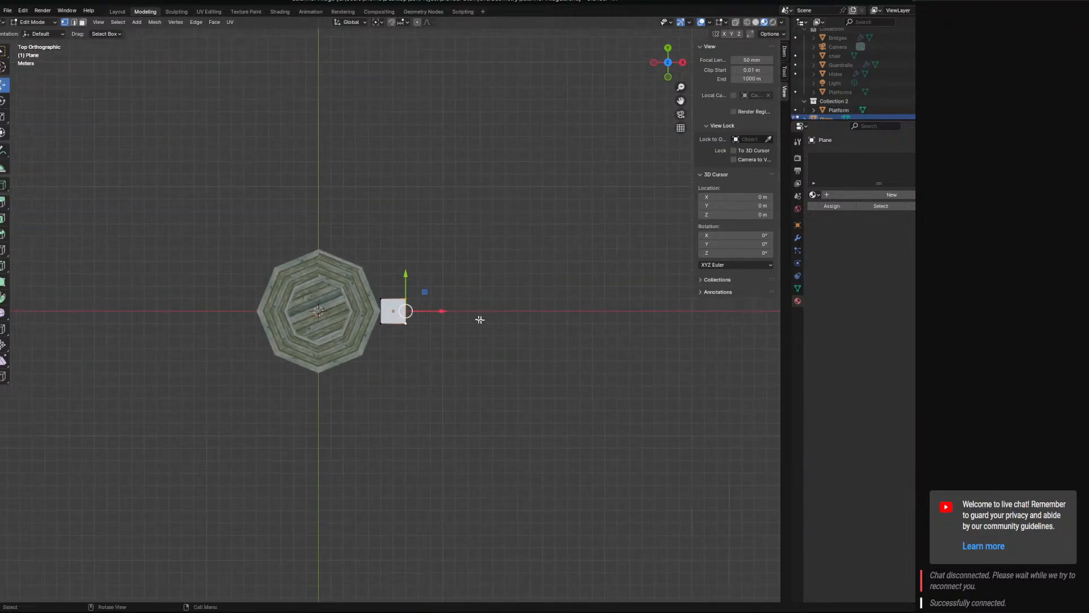
key(g)
key(x)
click(540, 314)
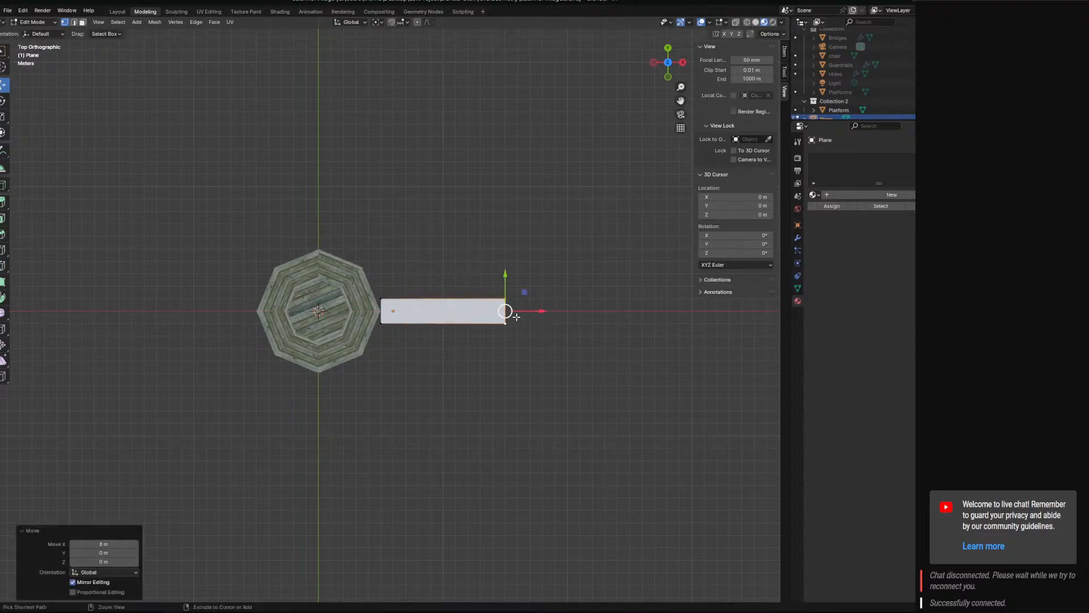
click(379, 300)
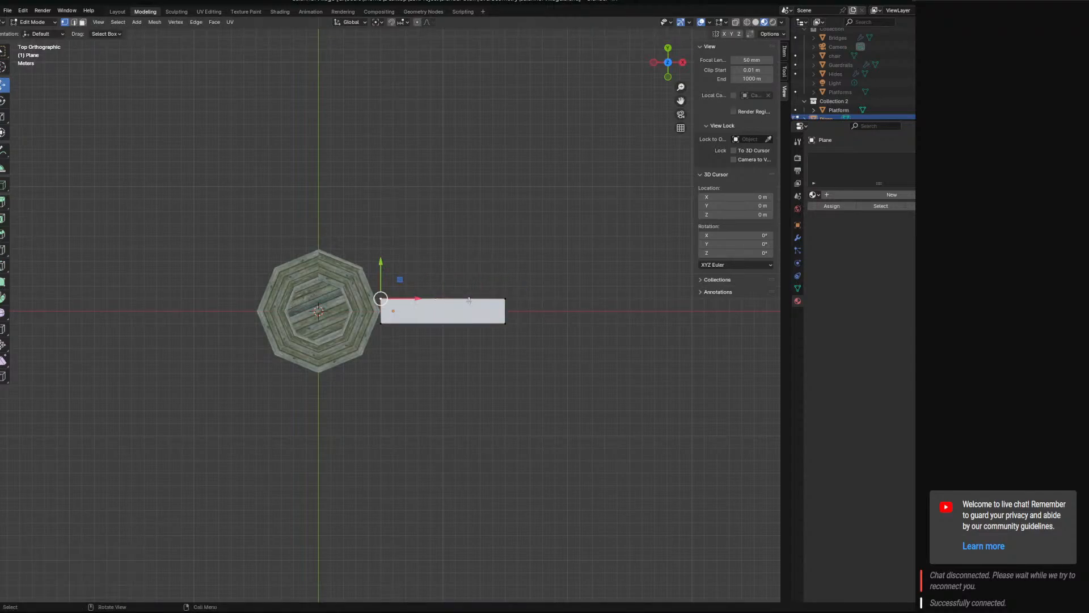
click(502, 300)
shift+click(507, 326)
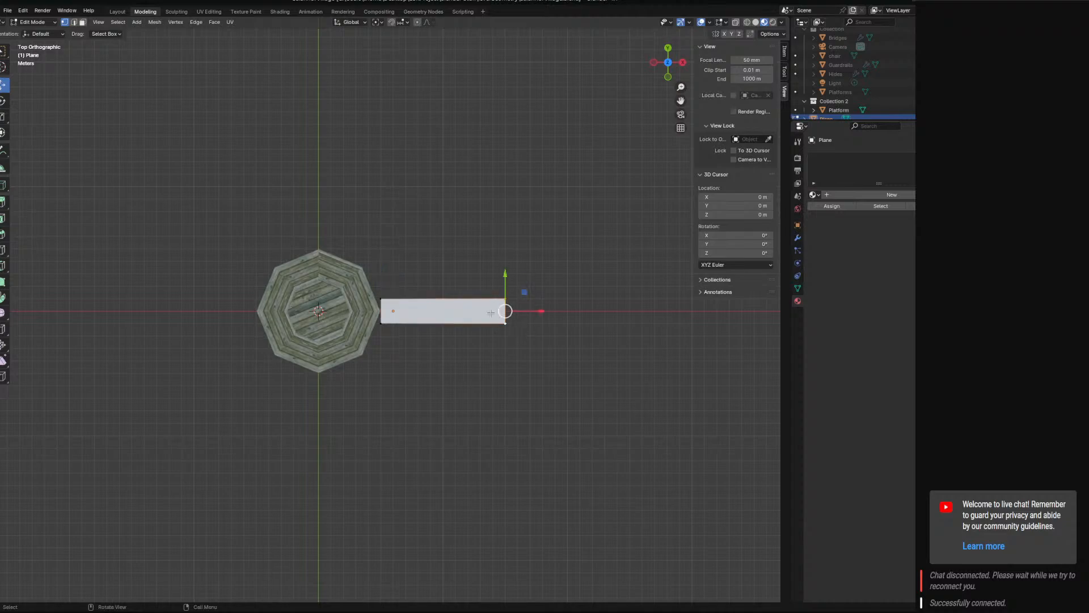
scroll(491, 313, up, 5)
shift+middle_drag(500, 326, 295, 196)
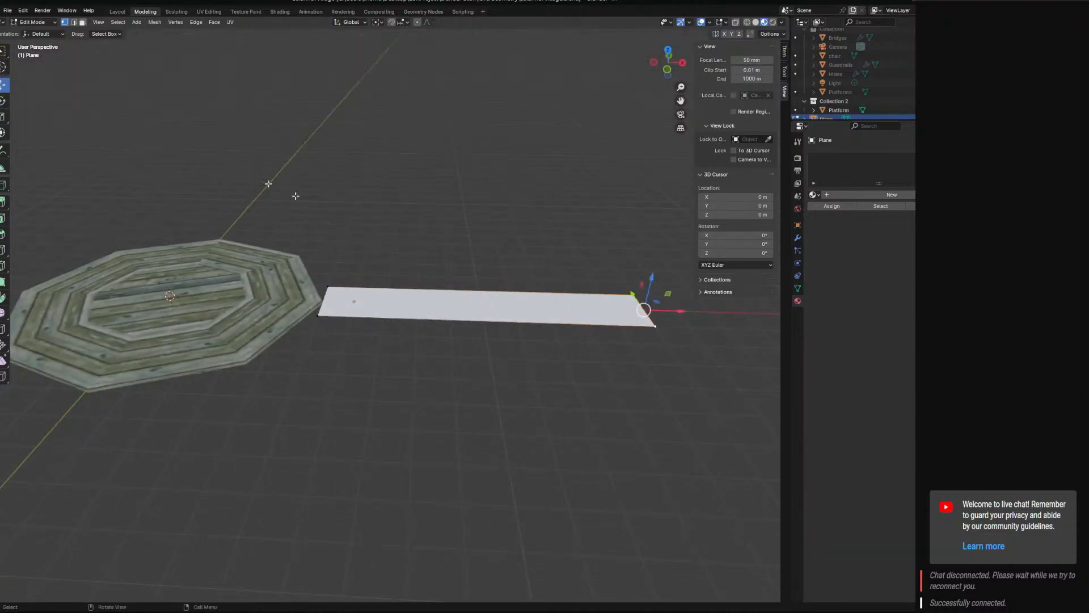
Change to edge selection and select both long edges of the stretched plane.
click(32, 22)
click(485, 320)
click(74, 22)
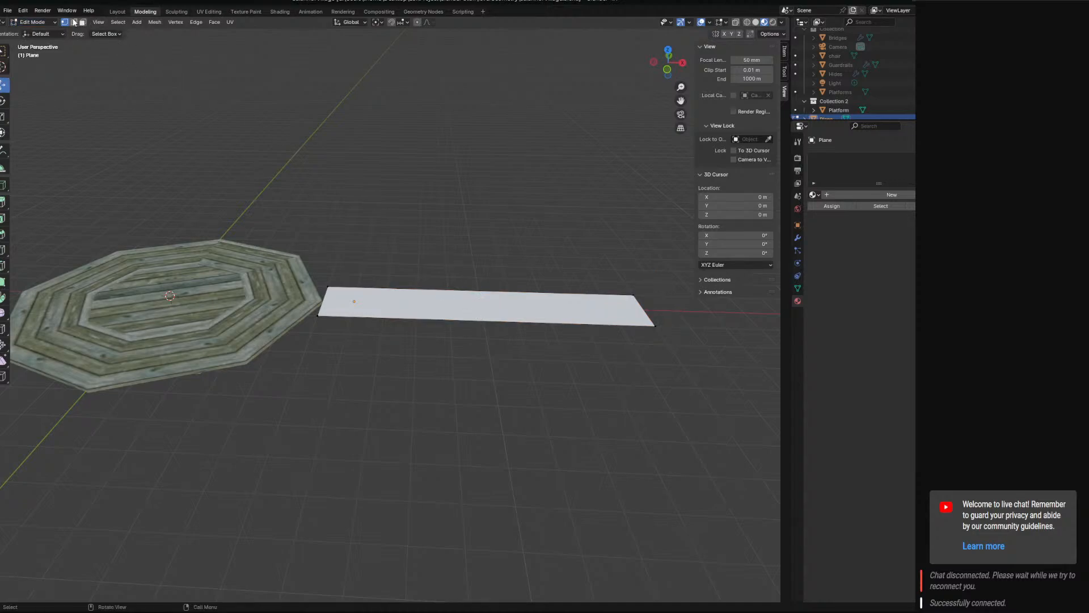
click(487, 281)
shift+click(483, 322)
Try subdividing the stretched plane's long edges with one cut.
right_click(481, 321)
click(482, 321)
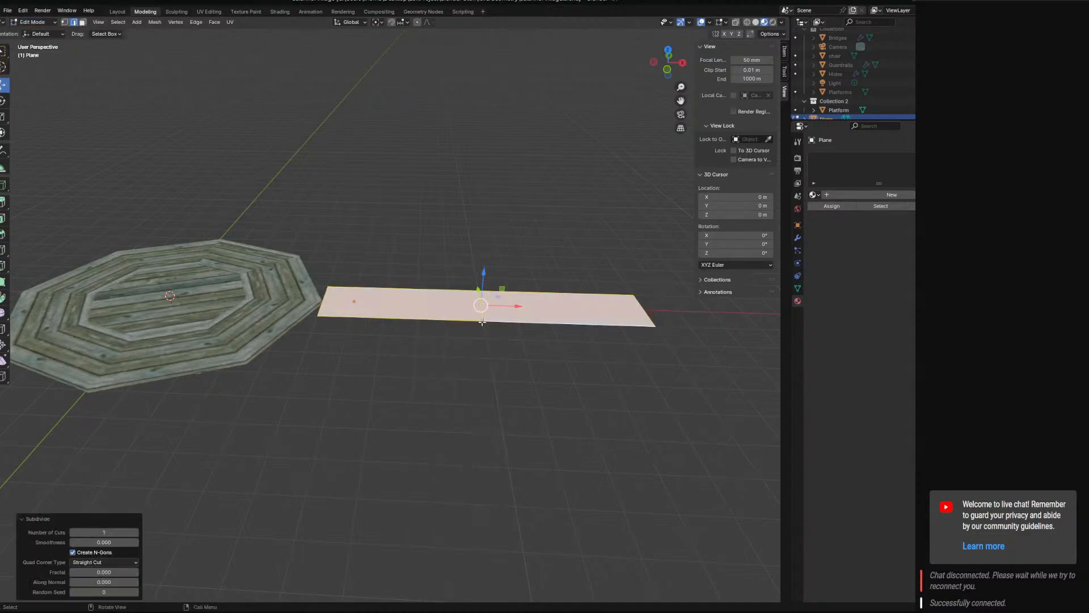
click(67, 10)
click(86, 27)
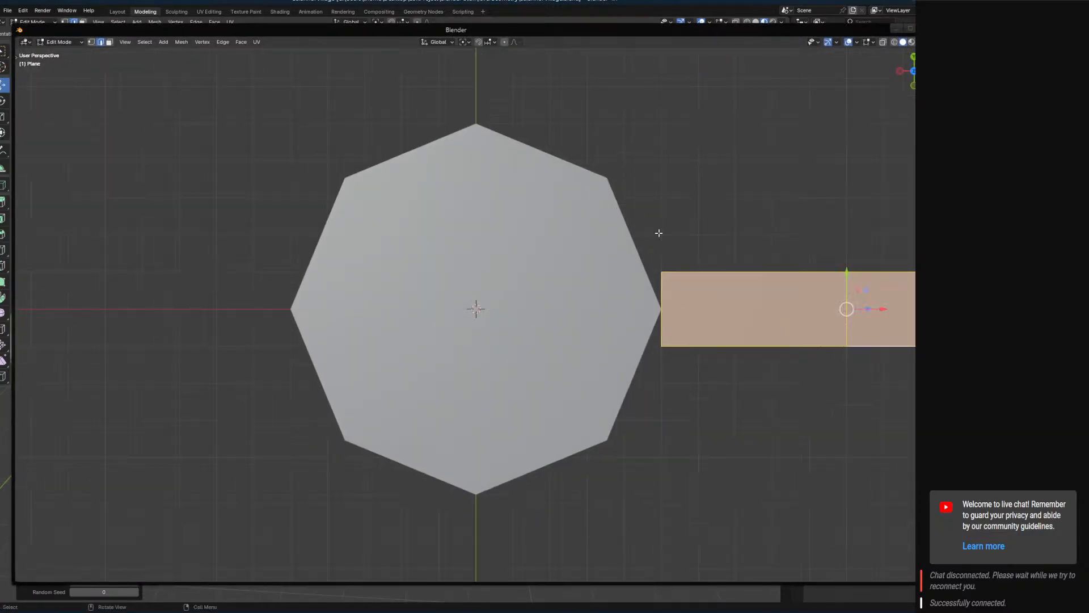
middle_drag(658, 232, 839, 57)
click(925, 29)
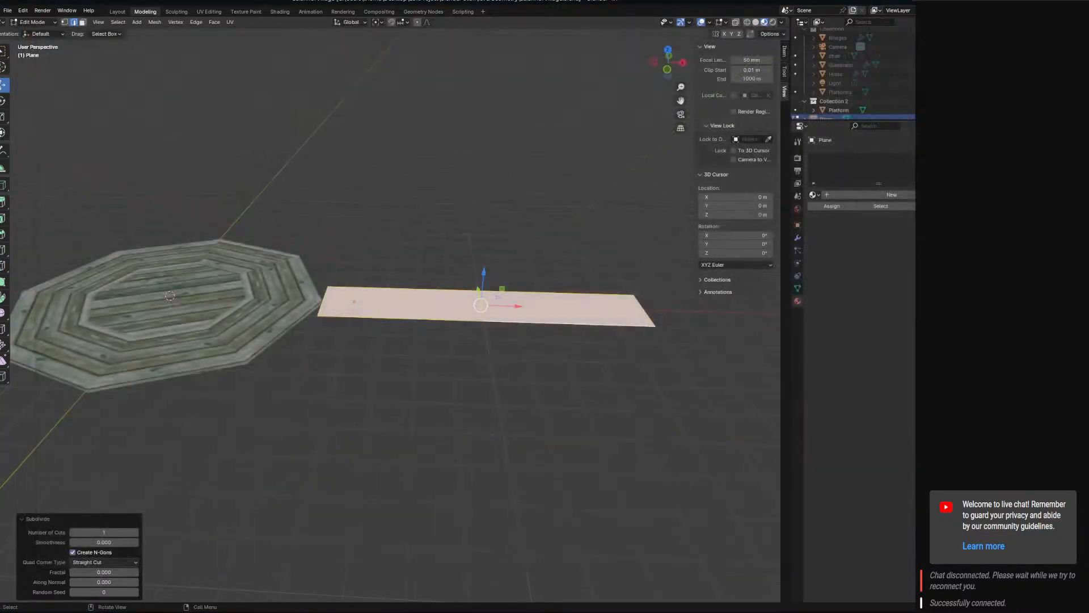
Select the cross edge in the middle of the stretched plane, then undo back to before the subdivision.
click(479, 313)
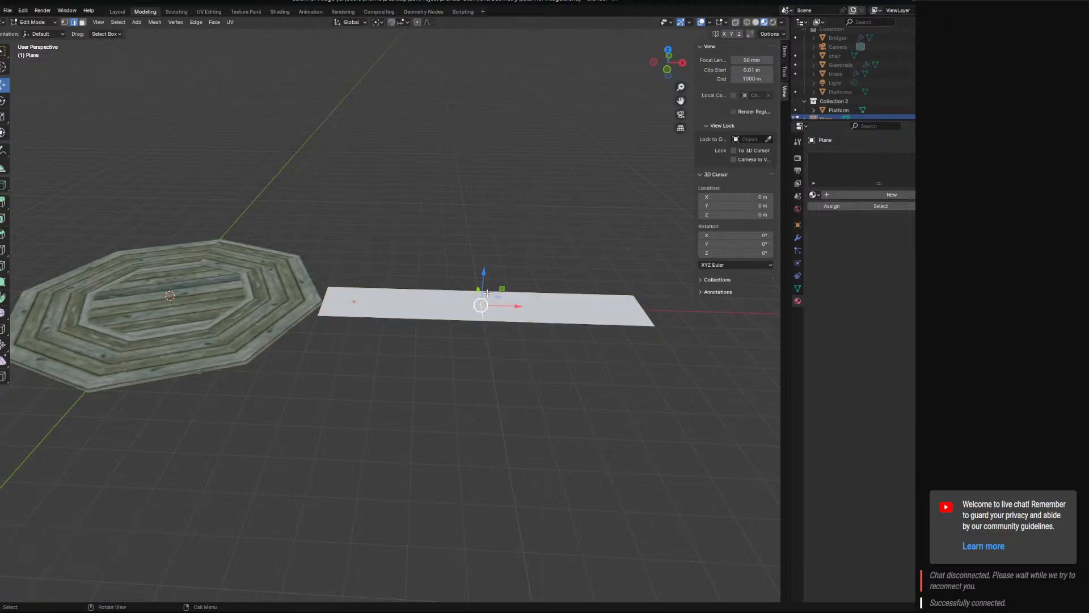
drag(485, 274, 487, 285)
middle_drag(509, 301, 478, 297)
key(a)
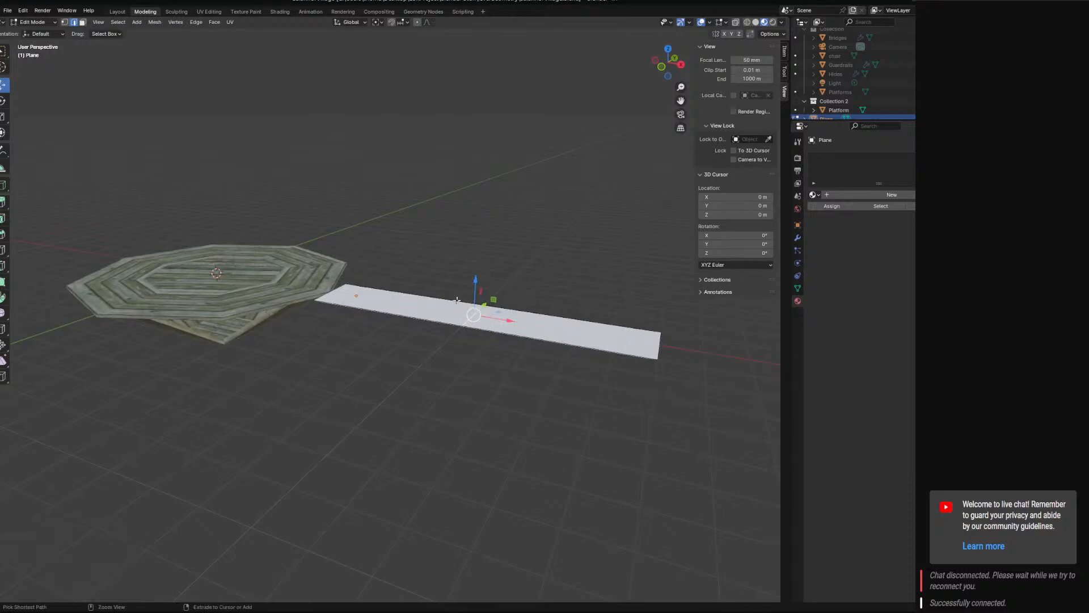
key(ctrl+z)
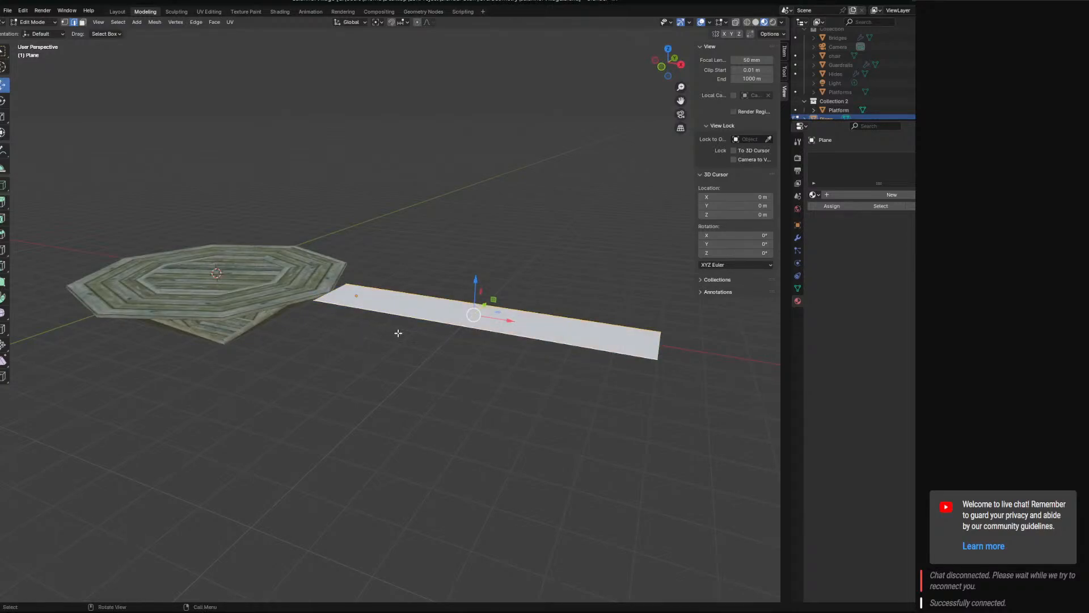
Subdivide the stretched plane's long edges with two cuts and check the resulting cross edges.
right_click(356, 314)
click(356, 313)
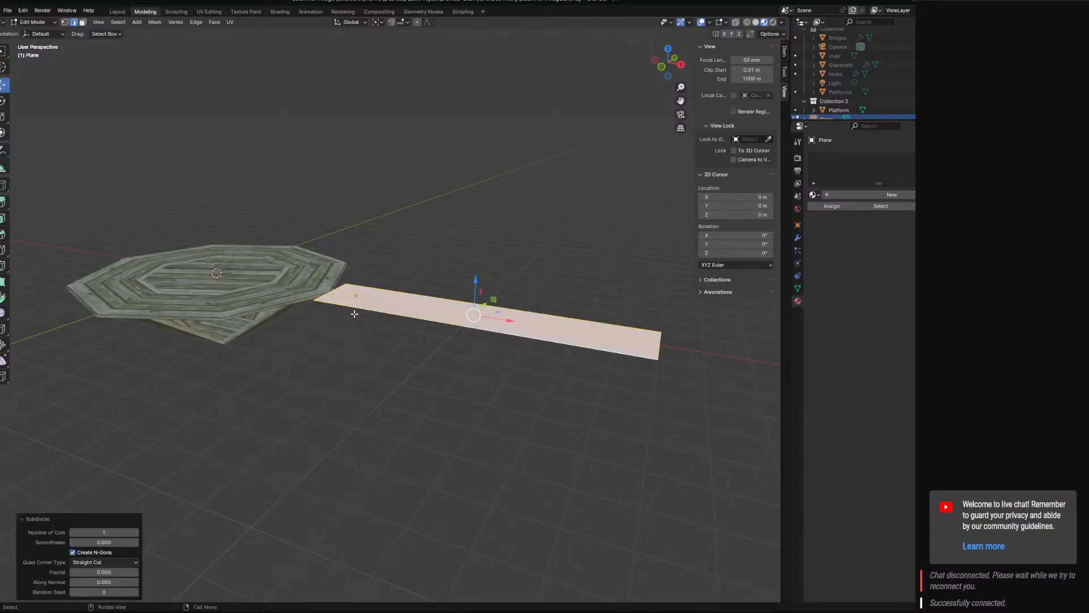
click(138, 533)
middle_drag(416, 374, 449, 359)
click(536, 307)
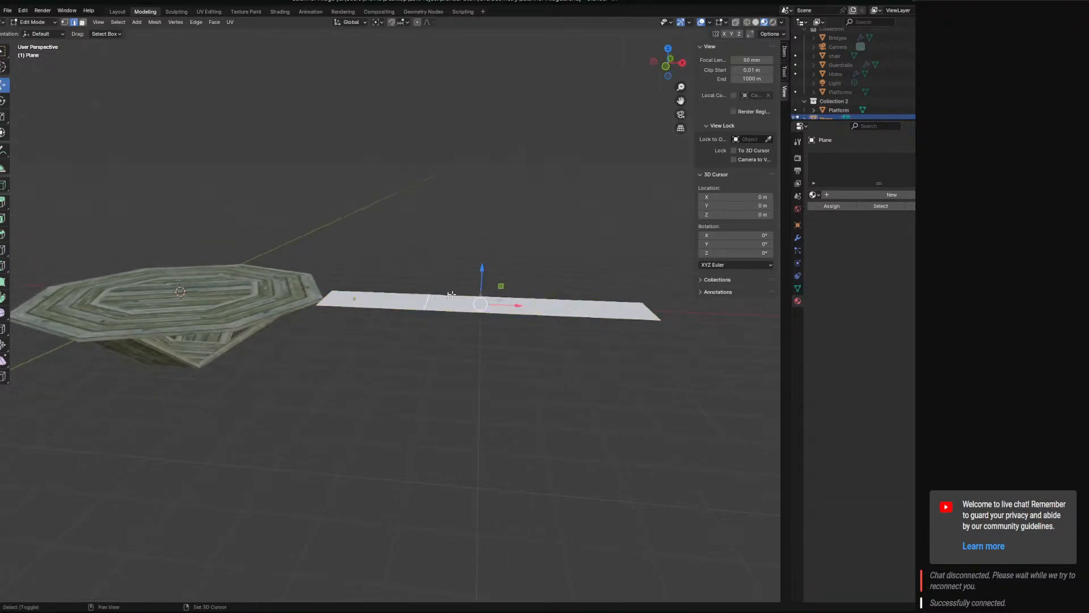
middle_drag(464, 305, 481, 338)
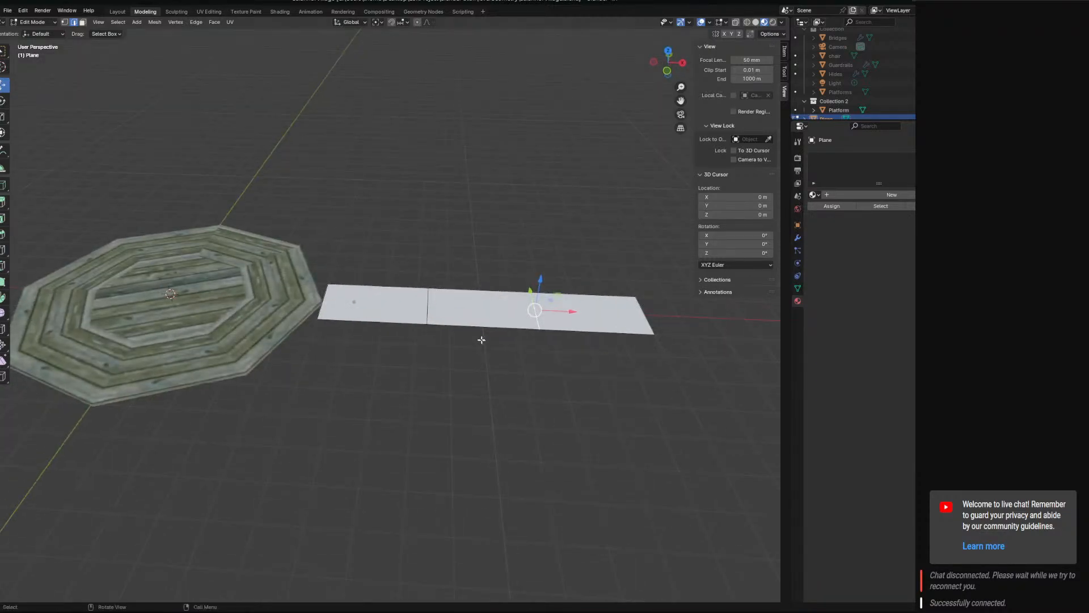
Undo the two-cut subdivision and subdivide the stretched plane's long edges again with three cuts.
key(ctrl+z)
key(ctrl+z)
right_click(484, 306)
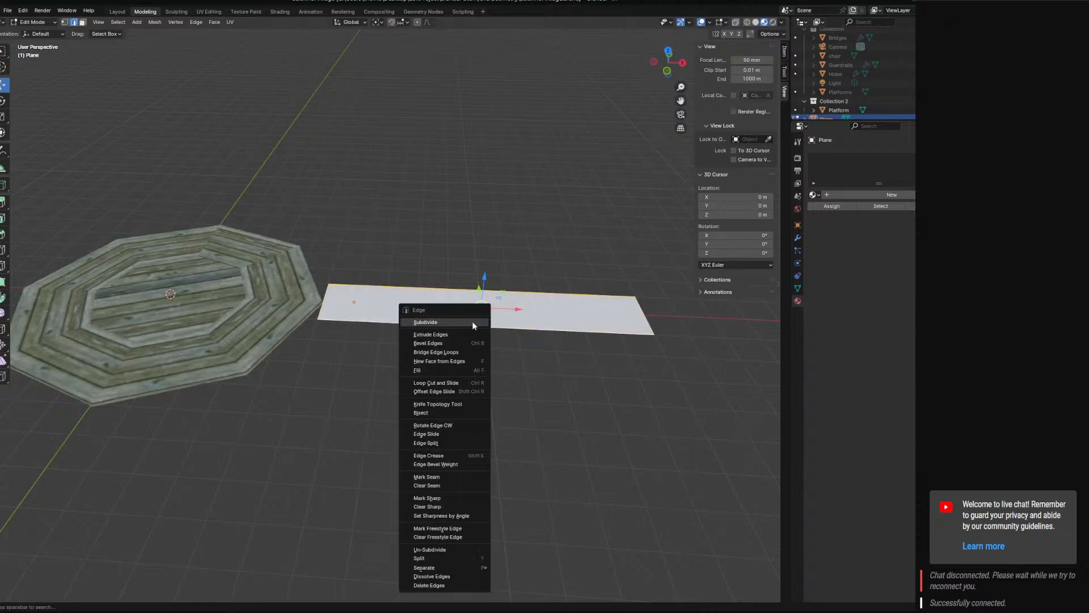
click(473, 317)
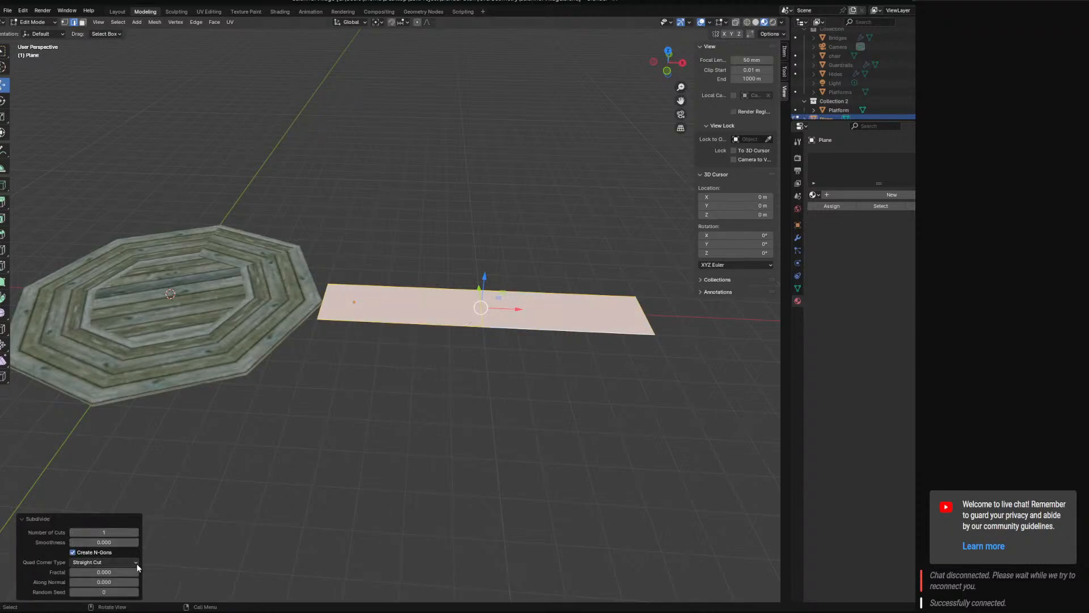
click(137, 533)
click(137, 533)
Lower the walkway's inner cross edges into a sag, moving the middle one down 0.2 m.
middle_drag(343, 338, 465, 291)
click(423, 302)
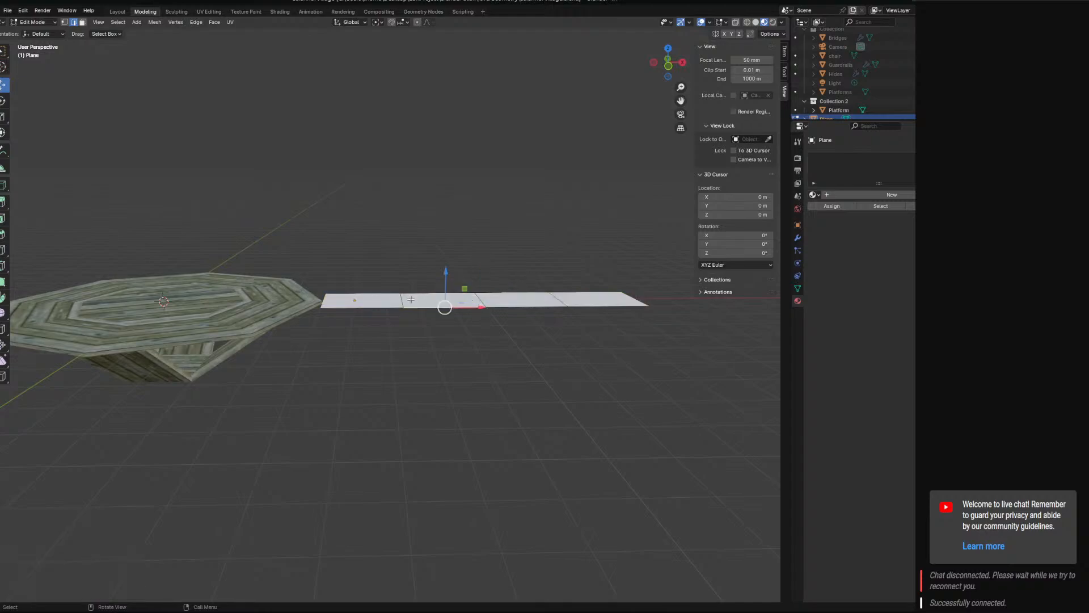
click(411, 299)
click(384, 306)
scroll(519, 332, up, 3)
middle_drag(525, 335, 528, 363)
shift+middle_drag(528, 363, 397, 368)
click(289, 331)
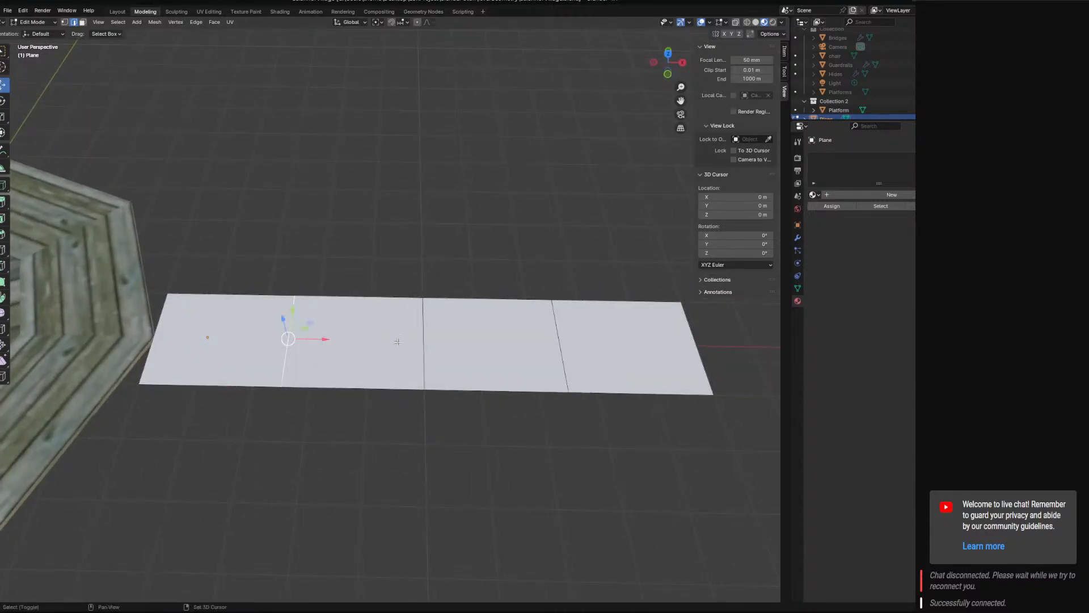
shift+click(422, 342)
shift+click(565, 340)
middle_drag(452, 345, 450, 282)
drag(424, 295, 424, 358)
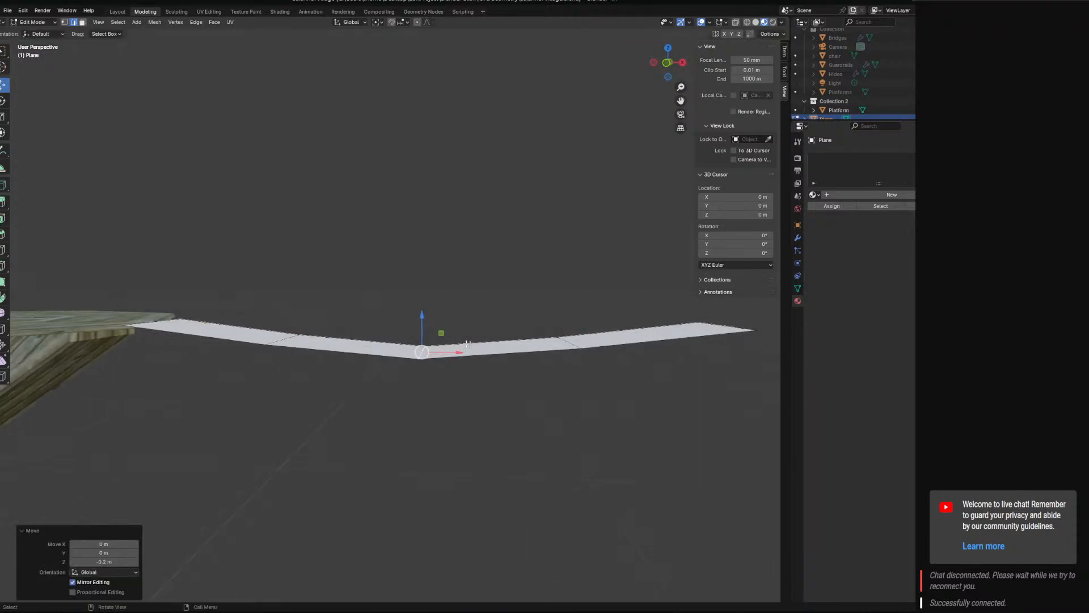
Lower the two cross edges on either side of the middle one by 0.1 m and check the curve.
middle_drag(567, 344, 419, 315)
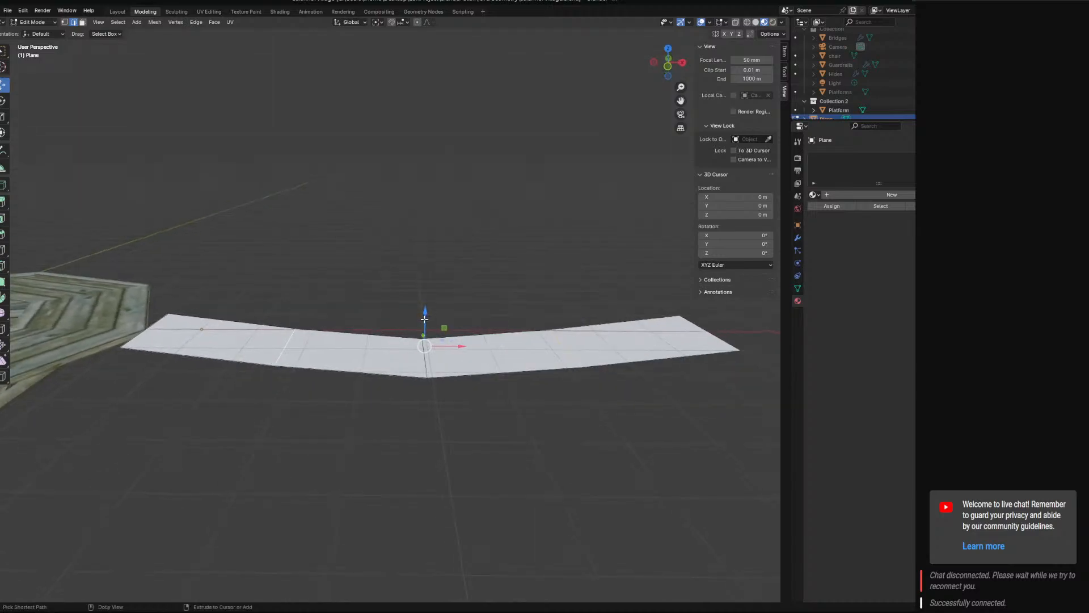
ctrl+shift+drag(423, 335, 423, 344)
middle_drag(423, 344, 609, 350)
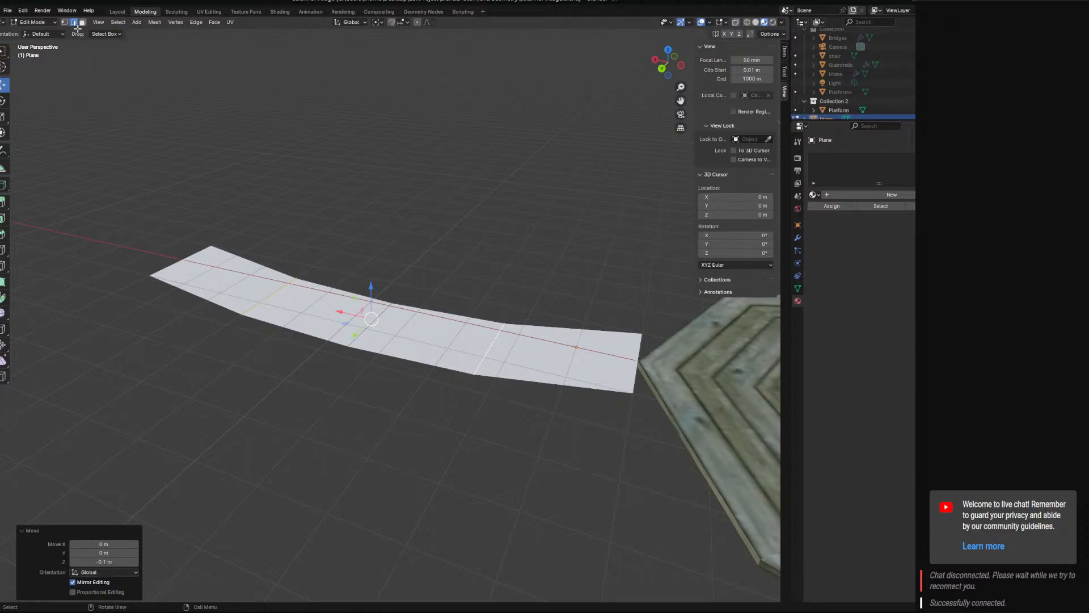
middle_drag(429, 443, 333, 302)
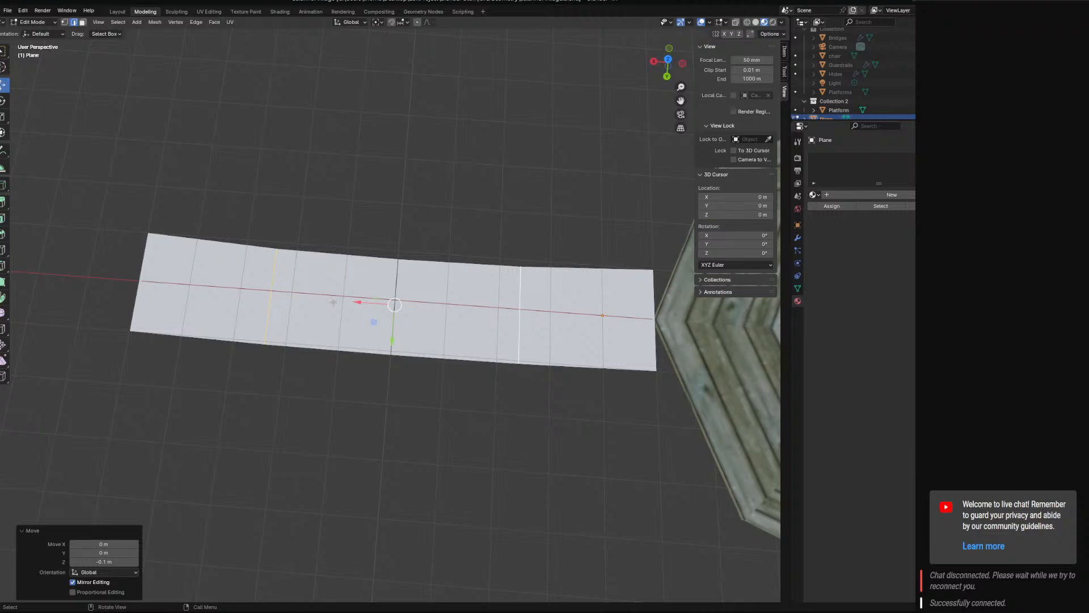
middle_drag(372, 319, 168, 79)
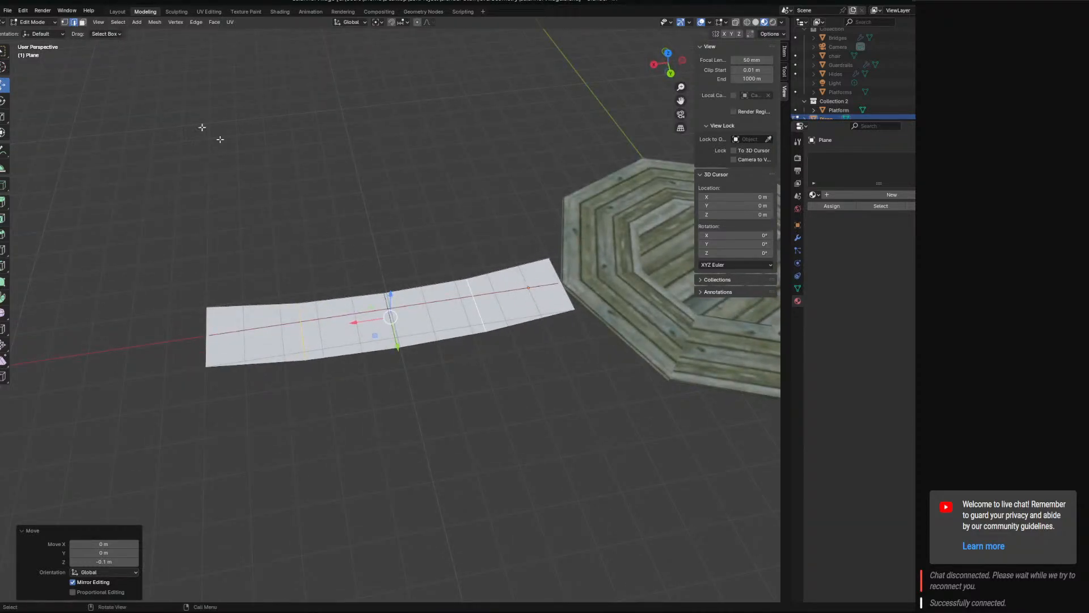
Select all edge segments along both long sides of the walkway and try extruding them 0.6 m upward.
click(521, 266)
shift+click(432, 285)
shift+click(348, 298)
shift+click(266, 304)
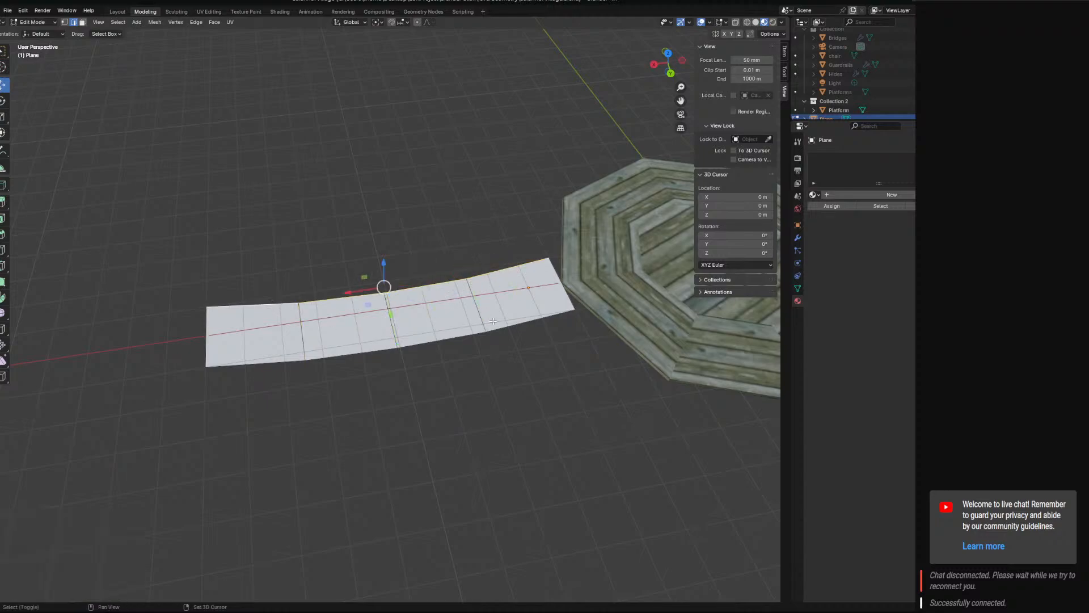
shift+click(523, 322)
shift+click(257, 363)
middle_drag(295, 363, 372, 309)
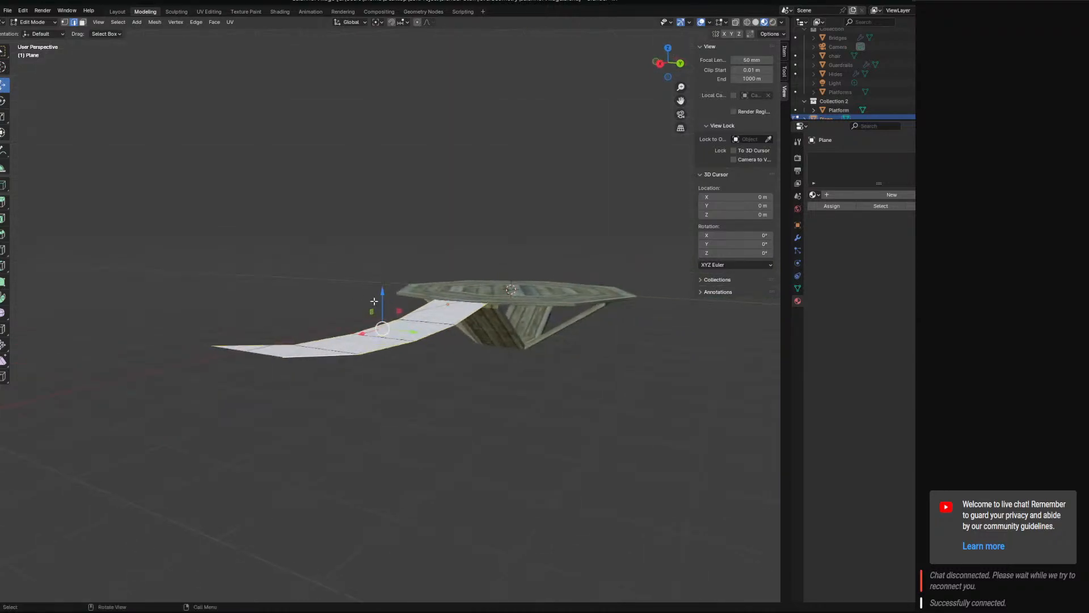
scroll(392, 308, up, 2)
key(e)
key(x)
key(z)
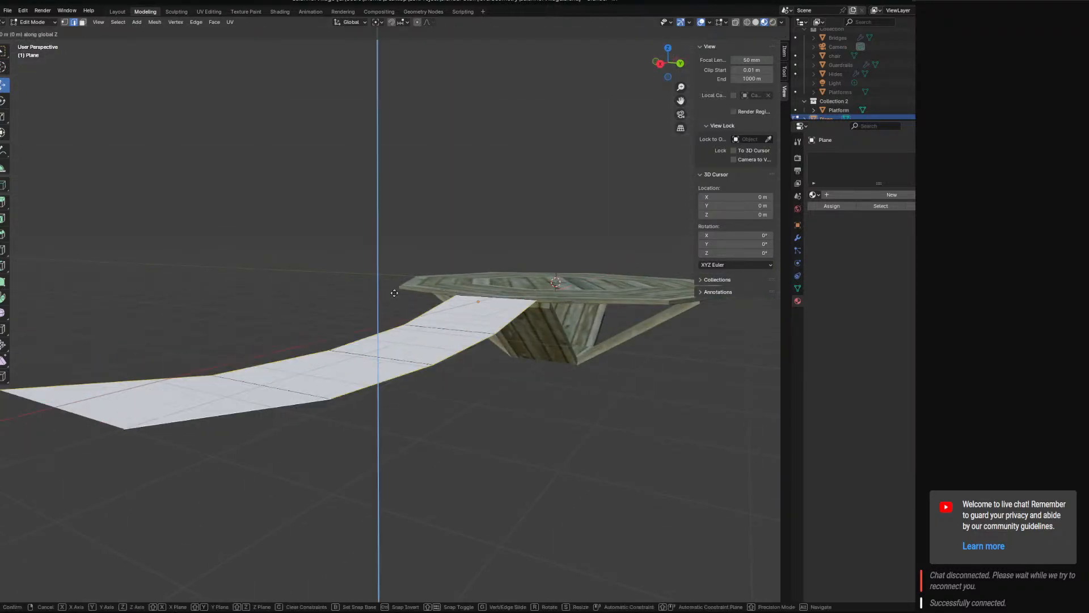
click(396, 271)
Try raising the top edges of the side walls by 0.1 m, then undo back to before the extrusion.
mouse_move(434, 308)
middle_down()
mouse_move(449, 316)
mouse_move(422, 302)
middle_up()
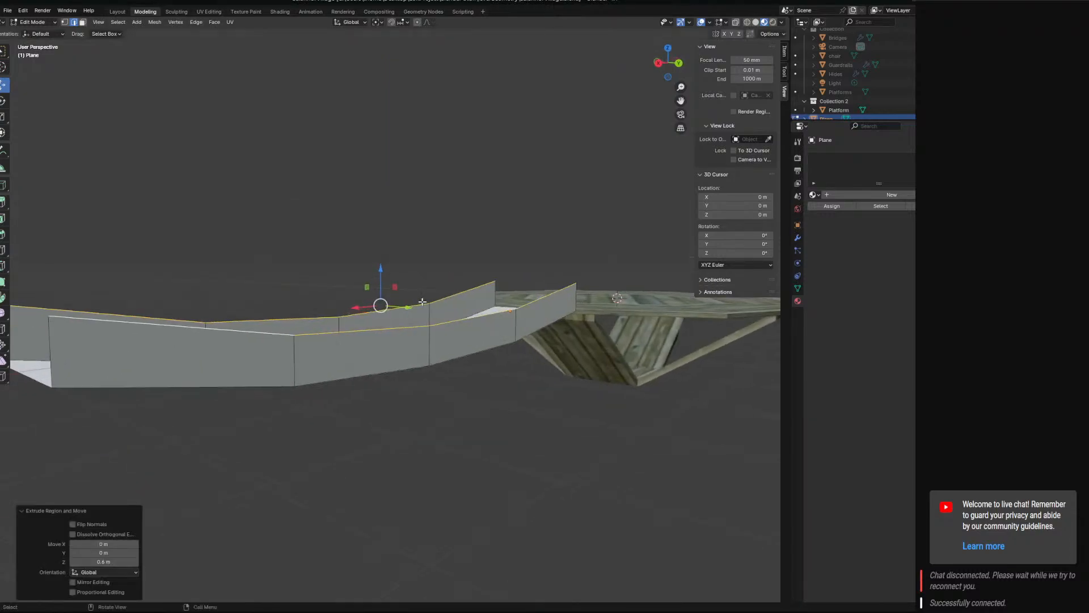
drag(384, 268, 396, 276)
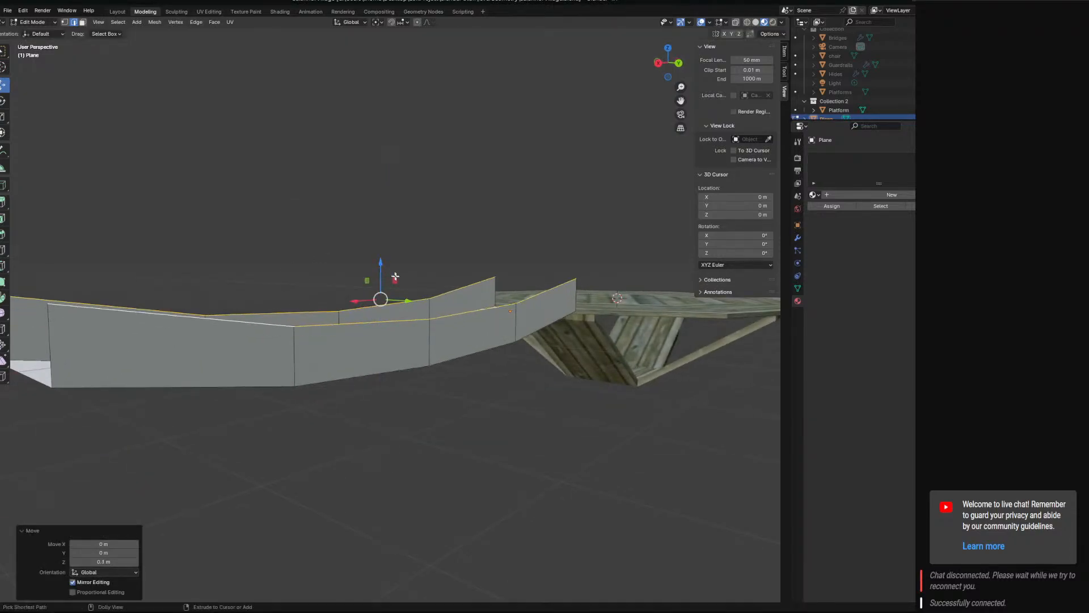
mouse_move(402, 291)
middle_down()
mouse_move(432, 304)
mouse_move(403, 288)
middle_up()
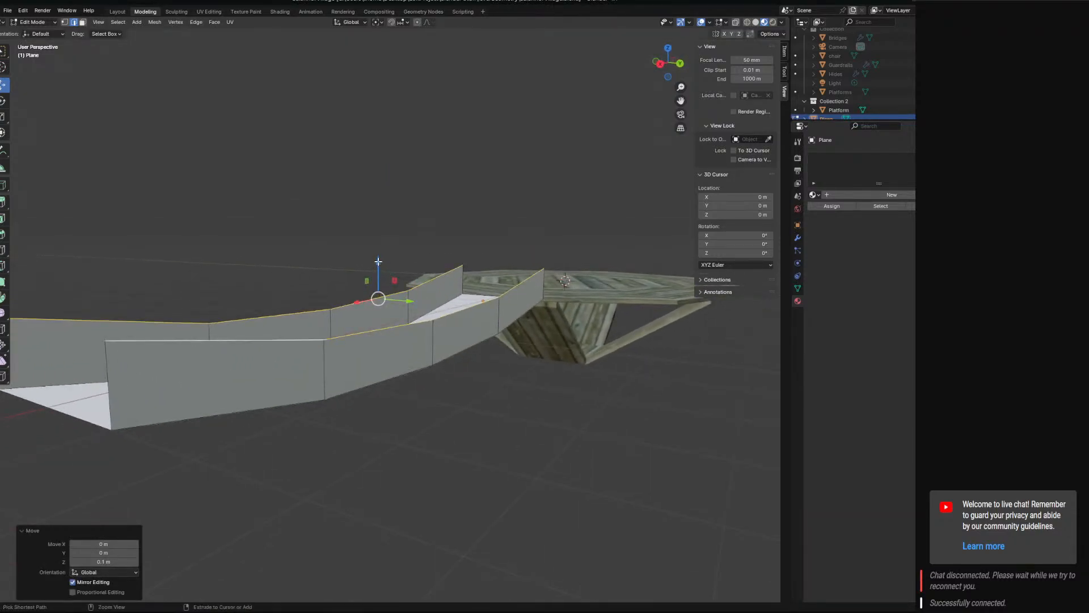
drag(378, 261, 382, 250)
middle_drag(590, 272, 562, 333)
key(ctrl+z)
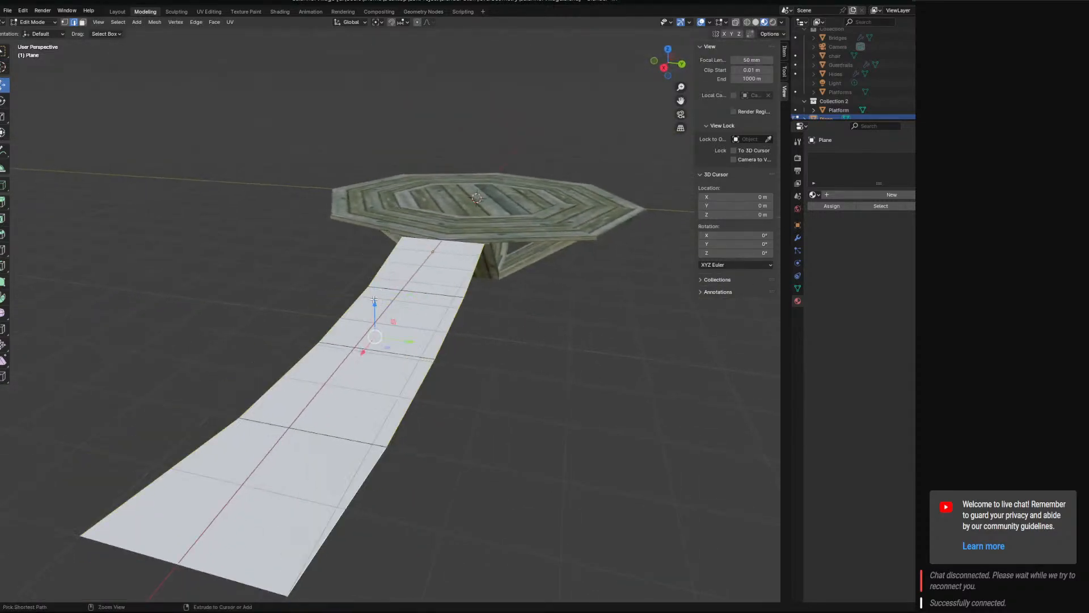
drag(373, 300, 370, 263)
right_click(370, 260)
click(474, 269)
drag(477, 235, 478, 222)
key(ctrl+z)
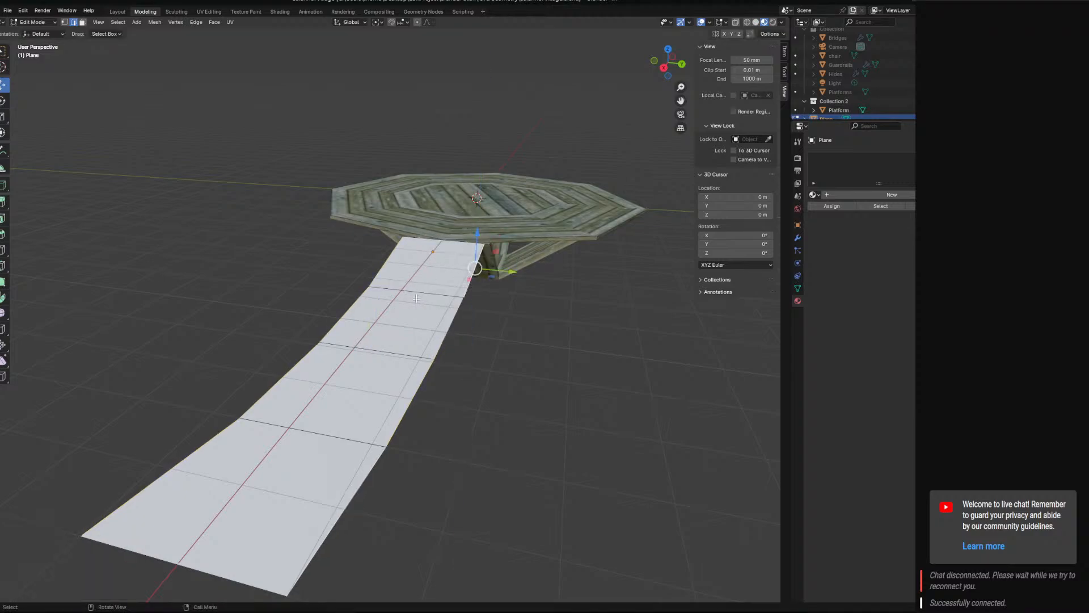
Reselect both long side edges of the walkway and extrude them 1 m straight up along Z.
shift+click(442, 341)
shift+click(424, 396)
shift+click(359, 492)
shift+click(192, 453)
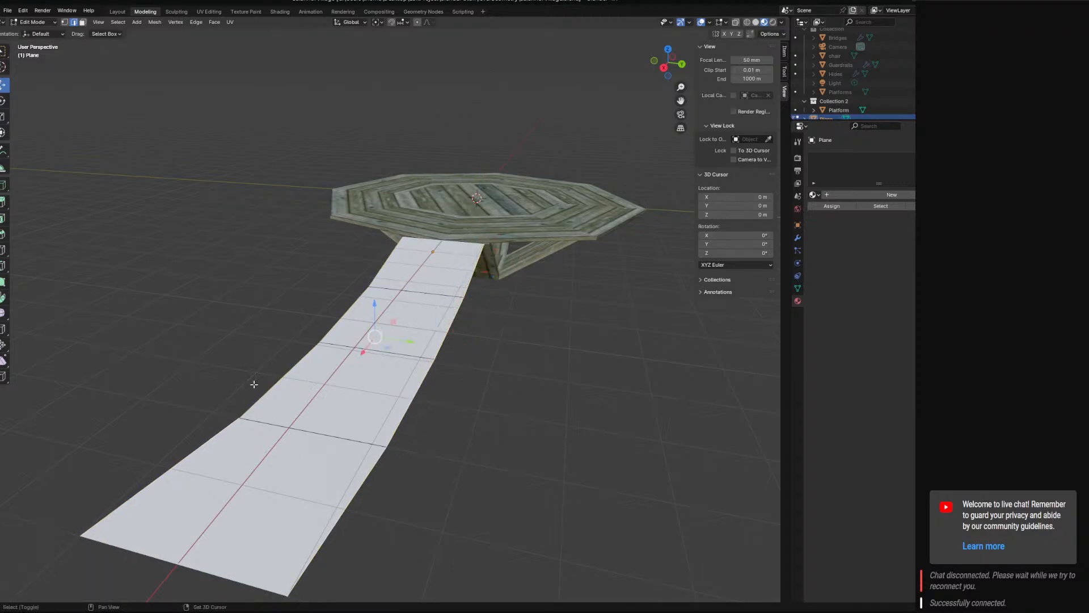
key(g)
key(x)
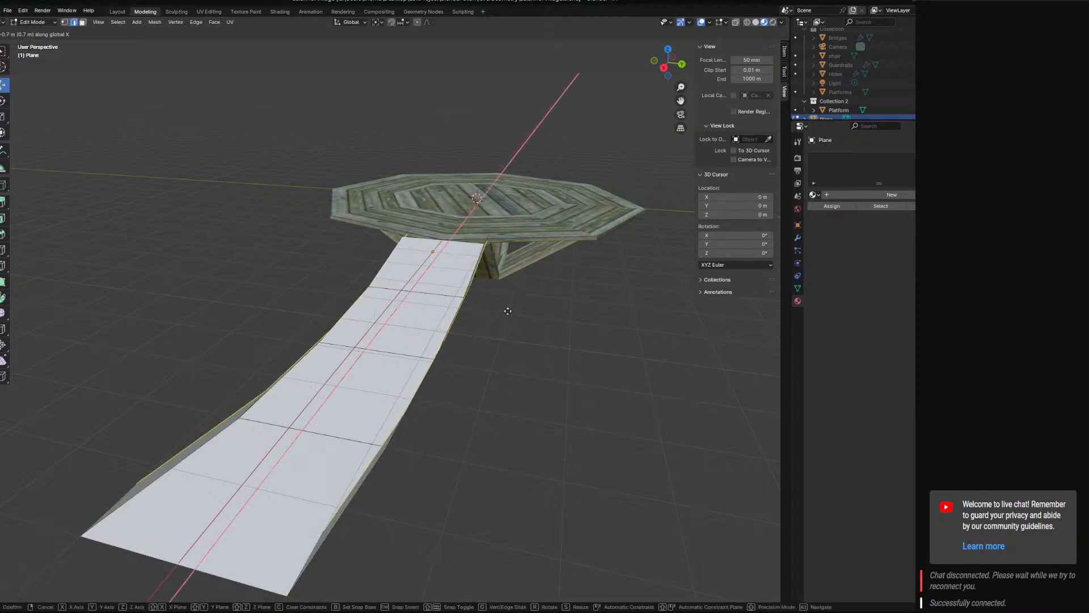
key(y)
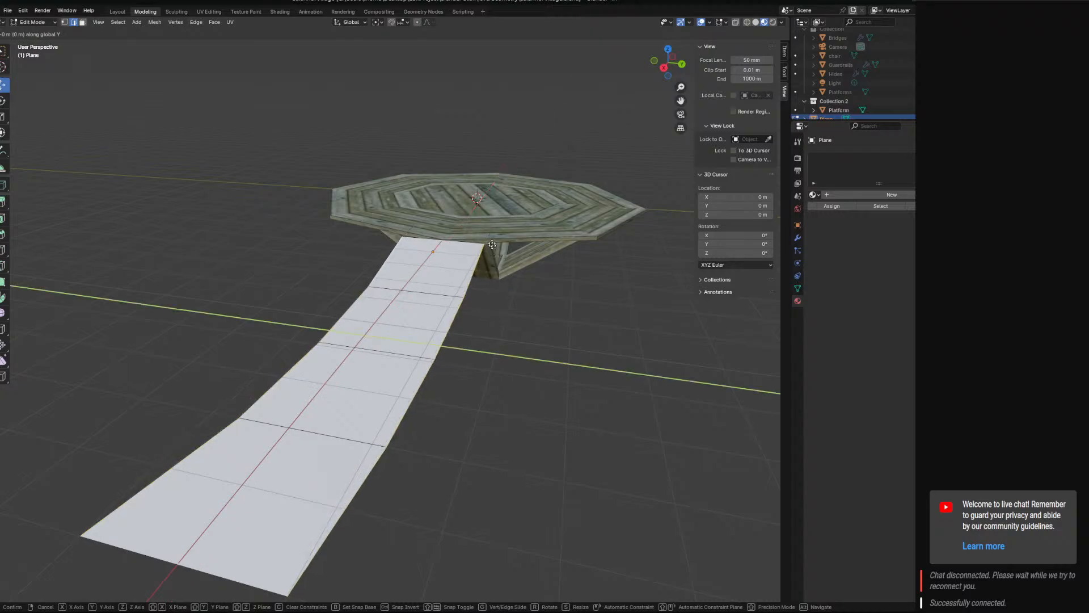
text(z1)
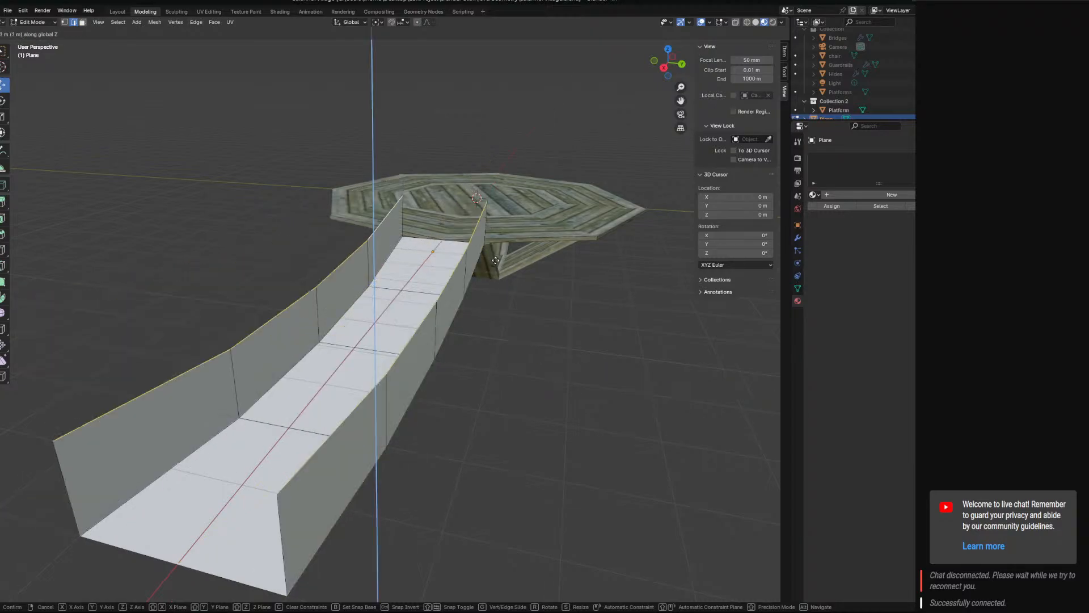
key(Return)
Give the bridge mesh the existing PlankBridge material, trying Stairs as an alternative before returning to PlankBridge.
middle_drag(530, 329, 453, 321)
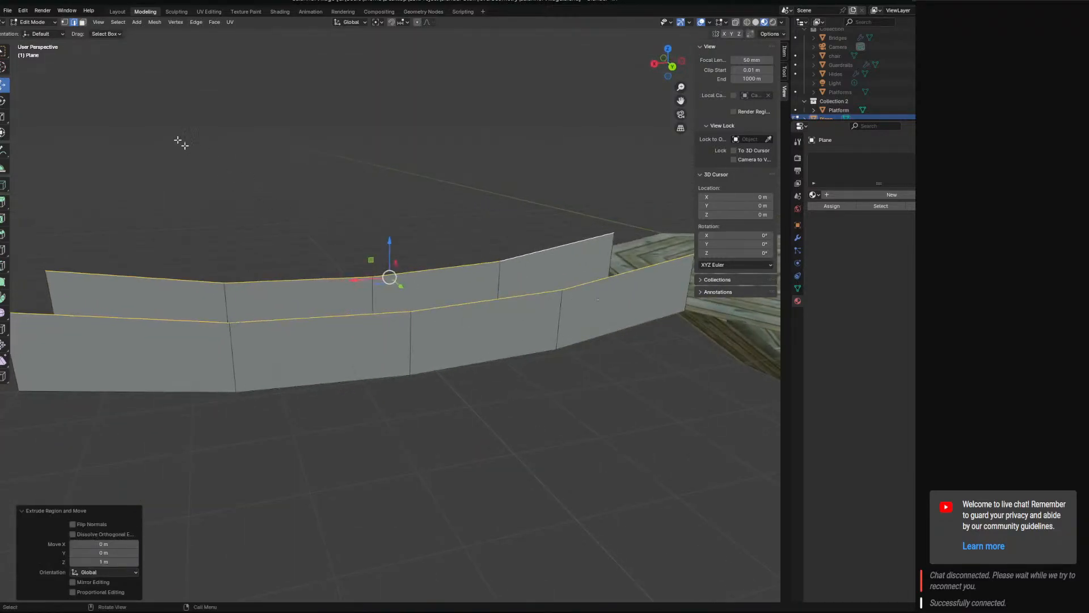
middle_drag(181, 143, 447, 286)
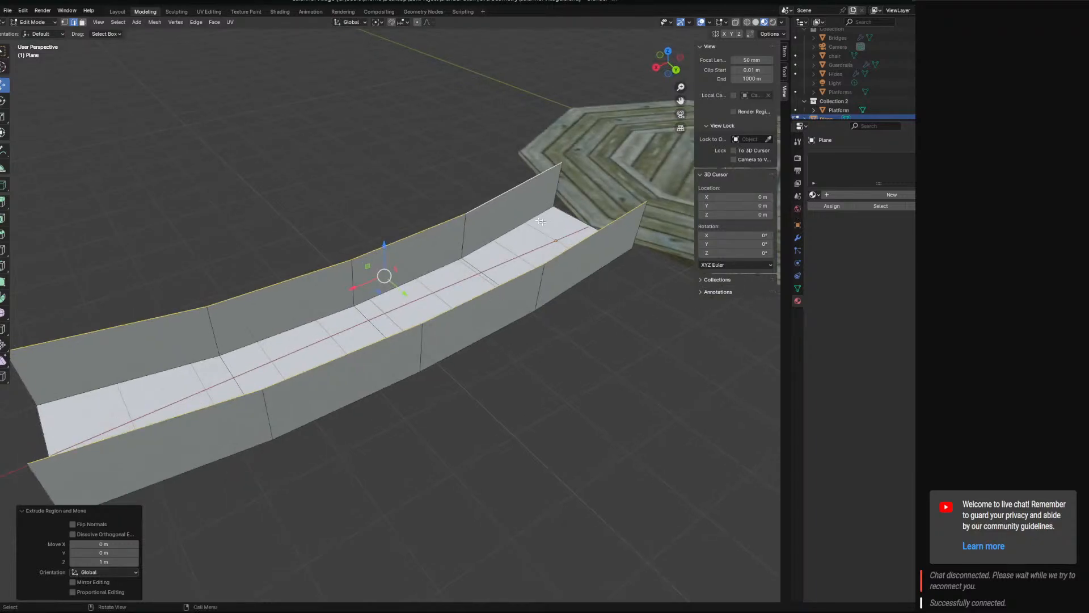
click(826, 195)
key(ctrl+z)
click(817, 195)
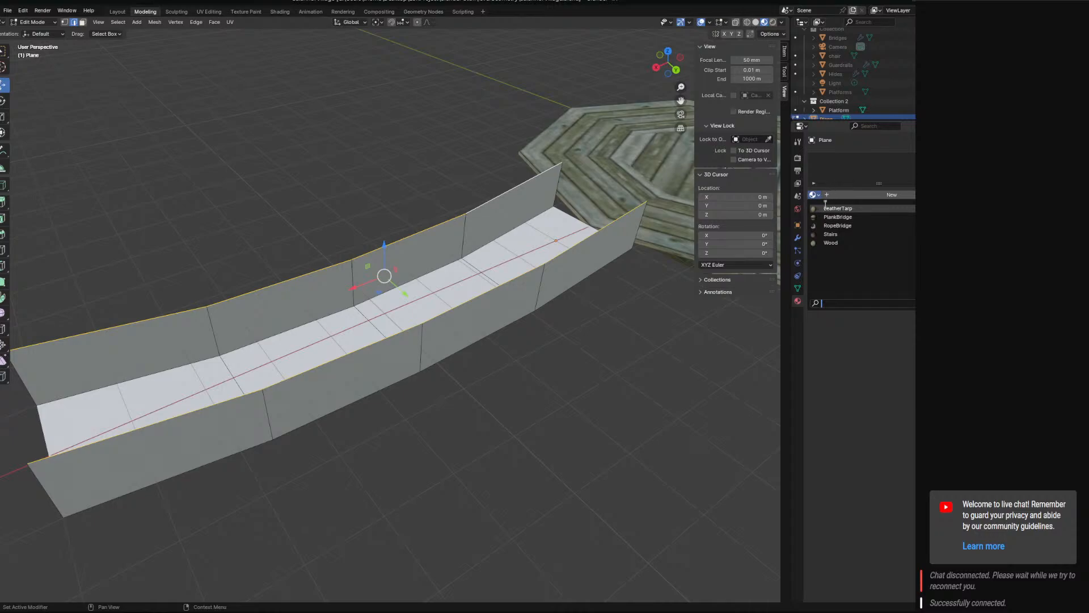
click(837, 217)
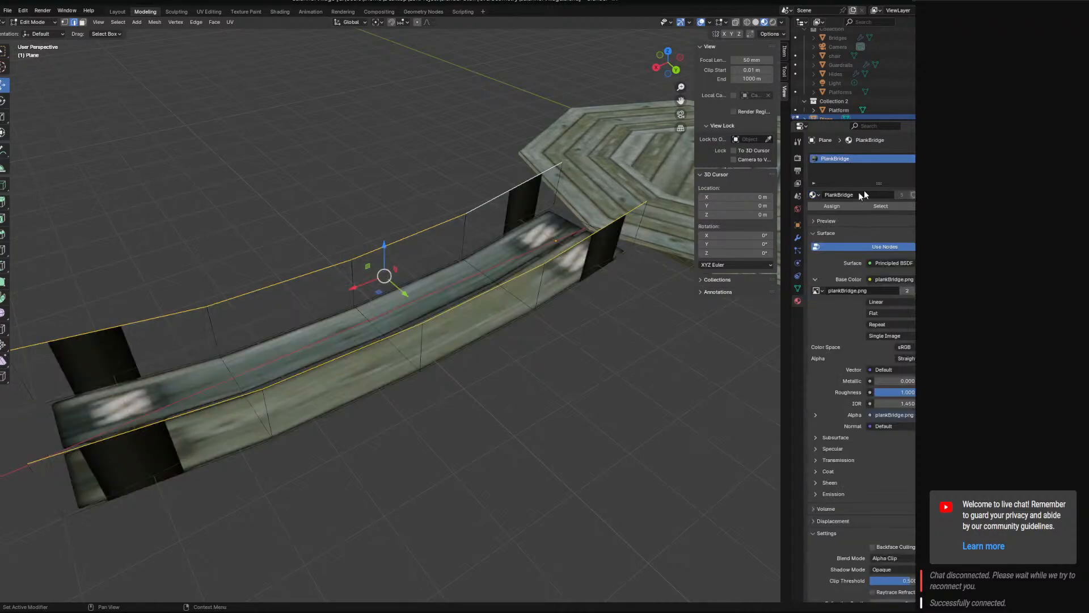
click(813, 195)
click(829, 234)
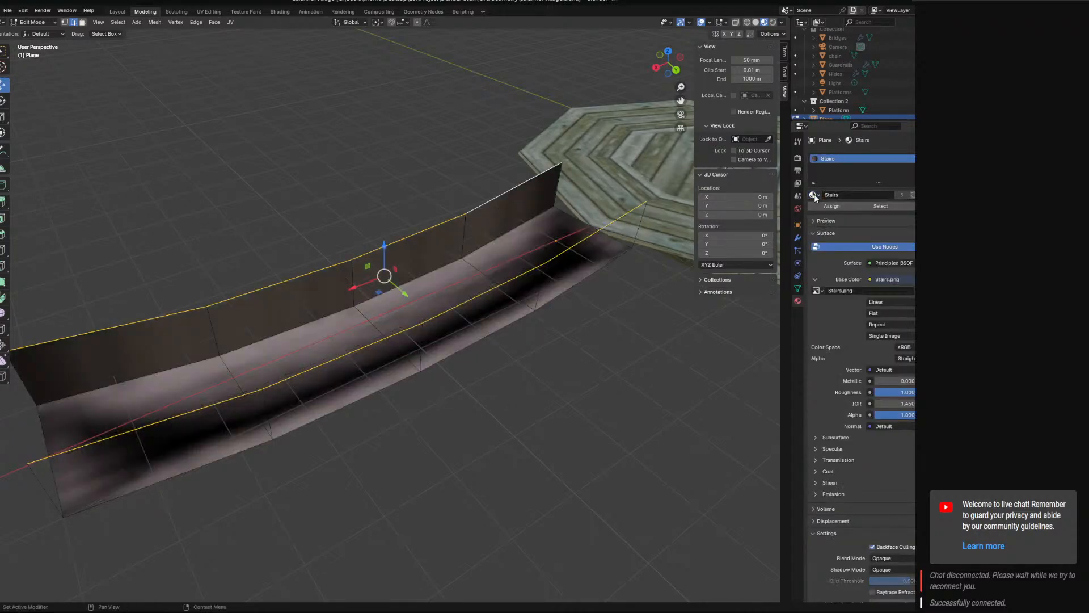
click(814, 196)
click(829, 218)
Add a second material slot to the bridge mesh and set it to the existing RopeBridge material.
click(955, 159)
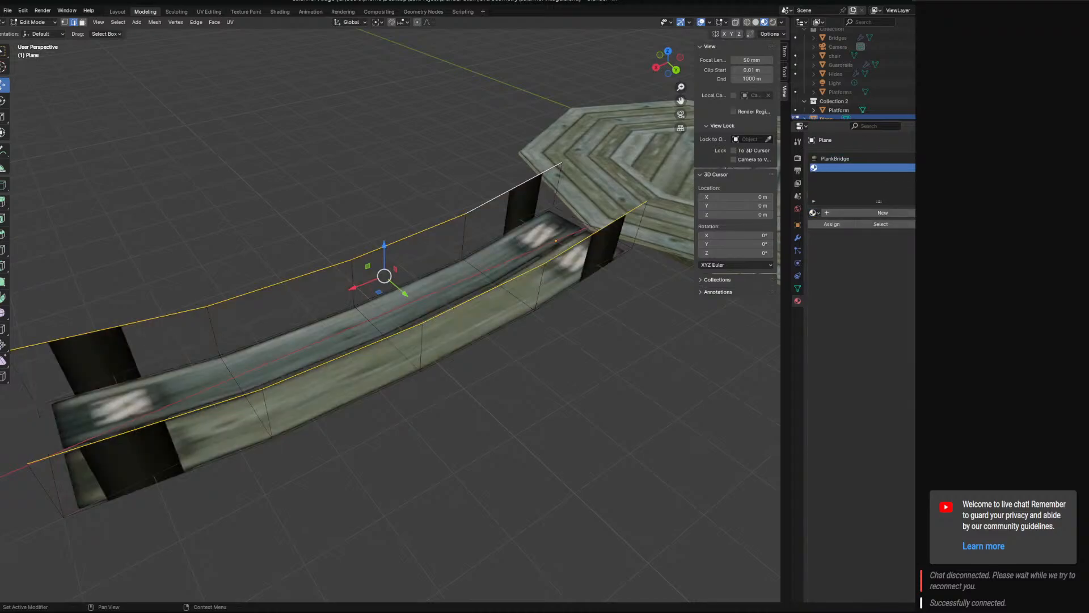
click(818, 213)
click(828, 234)
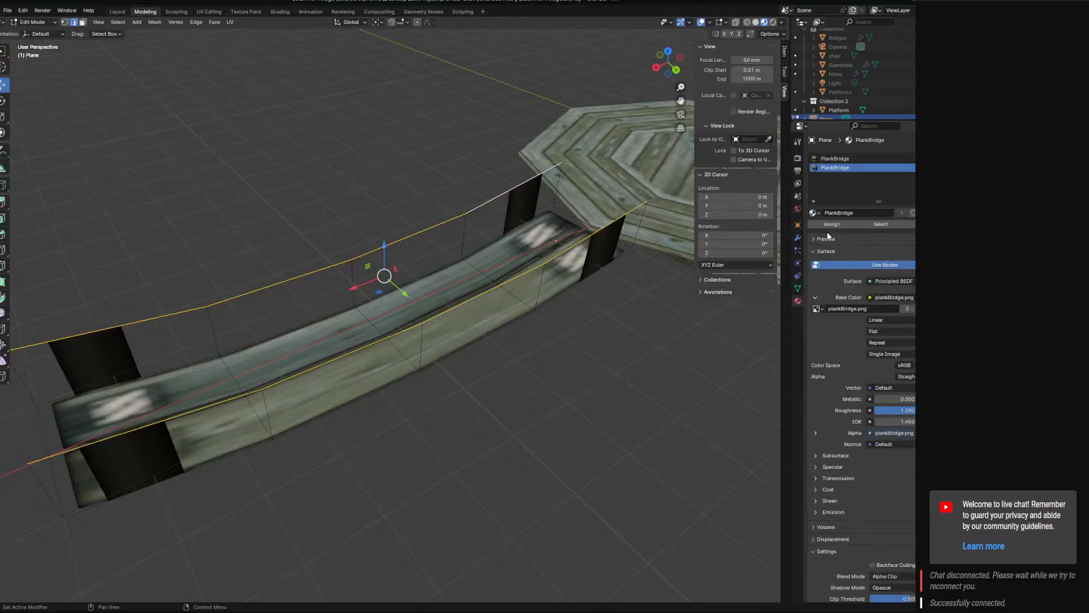
click(814, 213)
click(832, 244)
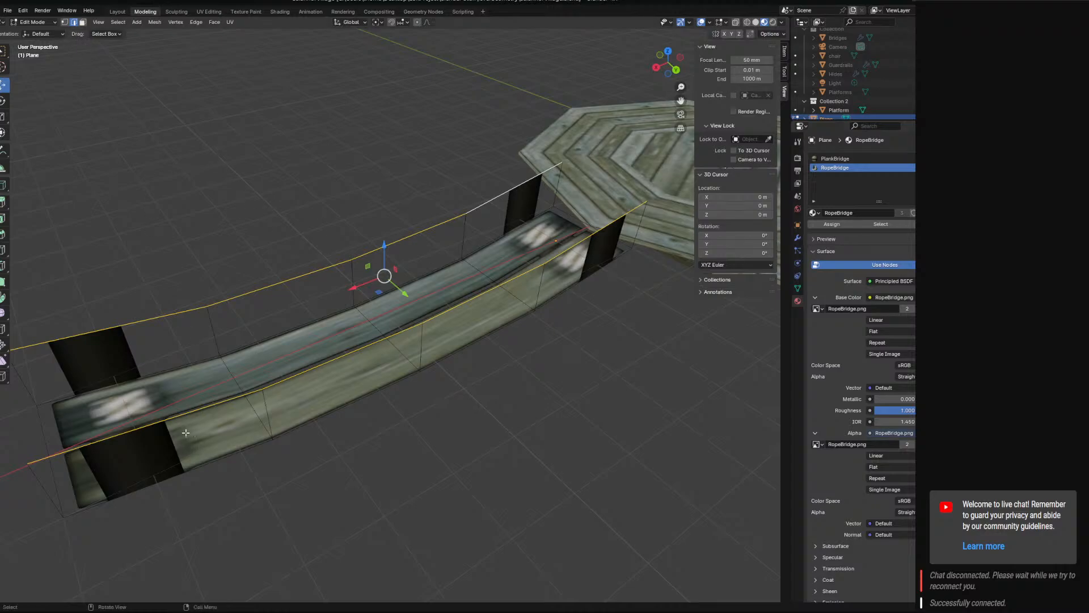
Select all faces of both side walls in face selection and assign them the RopeBridge material.
click(154, 423)
click(83, 23)
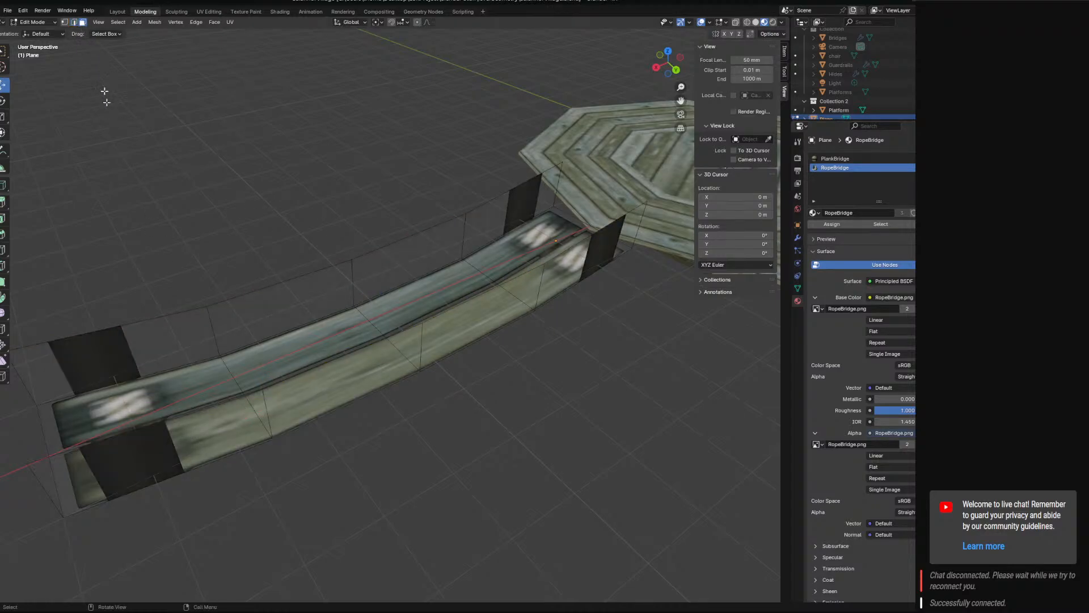
click(188, 436)
shift+click(340, 383)
shift+click(479, 316)
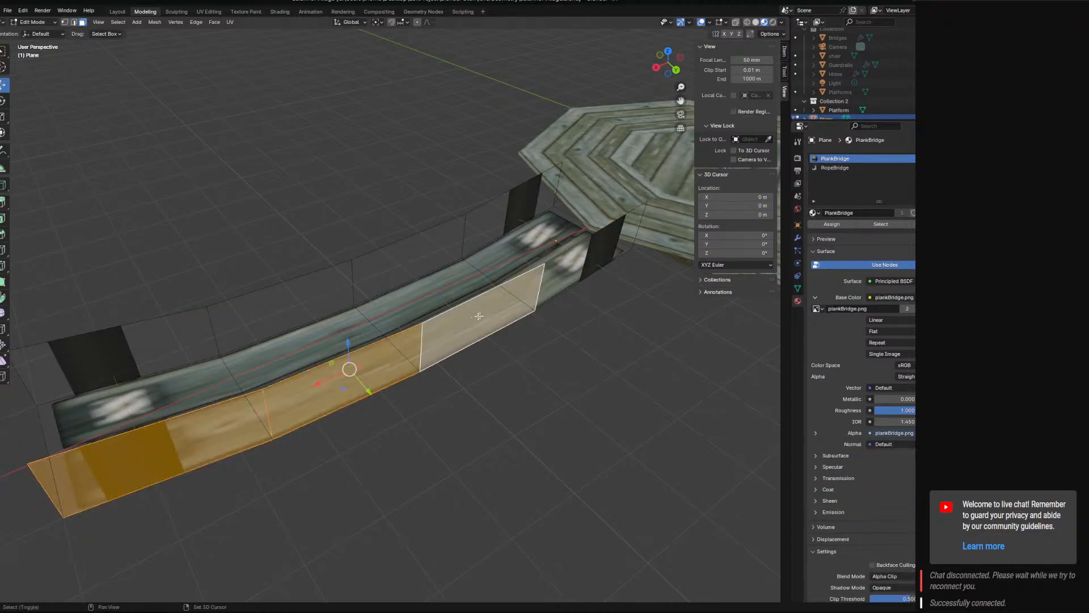
shift+click(596, 253)
shift+click(179, 342)
shift+click(288, 304)
shift+click(408, 261)
shift+click(511, 222)
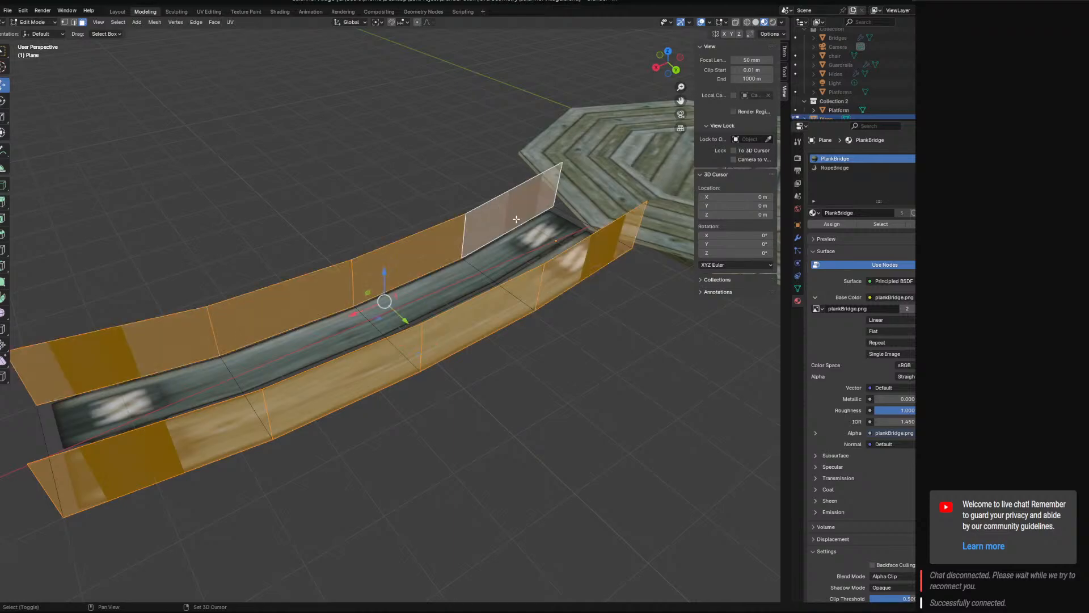
click(835, 167)
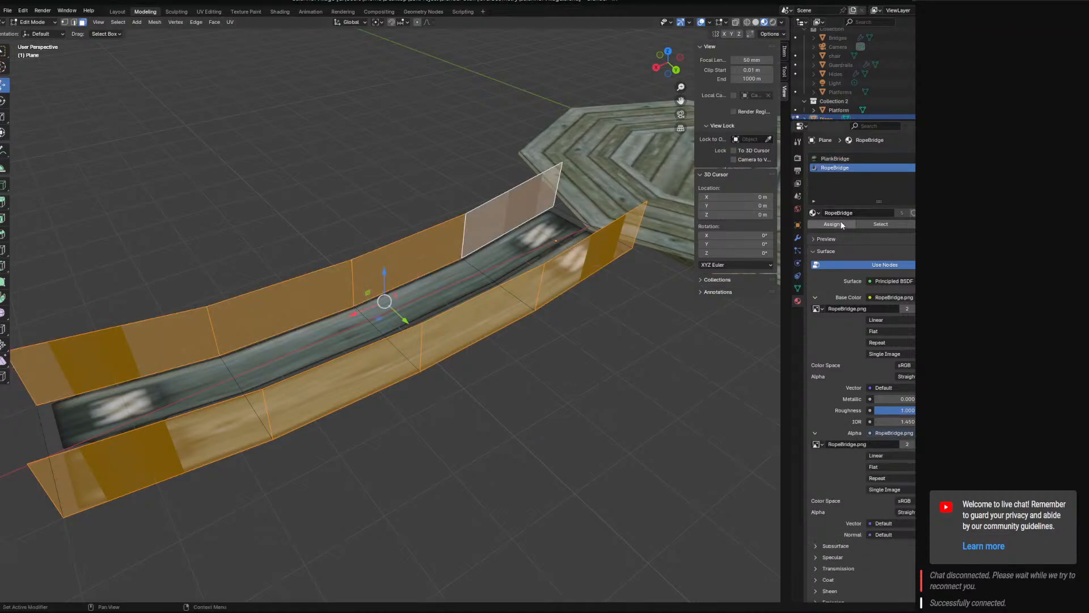
click(831, 224)
Project the side walls' UVs from view with bounds, then select only the near wall's end face farthest from the platform.
click(230, 22)
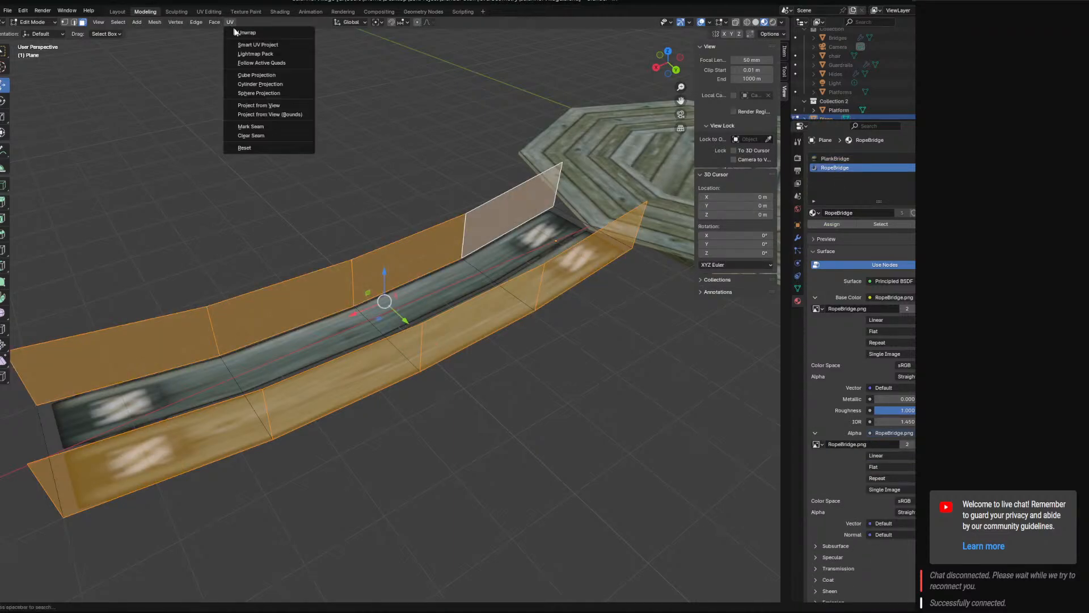
click(268, 115)
click(153, 454)
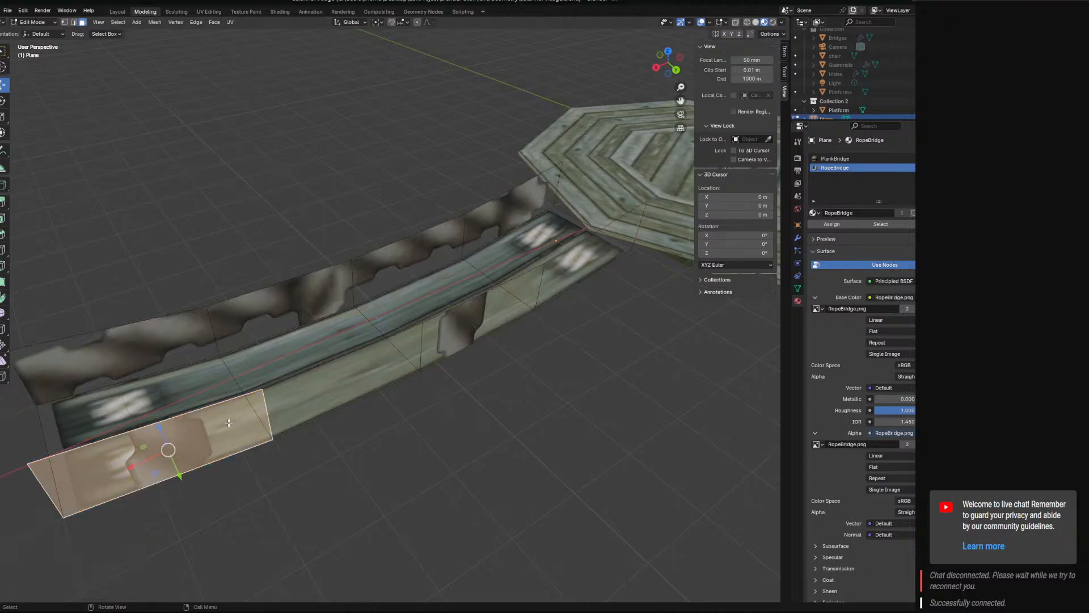
shift+click(344, 386)
shift+click(477, 324)
shift+click(590, 255)
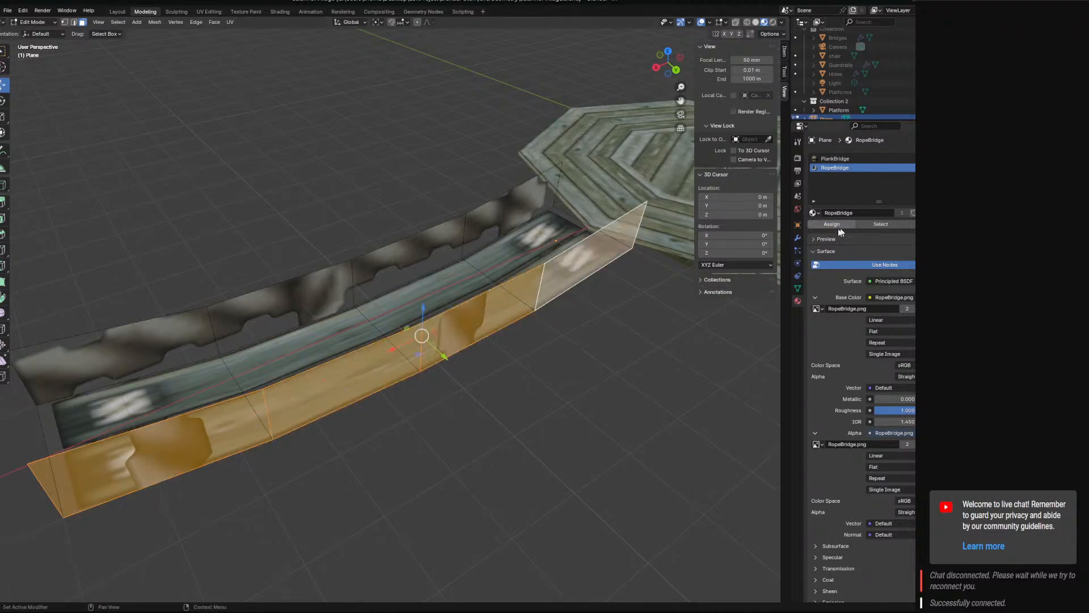
click(116, 358)
shift+click(447, 280)
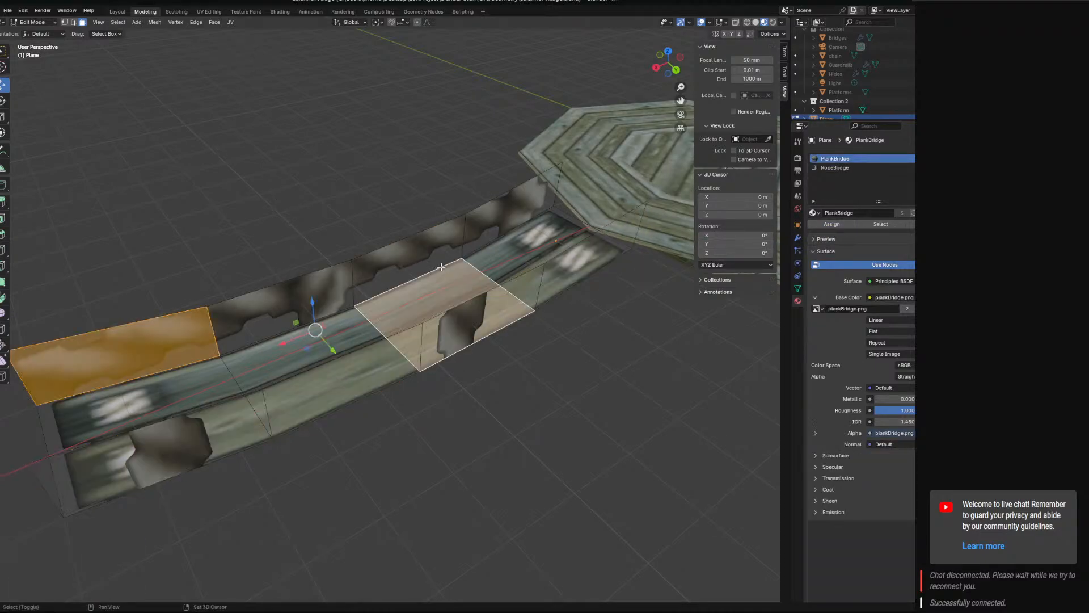
Select all four faces of the bridge's far side wall and unwrap their UVs with the Angle Based method.
click(117, 358)
shift+click(284, 301)
shift+click(409, 255)
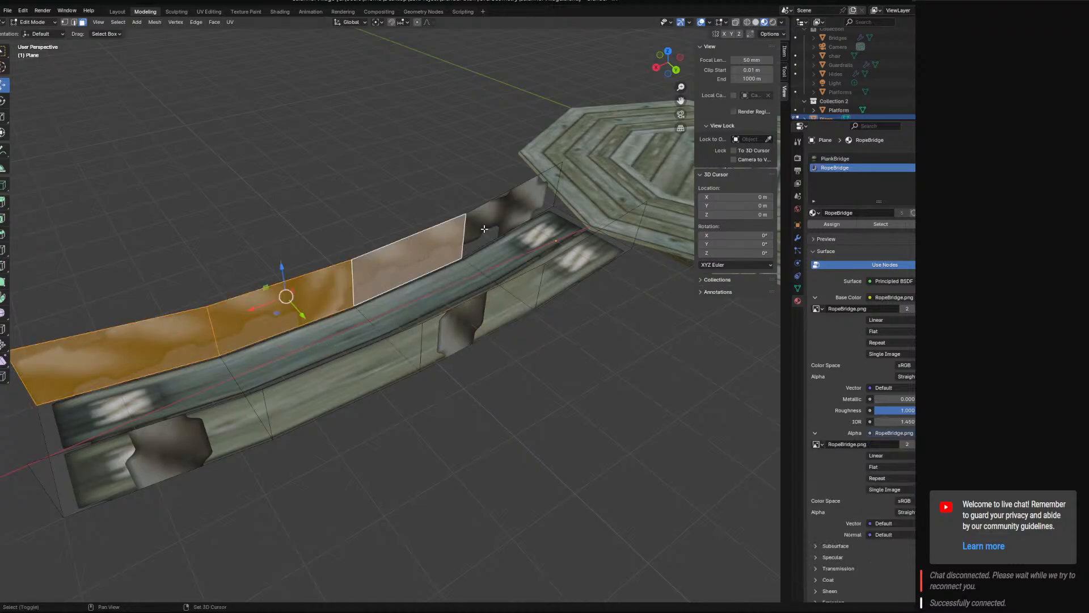
shift+click(511, 212)
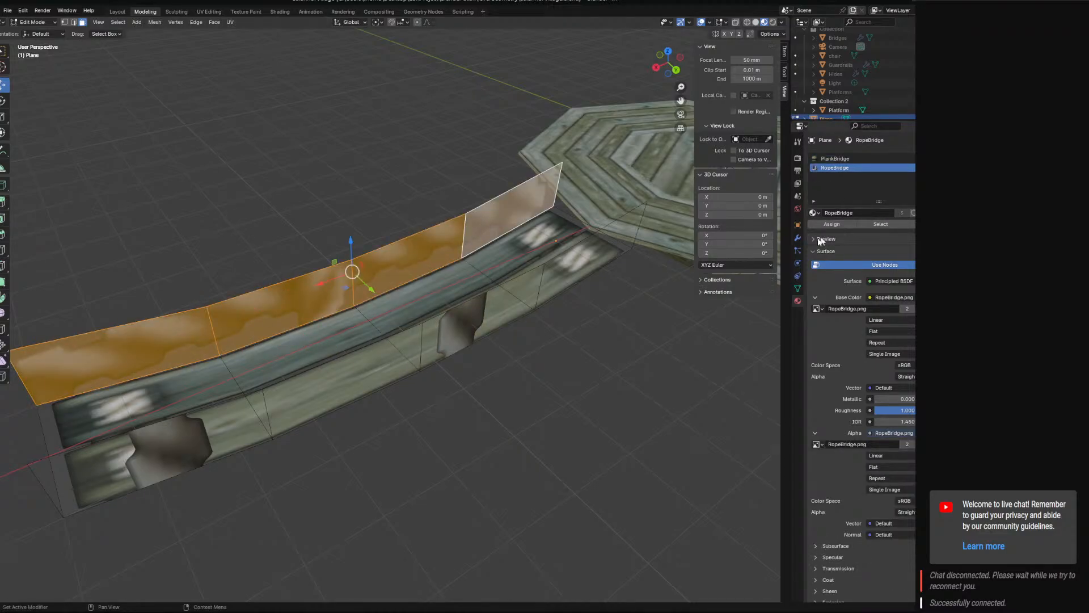
click(230, 22)
click(256, 33)
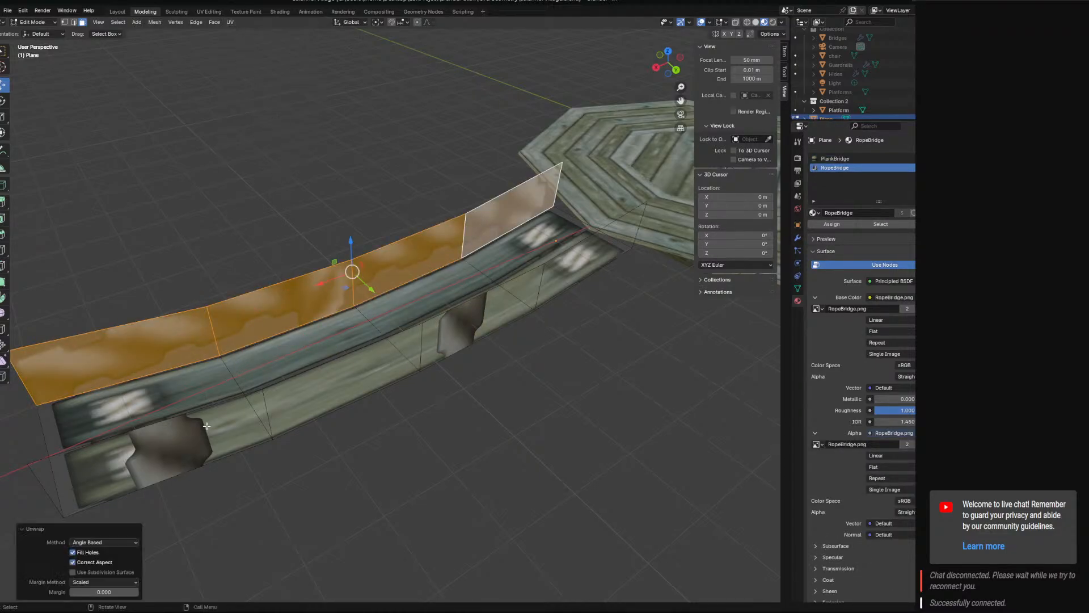
Select all four faces of the near side wall and unwrap their UVs with the Angle Based method.
click(207, 425)
shift+click(346, 374)
shift+click(482, 315)
shift+click(570, 272)
click(227, 22)
click(235, 35)
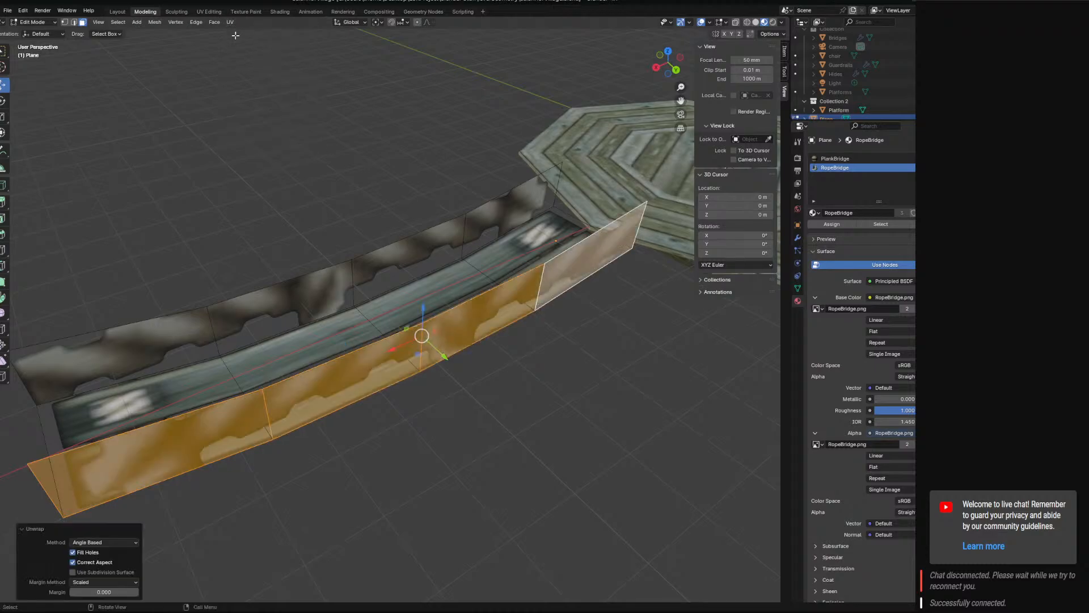
Select the four walkway faces between the side walls and unwrap their UVs with the Angle Based method.
middle_drag(324, 238, 287, 295)
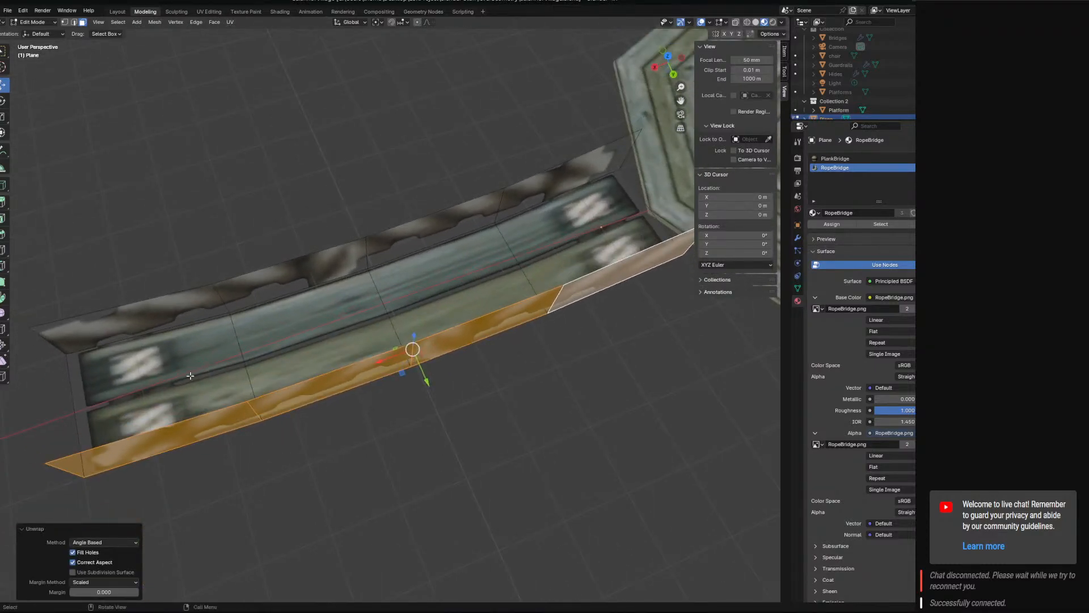
click(190, 374)
shift+click(346, 321)
shift+click(457, 292)
shift+click(584, 235)
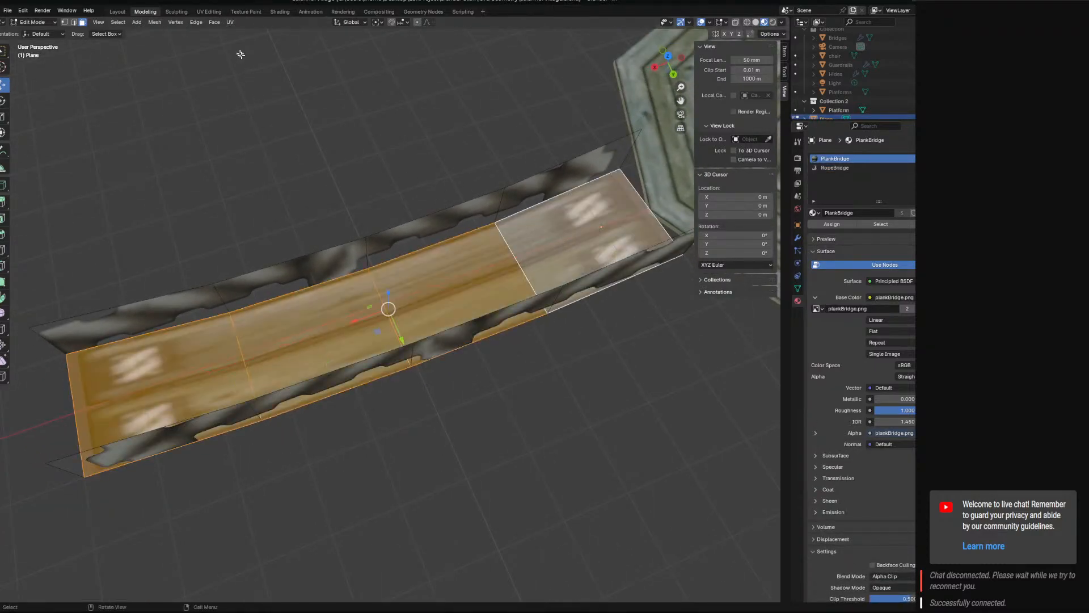
click(229, 22)
click(235, 35)
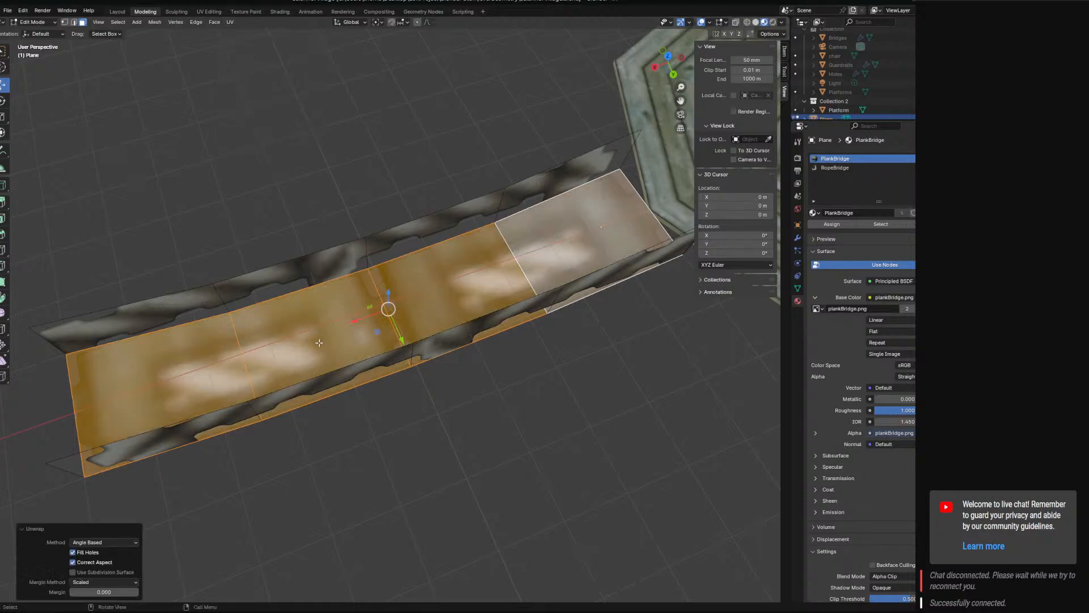
Switch to the UV Editing workspace and display plankBridge.png behind the walkway's UVs.
middle_drag(319, 343, 216, 31)
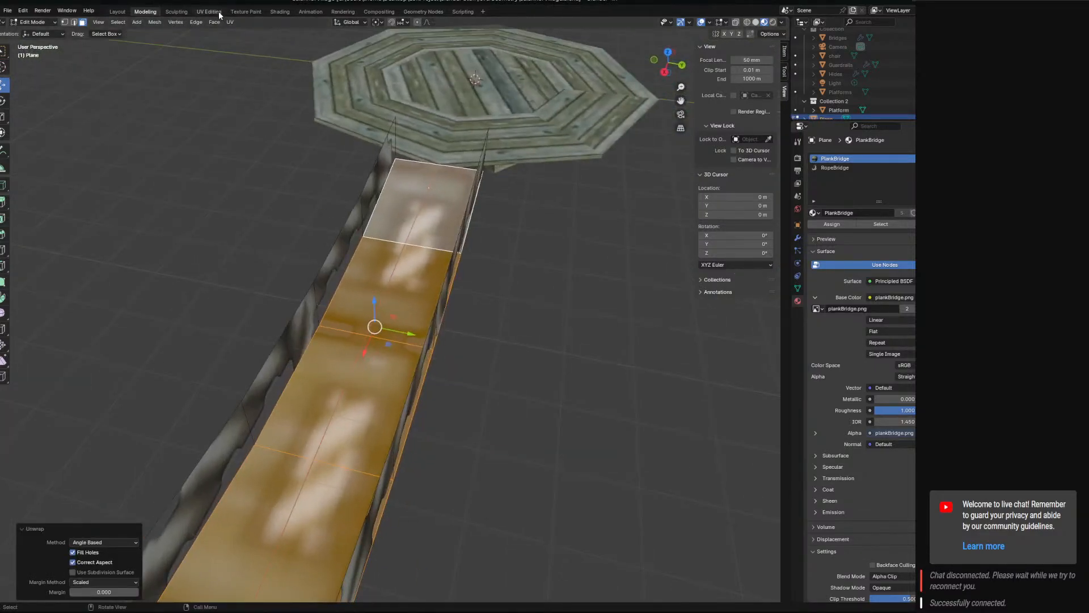
click(209, 12)
scroll(606, 289, down, 6)
middle_drag(603, 292, 468, 372)
scroll(611, 310, down, 3)
scroll(498, 370, up, 3)
scroll(498, 370, up, 2)
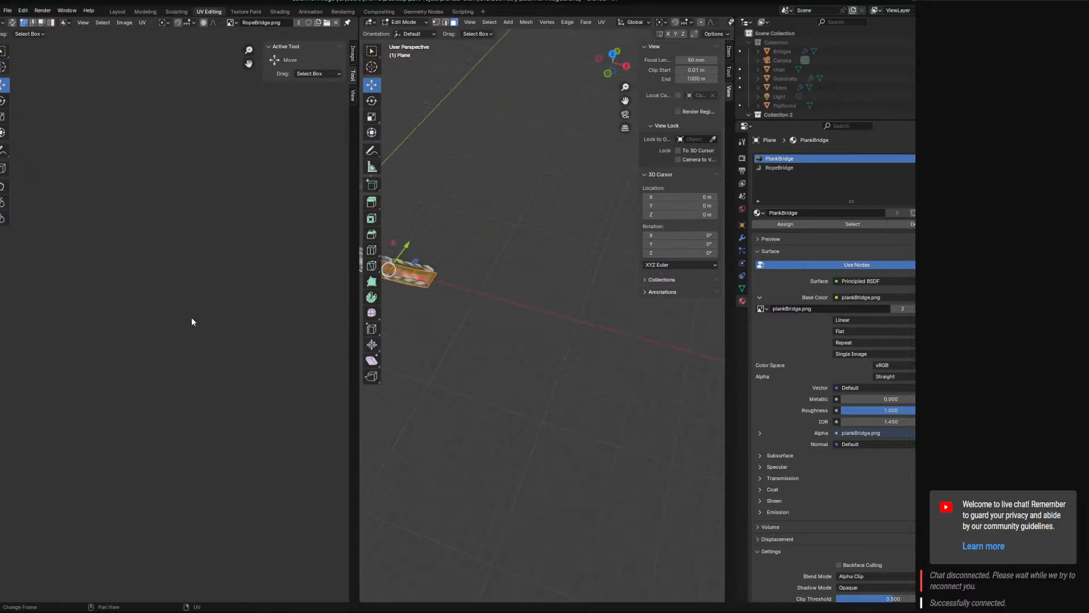
scroll(225, 373, up, 6)
middle_drag(295, 474, 185, 358)
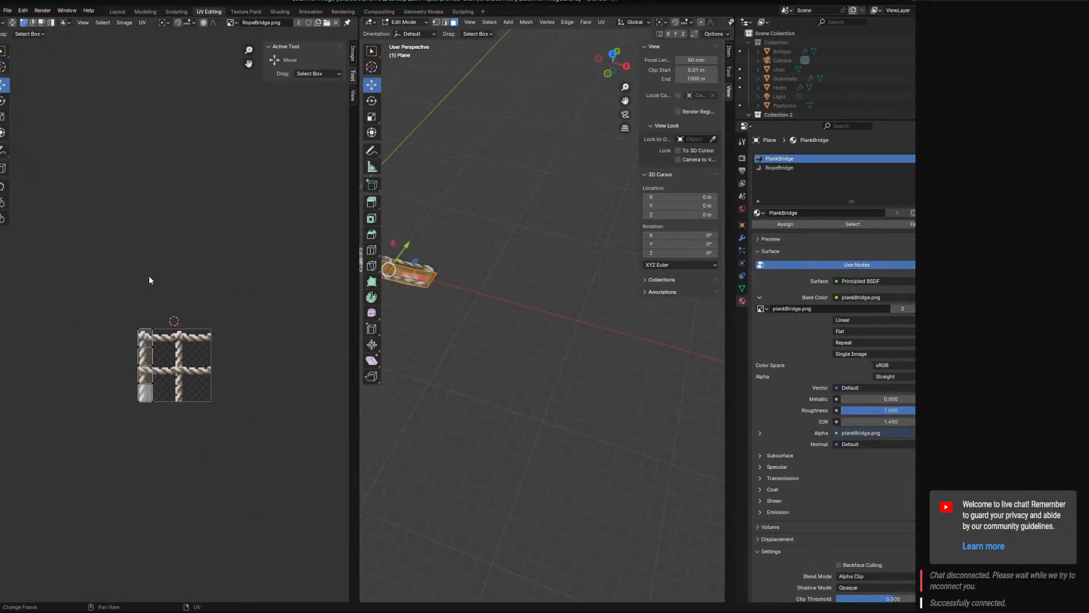
click(232, 22)
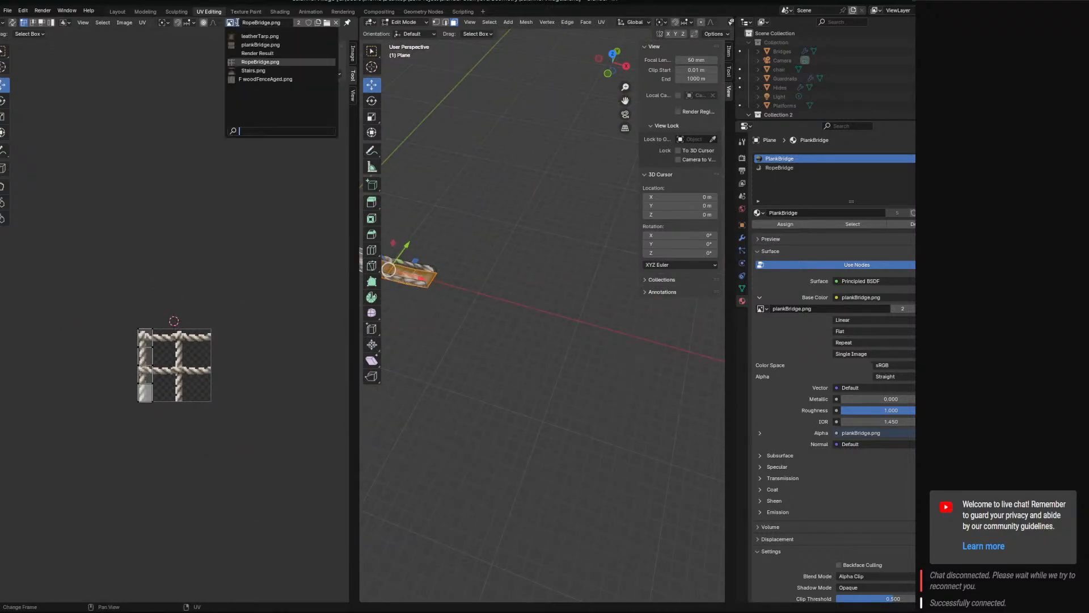
click(258, 50)
Move all walkway UVs 0.375 m along X, scale them by 5.232, and shift them about 0.029 m to meet the plank texture's right edge.
scroll(150, 376, up, 4)
key(a)
middle_drag(129, 453, 130, 398)
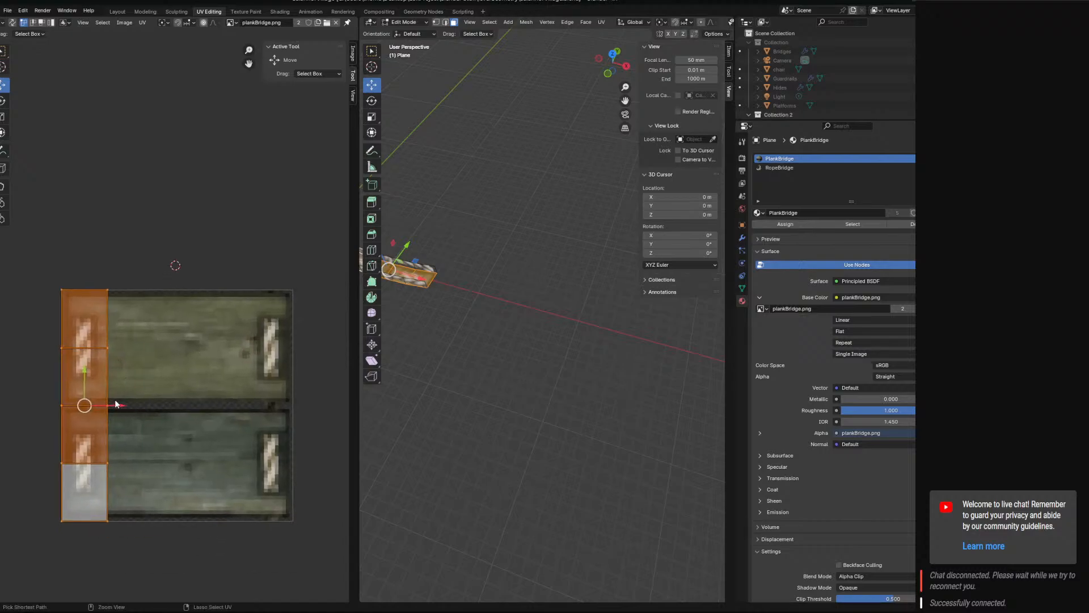
ctrl+drag(117, 404, 218, 418)
key(s)
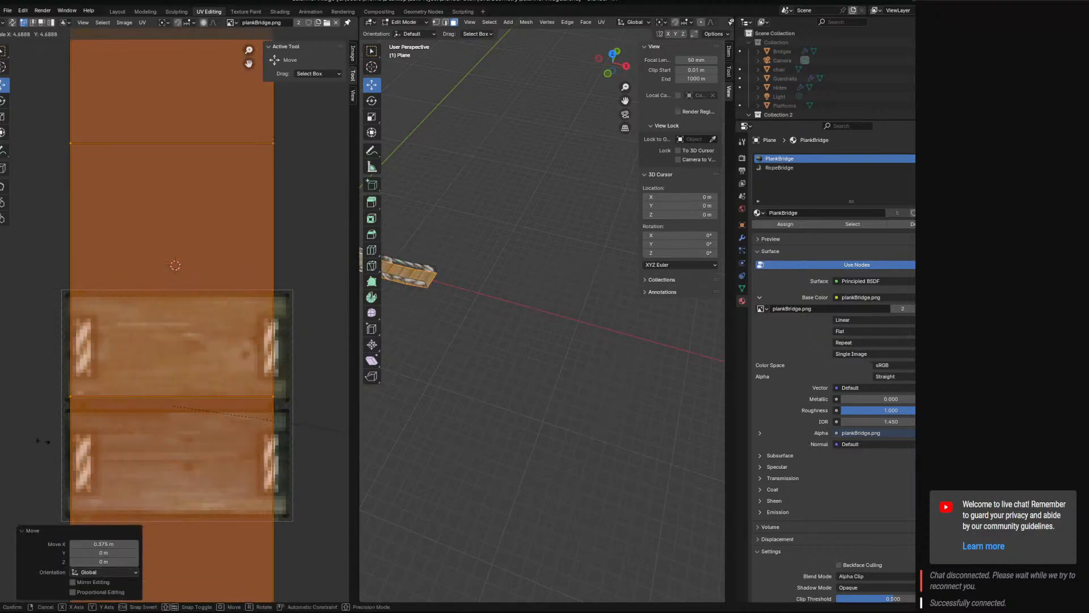
click(72, 446)
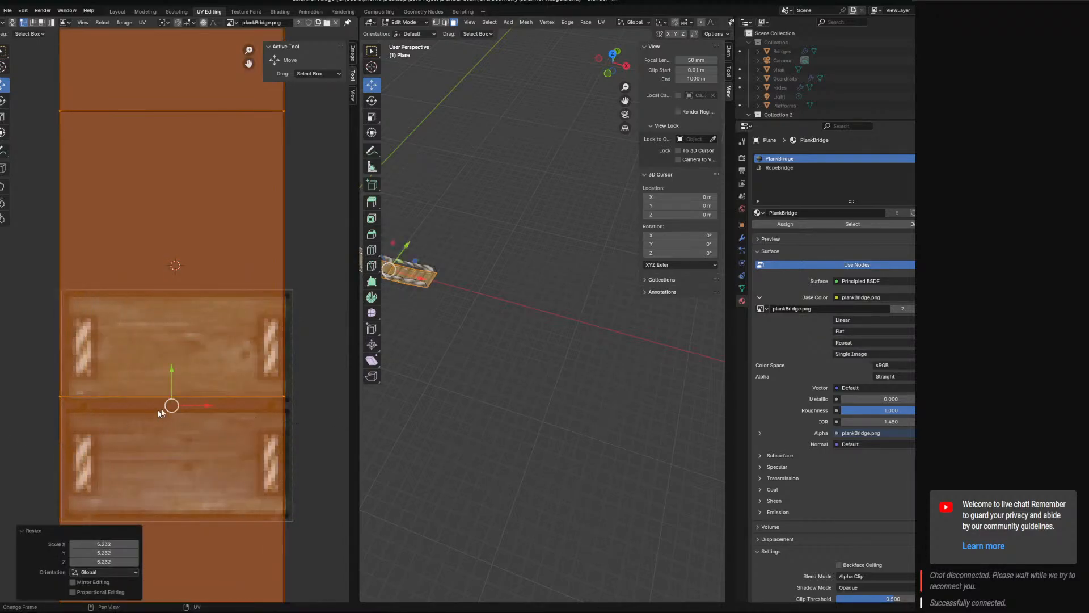
drag(205, 410, 212, 408)
scroll(193, 407, down, 7)
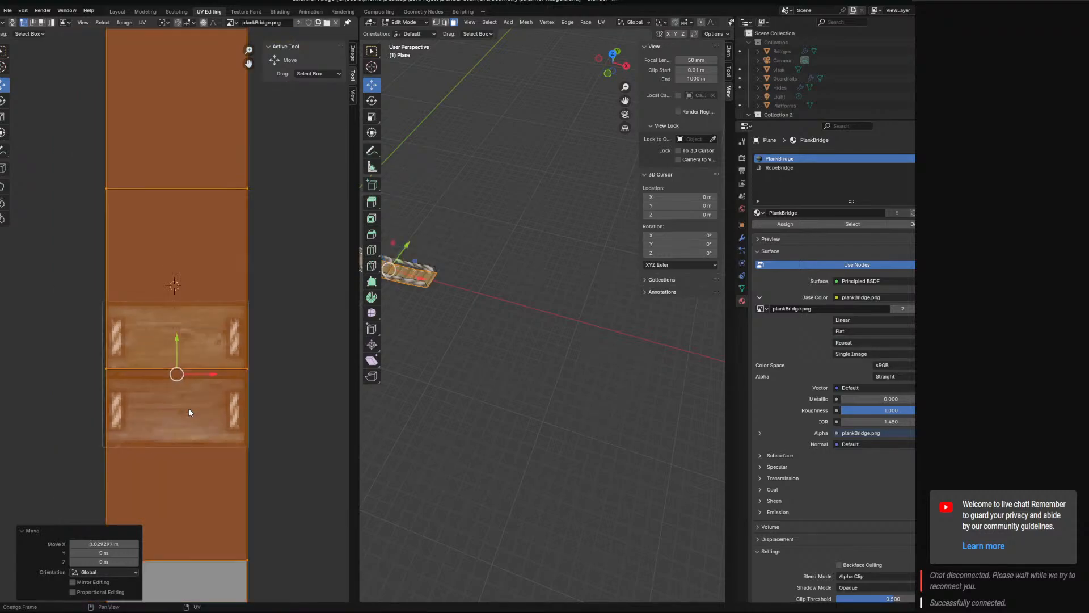
Select the UV strip's left edge vertices and move them about -0.018 m in X to align with the plank texture's left edge.
mouse_move(161, 230)
ctrl+right_down()
mouse_move(97, 383)
mouse_move(142, 530)
ctrl+right_up()
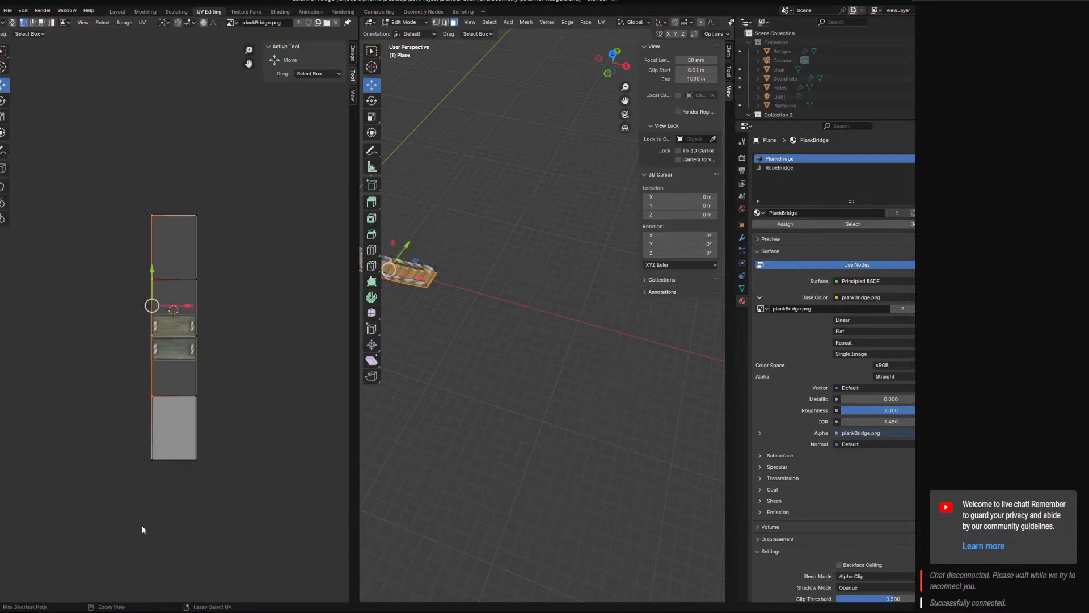
ctrl+right_drag(162, 411, 167, 424)
click(152, 340)
scroll(152, 358, up, 1)
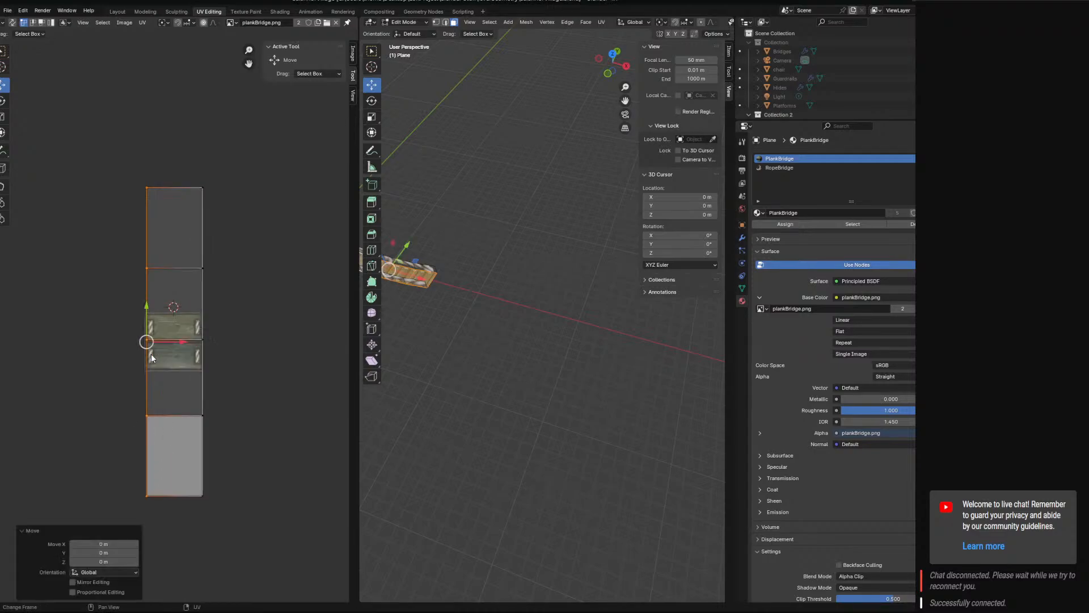
scroll(152, 358, up, 5)
drag(101, 407, 97, 406)
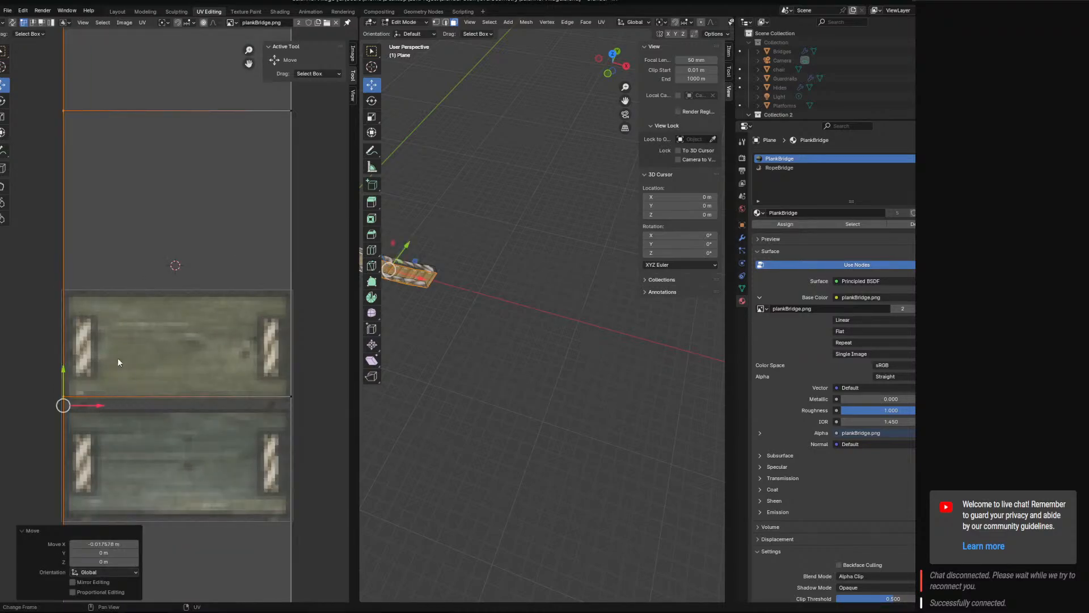
Select all walkway UVs and scale them along Y only, to about 1.015, while checking the planks on the bridge.
scroll(441, 323, up, 4)
shift+middle_drag(443, 337, 514, 392)
shift+middle_drag(513, 392, 610, 404)
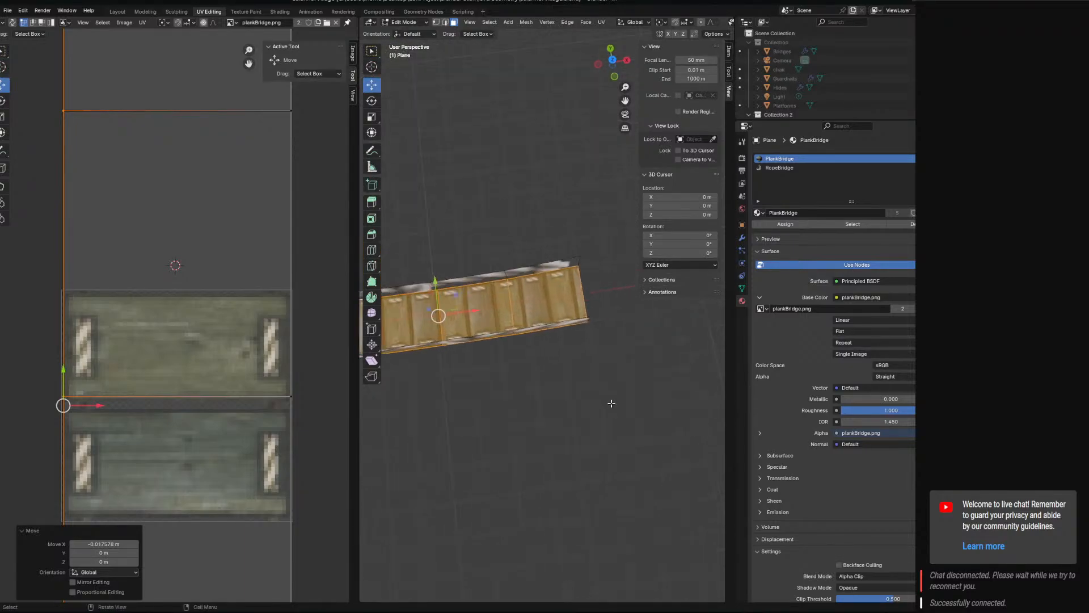
scroll(605, 402, up, 4)
scroll(235, 376, down, 5)
key(a)
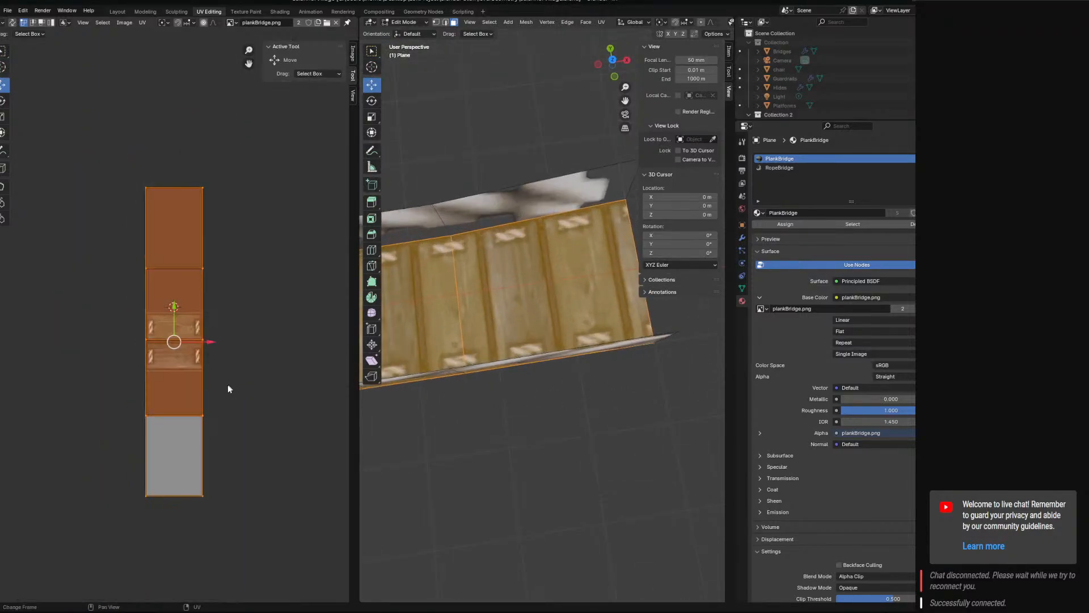
scroll(227, 383, up, 3)
key(s)
key(x)
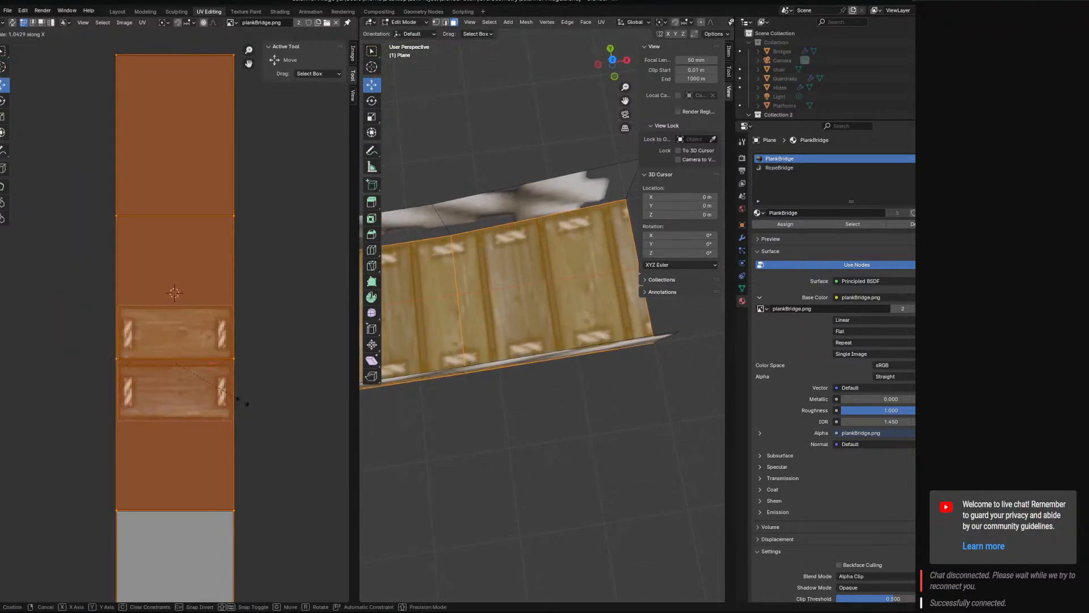
key(y)
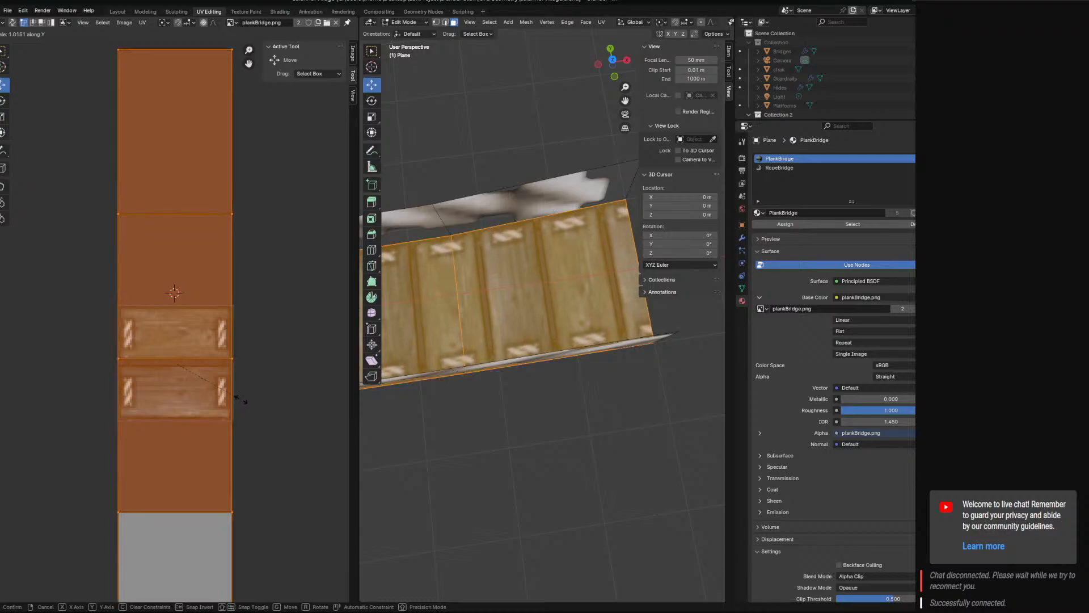
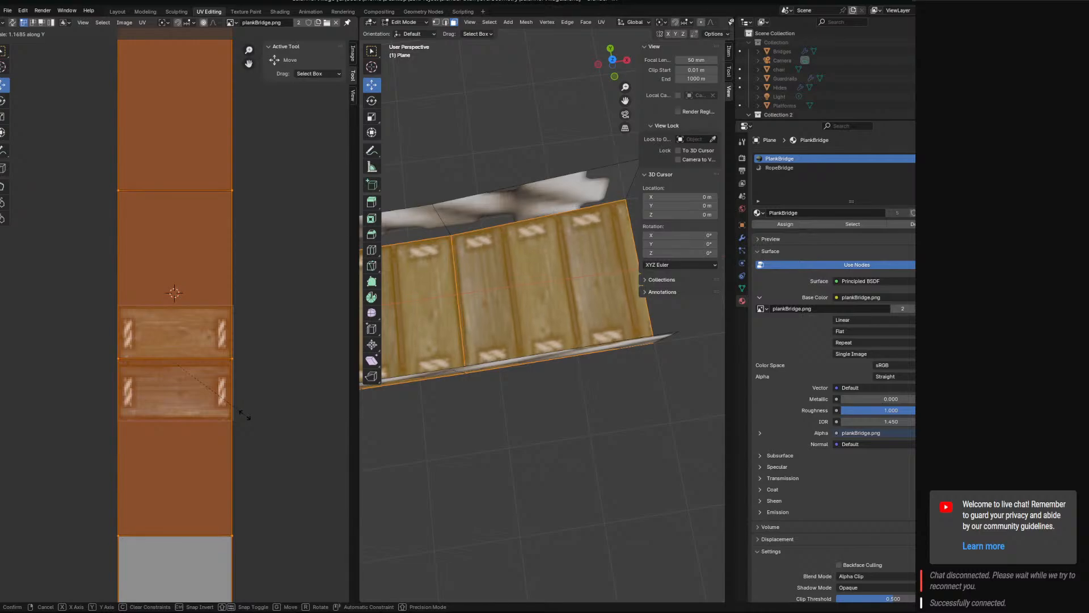
Scale the walkway UVs by 1.130 along Y and lower the middle vertex row slightly onto the seam between the two planks.
click(242, 418)
shift+middle_drag(440, 437, 620, 408)
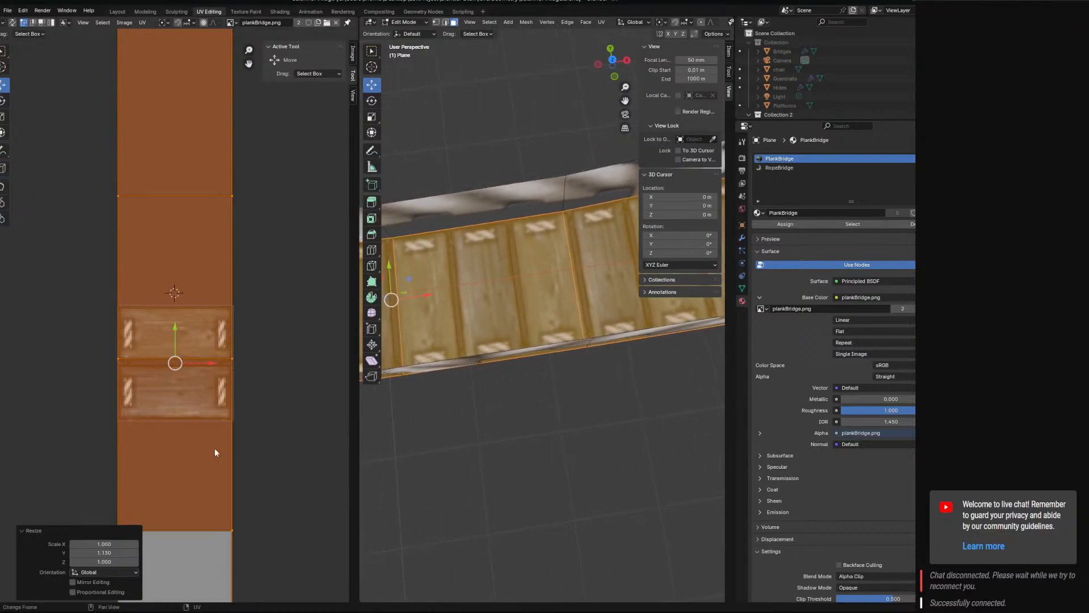
click(238, 359)
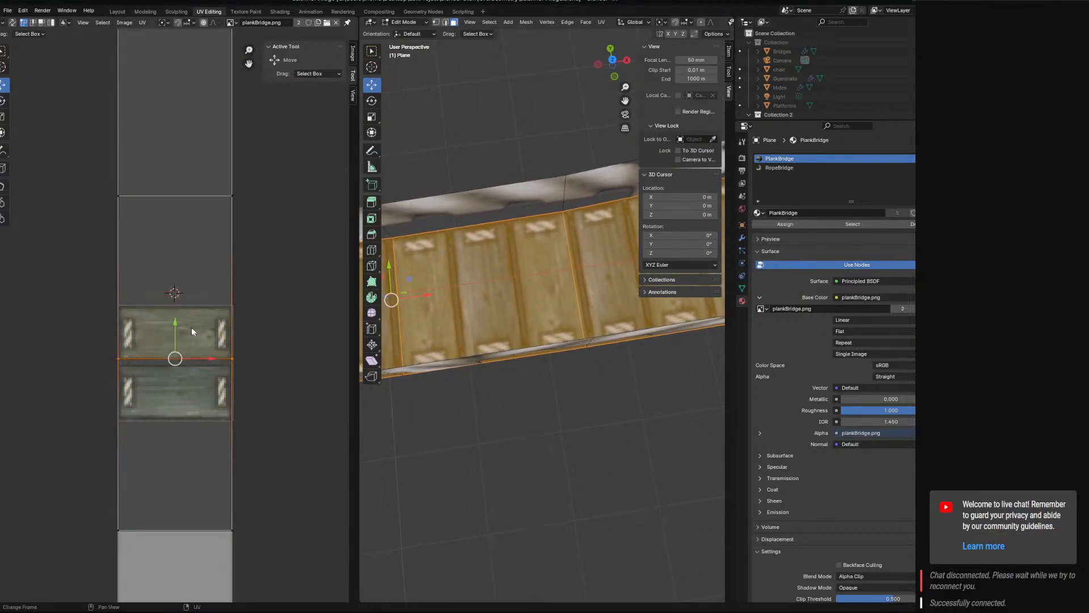
drag(174, 327, 175, 331)
Move the walkway's upper UV row about 0.059 m up in Y and shift the lower row slightly down to align the planks.
drag(268, 203, 106, 170)
drag(181, 168, 179, 155)
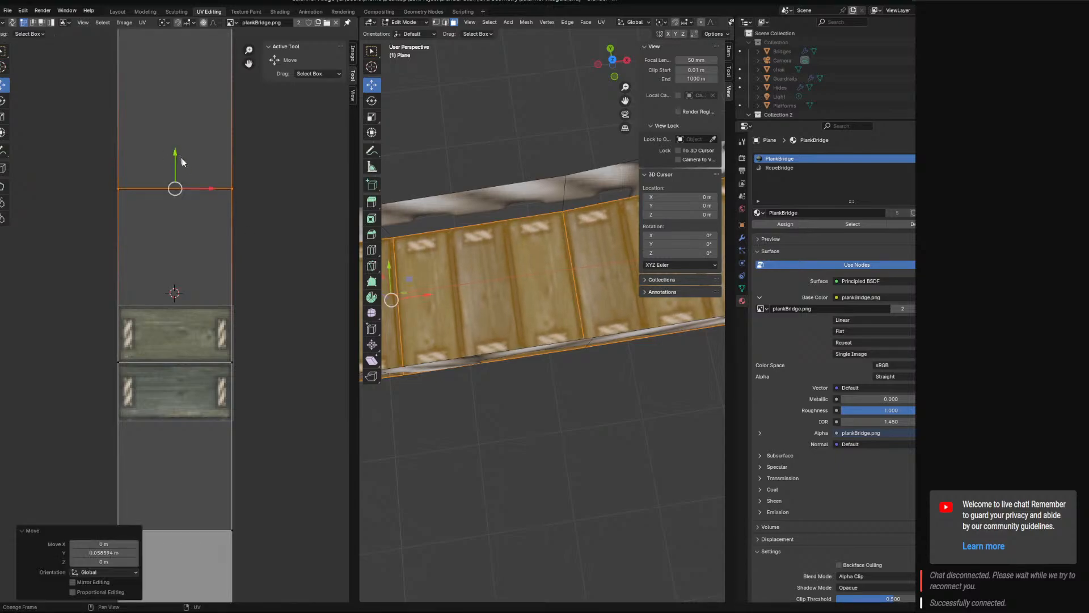
shift+middle_drag(248, 483, 262, 310)
click(268, 356)
mouse_move(281, 363)
ctrl+right_down()
mouse_move(80, 351)
mouse_move(97, 372)
ctrl+right_up()
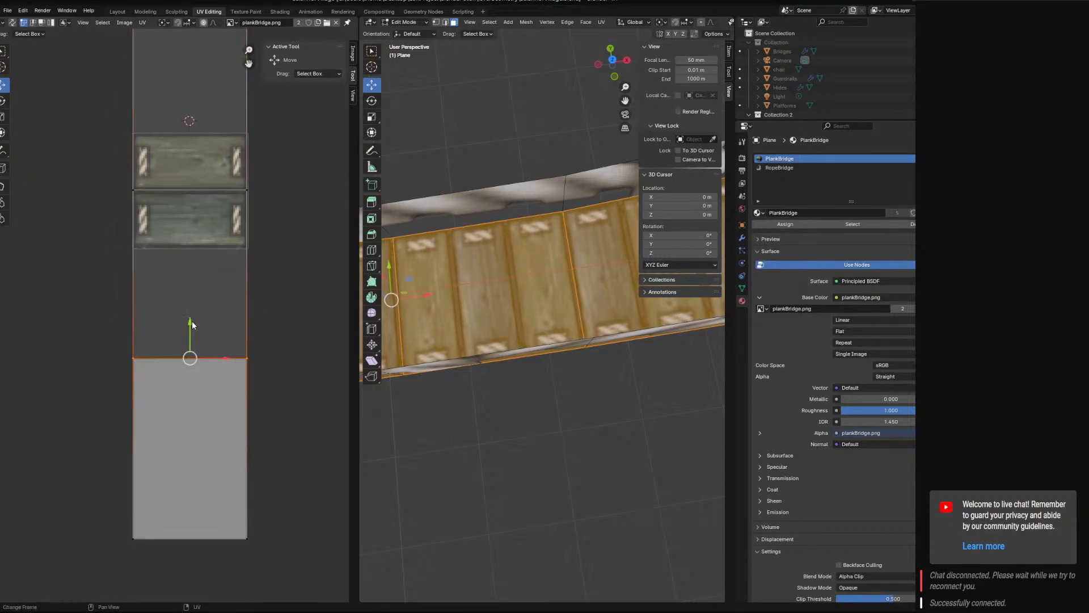
shift+middle_drag(504, 379, 843, 360)
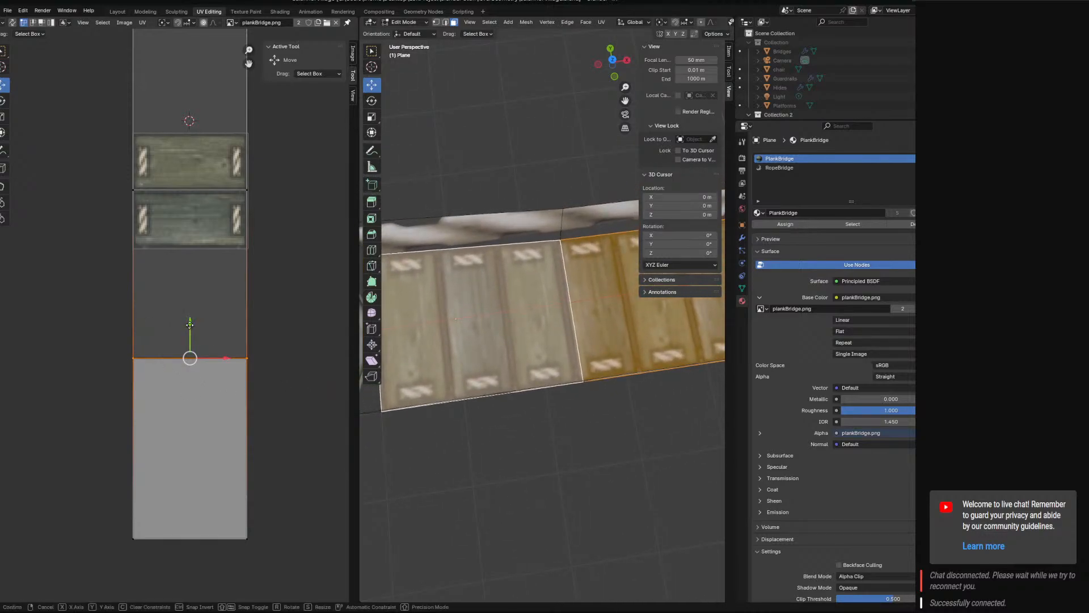
drag(190, 329, 186, 331)
Select all faces of the rope side wall on the far side of the bridge.
click(479, 141)
middle_drag(553, 346, 459, 309)
click(513, 296)
shift+click(556, 283)
shift+middle_drag(561, 286, 472, 317)
shift+click(567, 261)
shift+middle_drag(579, 260, 519, 275)
shift+click(587, 255)
scroll(593, 266, down, 2)
Add all faces of the near rope side wall to the selection.
shift+click(617, 322)
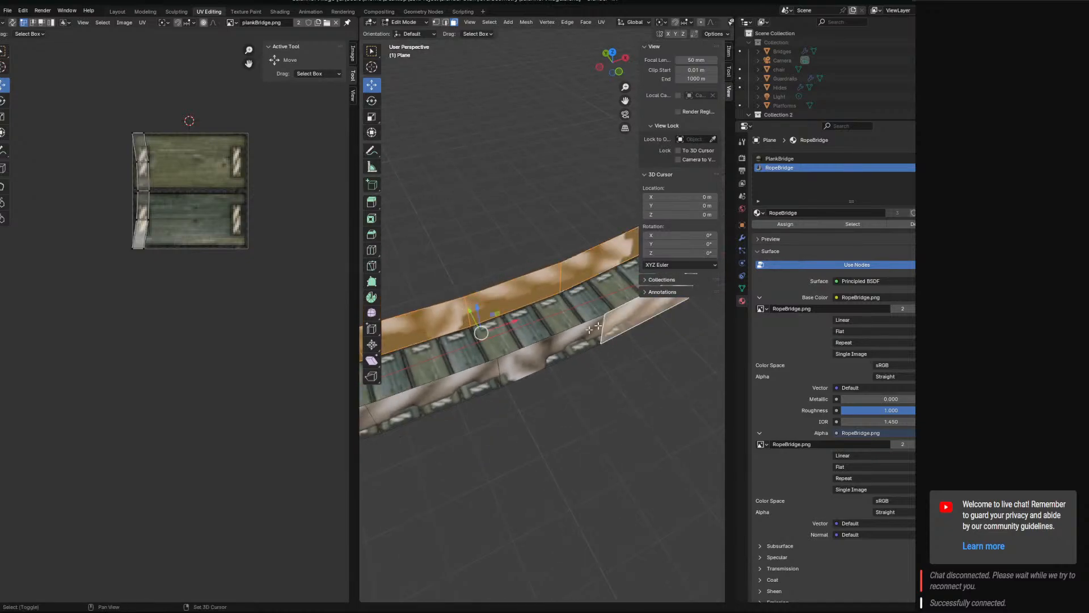
shift+click(562, 344)
shift+click(443, 384)
shift+middle_drag(373, 414, 460, 393)
shift+click(440, 406)
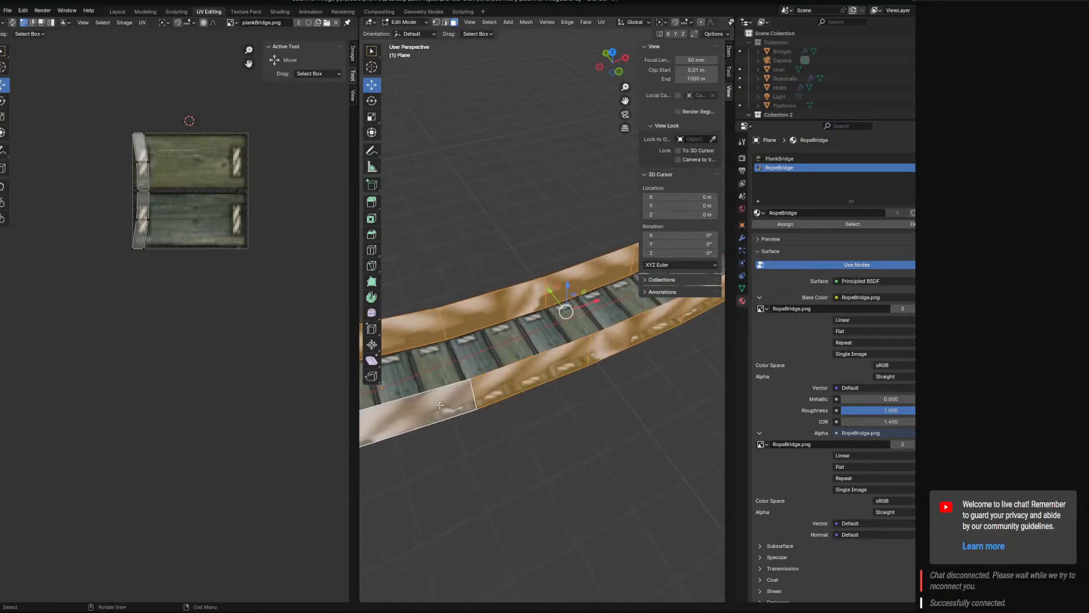
Display RopeBridge.png behind the side-wall UVs and rotate the whole UV strip by about 90°.
scroll(182, 258, up, 3)
middle_drag(181, 266, 196, 370)
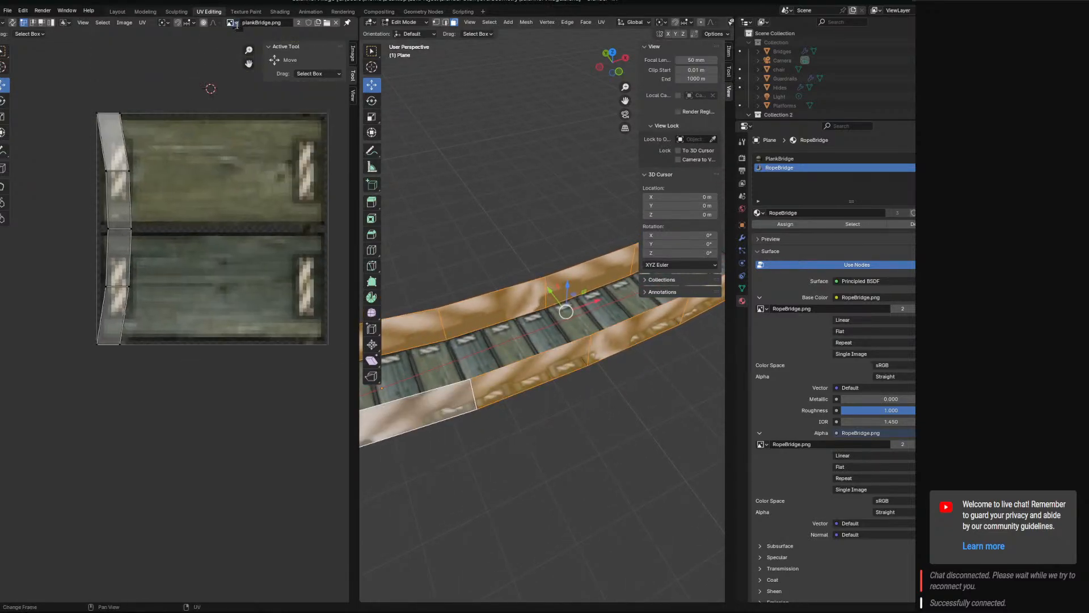
click(237, 26)
click(253, 69)
click(112, 210)
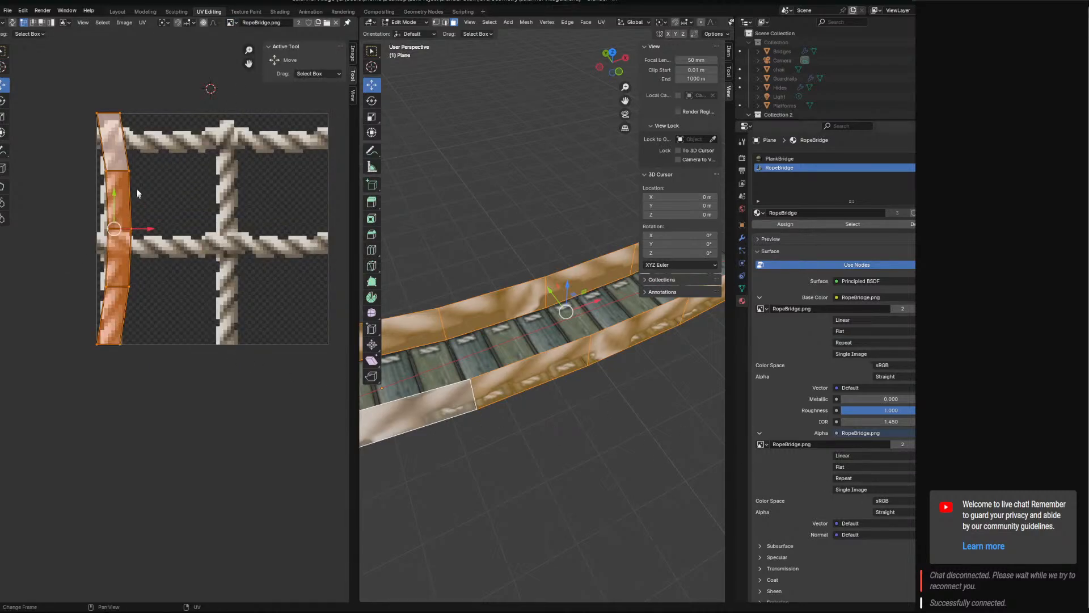
key(r)
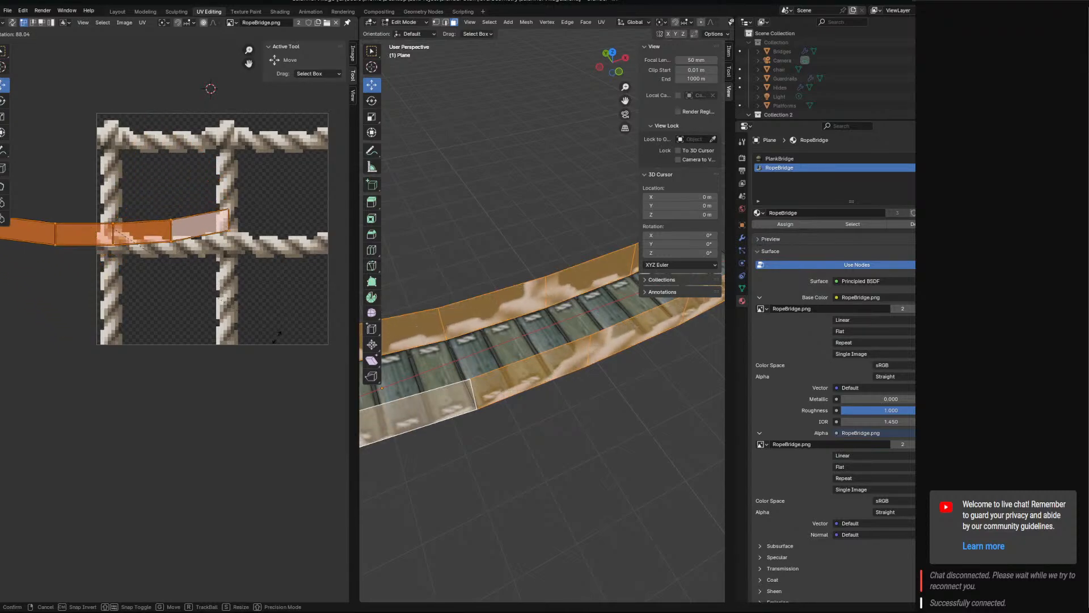
ctrl+click(275, 350)
Move the strip's upper UV vertices about 0.436 m up in Y to the texture's top edge and flatten them with Y scale 0.
shift+middle_drag(175, 259, 231, 349)
click(317, 307)
mouse_move(321, 302)
ctrl+right_down()
mouse_move(36, 272)
mouse_move(114, 324)
mouse_move(284, 306)
ctrl+right_up()
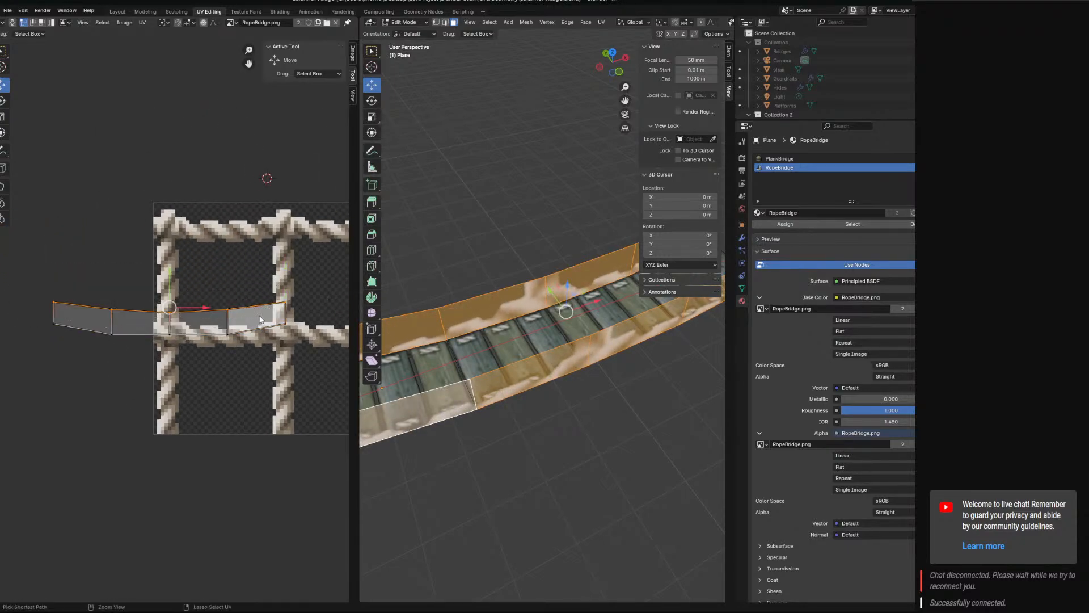
drag(170, 282, 180, 174)
key(s)
key(x)
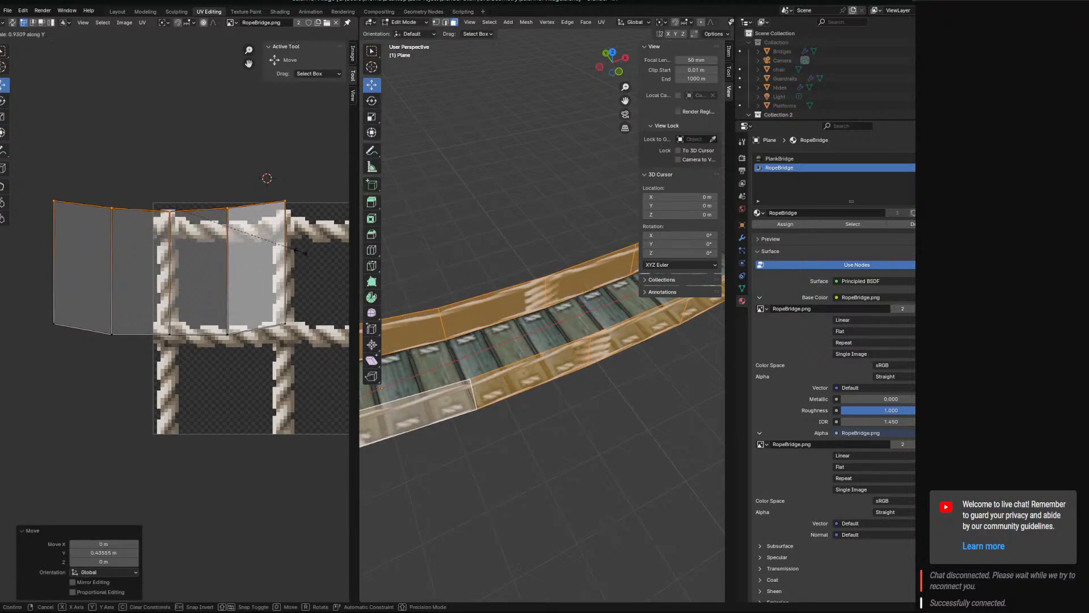
key(0)
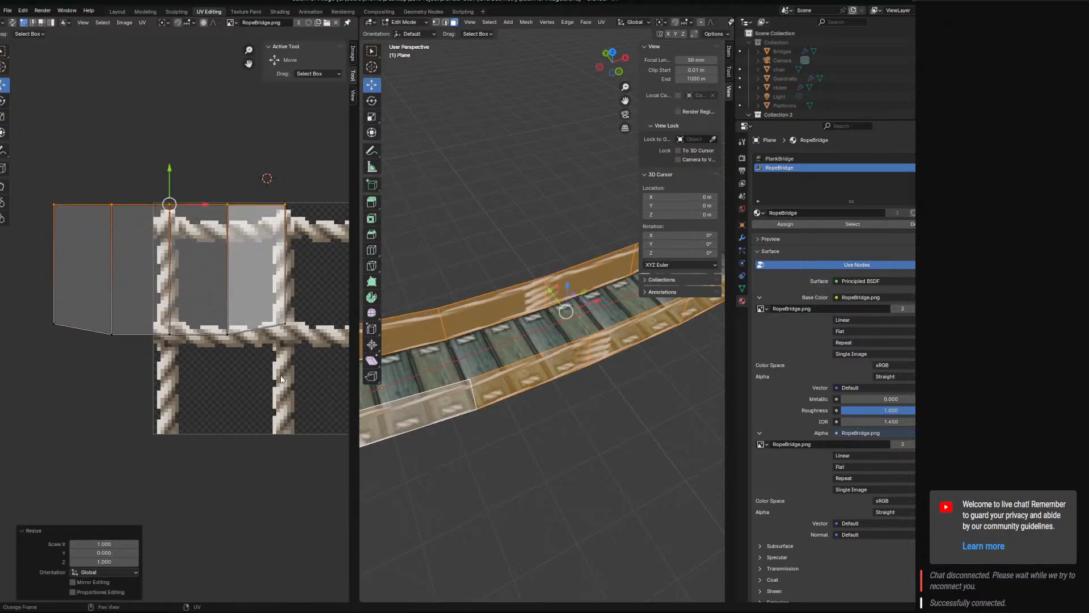
Flatten the strip's lower UV vertices with Y scale 0 and move them down to the rope texture's bottom edge.
drag(316, 263, 6, 399)
text(sy)
text(0)
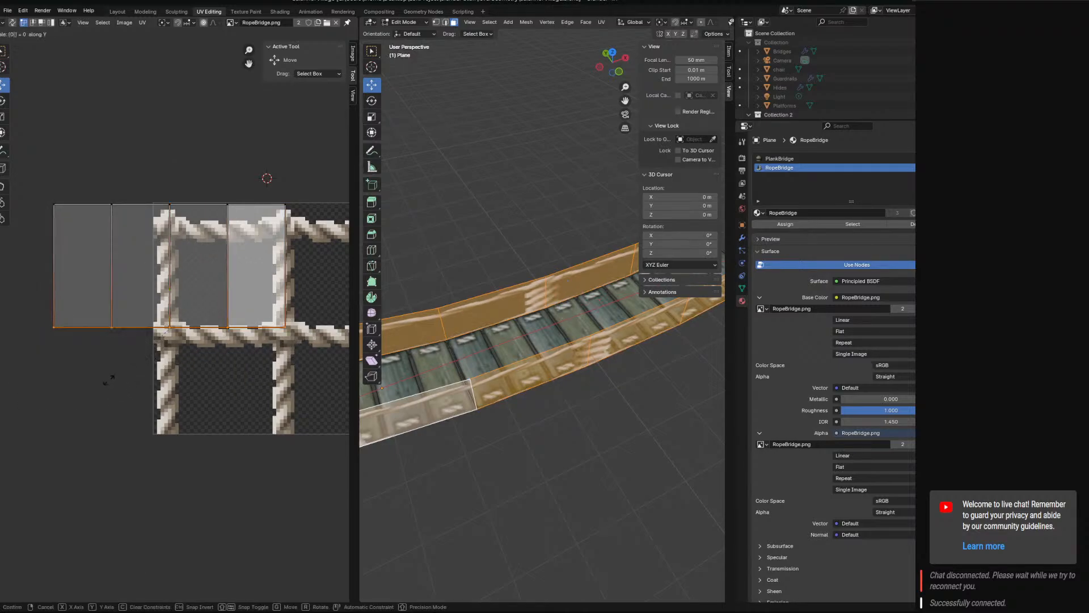
key(Return)
drag(168, 310, 181, 400)
Select all side-wall UVs and move them about 0.430 m along X so they cover the rope texture.
key(a)
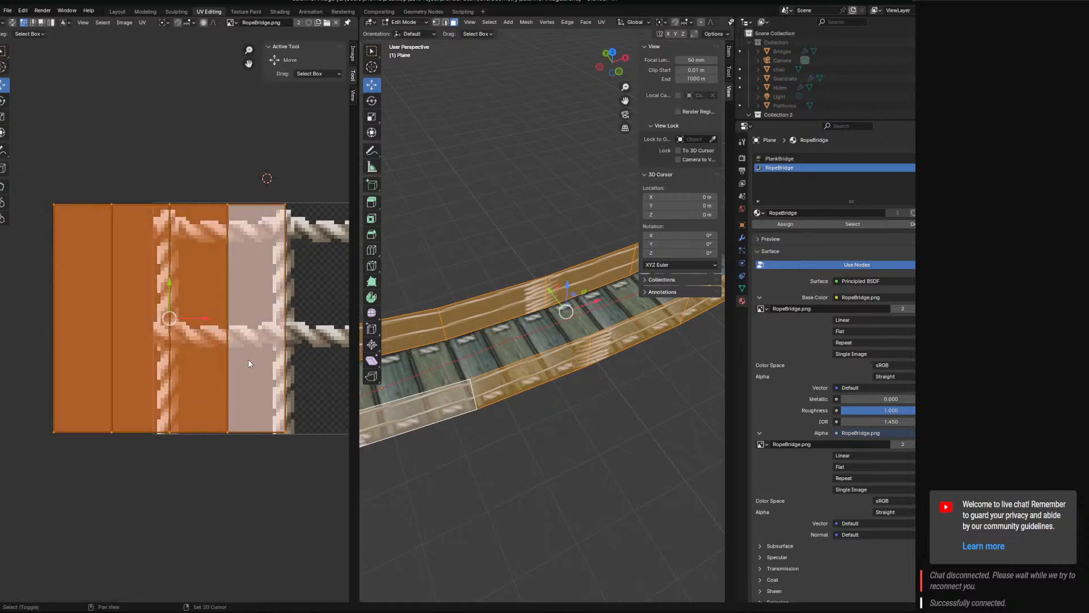
middle_drag(250, 364, 169, 361)
key(g)
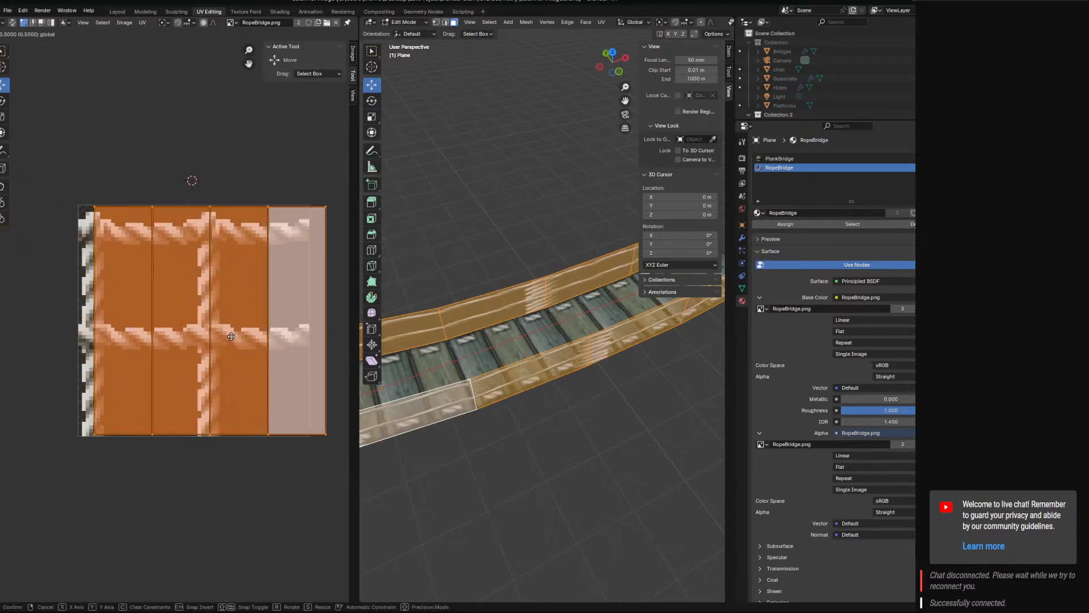
click(228, 337)
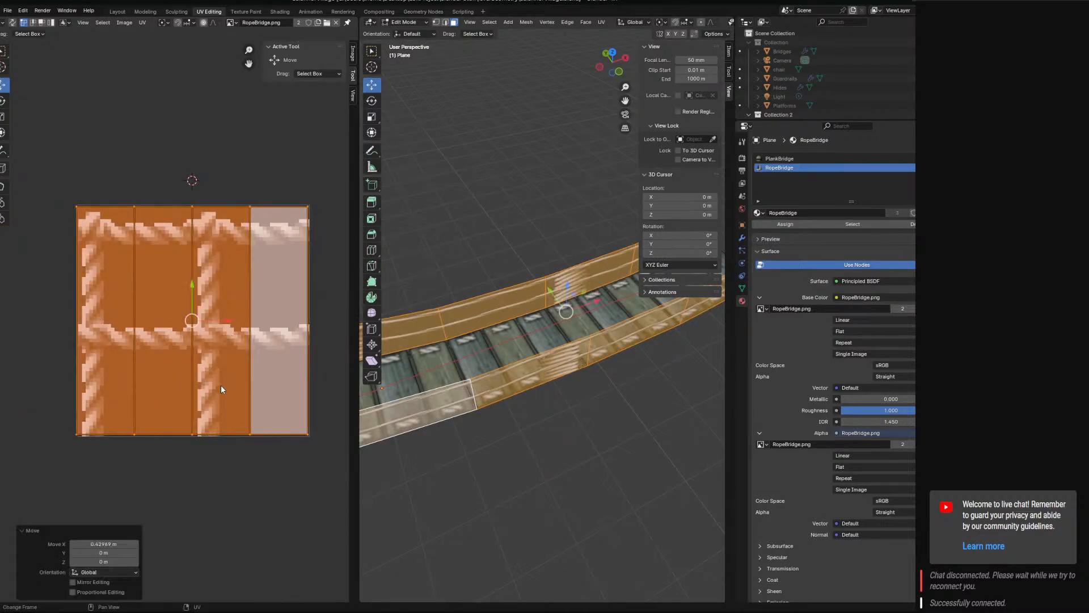
Scale the side-wall UVs along X by about 5.428 and again by about 1.094, checking the rope pattern on both bridge ends.
key(s)
key(x)
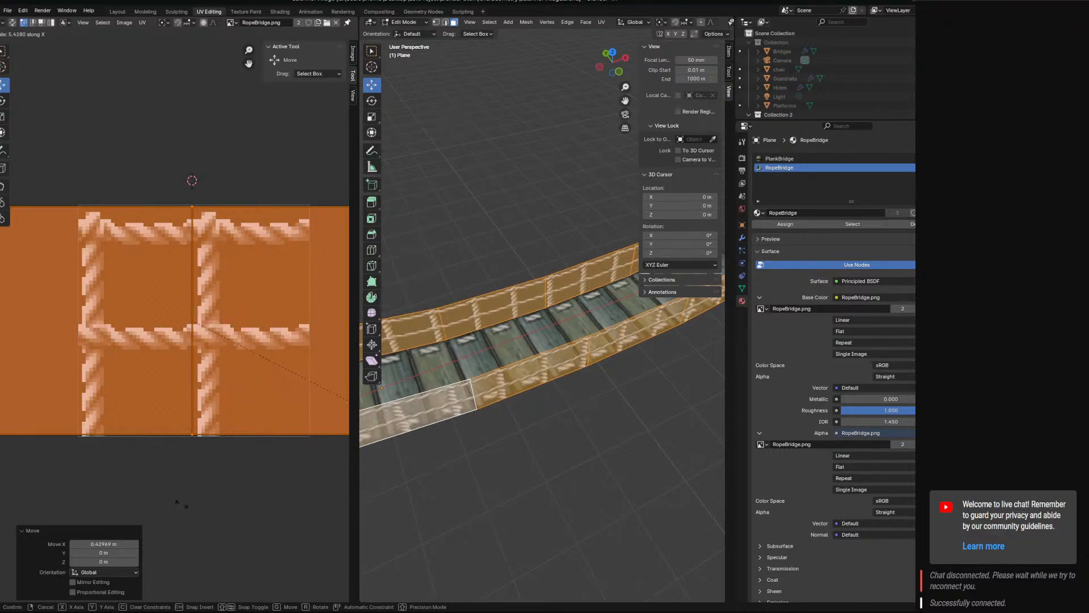
click(182, 503)
middle_drag(397, 471, 359, 474)
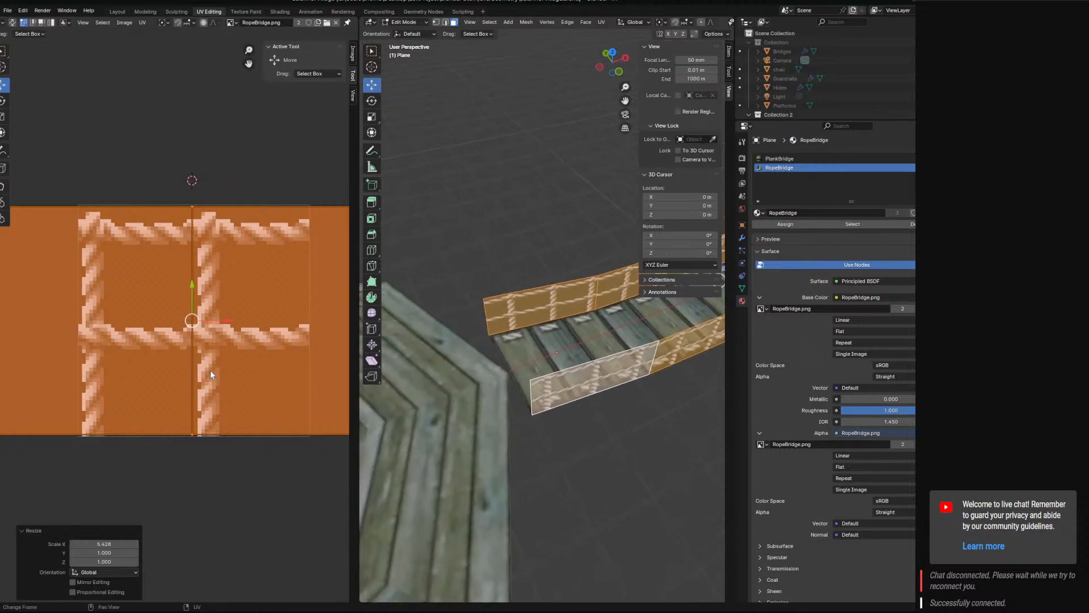
key(s)
key(x)
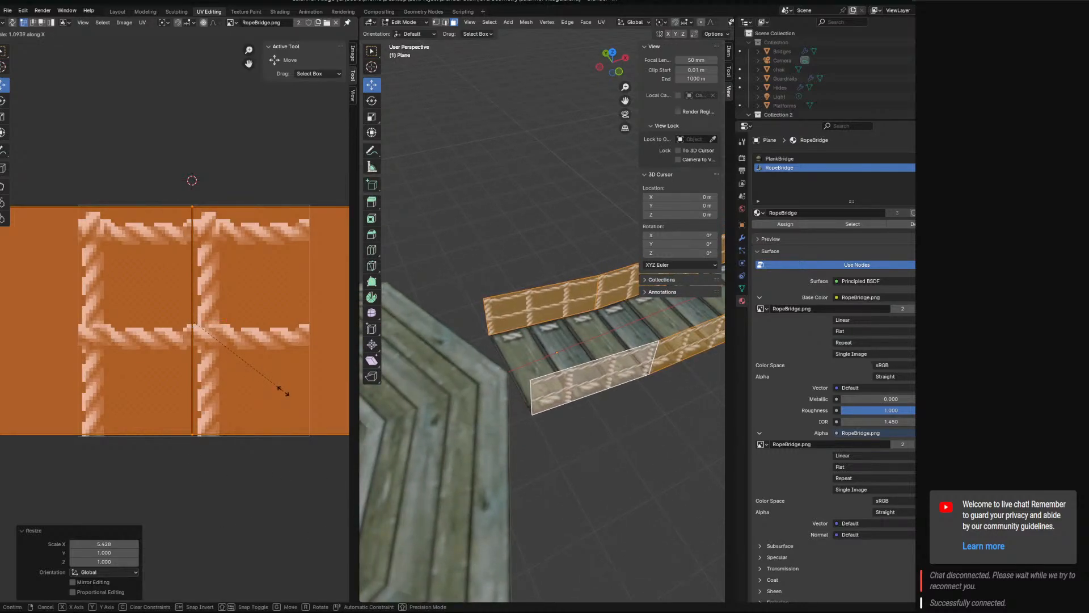
click(284, 391)
middle_drag(695, 445, 627, 445)
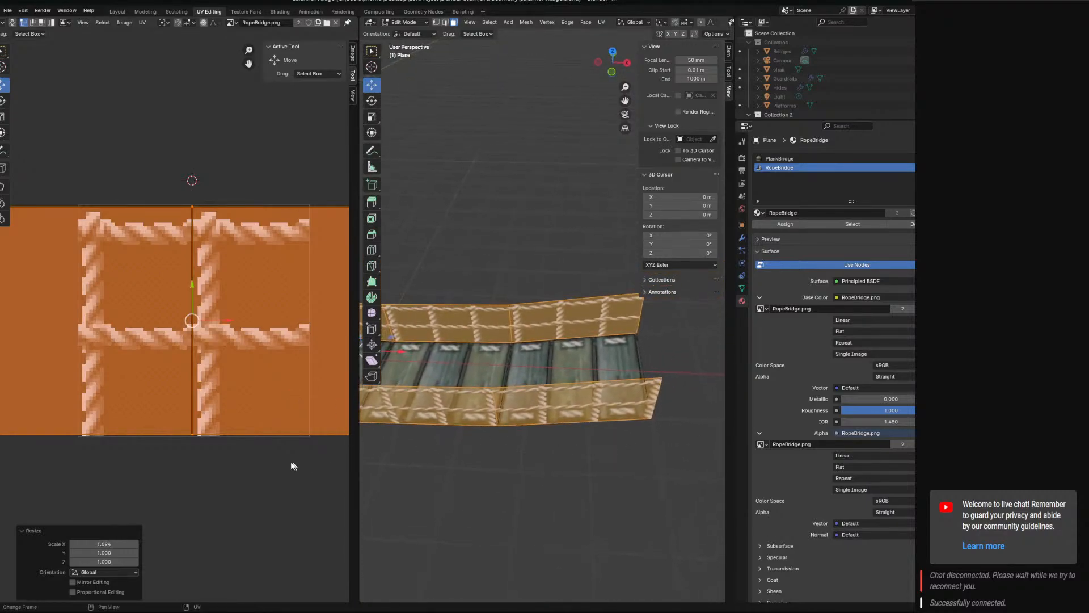
Move the side-wall UVs about 0.072 m along X and nudge them back about 0.010 m to fit the vertical ropes.
drag(214, 322, 249, 322)
mouse_move(580, 406)
shift+middle_down()
mouse_move(515, 393)
mouse_move(578, 392)
shift+middle_up()
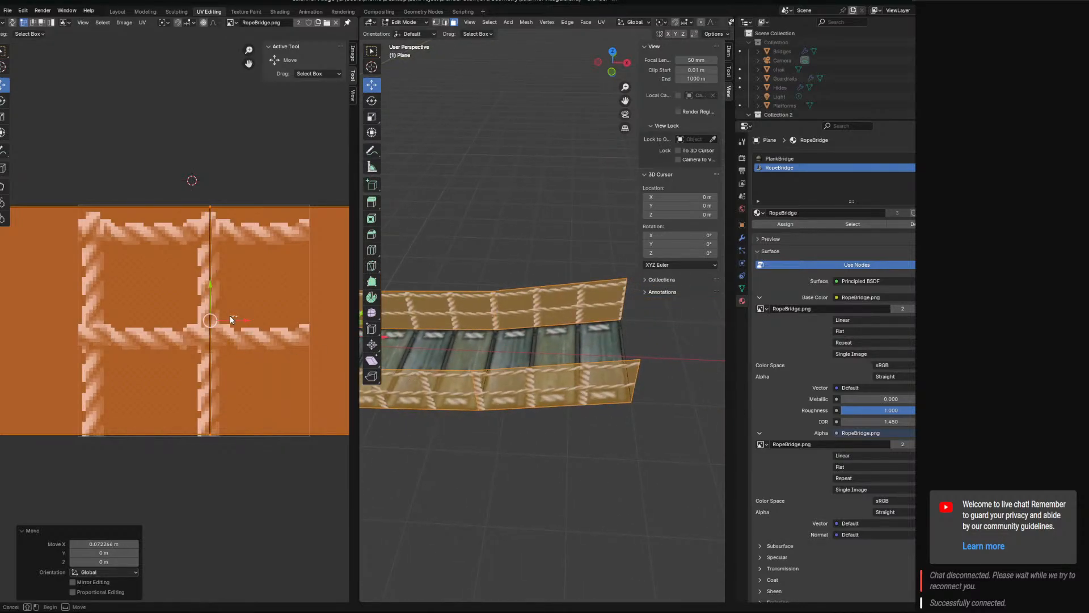
key(ctrl+z)
drag(223, 317, 236, 322)
middle_drag(595, 397, 569, 410)
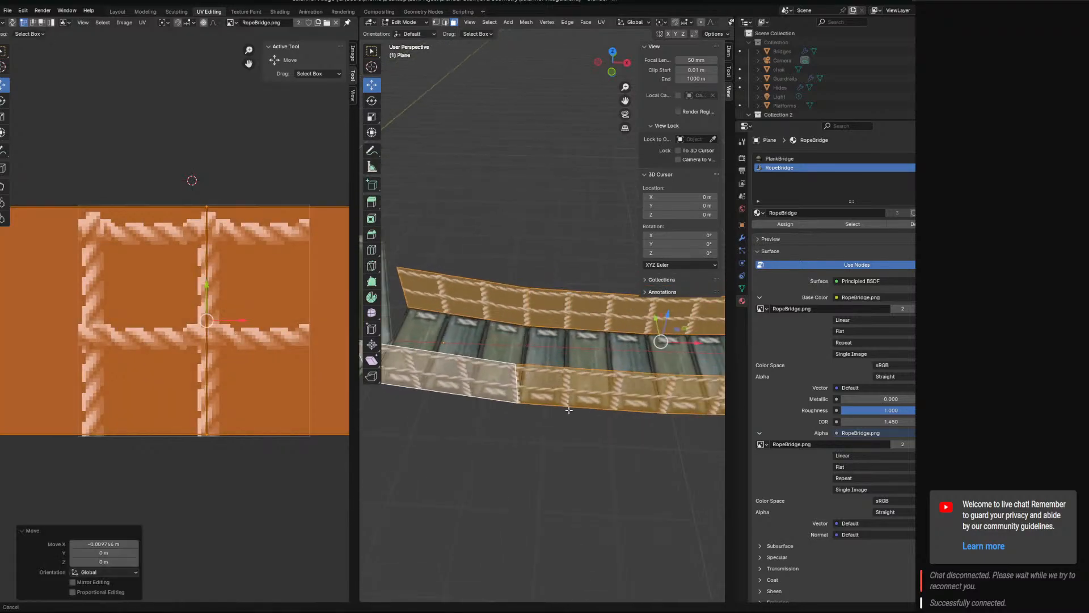
Scale the side-wall UVs by 1.020 along X and check the ropes along the bridge.
key(s)
key(x)
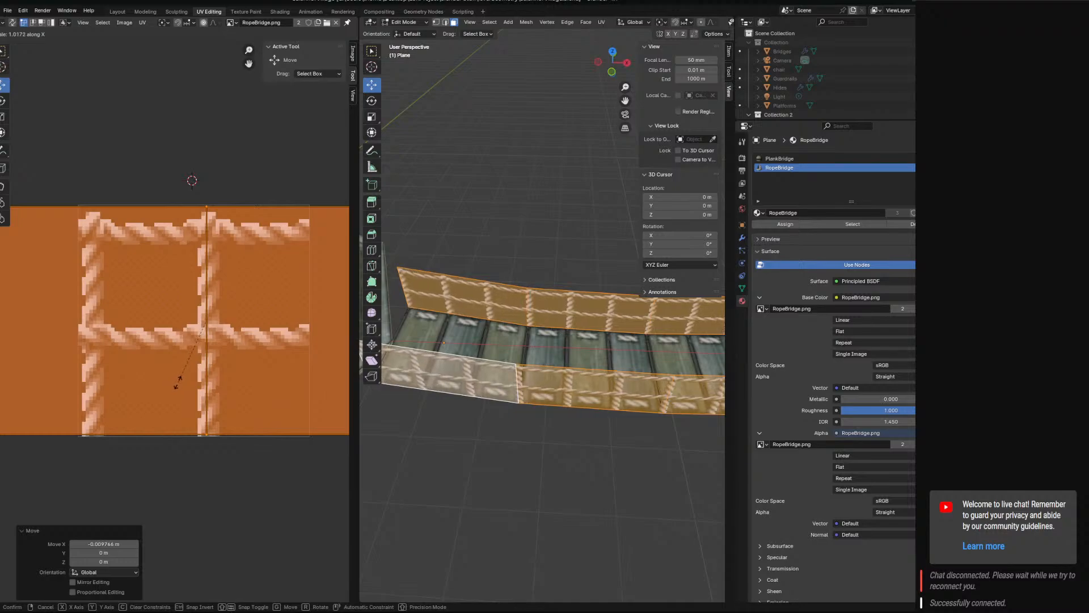
click(178, 383)
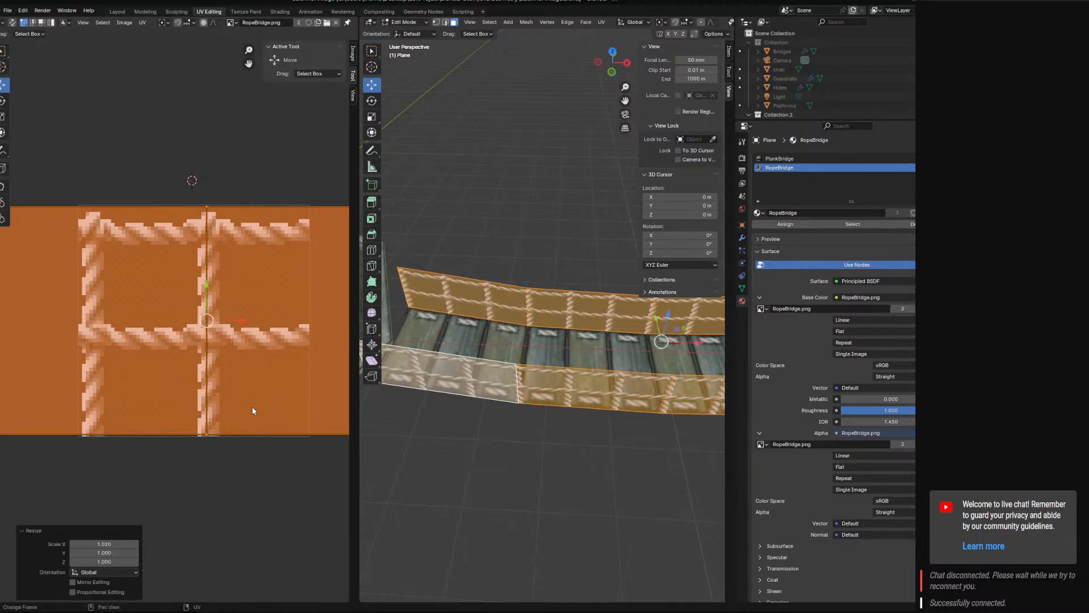
middle_drag(386, 440, 467, 436)
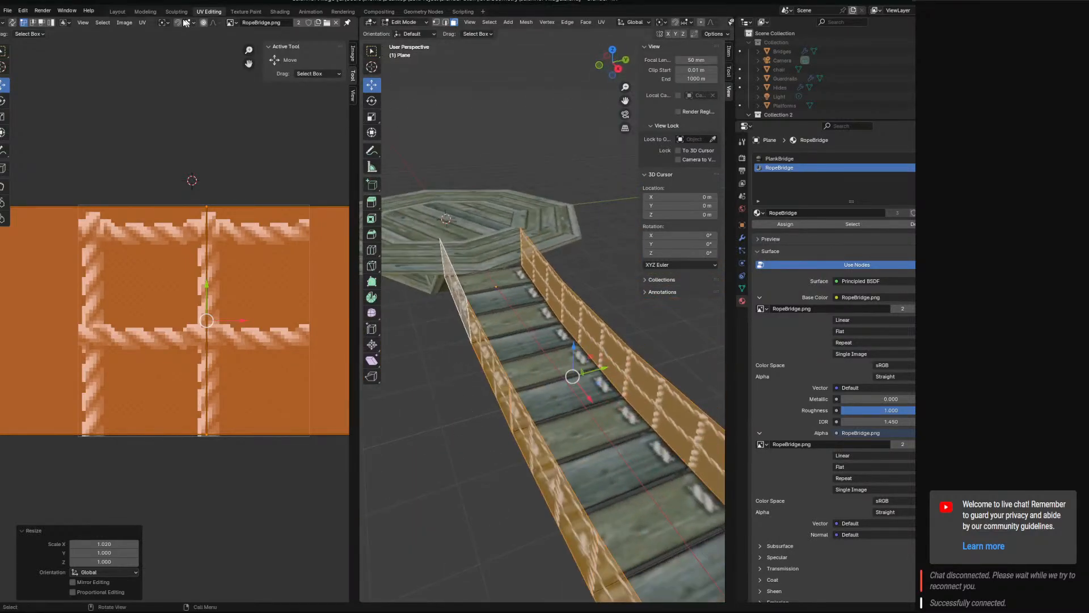
Return to the Layout workspace and save the file.
click(116, 11)
middle_drag(459, 294, 452, 438)
key(ctrl+s)
Add a 2 m cube mesh at the centre of the octagonal platform.
scroll(452, 438, up, 4)
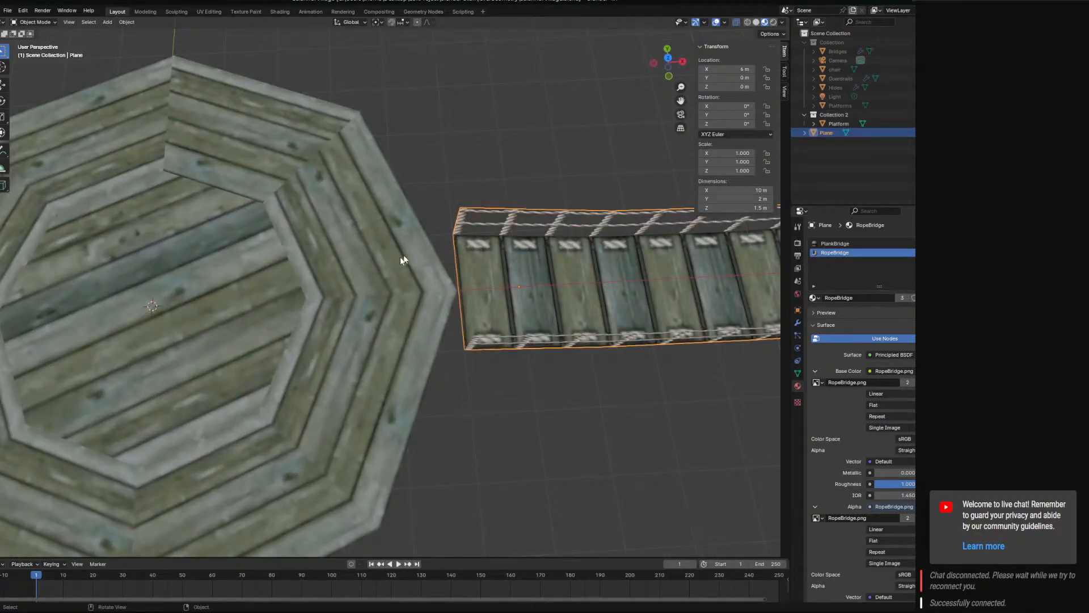
click(384, 253)
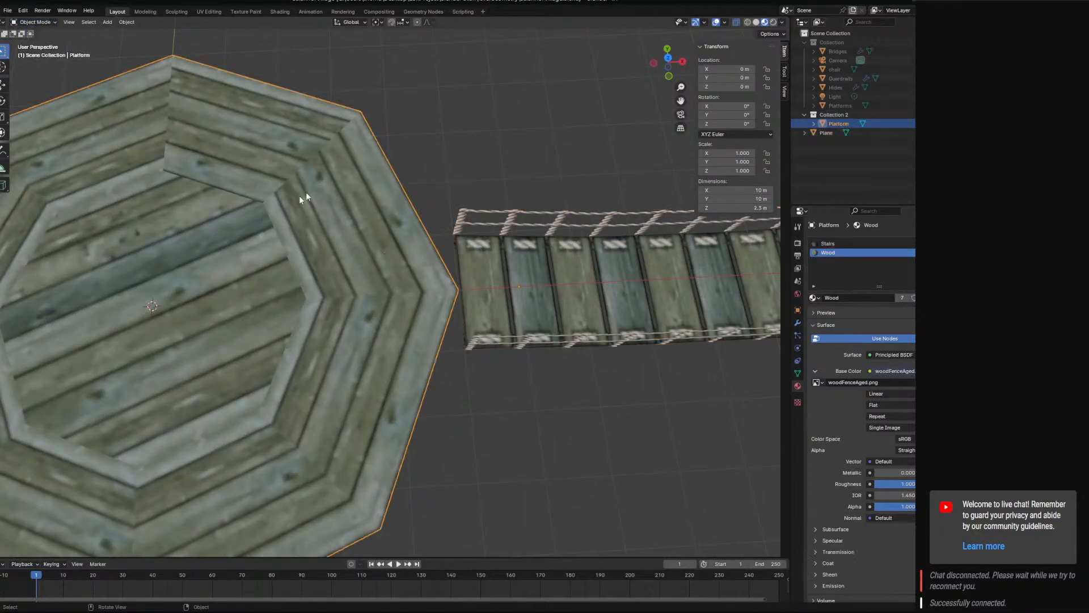
click(104, 22)
mouse_move(120, 34)
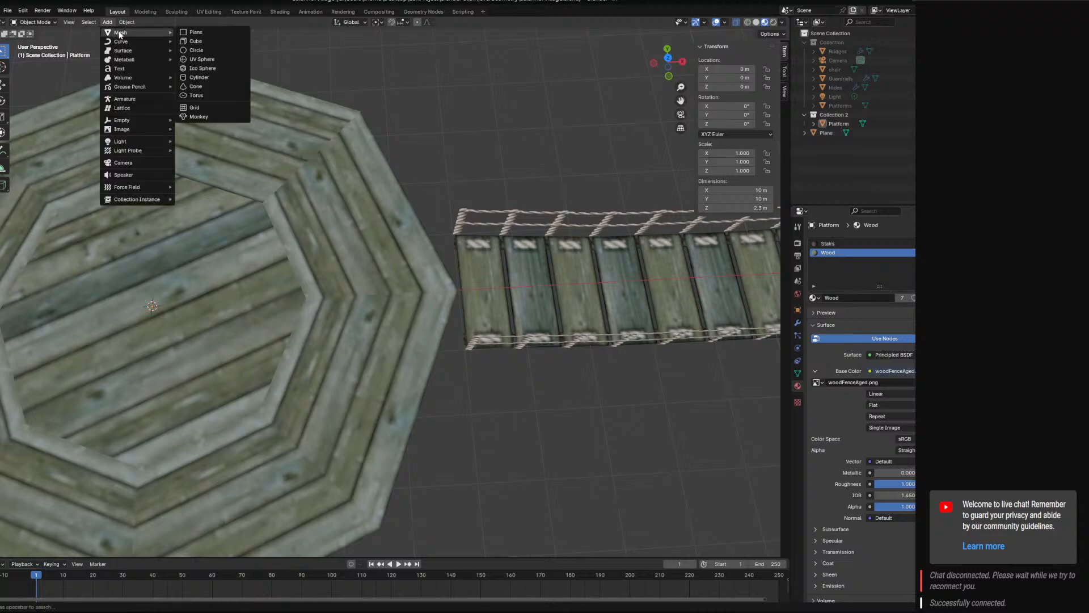
click(196, 41)
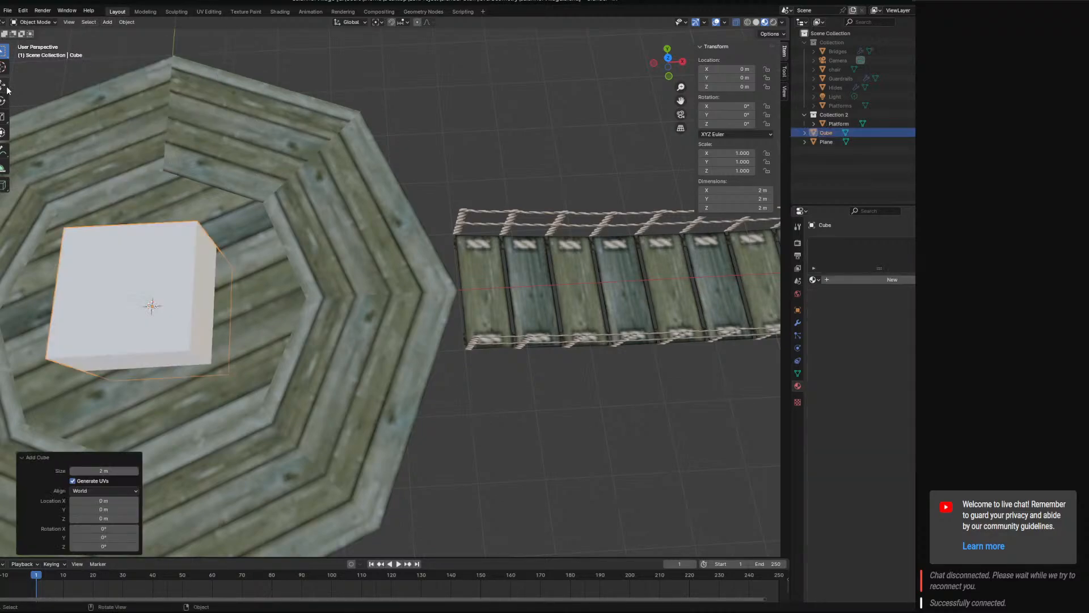
In Edit Mode, raise the cube's bottom face to halve its height, move the whole mesh 4 m along X, and return to Object Mode.
middle_drag(67, 219, 186, 316)
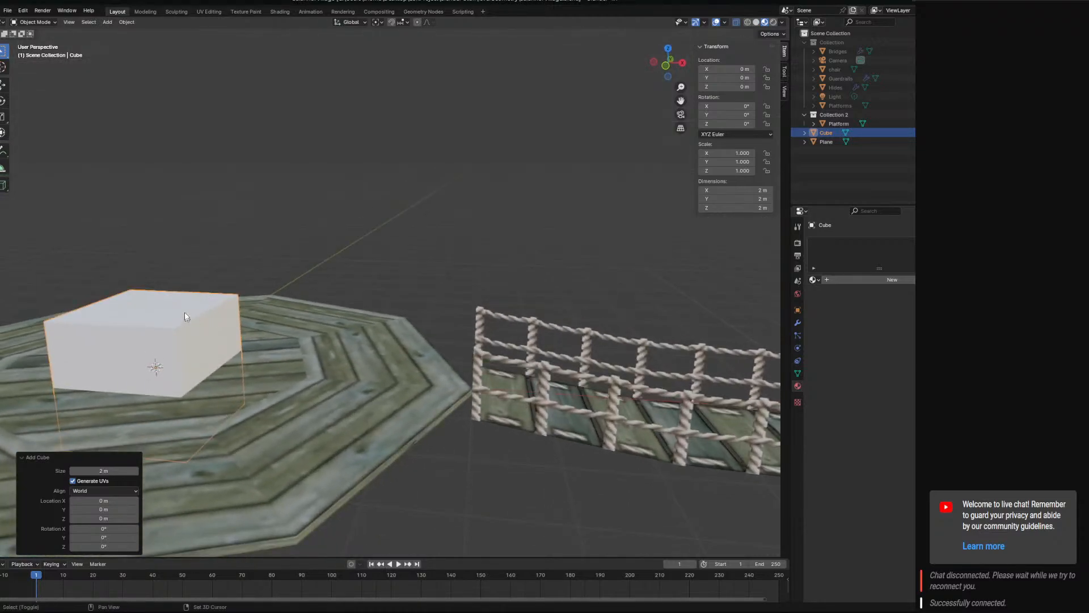
click(46, 42)
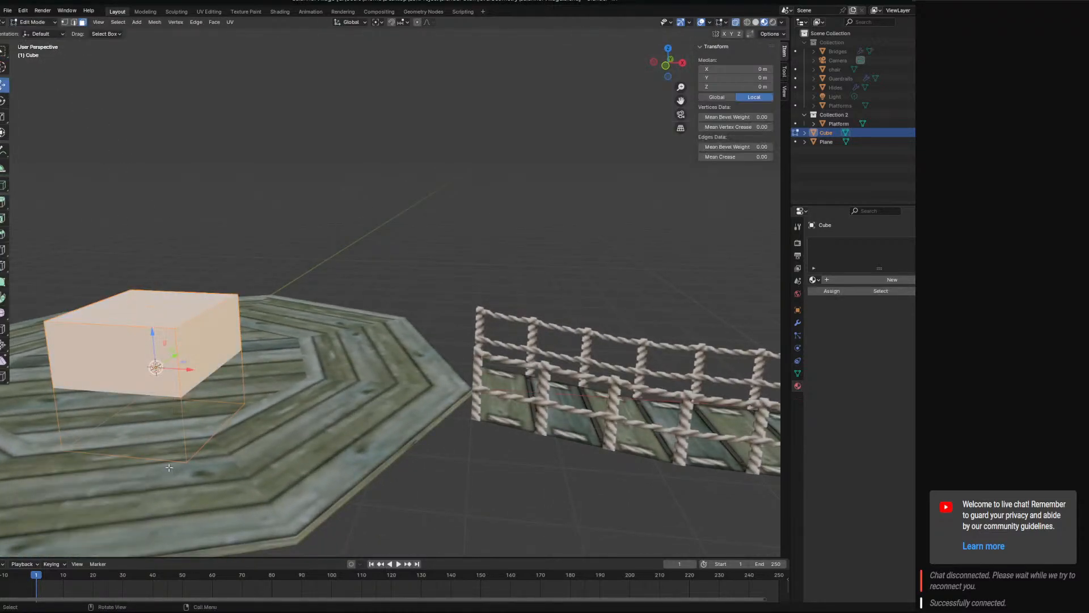
click(165, 431)
drag(161, 391, 446, 387)
key(a)
middle_drag(445, 386, 474, 378)
click(32, 21)
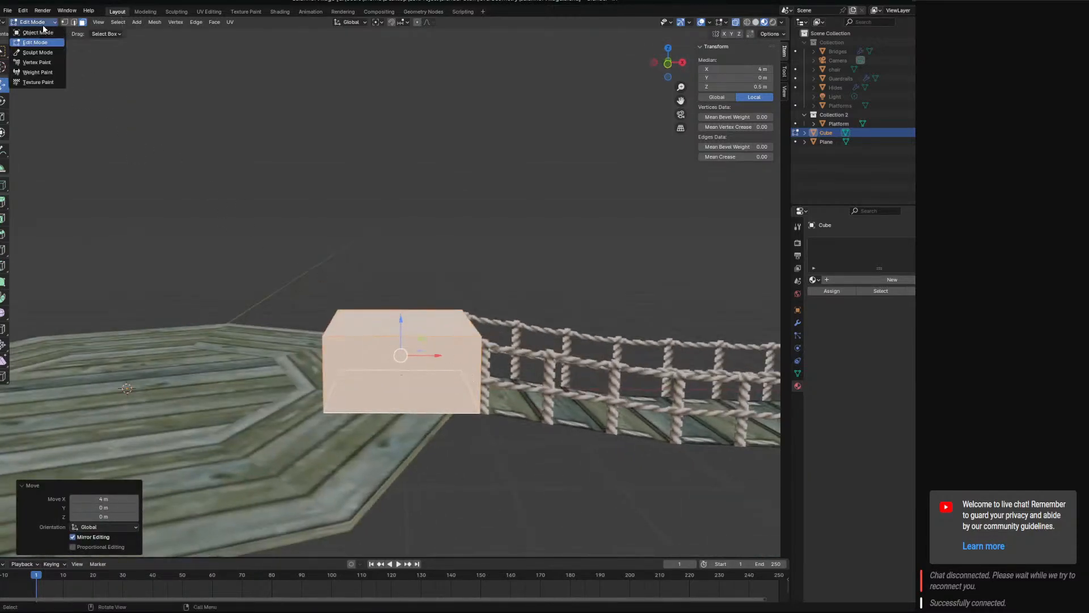
click(34, 32)
Select the rope bridge and set its origin to its geometry.
click(567, 392)
scroll(426, 298, down, 3)
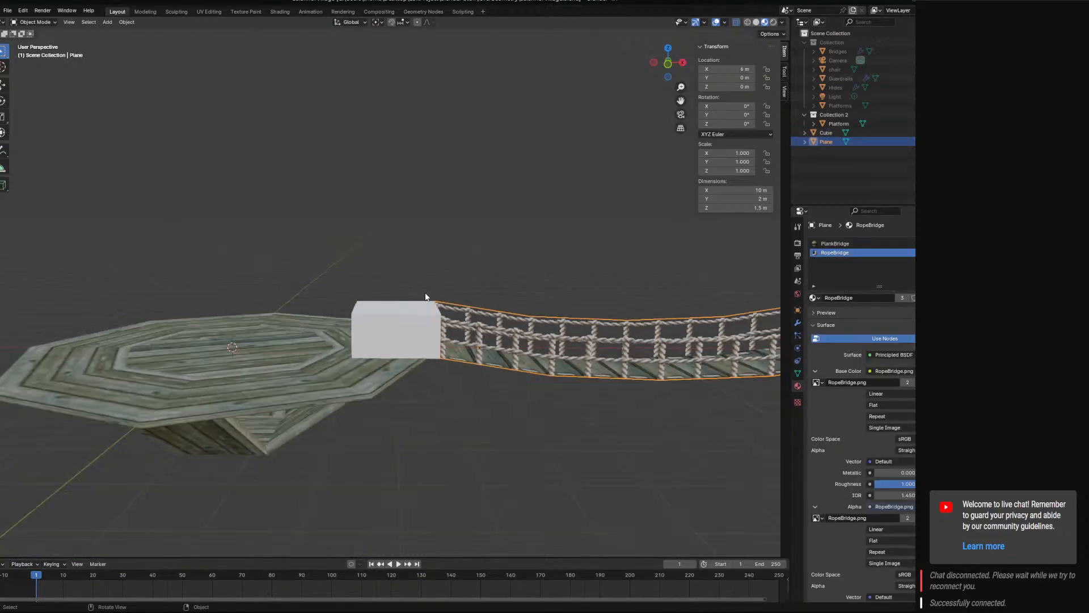
shift+middle_drag(466, 313, 456, 363)
scroll(590, 375, down, 3)
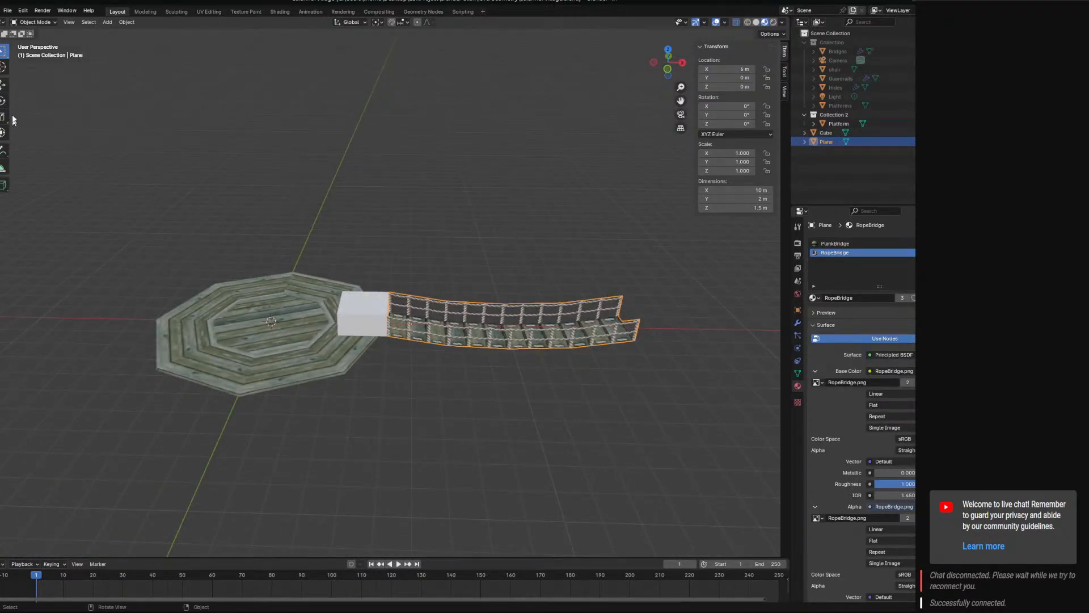
click(3, 84)
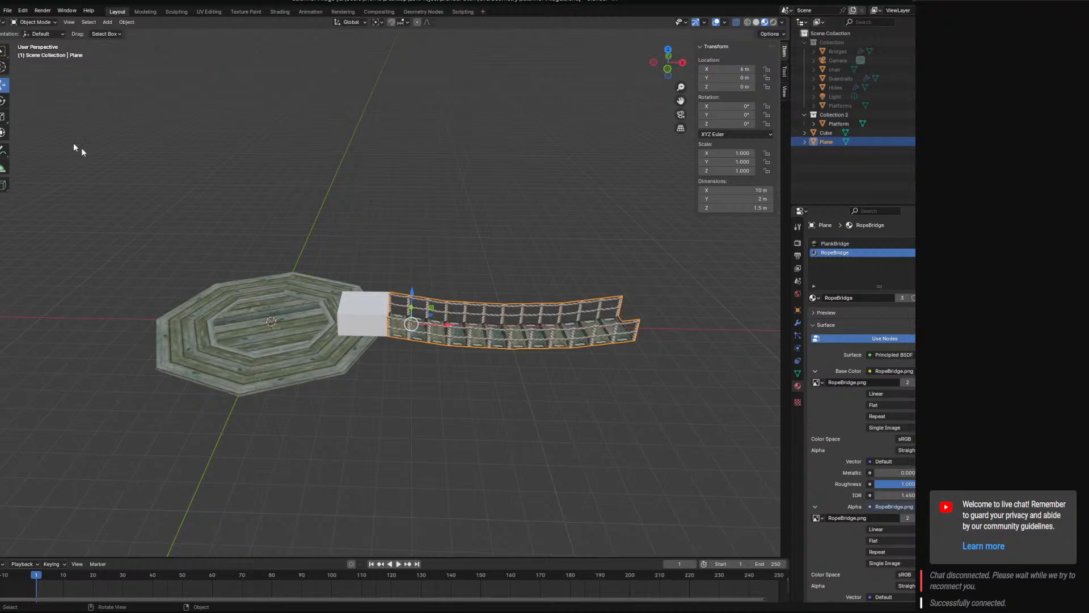
click(107, 22)
mouse_move(126, 22)
mouse_move(157, 42)
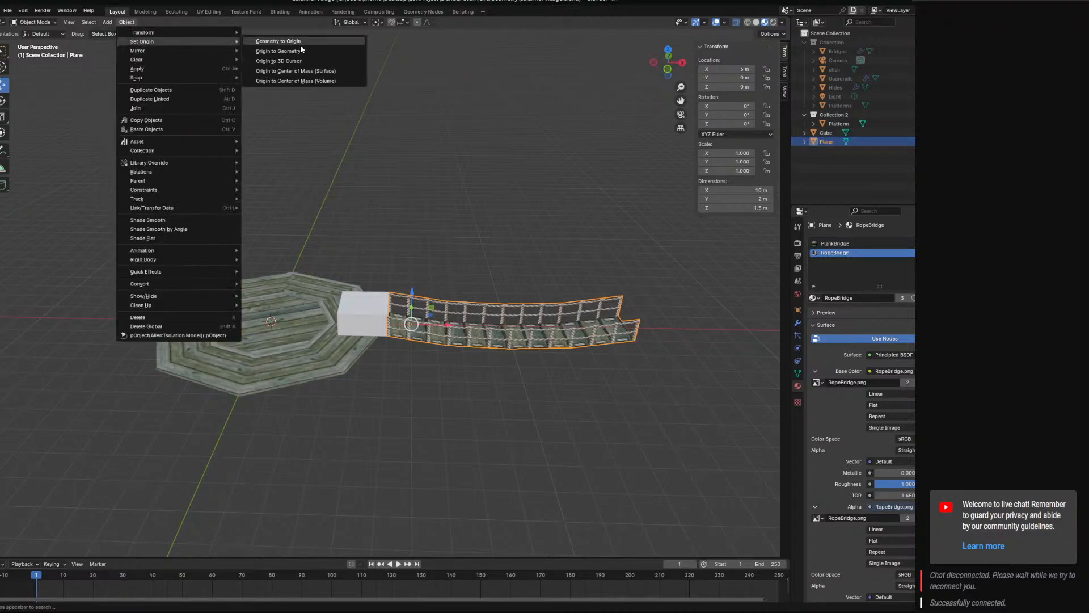
click(302, 44)
key(ctrl+z)
click(132, 23)
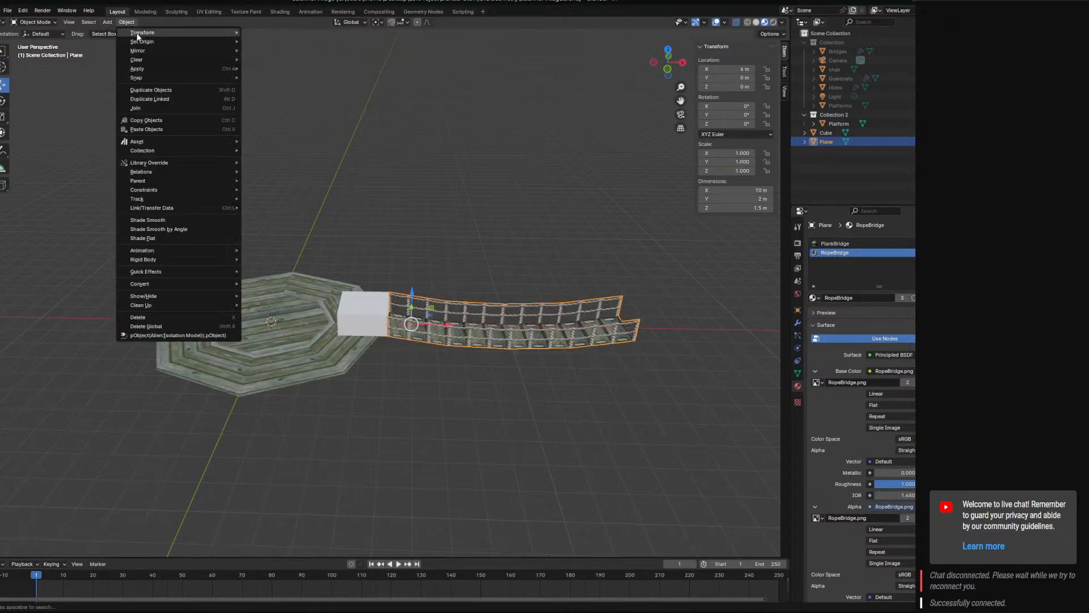
click(300, 49)
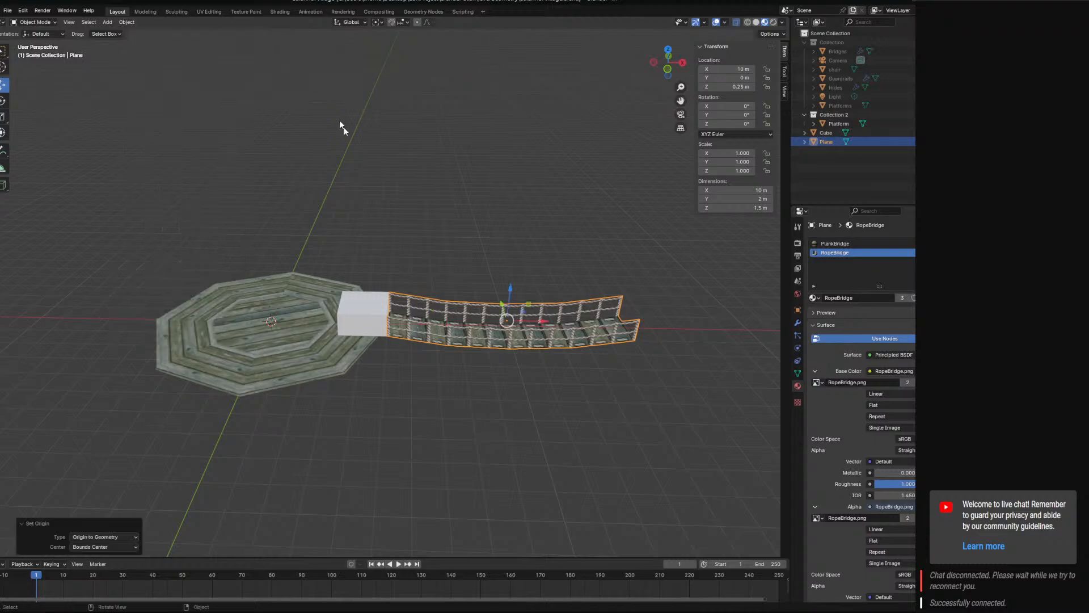
Examine the bridge's origin relative to the cube and platform in the front and right orthographic views.
middle_drag(469, 294, 492, 307)
scroll(493, 307, up, 3)
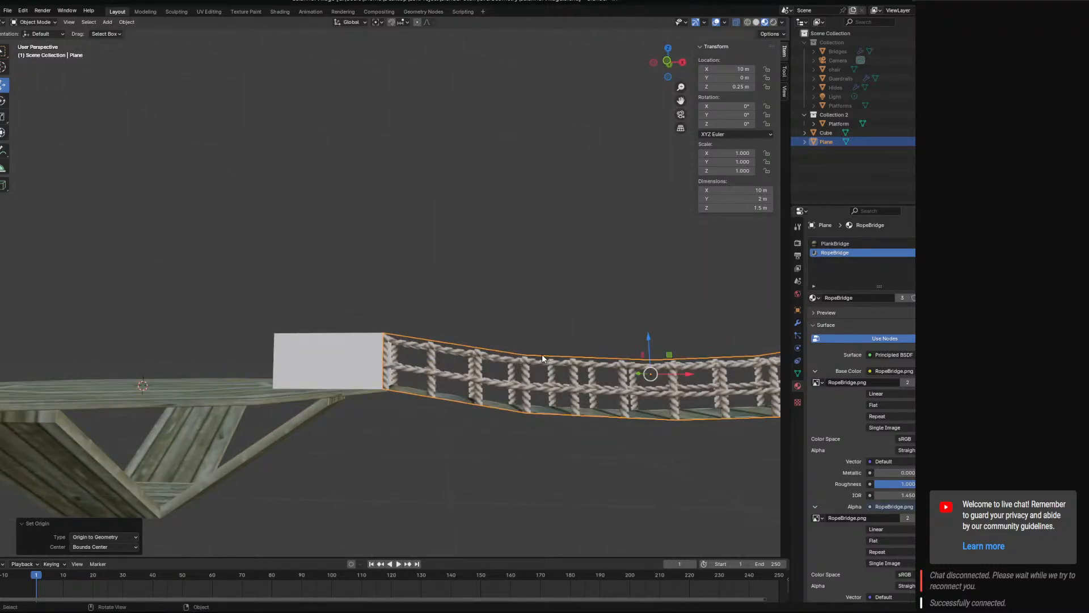
middle_drag(407, 377, 409, 353)
middle_drag(640, 411, 624, 392)
key(KP_5)
key(KP_3)
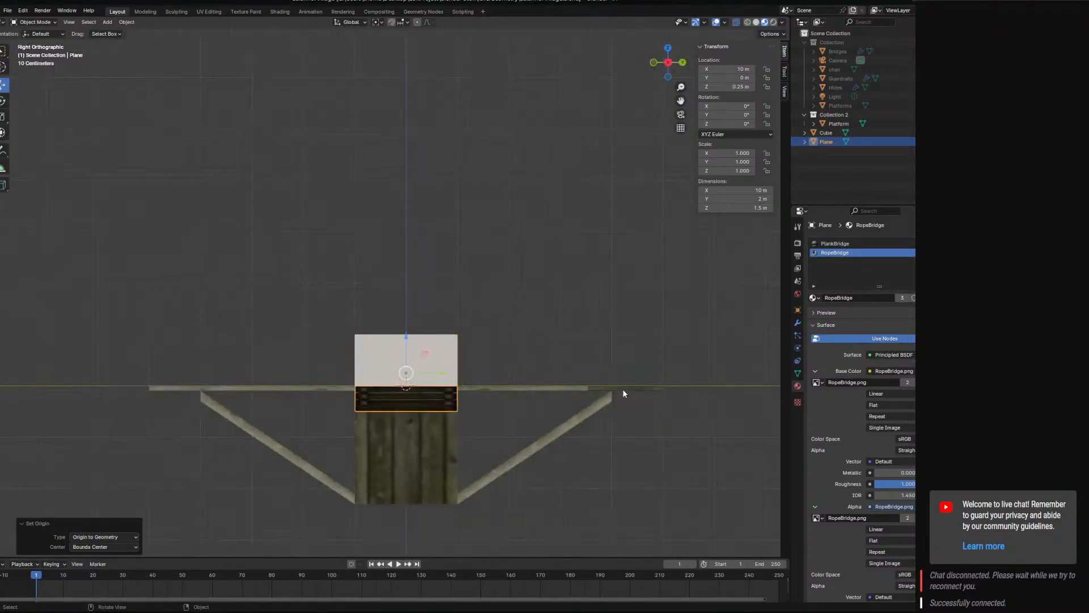
key(KP_1)
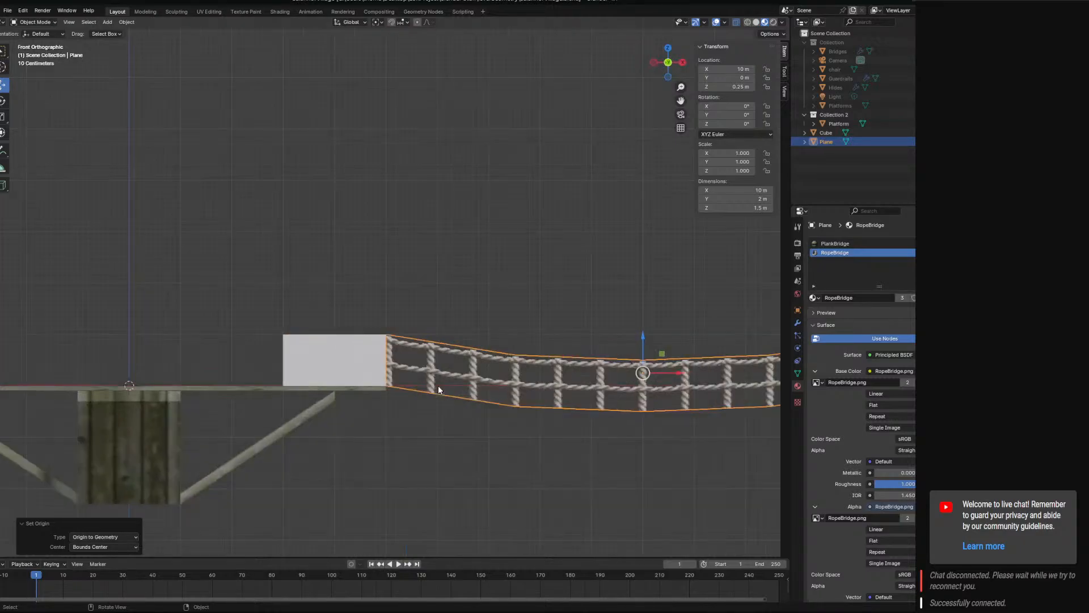
key(KP_3)
key(KP_1)
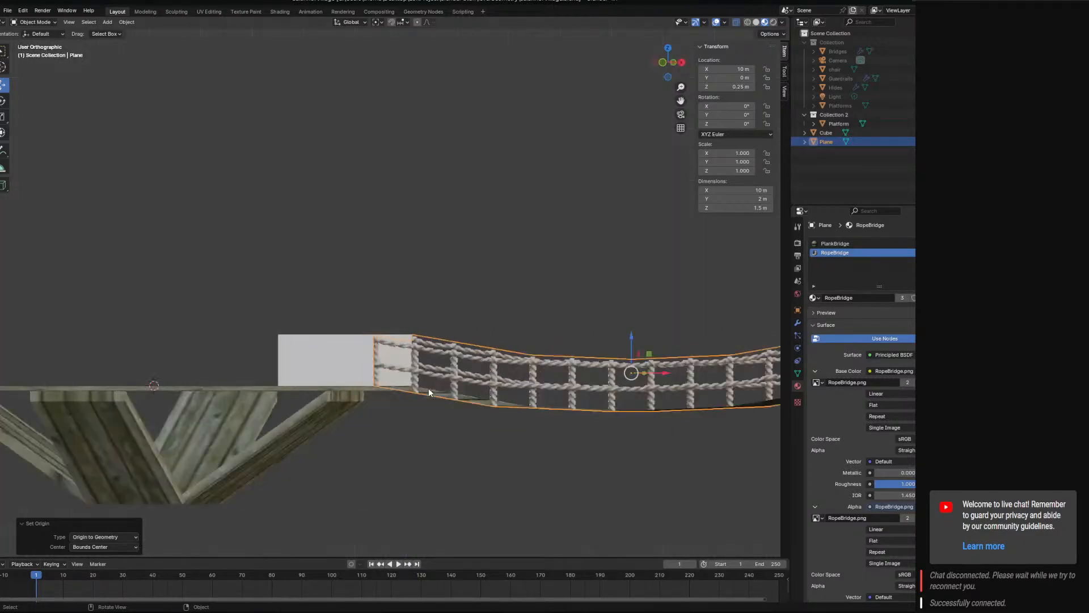
click(126, 22)
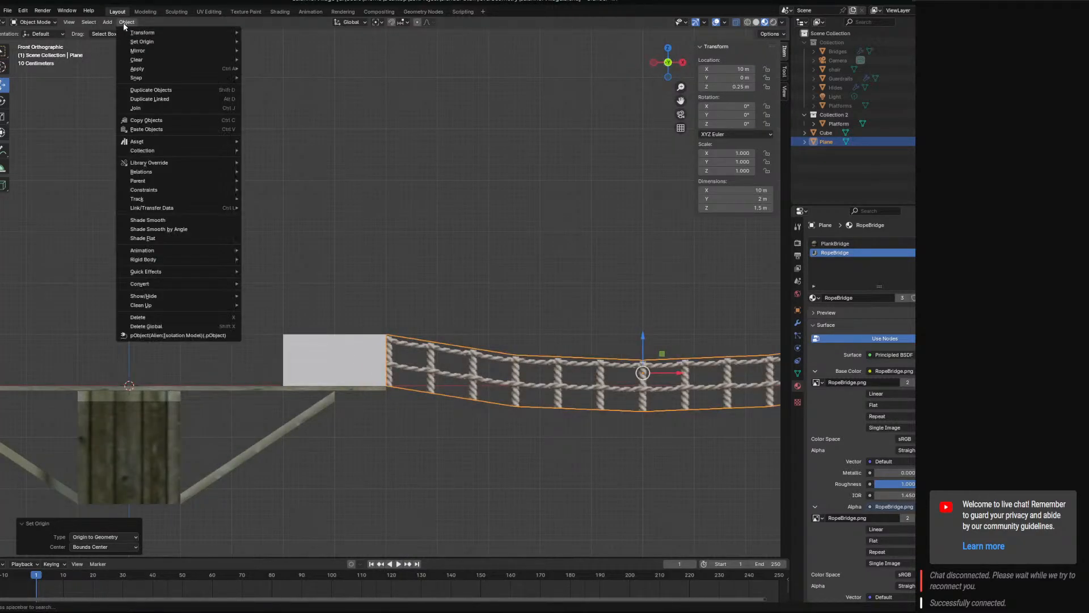
mouse_move(149, 41)
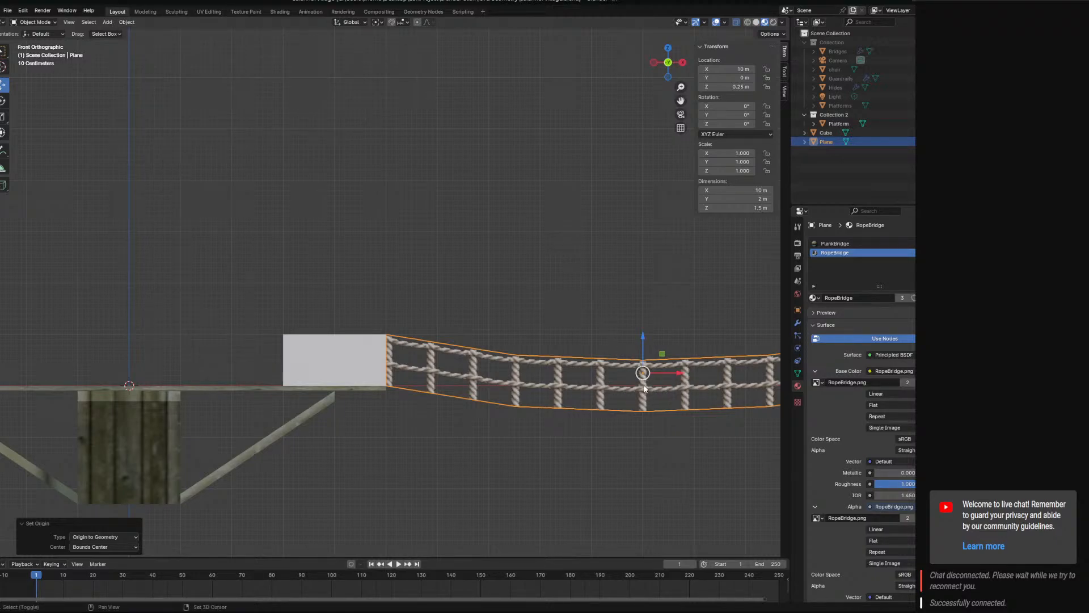
Set the 3D cursor's location to X 10 m and Y 0 m.
click(784, 92)
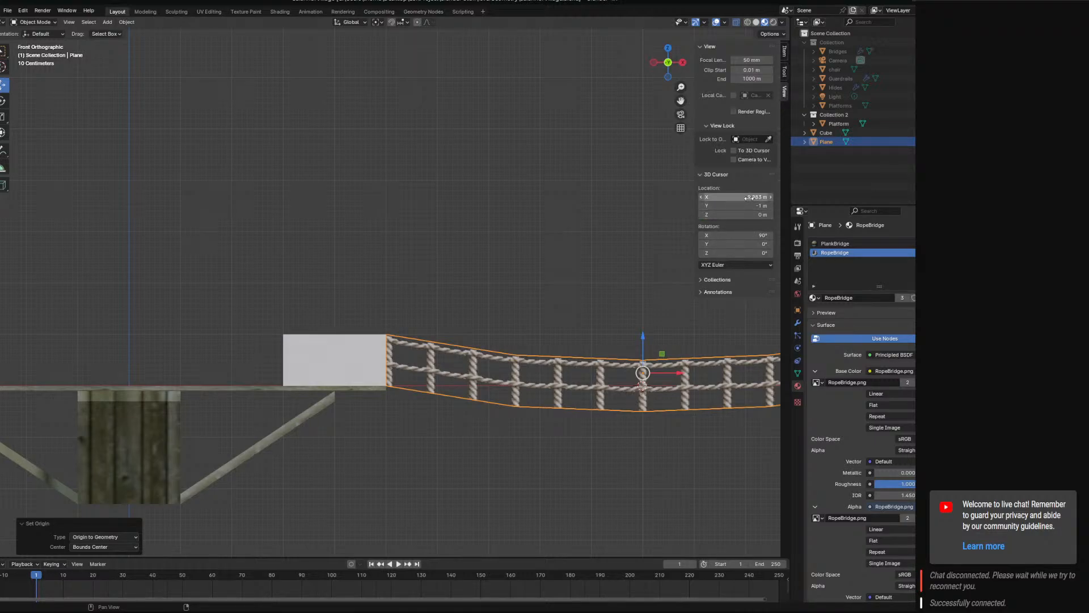
click(749, 205)
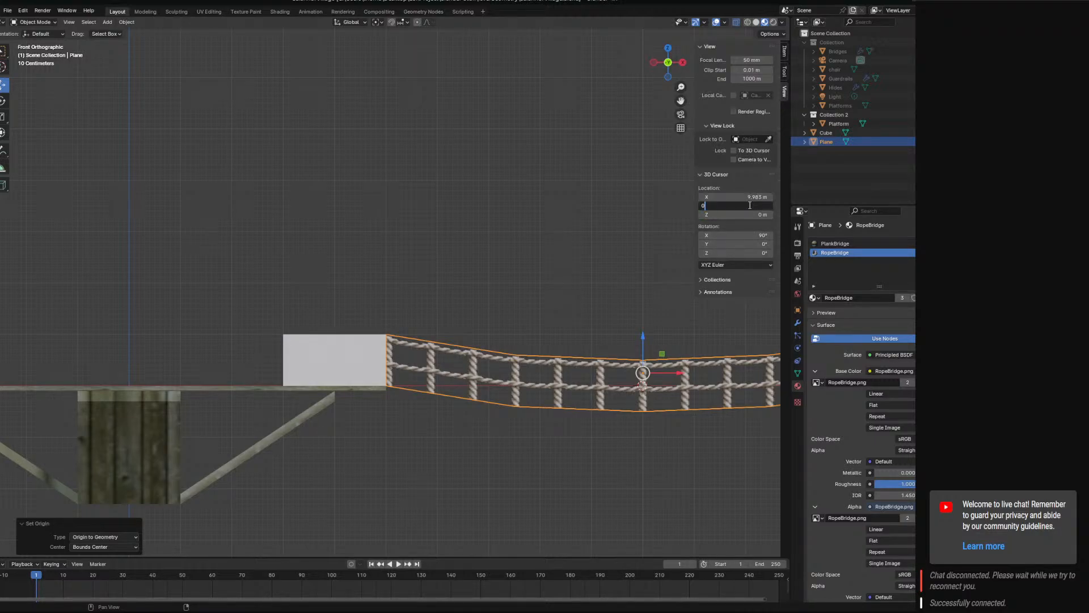
click(753, 198)
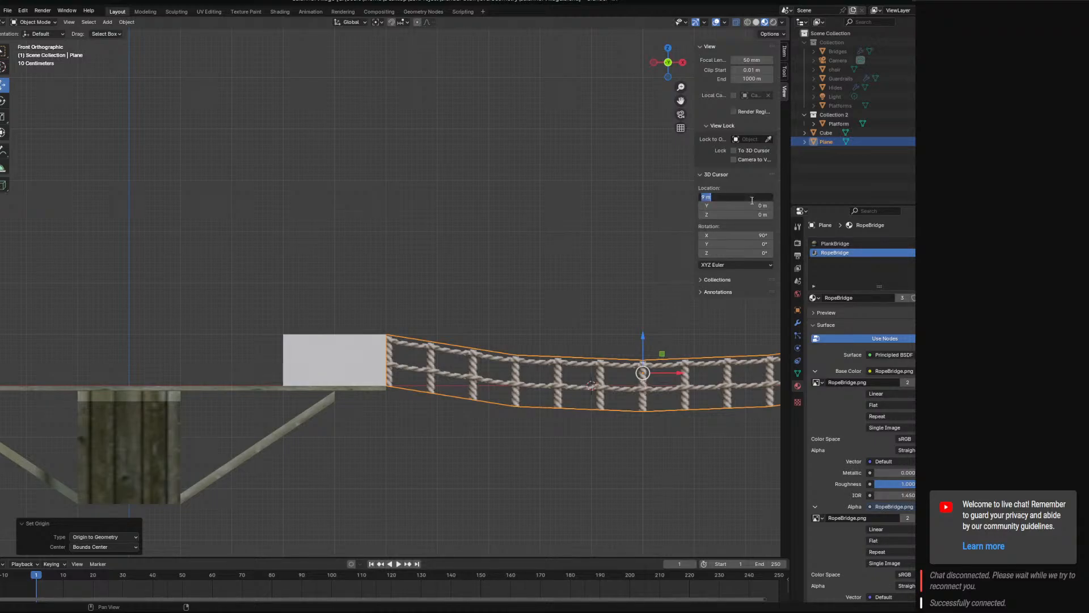
text(10)
key(Return)
Set the rope bridge's origin to the 3D cursor.
mouse_move(625, 228)
middle_down()
mouse_move(628, 267)
mouse_move(609, 219)
middle_up()
key(KP_3)
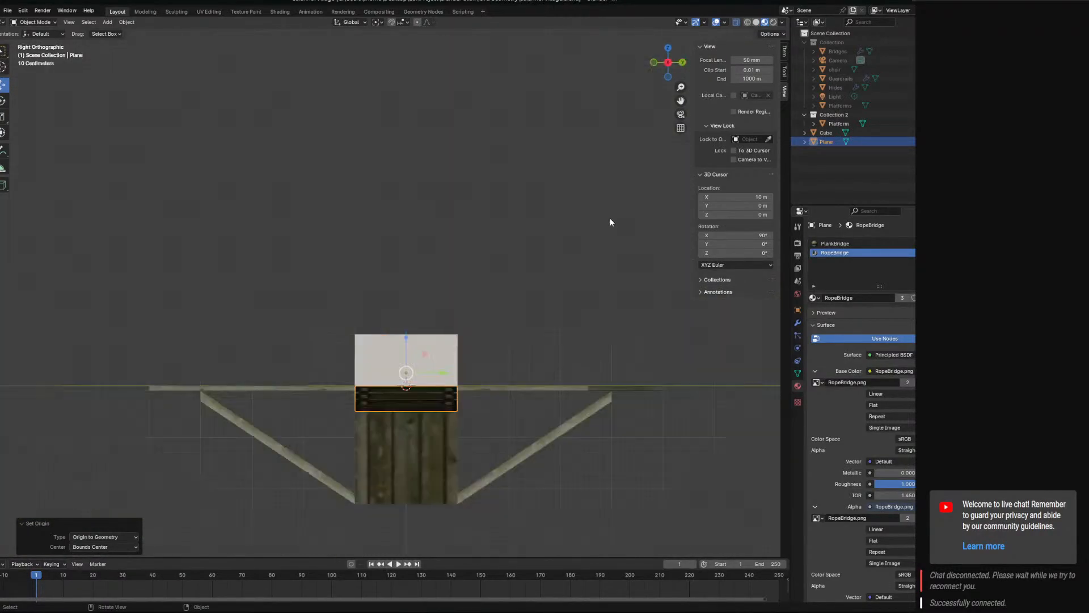
key(KP_1)
click(127, 22)
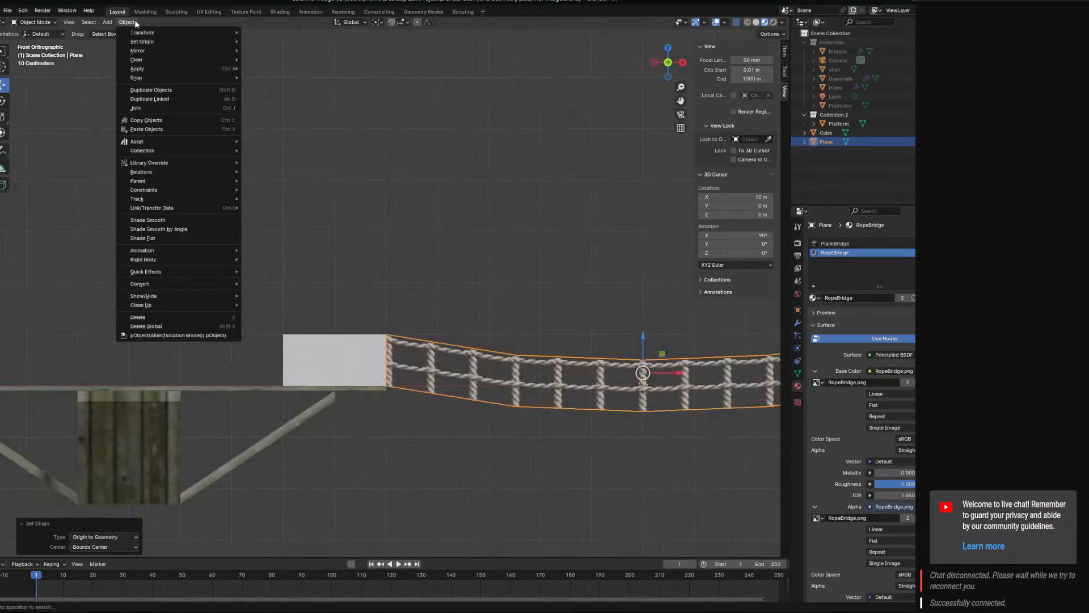
mouse_move(151, 42)
click(303, 60)
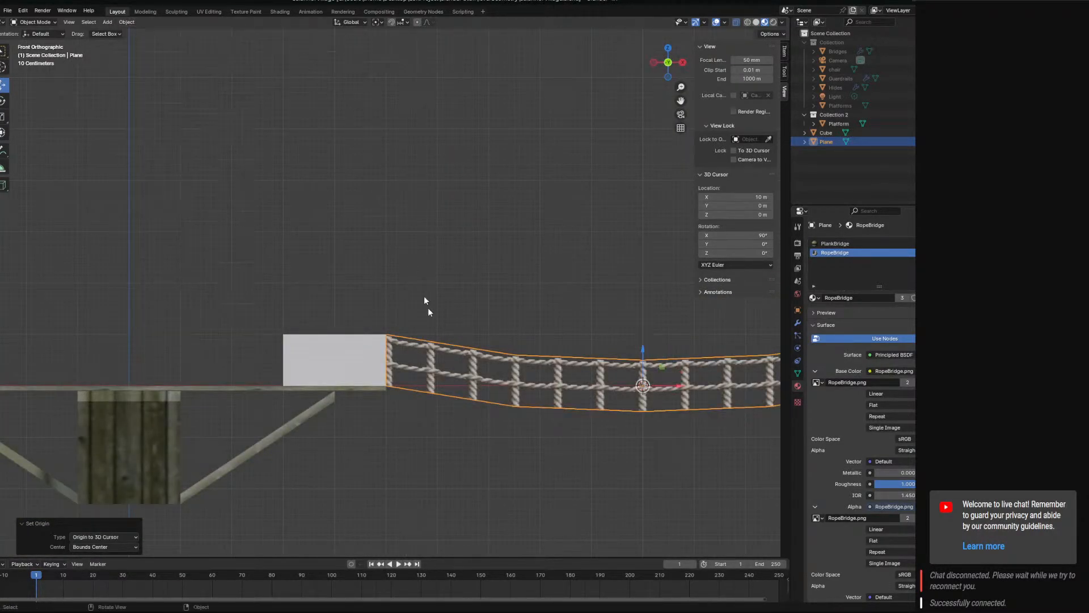
Raise the rope bridge 1 m along Z to the level of the cube's top face.
middle_drag(423, 295, 476, 360)
click(375, 333)
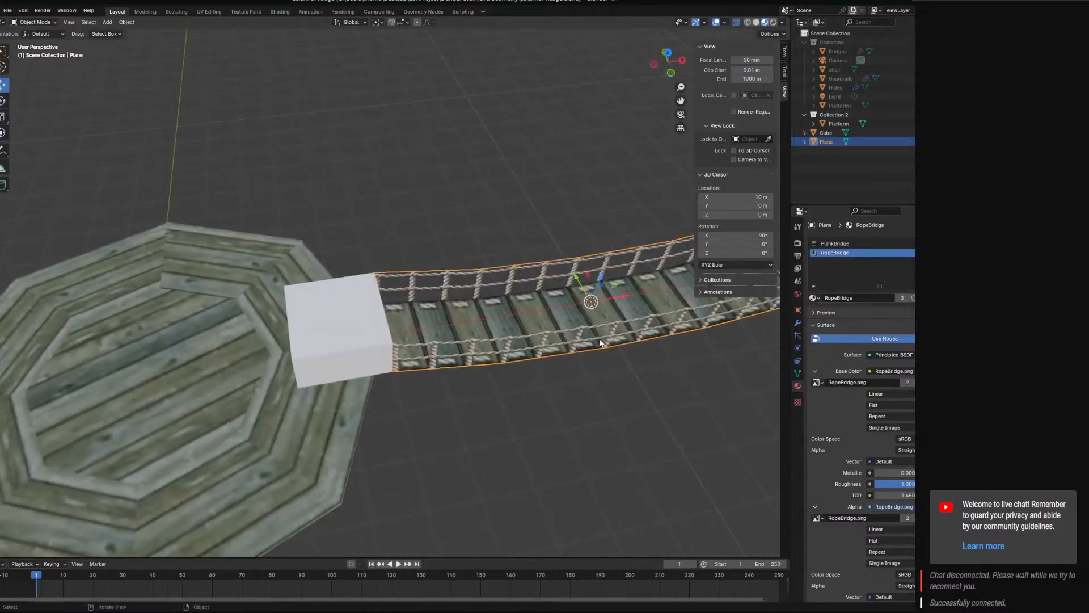
ctrl+drag(604, 278, 611, 250)
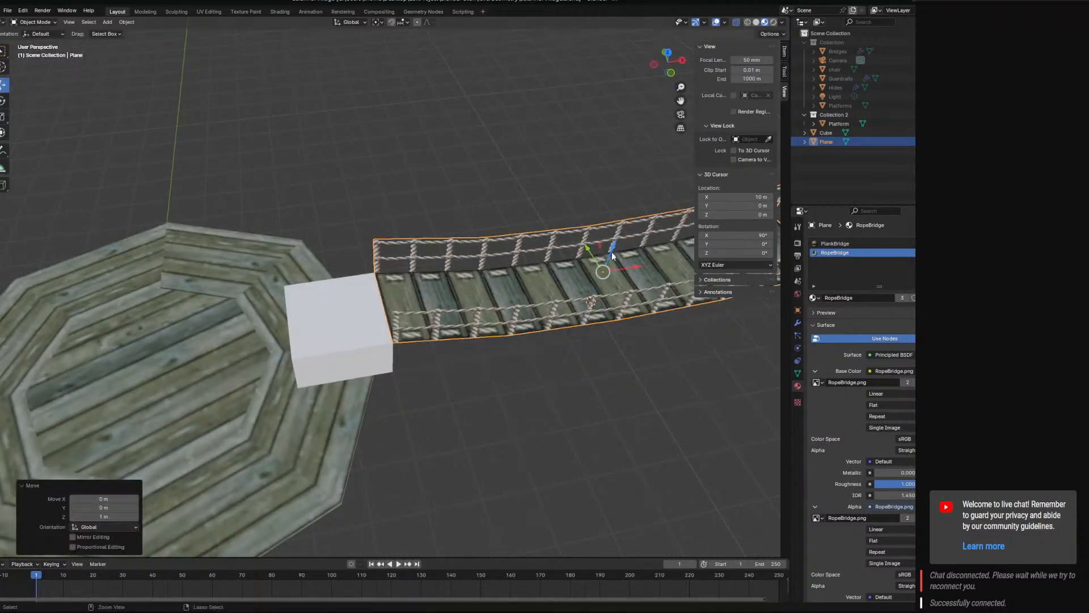
Examine the junction where the bridge's first plank and ropes meet the cube's top edge.
middle_drag(616, 332, 638, 273)
scroll(465, 315, up, 5)
mouse_move(466, 316)
shift+middle_down()
mouse_move(515, 294)
mouse_move(491, 290)
mouse_move(485, 308)
mouse_move(518, 343)
mouse_move(486, 308)
shift+middle_up()
scroll(515, 294, up, 3)
scroll(516, 340, up, 3)
scroll(601, 308, up, 5)
middle_drag(601, 308, 618, 374)
scroll(516, 381, down, 9)
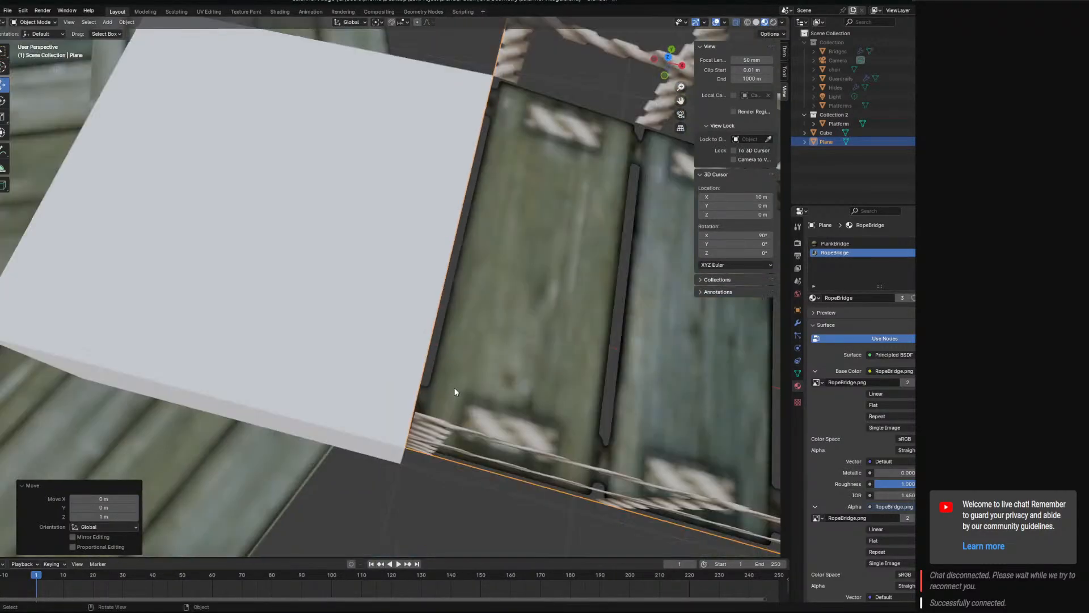
middle_drag(424, 376, 317, 301)
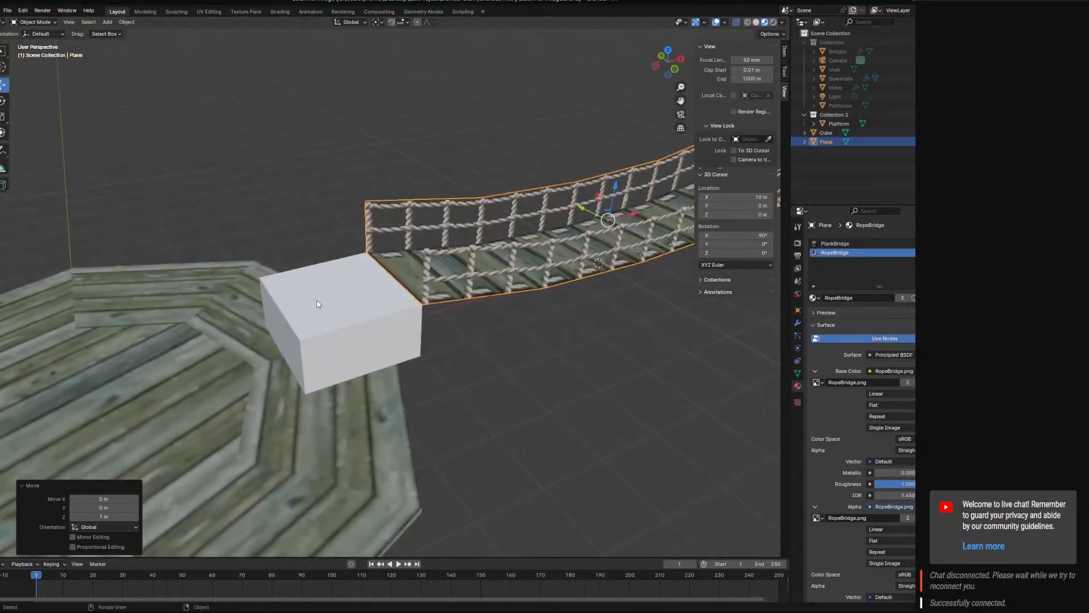
Enter Edit Mode on the cube and select its bottom face.
click(316, 301)
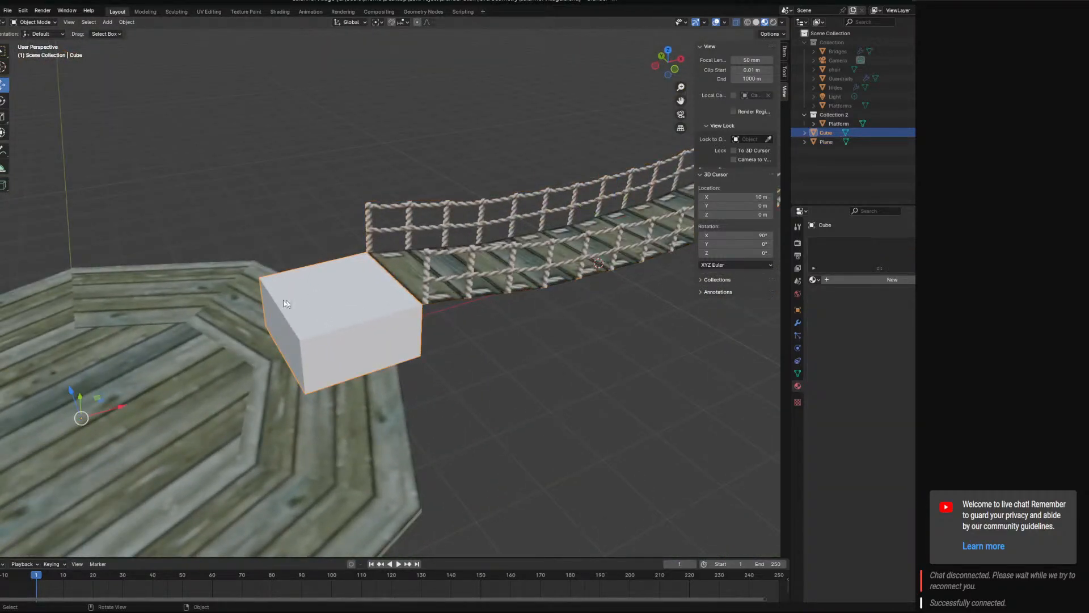
click(35, 22)
click(35, 43)
mouse_move(363, 318)
middle_down()
mouse_move(618, 295)
mouse_move(368, 319)
middle_up()
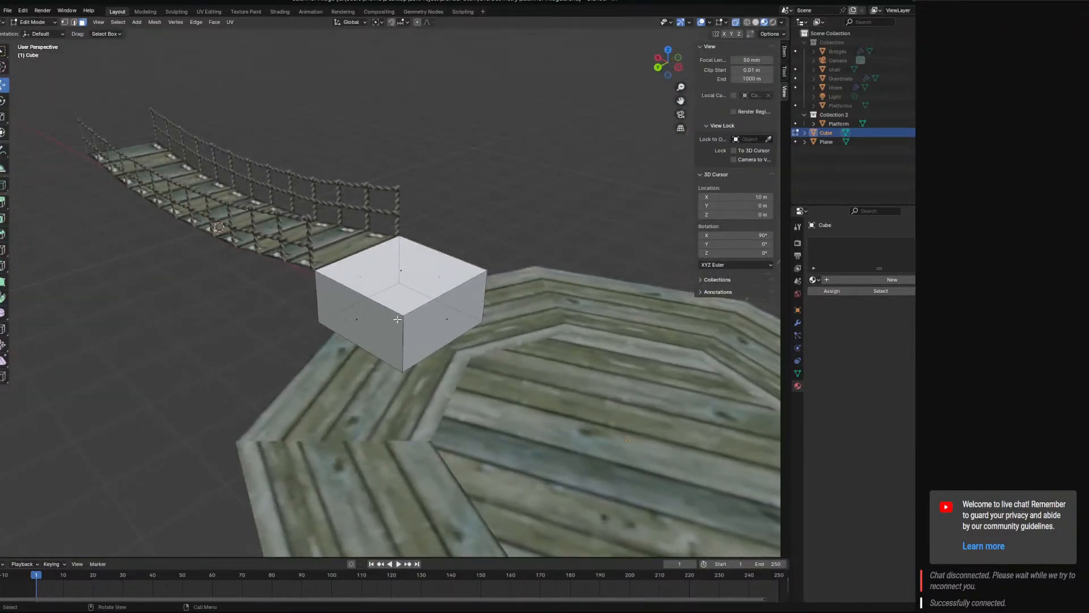
click(367, 321)
click(74, 22)
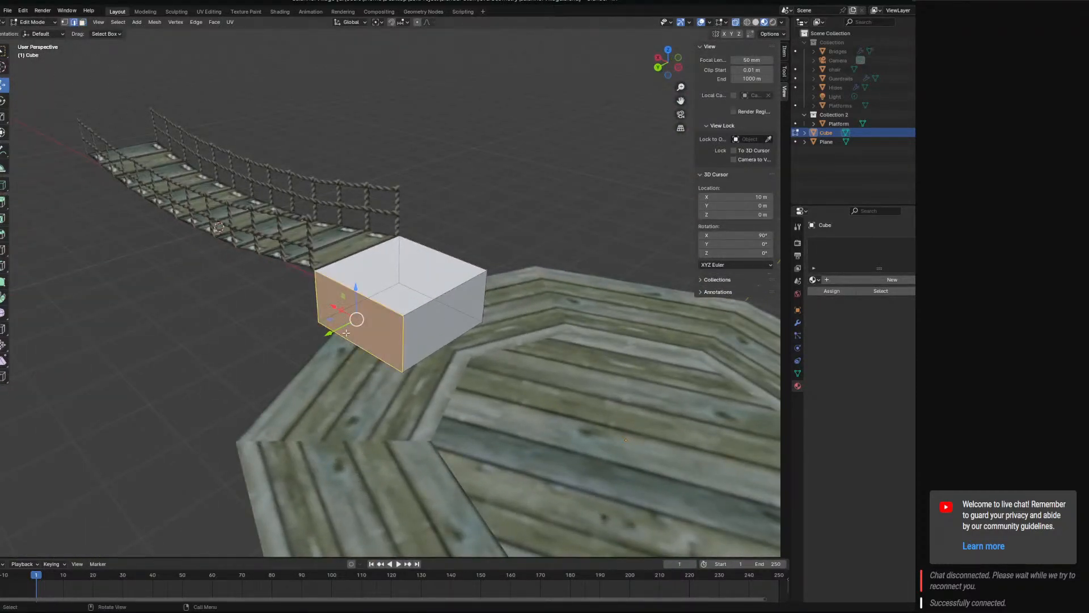
mouse_move(359, 353)
middle_down()
mouse_move(450, 287)
mouse_move(381, 356)
mouse_move(398, 320)
mouse_move(376, 377)
mouse_move(368, 317)
mouse_move(386, 309)
mouse_move(418, 364)
mouse_move(400, 323)
mouse_move(426, 334)
mouse_move(369, 374)
mouse_move(391, 379)
mouse_move(338, 356)
mouse_move(377, 371)
mouse_move(374, 357)
mouse_move(354, 377)
mouse_move(372, 380)
mouse_move(366, 361)
middle_up()
key(alt+a)
click(366, 360)
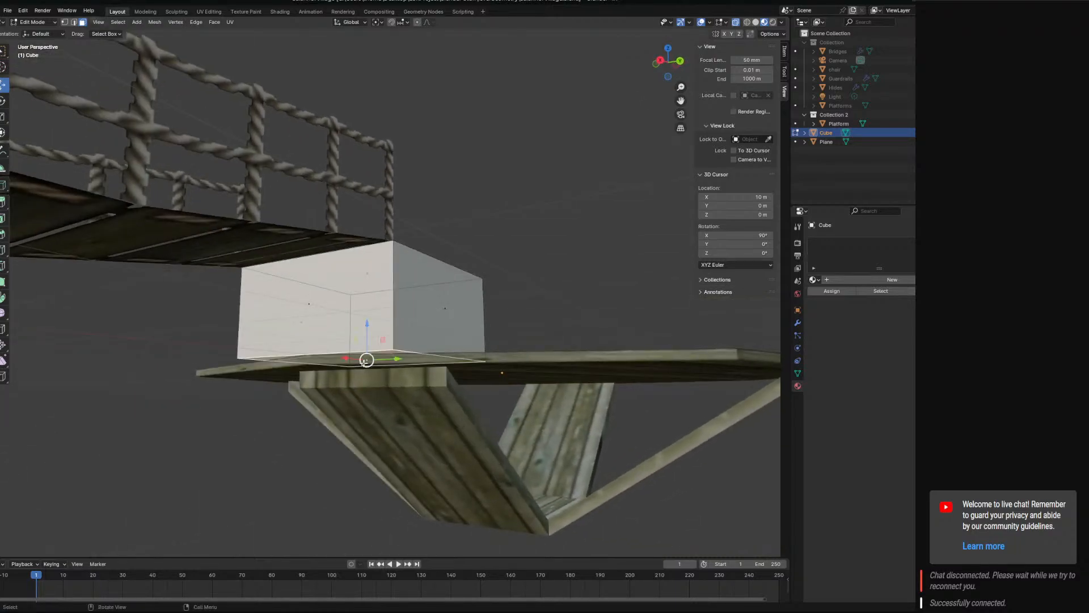
Try raising the cube's bottom face along Z towards its top face, and undo the move.
drag(366, 327, 371, 272)
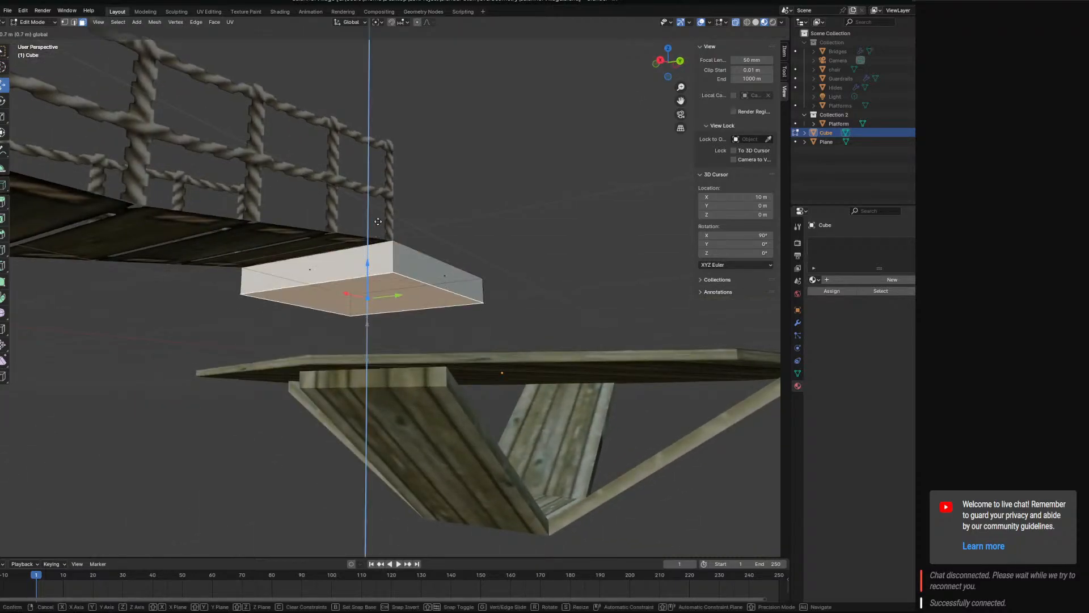
drag(379, 153, 379, 153)
middle_drag(486, 250, 355, 400)
key(ctrl+z)
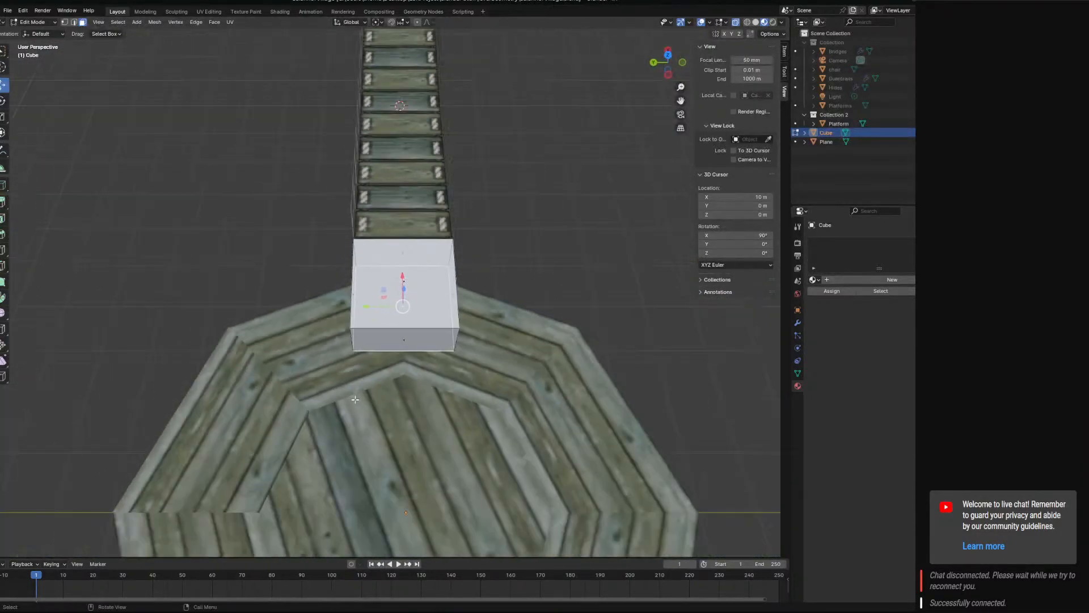
Select the cube's bottom corner and edge facing the platform centre and check their placement over the planks from above.
scroll(355, 399, up, 4)
middle_drag(400, 364, 324, 286)
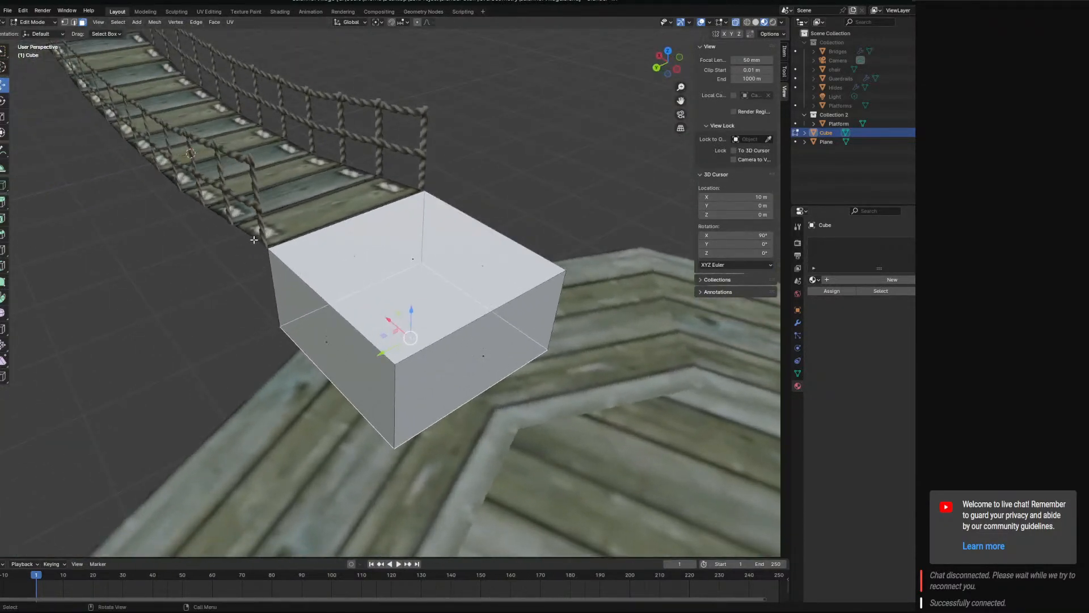
middle_drag(309, 363, 382, 402)
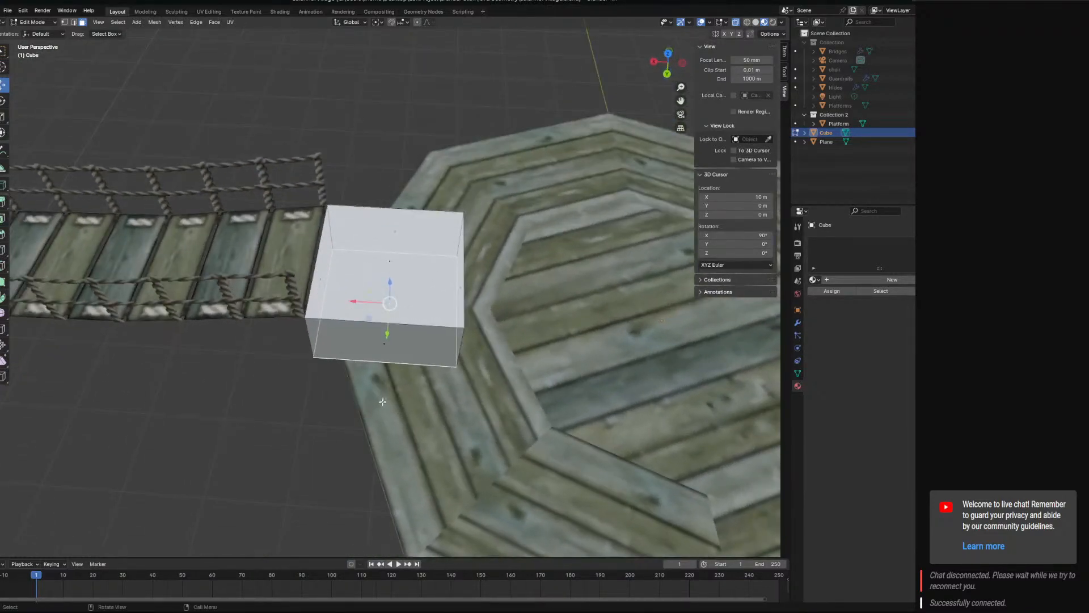
click(65, 23)
click(455, 367)
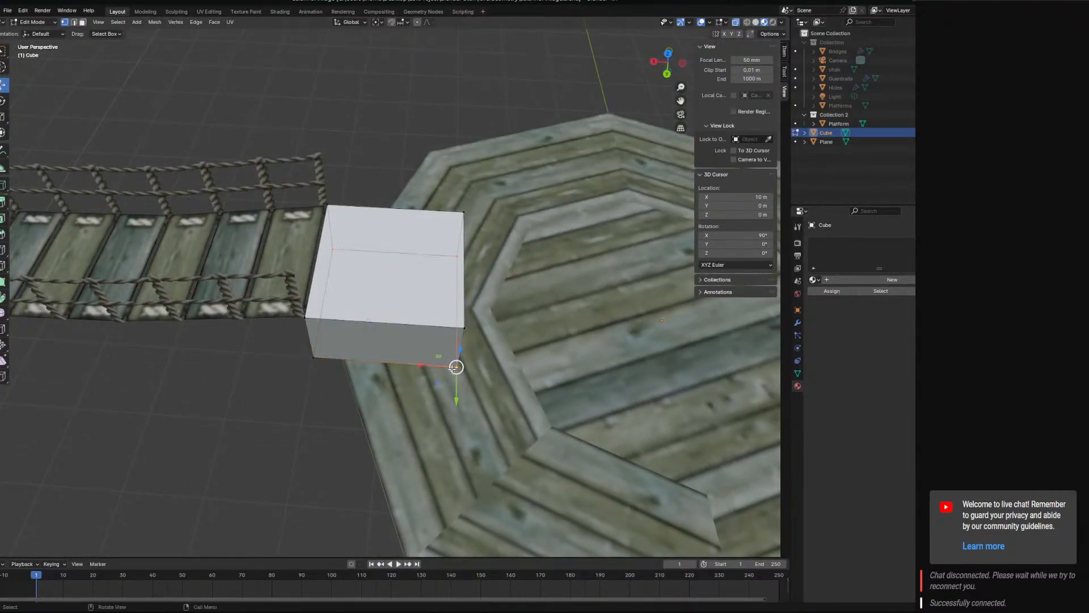
middle_drag(489, 350, 515, 401)
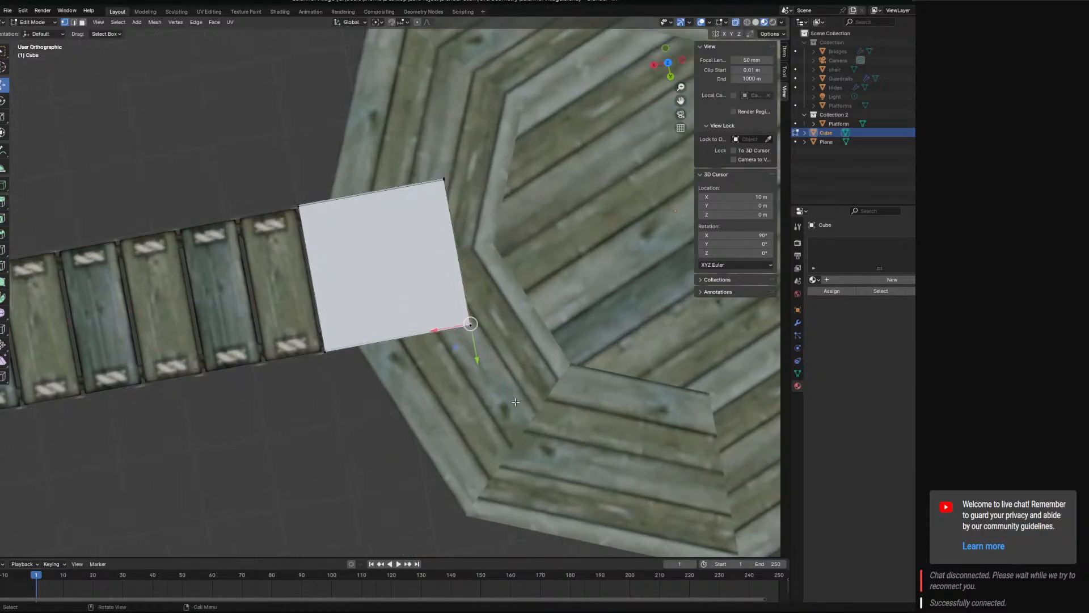
key(KP_7)
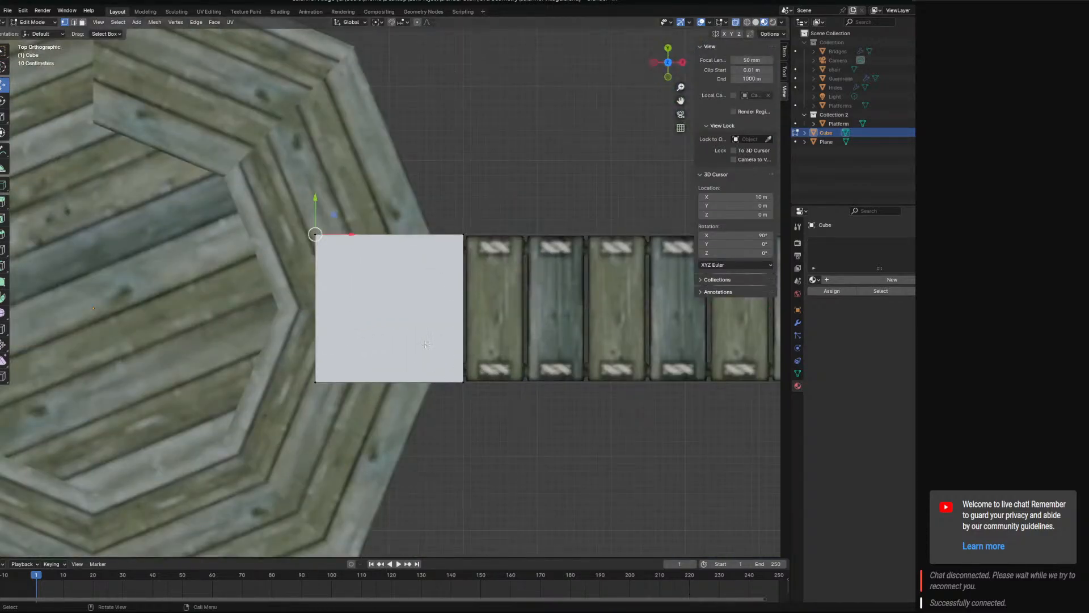
shift+middle_drag(351, 276, 372, 333)
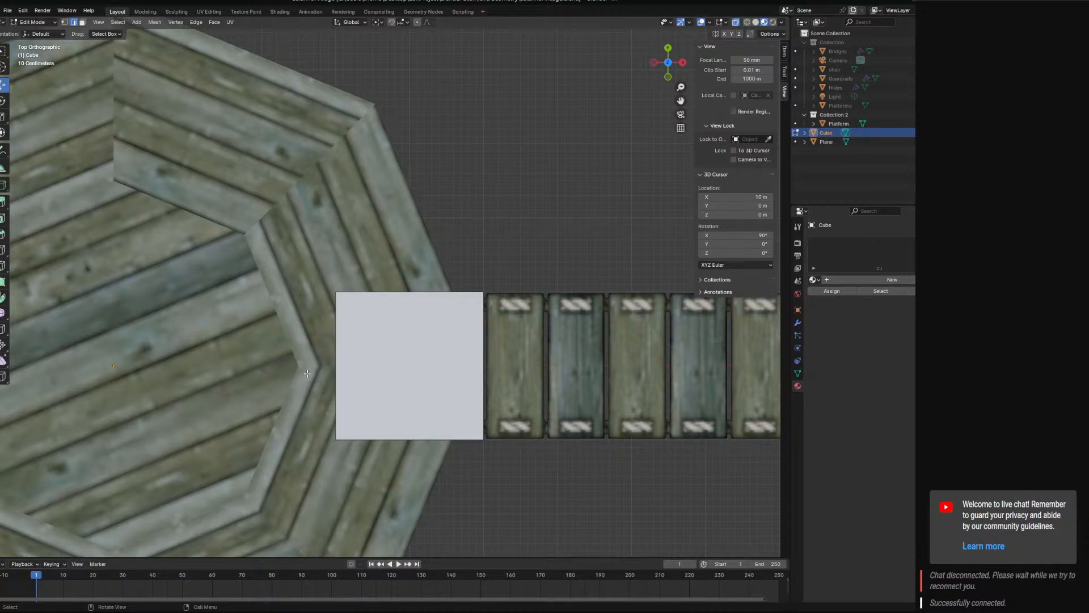
middle_drag(375, 426, 451, 311)
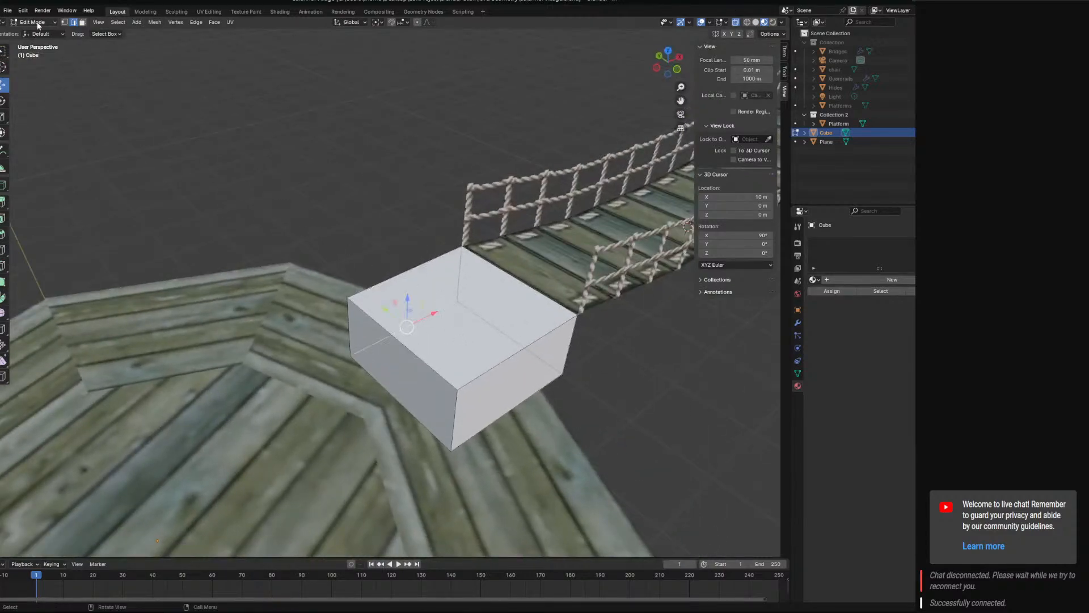
Try moving the cube's top edge facing the platform centre 0.8 m along X, and undo the move.
click(515, 278)
middle_drag(515, 279, 448, 282)
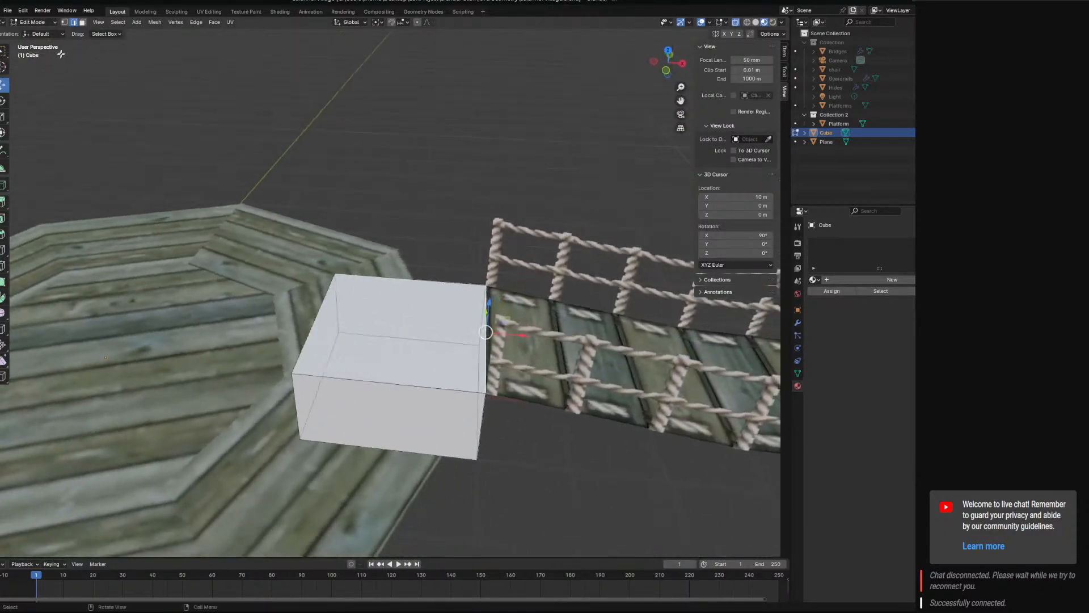
click(83, 23)
click(369, 345)
middle_drag(346, 348, 48, 44)
click(418, 372)
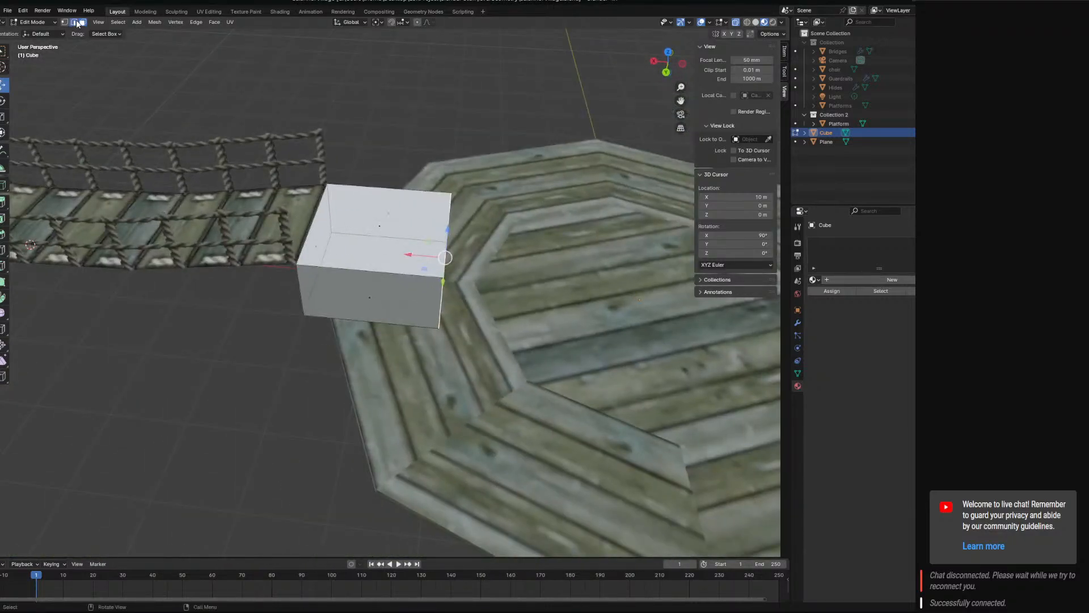
middle_drag(453, 234, 457, 261)
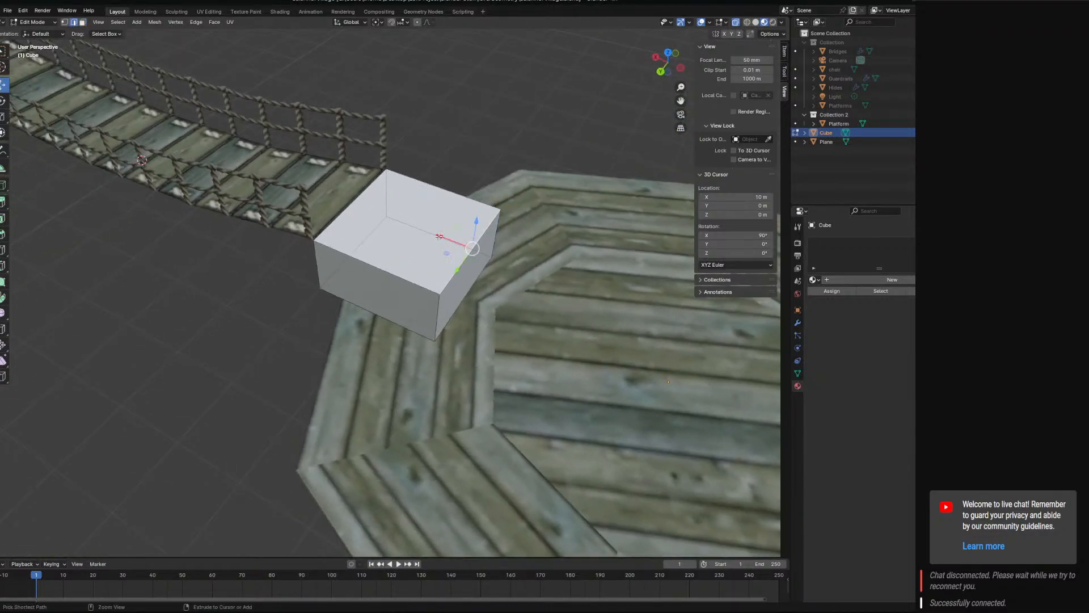
drag(439, 236, 381, 223)
middle_drag(382, 223, 481, 213)
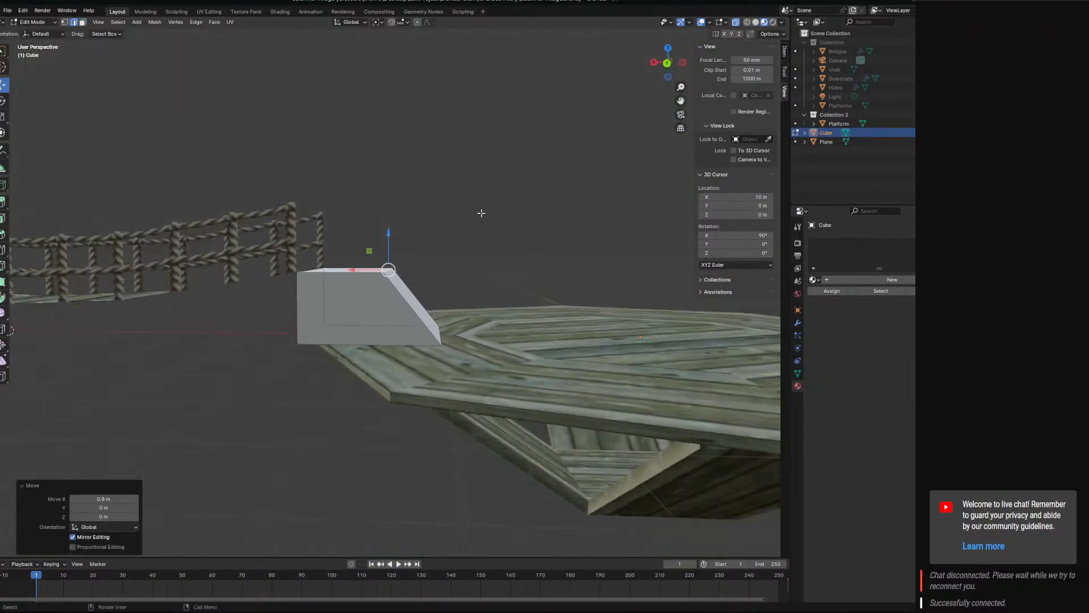
key(ctrl+z)
Try sloping the cube's platform-facing side by moving its top edge towards the bridge and its bottom edge -1 m along X, and undo both moves.
key(KP_1)
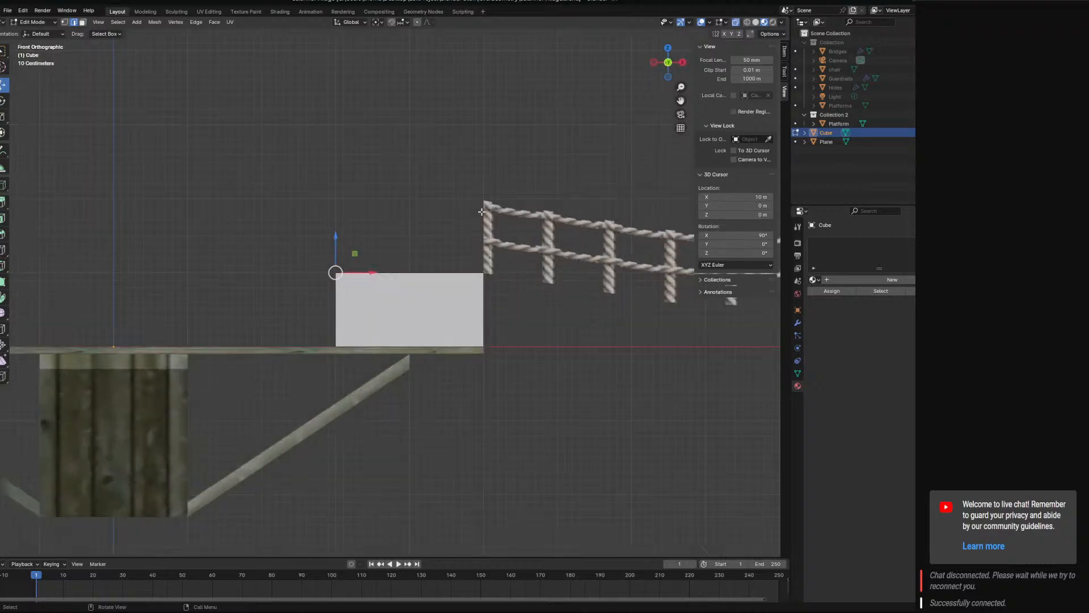
drag(372, 275, 445, 275)
middle_drag(351, 339, 393, 366)
click(345, 365)
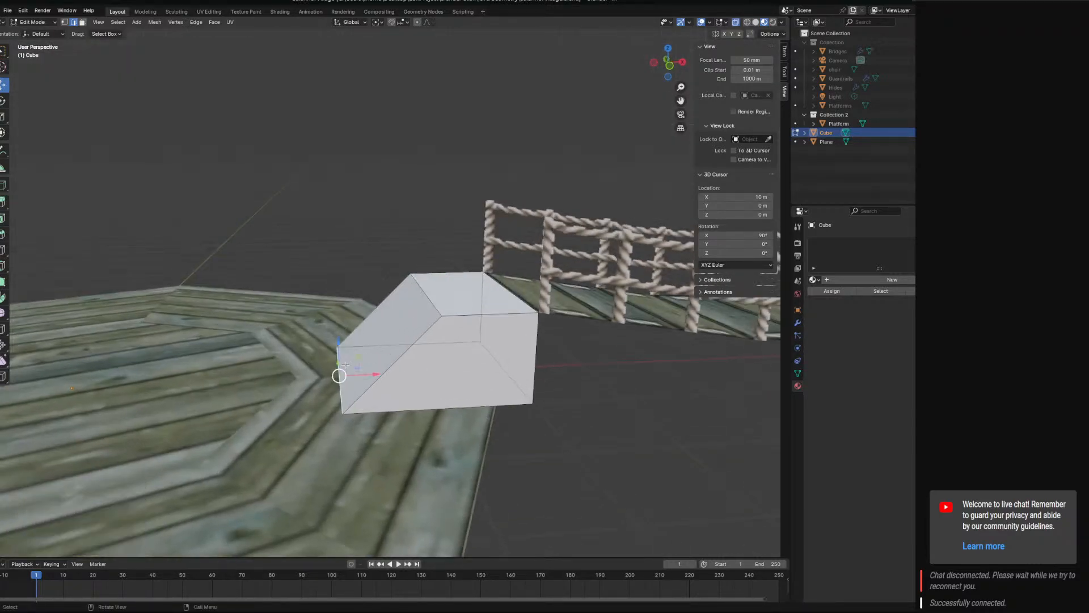
key(KP_1)
drag(373, 338, 299, 338)
middle_drag(298, 338, 509, 208)
scroll(542, 334, down, 5)
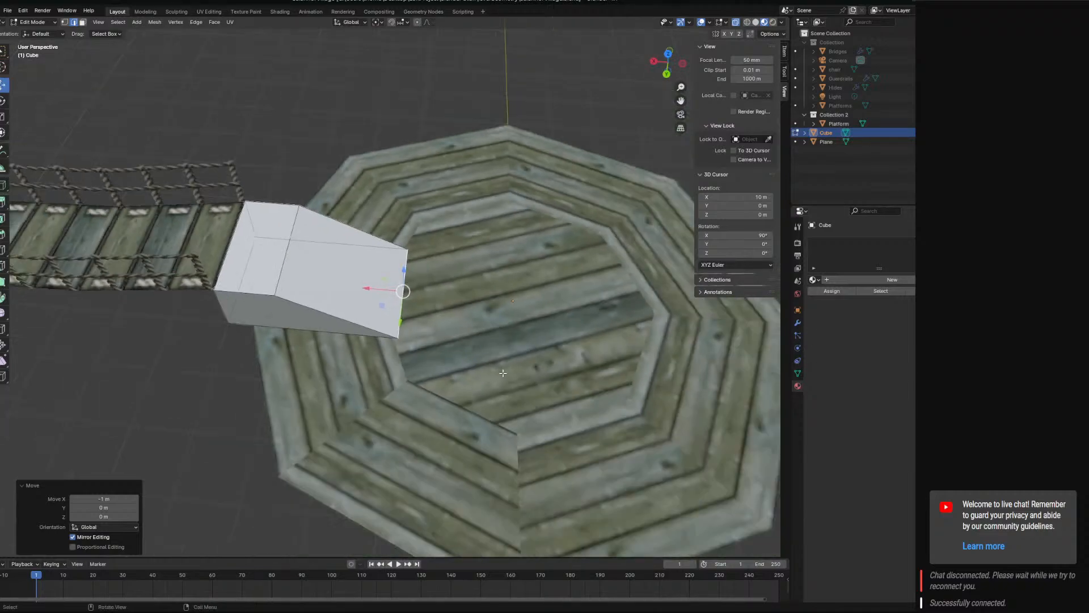
scroll(415, 290, up, 4)
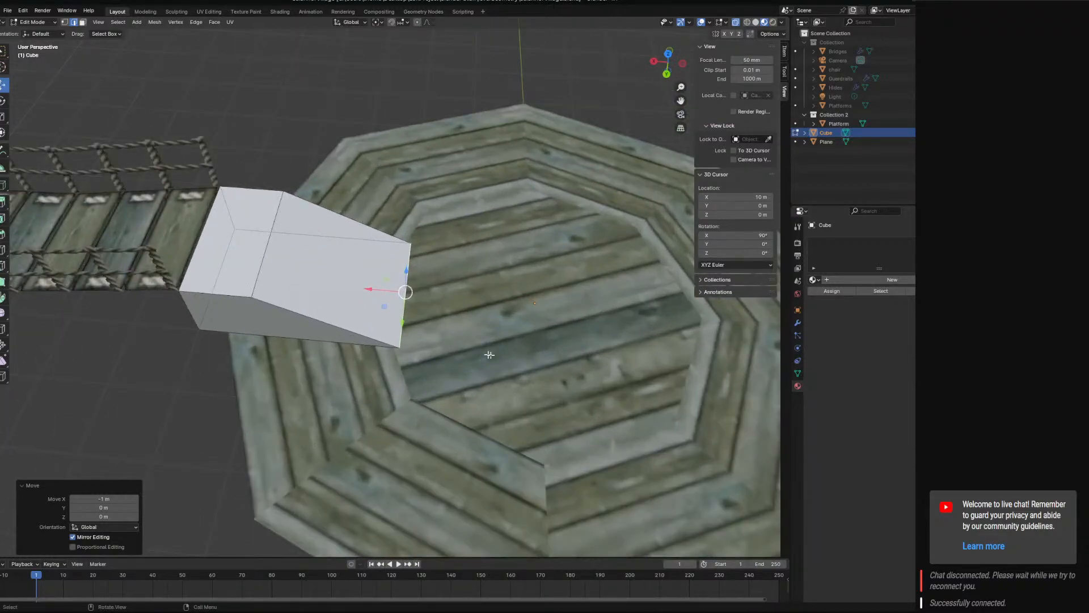
middle_drag(344, 375, 641, 342)
key(ctrl+z)
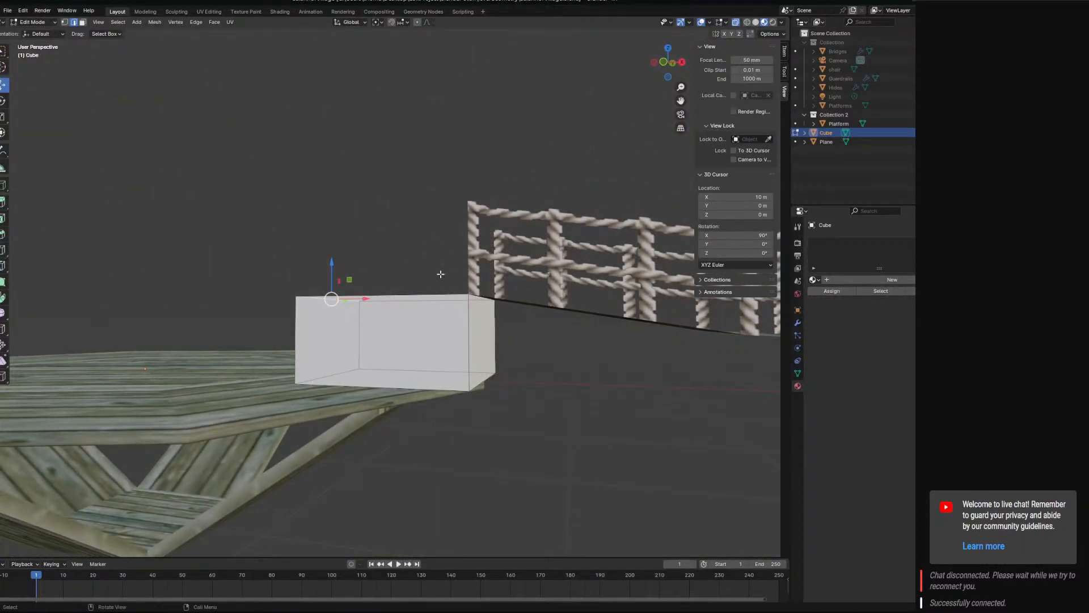
Return to Object Mode, select the rope bridge and lower it 0.5 m along Z.
middle_drag(441, 274, 453, 302)
click(44, 22)
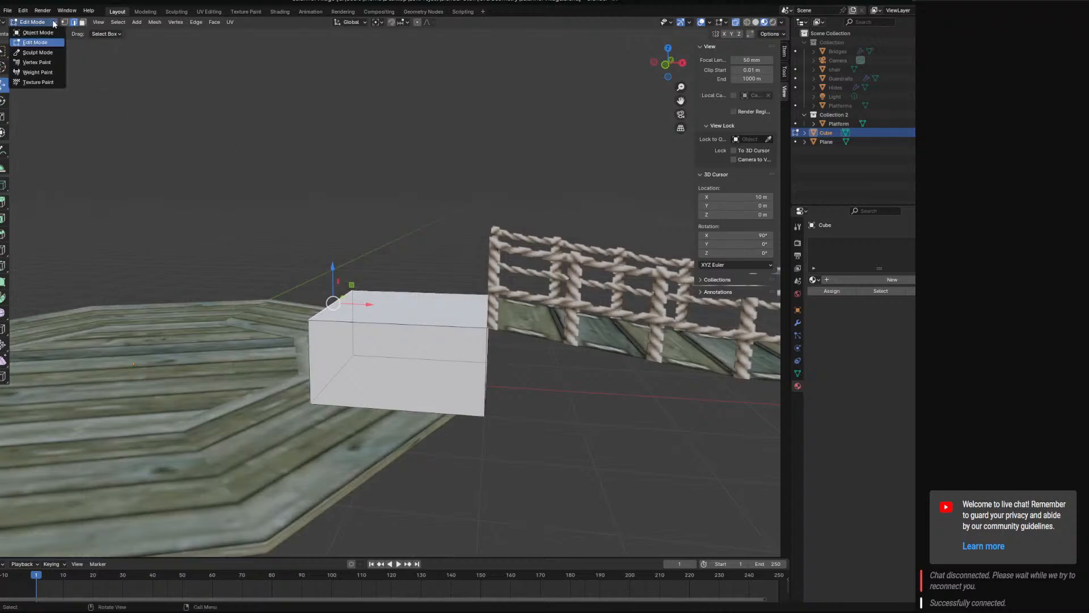
click(44, 32)
click(570, 307)
middle_drag(587, 317, 619, 252)
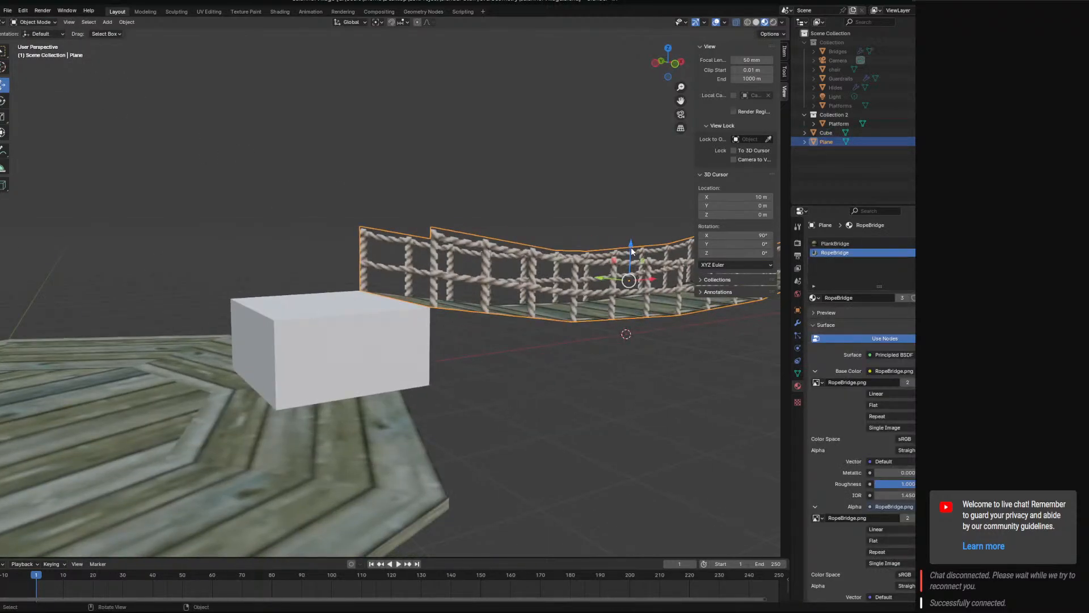
drag(631, 252, 607, 43)
middle_drag(591, 376, 341, 316)
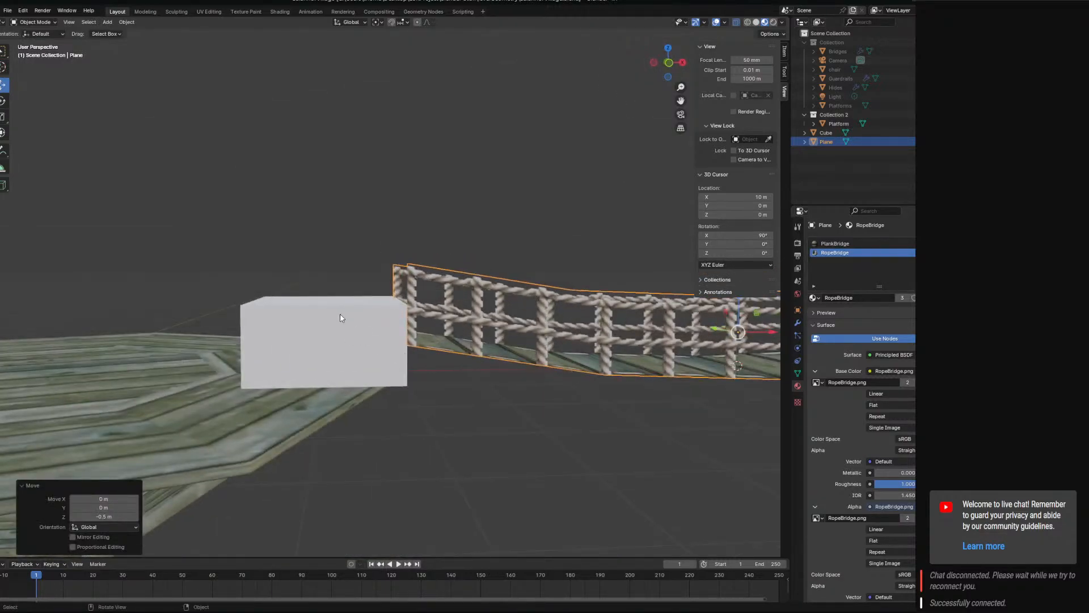
Enter Edit Mode on the cube and lower its top face 0.5 m along Z to match the bridge's end.
click(341, 316)
click(47, 22)
click(34, 43)
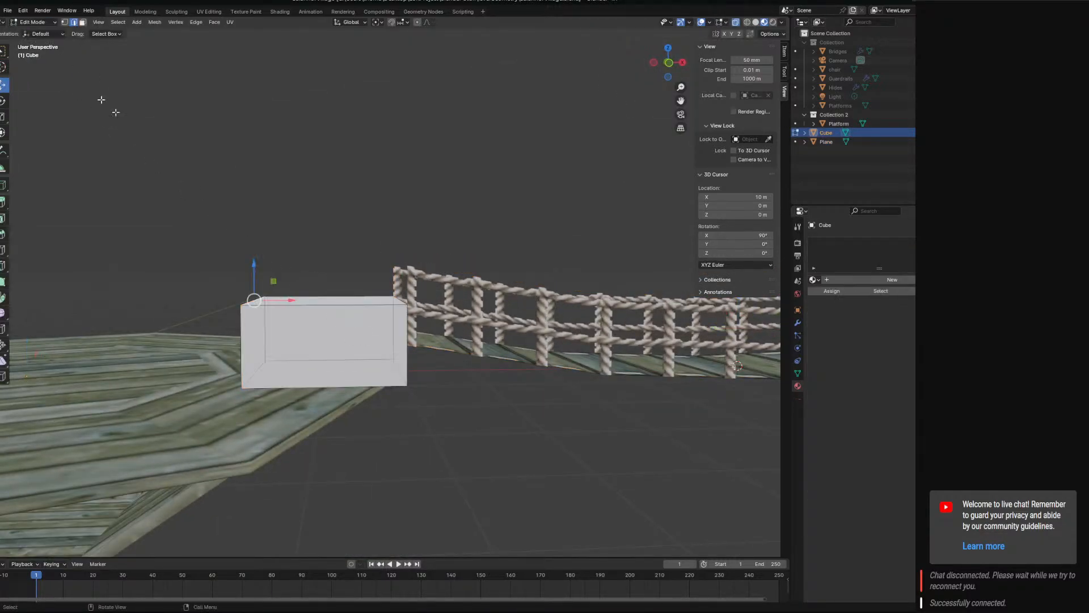
click(316, 300)
click(82, 23)
click(335, 296)
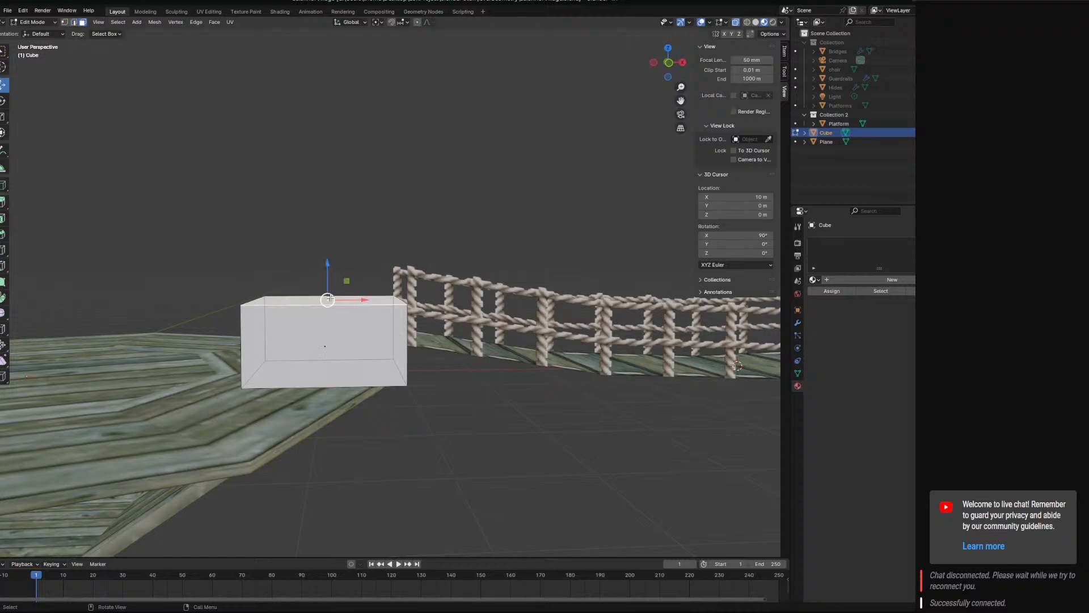
drag(335, 274, 336, 302)
drag(333, 349, 334, 354)
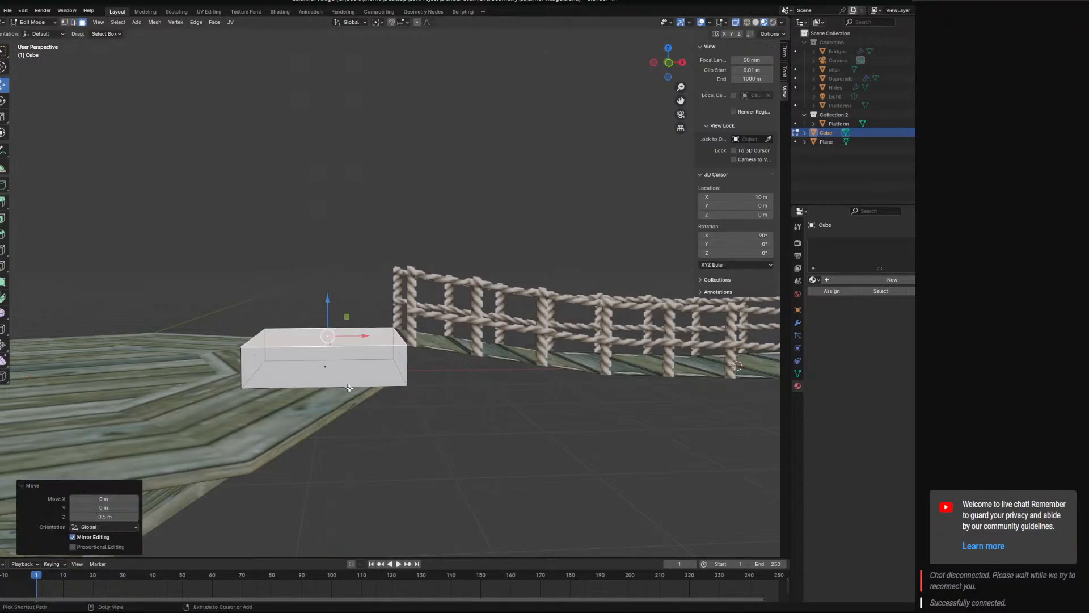
Try moving the cube's bottom corner facing the platform centre 1.3 m along Y, and undo the move.
middle_drag(333, 354, 426, 368)
click(66, 21)
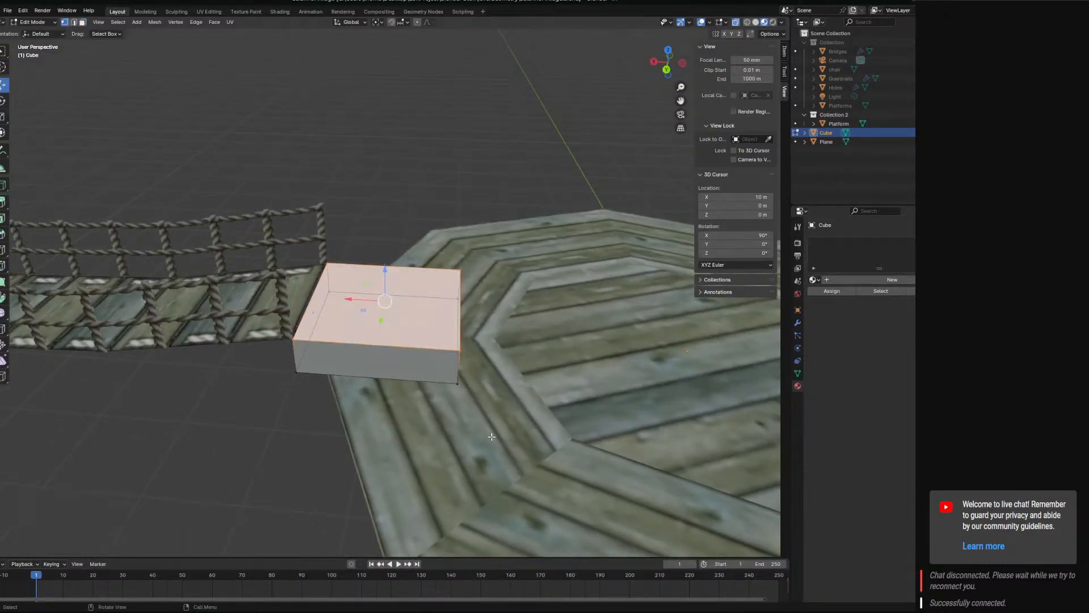
click(460, 386)
key(KP_7)
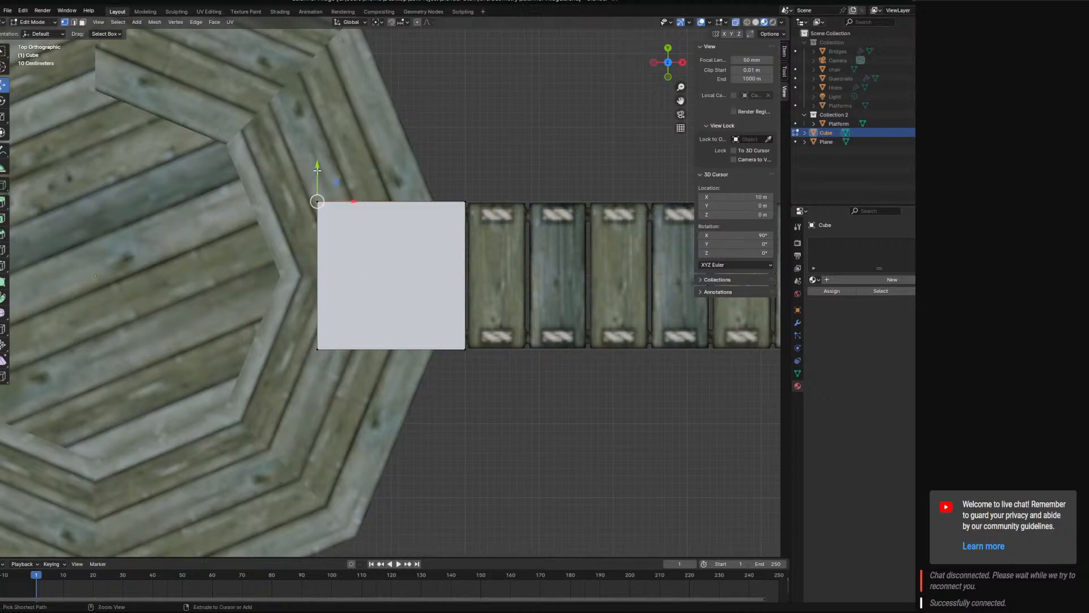
drag(317, 168, 306, 74)
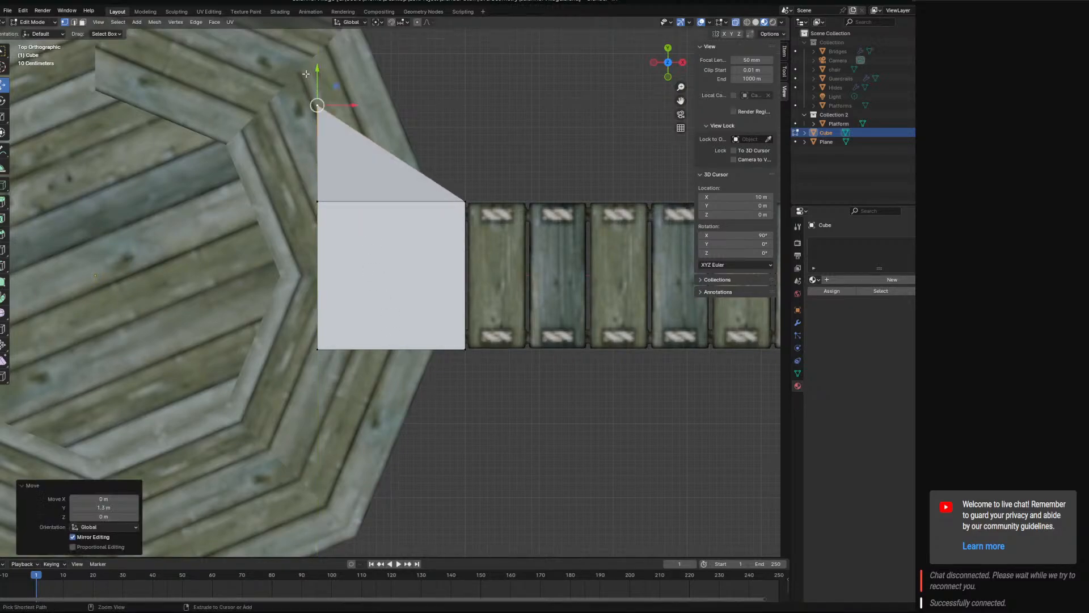
key(ctrl+z)
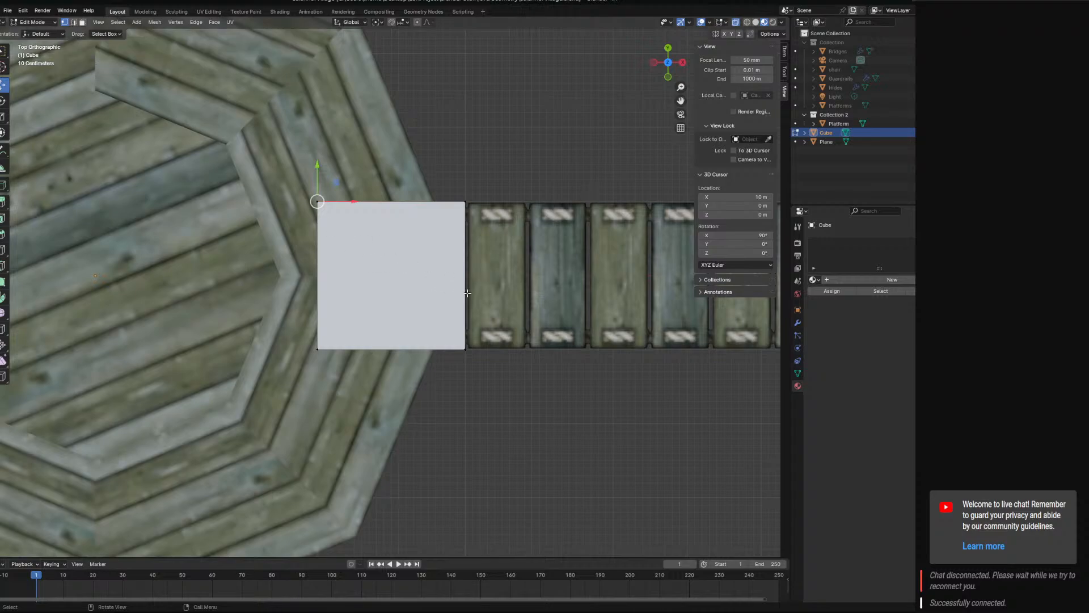
Lengthen the block by moving its face opposite the bridge along X towards the platform centre.
middle_drag(466, 293, 339, 356)
click(82, 23)
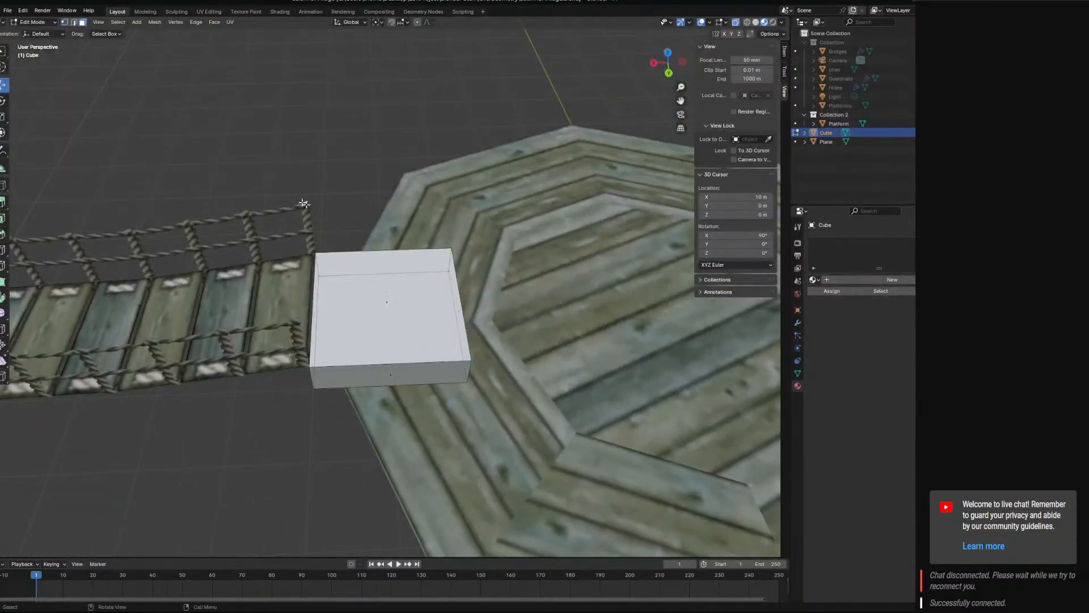
middle_drag(529, 324, 457, 243)
scroll(458, 243, up, 3)
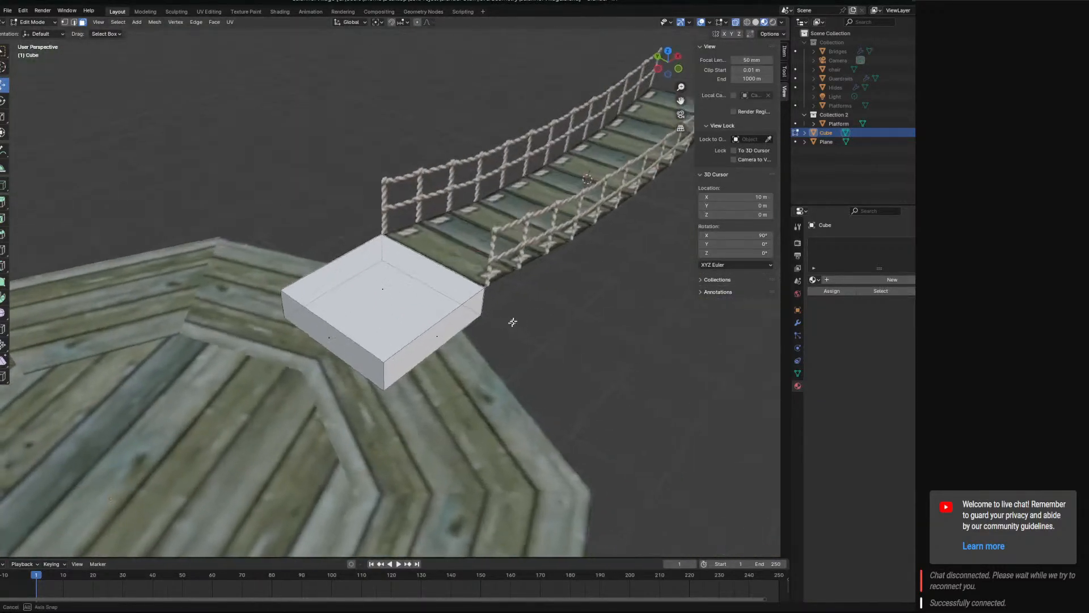
middle_drag(316, 206, 262, 387)
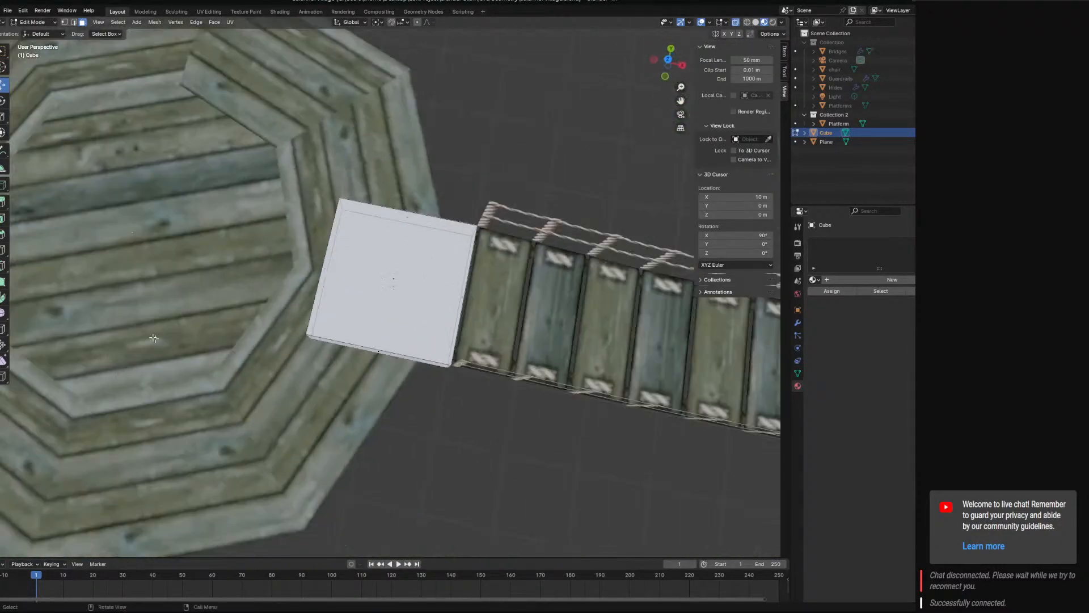
middle_drag(364, 394, 416, 290)
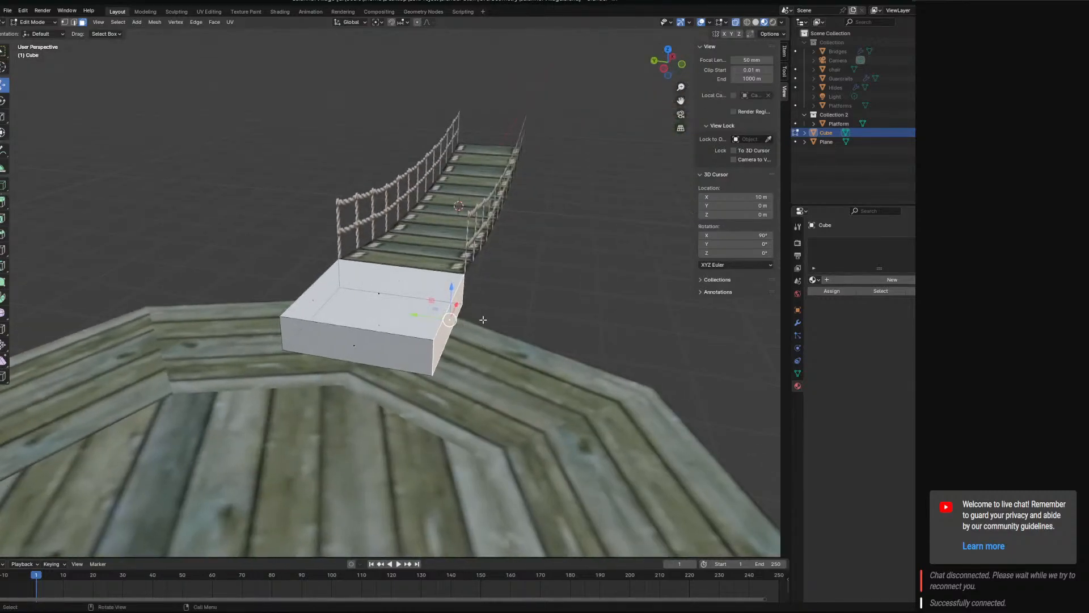
middle_drag(482, 320, 296, 344)
drag(320, 275, 234, 296)
Extrude one long side face of the block outwards along its normal to widen the step.
middle_drag(235, 298, 346, 333)
click(356, 333)
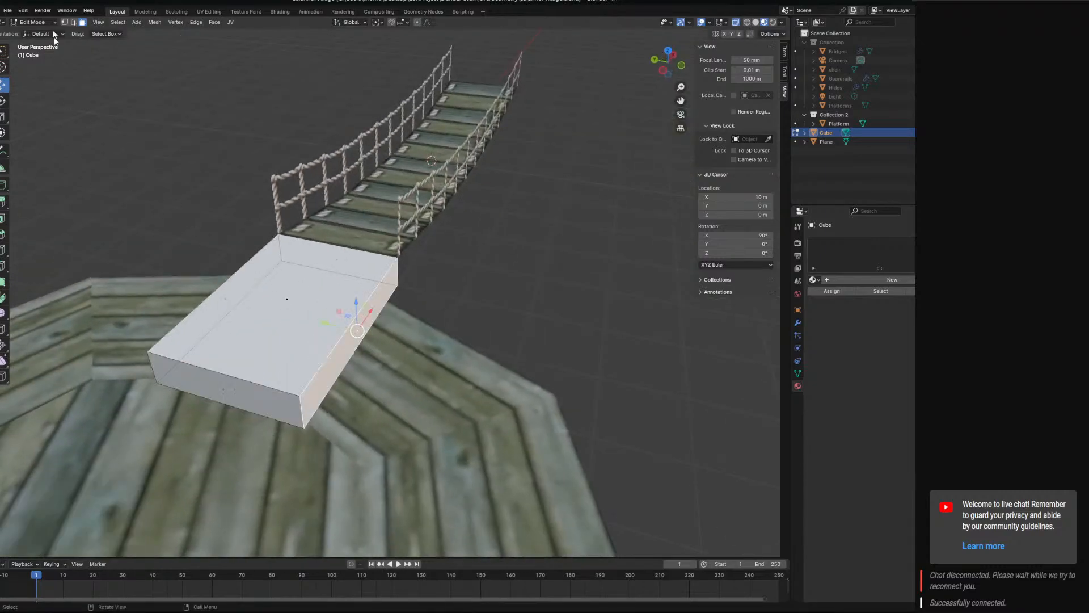
click(76, 23)
click(382, 327)
key(e)
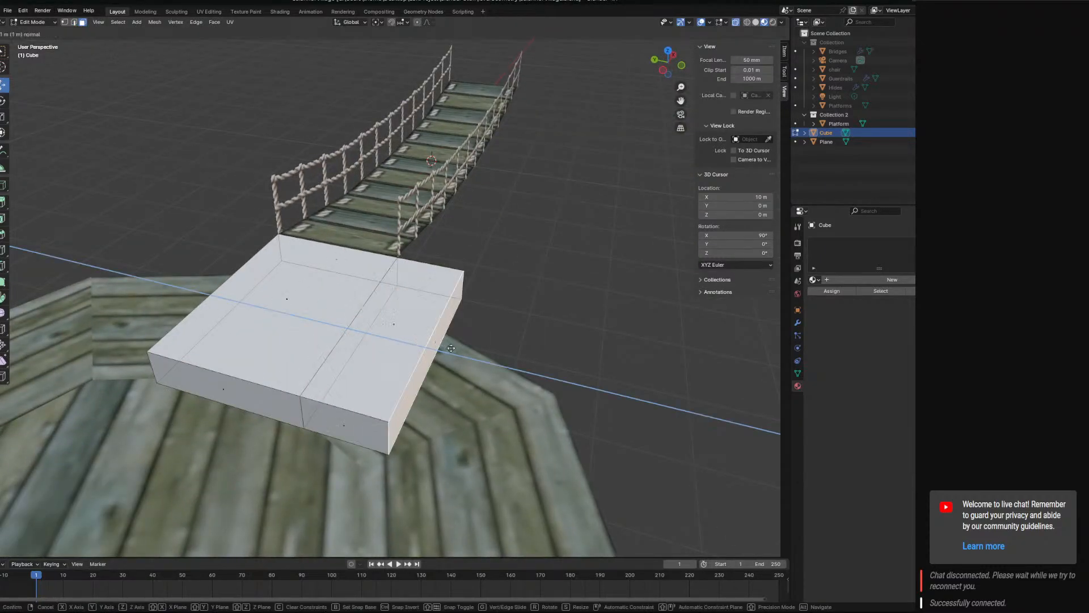
click(507, 367)
Lower the extruded section's outer top edge 0.5 m along Z to form a side ramp.
middle_drag(418, 359, 149, 51)
click(74, 23)
middle_drag(573, 346, 502, 309)
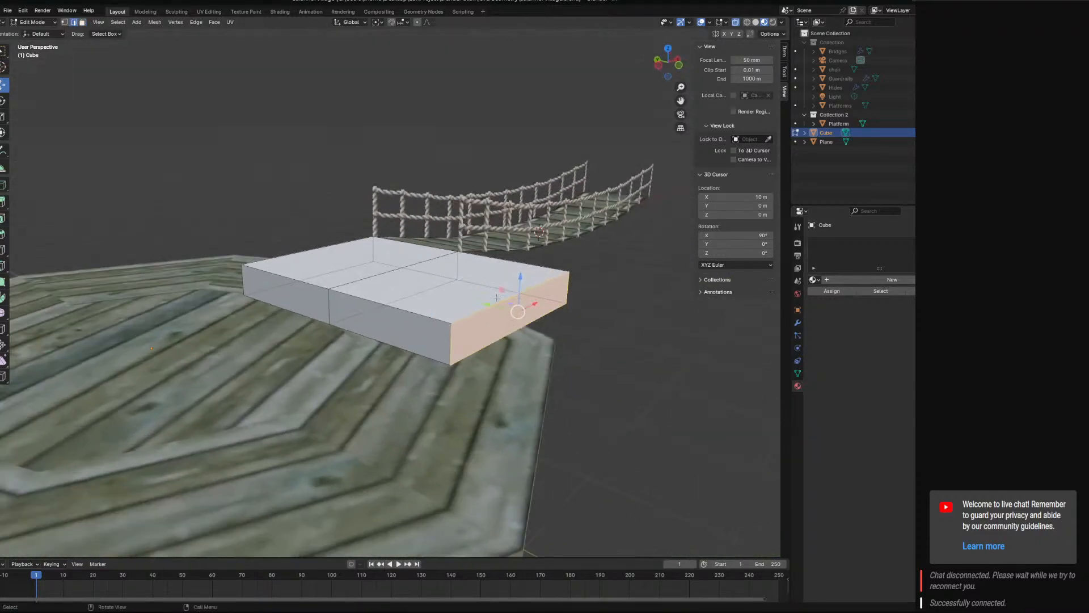
click(505, 300)
drag(526, 251, 505, 392)
Extrude the block's opposite long side face outwards by 2 m.
middle_drag(383, 383, 267, 218)
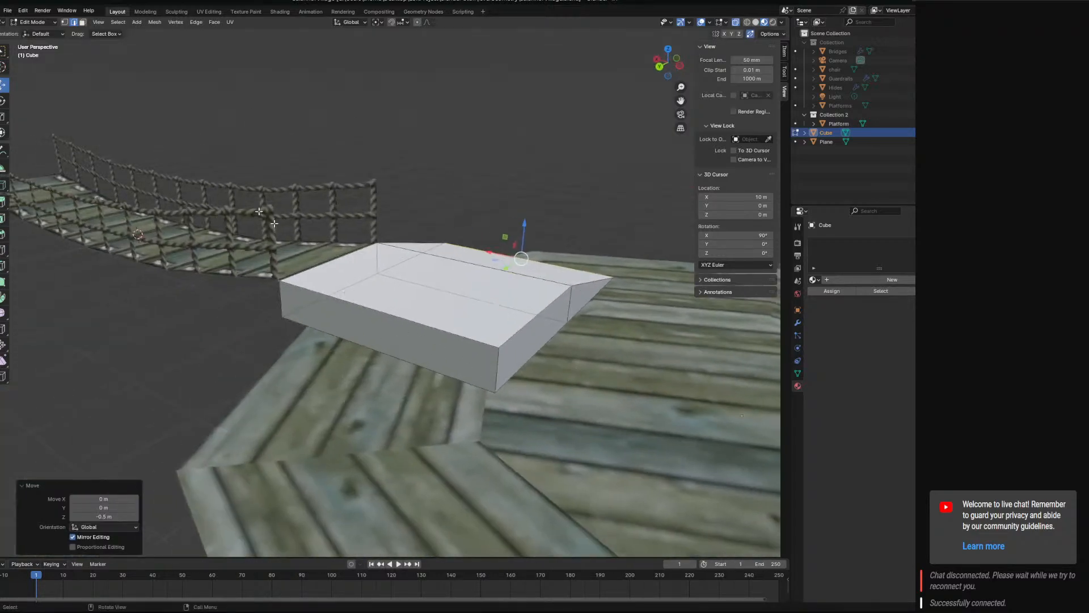
click(84, 21)
click(360, 307)
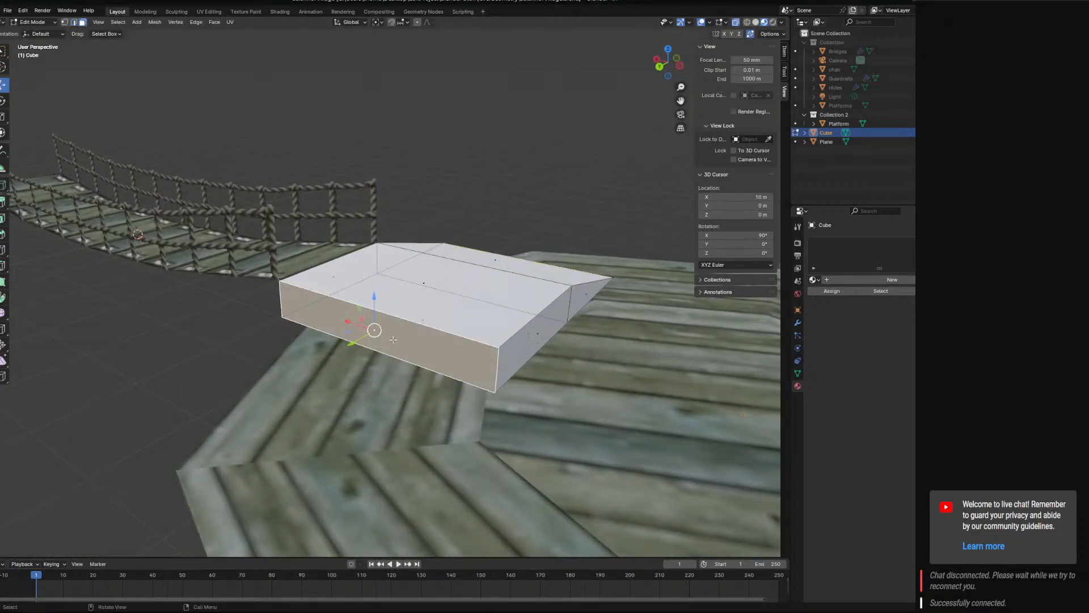
middle_drag(360, 306, 312, 352)
click(303, 351)
click(301, 304)
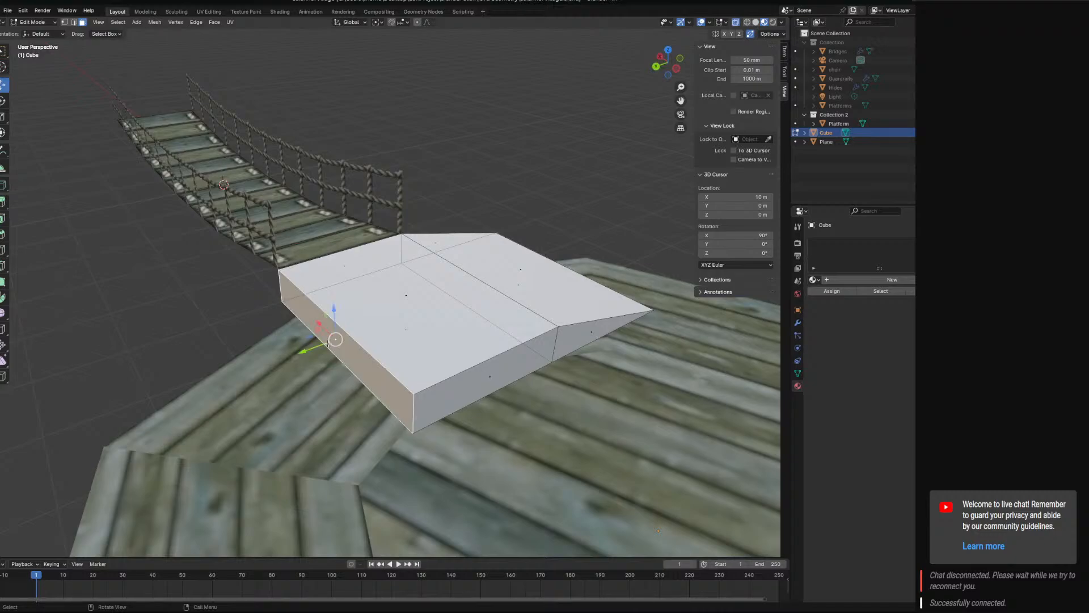
key(e)
click(105, 196)
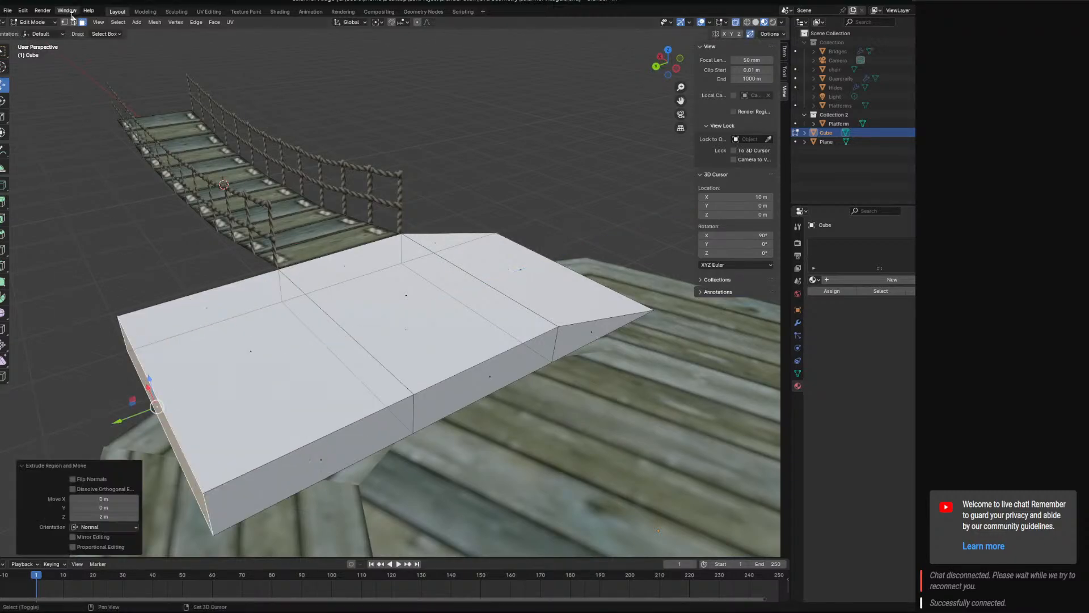
Select the outer top edge of the newly extruded side section.
click(73, 22)
shift+middle_drag(181, 385, 295, 360)
click(288, 357)
key(g)
key(z)
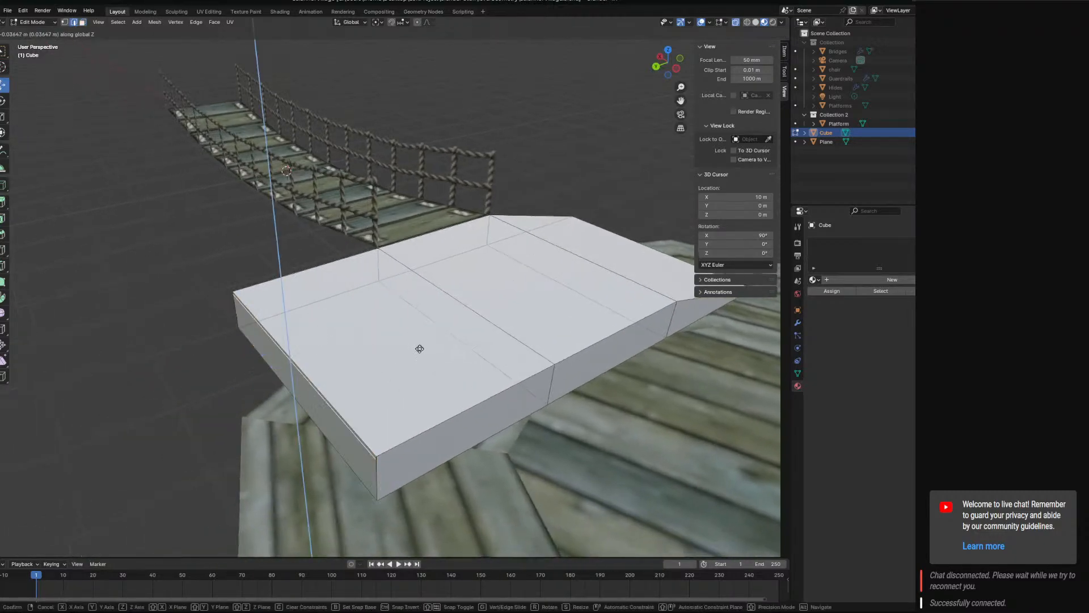
click(429, 344)
key(ctrl+z)
Lower the selected outer top edge 0.5 m along Z to form the second side ramp.
key(g)
key(z)
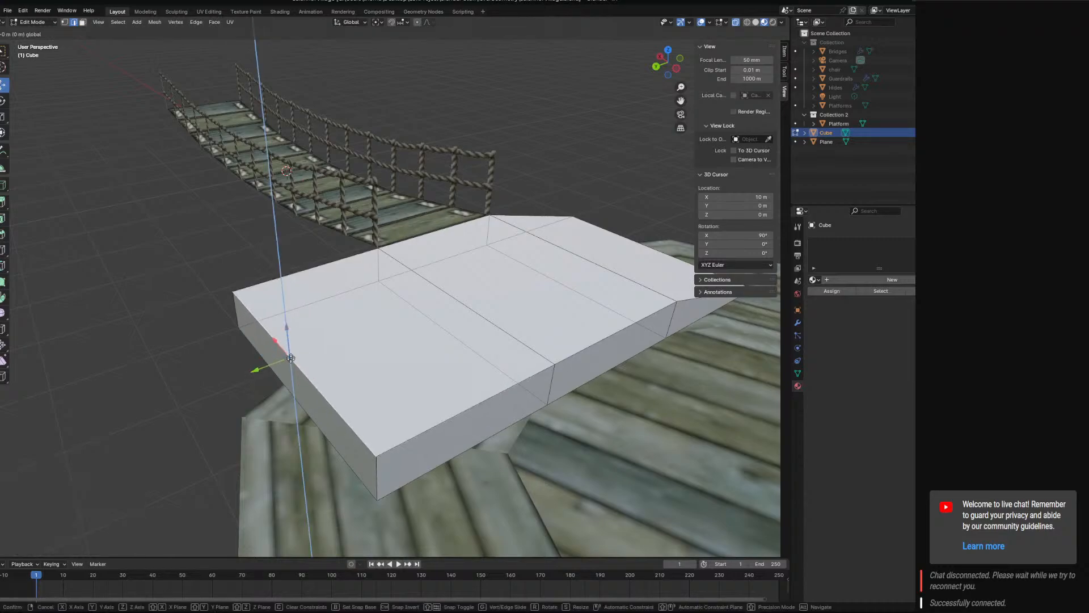
click(299, 210)
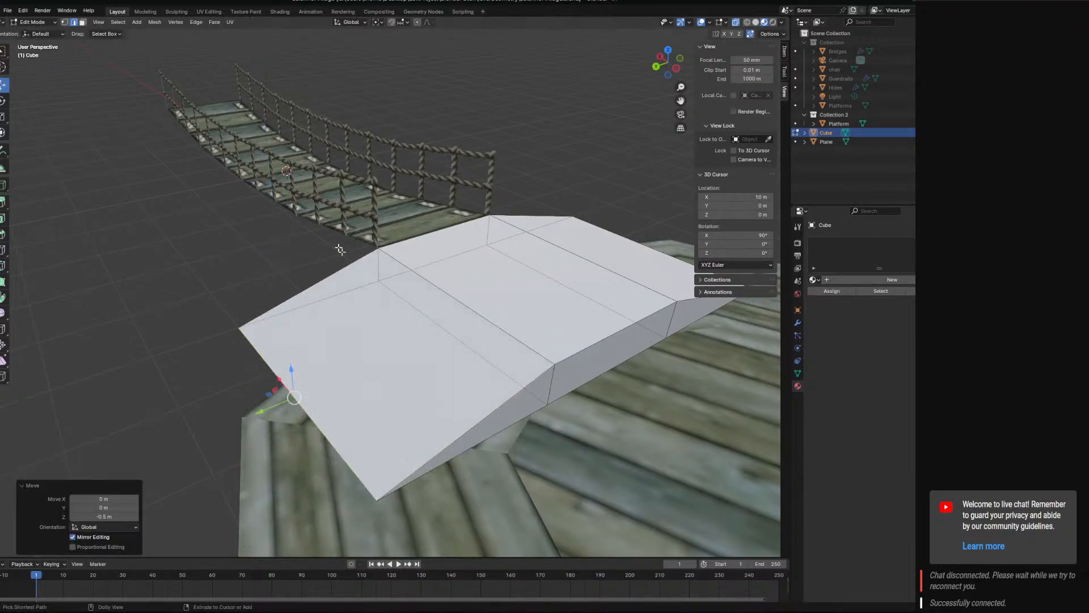
Select the second ramp's outer corner on the bridge side and move it -1.6 m along X towards the platform.
click(64, 23)
middle_drag(448, 335, 588, 326)
click(525, 339)
middle_drag(525, 338, 462, 348)
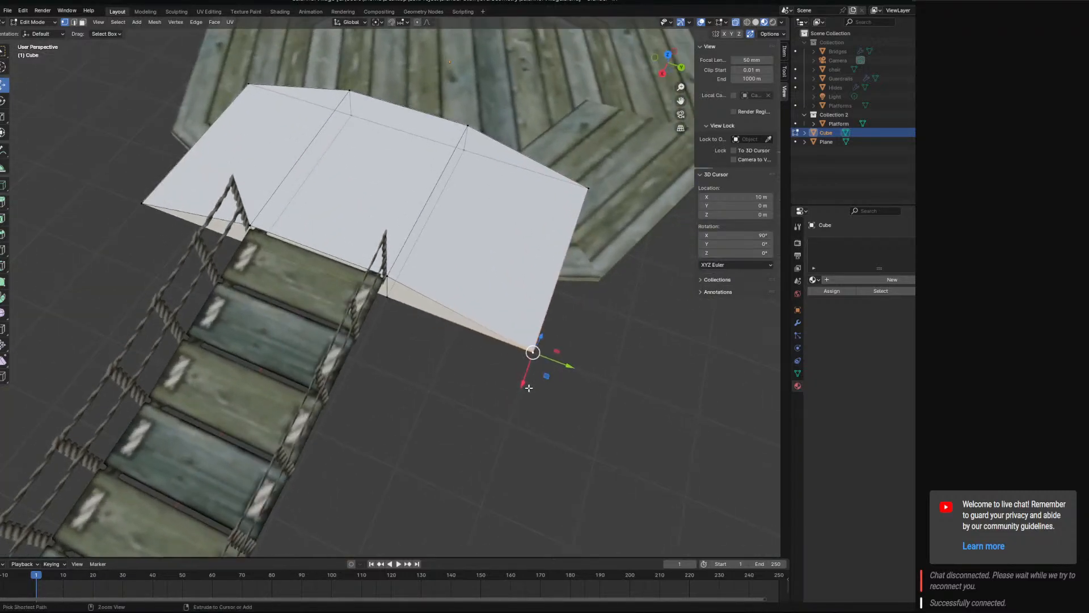
key(g)
key(x)
click(488, 291)
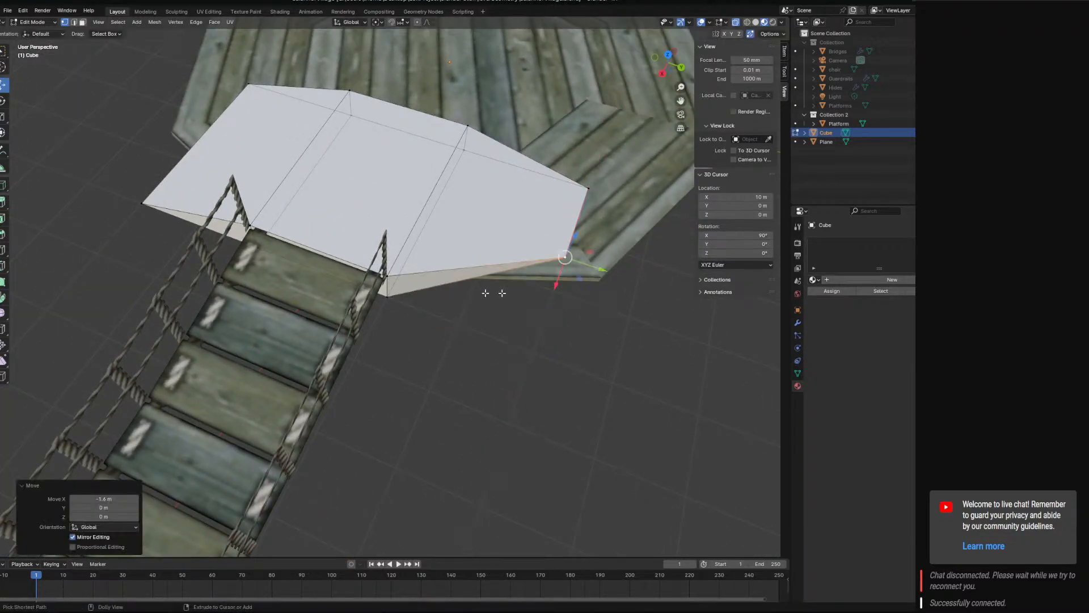
Try moving the first ramp's outer corner on the bridge side -1.3 m along X towards the platform.
middle_drag(488, 292, 433, 341)
click(404, 329)
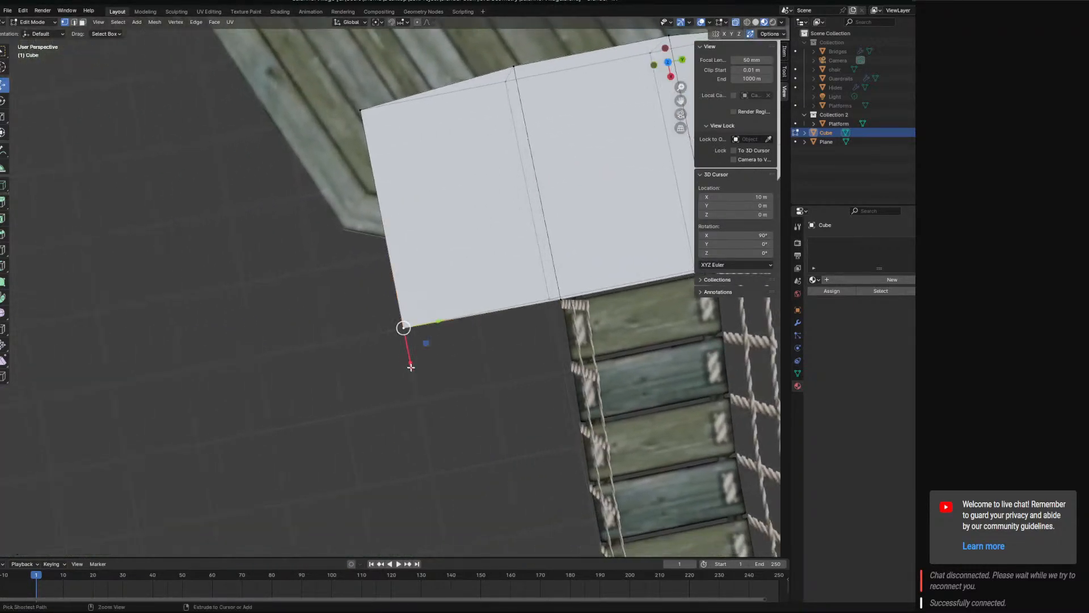
key(g)
key(x)
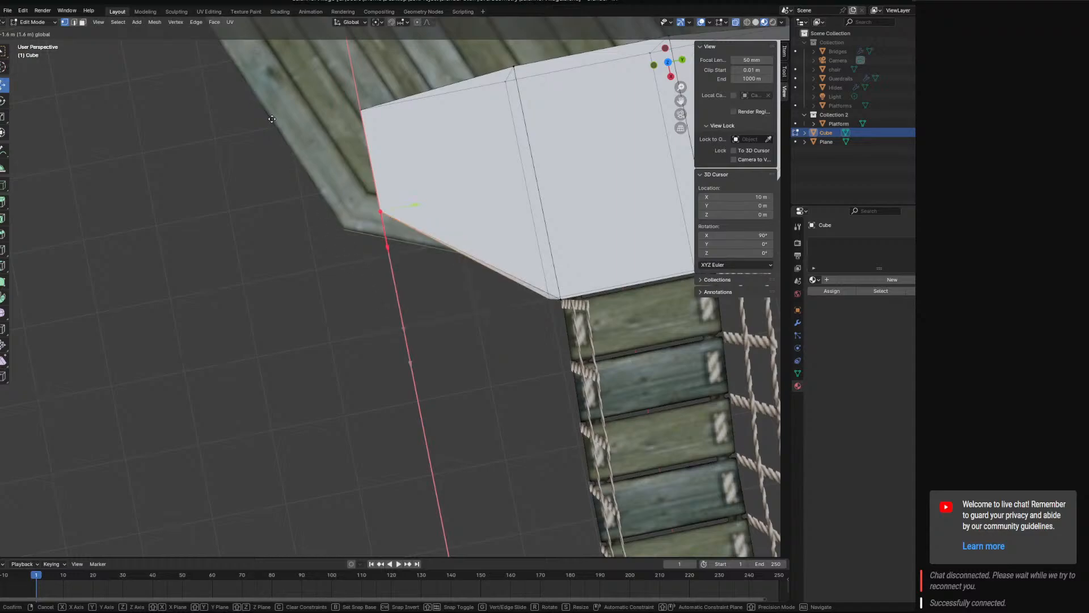
click(349, 338)
shift+middle_drag(537, 335, 264, 377)
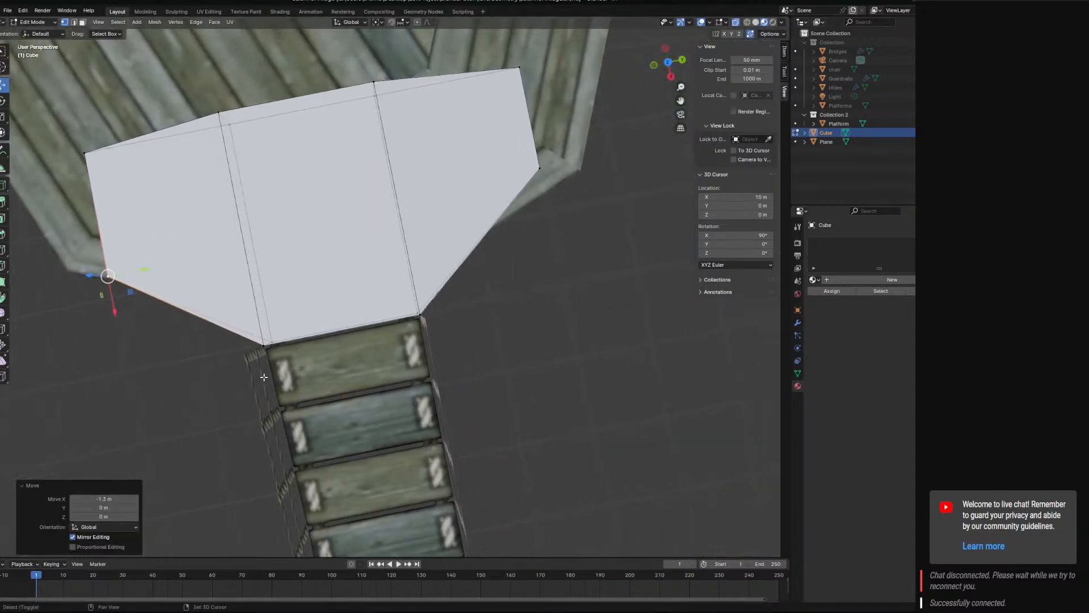
click(541, 167)
mouse_move(531, 223)
middle_down()
mouse_move(513, 267)
mouse_move(535, 231)
middle_up()
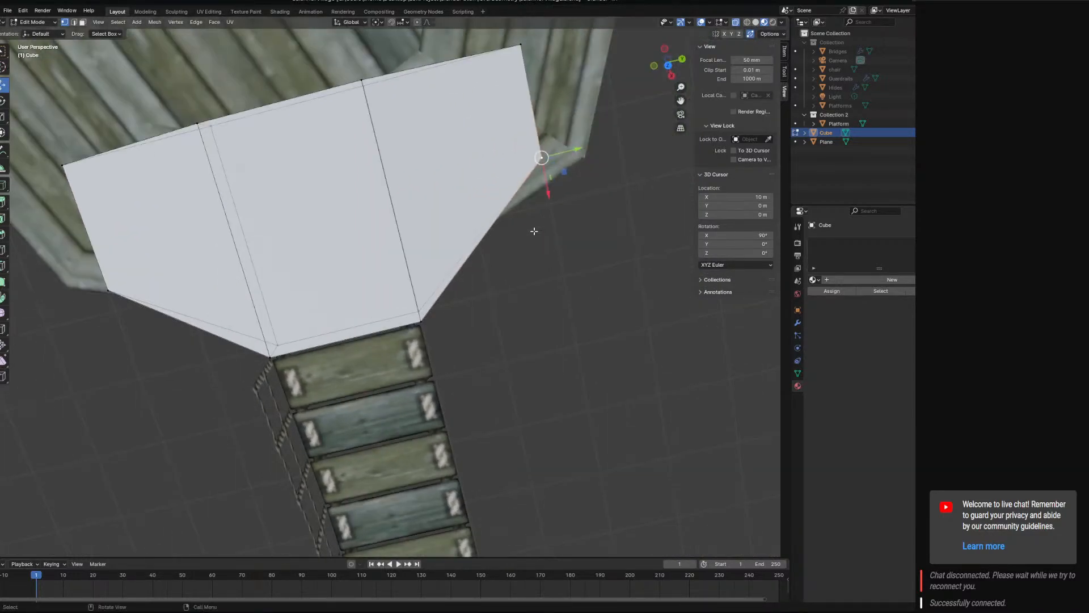
key(KP_5)
key(KP_7)
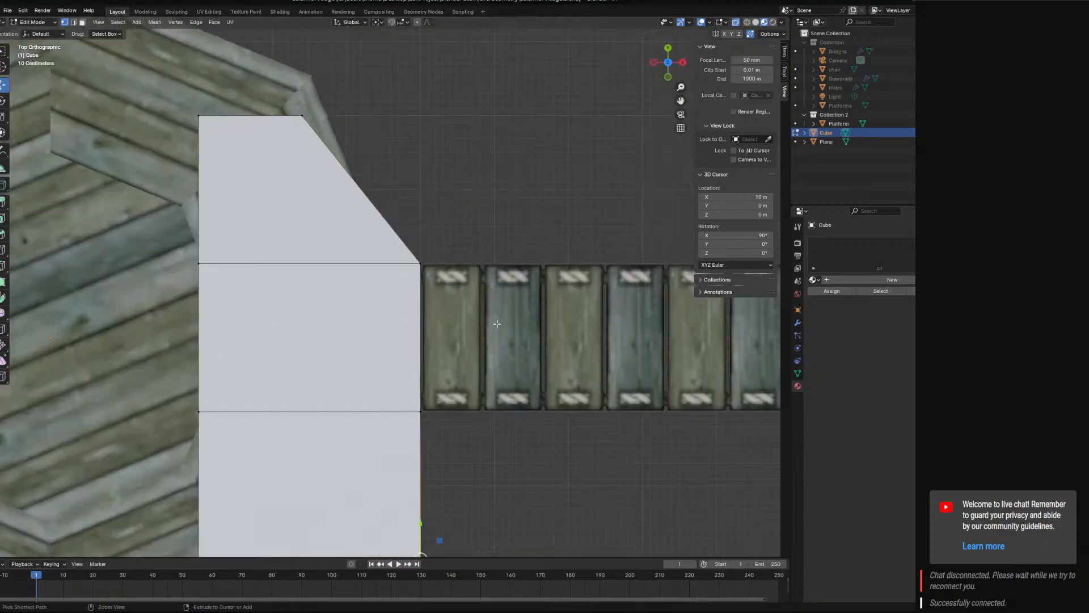
Move the first ramp's outer bridge-side corner to X 4 m in top view, undoing the trial positions.
shift+middle_drag(470, 419, 531, 293)
drag(518, 436, 481, 446)
scroll(509, 438, down, 4)
key(ctrl+z)
drag(471, 357, 433, 365)
key(ctrl+z)
scroll(443, 371, down, 4)
mouse_move(441, 326)
mouse_down()
mouse_move(418, 329)
mouse_move(425, 322)
mouse_up()
key(ctrl+z)
Set the second ramp's outer bridge-side corner to X 6 m and 5 m, and pull it back to X 4 m.
click(383, 219)
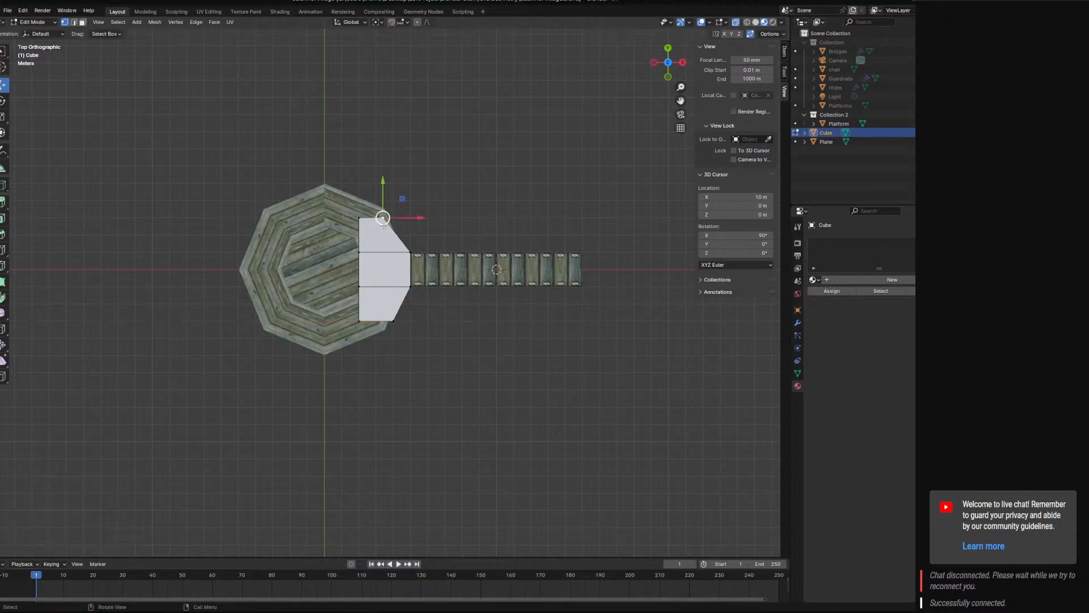
click(785, 71)
click(787, 54)
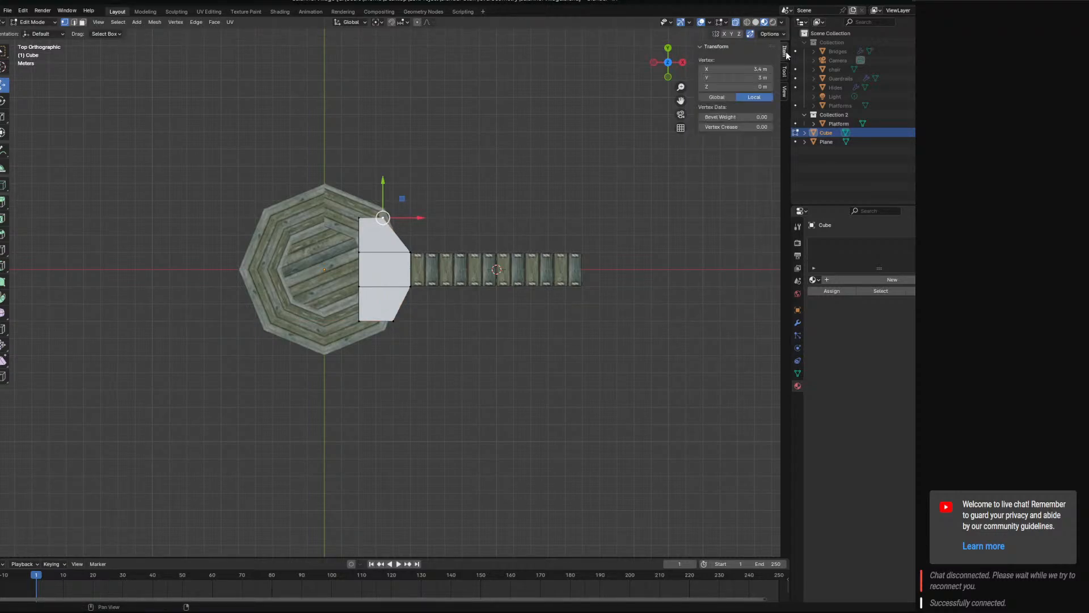
click(765, 68)
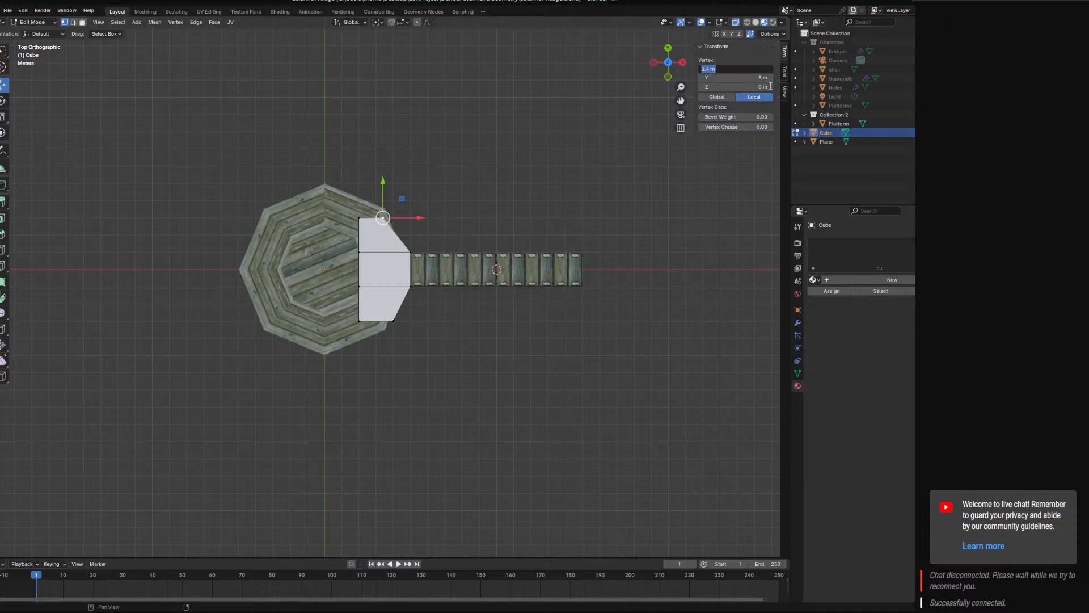
text(6)
key(Return)
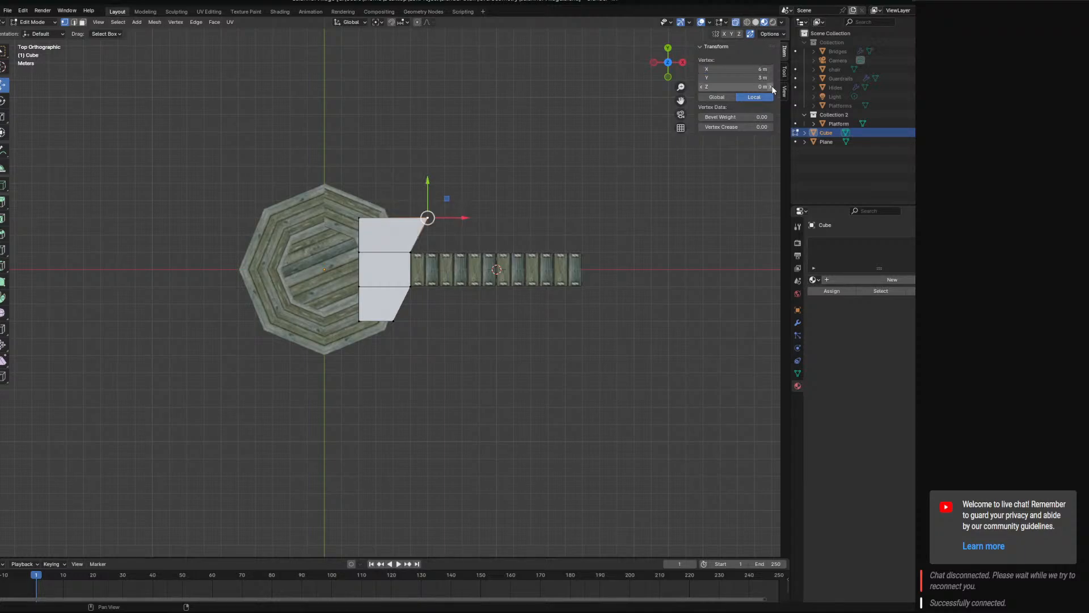
click(746, 70)
text(5)
key(Return)
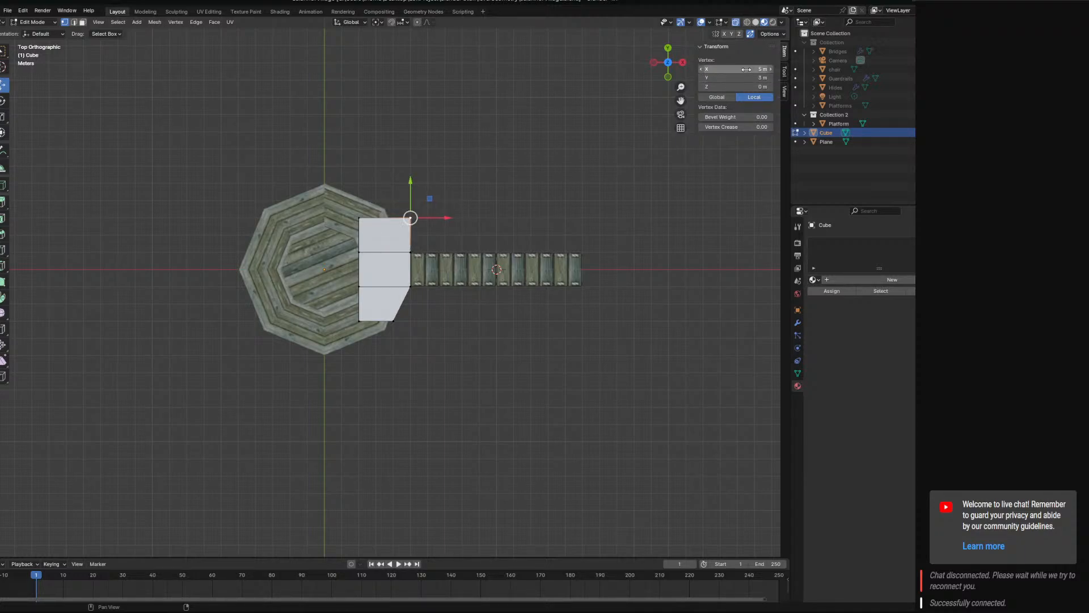
drag(455, 221, 425, 225)
Select the outer bridge-side corner at Y -3 m and move it about 1 m closer to the platform along X.
middle_drag(447, 326, 409, 337)
click(400, 348)
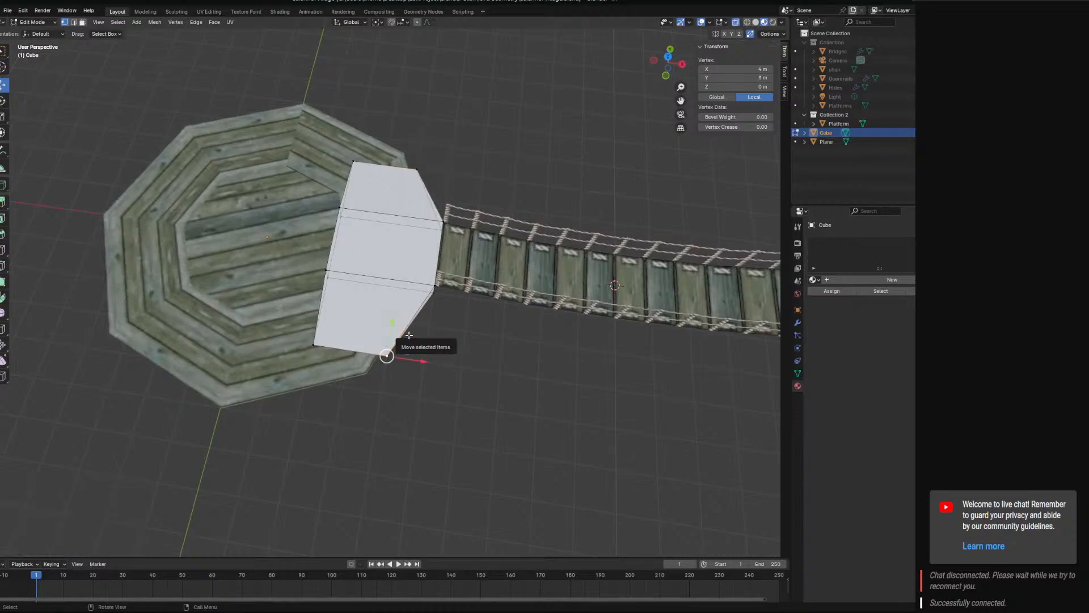
key(KP_7)
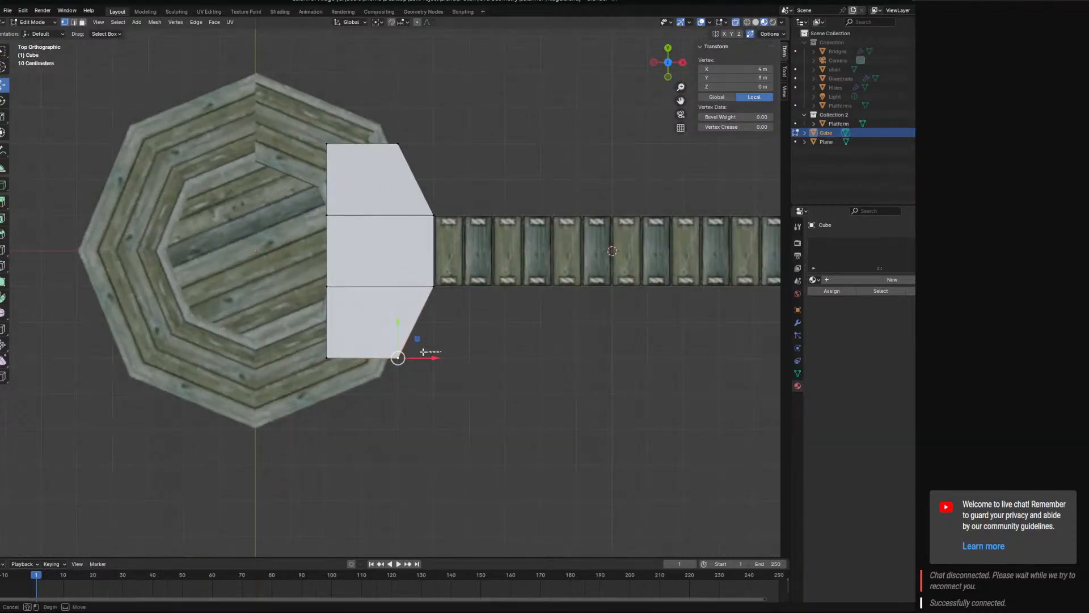
scroll(440, 355, down, 3)
ctrl+drag(433, 329, 419, 328)
Pull the matching outer corner at Y 3 m in by about 1 m and move both ramps' inner end corners -1 m along X.
click(396, 201)
ctrl+drag(432, 205, 346, 180)
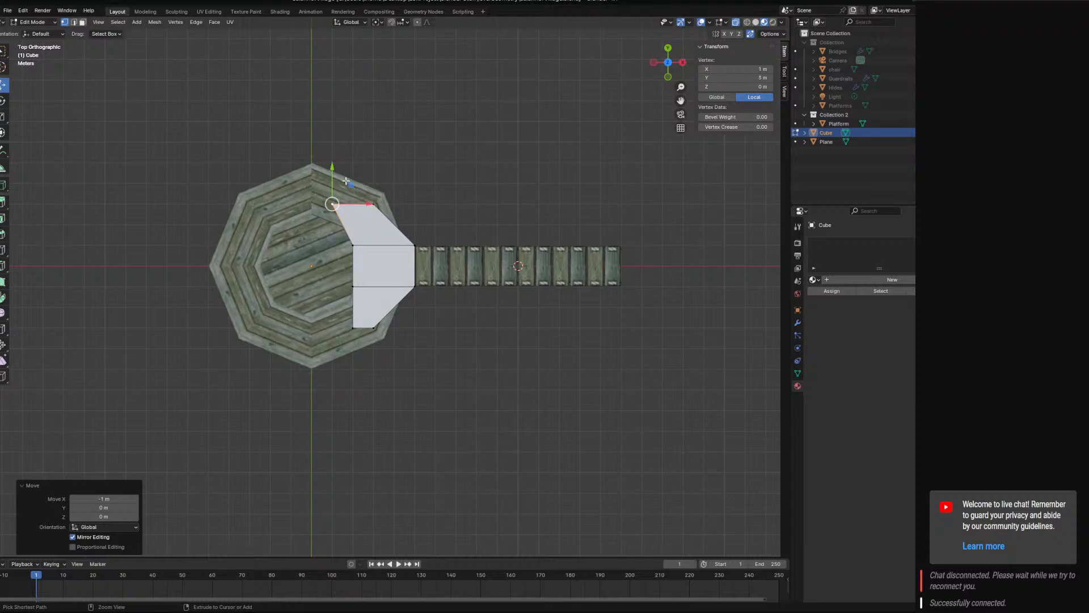
click(353, 327)
ctrl+drag(388, 328, 366, 328)
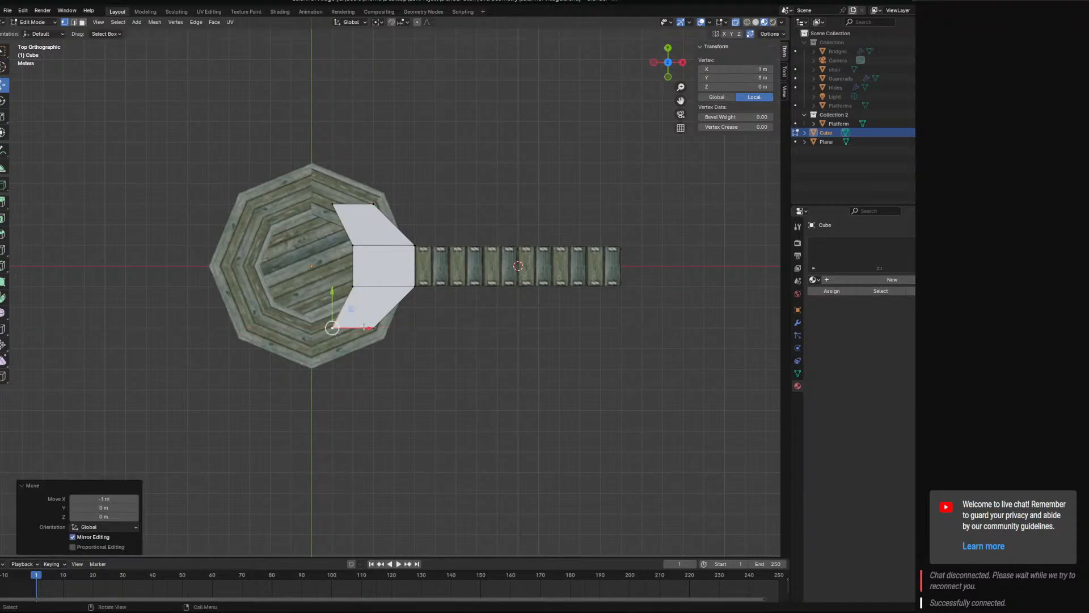
scroll(363, 329, up, 6)
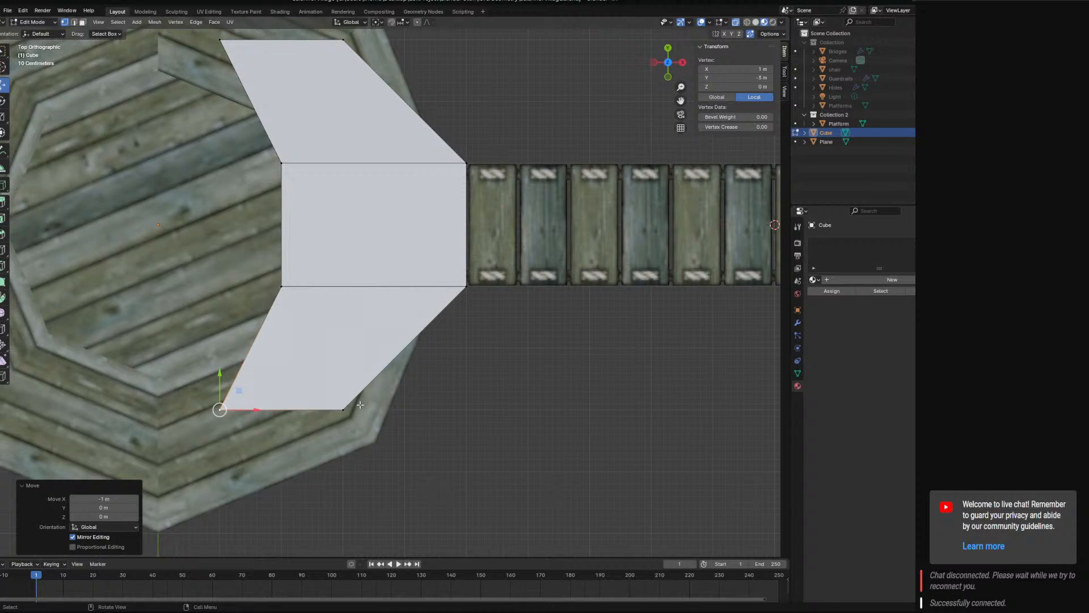
scroll(360, 405, down, 5)
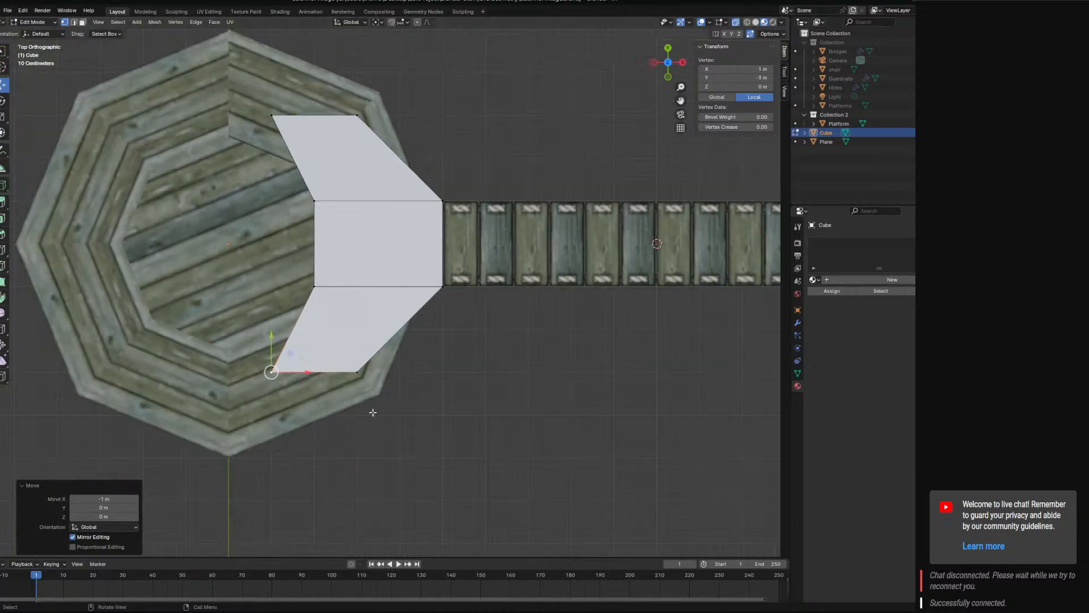
Return to Object Mode, compare the block with the platform's outline, and delete the Cube block.
click(32, 21)
click(31, 44)
click(154, 140)
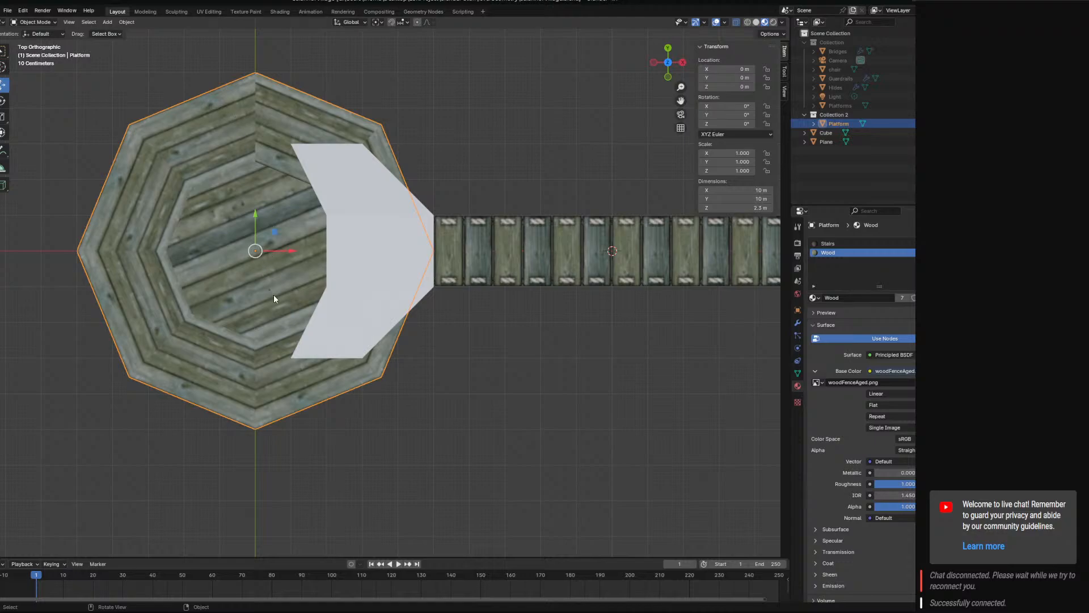
scroll(276, 301, down, 4)
scroll(275, 301, up, 6)
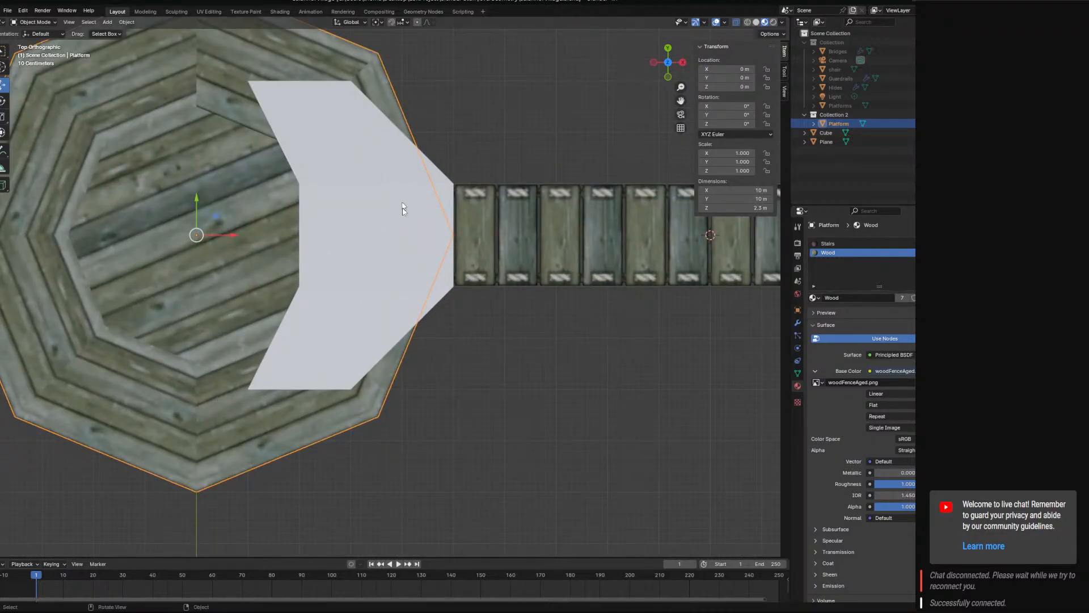
shift+middle_drag(452, 236, 415, 267)
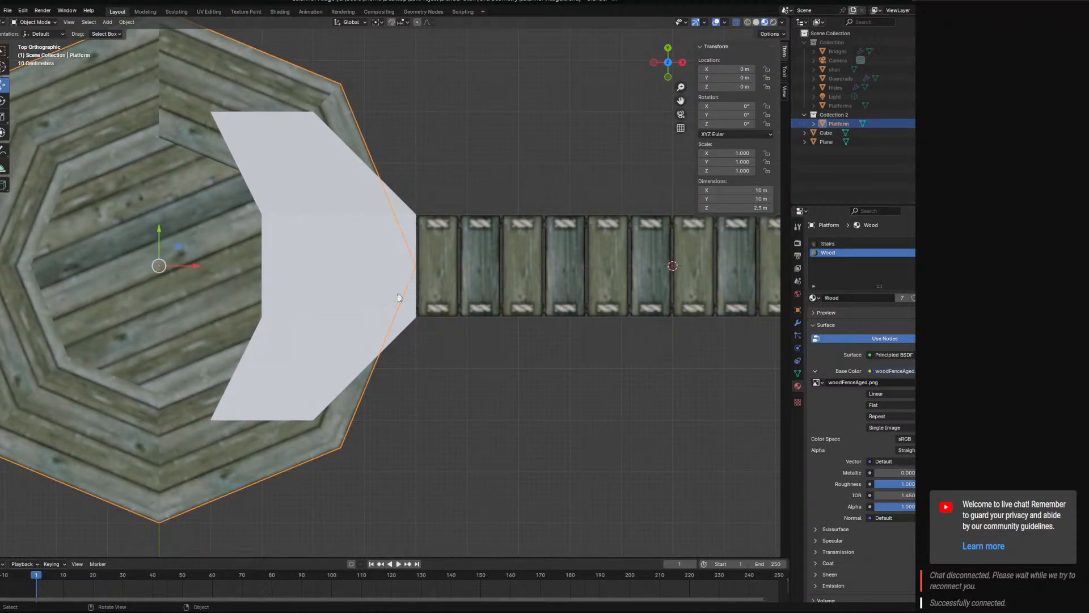
shift+middle_drag(273, 315, 381, 316)
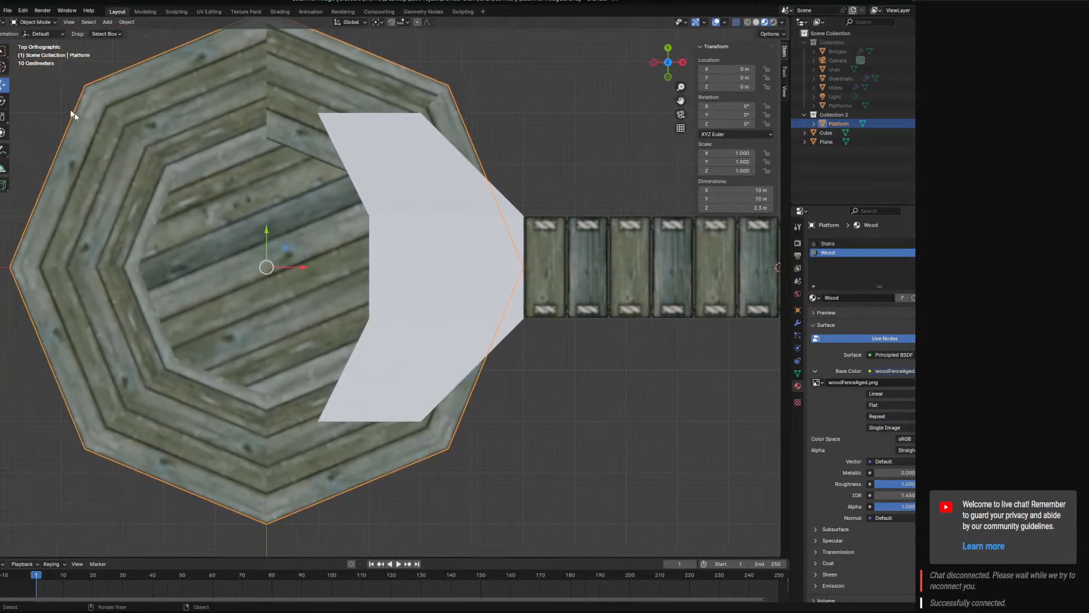
click(458, 294)
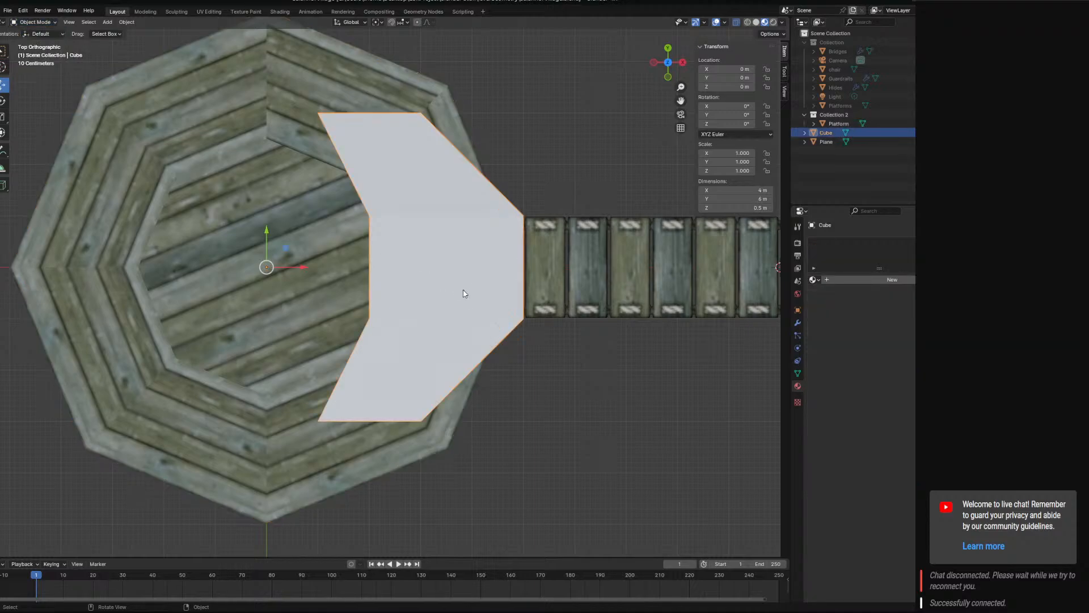
key(Delete)
Select the Platform object and enter Edit Mode on it.
click(136, 110)
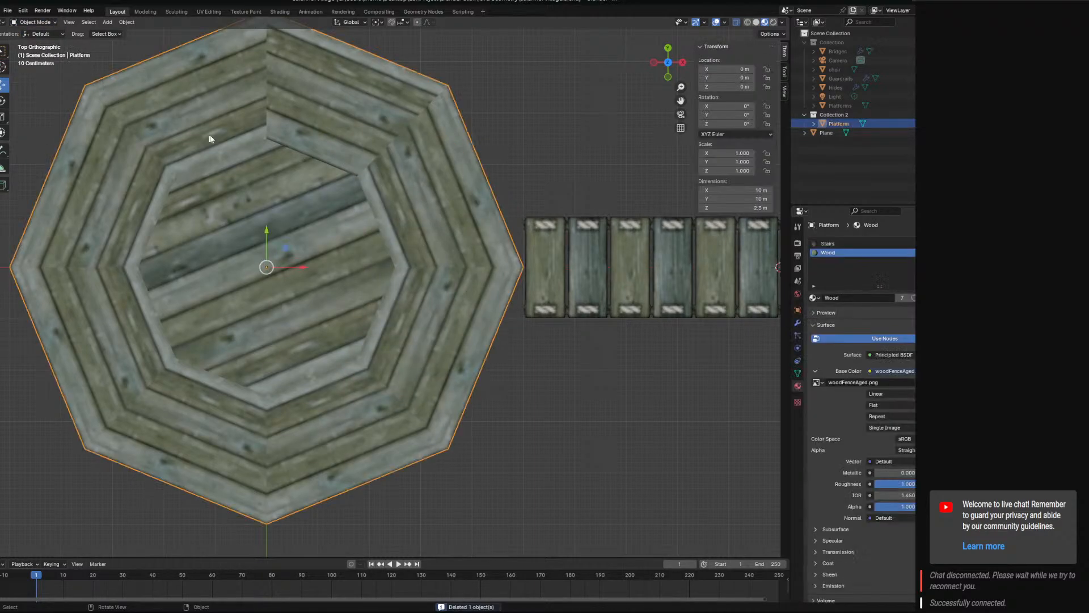
click(34, 22)
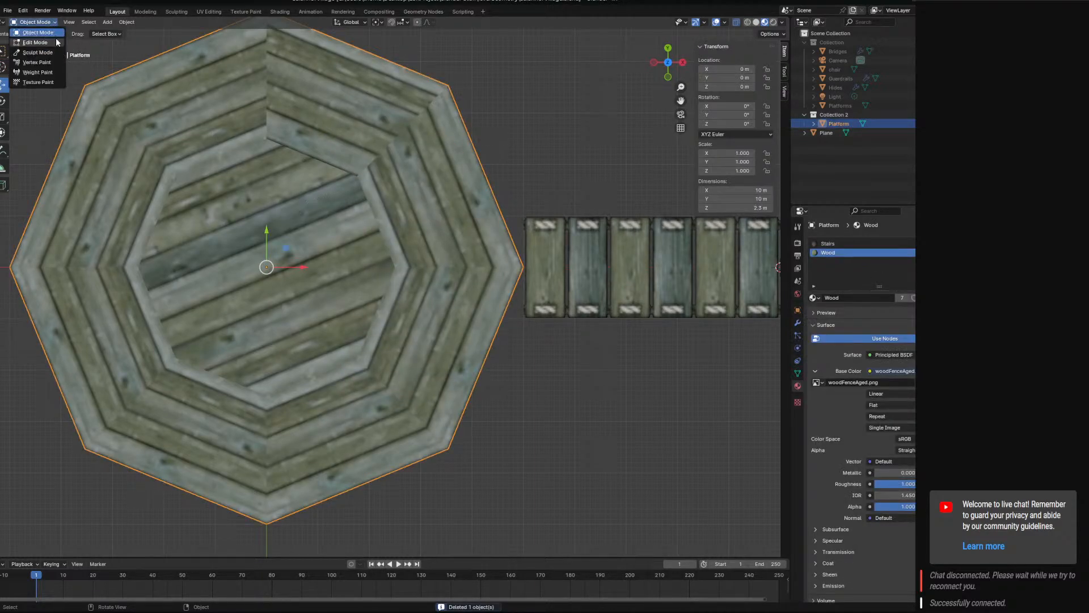
click(31, 41)
key(a)
key(r)
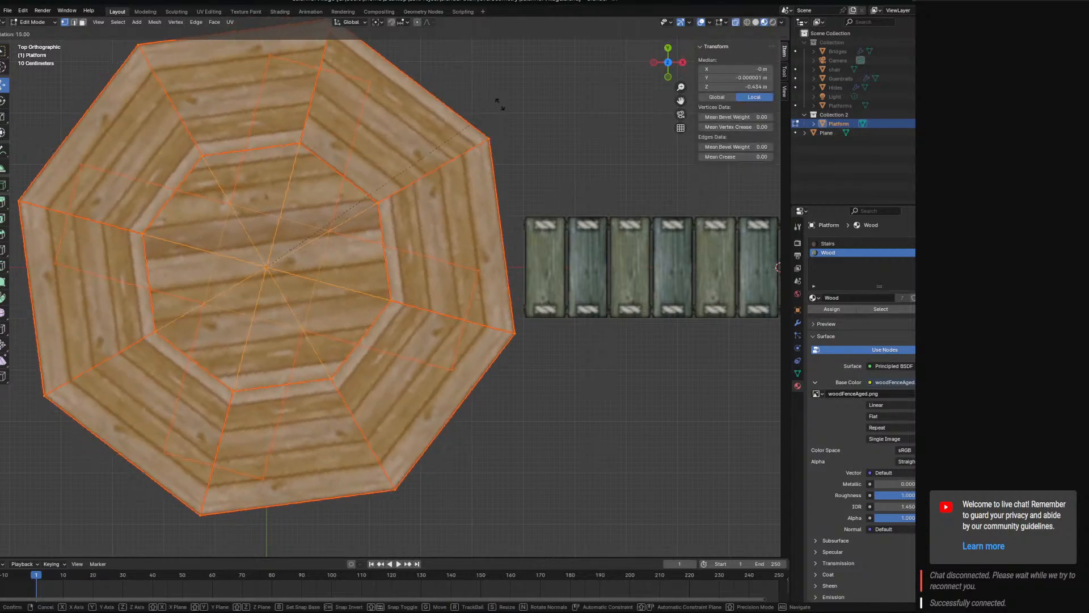
key(Escape)
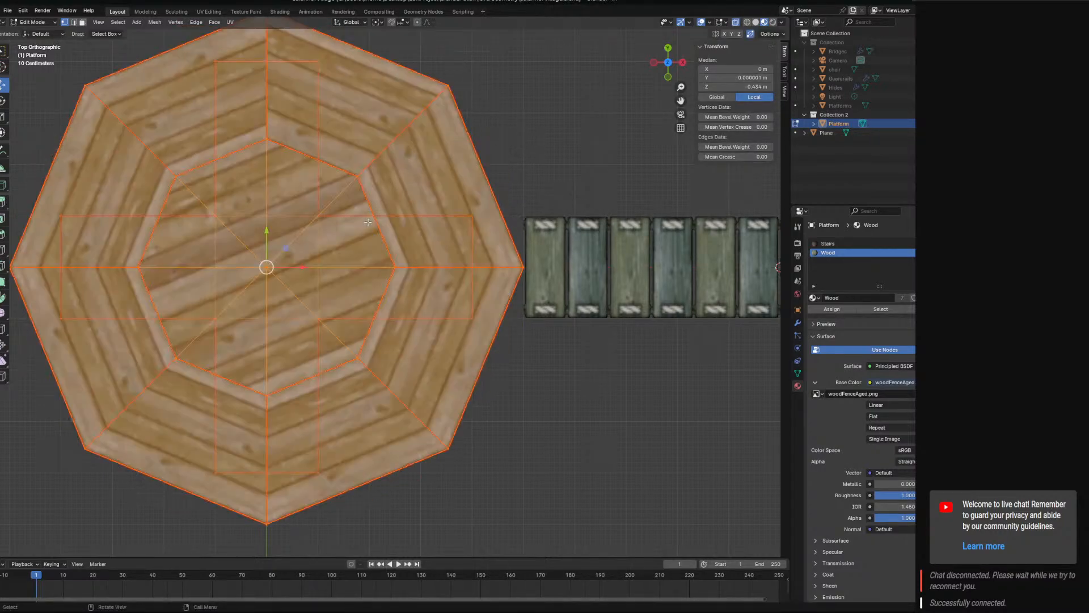
key(alt+a)
Select only the platform's octagonal deck, without the support beams, and rotate it 23° about Z in top view.
click(447, 86)
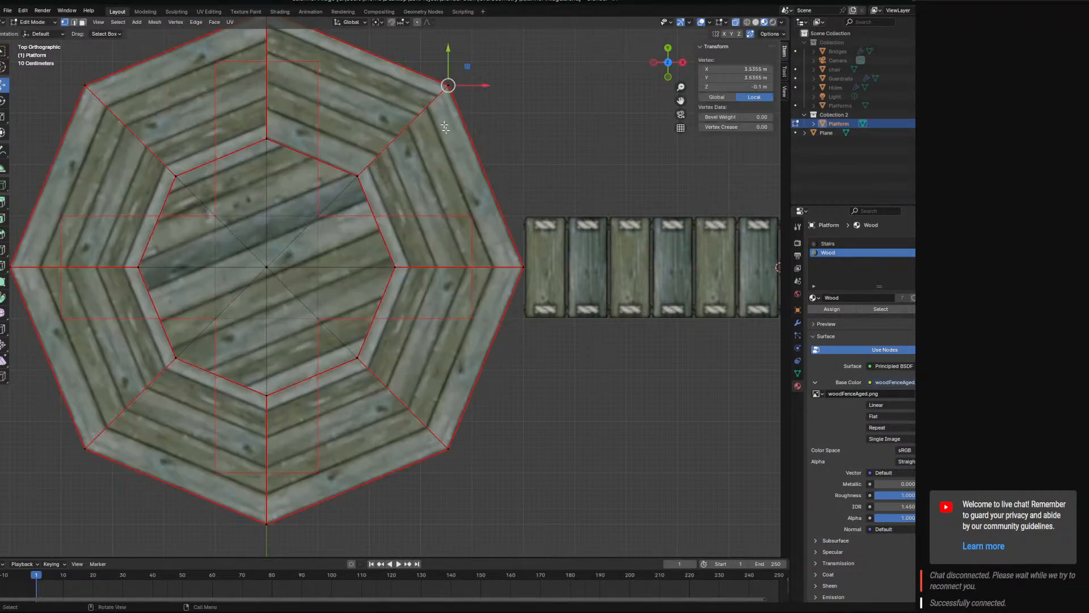
middle_drag(446, 127, 301, 314)
shift+click(288, 313)
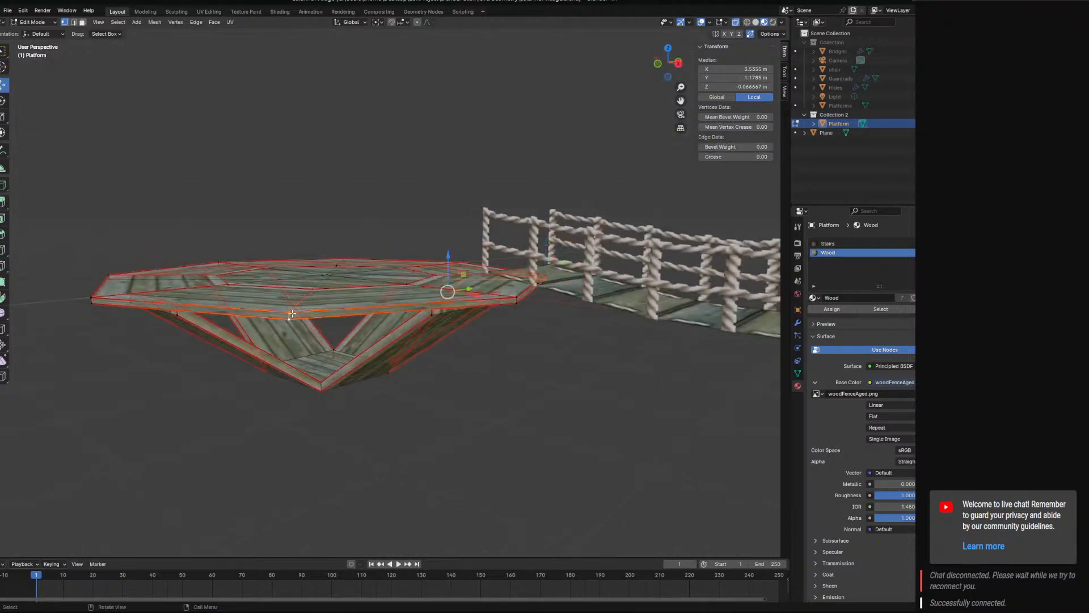
key(ctrl+KP_Add)
key(ctrl+KP_Add)
key(KP_7)
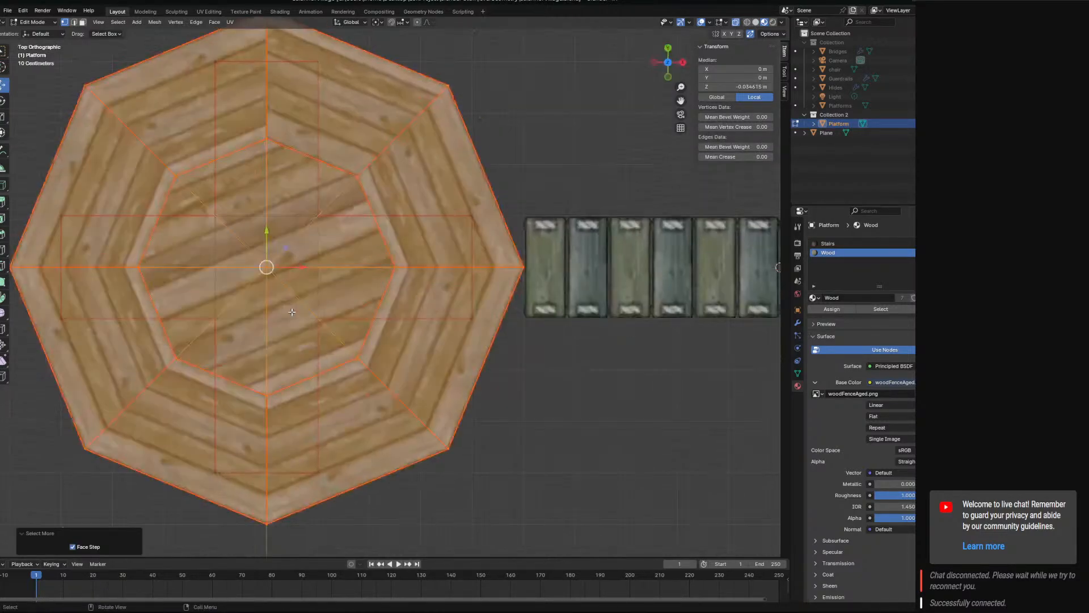
key(r)
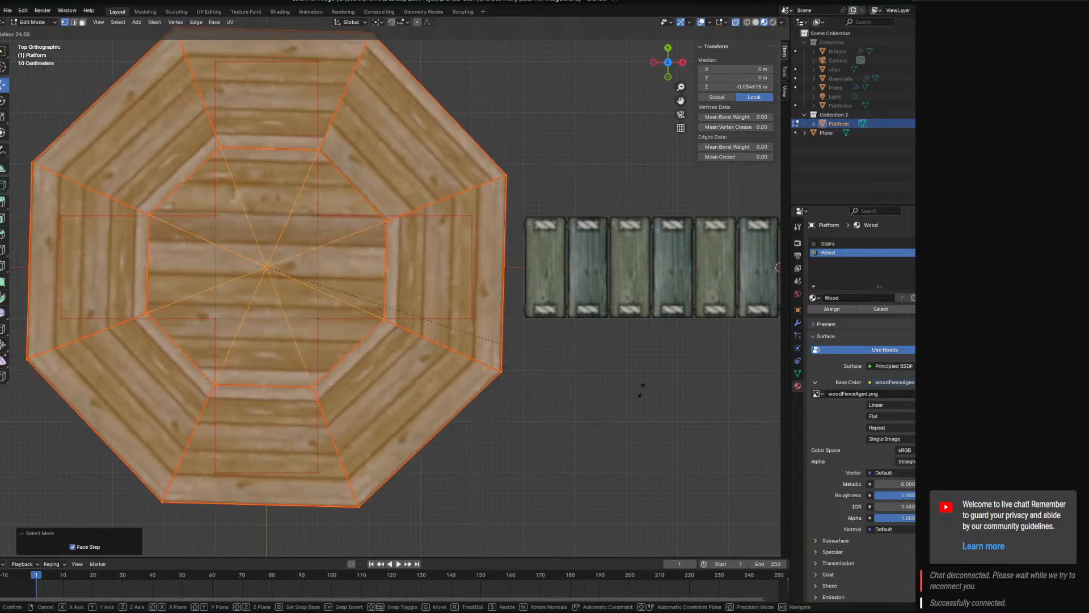
click(659, 307)
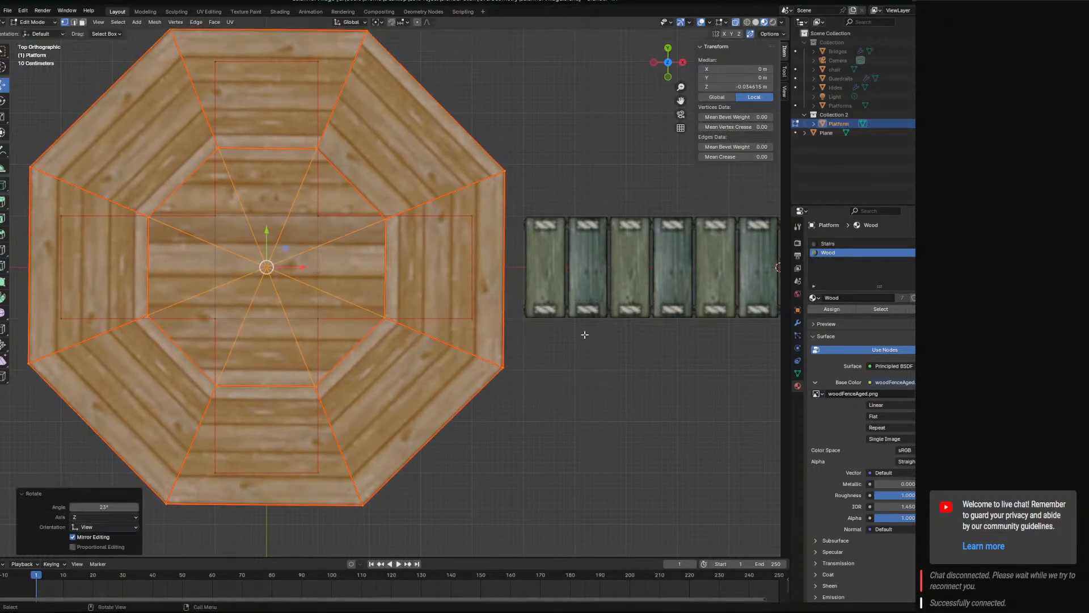
Select the corner vertices of the deck's bridge-facing side and move them 0.4 m along X to meet the bridge.
middle_drag(557, 392, 537, 285)
key(KP_5)
key(KP_7)
click(534, 162)
click(504, 170)
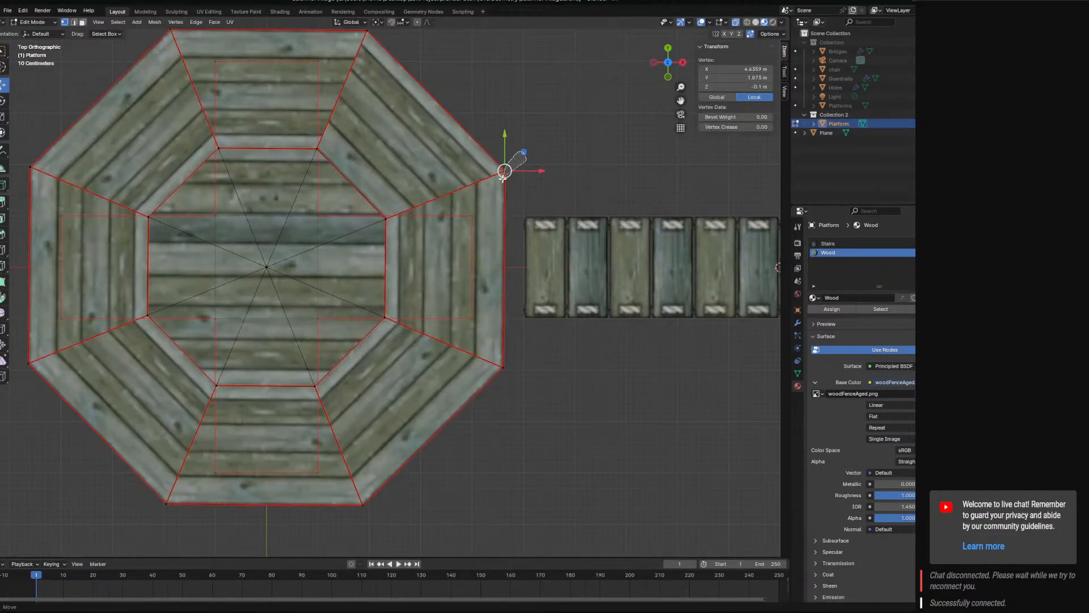
shift+click(493, 359)
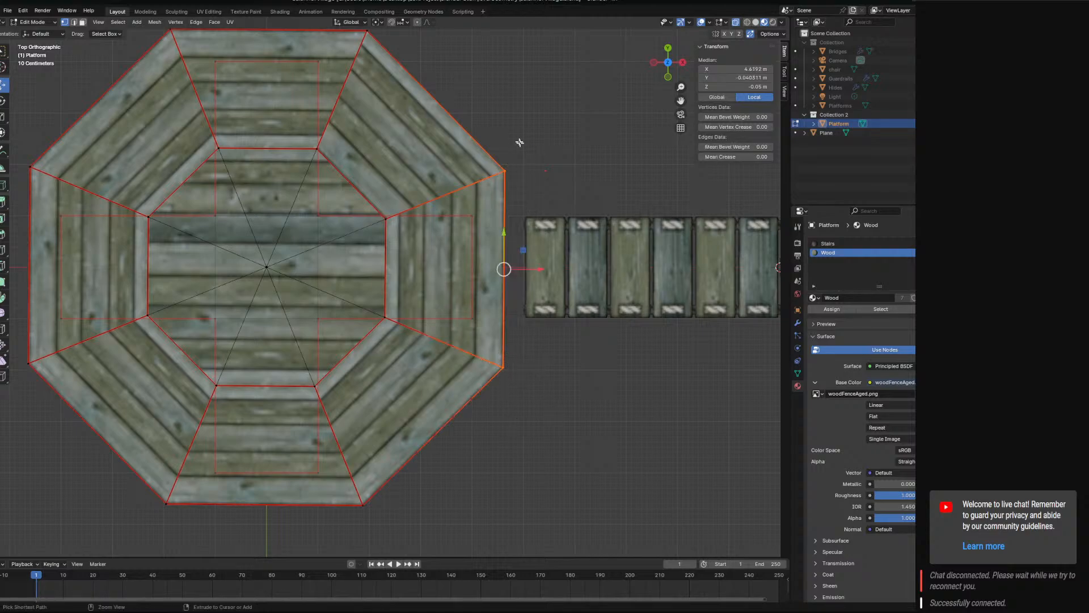
ctrl+drag(542, 271, 562, 270)
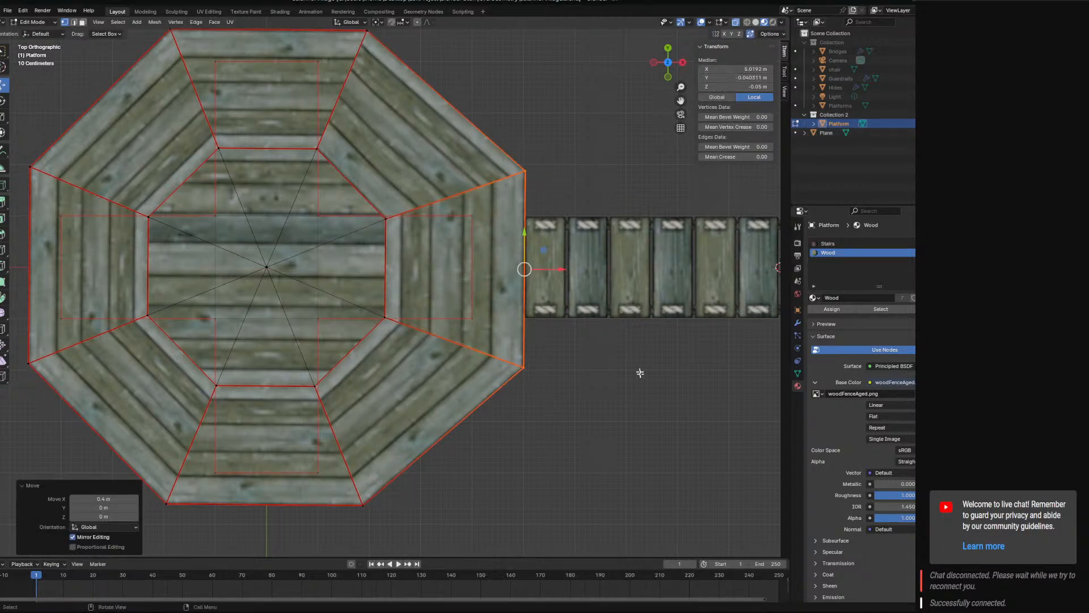
Set the median X position of the deck's bridge-facing side to exactly 5 m.
middle_drag(626, 382, 609, 255)
key(KP_7)
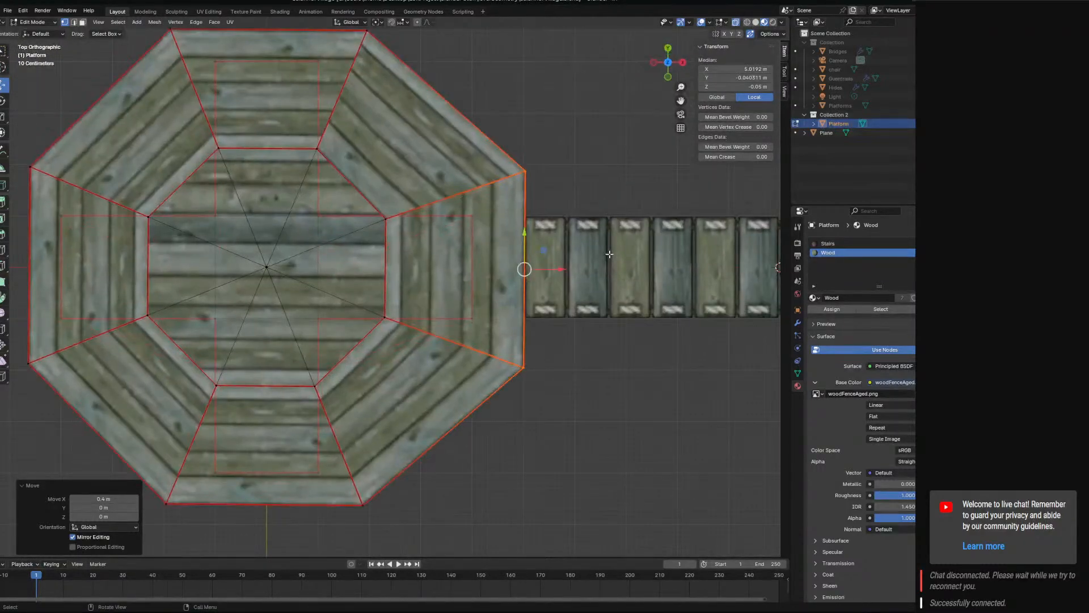
click(751, 68)
text(5)
key(Return)
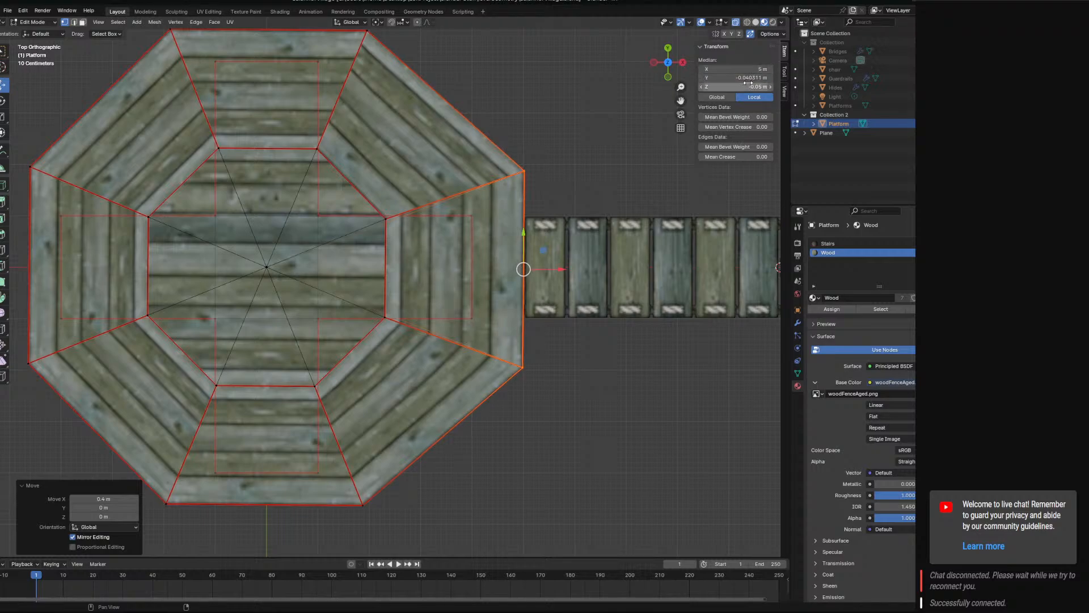
Set the median Y position of the deck's bridge-facing side to 0 m.
click(748, 80)
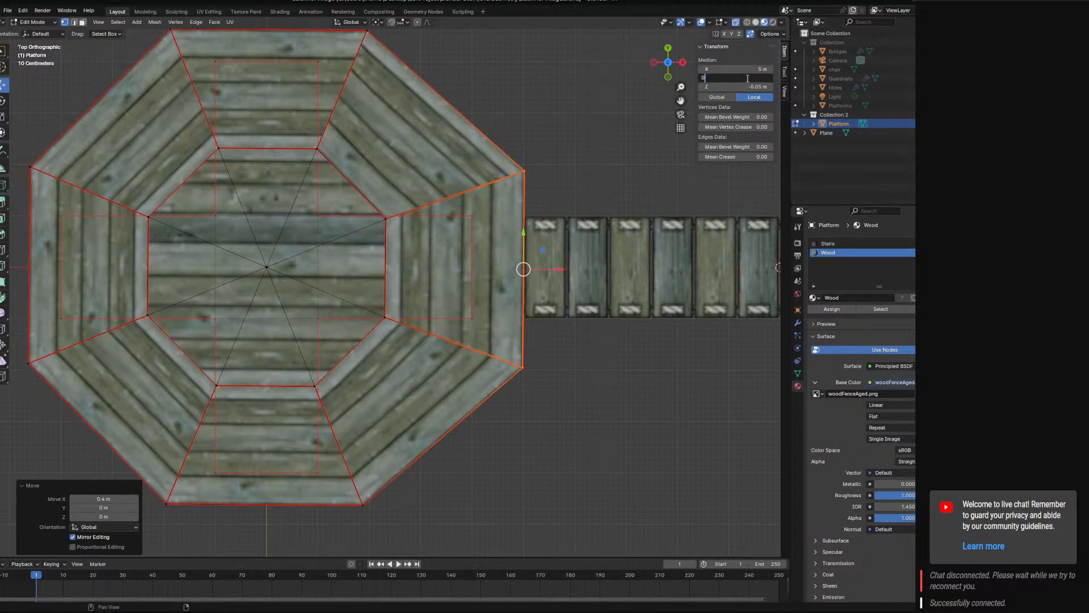
text(0)
key(Return)
shift+middle_drag(453, 129, 594, 298)
click(562, 191)
Undo the position edits on the deck's bridge-facing side and the deck's 23° rotation.
key(ctrl+z)
key(ctrl+z)
key(ctrl+z)
key(ctrl+z)
key(ctrl+z)
key(ctrl+z)
key(ctrl+z)
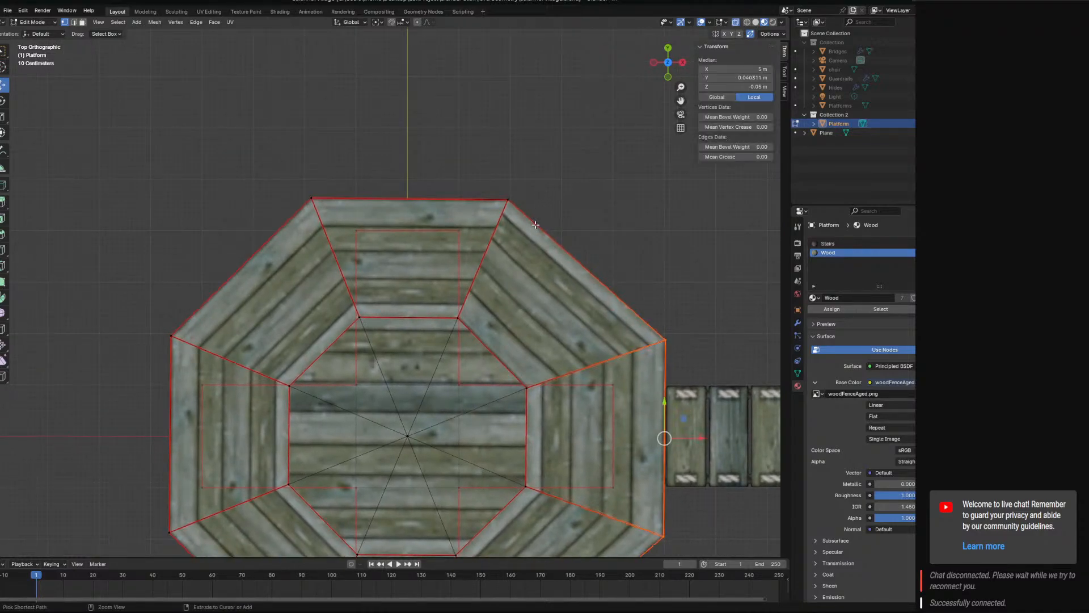
scroll(533, 228, down, 4)
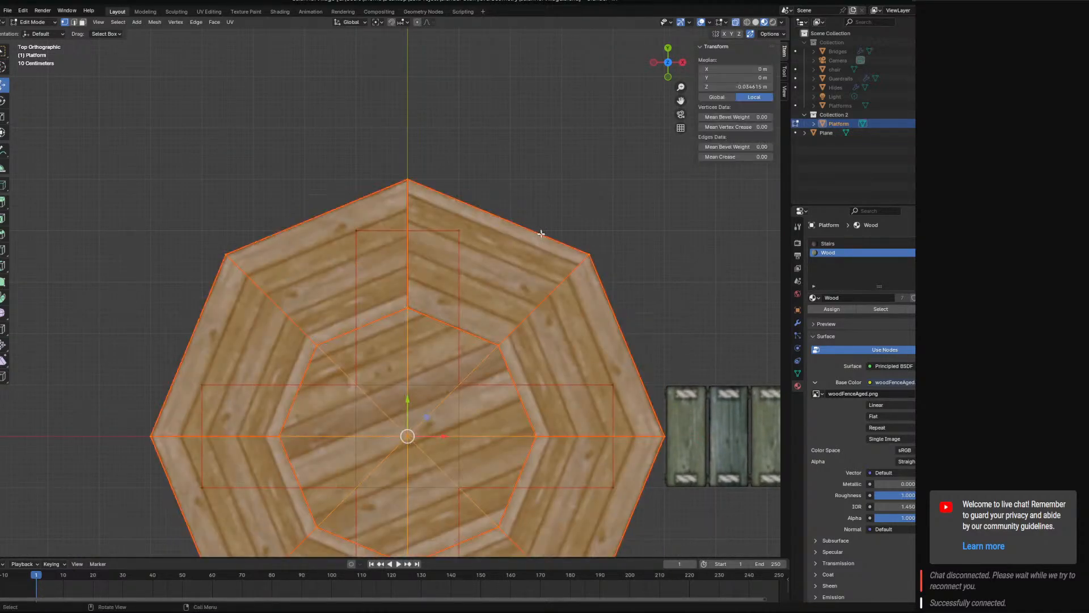
Rotate the selected octagonal deck 22.5° about Z in top view.
key(r)
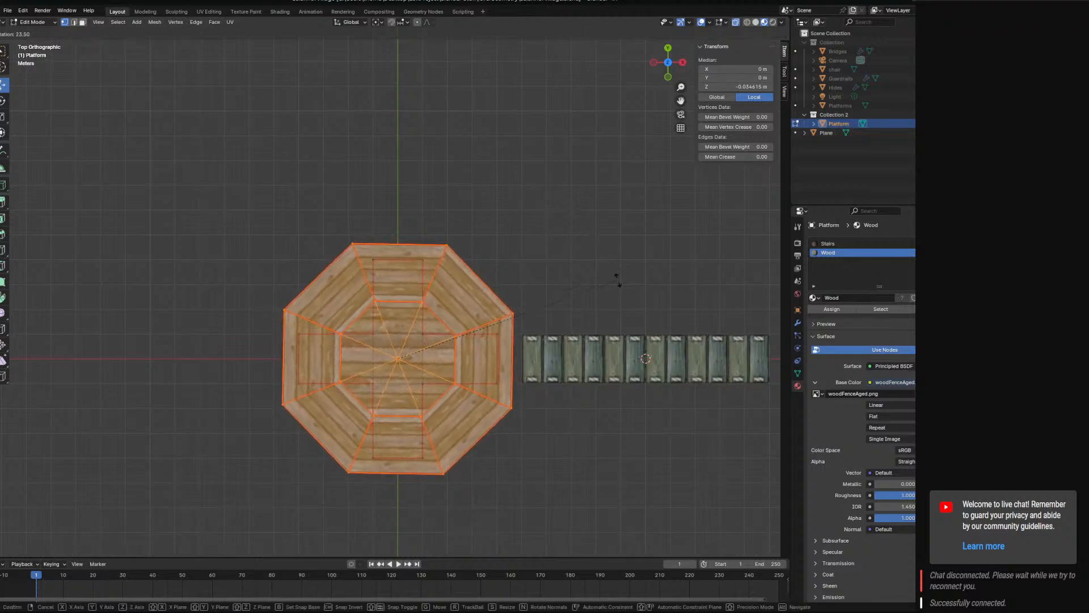
click(619, 276)
click(116, 507)
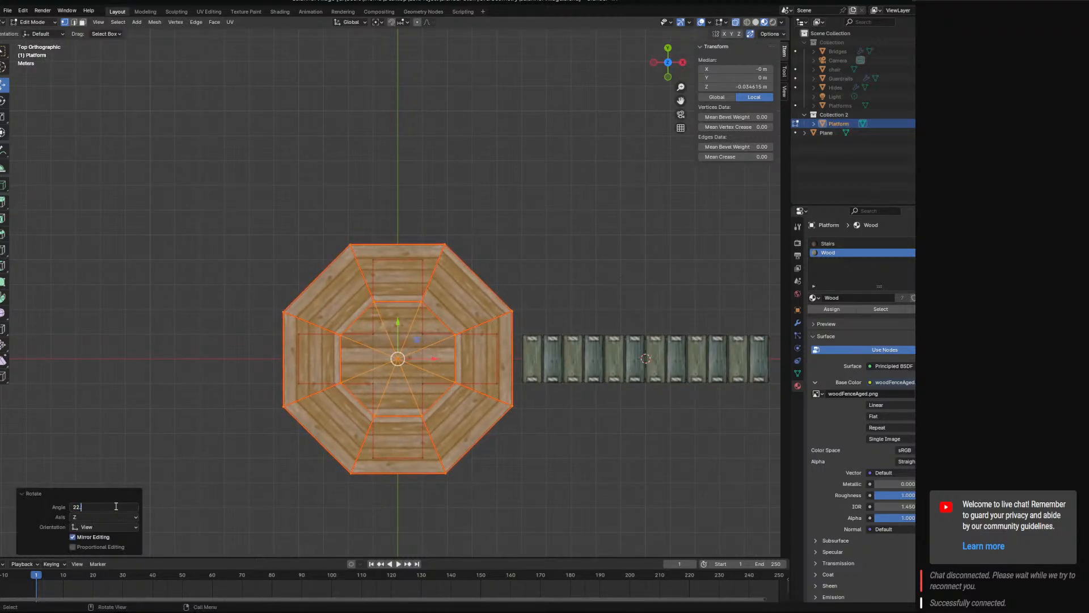
key(Return)
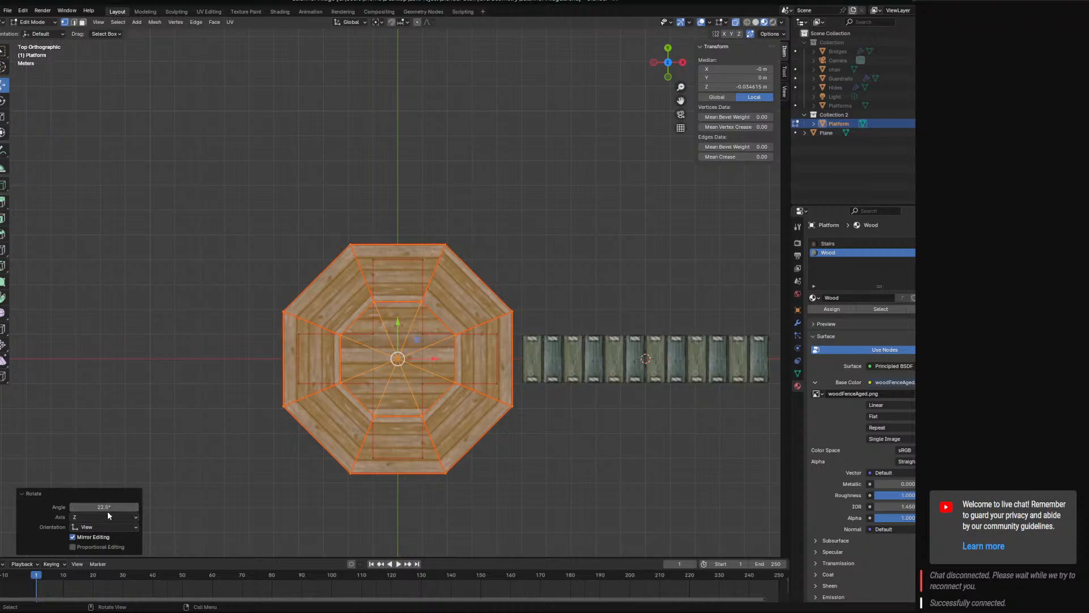
Examine how the rotated deck lines up with the bridge from above, below and the side.
scroll(435, 454, up, 5)
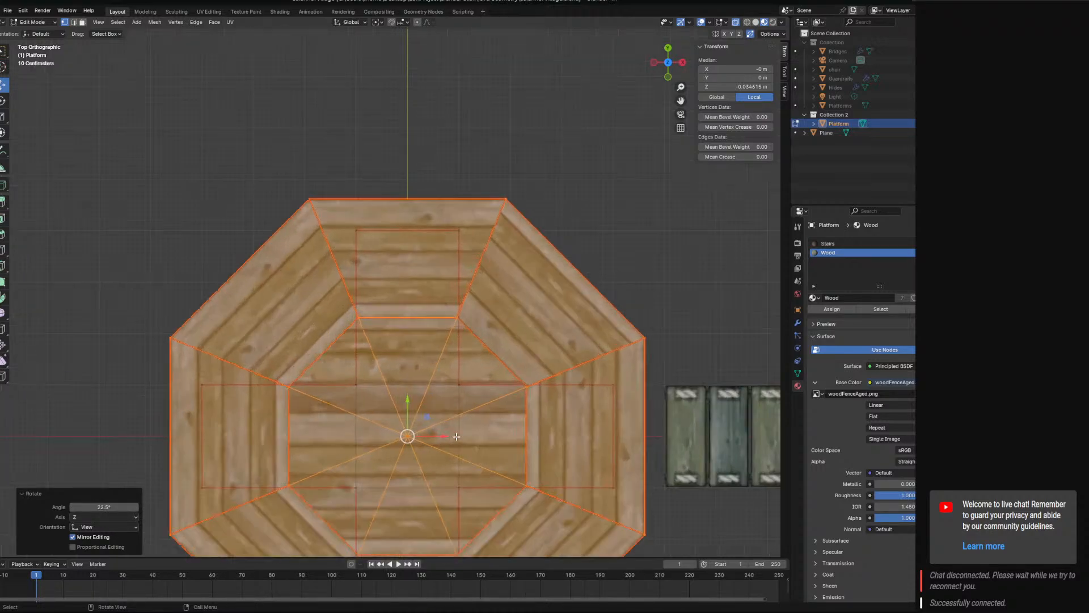
middle_drag(572, 451, 579, 396)
key(KP_4)
scroll(578, 396, down, 7)
middle_drag(522, 301, 540, 402)
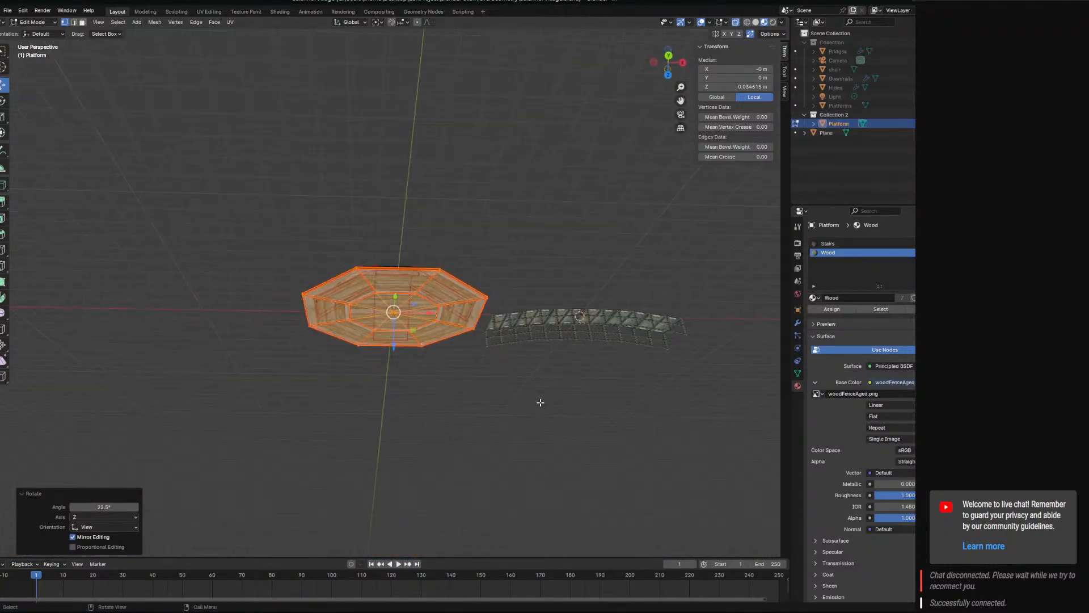
scroll(541, 403, up, 7)
middle_drag(554, 363, 559, 401)
shift+middle_drag(632, 401, 476, 202)
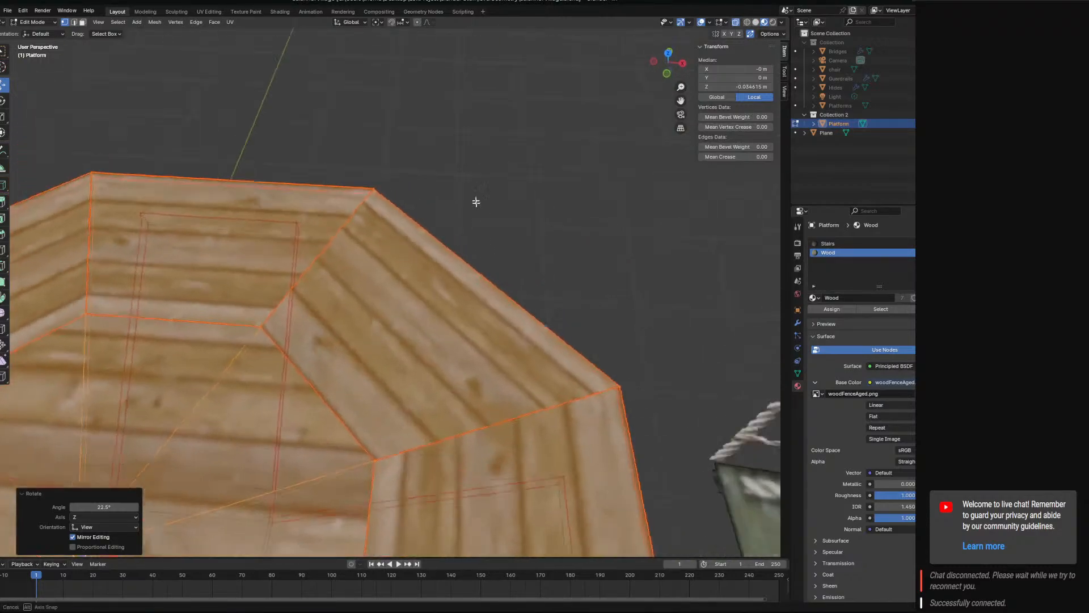
scroll(519, 309, down, 6)
Select the two corner vertices of the deck's bridge-facing side, move them towards the bridge and set their median X to 5 m.
key(KP_7)
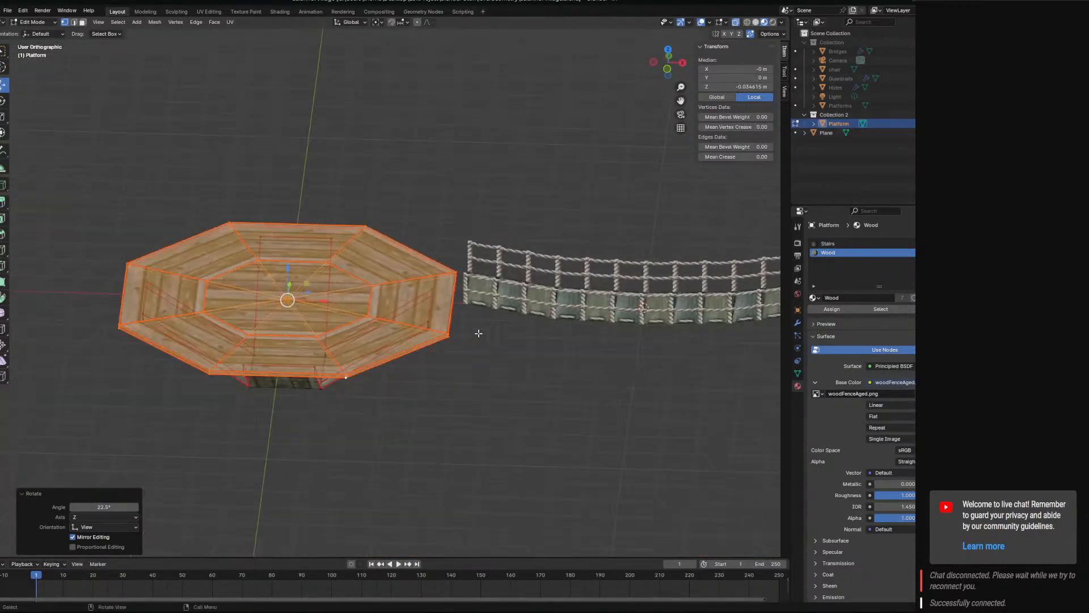
click(478, 333)
click(457, 311)
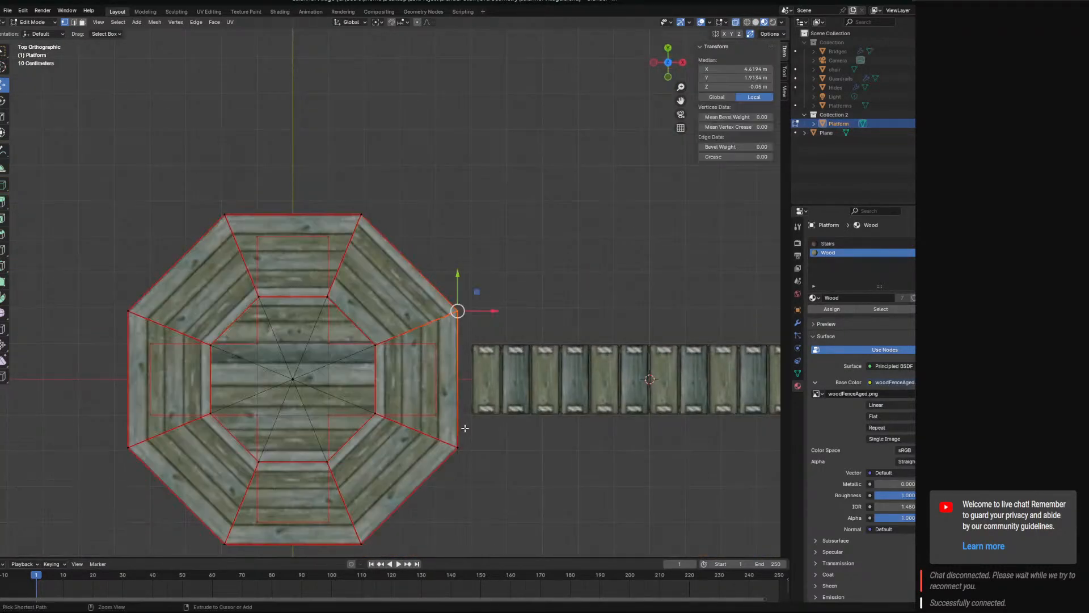
shift+click(457, 447)
drag(491, 380, 505, 380)
double_click(729, 68)
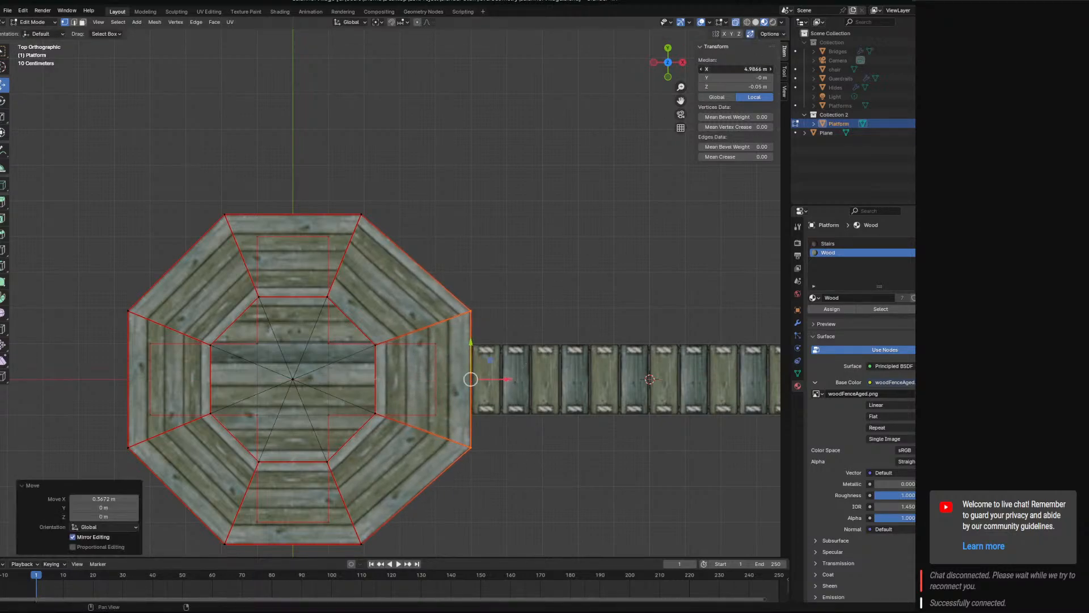
text(5)
key(Return)
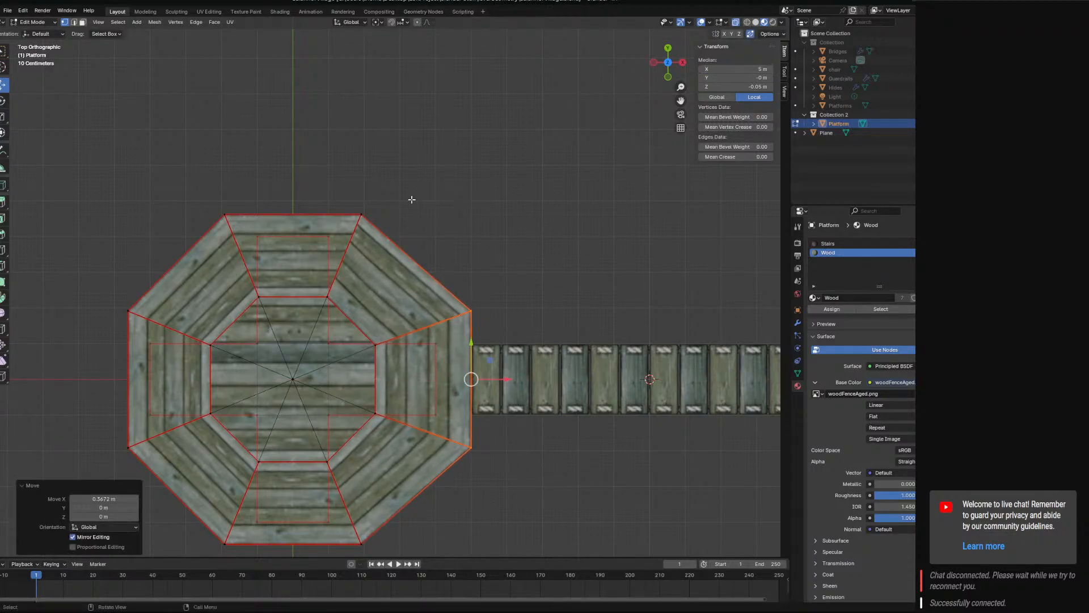
Select the corner vertices of the deck's +Y side, move them outward and set their median Y to 5 m.
mouse_move(448, 196)
ctrl+right_down()
mouse_move(250, 180)
mouse_move(266, 210)
mouse_move(362, 187)
mouse_move(204, 224)
mouse_move(327, 214)
ctrl+right_up()
drag(295, 176, 294, 164)
double_click(748, 77)
key(Return)
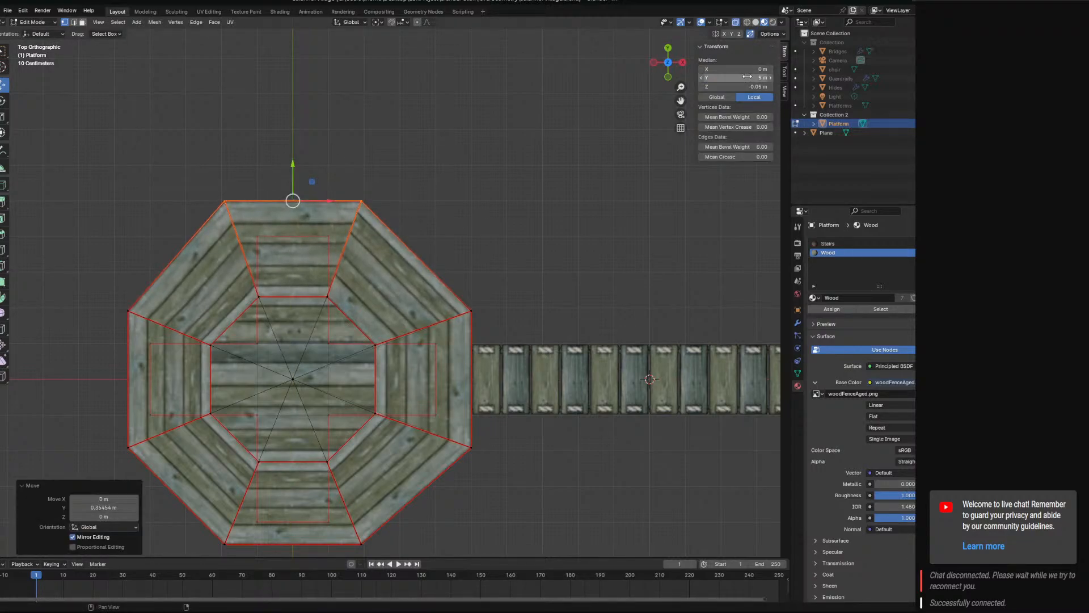
Select the corner vertices of the deck's side opposite the bridge, move them outward and set their median X to -5 m.
shift+middle_drag(292, 321, 422, 308)
click(279, 295)
mouse_move(280, 295)
ctrl+right_down()
mouse_move(284, 279)
mouse_move(244, 398)
mouse_move(264, 417)
mouse_move(261, 470)
ctrl+right_up()
drag(292, 363, 279, 363)
double_click(744, 69)
text(-)
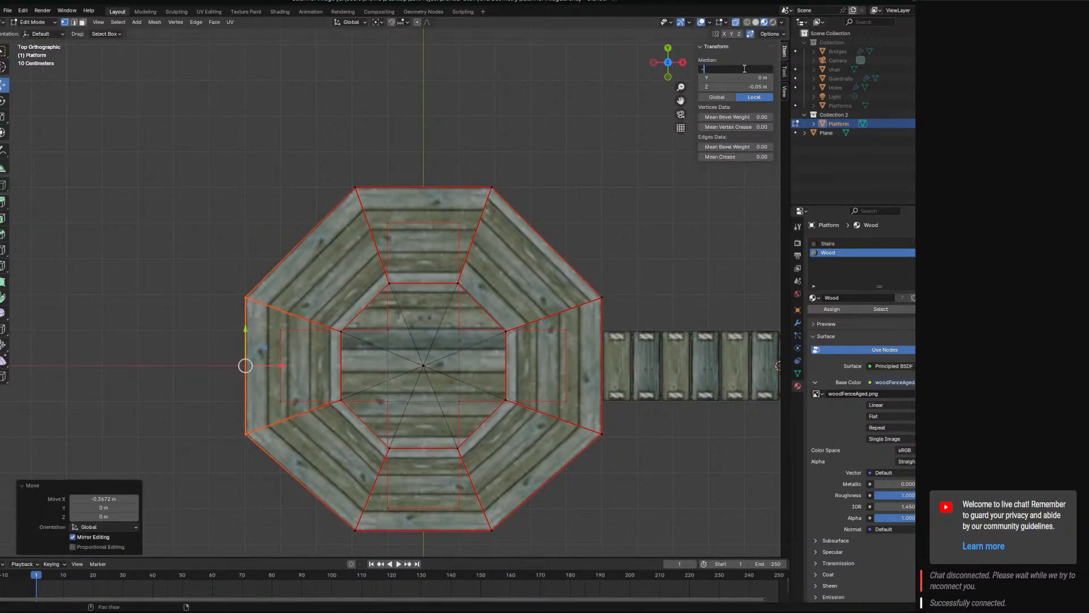
text(5)
key(Return)
Select the corner vertices of the deck's -Y side and set their median Y to -5 m.
shift+middle_drag(477, 510, 493, 417)
click(502, 468)
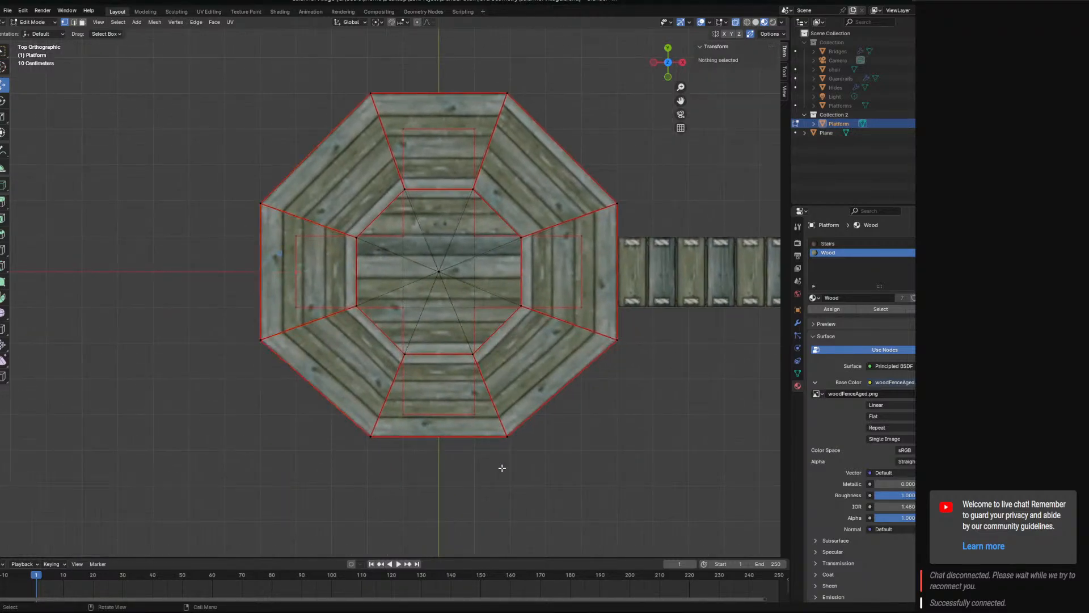
mouse_move(512, 473)
ctrl+right_down()
mouse_move(539, 418)
mouse_move(329, 471)
ctrl+right_up()
click(505, 459)
mouse_move(559, 473)
ctrl+right_down()
mouse_move(531, 437)
mouse_move(511, 464)
mouse_move(545, 471)
ctrl+right_up()
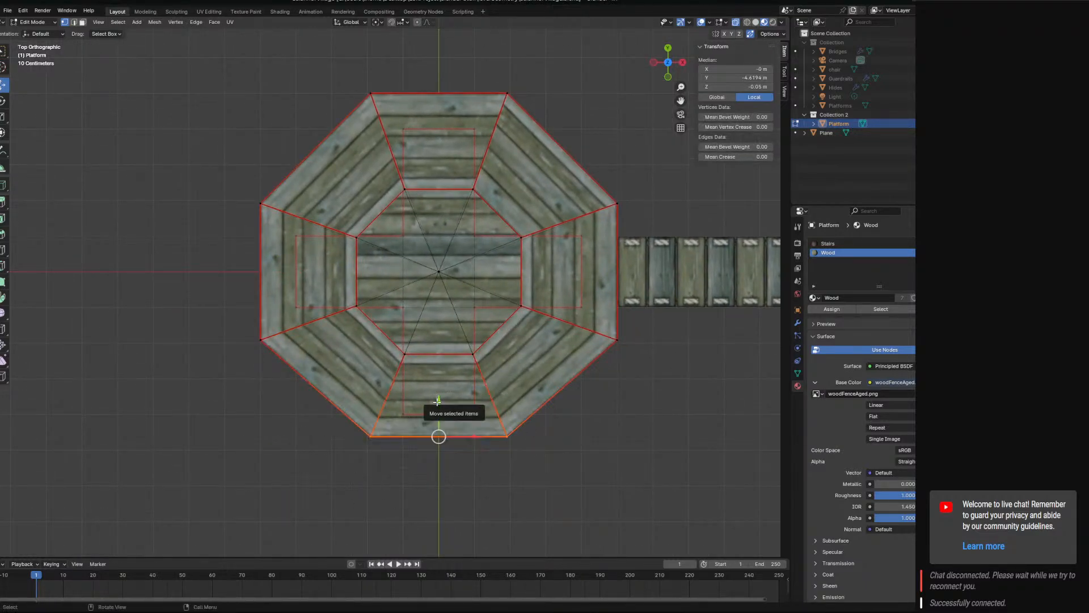
click(739, 76)
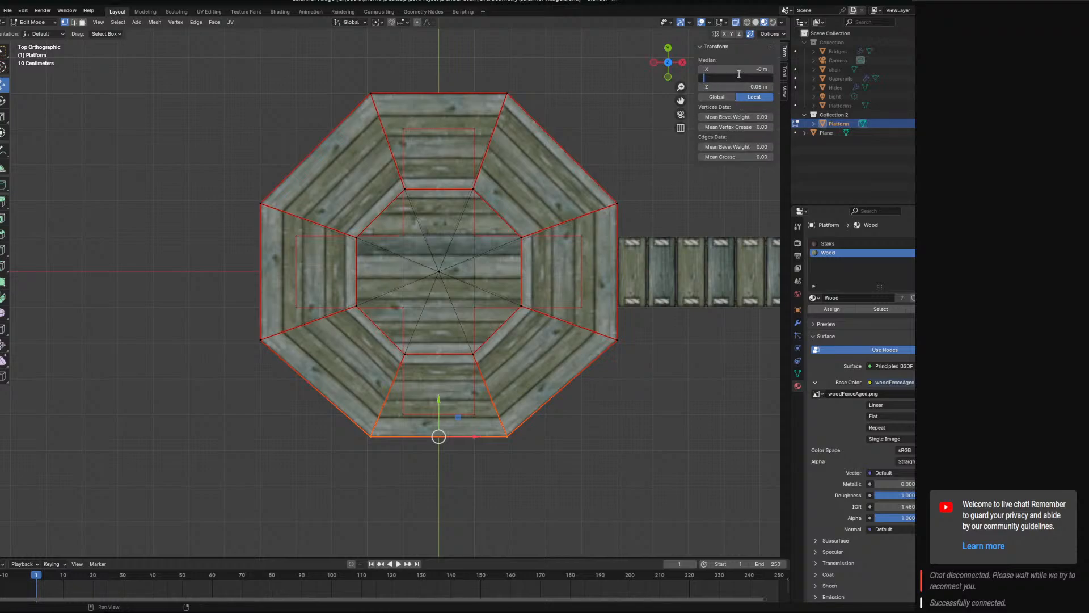
text(-5)
key(Return)
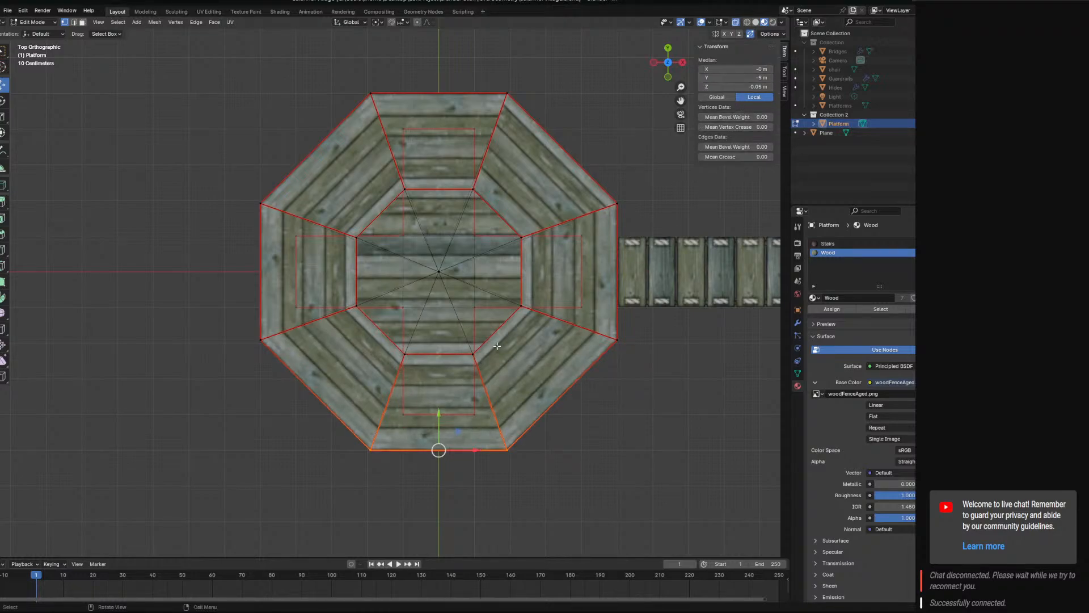
Return the platform to Object Mode, save the file and view the platform with the bridge in perspective.
middle_drag(515, 359, 467, 267)
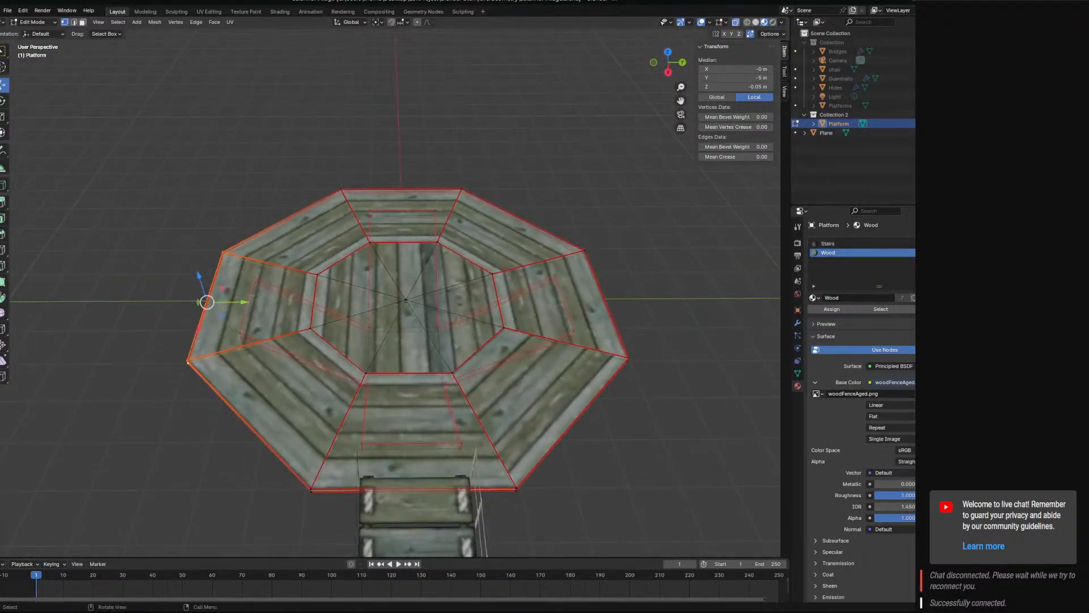
click(32, 22)
click(36, 32)
middle_drag(514, 381, 363, 225)
key(ctrl+s)
key(KP_7)
key(KP_4)
scroll(407, 350, down, 4)
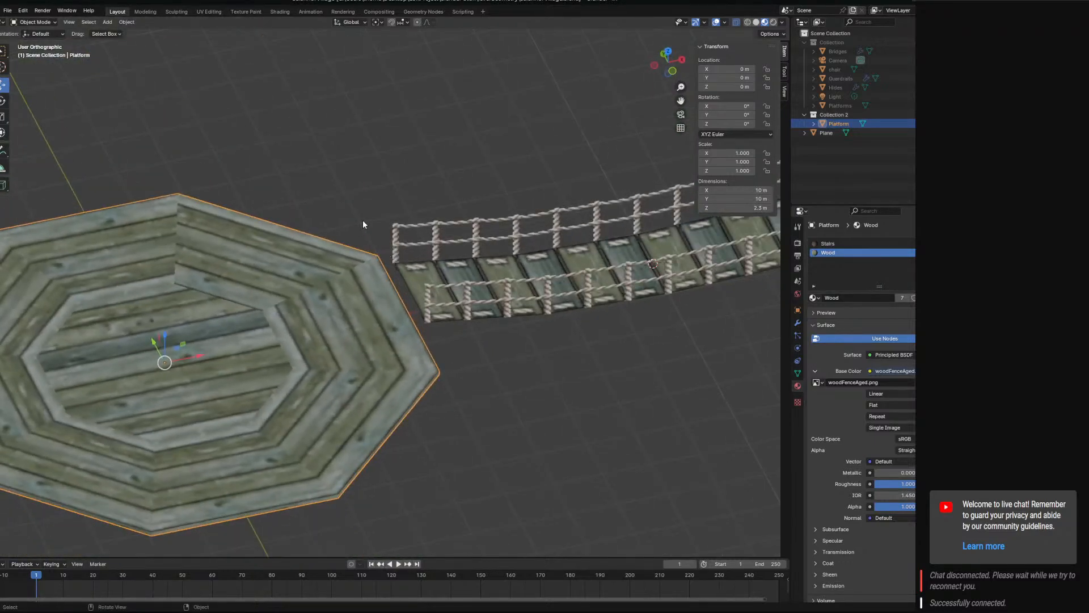
key(KP_5)
Place the 3D cursor at the middle of the platform's bridge-facing edge, X 5 m, Y 0 m, and shift it inward to X 4 m.
click(108, 22)
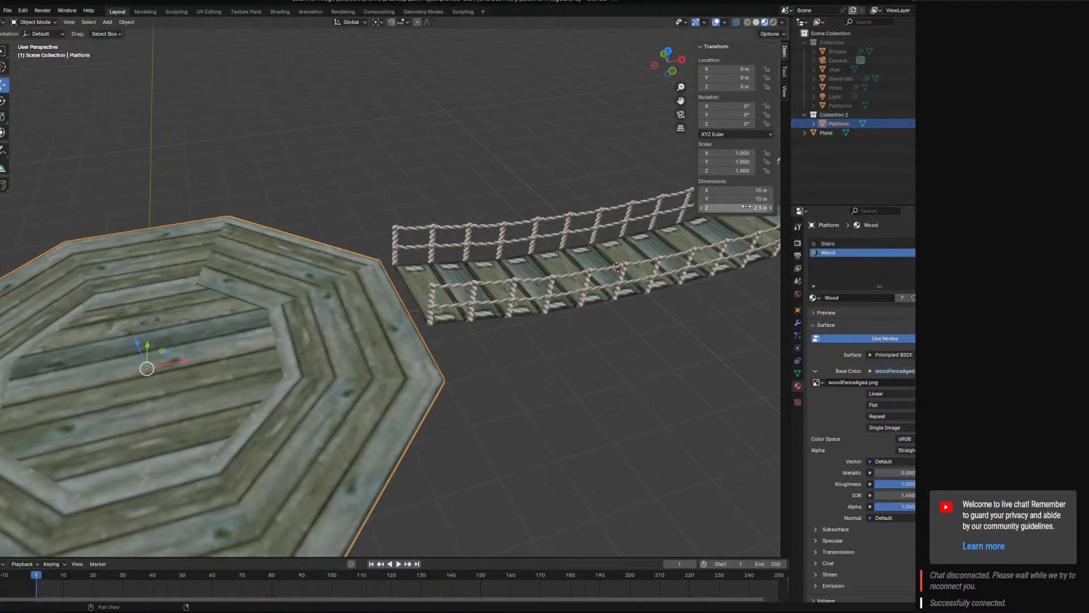
click(785, 91)
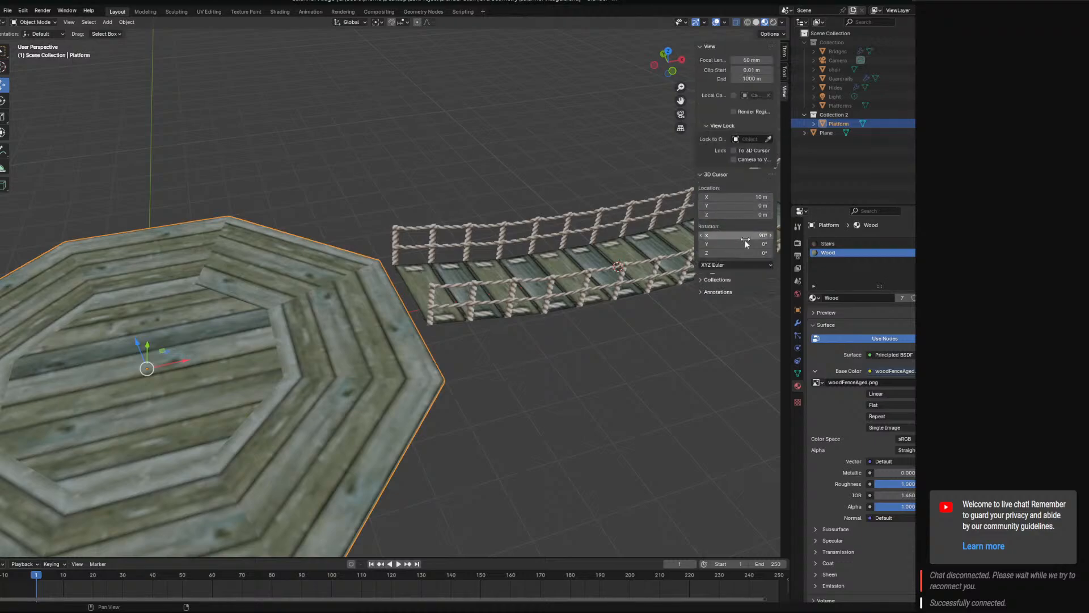
click(731, 206)
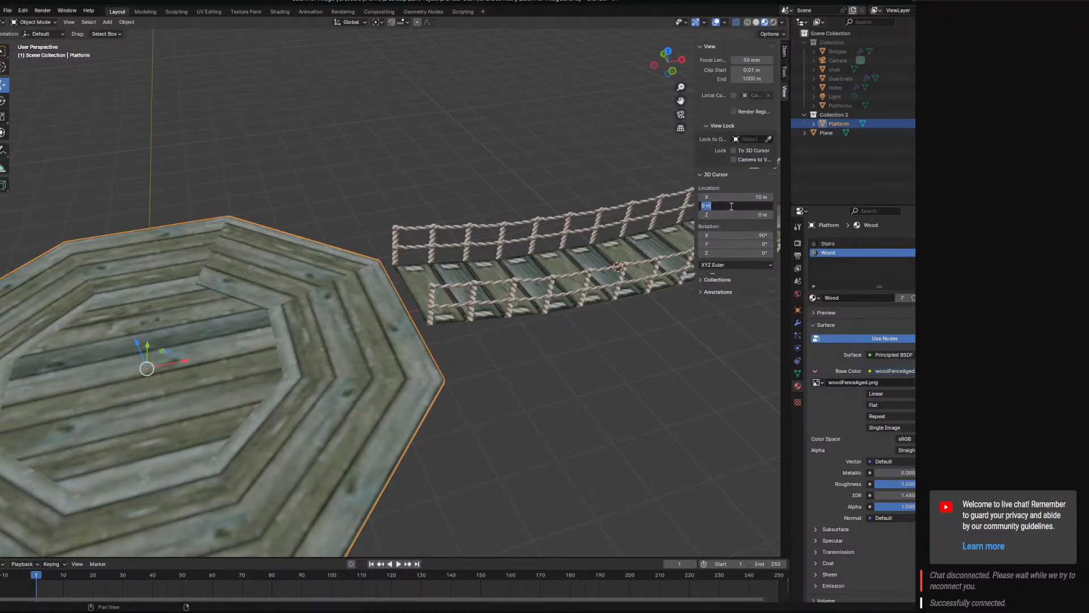
text(5)
key(Return)
click(731, 197)
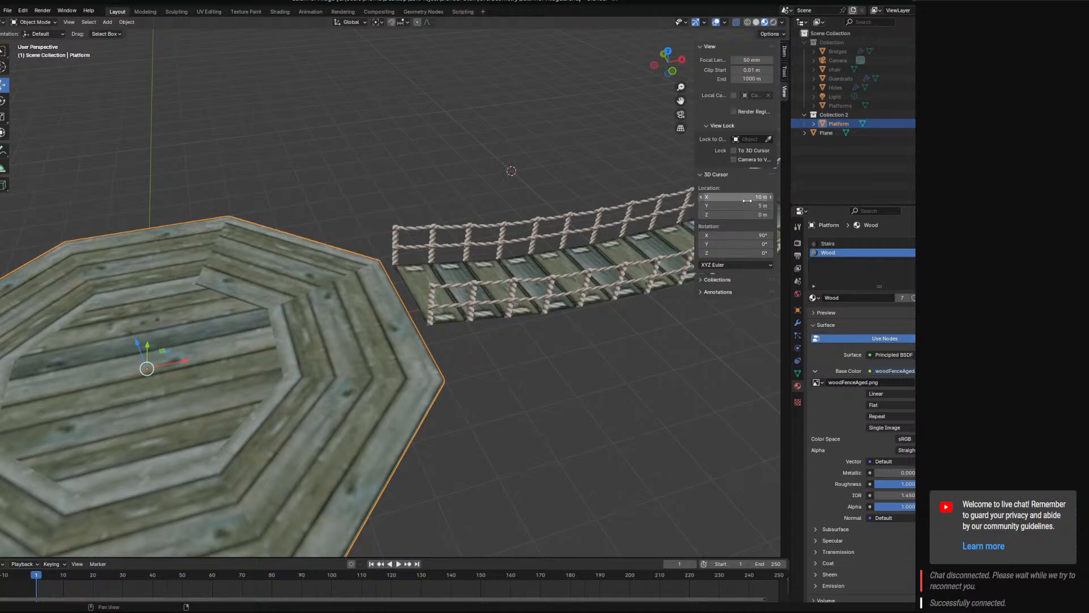
text(5)
key(Return)
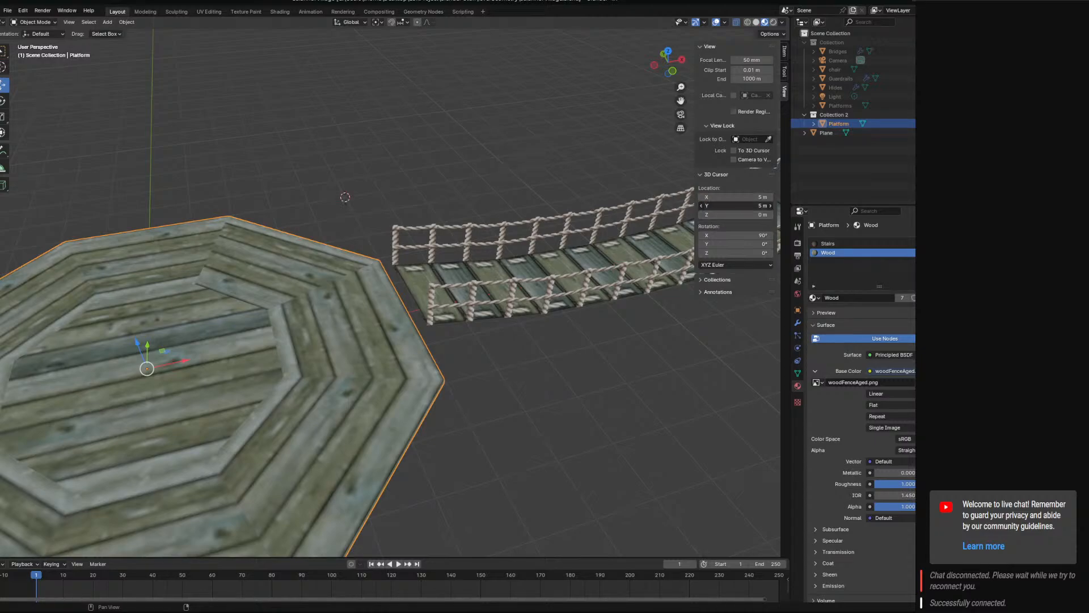
text(0)
key(Return)
middle_drag(523, 353, 498, 410)
click(742, 197)
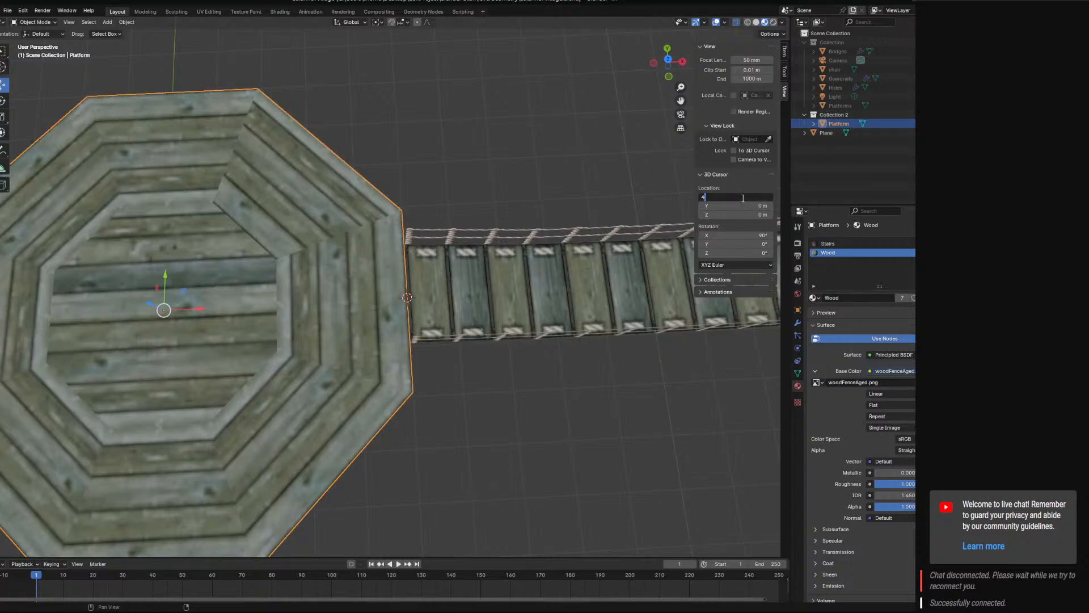
text(4)
key(Return)
Add a 2 m cube at the 3D cursor and enter Edit Mode on it.
click(107, 22)
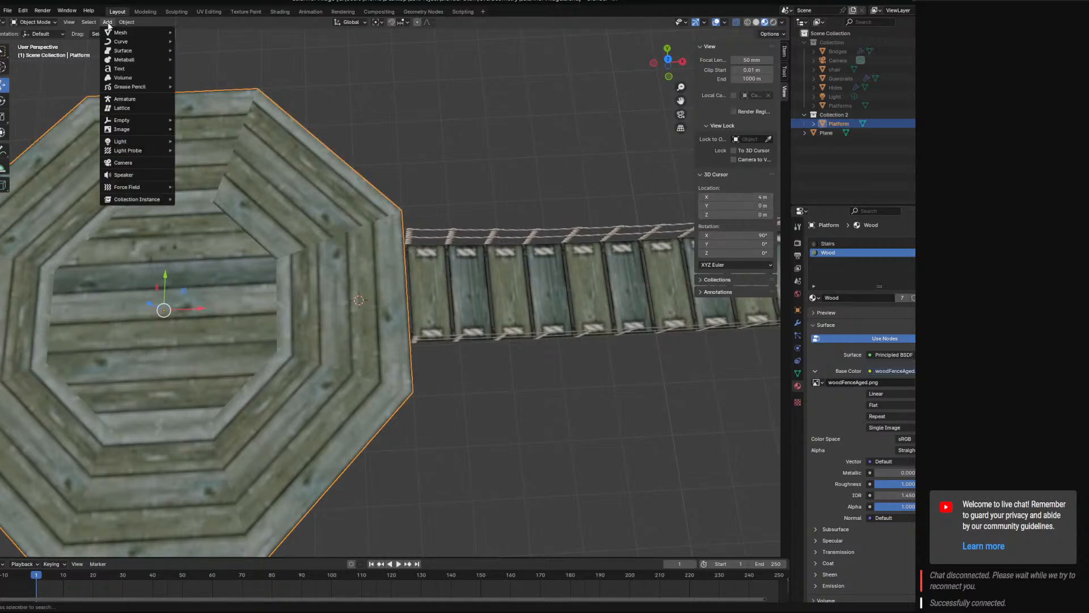
mouse_move(118, 34)
click(200, 40)
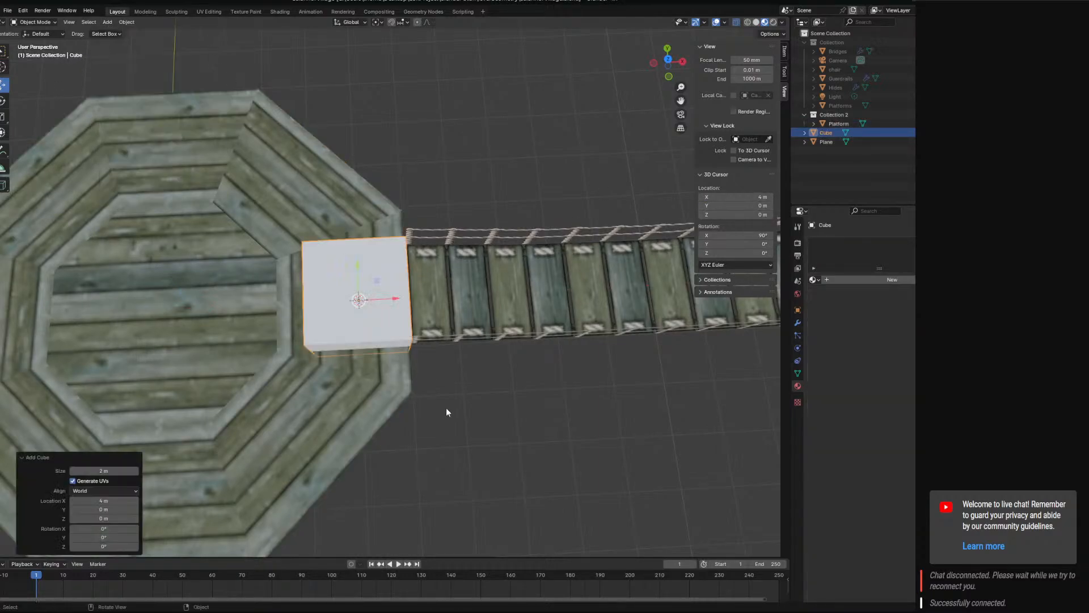
middle_drag(446, 412, 448, 306)
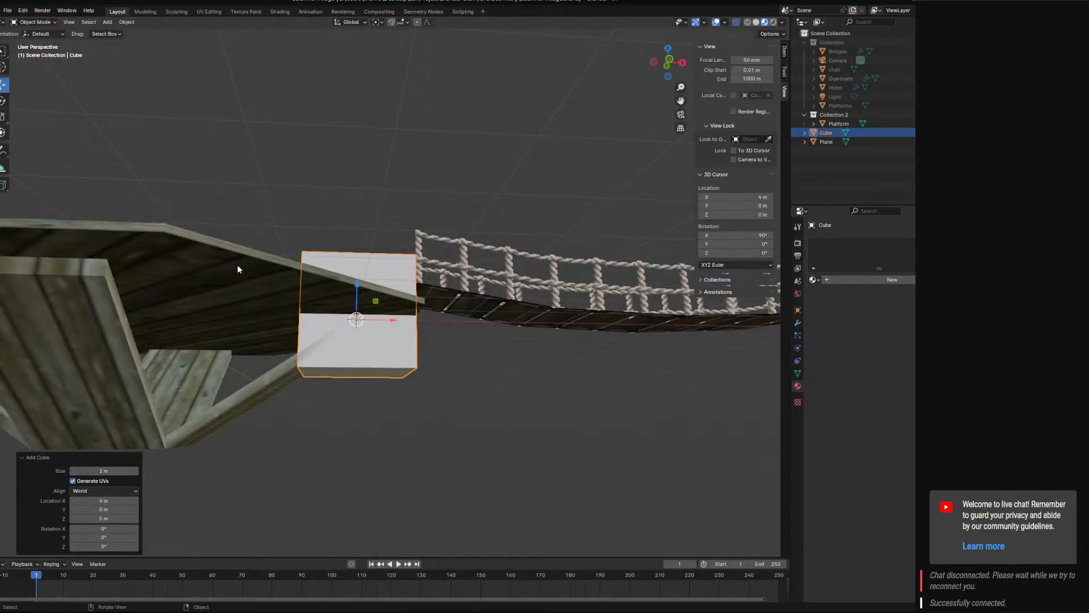
middle_drag(238, 265, 313, 344)
click(35, 21)
click(35, 42)
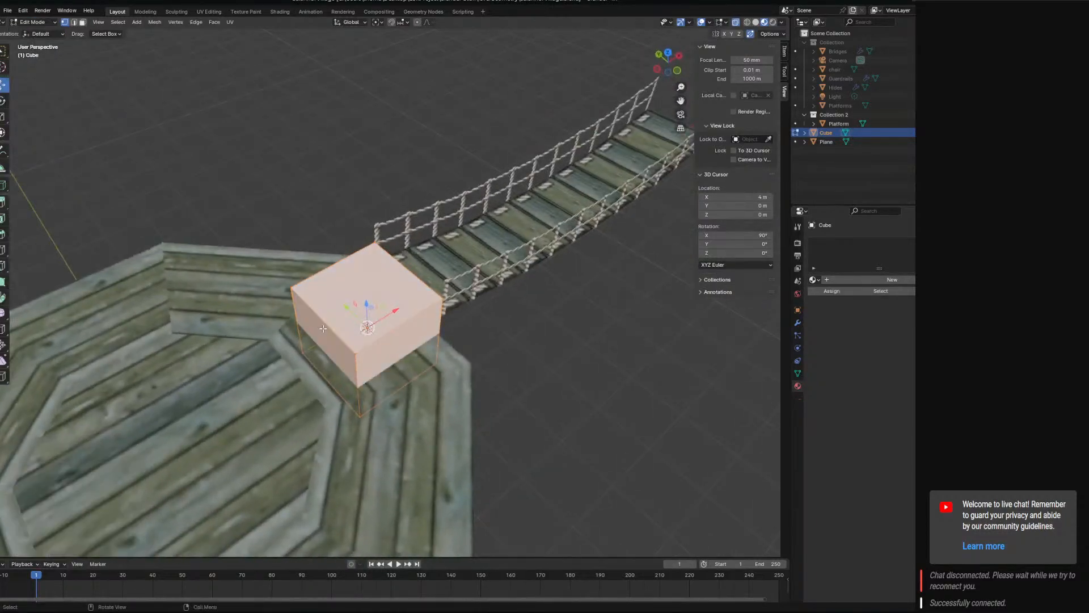
Select the cube's top face and move it down 0.5 m along Z.
click(368, 286)
middle_drag(369, 286, 316, 228)
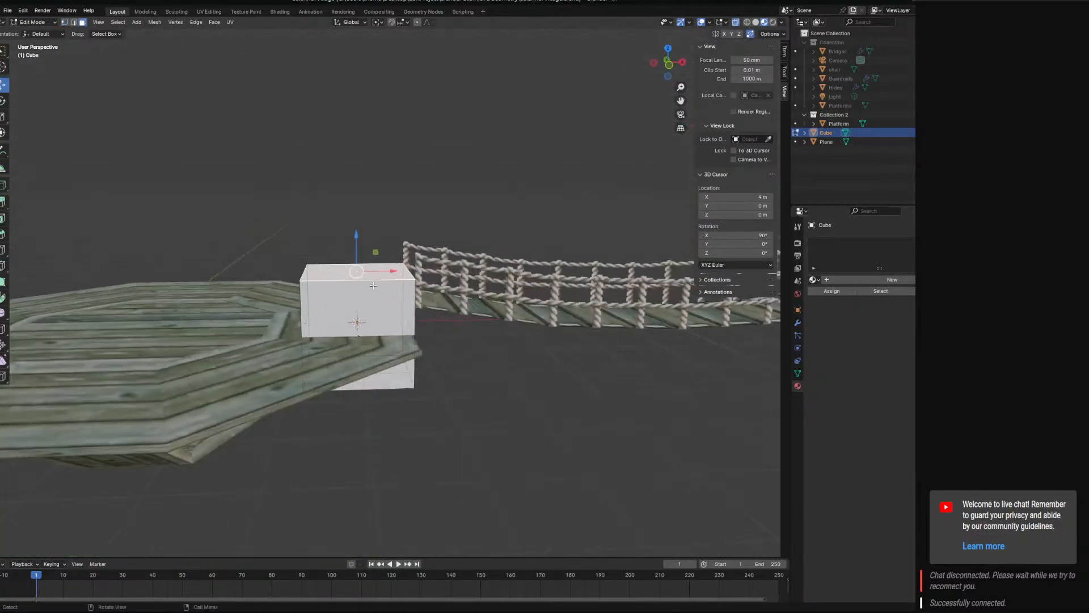
drag(363, 237, 363, 258)
click(363, 260)
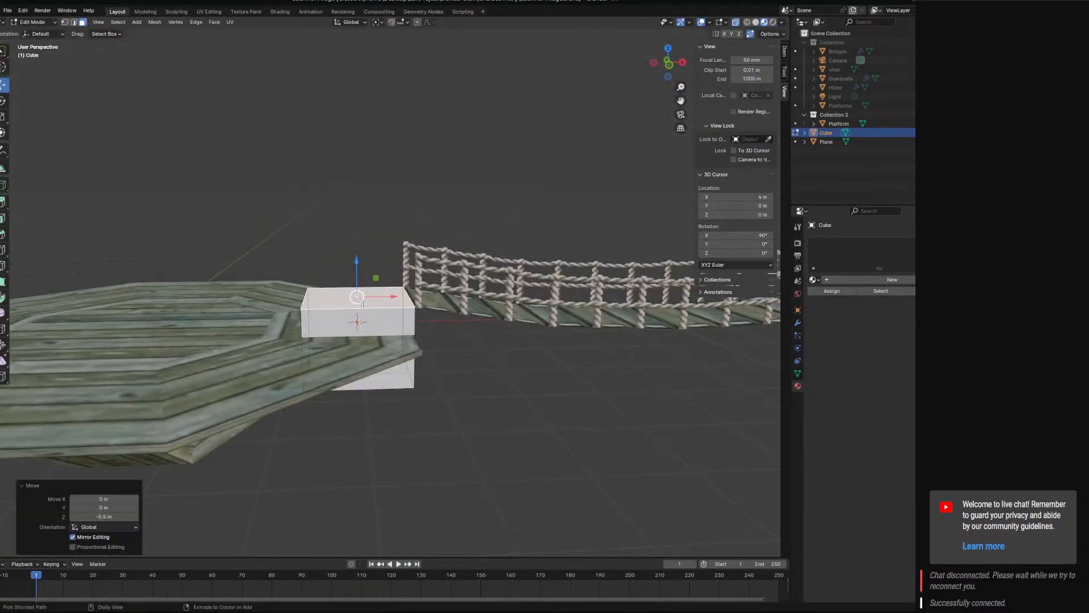
Select the cube's bottom face and move it up 1 m along Z.
click(357, 371)
key(g)
key(z)
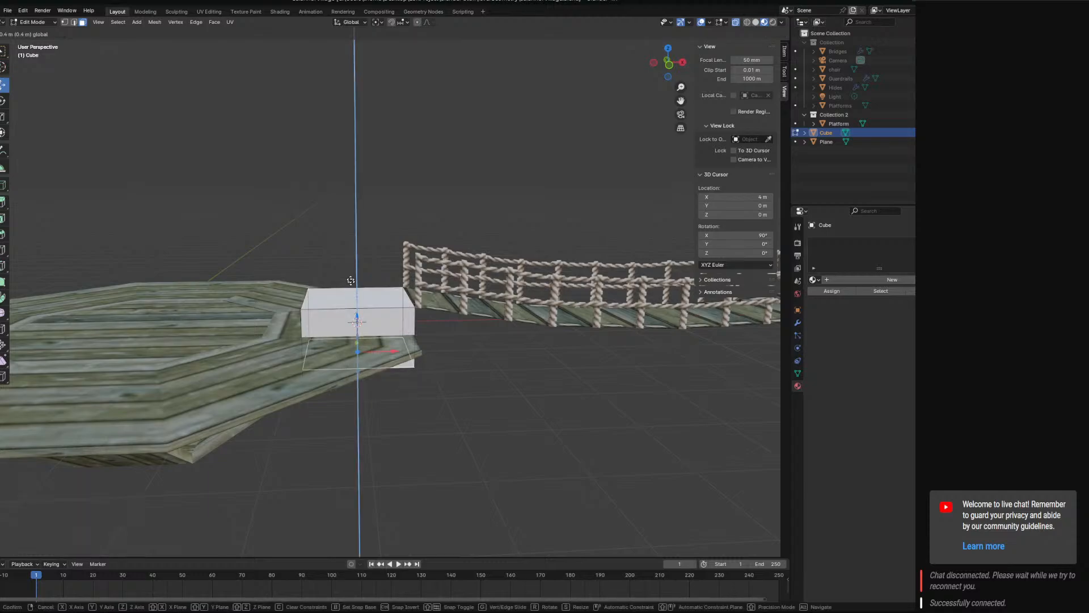
text(1)
key(Return)
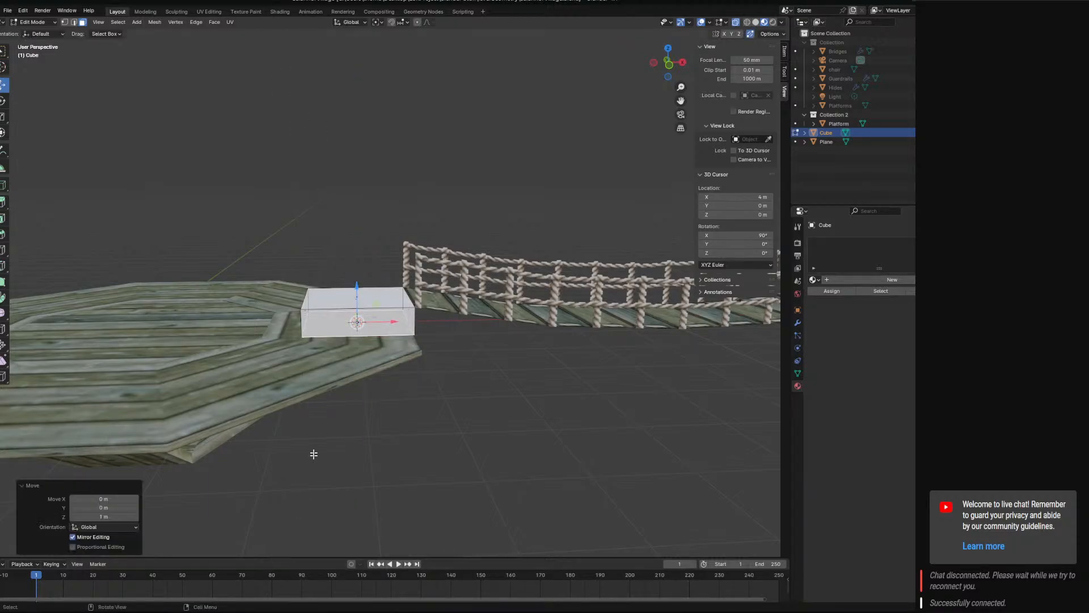
Select the block's lower edge on the positive Y side, try moving it 0.6 m outward along Y and undo the move.
middle_drag(395, 367, 502, 401)
middle_drag(533, 388, 427, 376)
middle_drag(400, 286, 103, 51)
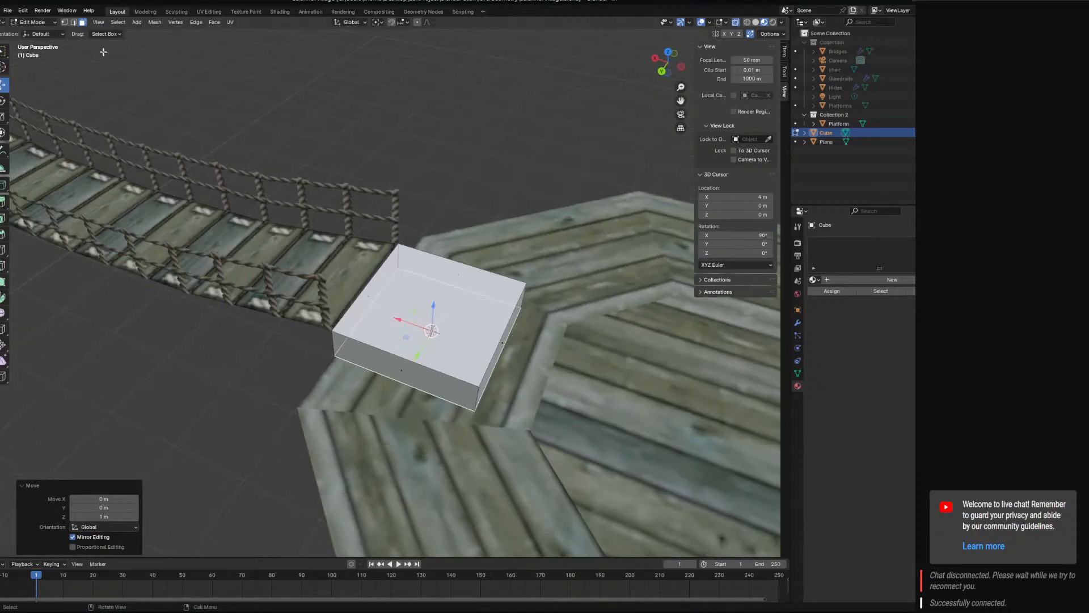
click(73, 21)
click(401, 381)
drag(389, 405, 291, 484)
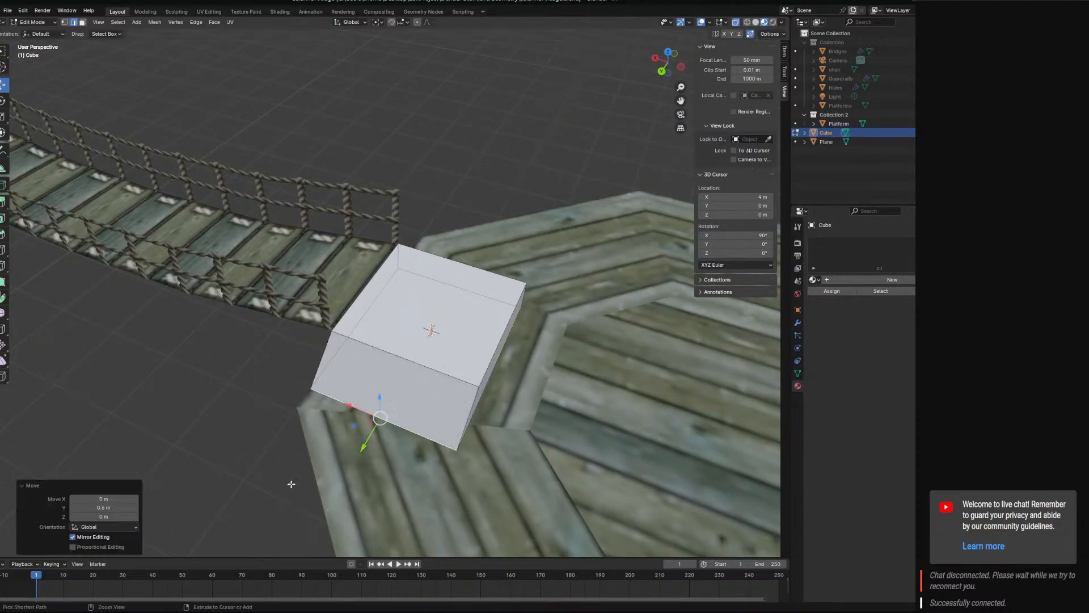
key(ctrl+z)
Leave the block, select the platform in the top orthographic view and enter Edit Mode on it.
middle_drag(370, 457, 398, 475)
key(KP_7)
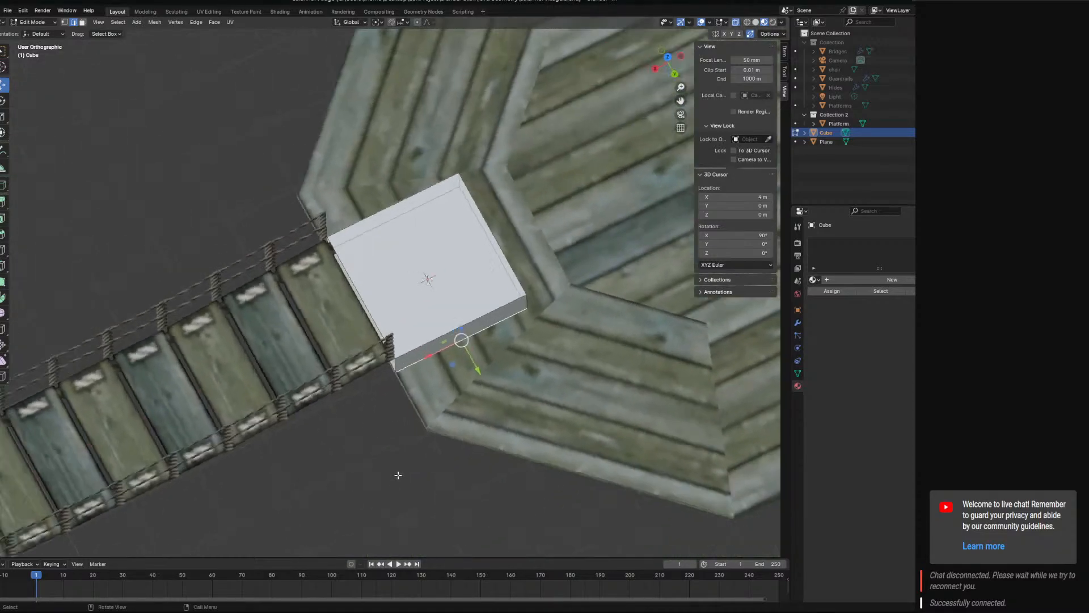
key(KP_7)
key(Tab)
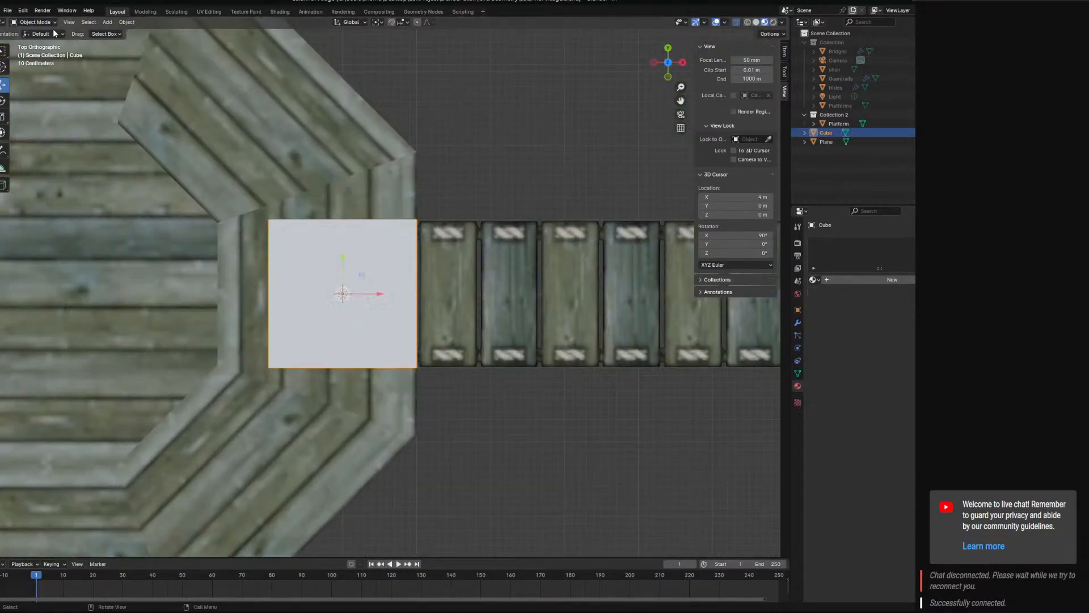
click(385, 144)
click(35, 21)
click(33, 35)
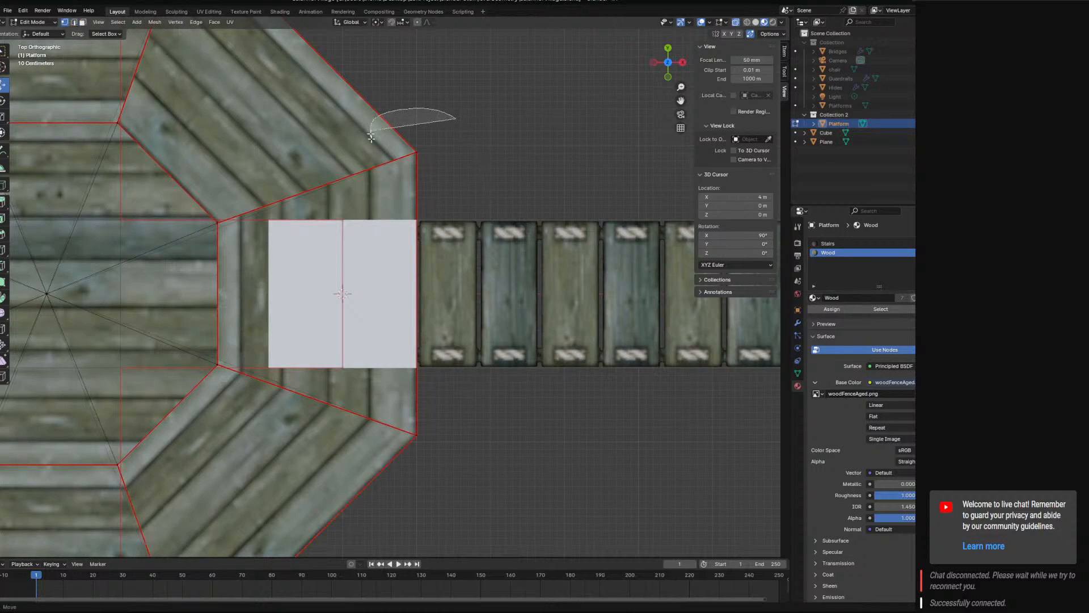
Set the outer corner vertices of the platform's bridge-facing side to Y 2 m and Y -2 m.
click(423, 139)
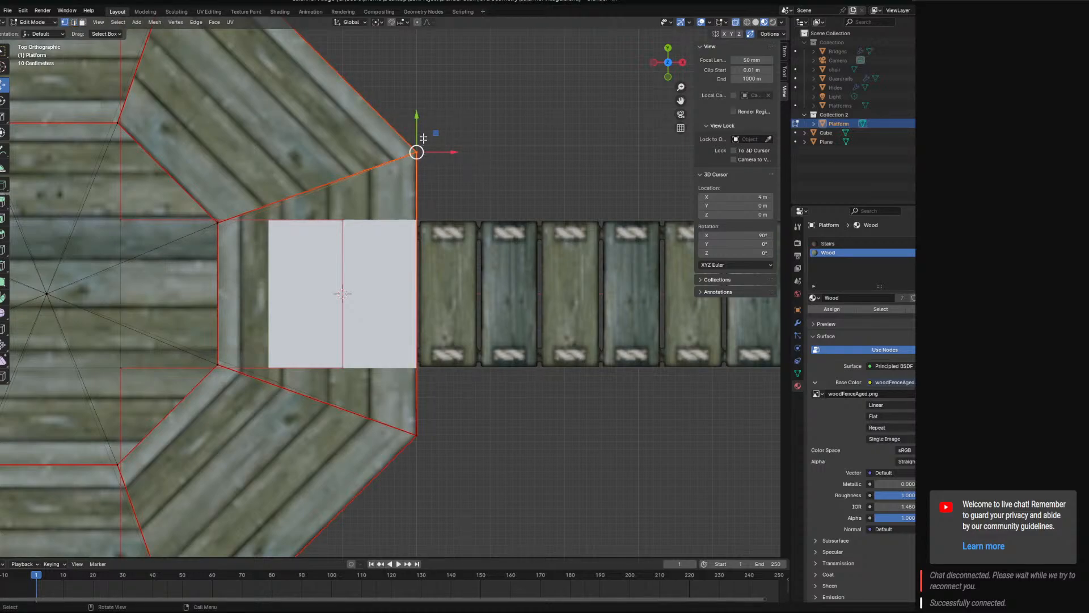
click(784, 54)
click(748, 78)
text(2)
key(Return)
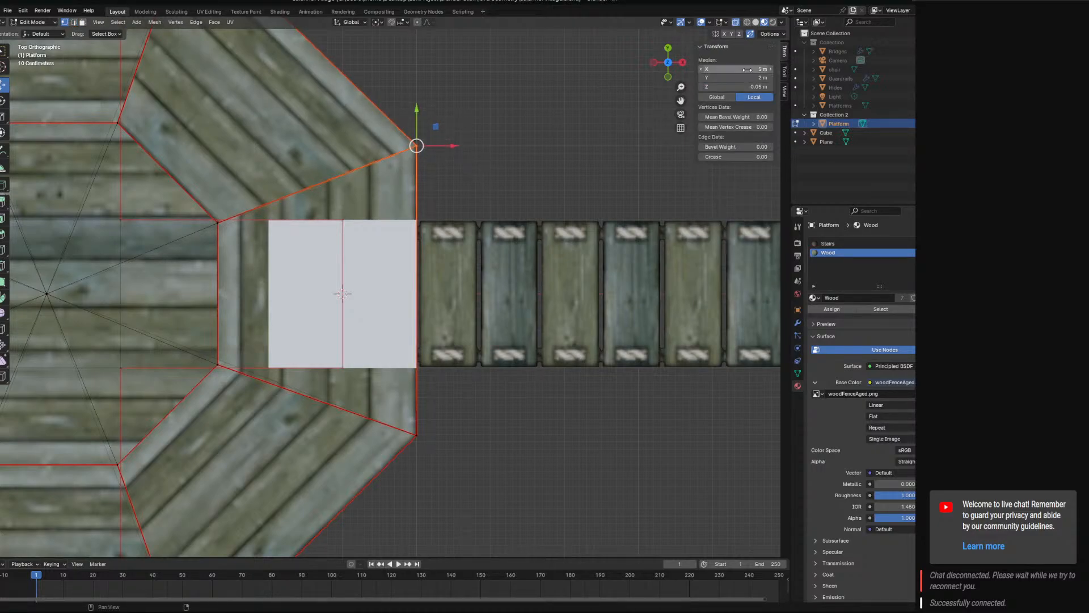
click(444, 420)
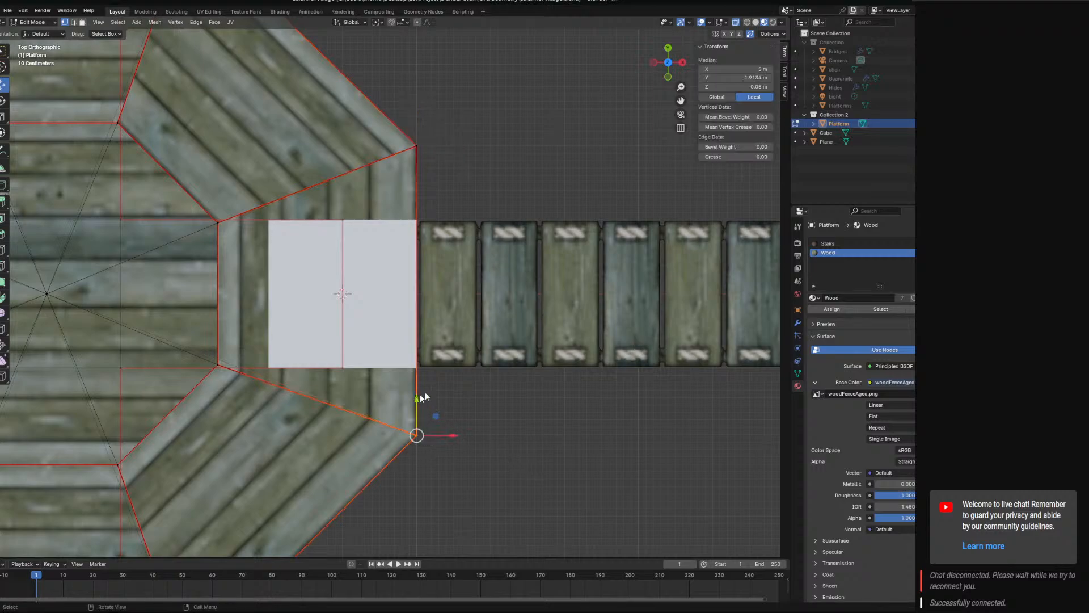
click(746, 78)
text(-2)
key(Return)
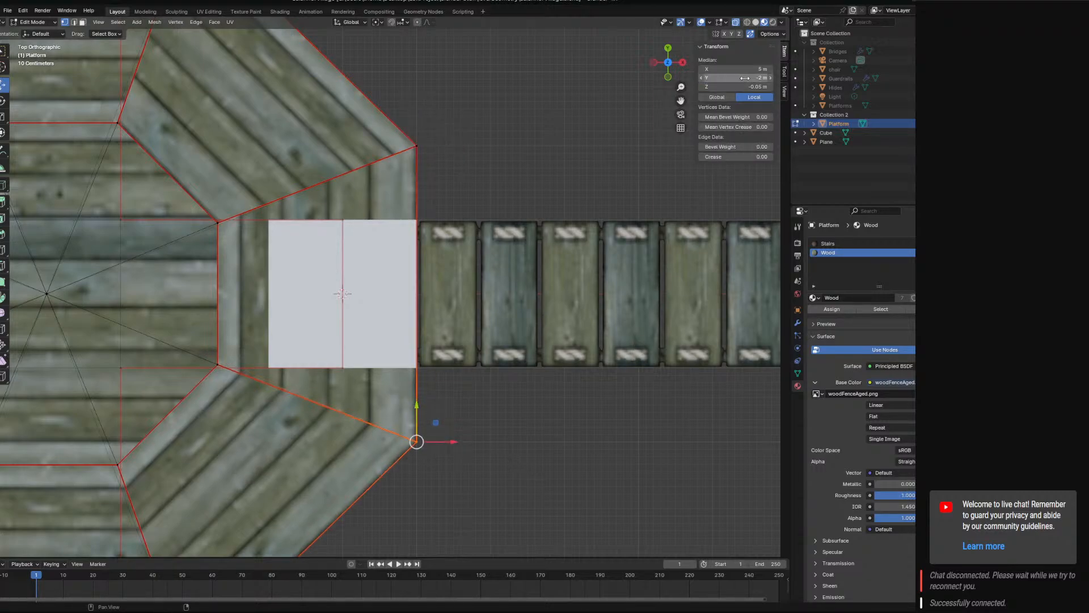
Set the outer corner vertices of the platform's negative Y side to X 2 m and X -2 m.
shift+middle_drag(457, 459, 648, 218)
click(425, 403)
ctrl+right_drag(390, 409, 384, 447)
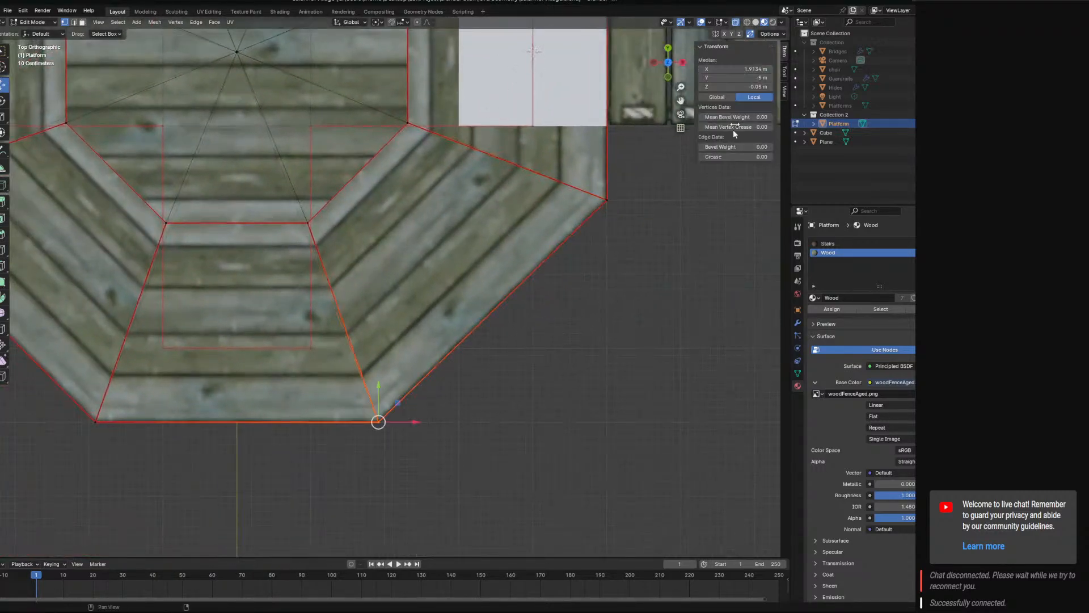
click(743, 69)
text(2)
key(Return)
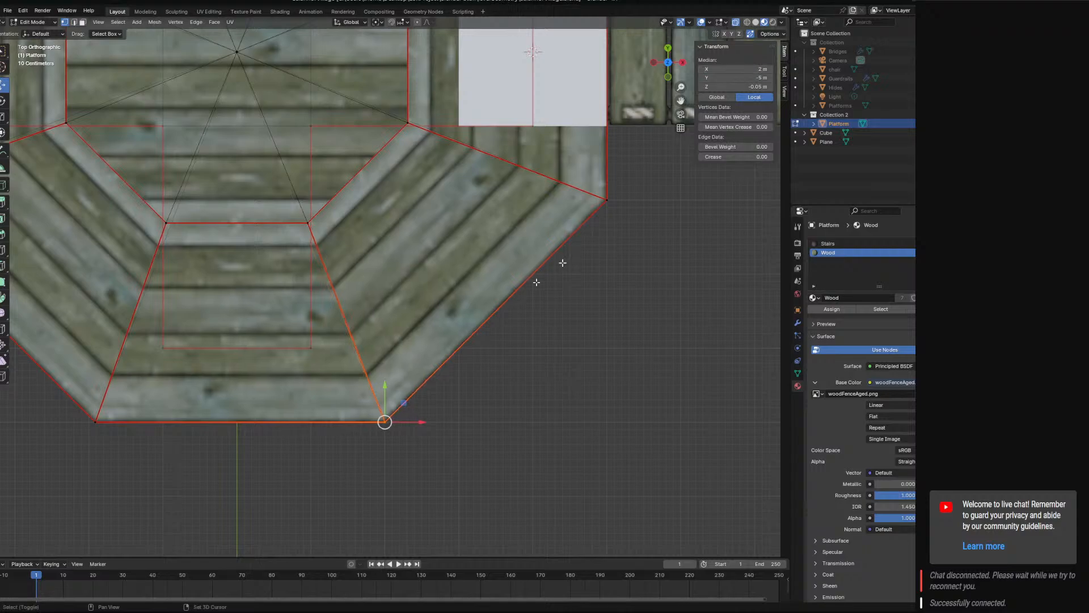
shift+middle_drag(275, 400, 493, 378)
click(360, 400)
ctrl+right_drag(355, 406, 340, 439)
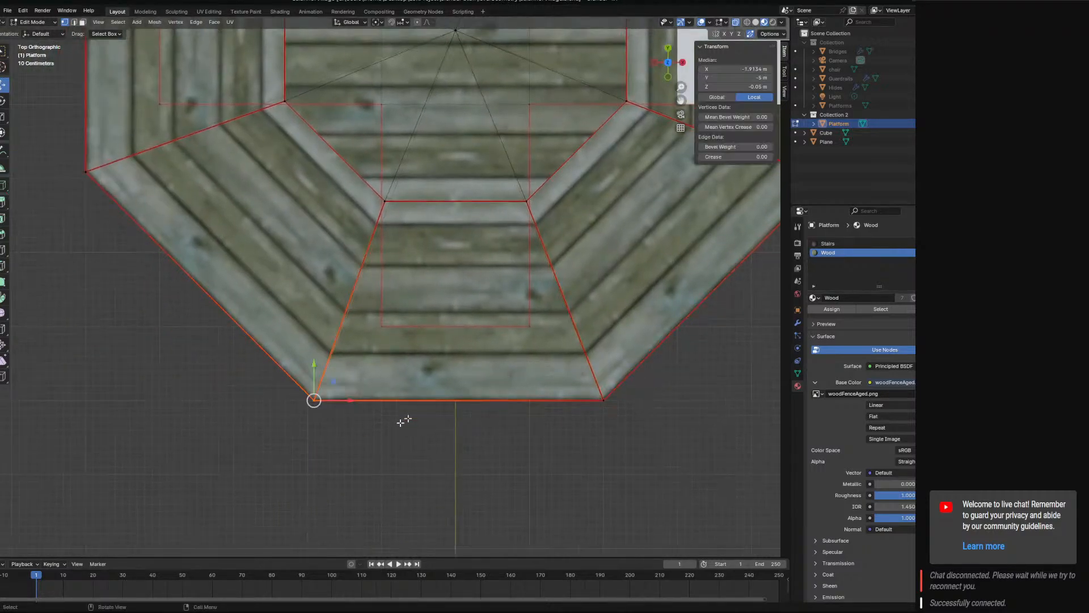
click(743, 68)
text(-2)
key(Return)
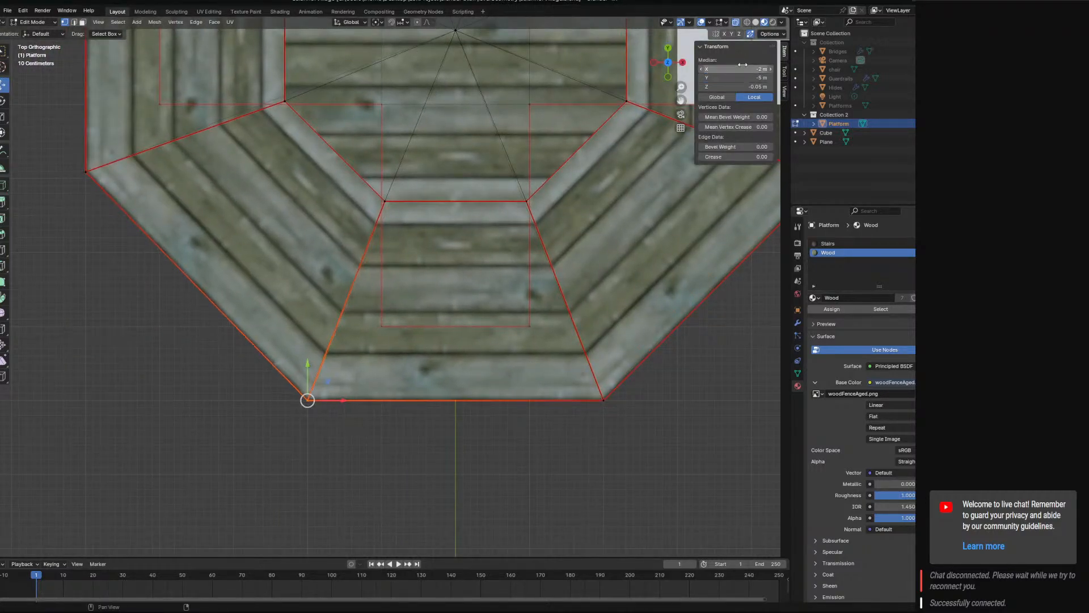
Set the outer corner vertices of the platform side opposite the bridge to Y -2 m and Y 2 m.
shift+middle_drag(128, 211, 298, 279)
alt+click(298, 279)
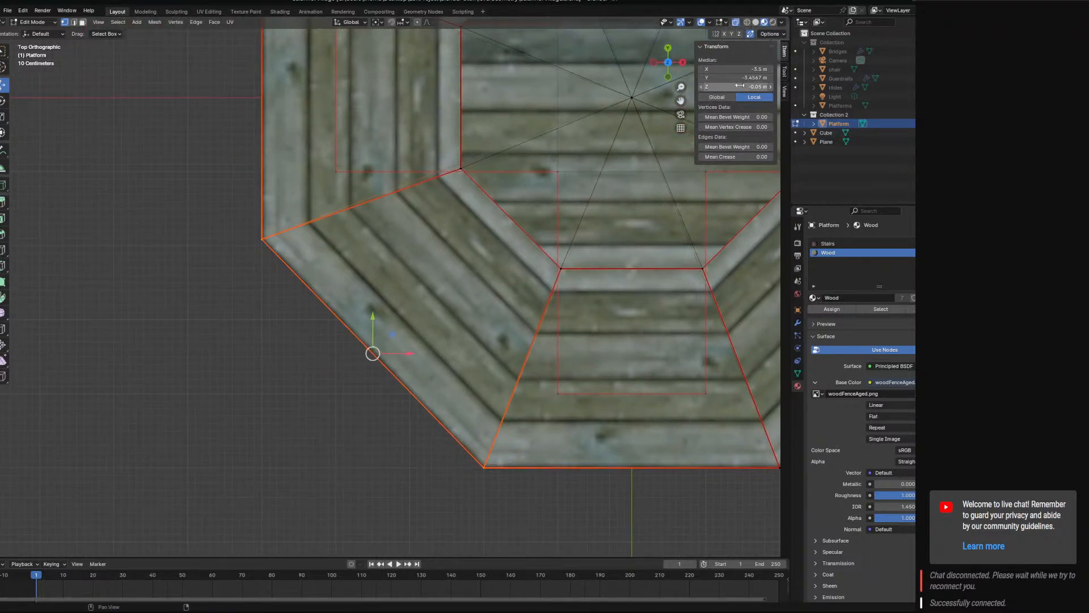
click(230, 272)
click(261, 239)
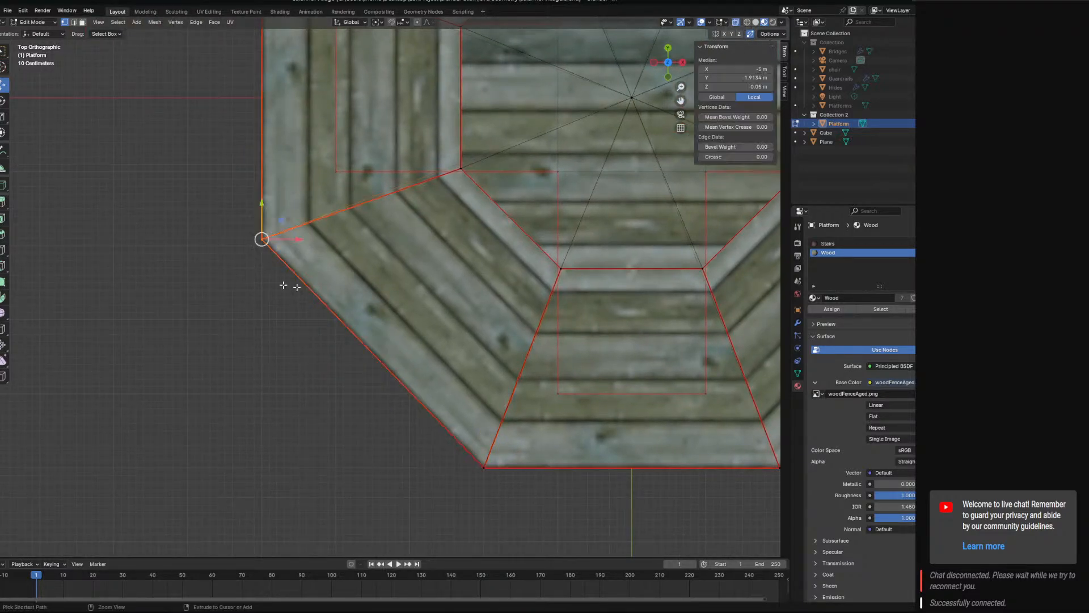
click(747, 78)
text(-2)
key(Return)
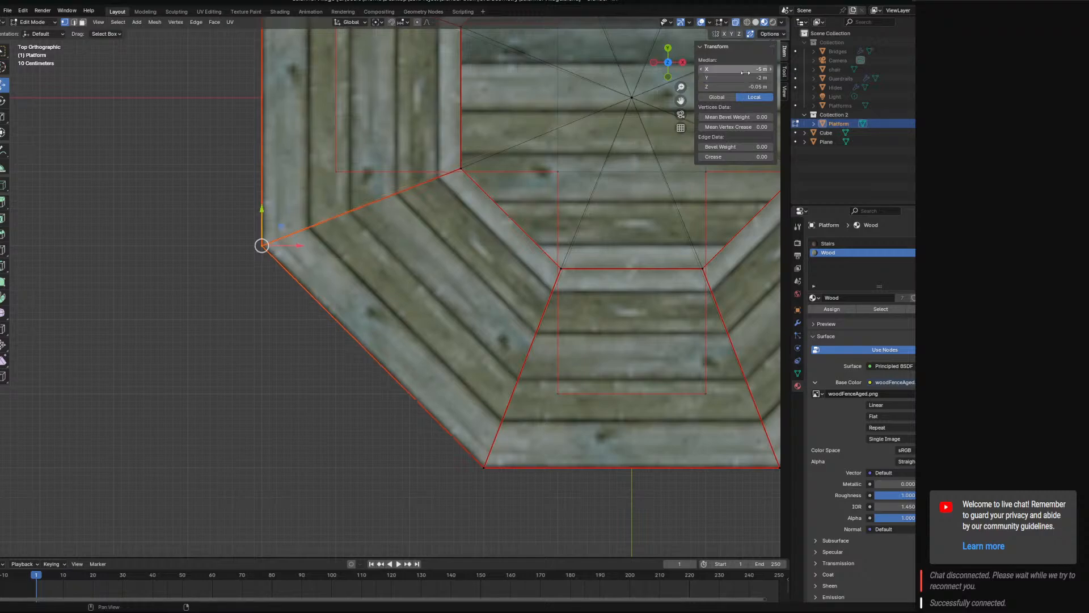
shift+middle_drag(423, 256, 514, 517)
click(352, 217)
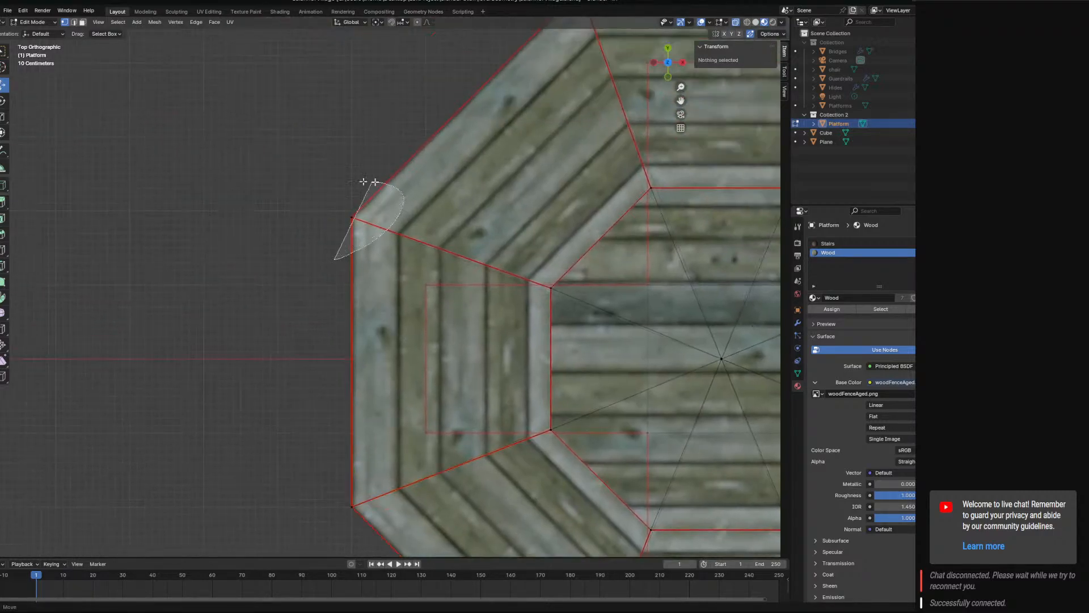
click(744, 77)
text(2)
key(Return)
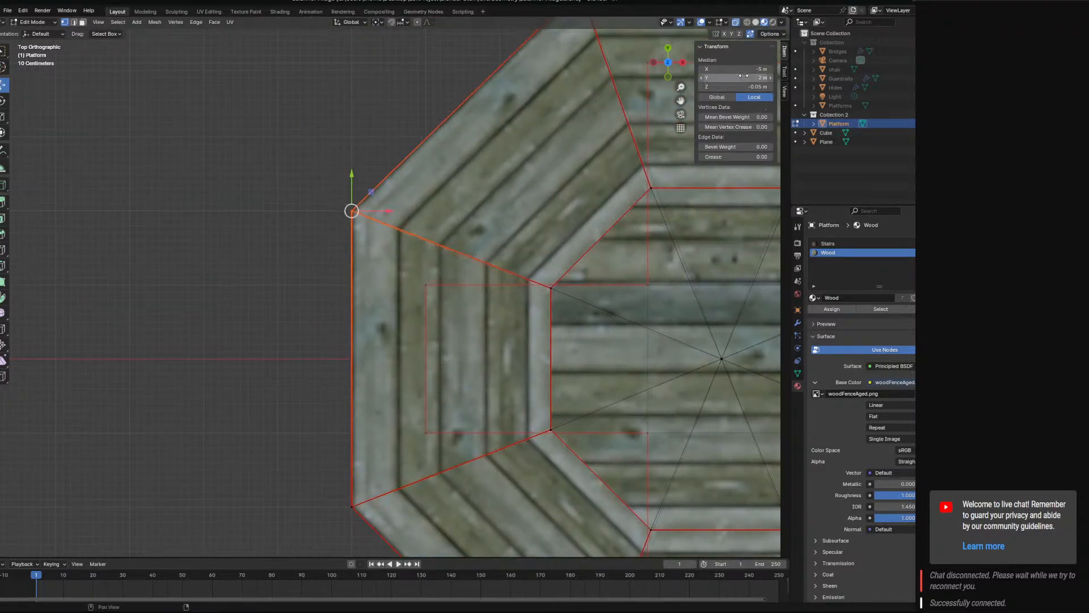
Set the outer corner vertices of the platform's positive Y side to X -2 m and X 2 m.
shift+middle_drag(555, 171, 485, 355)
click(510, 179)
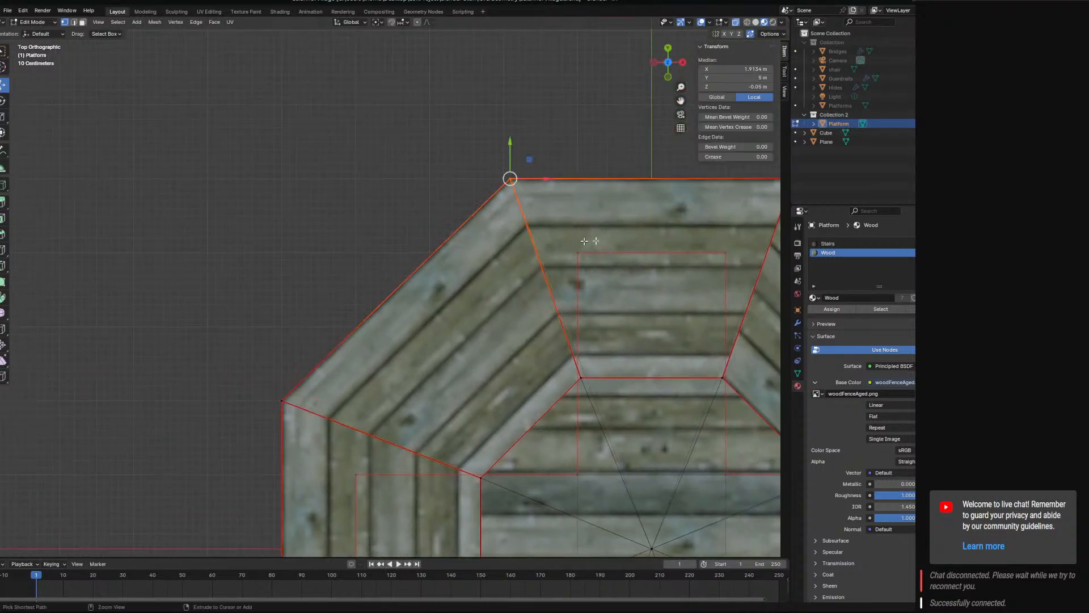
click(749, 68)
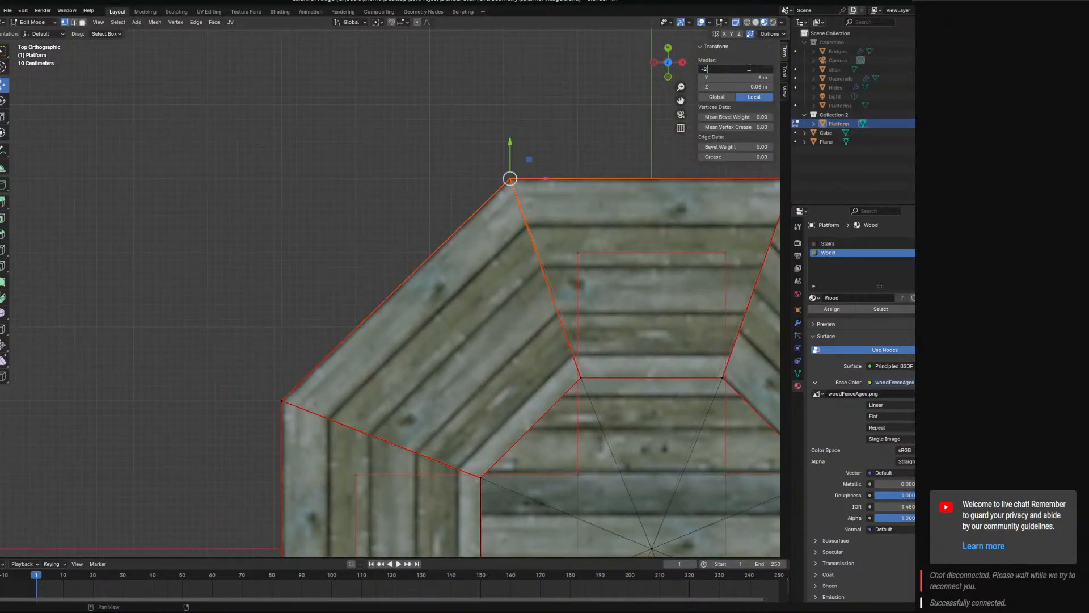
key(Return)
shift+middle_drag(765, 159, 488, 202)
click(519, 219)
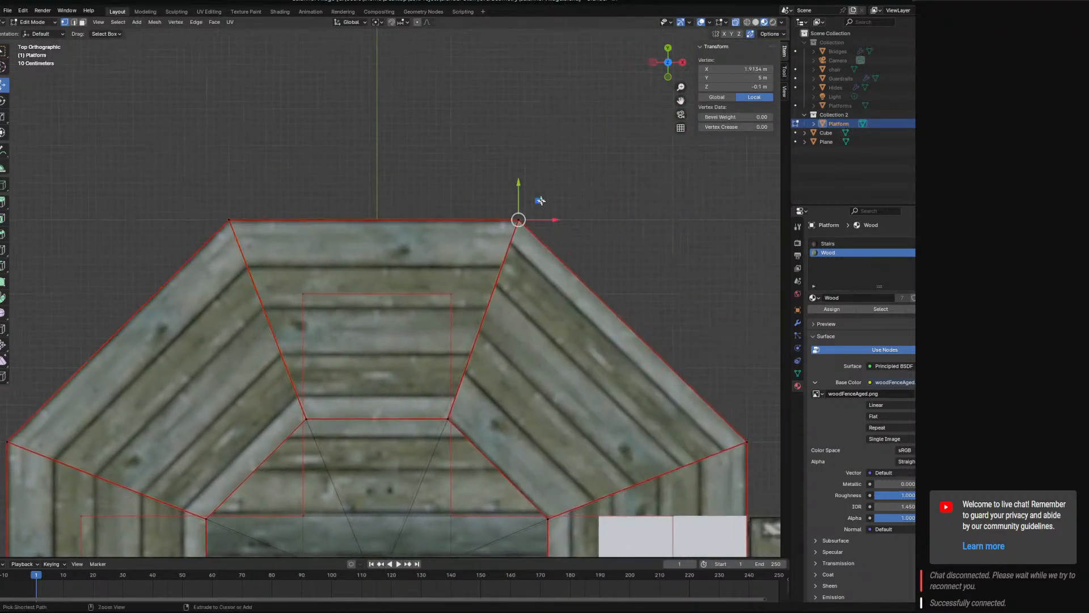
shift+click(540, 200)
click(734, 68)
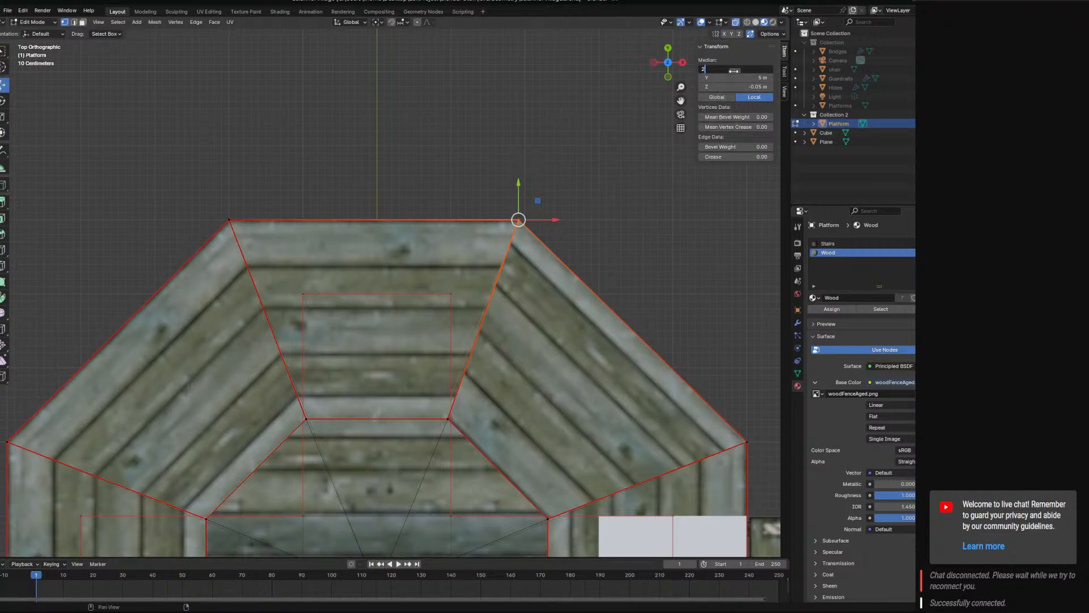
text(2)
key(Return)
Return to Edit Mode on the block and move its lower positive Y side edge 1 m outward along Y.
click(32, 21)
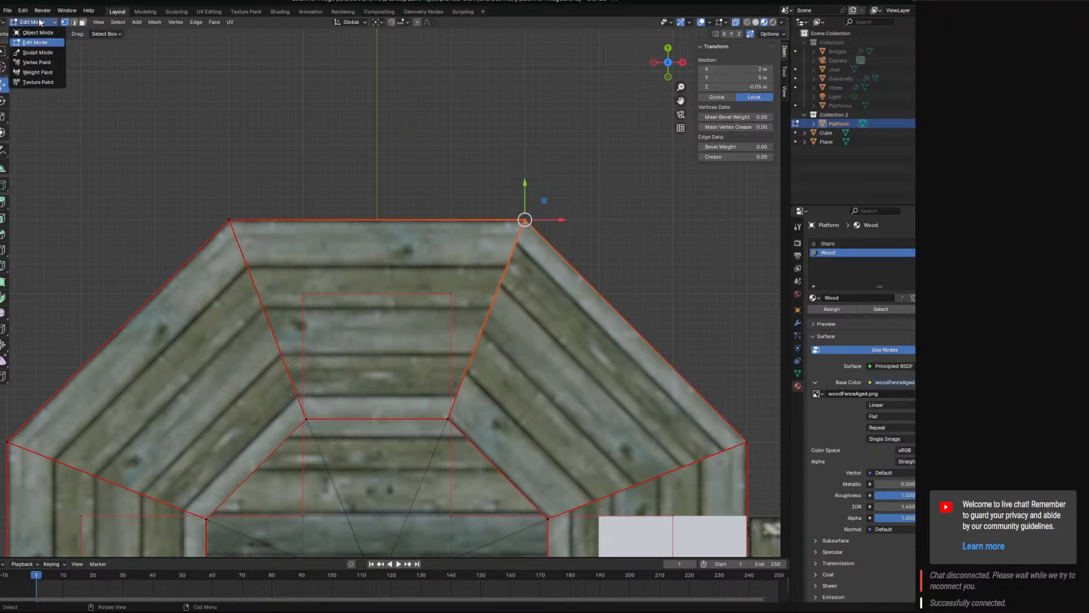
click(34, 31)
scroll(494, 366, down, 4)
click(529, 384)
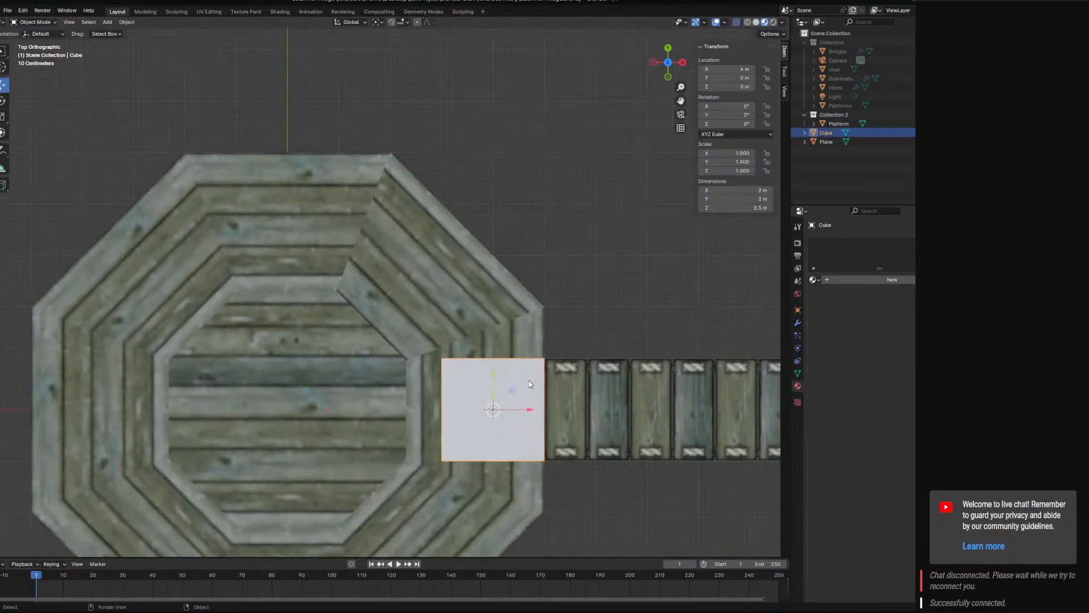
click(32, 21)
click(34, 43)
middle_drag(352, 271, 341, 277)
scroll(342, 276, up, 3)
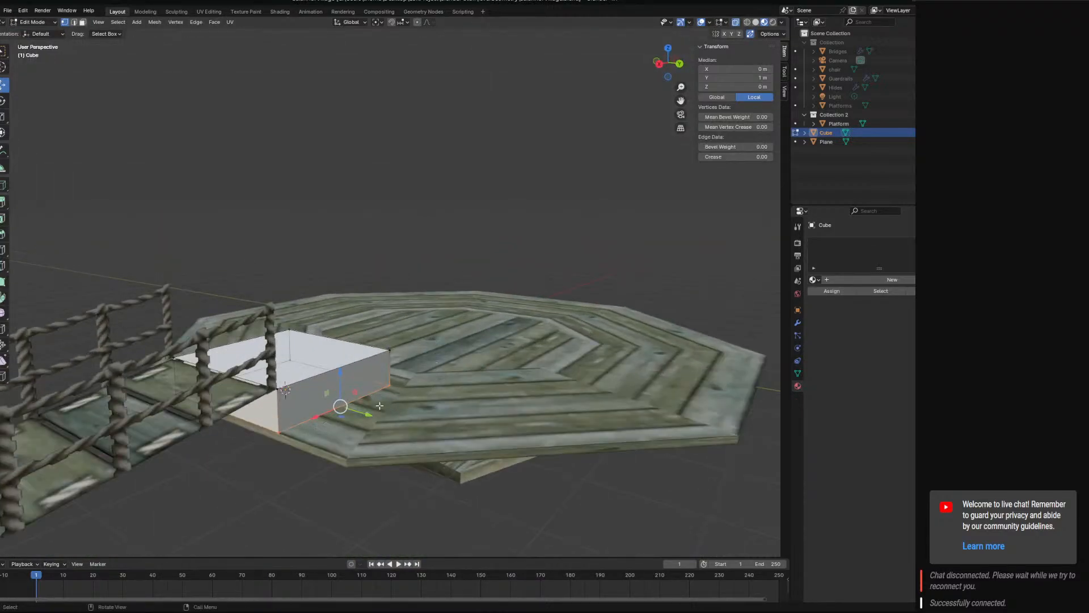
drag(371, 422, 406, 426)
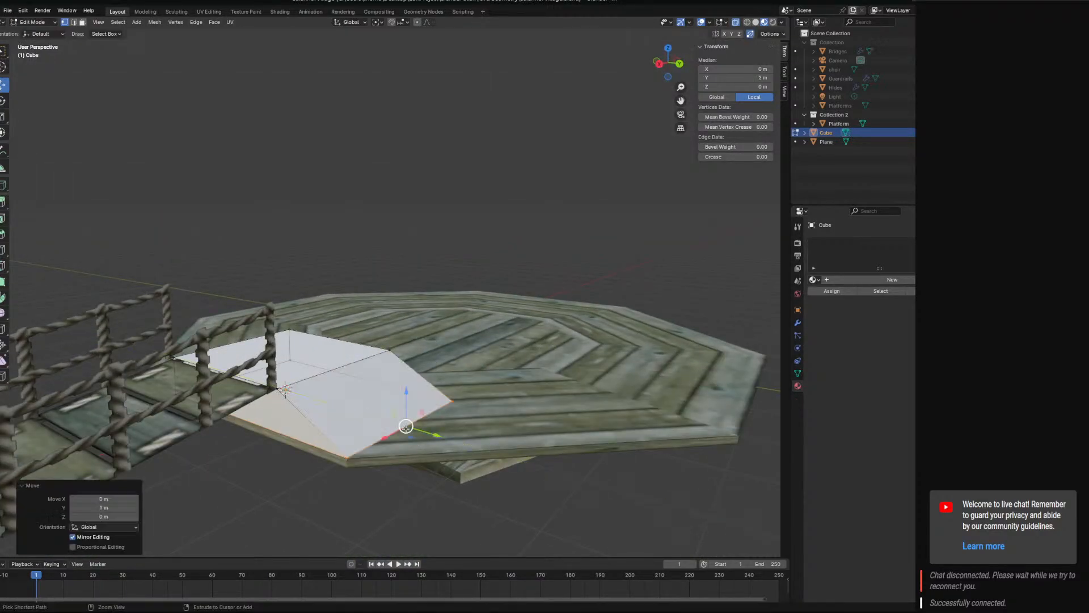
Move the block's lower negative Y side edge 1 m outward along Y.
middle_drag(405, 426, 460, 406)
ctrl+click(461, 406)
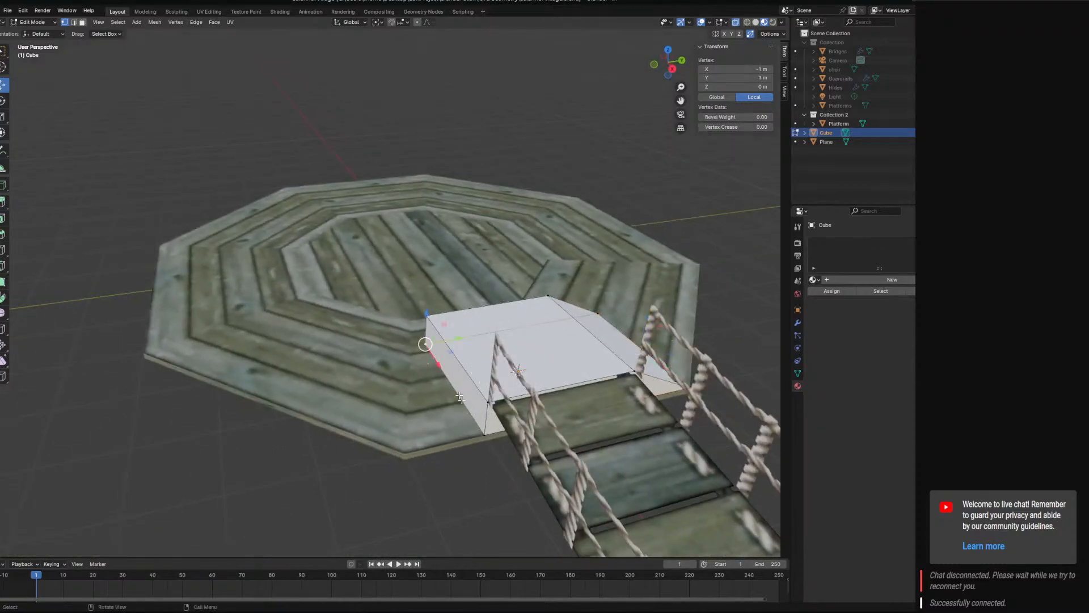
drag(485, 377, 421, 392)
middle_drag(421, 392, 551, 386)
click(531, 333)
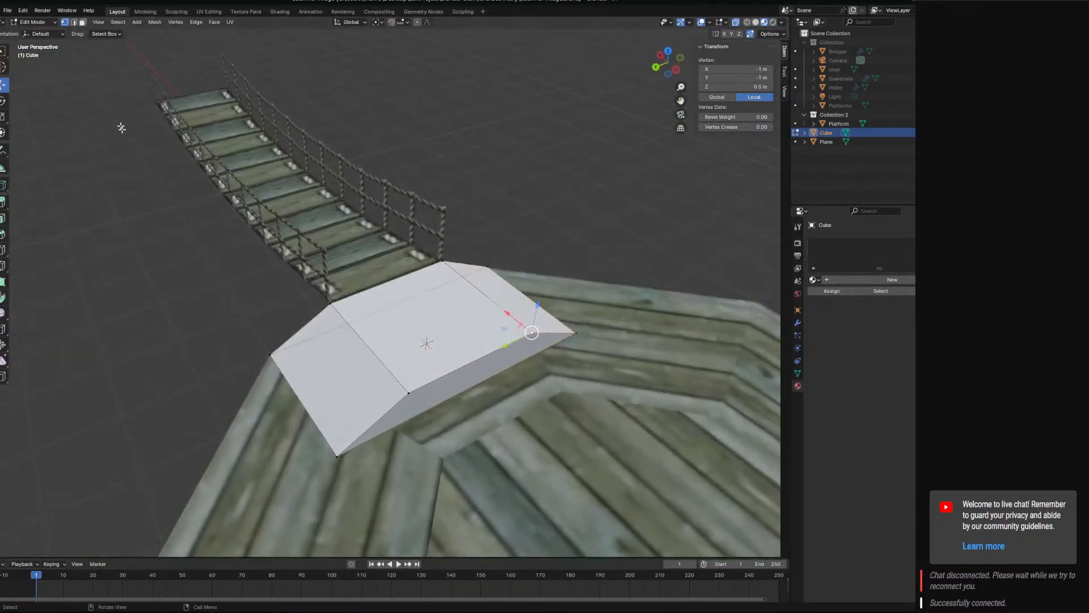
Select the block's inner end face and move it 1 m along X toward the platform's centre.
click(84, 23)
click(470, 372)
middle_drag(481, 390, 522, 402)
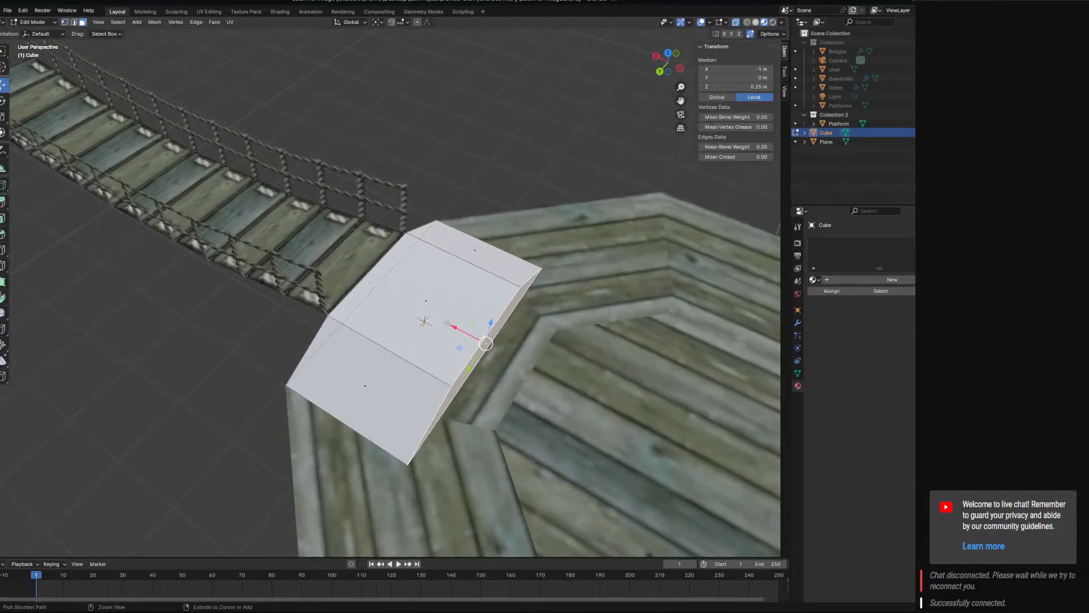
ctrl+drag(454, 327, 491, 355)
middle_drag(491, 355, 445, 358)
key(alt+a)
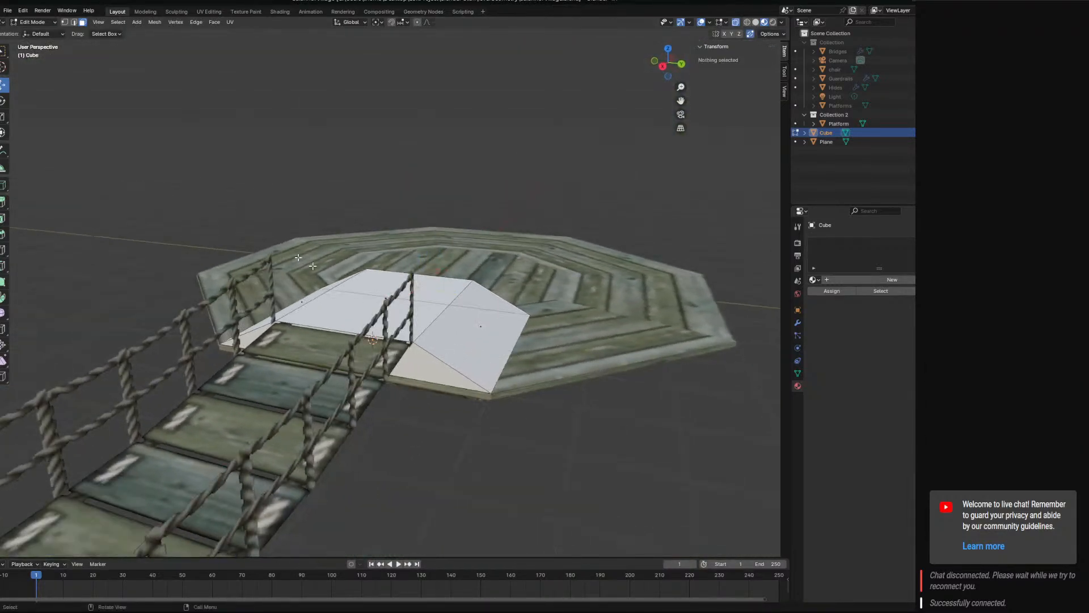
Select the two slanted edges at the block's bridge end and extrude them upward 1 m along Z.
click(456, 359)
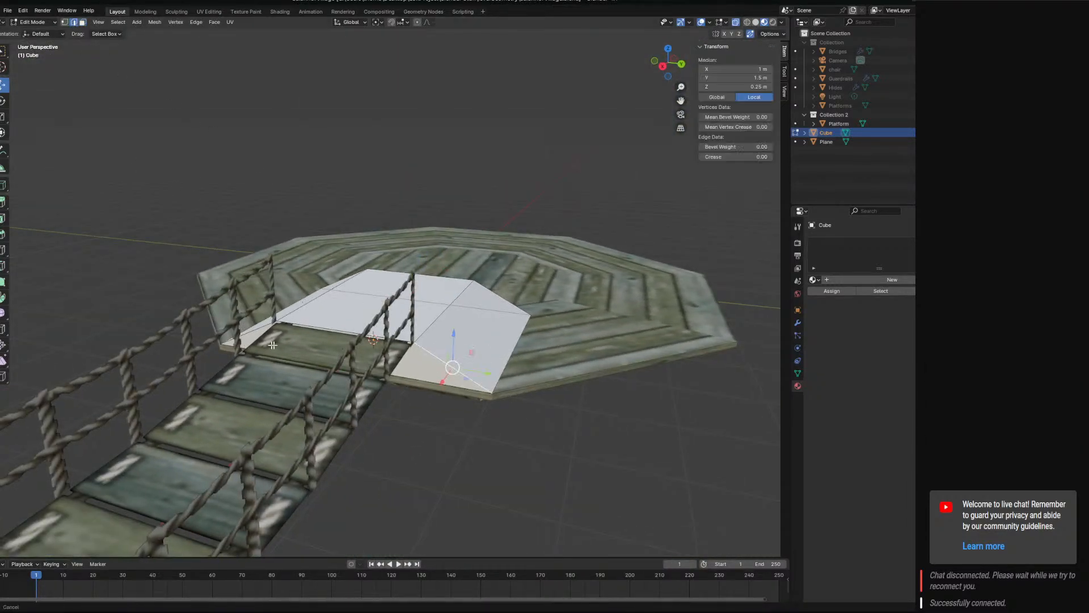
middle_drag(457, 359, 184, 162)
text(e1)
key(Return)
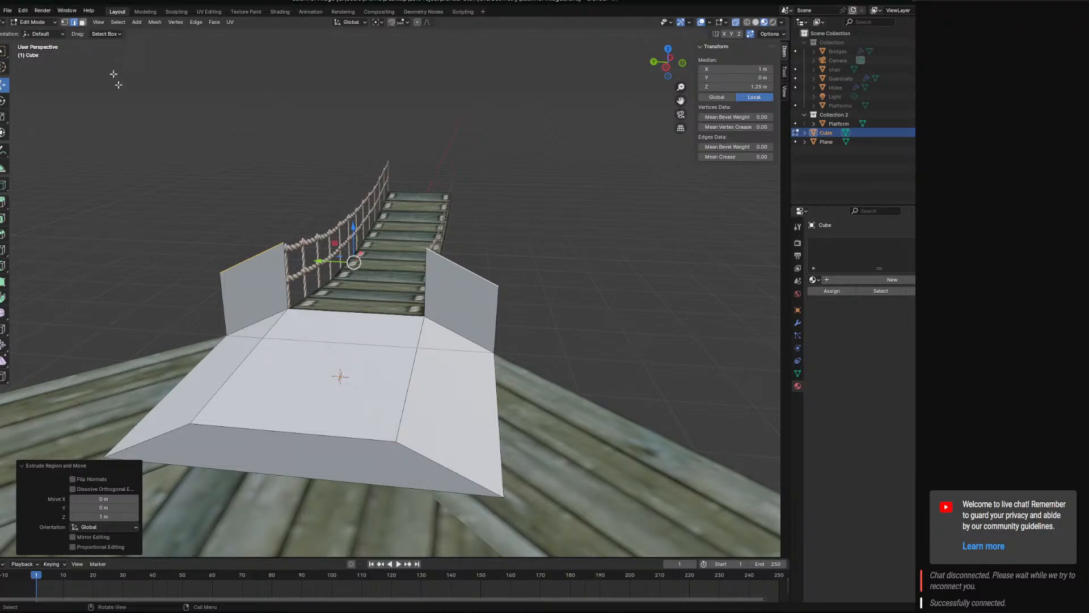
click(311, 339)
click(83, 131)
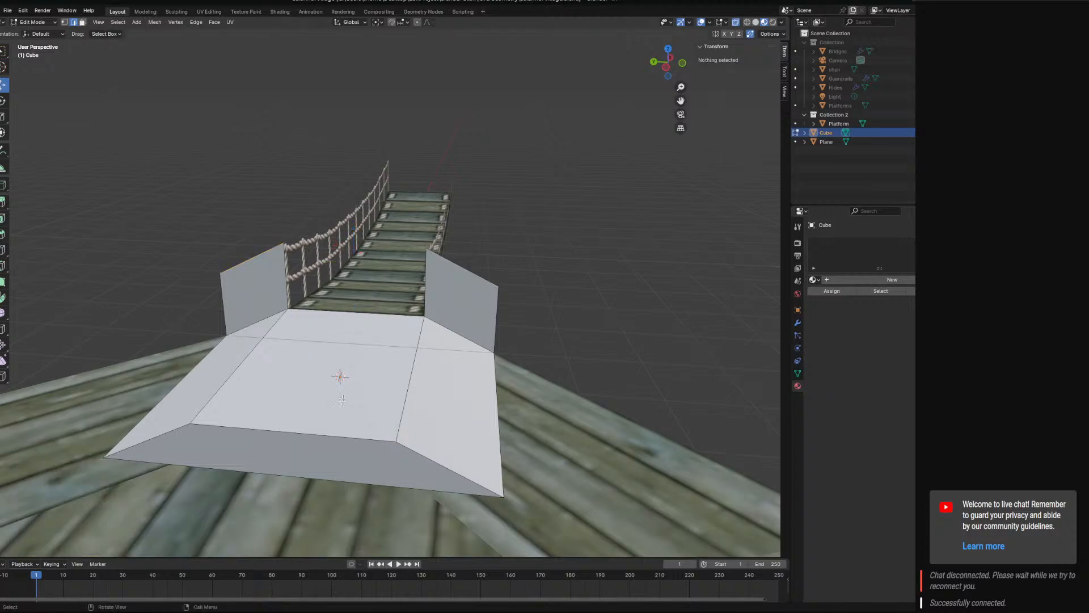
Return to Object Mode and move the bridge object Plane into Collection 2.
click(34, 22)
click(32, 32)
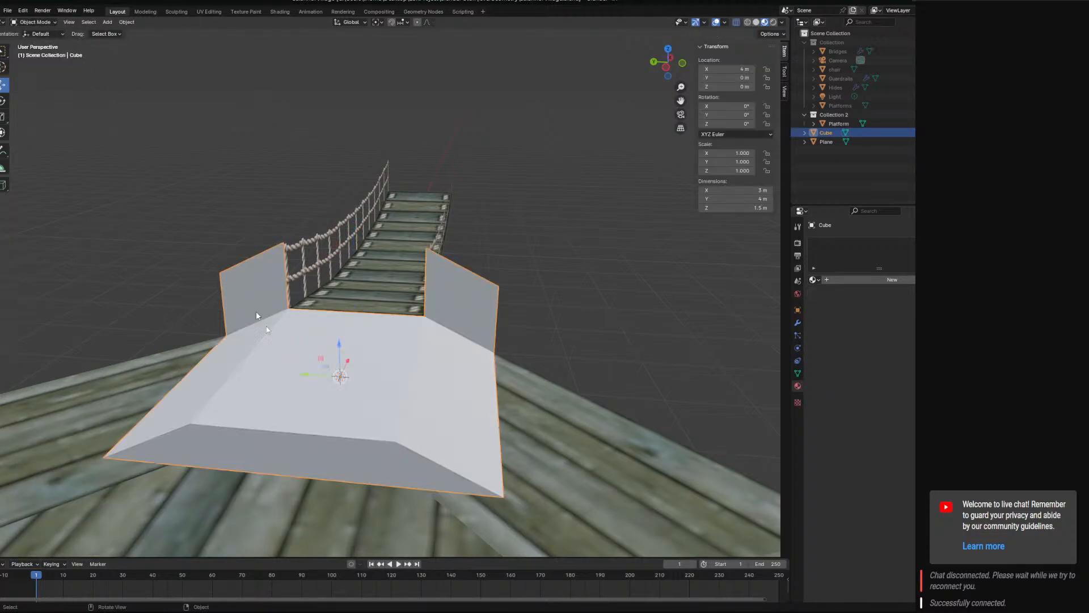
click(830, 143)
drag(833, 142, 837, 115)
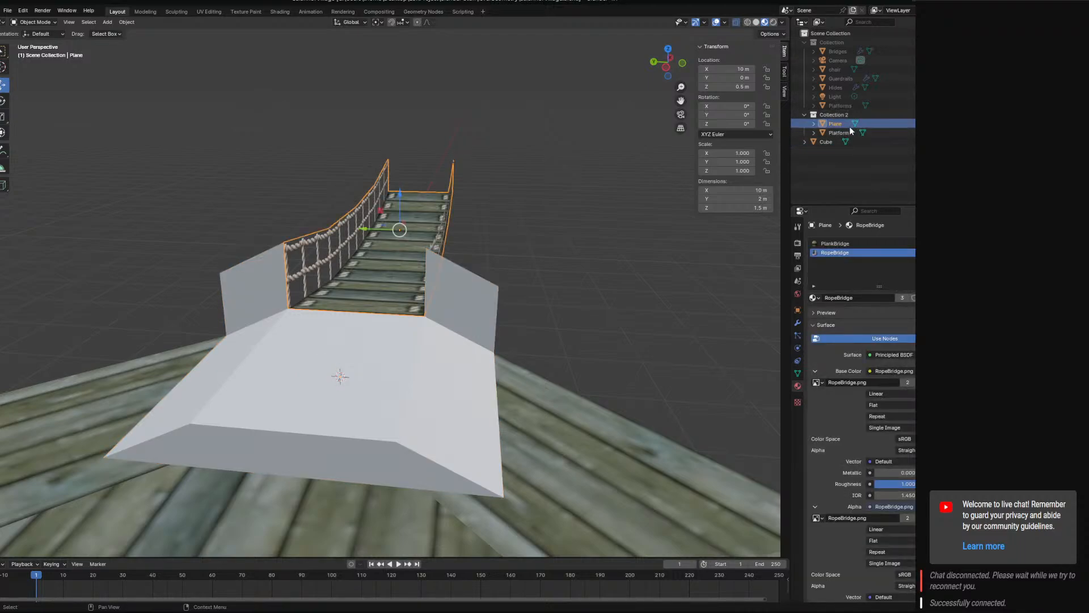
Rename the bridge object Plane in Collection 2 as Bridge.
click(848, 132)
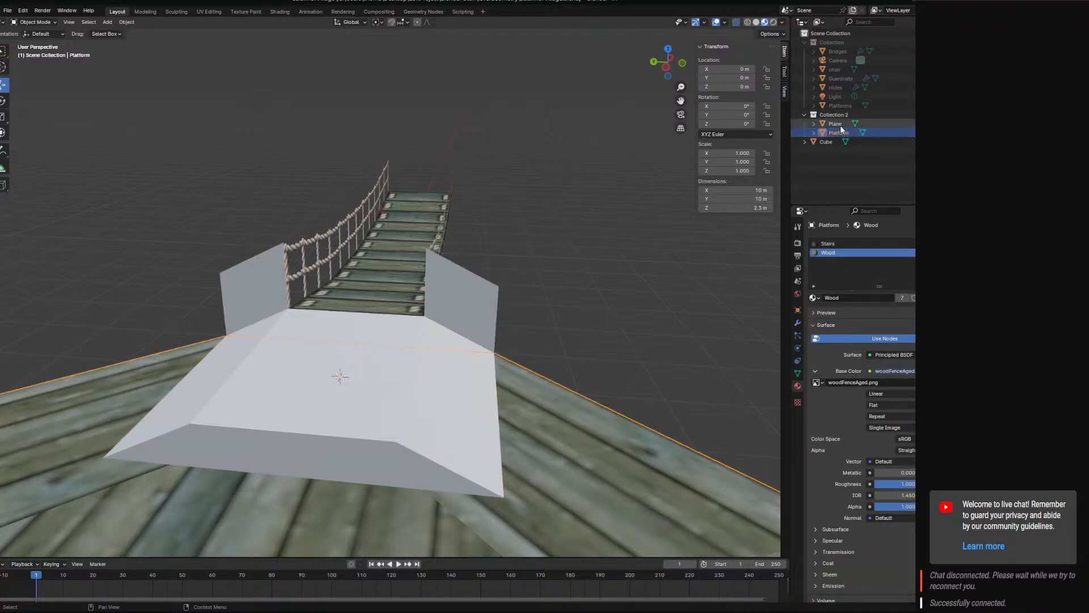
click(839, 126)
double_click(835, 124)
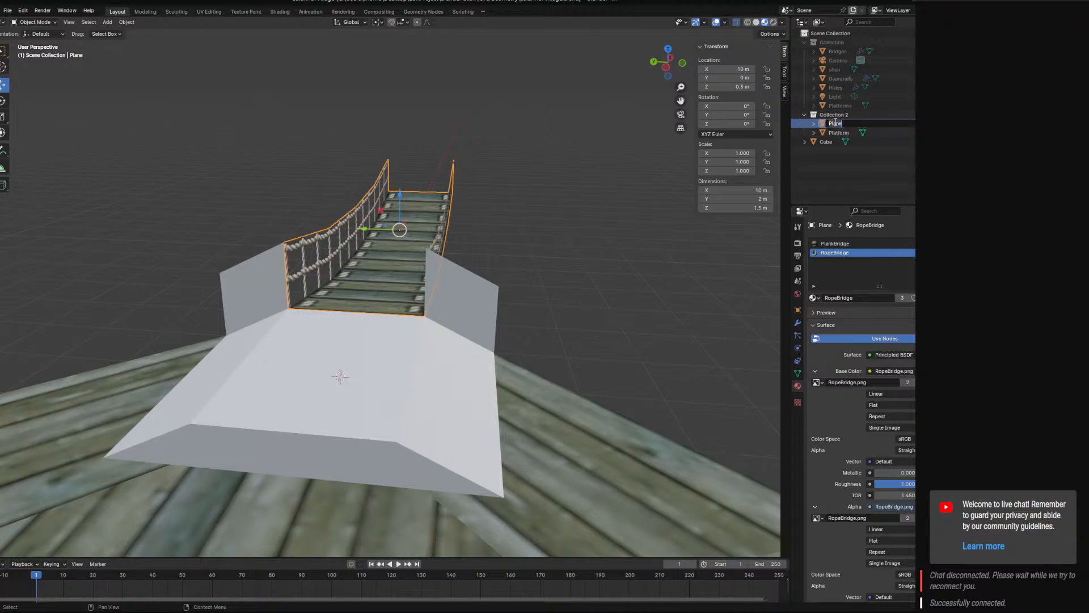
text(Bridge)
key(Return)
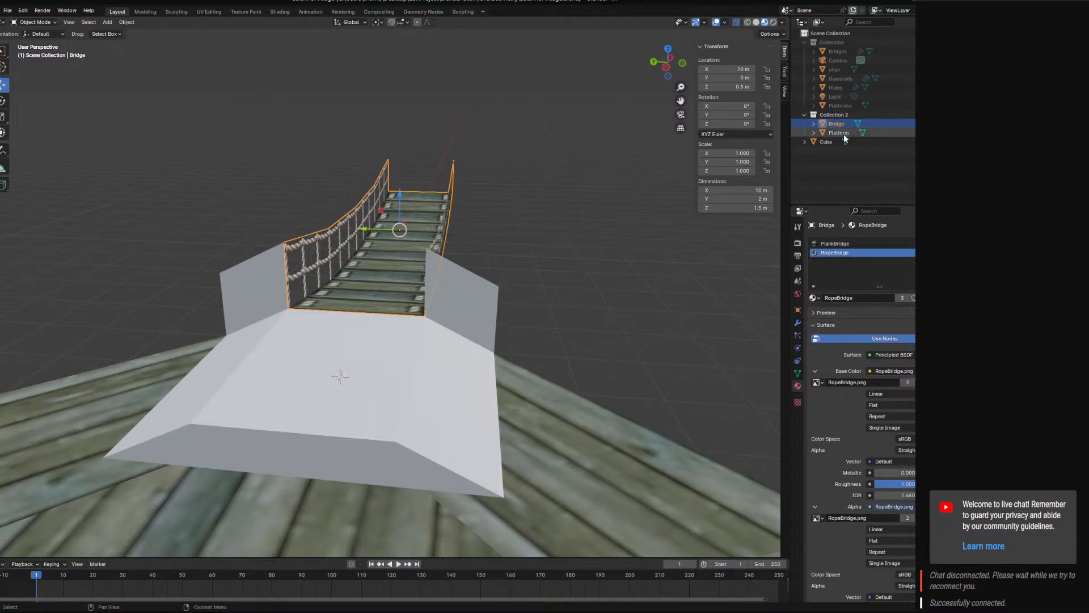
Move the ramp block Cube into Collection 2 and rename it BridgeConnector.
drag(826, 142, 843, 123)
click(836, 142)
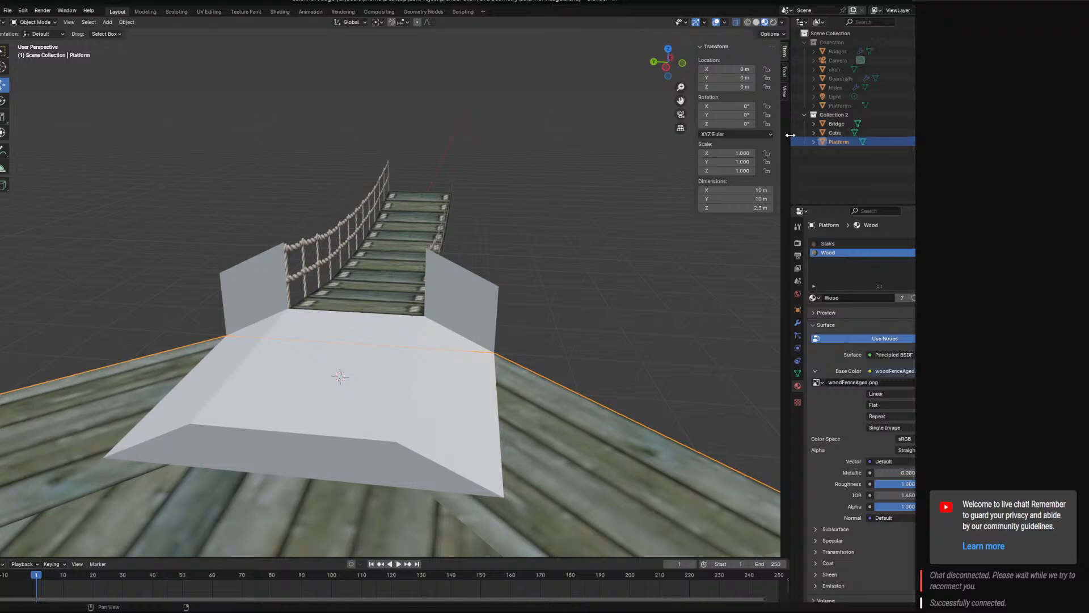
double_click(839, 133)
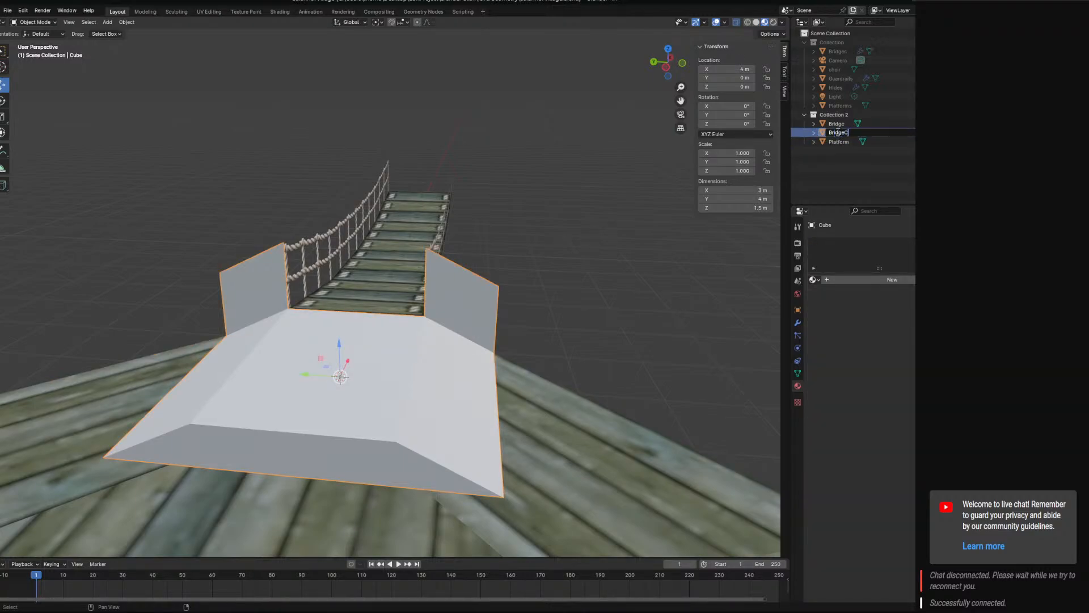
text(BridgeConnector)
key(Return)
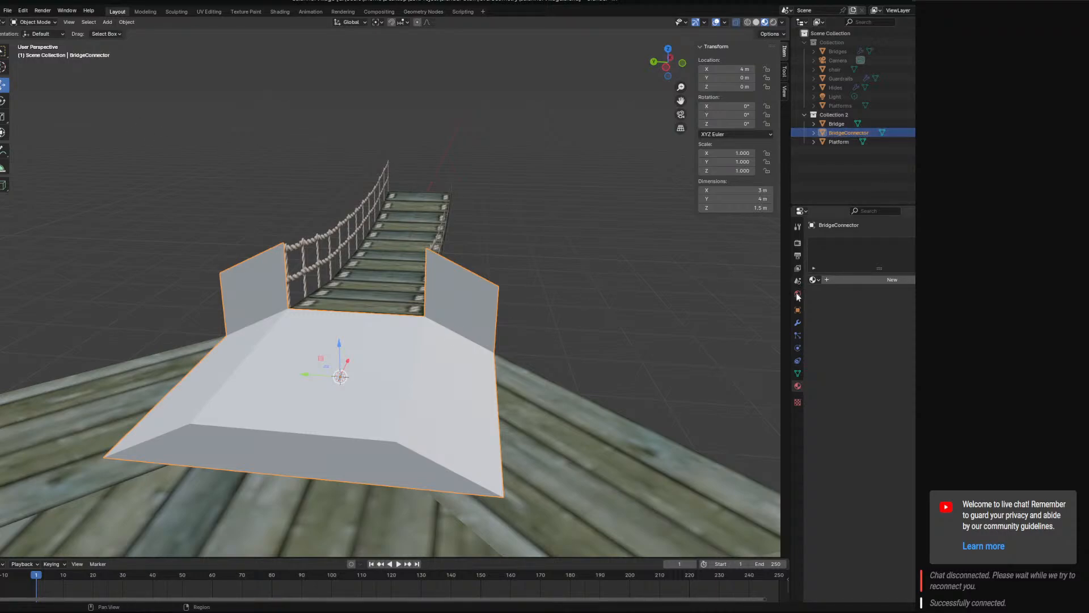
Give the BridgeConnector block three material slots holding the existing Wood, Stairs and RopeBridge materials.
click(813, 279)
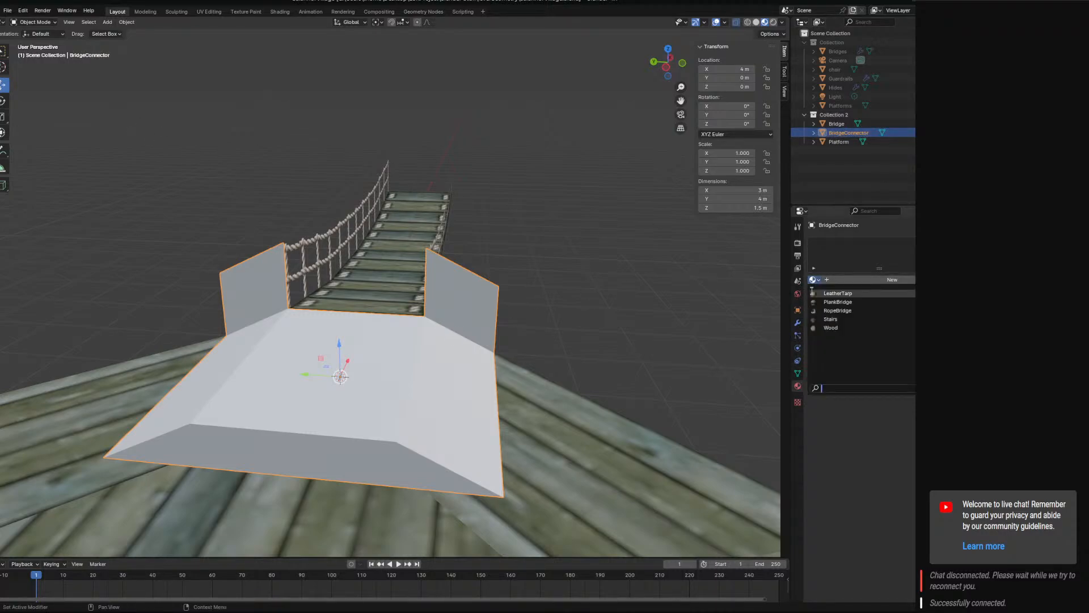
click(817, 328)
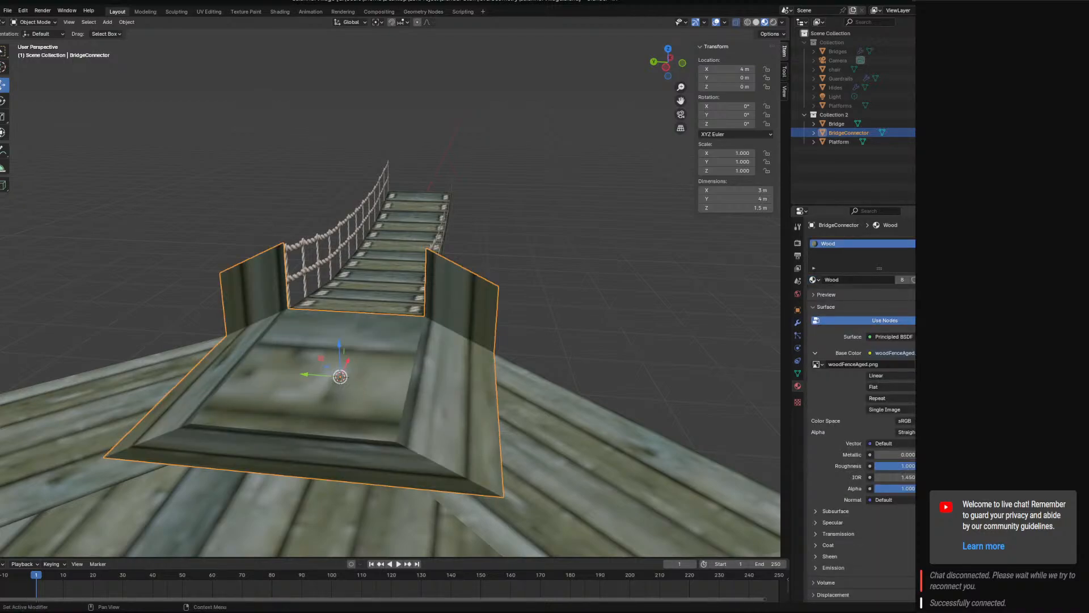
click(954, 243)
click(813, 299)
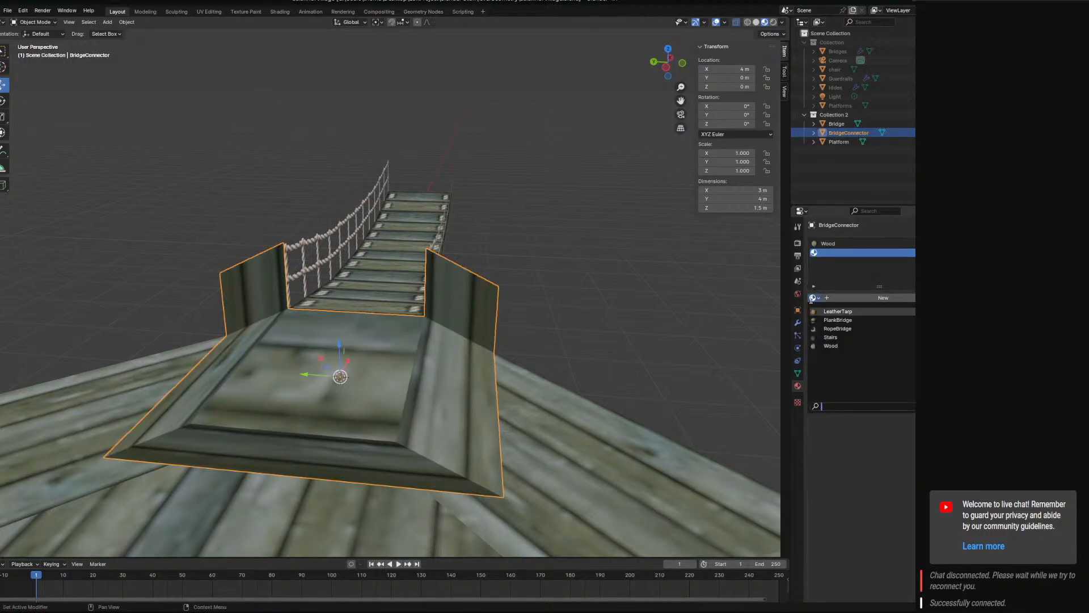
click(831, 337)
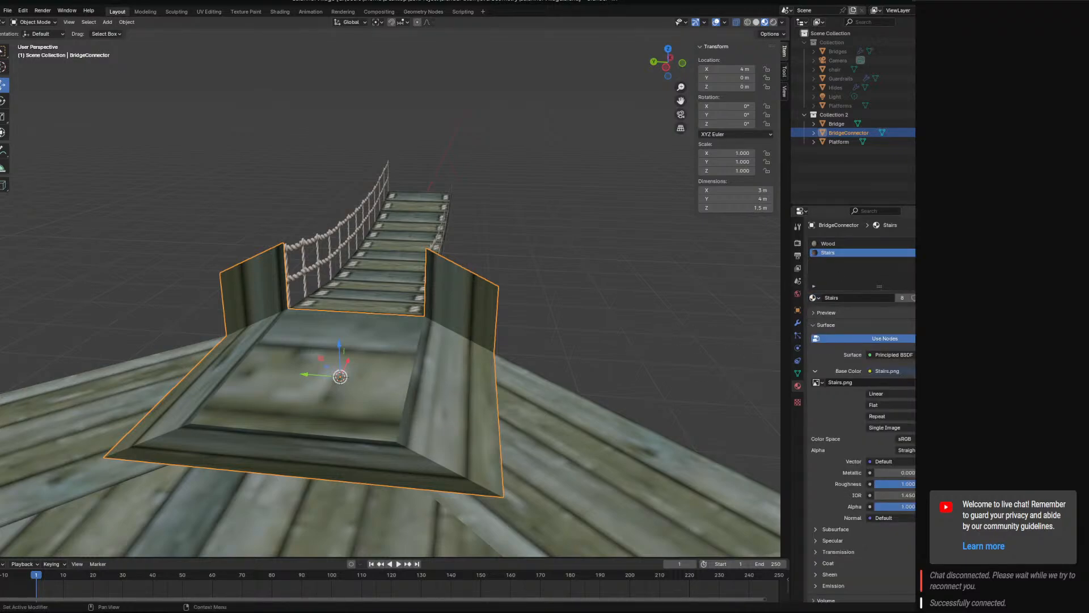
click(953, 243)
click(815, 298)
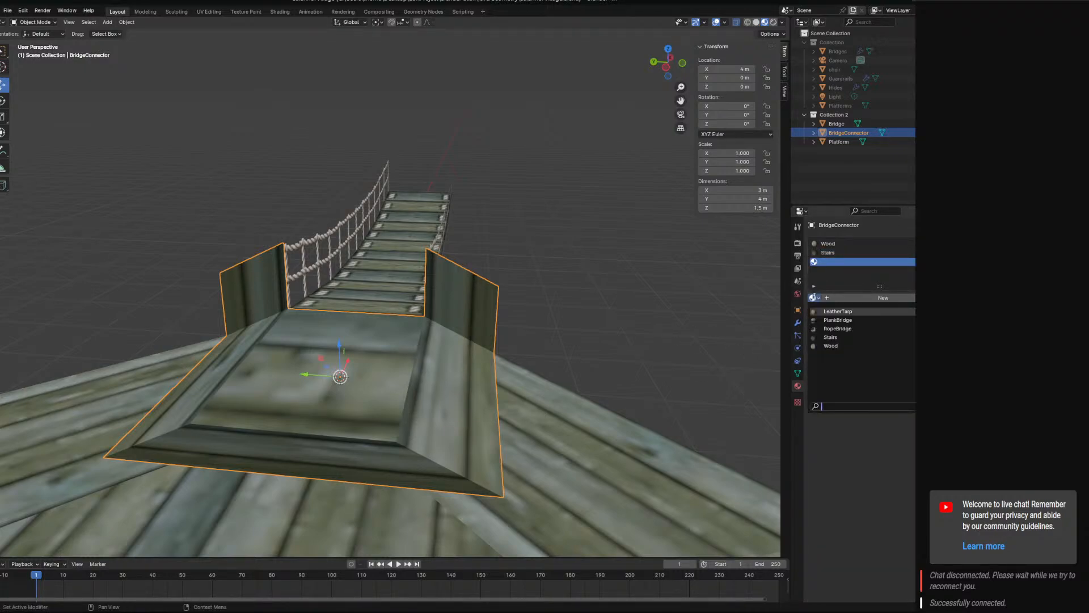
click(837, 328)
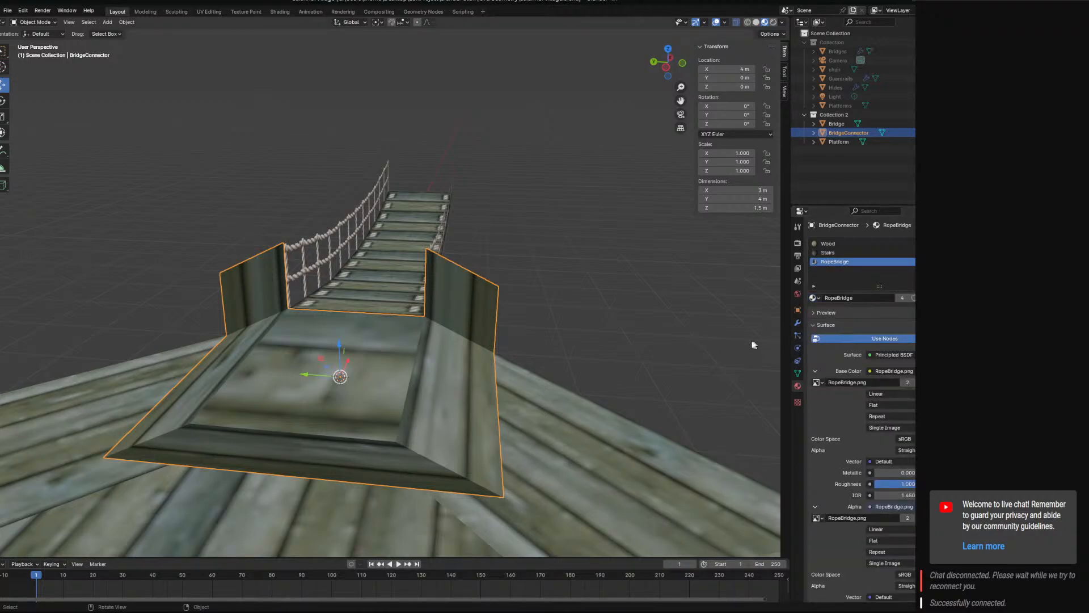
In Edit Mode, unwrap the block's two upright side panel faces and assign the RopeBridge material to them.
middle_drag(591, 370, 418, 314)
click(34, 22)
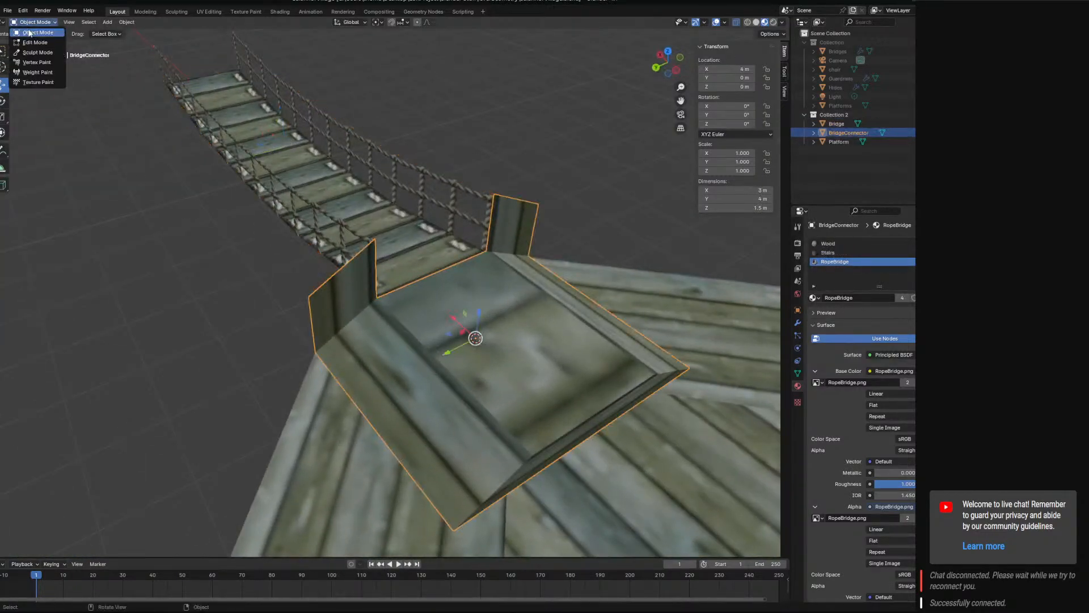
click(35, 44)
click(83, 22)
click(337, 290)
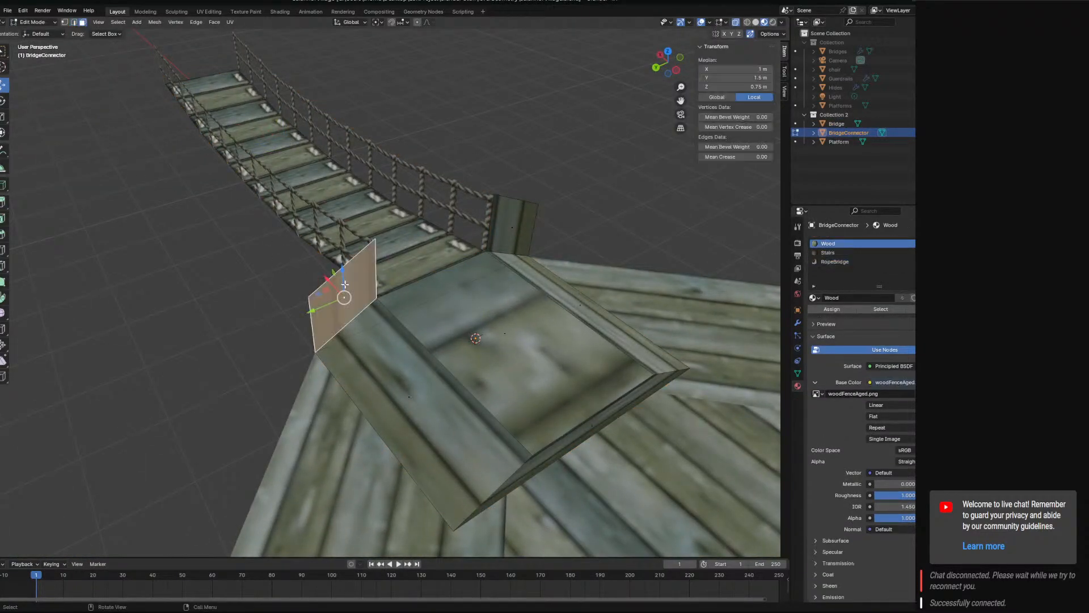
shift+click(510, 231)
key(u)
click(262, 84)
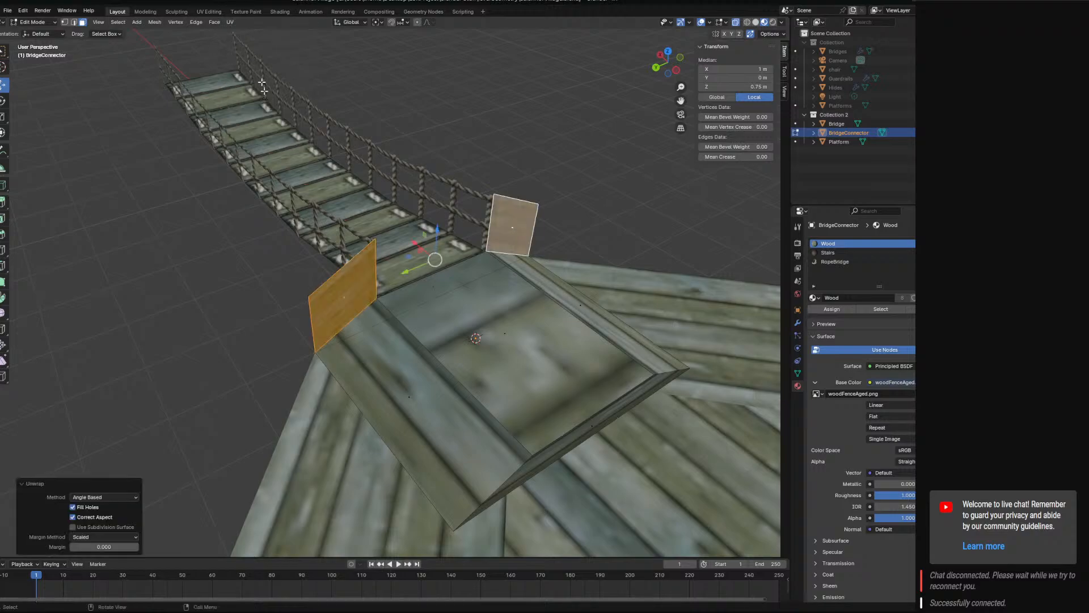
click(837, 262)
click(832, 309)
Select the large top face of the BridgeConnector block.
click(569, 328)
click(523, 339)
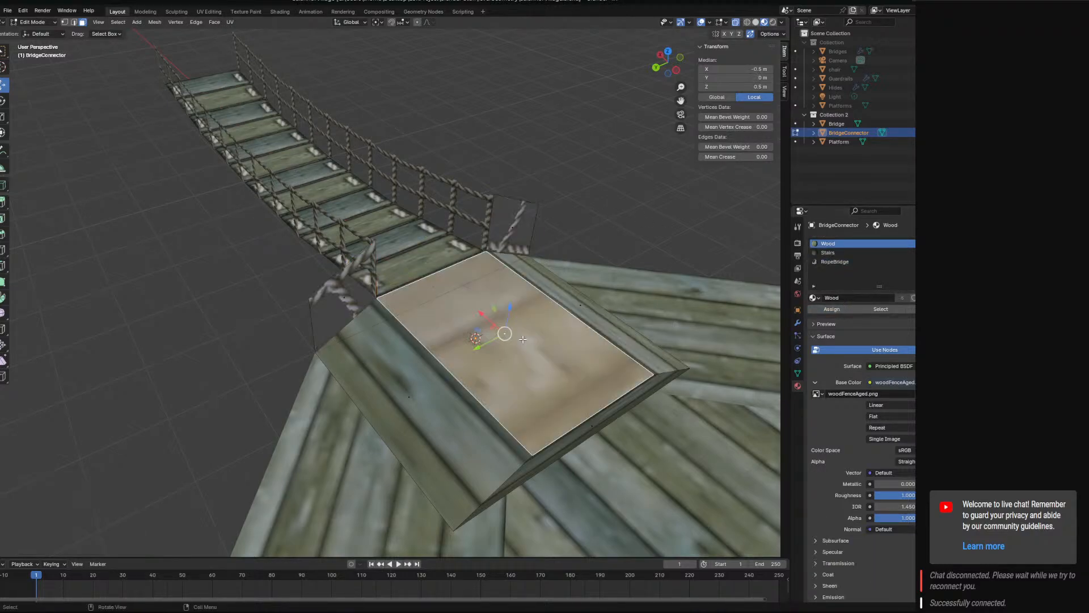
Assign the Stairs material to the two long sloped side faces of the BridgeConnector block.
click(834, 253)
click(396, 386)
shift+click(600, 310)
click(829, 252)
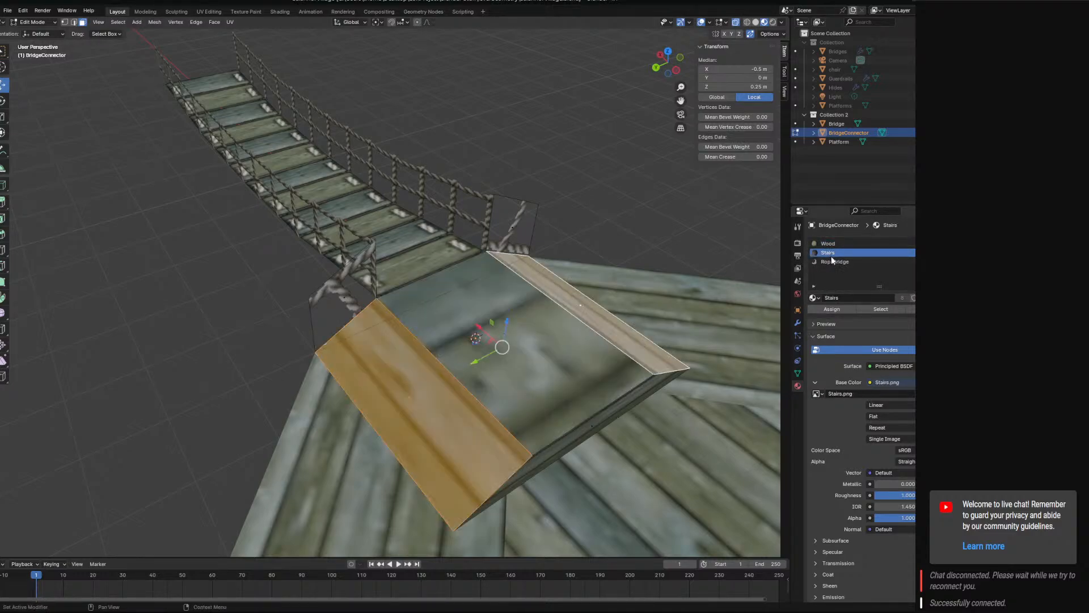
click(832, 308)
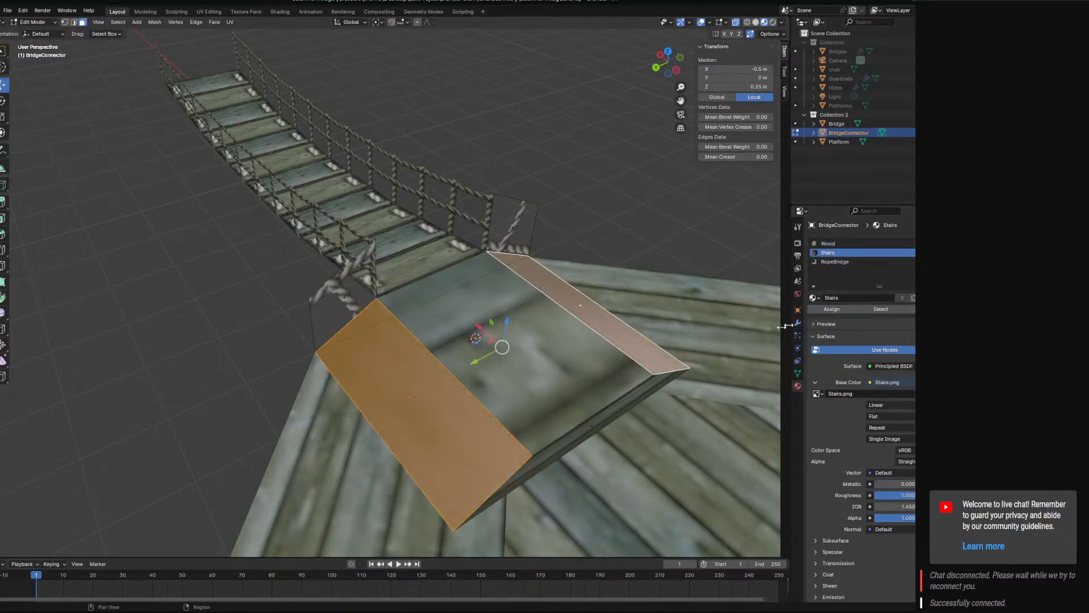
Switch to the UV Editing workspace and show Stairs.png as the image behind the UVs.
click(231, 23)
click(209, 12)
scroll(406, 300, up, 2)
middle_drag(405, 301, 354, 295)
click(231, 23)
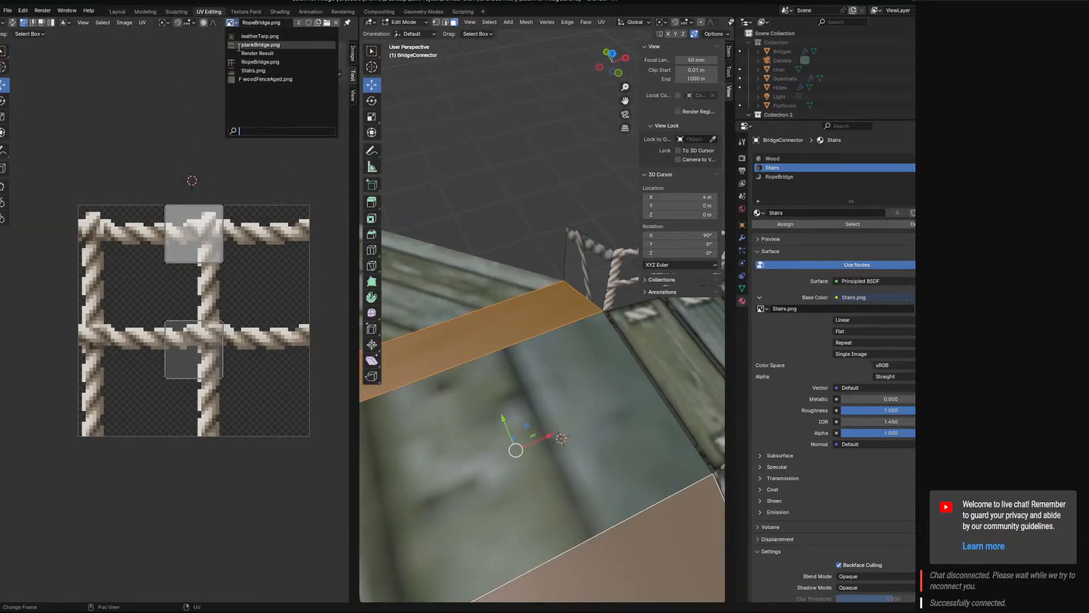
click(250, 68)
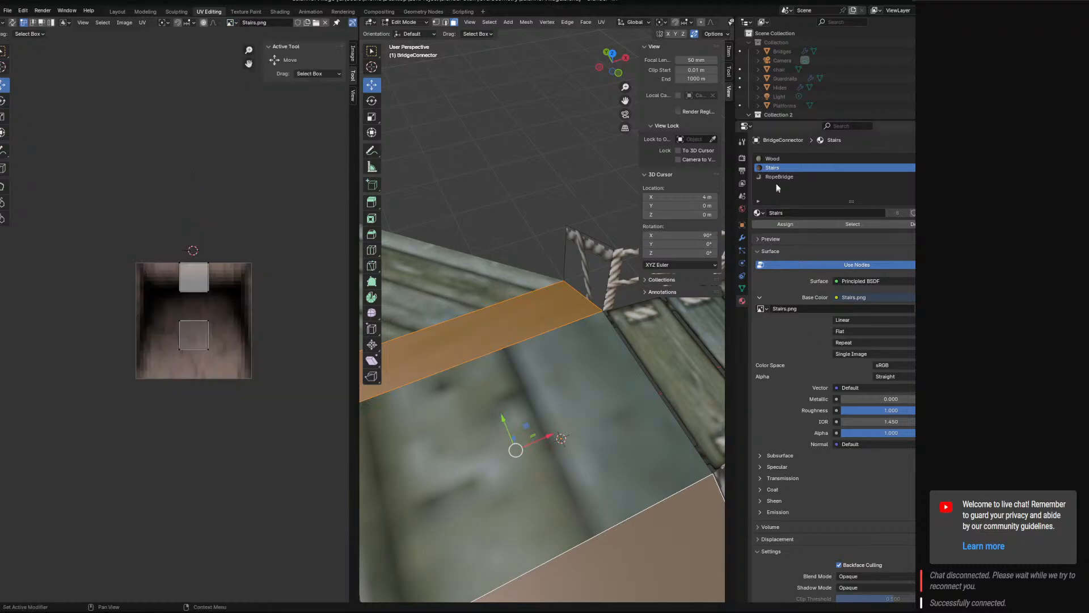
Unwrap one of the sloped side faces on its own and rotate its UVs by -90 degrees.
click(506, 360)
click(506, 329)
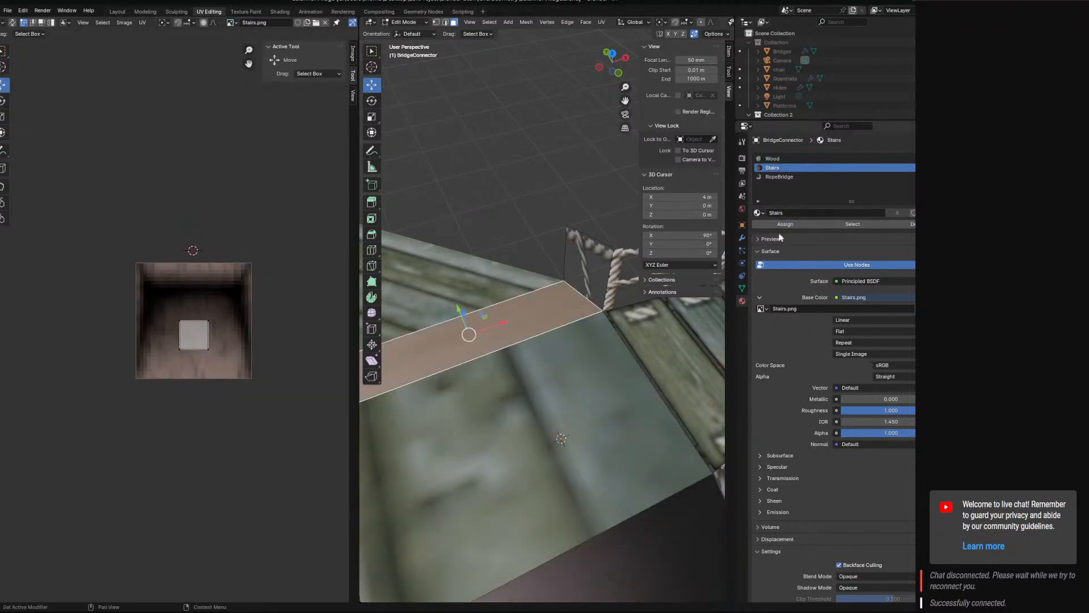
click(602, 22)
click(607, 37)
middle_drag(482, 322, 580, 338)
scroll(642, 335, down, 3)
key(a)
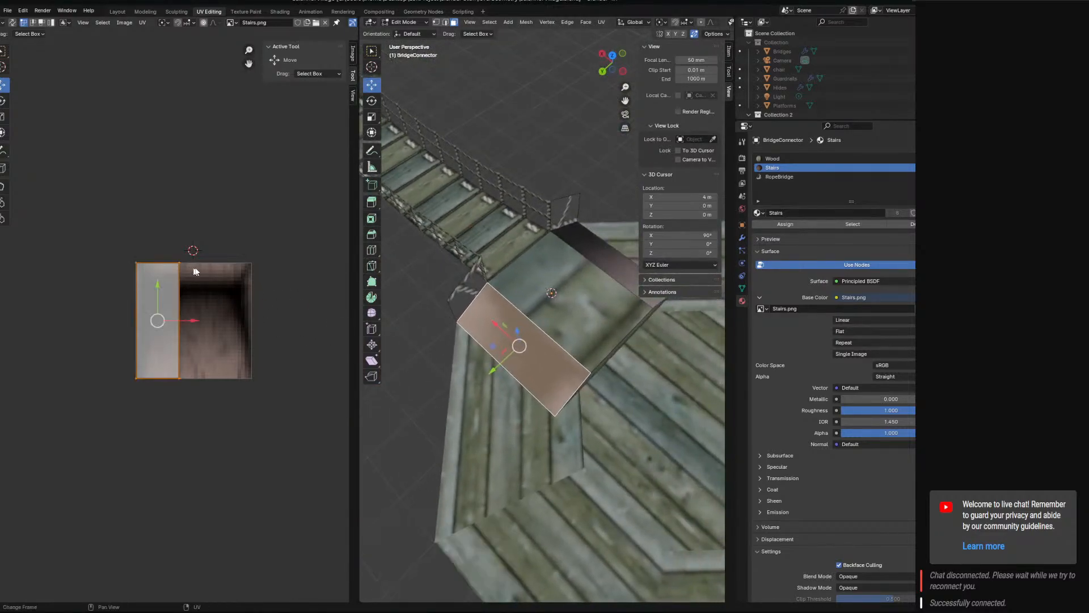
key(r)
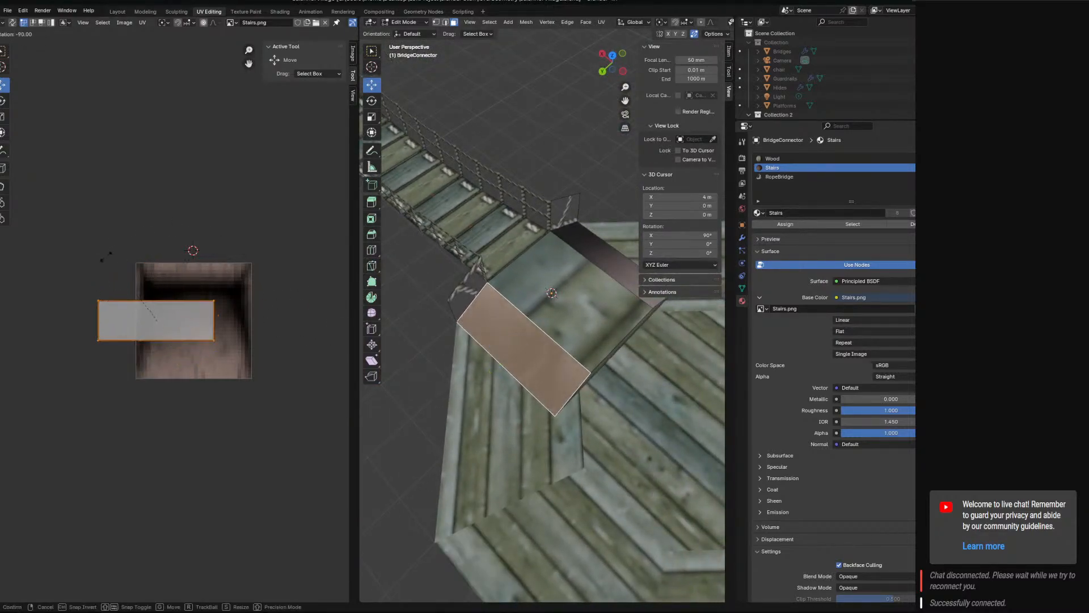
click(159, 312)
Move the corners and edges of that side face's UVs outward to fill the whole Stairs.png image.
drag(196, 322, 232, 325)
click(150, 310)
shift+click(152, 330)
click(249, 301)
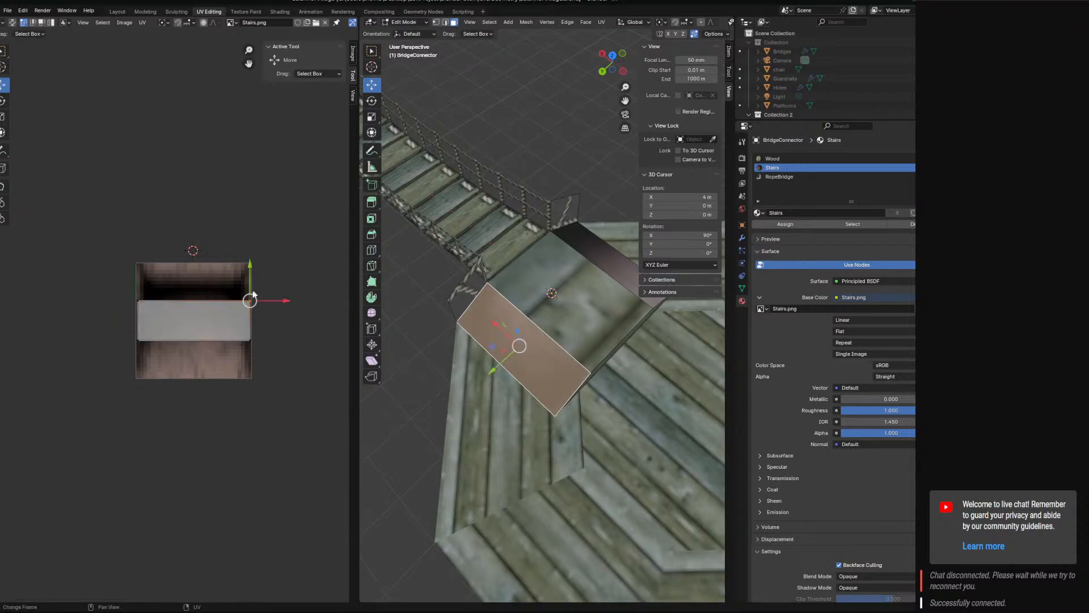
shift+click(138, 309)
drag(197, 267, 196, 228)
click(246, 334)
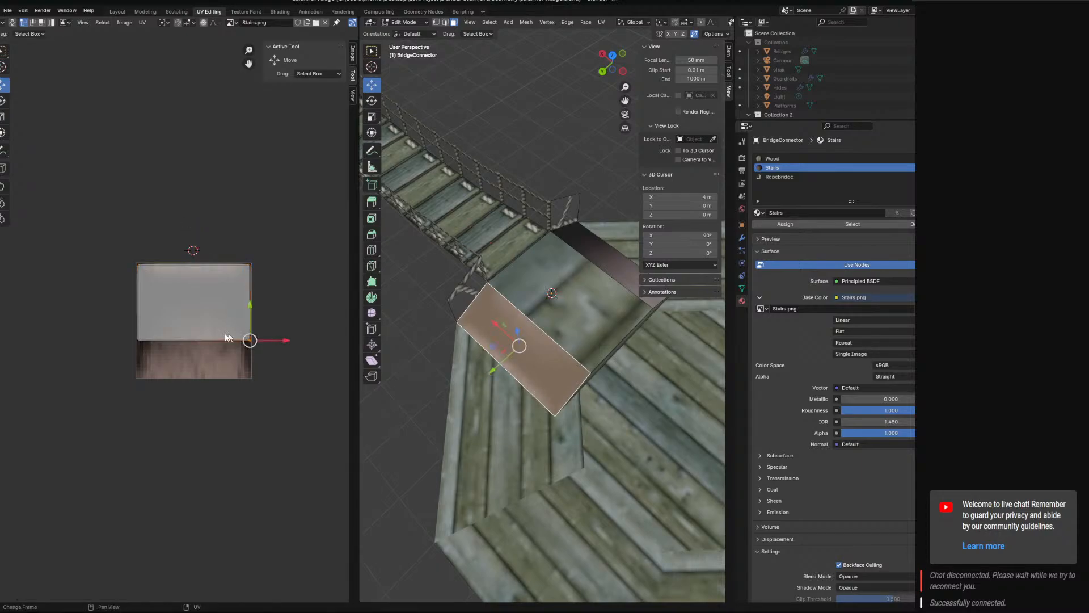
shift+click(149, 335)
drag(195, 306, 196, 342)
Rotate all UVs of the sloped side face by 180 degrees.
key(a)
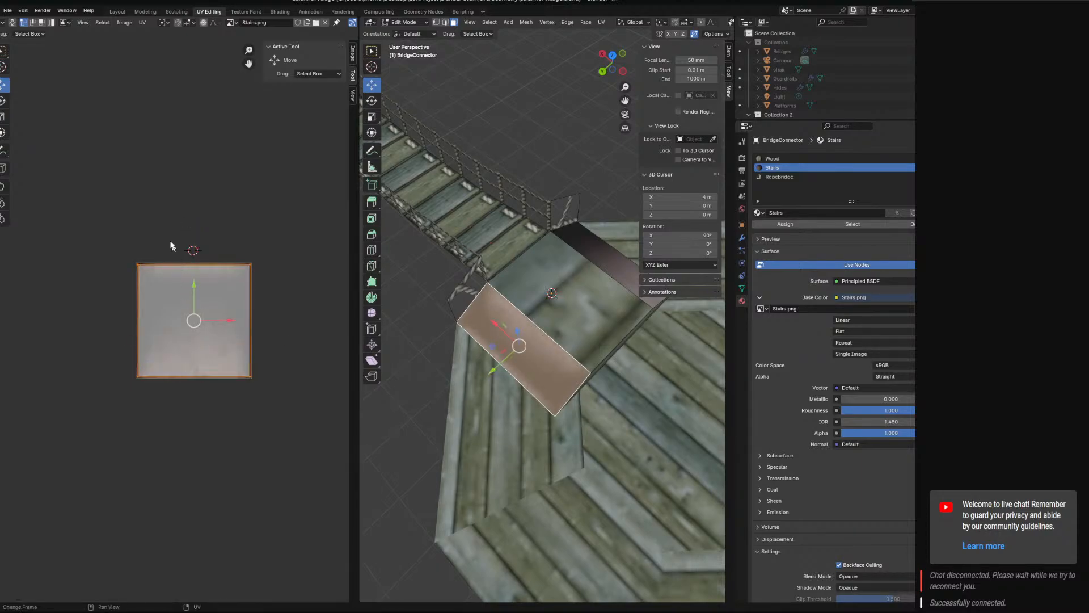
key(r)
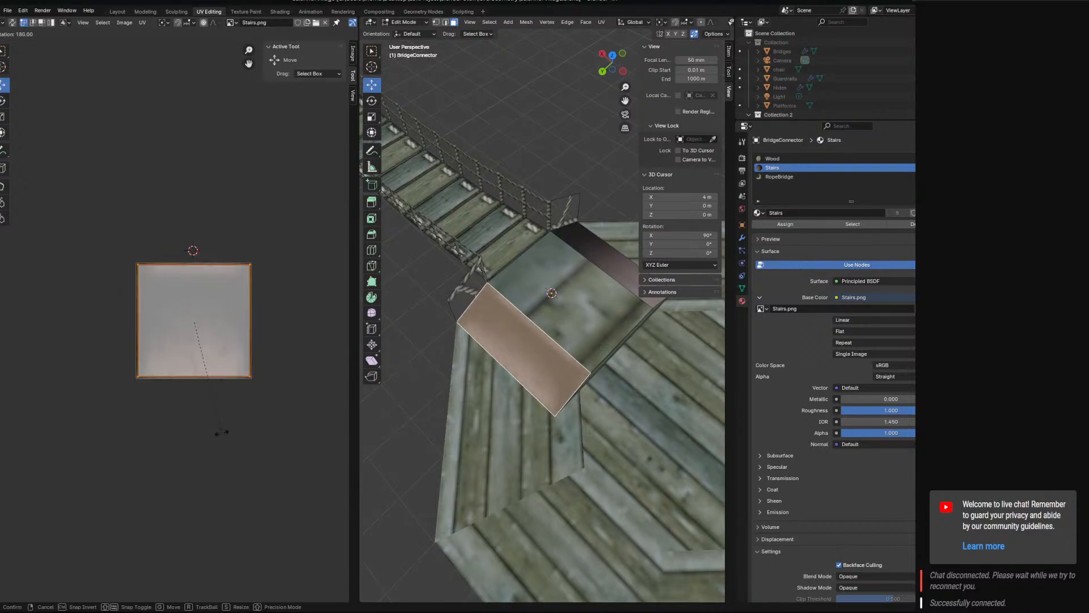
click(221, 432)
Unwrap the opposite sloped side face on its own and rotate its UVs by -90 degrees.
middle_drag(573, 422, 446, 386)
click(605, 391)
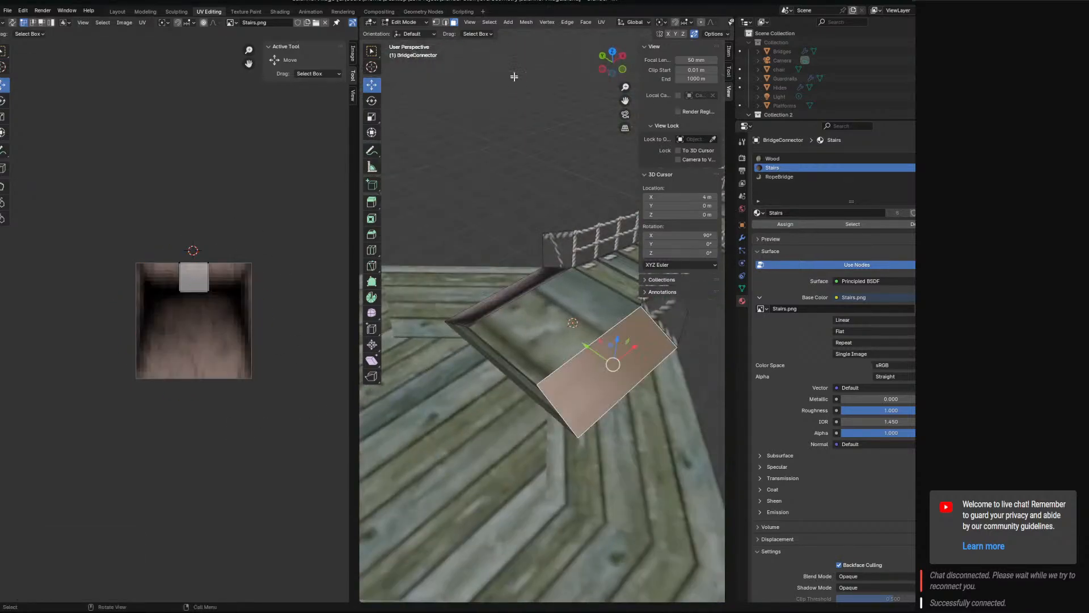
click(601, 23)
click(616, 36)
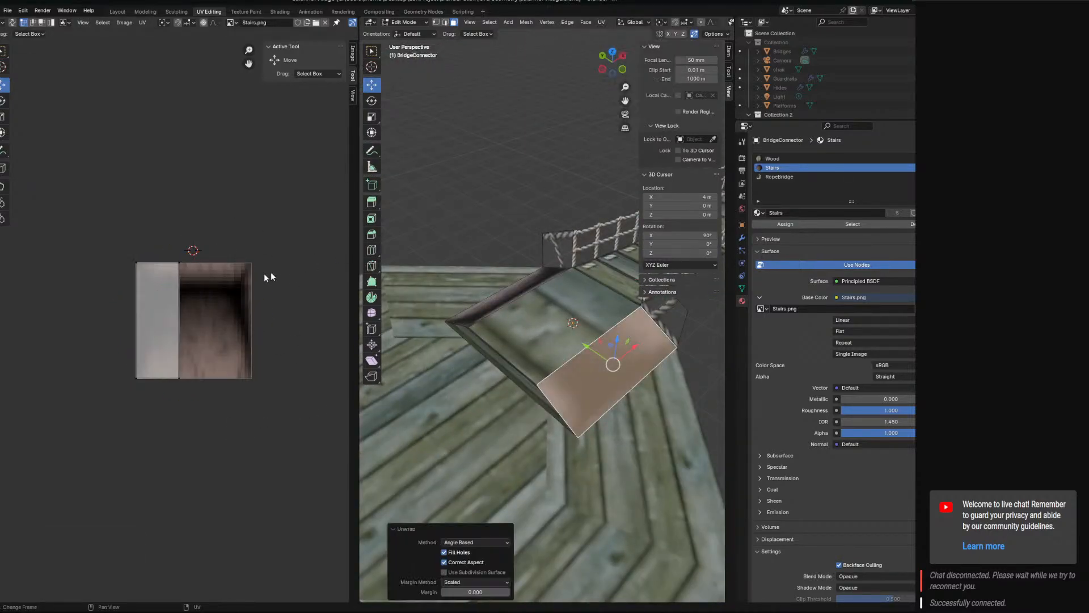
click(178, 263)
key(r)
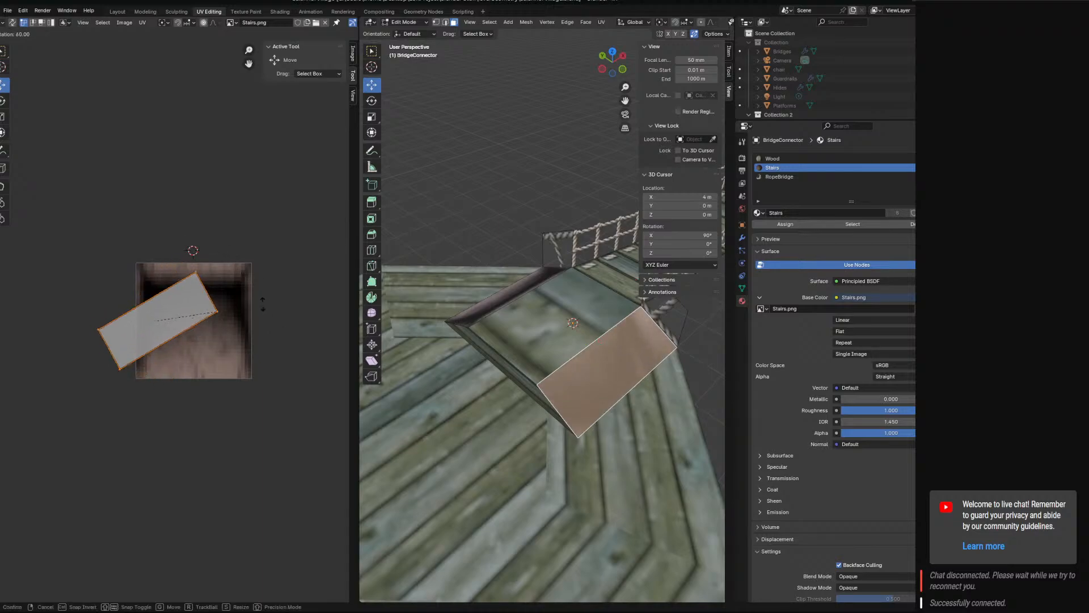
click(74, 286)
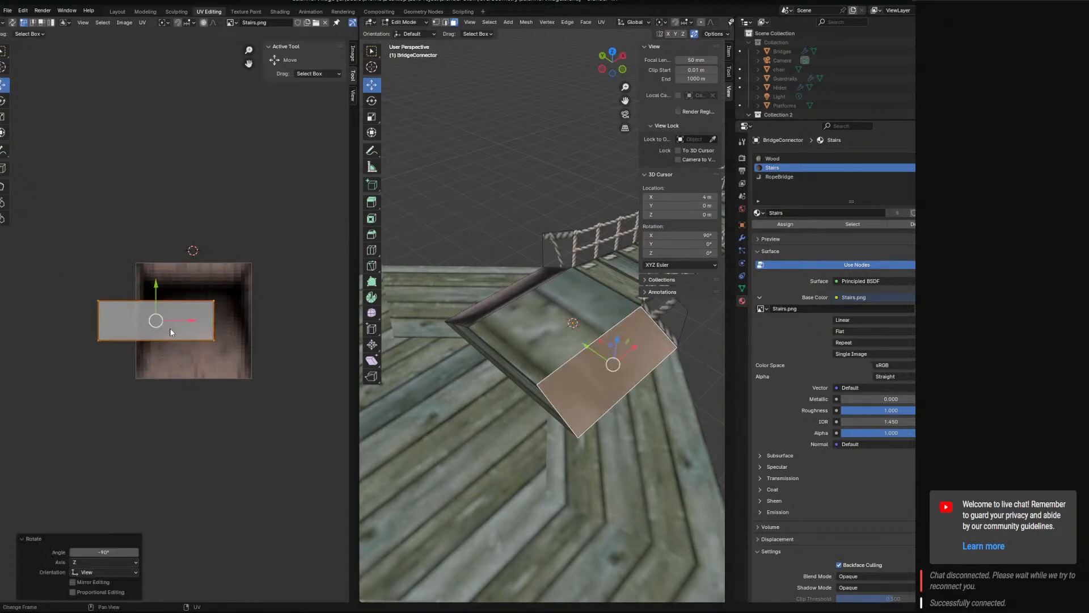
Align the opposite side face's UVs with the image and extend their upper and lower edges to fill Stairs.png.
drag(195, 321, 170, 321)
click(135, 302)
click(250, 300)
shift+click(139, 299)
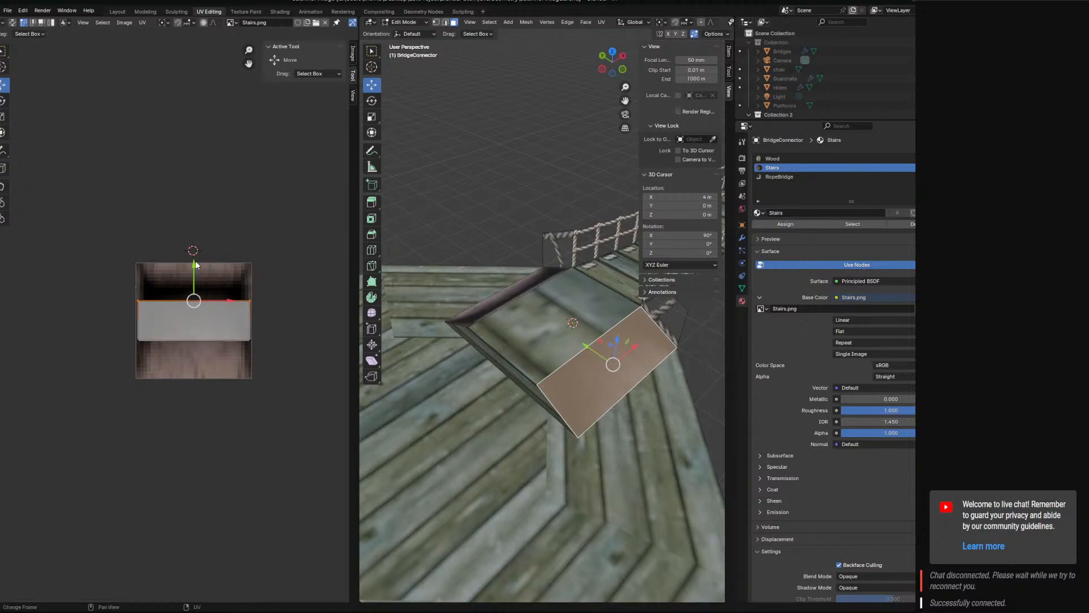
drag(195, 264, 197, 223)
click(239, 329)
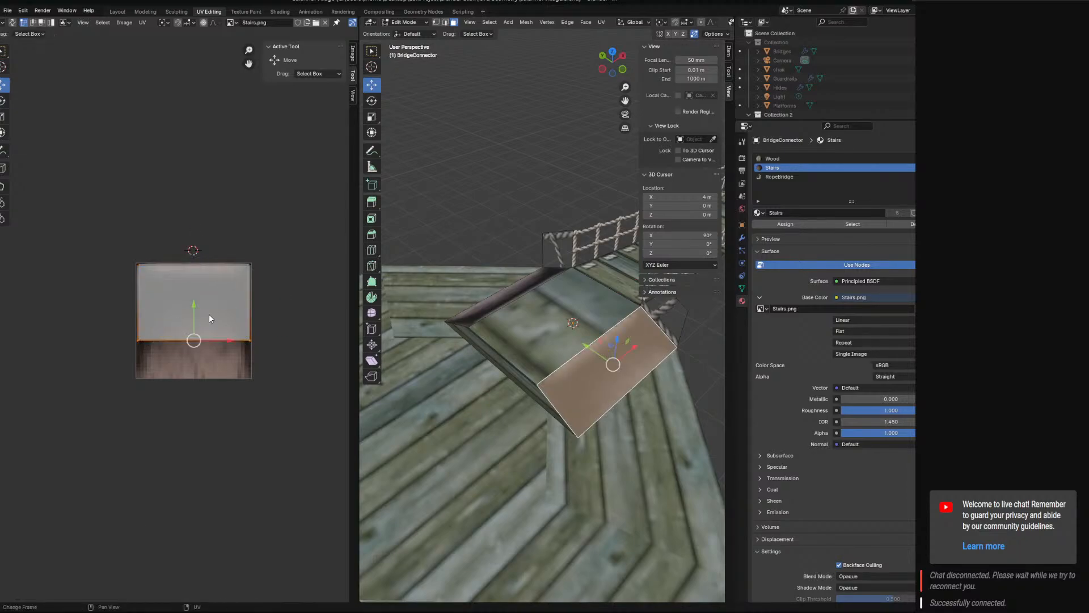
drag(194, 306, 194, 343)
middle_drag(483, 363, 663, 335)
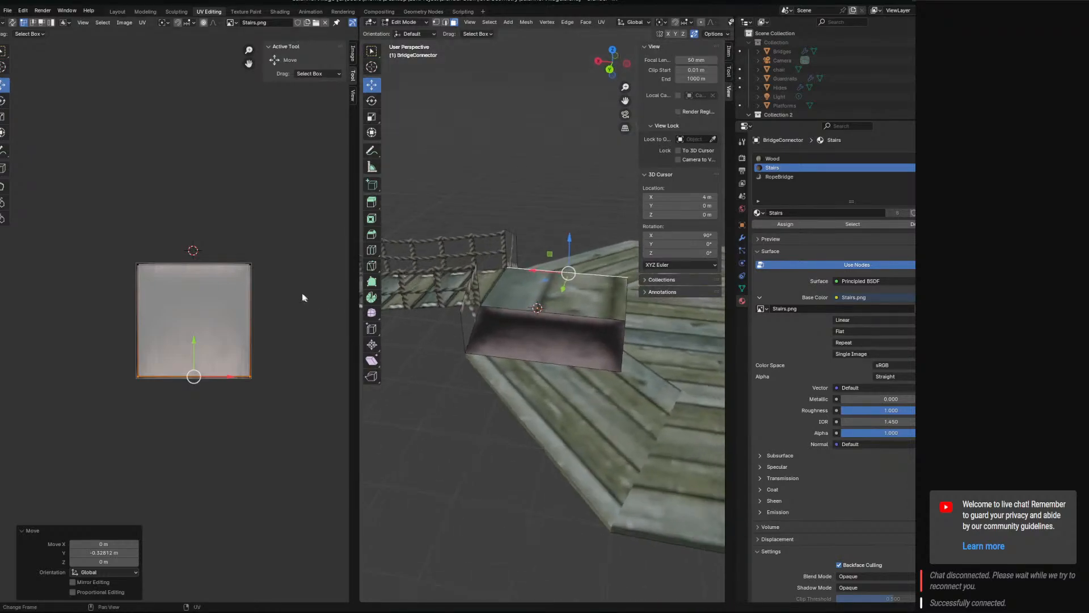
click(253, 265)
drag(195, 238, 194, 208)
key(ctrl+z)
With both sloped side faces selected, move their upper UV edge far above the Stairs.png image so the texture repeats across them.
click(541, 328)
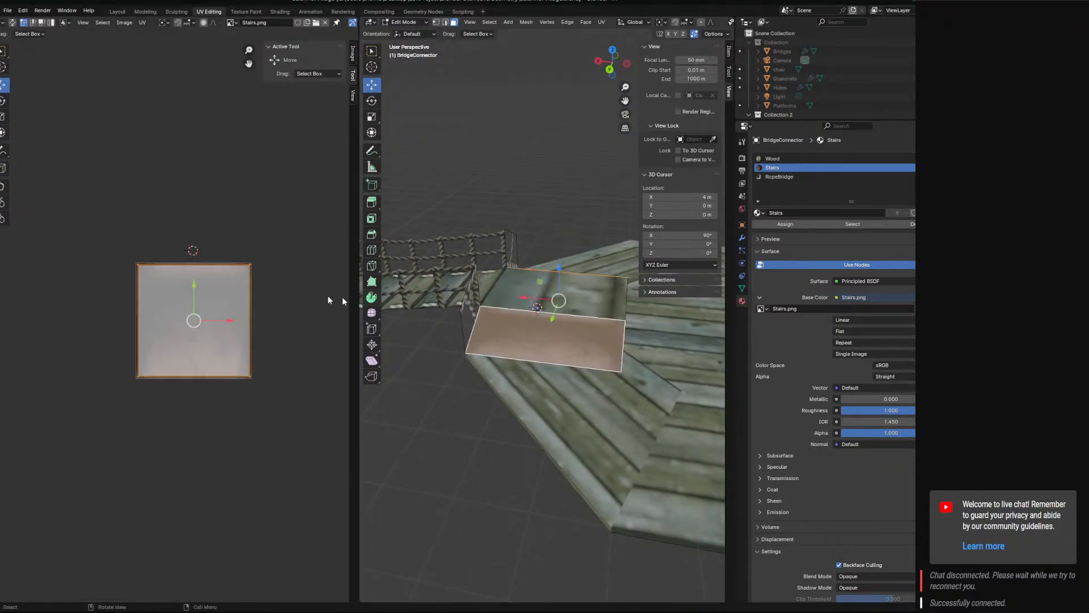
click(229, 279)
drag(194, 226, 189, 101)
middle_drag(392, 244, 601, 239)
click(597, 210)
middle_drag(544, 352, 587, 384)
scroll(557, 312, up, 5)
middle_drag(586, 384, 491, 334)
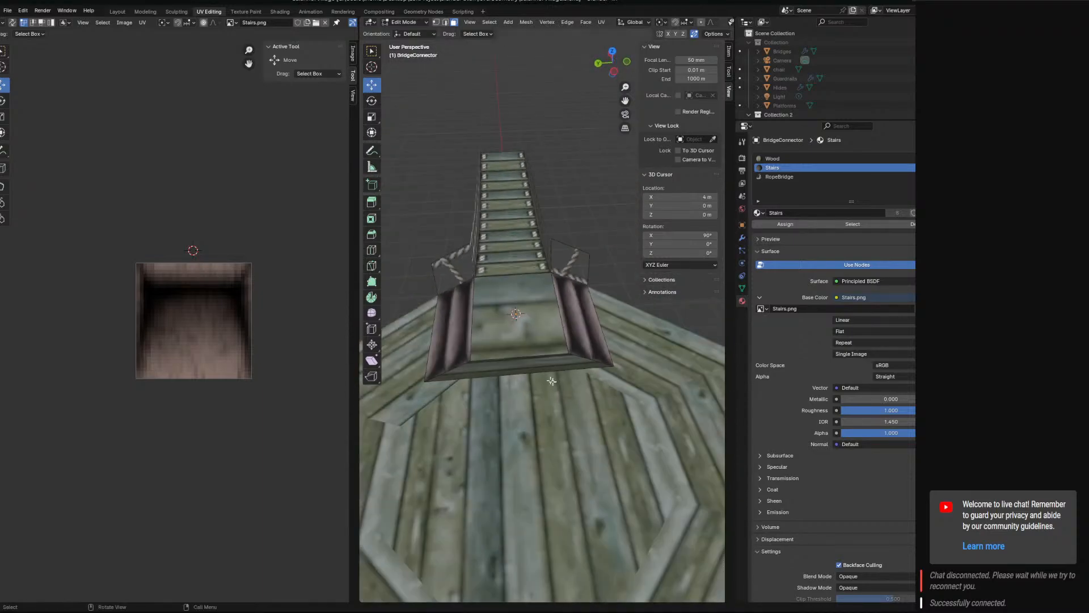
Unwrap the block's large top face together with its two sloped end faces that use the Wood material.
click(491, 333)
shift+click(538, 362)
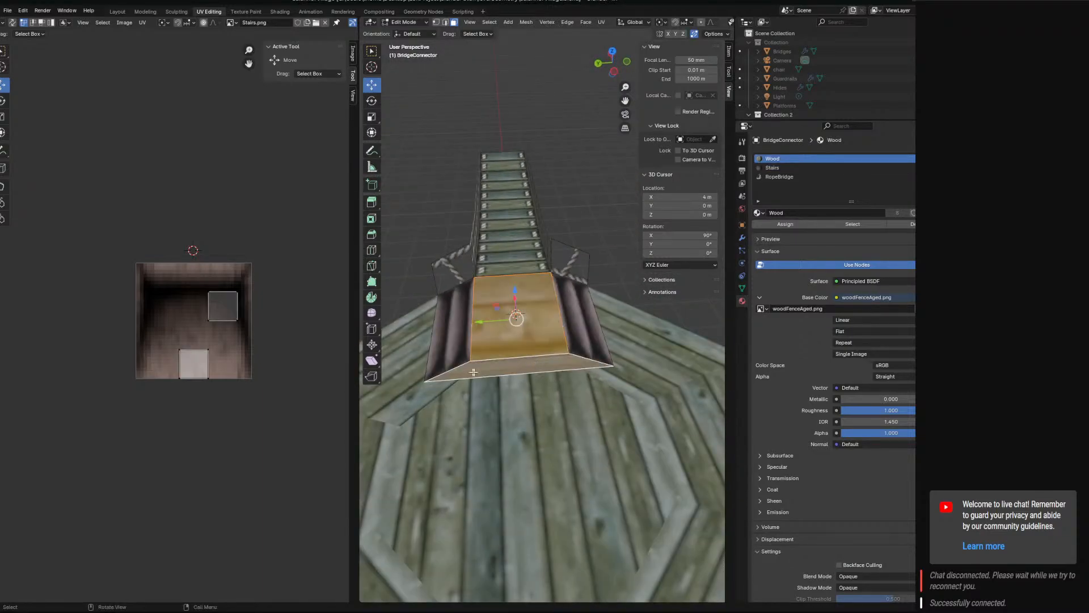
middle_drag(538, 362, 594, 303)
click(602, 28)
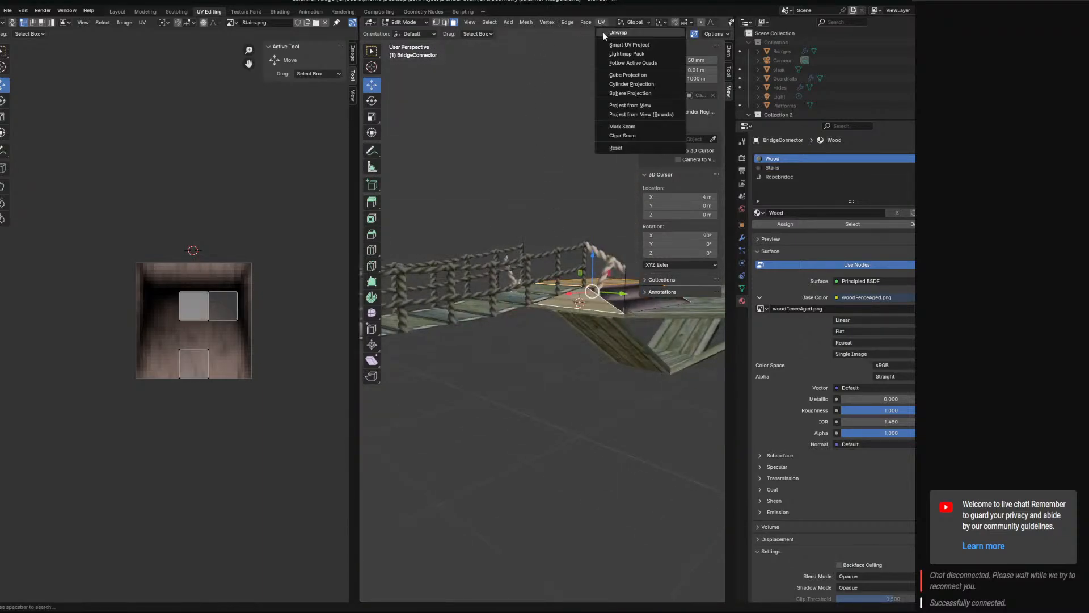
click(618, 41)
middle_drag(531, 289, 461, 347)
scroll(437, 347, up, 2)
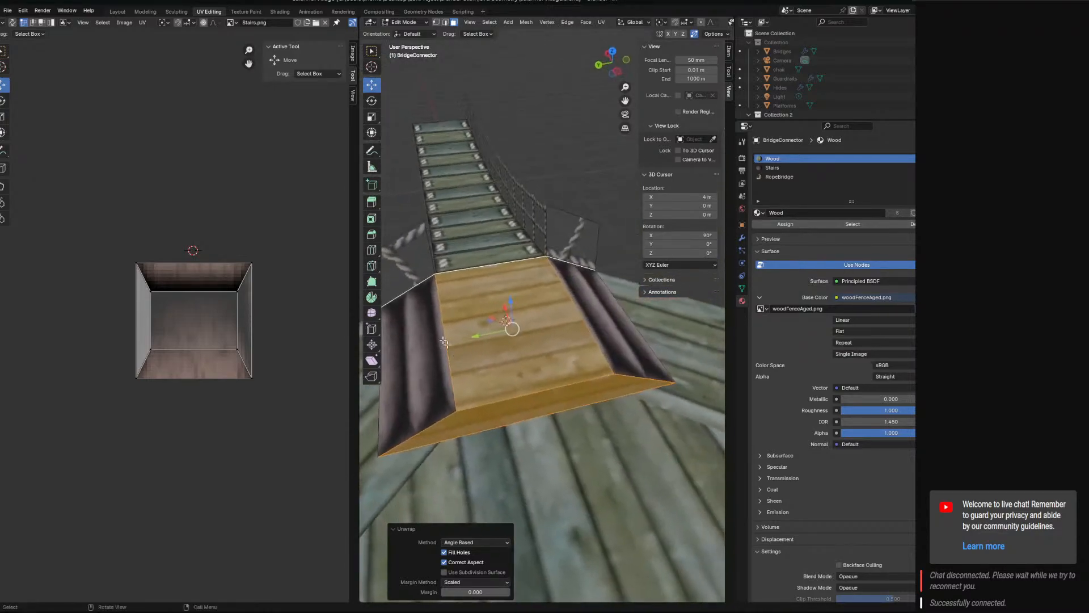
Select both upright rope panel faces of the block and unwrap them together.
click(396, 275)
shift+click(544, 223)
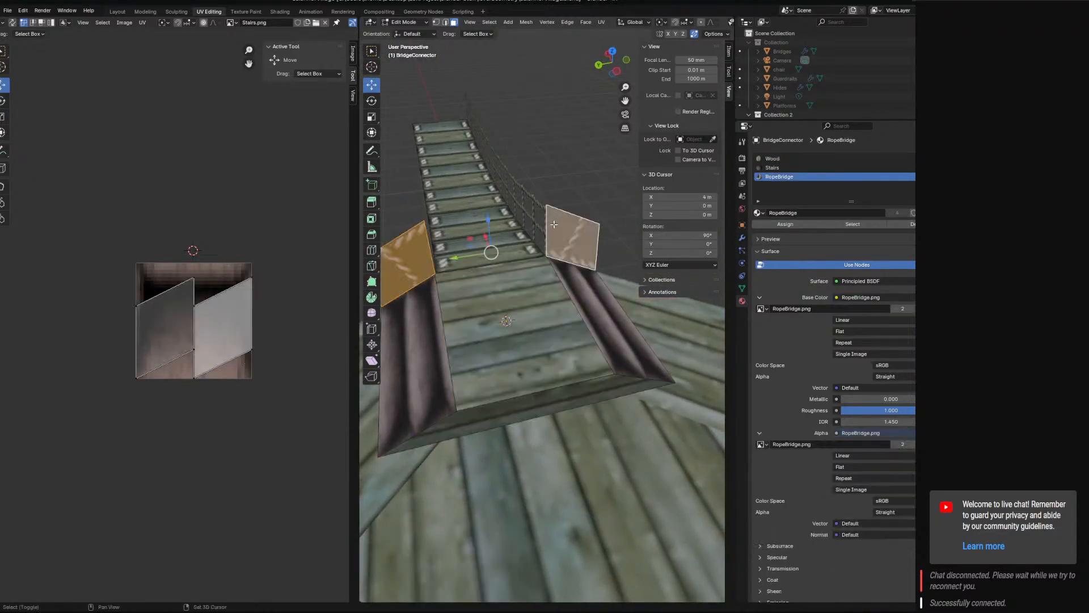
click(602, 26)
click(604, 35)
Unwrap the left-hand rope panel facing the bridge on its own and show RopeBridge.png behind its UVs.
click(407, 251)
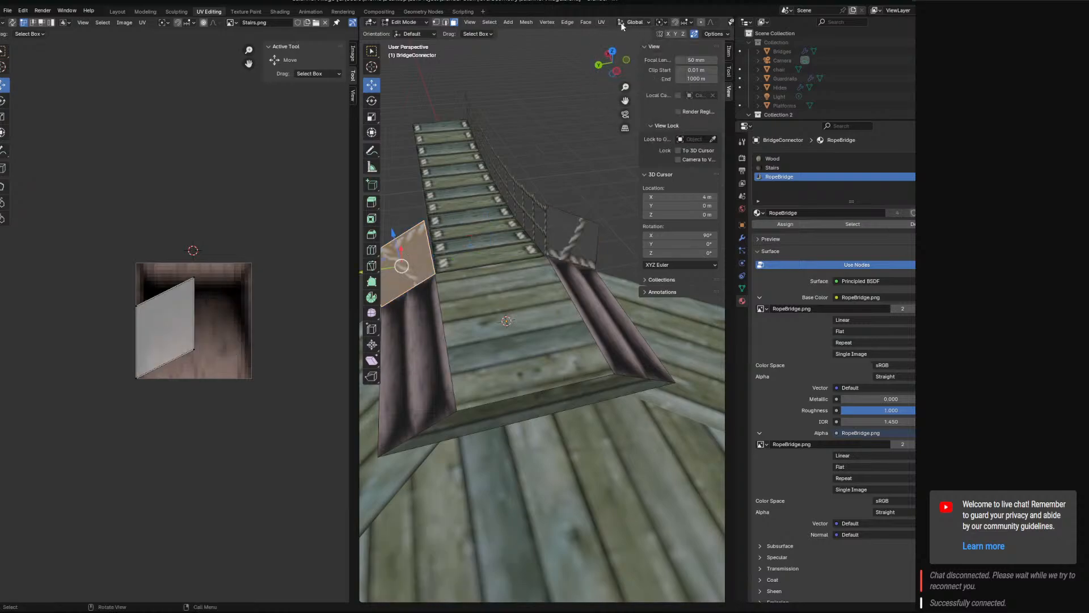
click(602, 23)
click(607, 32)
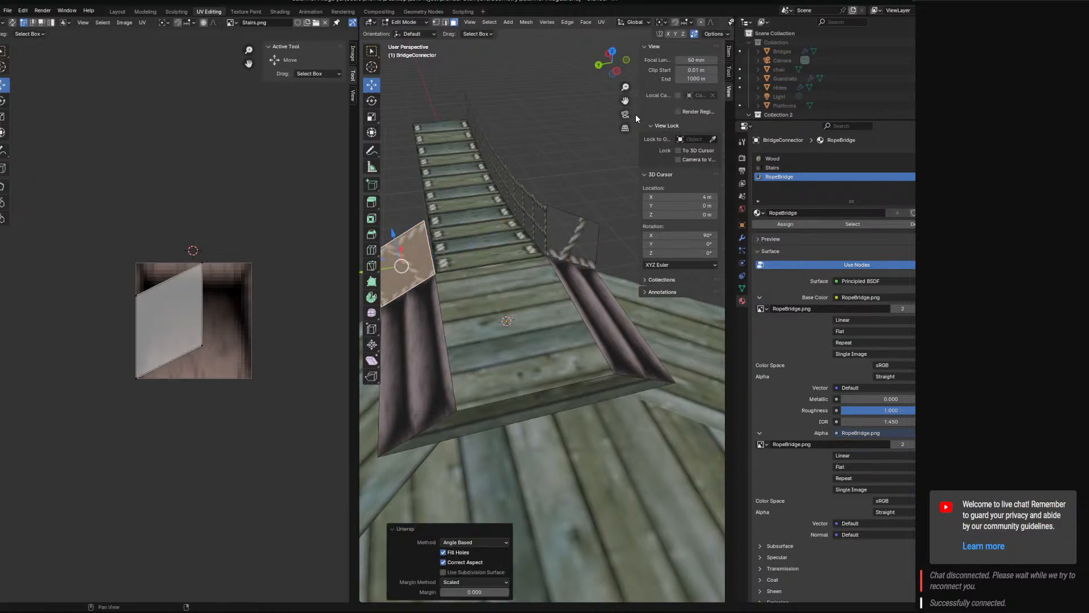
click(234, 26)
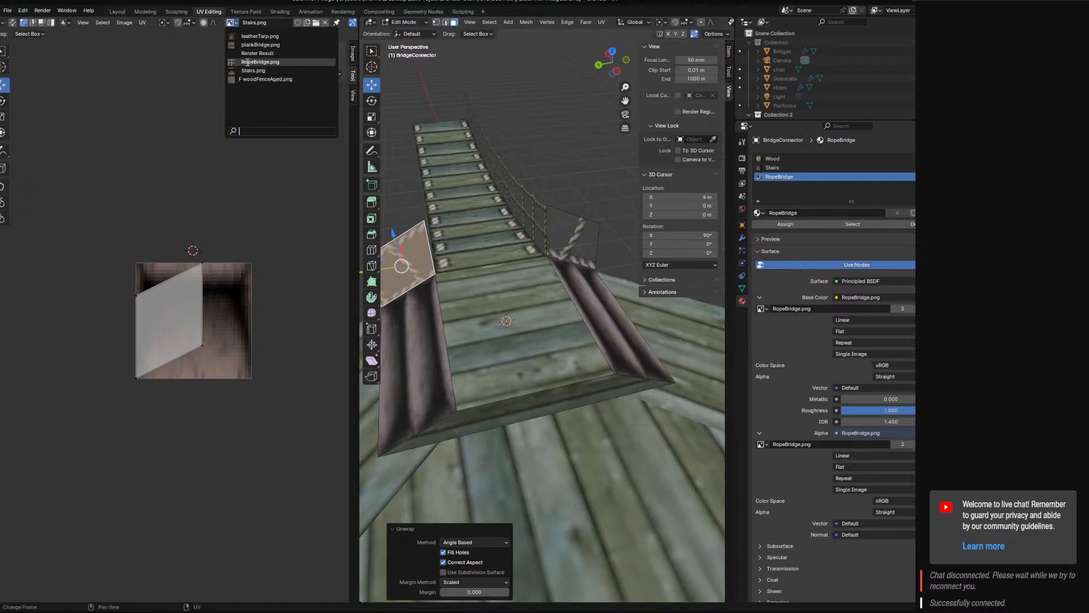
click(248, 64)
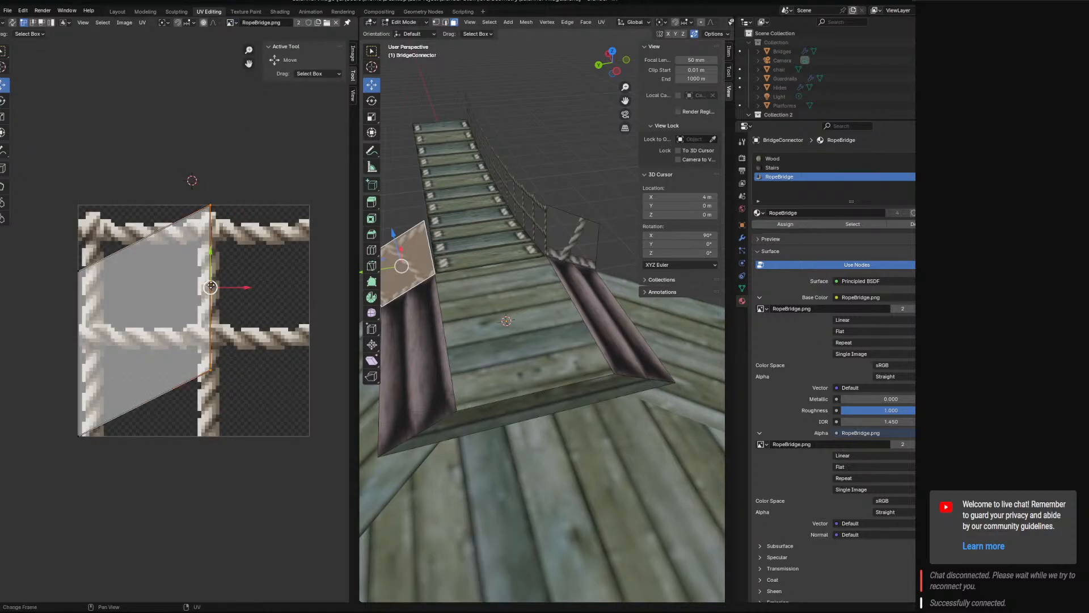
Move the left-hand rope panel's UV corners to the corners of RopeBridge.png so the face covers the whole image.
key(g)
click(336, 286)
click(78, 268)
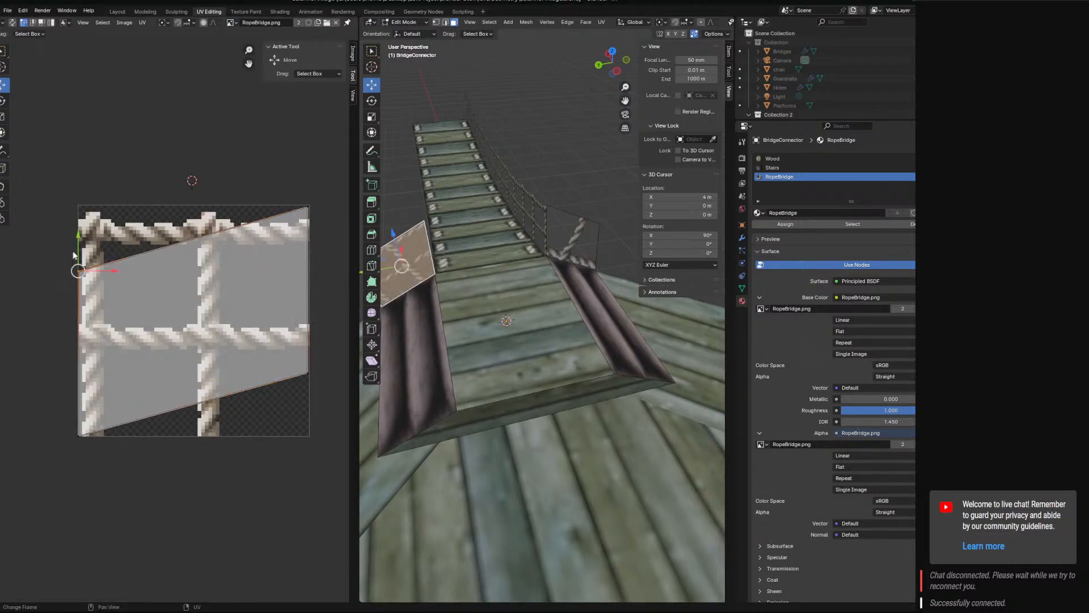
key(g)
click(83, 176)
click(308, 376)
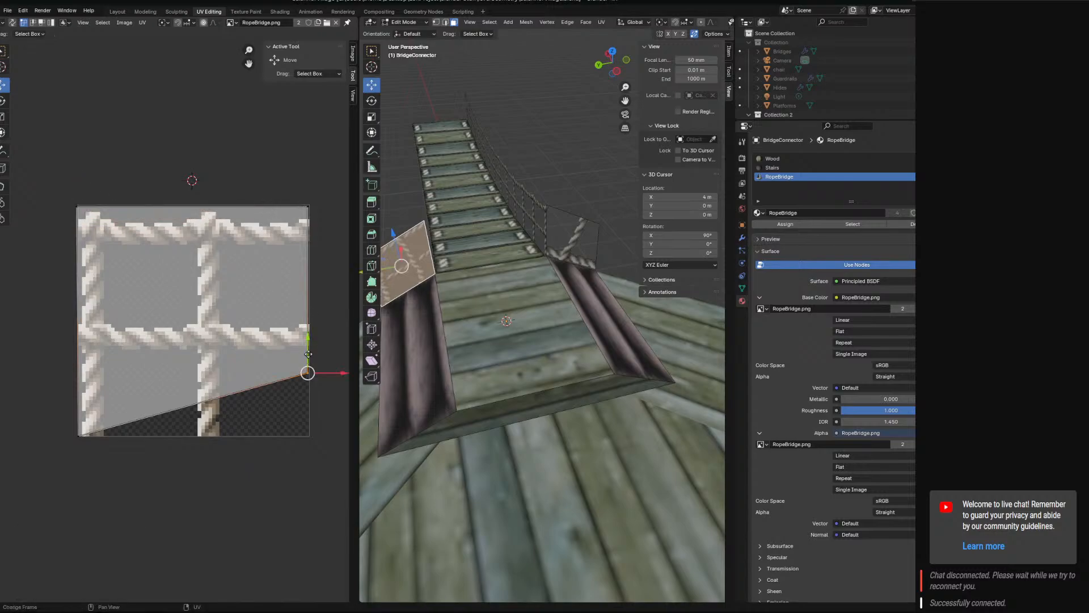
key(g)
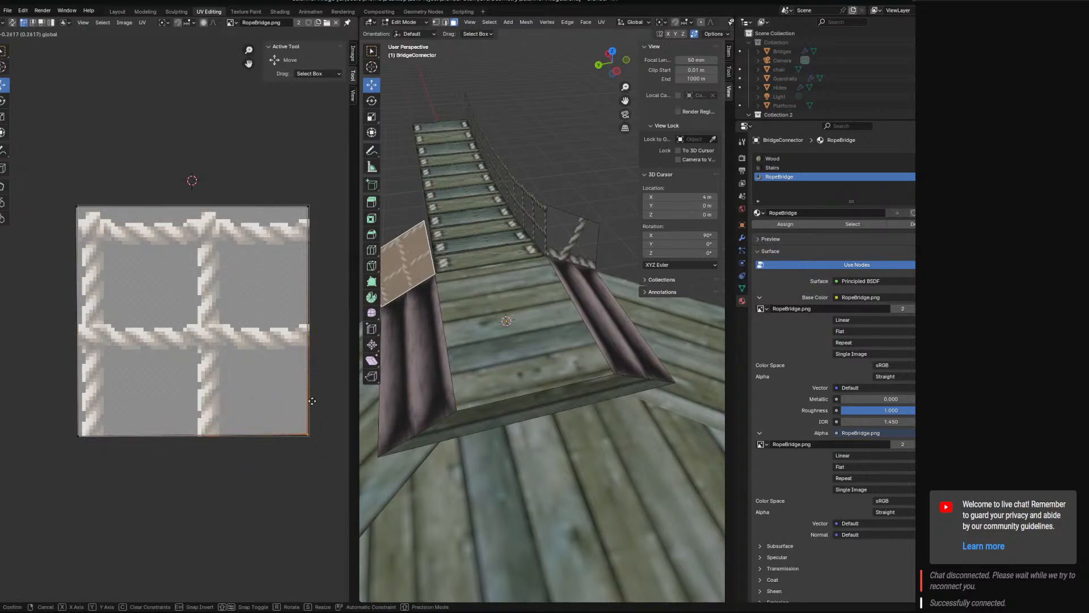
click(312, 400)
Select the right-hand rope panel and move its UV corners to the corners of RopeBridge.png so the face covers the whole image.
click(563, 234)
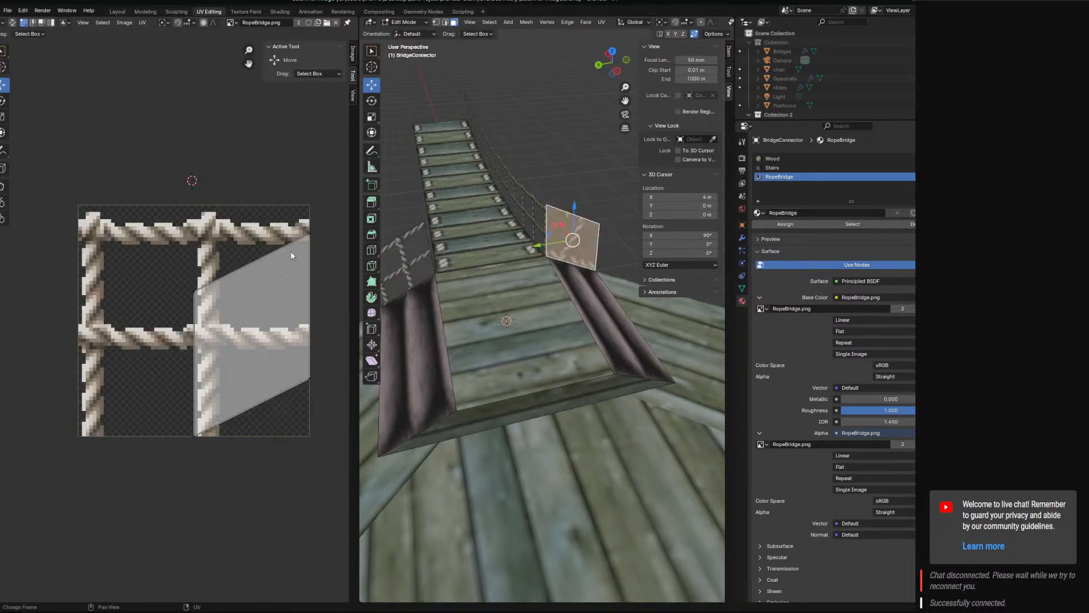
key(g)
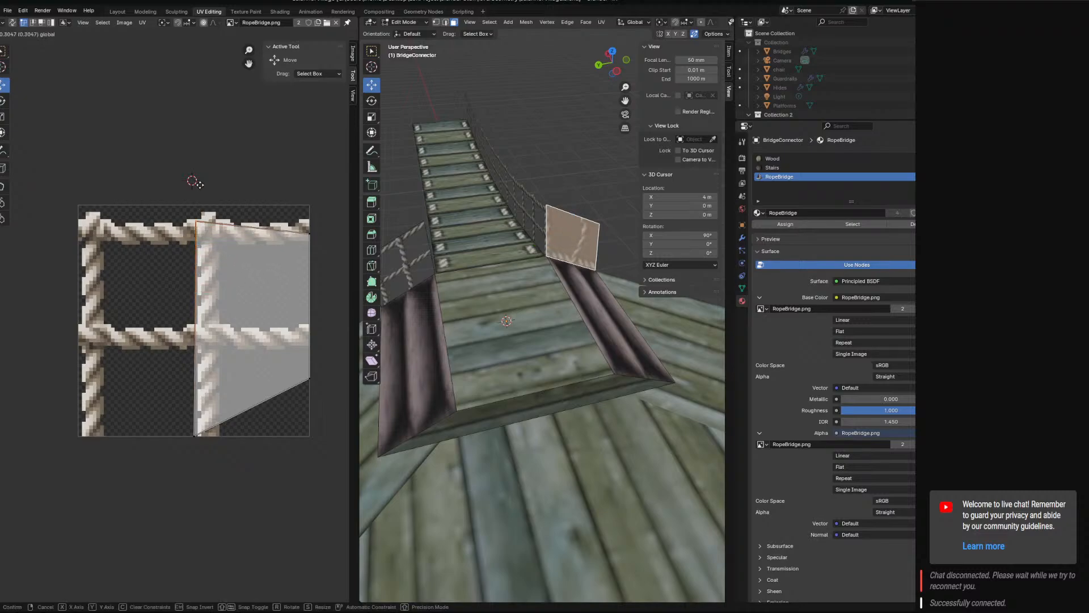
click(197, 180)
click(203, 434)
drag(205, 434, 91, 426)
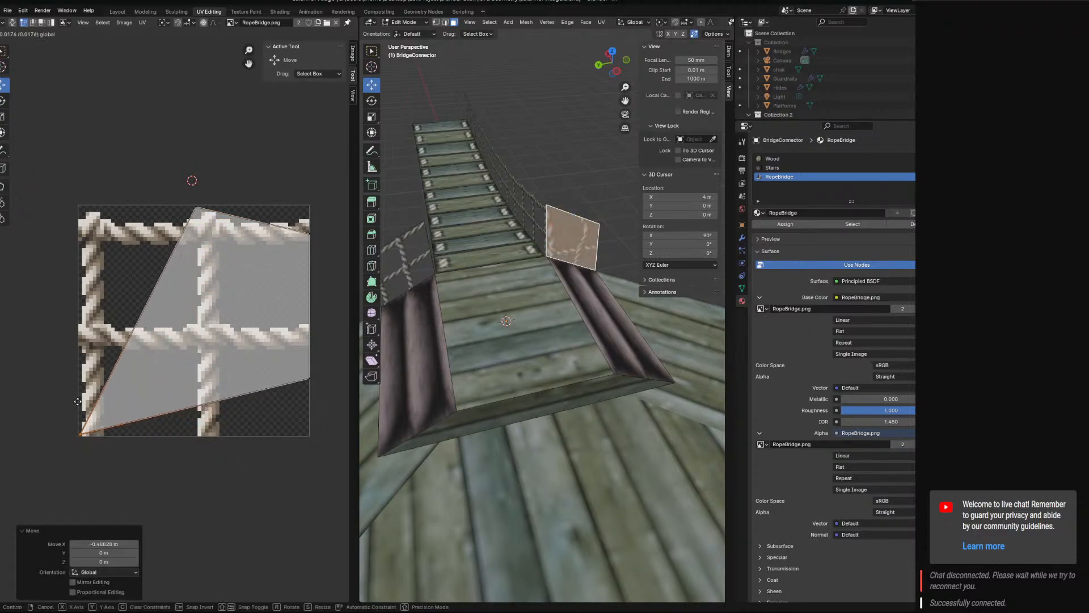
click(309, 208)
key(g)
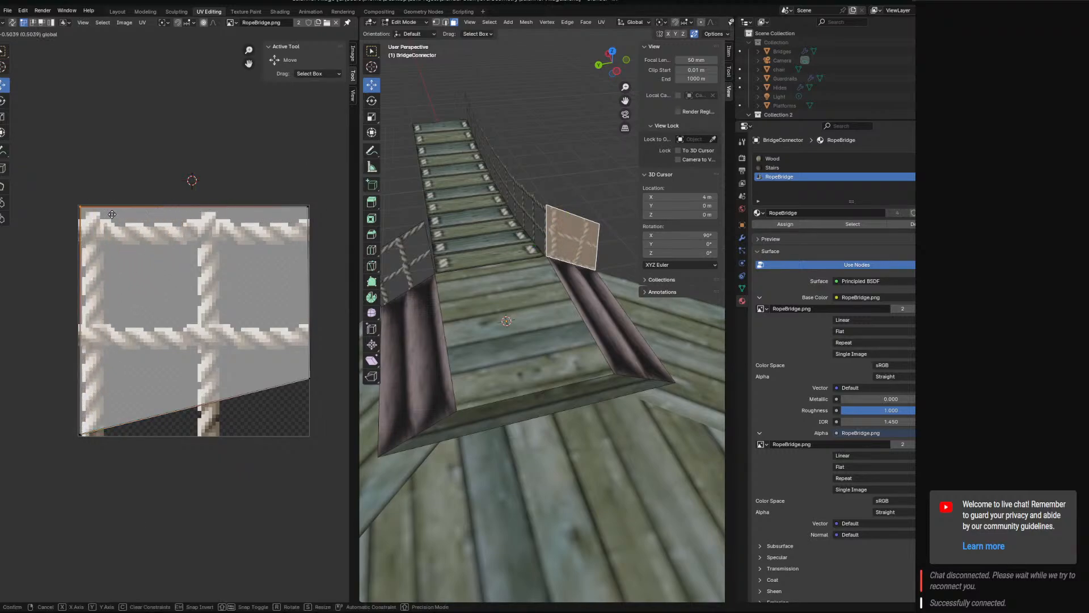
click(111, 214)
click(299, 379)
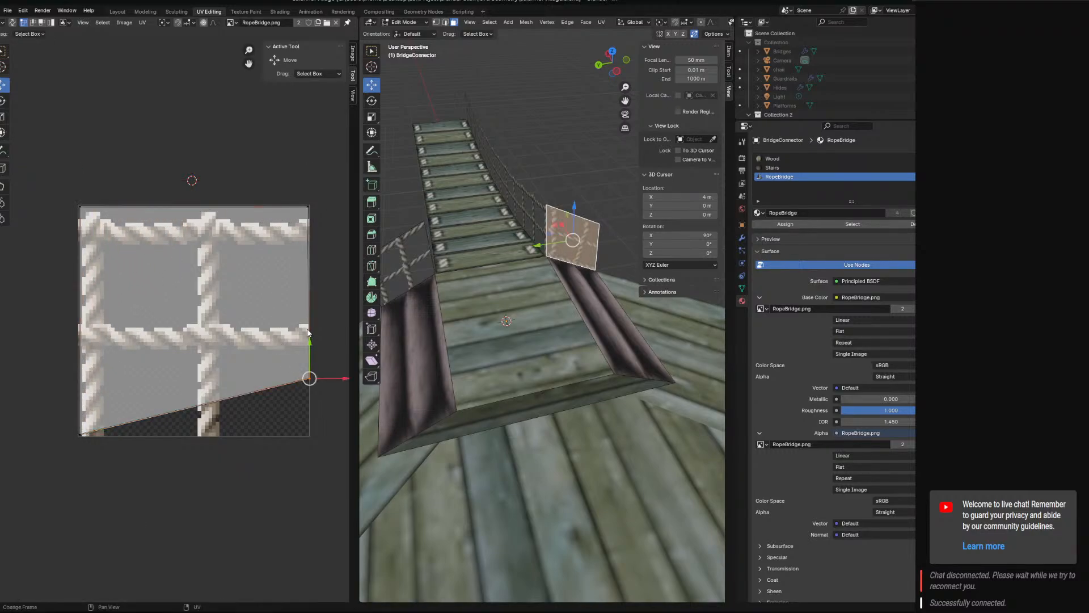
drag(306, 371, 337, 447)
Rotate the right-hand rope panel's whole UV face by 180°.
key(a)
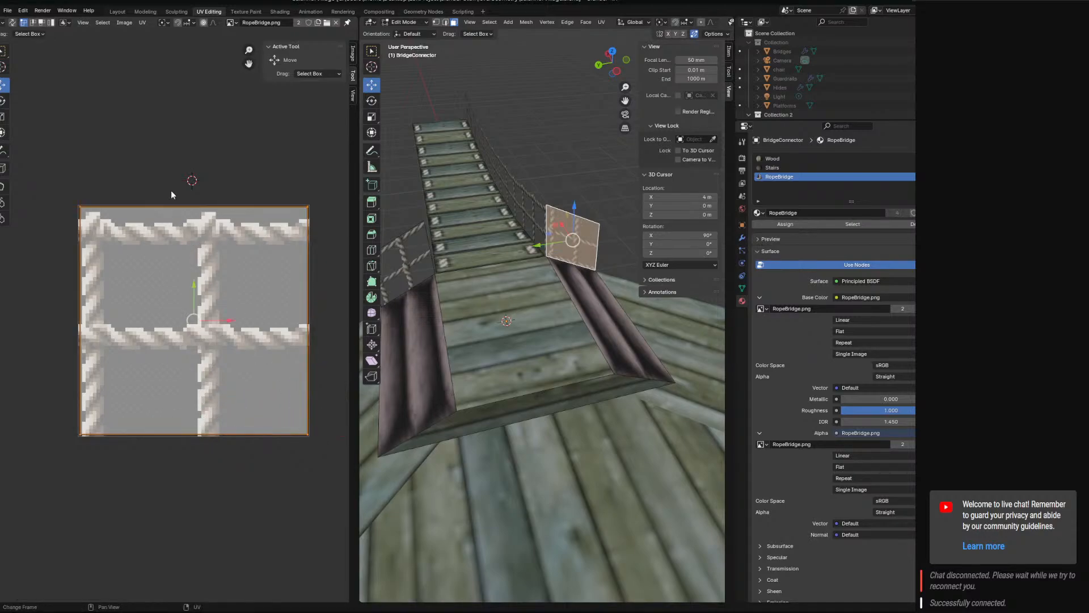
key(r)
click(214, 513)
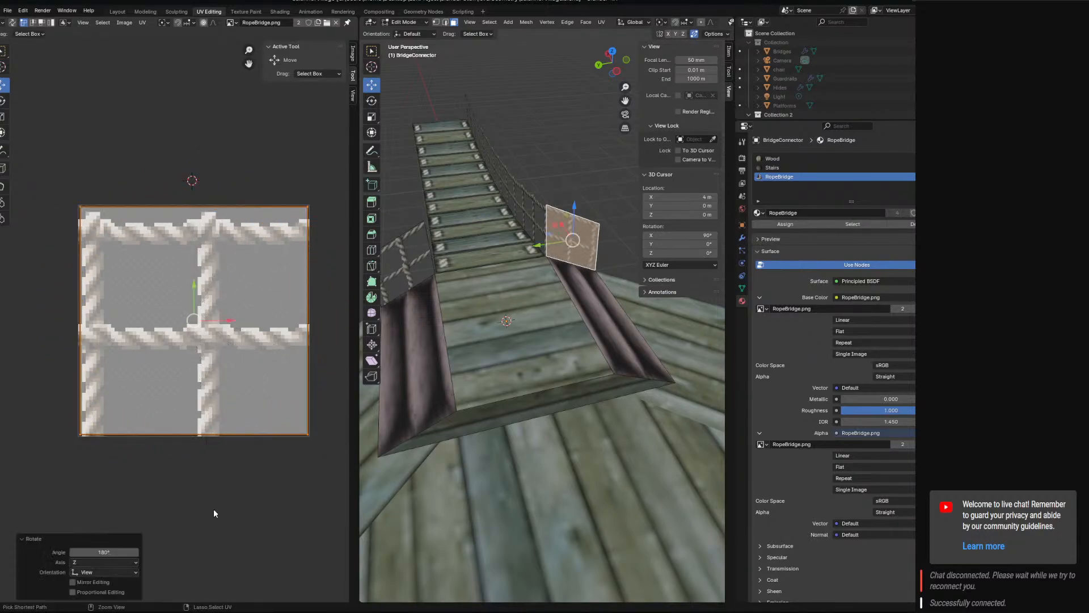
Try moving the panel's upper-left UV corner upward and undo it.
middle_drag(405, 418, 374, 363)
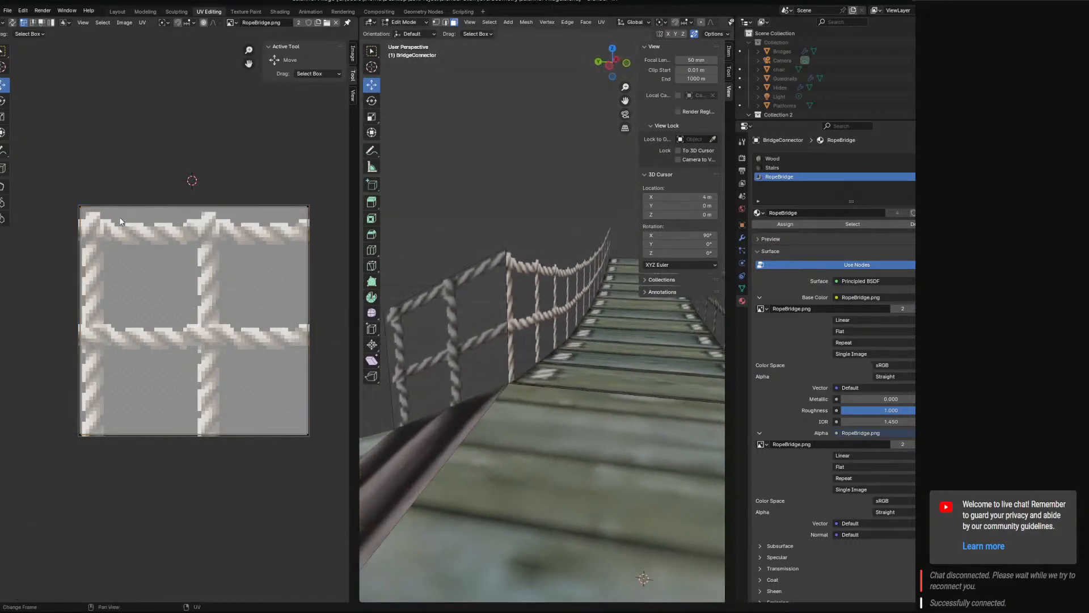
drag(90, 204, 89, 151)
key(ctrl+z)
Lower the outer top vertex of the left-hand rope panel by 1 m along Z to turn the panel into a triangle.
scroll(494, 318, down, 4)
click(504, 314)
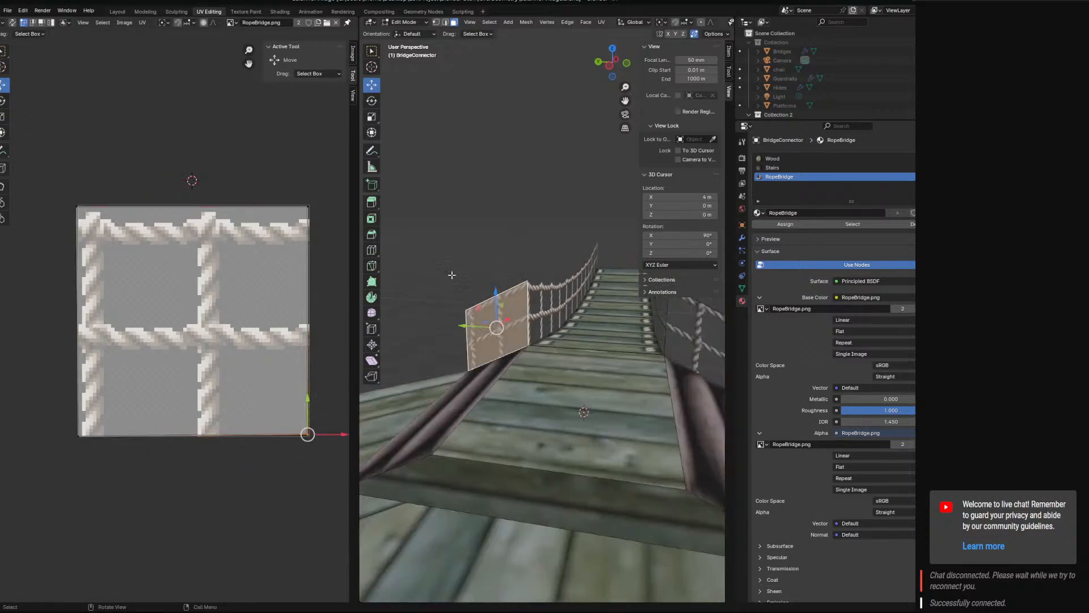
click(436, 22)
middle_drag(458, 371, 477, 369)
click(462, 313)
drag(461, 280, 474, 343)
middle_drag(474, 342, 613, 383)
click(586, 368)
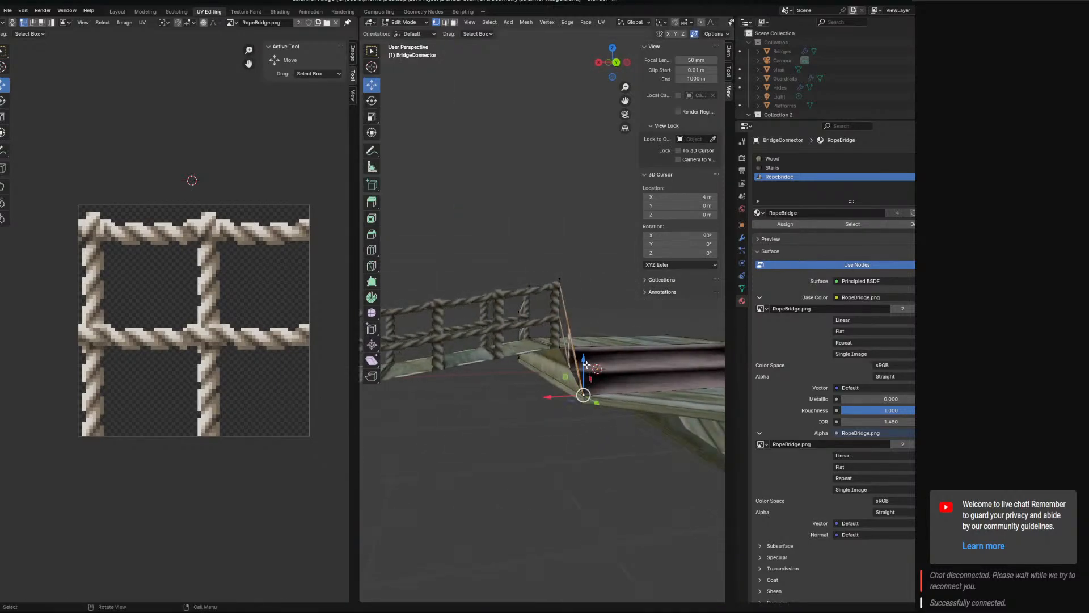
middle_drag(586, 365, 610, 385)
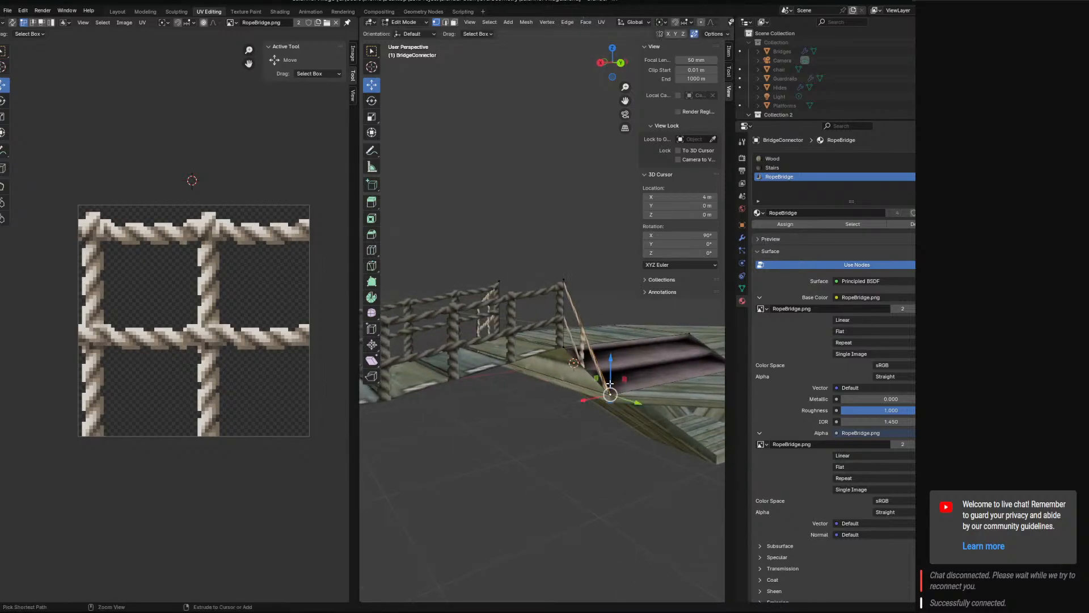
ctrl+drag(610, 384, 611, 360)
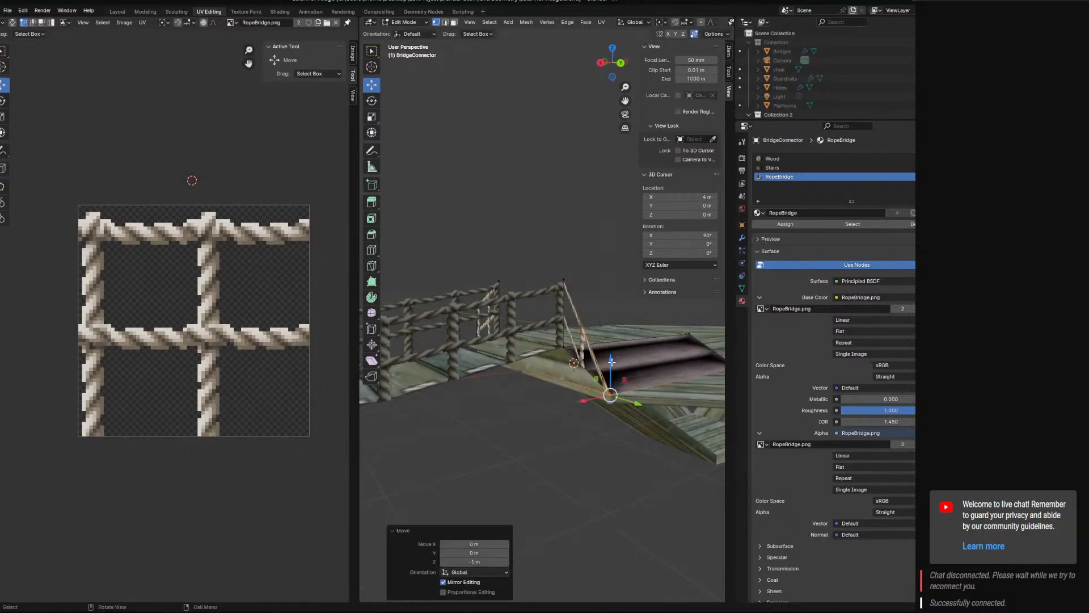
Lower the outer top vertex of the opposite rope panel by 1 m along Z to match the first triangle.
middle_drag(612, 361, 517, 337)
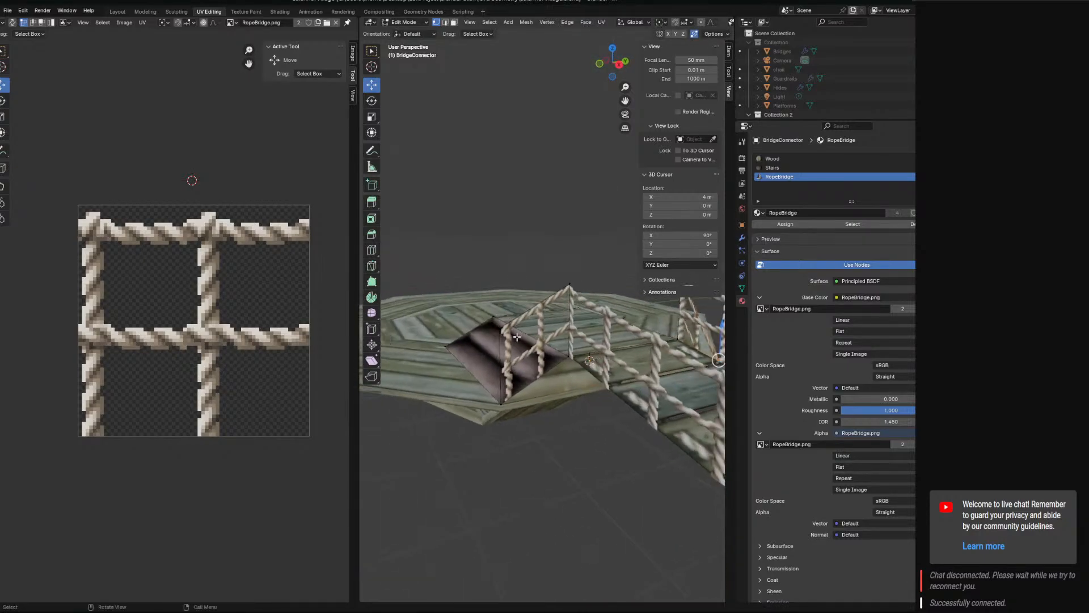
ctrl+drag(500, 310, 502, 387)
middle_drag(514, 371, 489, 363)
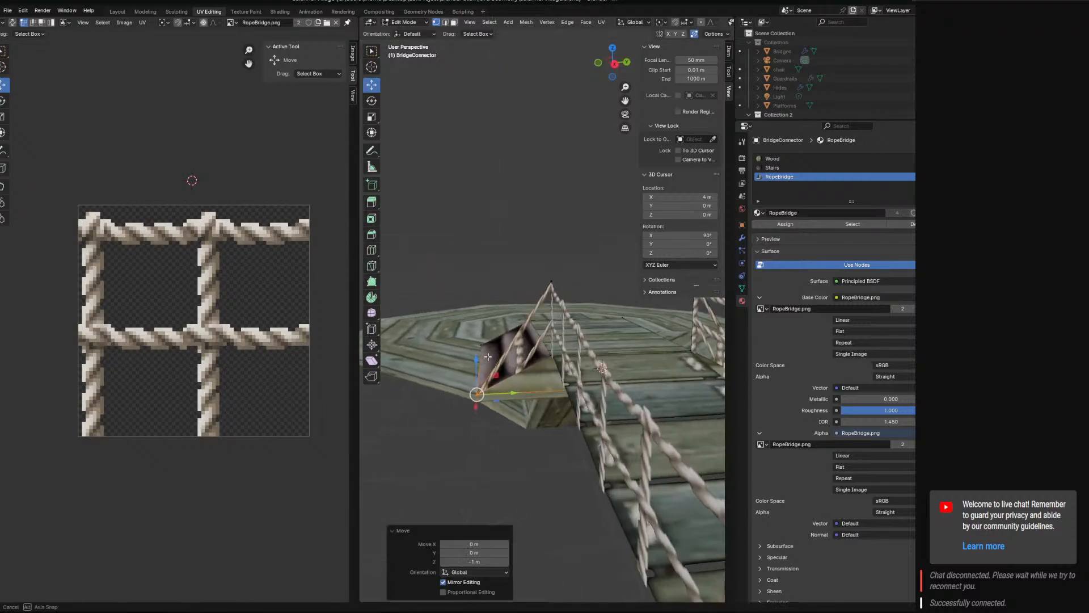
Switch to face selection and select both triangular rope panels of the block.
scroll(489, 362, up, 5)
scroll(489, 362, up, 2)
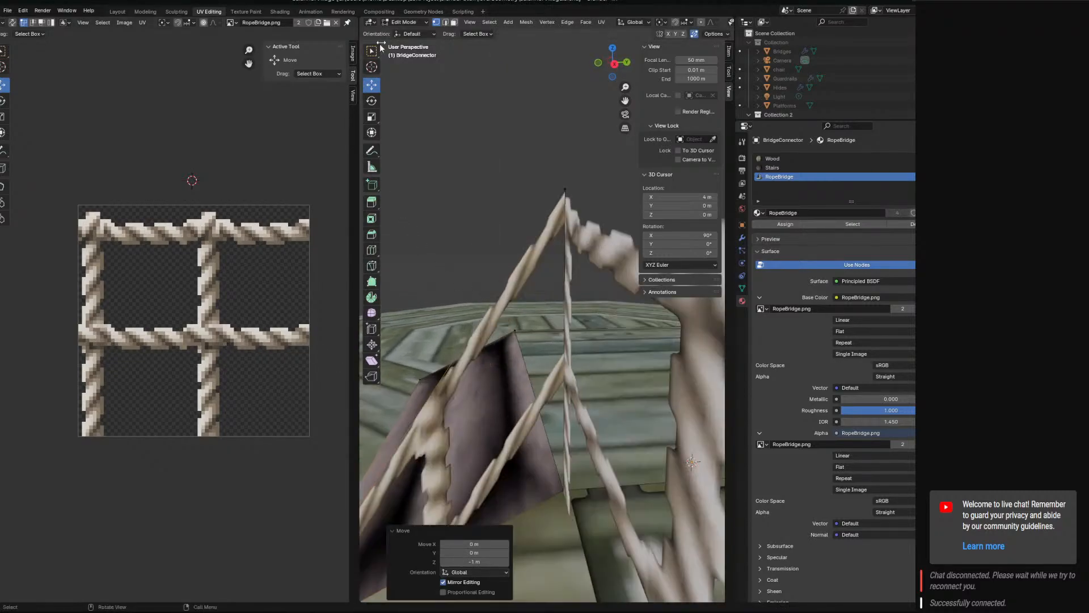
click(454, 22)
click(524, 332)
scroll(528, 335, down, 4)
shift+middle_drag(590, 334, 453, 381)
middle_drag(649, 395, 613, 391)
shift+click(567, 390)
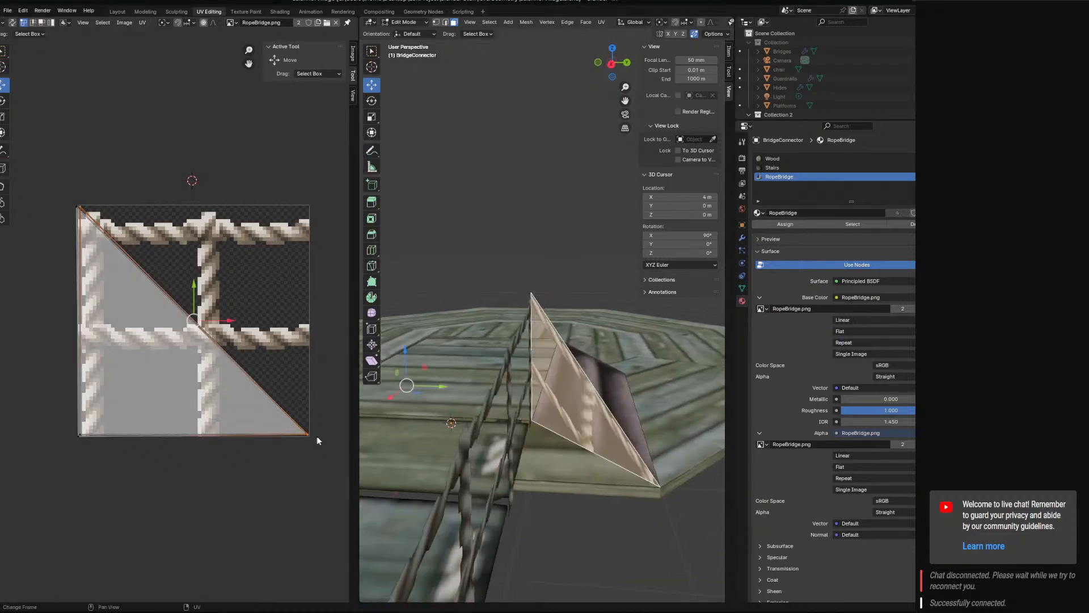
Try moving the triangles' lower-right UV corner and their bottom UV edge upward, and revert both moves.
click(315, 413)
ctrl+right_drag(321, 454, 328, 448)
drag(308, 398, 311, 368)
key(ctrl+z)
shift+click(118, 433)
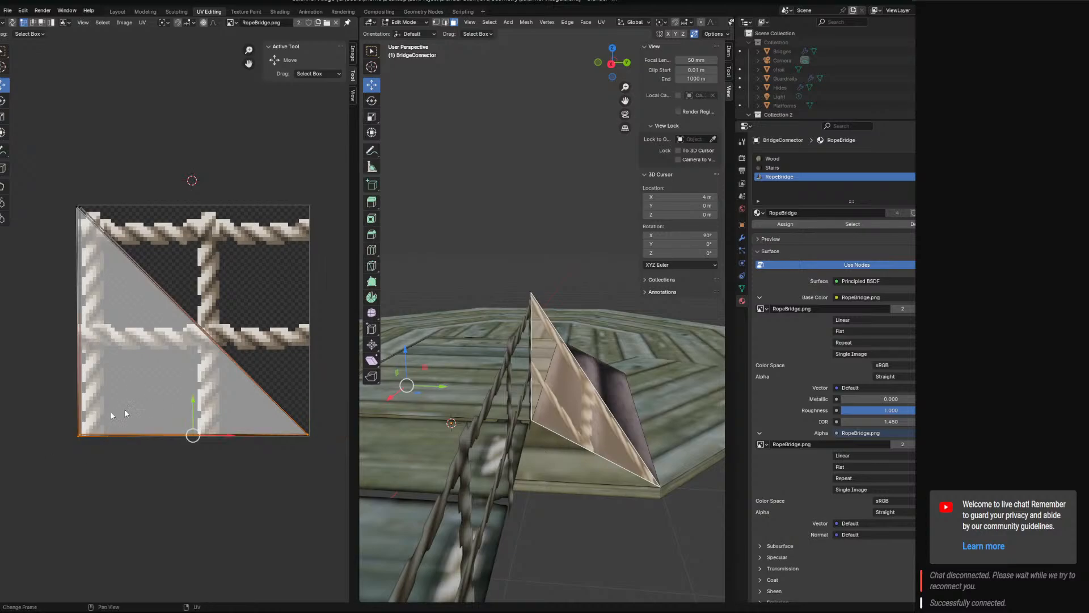
drag(80, 402, 80, 236)
right_click(80, 235)
Nudge the slightly misaligned upper-left and lower-left UV corners onto the corners of RopeBridge.png.
click(97, 212)
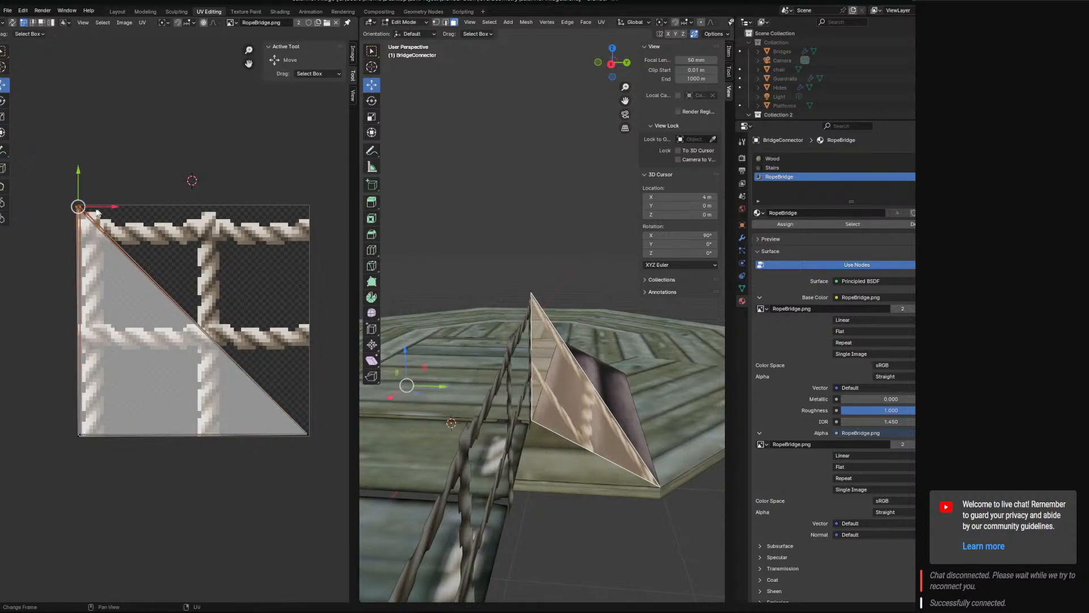
drag(98, 206, 102, 206)
click(79, 441)
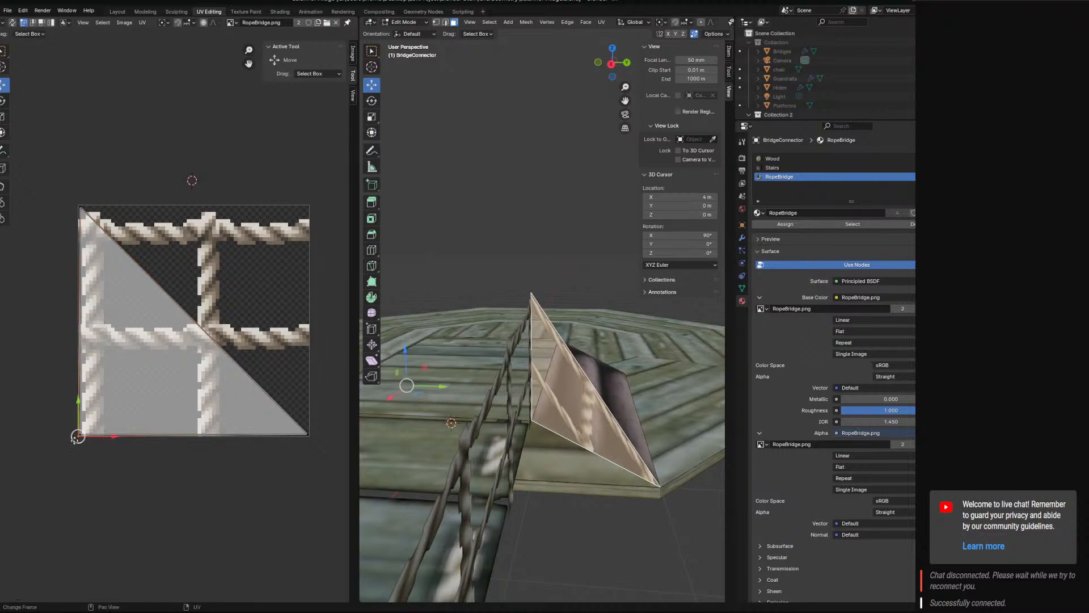
drag(81, 431, 84, 429)
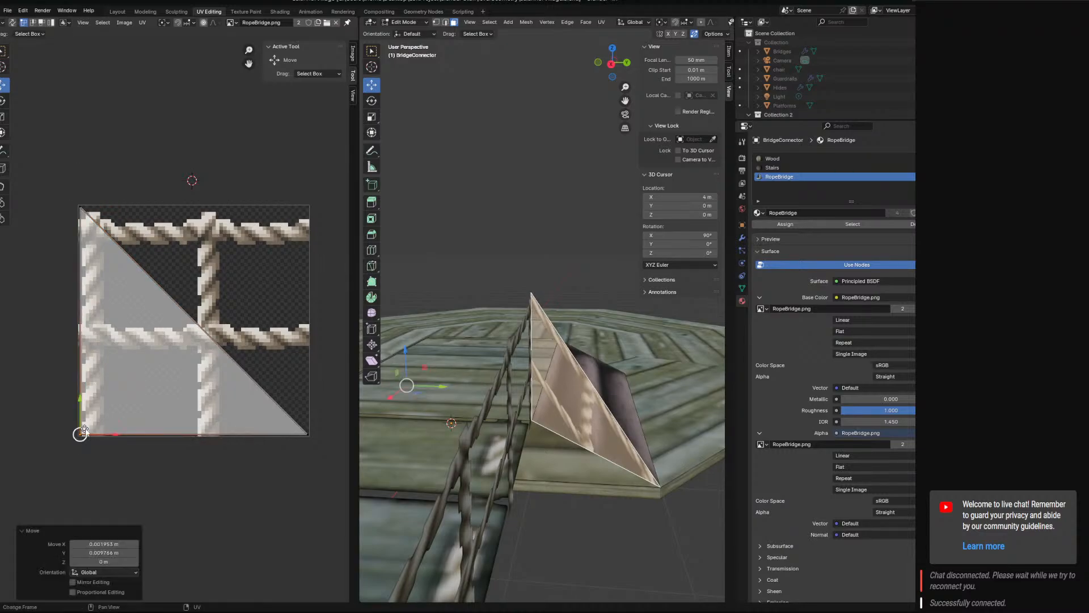
Try raising the lower-right UV corner of the triangular panels vertically and undo the move.
shift+click(311, 452)
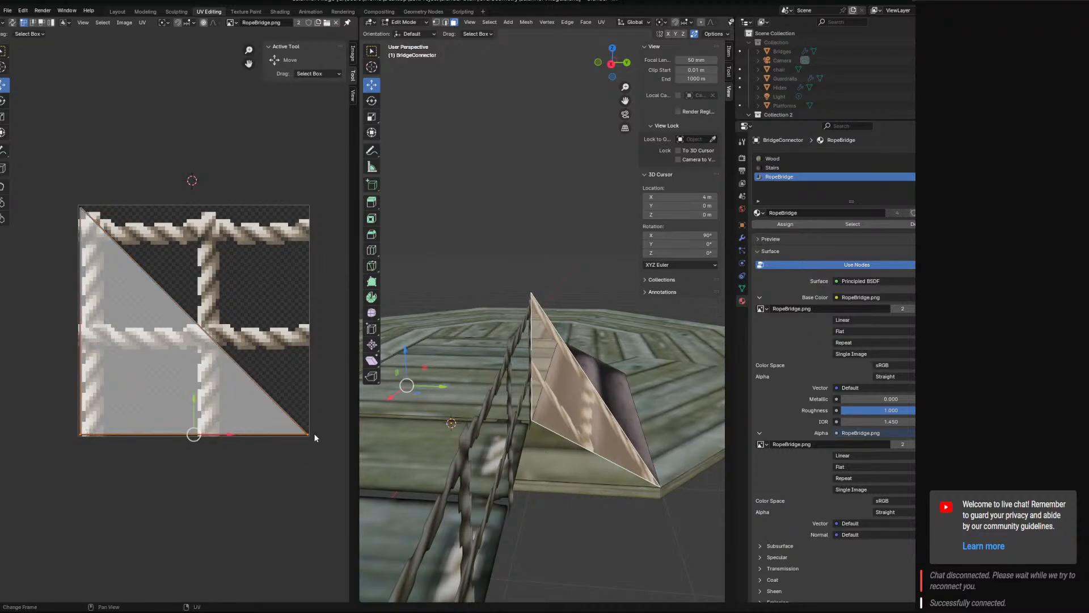
click(312, 437)
drag(308, 401, 309, 356)
key(ctrl+z)
Select one triangular rope panel alone and try shifting its lower-right, upper-left and lower-left UV corners, undoing each move.
shift+middle_drag(528, 436, 432, 436)
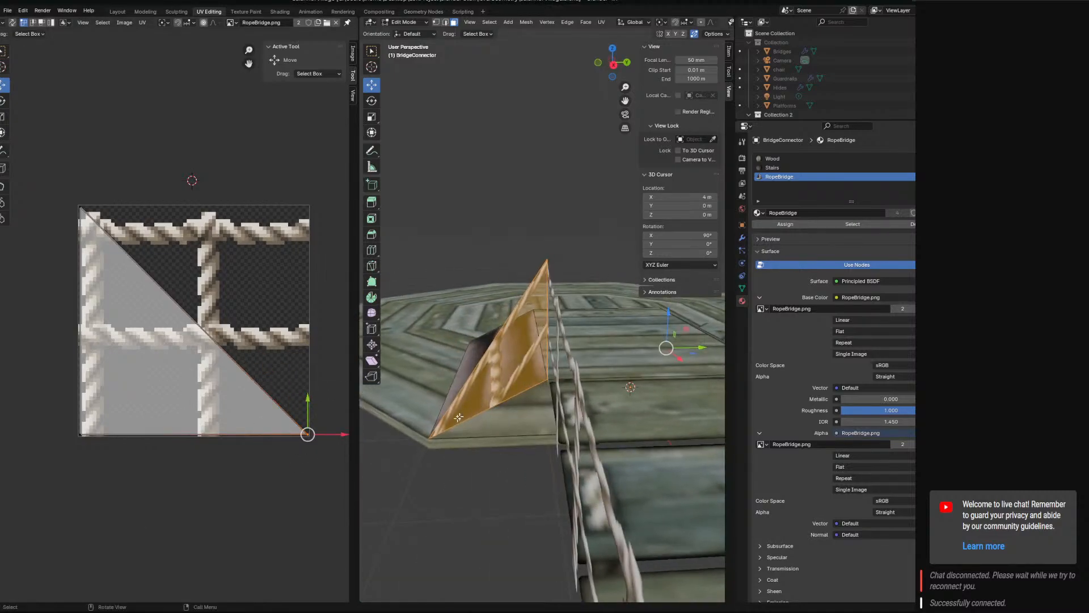
click(431, 436)
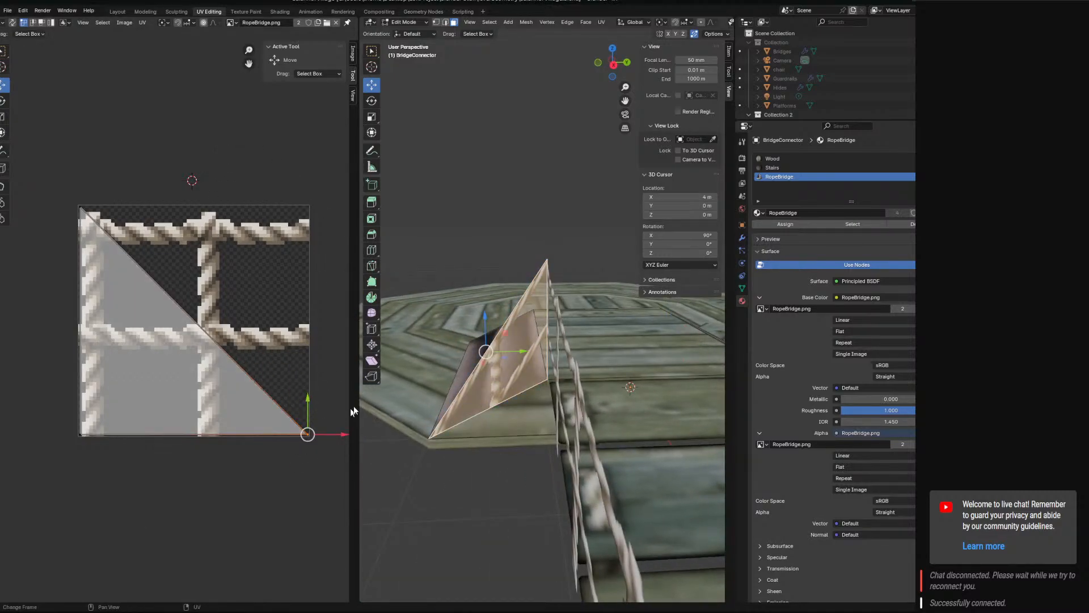
drag(307, 405, 310, 377)
key(ctrl+z)
drag(307, 424, 302, 314)
key(ctrl+z)
drag(123, 204, 137, 248)
key(ctrl+z)
drag(81, 399, 80, 346)
key(ctrl+z)
Try pulling the triangle's upper-left UV corner inward and straight down, and revert both moves.
click(296, 448)
mouse_move(304, 400)
mouse_down()
mouse_move(300, 282)
mouse_move(303, 417)
mouse_move(296, 406)
mouse_up()
click(82, 211)
drag(96, 209, 156, 254)
right_click(156, 255)
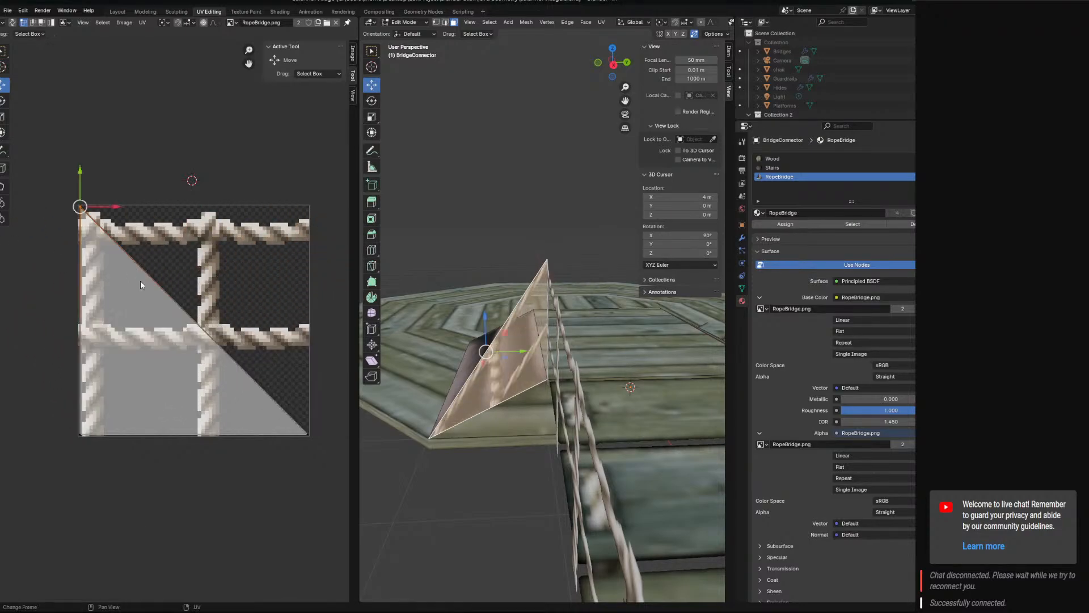
drag(79, 176, 79, 298)
key(ctrl+z)
Try moving the lower-right UV corner about 0.14 m along X, and the lower-left corner as well, and undo the changes.
mouse_move(472, 422)
middle_down()
mouse_move(674, 418)
mouse_move(473, 413)
middle_up()
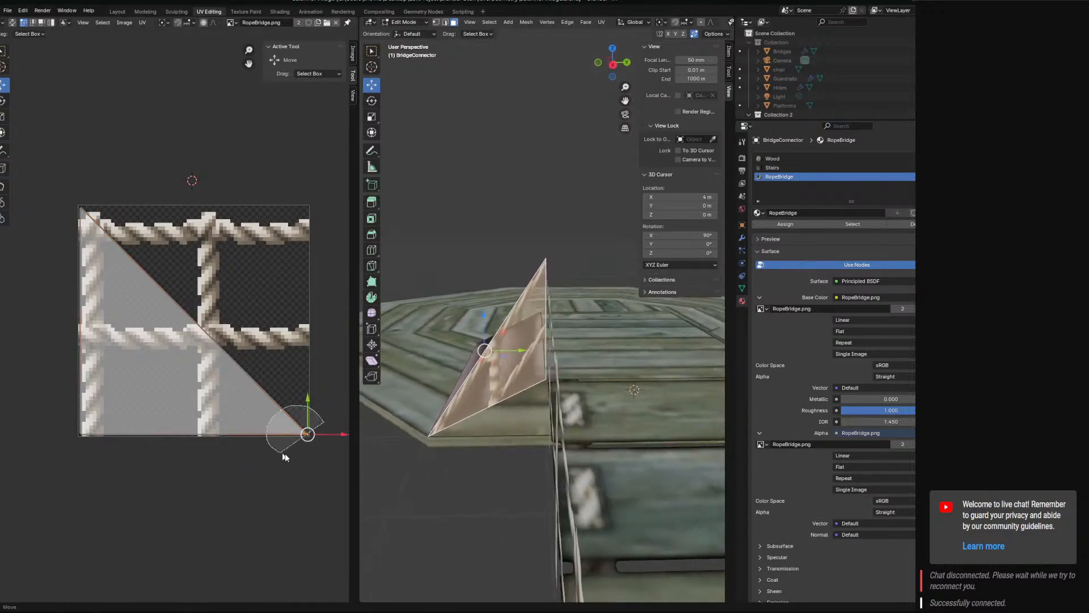
drag(324, 437, 357, 437)
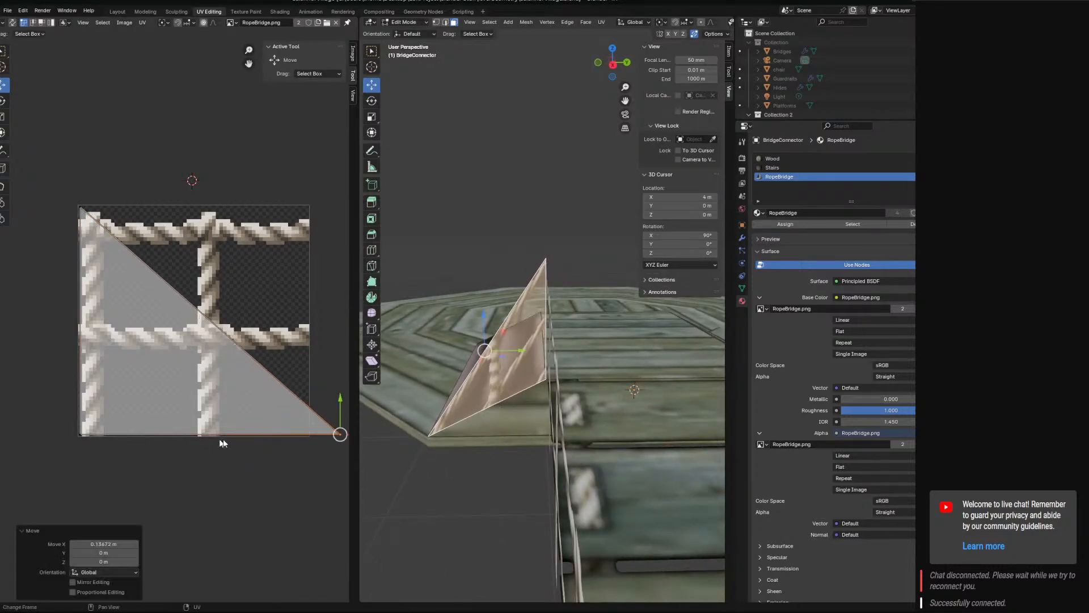
key(ctrl+z)
mouse_move(44, 433)
ctrl+right_down()
mouse_move(106, 435)
mouse_move(42, 444)
mouse_move(105, 439)
ctrl+right_up()
right_click(98, 442)
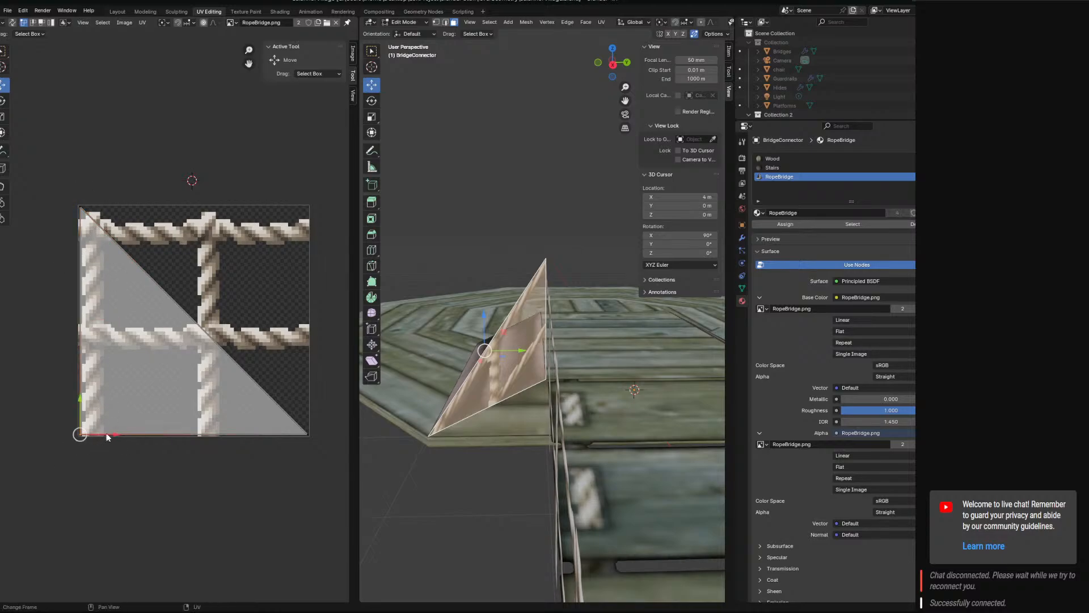
drag(106, 434, 92, 520)
key(ctrl+z)
key(ctrl+z)
Try stretching the lower-right UV corner about 0.38 m along X and moving it vertically, and undo both moves.
drag(333, 435, 43, 443)
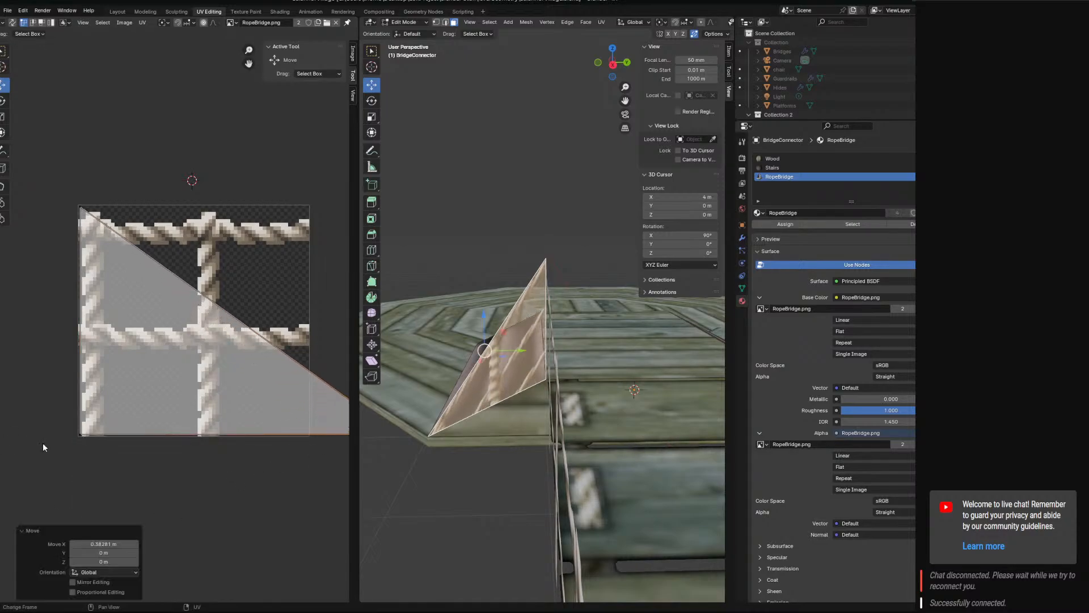
key(ctrl+z)
drag(309, 404, 251, 427)
key(ctrl+z)
Try raising the triangle's upper-left UV corner about 0.59 m along Y, compare the panels in the viewport, and undo it.
key(ctrl+z)
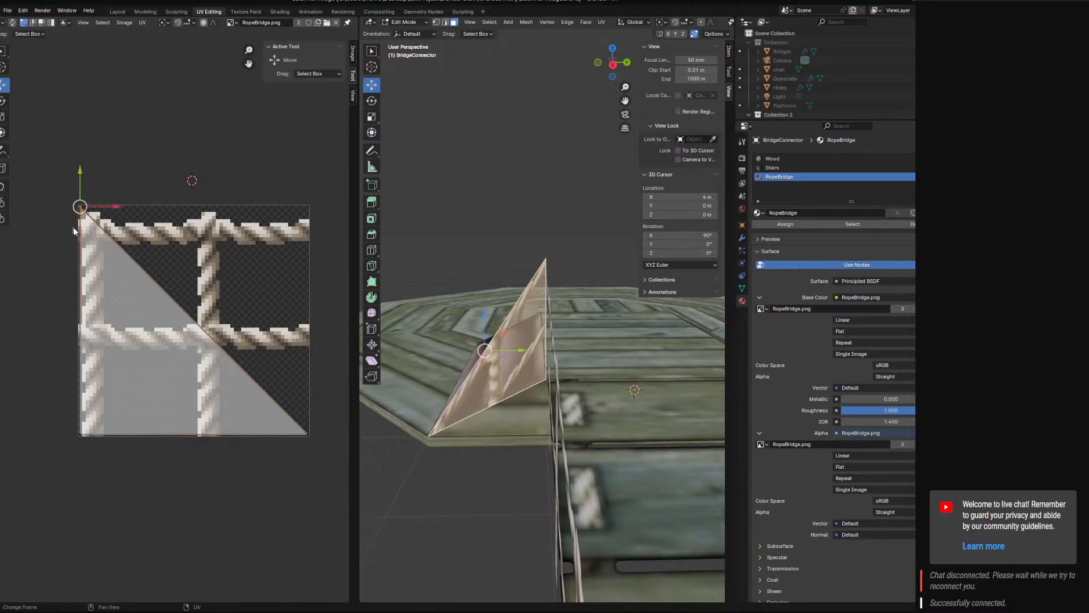
drag(109, 208, 115, 31)
key(ctrl+z)
click(114, 35)
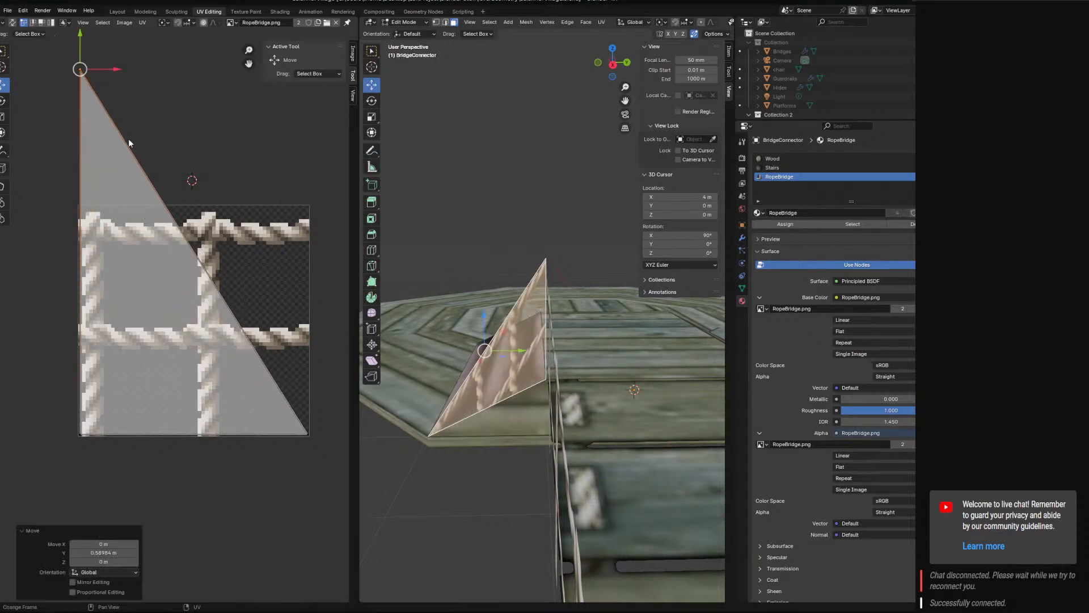
shift+middle_drag(655, 372, 595, 357)
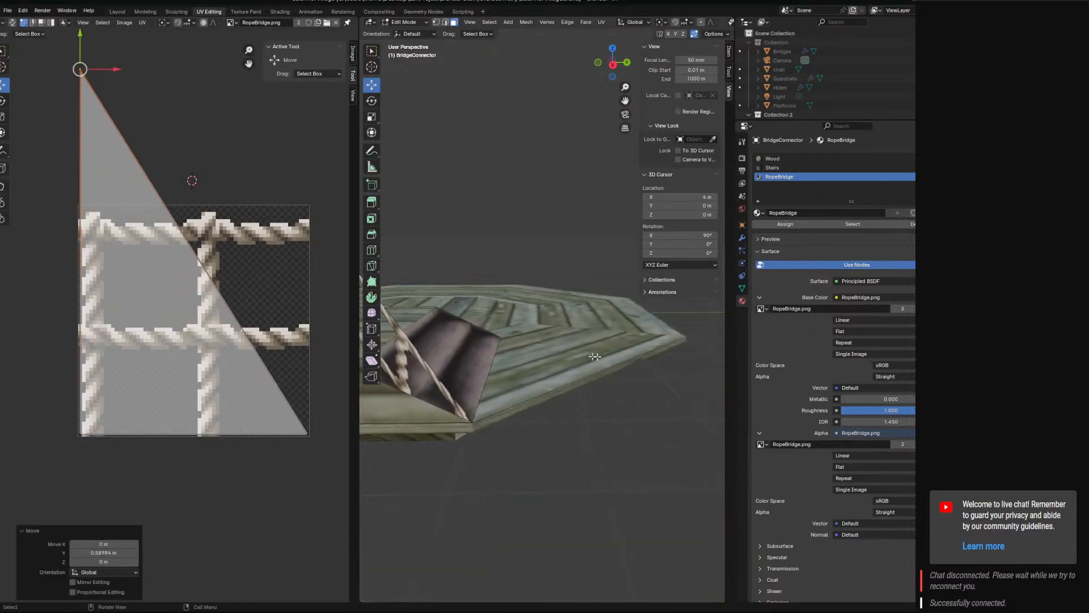
key(ctrl+z)
key(ctrl+z)
Move the triangular rope panel's upper-left UV corner up about 0.55 m along Y, above the image.
shift+middle_drag(478, 348, 453, 352)
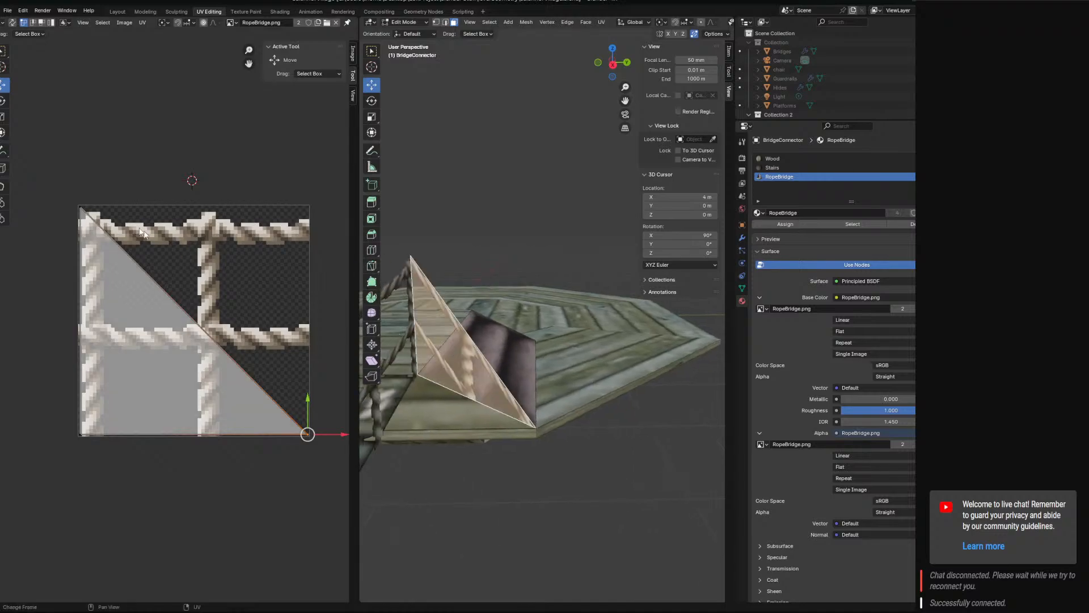
key(g)
key(y)
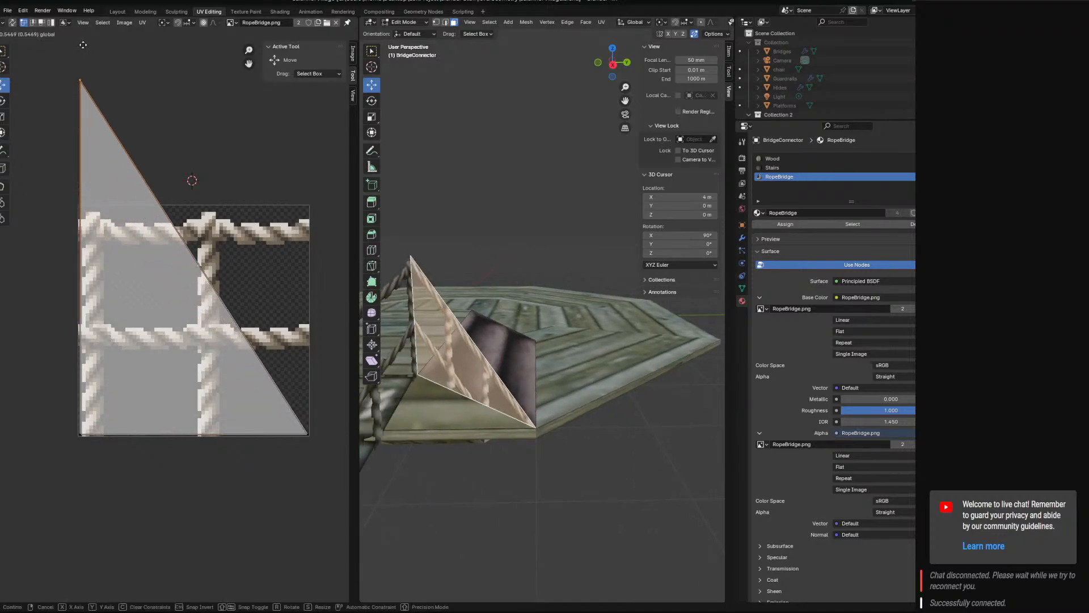
click(133, 164)
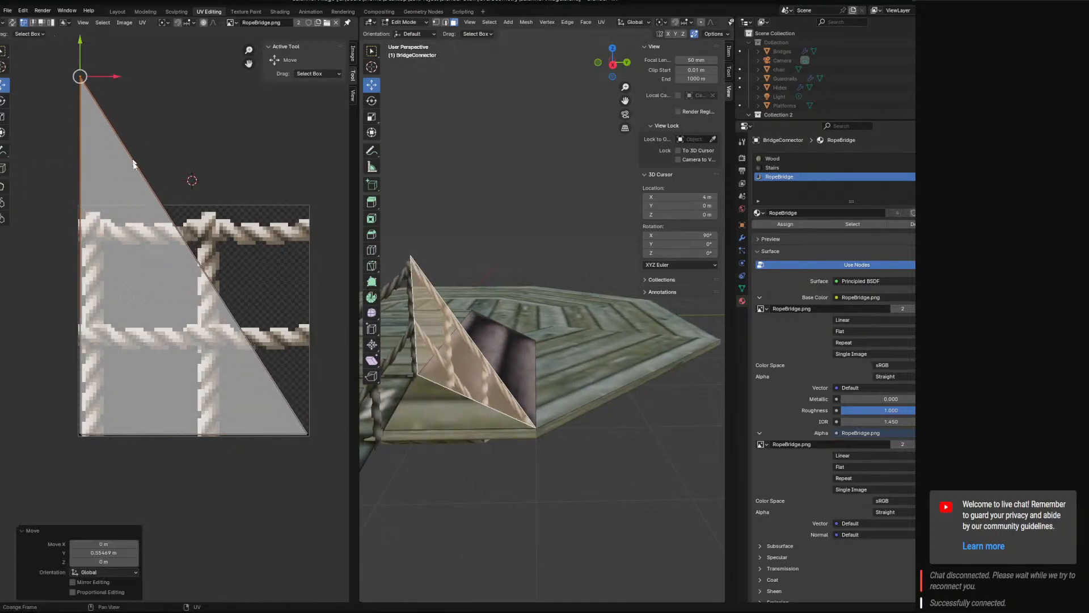
Rotate the triangular rope panel's whole UV island by 90°.
key(a)
key(r)
key(r)
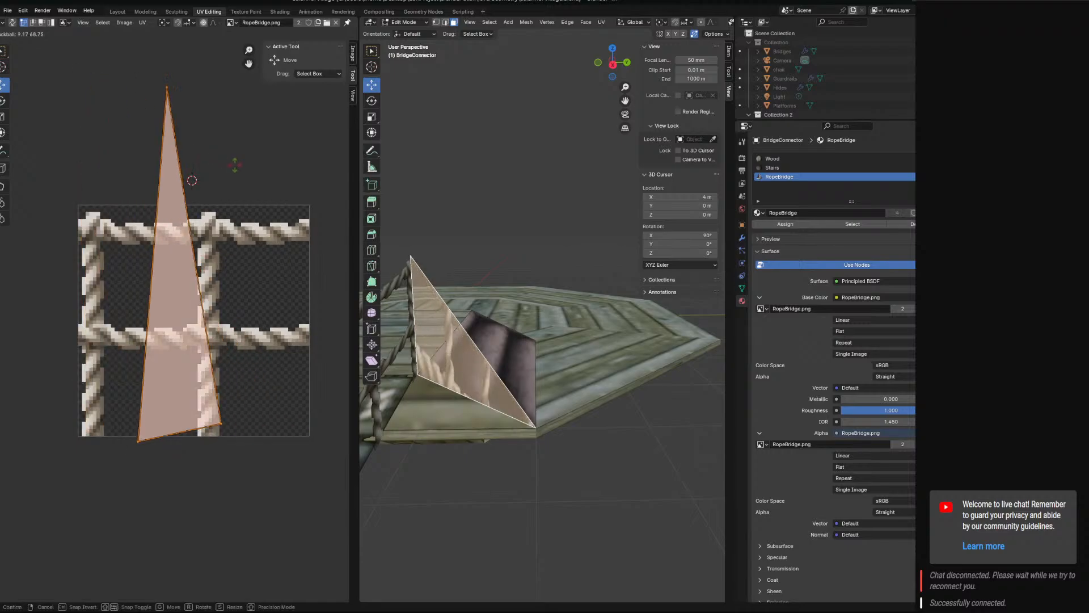
key(r)
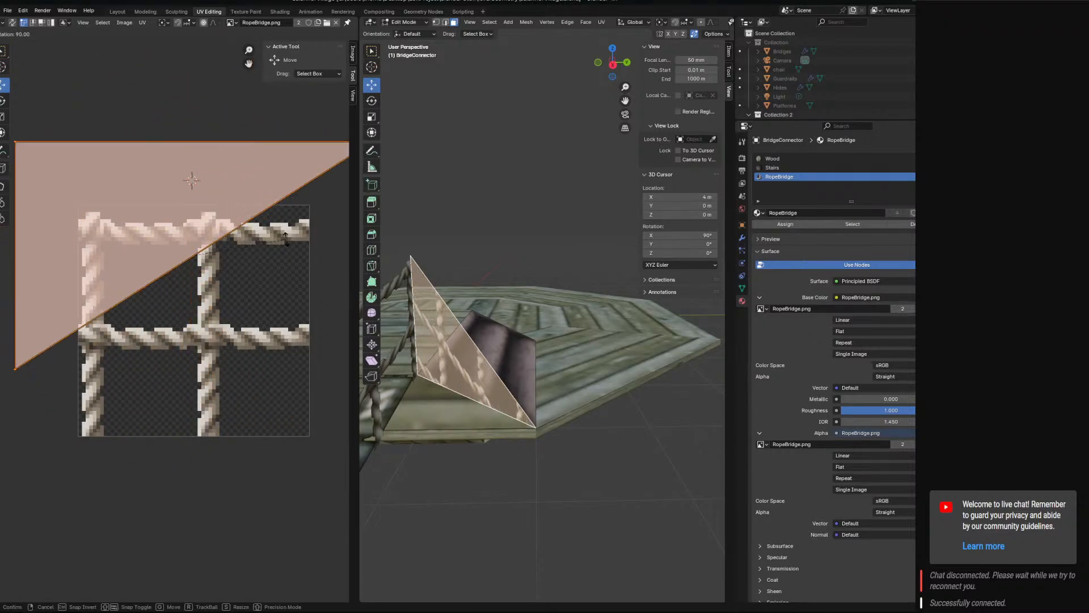
click(285, 238)
Align the triangular UV island with the image's upper-left corner, moving it about -0.29 m along Y and 0.28 m along X.
key(g)
key(y)
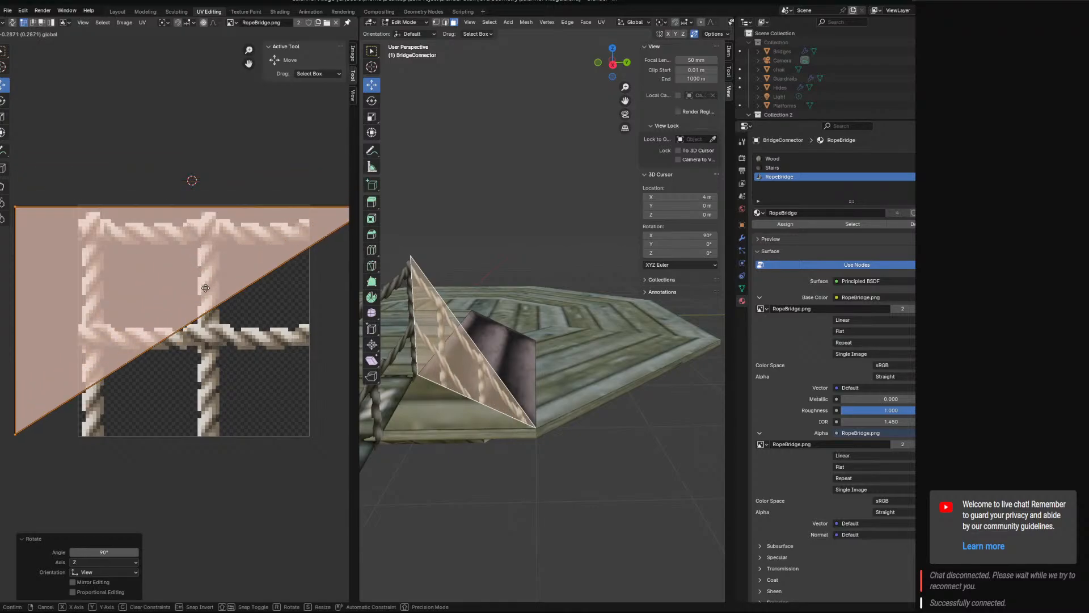
click(206, 287)
key(g)
key(x)
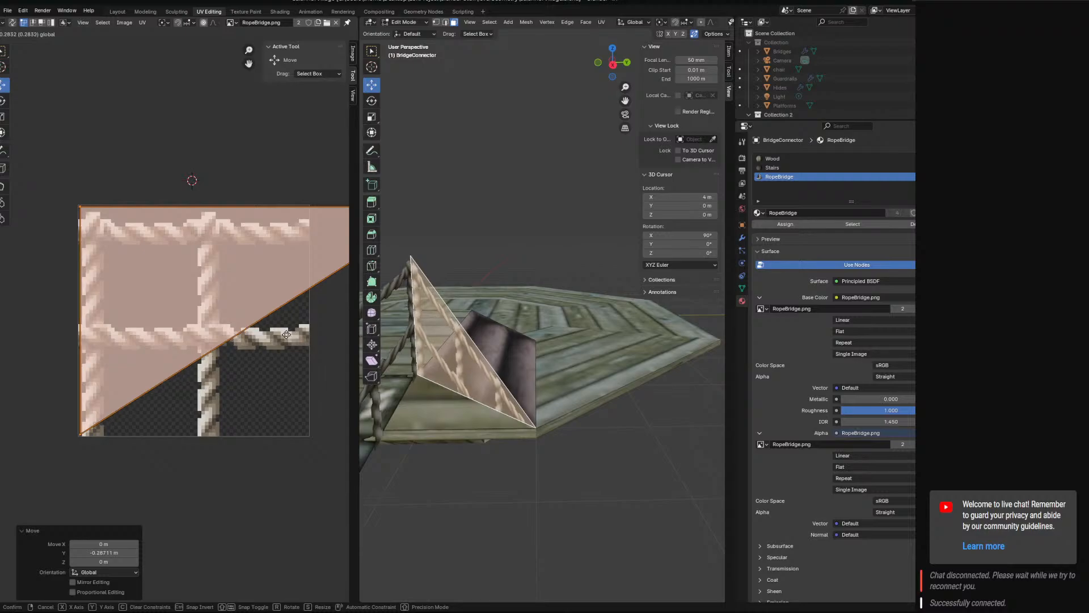
click(291, 336)
Check the textured panels in the viewport, leave the BridgeConnector and start editing the Bridge mesh.
middle_drag(601, 340, 425, 335)
click(579, 282)
middle_drag(579, 282, 549, 426)
scroll(579, 327, up, 4)
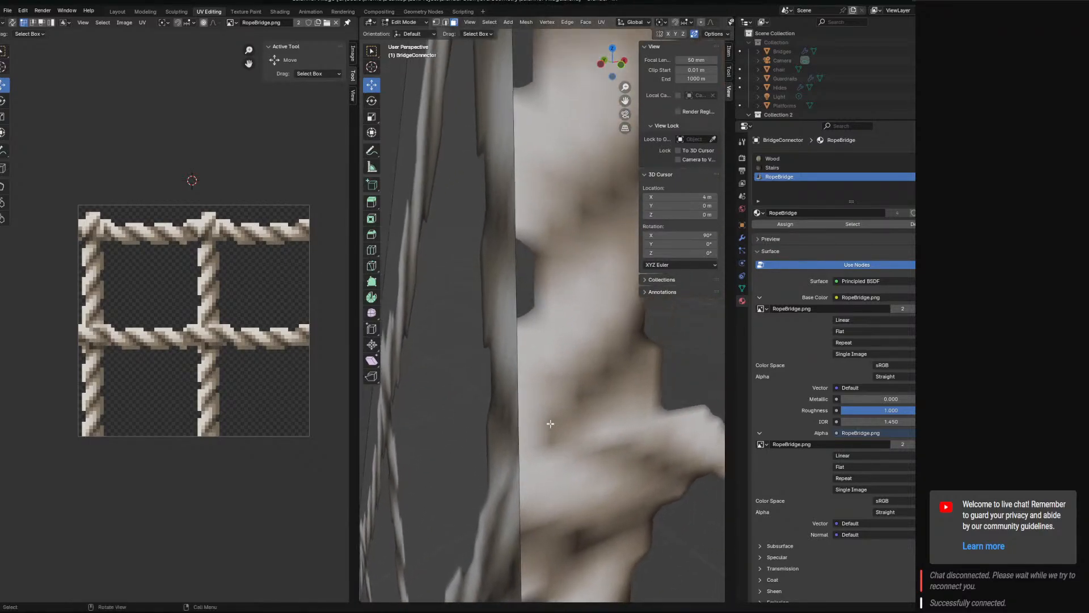
scroll(574, 386, down, 3)
scroll(586, 368, down, 5)
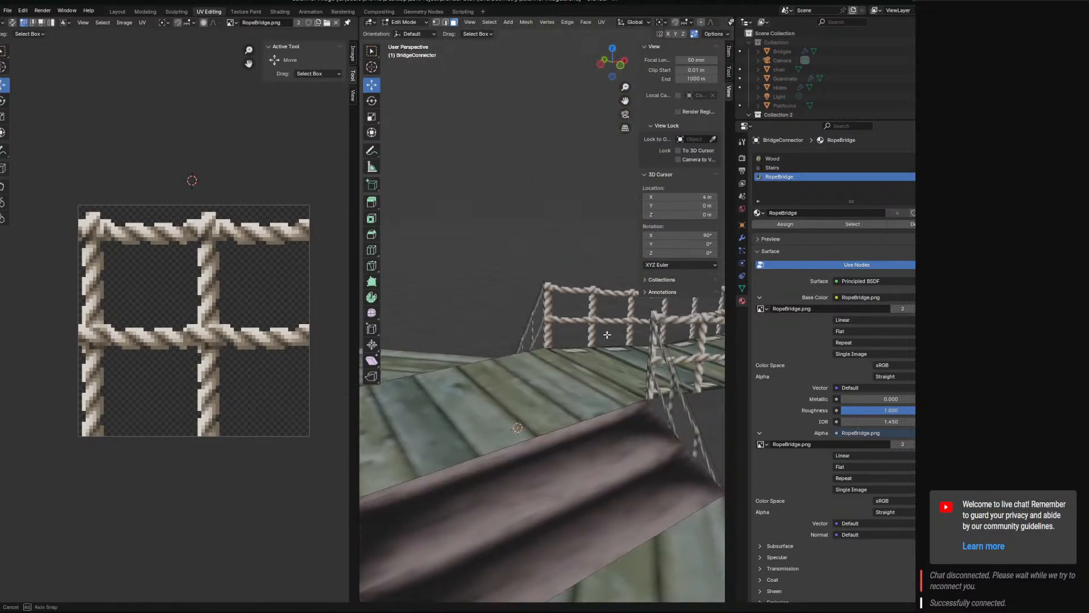
click(405, 22)
click(410, 32)
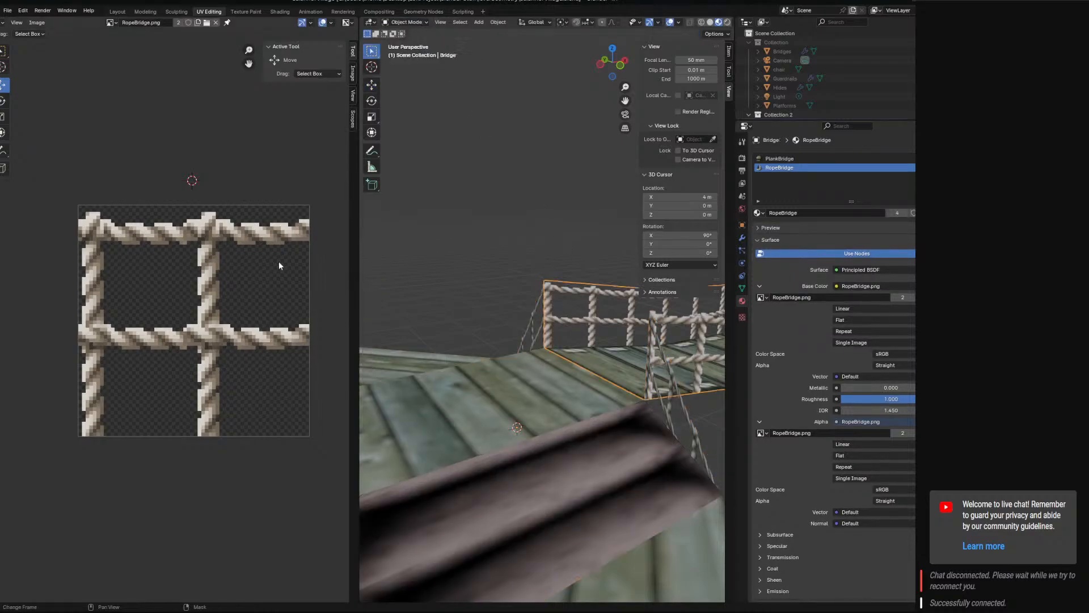
click(405, 23)
click(408, 43)
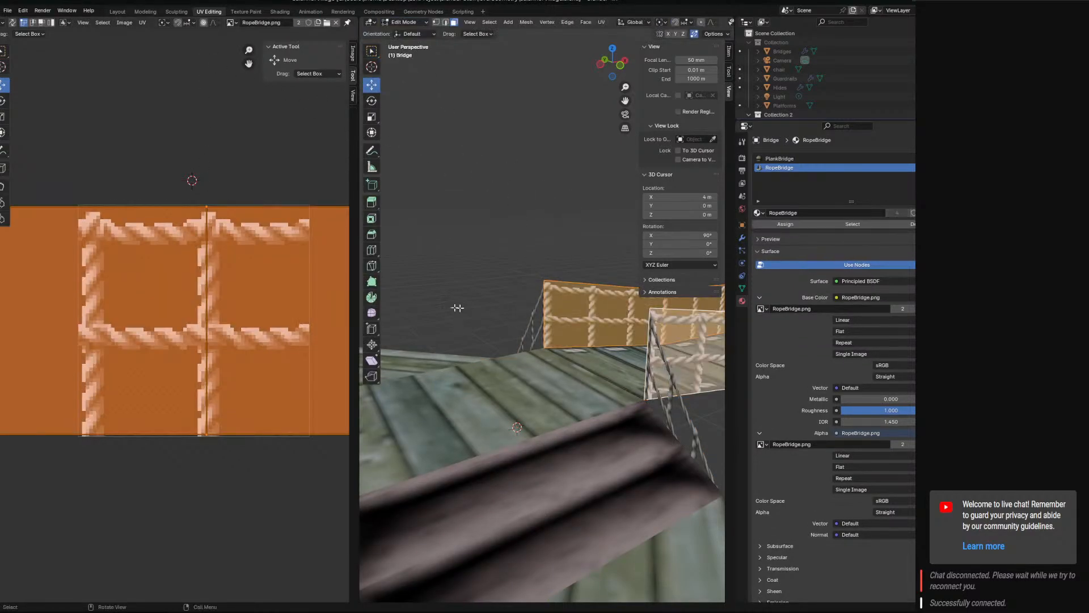
Select the leftmost edge of the Bridge's rope panel UVs and shift it slightly along X.
scroll(201, 297, down, 5)
middle_drag(199, 300, 269, 309)
click(207, 326)
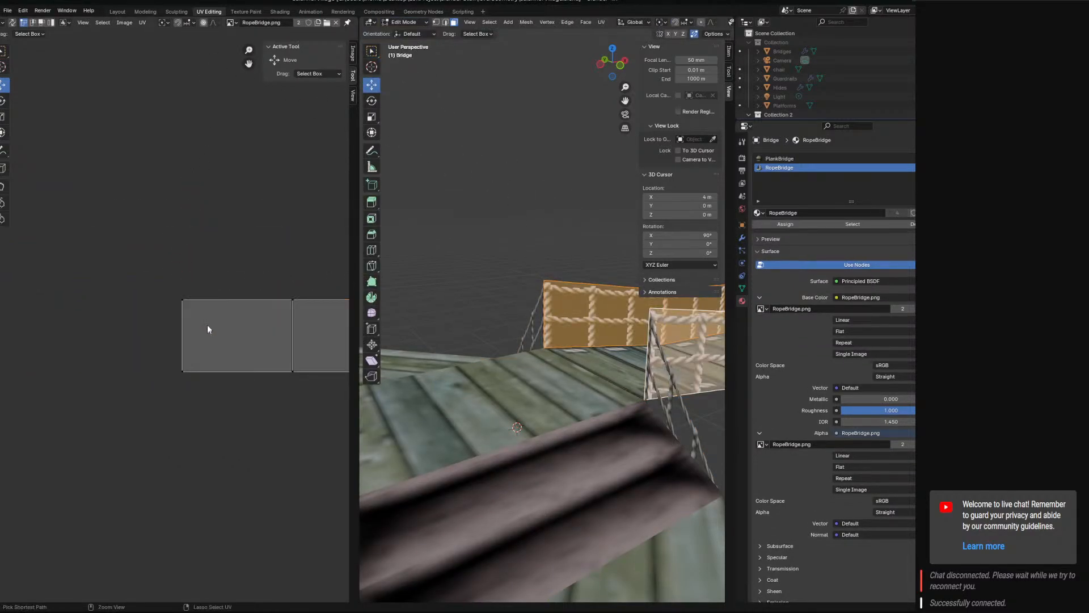
drag(149, 265, 240, 381)
scroll(443, 342, up, 6)
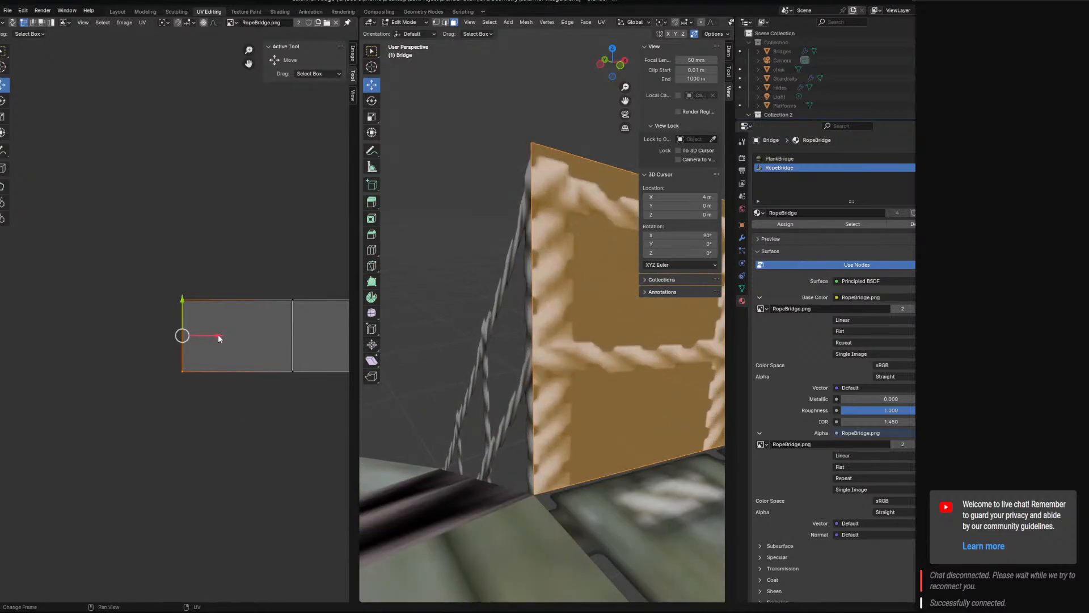
drag(219, 338, 217, 336)
Examine the joint between the bridge's rope railings and the connector from several angles, and save SalannorVillage.blend.
middle_drag(471, 329, 391, 377)
scroll(537, 366, down, 6)
middle_drag(889, 379, 889, 371)
middle_drag(624, 376, 689, 321)
scroll(685, 360, up, 6)
click(530, 88)
middle_drag(489, 190, 480, 325)
scroll(573, 267, down, 5)
scroll(558, 297, down, 6)
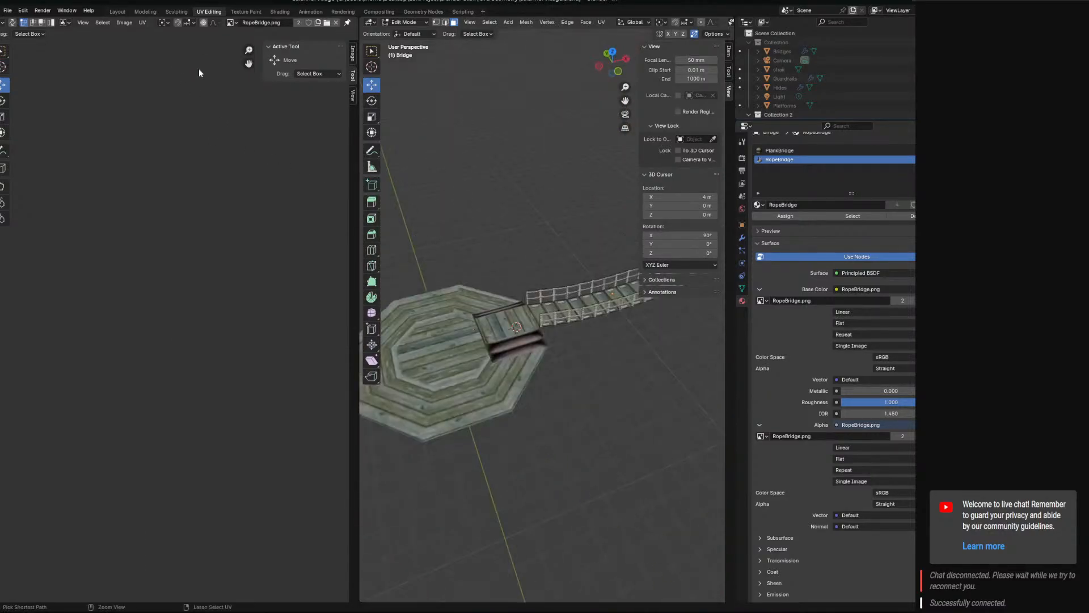
key(ctrl+s)
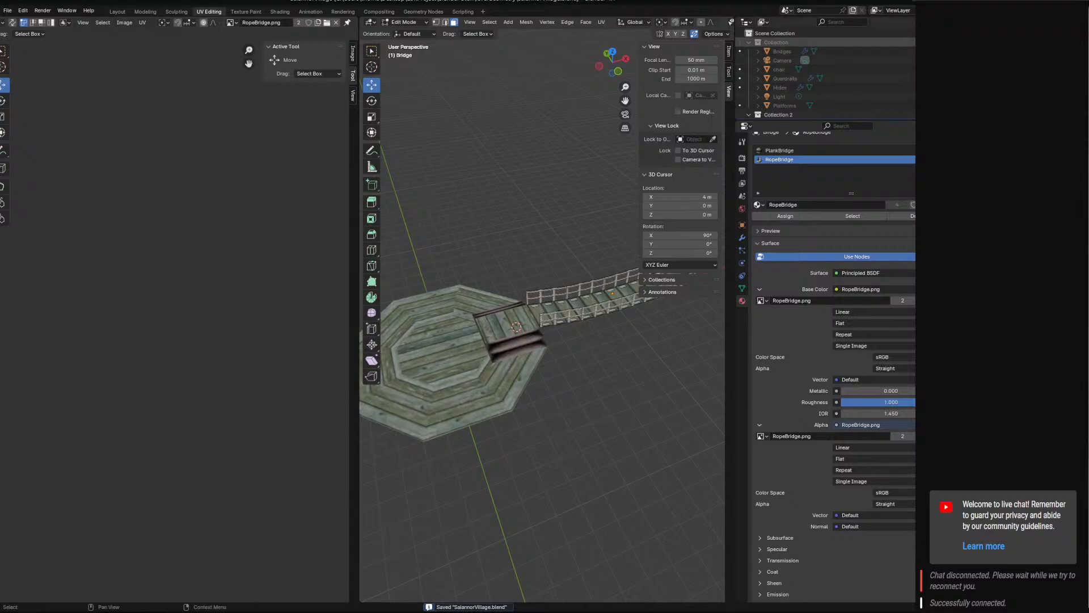
Show the village Collection beside the bridge parts, toggle the visibility of its Bridges object, and hide the Collection again.
click(943, 42)
scroll(868, 108, down, 1)
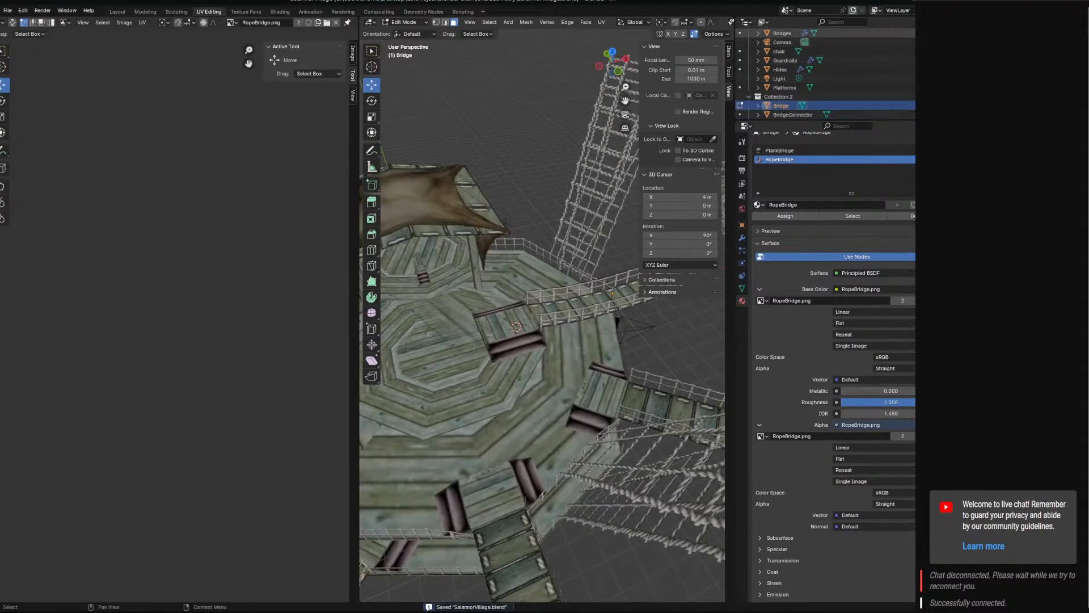
click(943, 34)
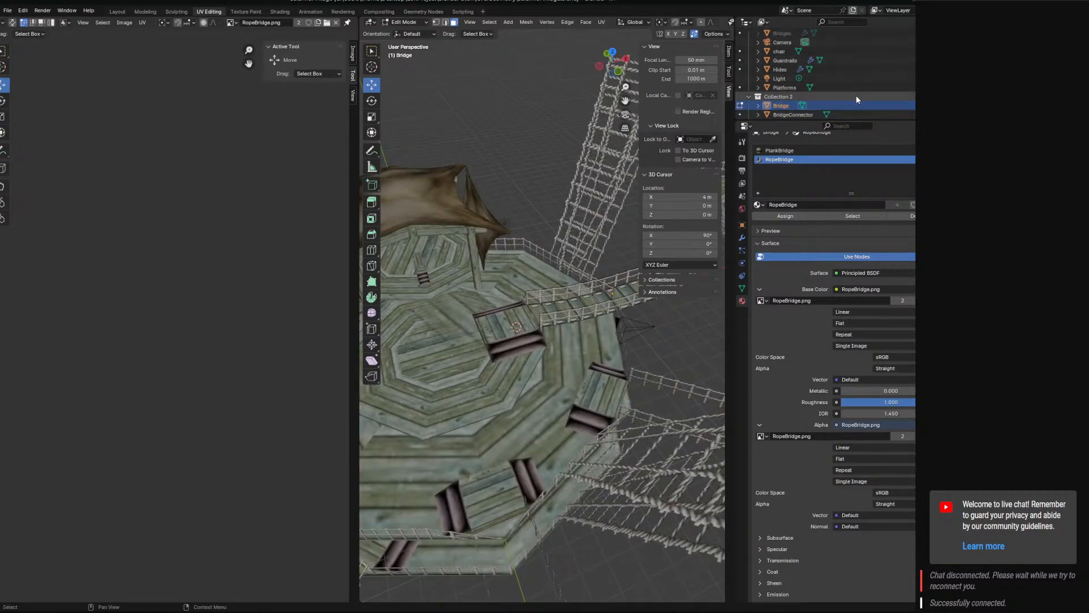
right_click(857, 98)
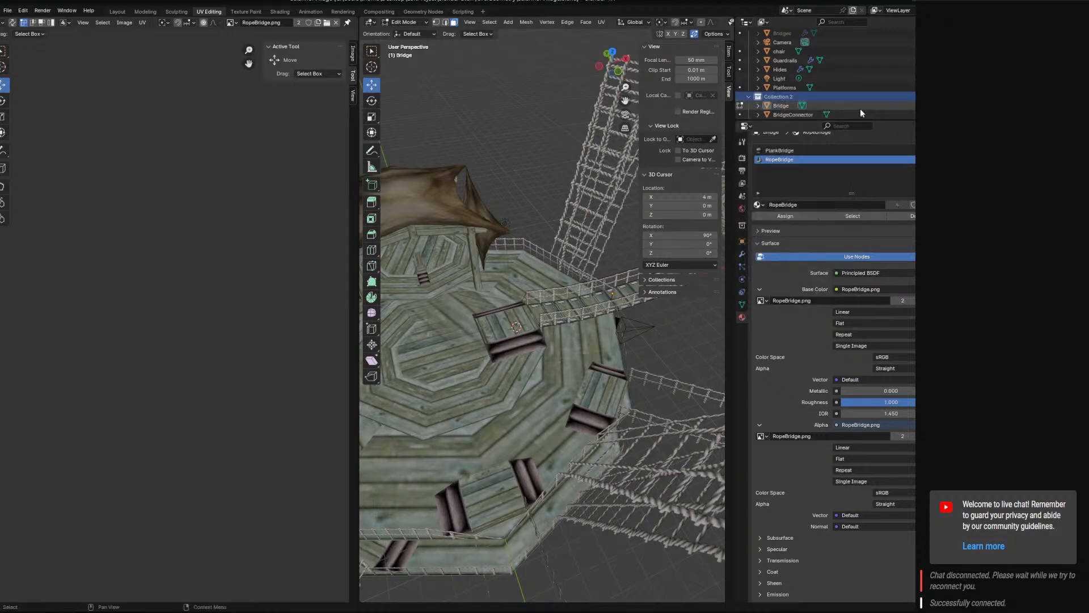
right_click(835, 95)
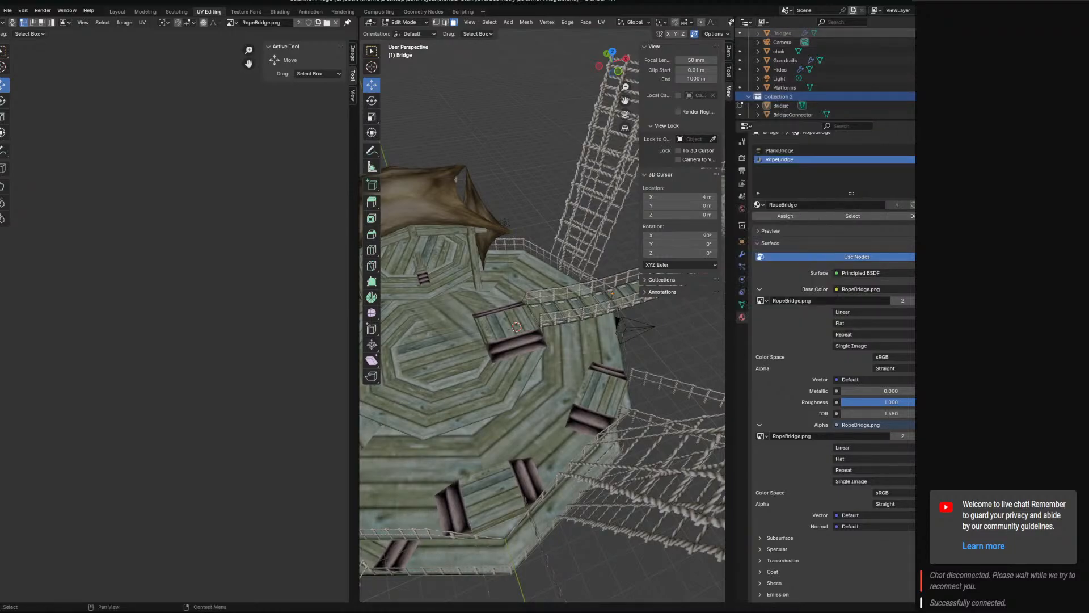
scroll(826, 74, up, 2)
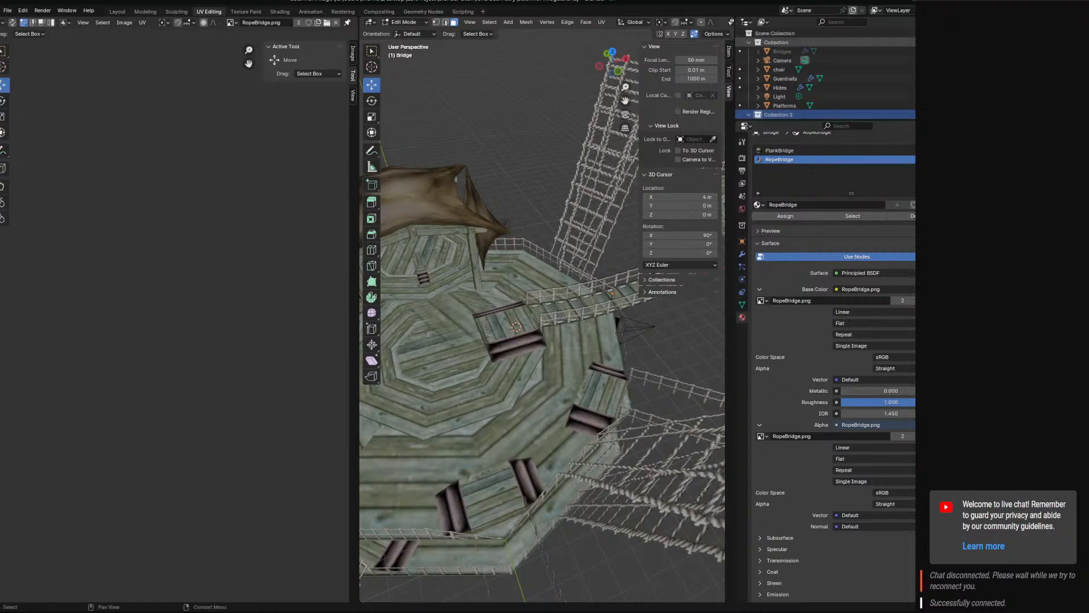
click(945, 52)
click(945, 43)
Return the Bridge to Object Mode and select the bridge, connector and octagonal platform.
key(a)
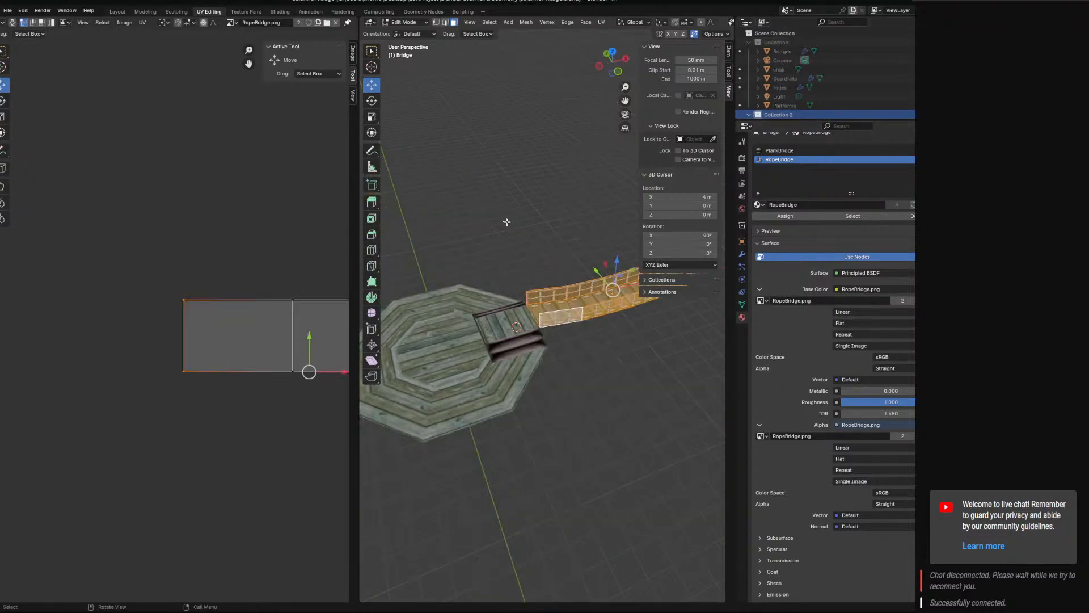
click(404, 22)
click(409, 38)
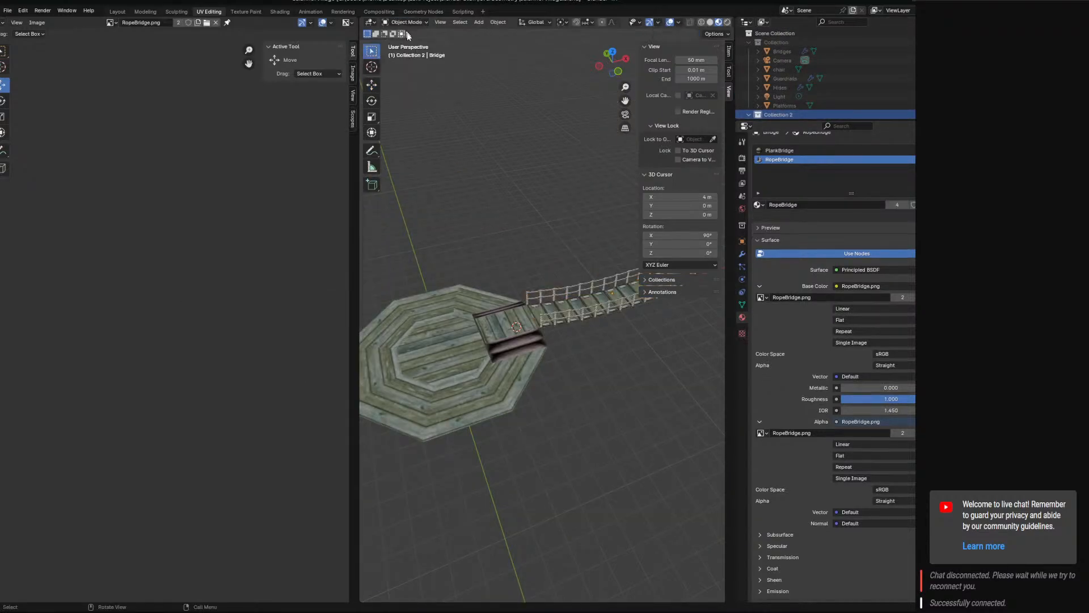
Save a copy of the project as ForestBridgeParts.blend in the levelGeometry folder.
click(8, 10)
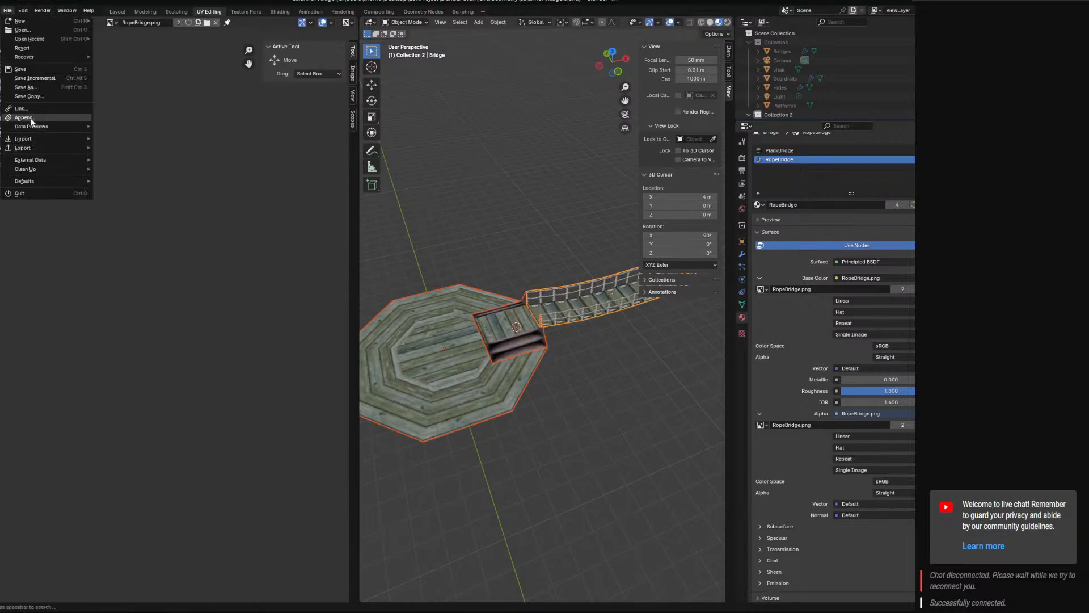
click(25, 87)
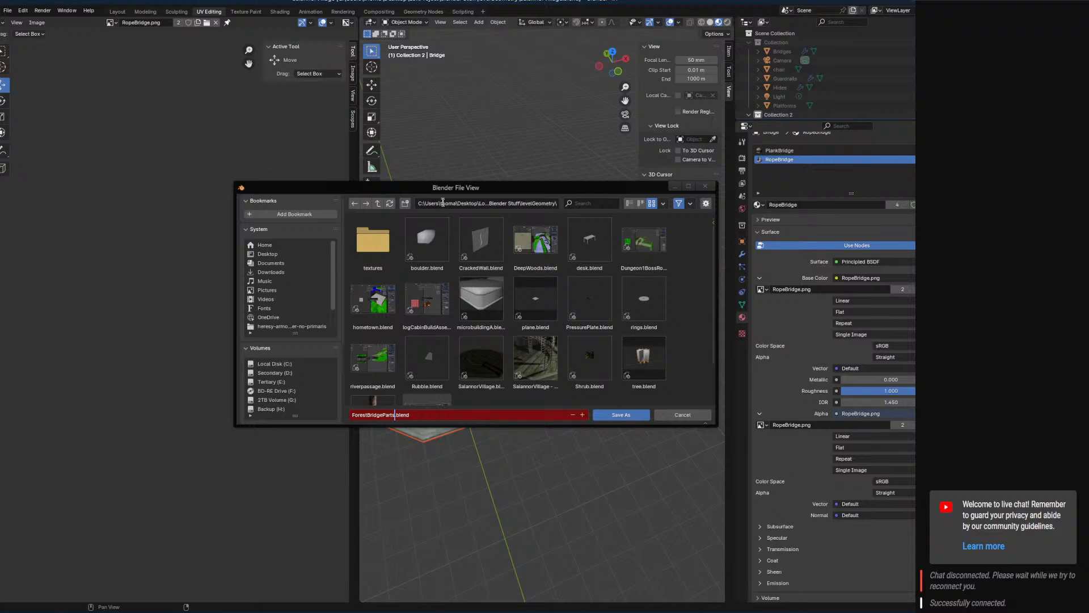
click(378, 204)
scroll(444, 309, down, 2)
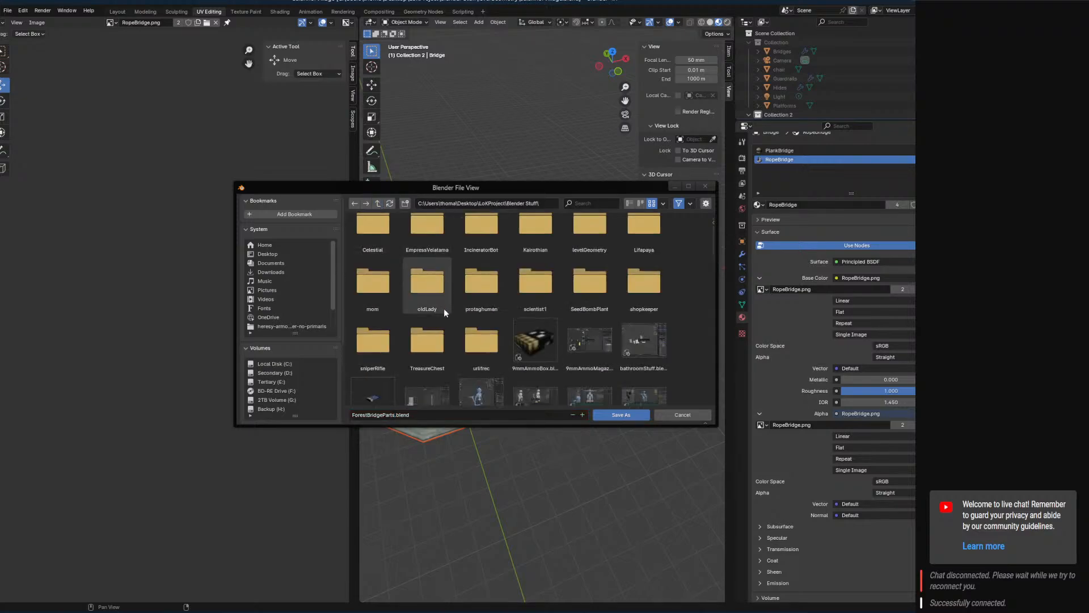
scroll(435, 348, up, 1)
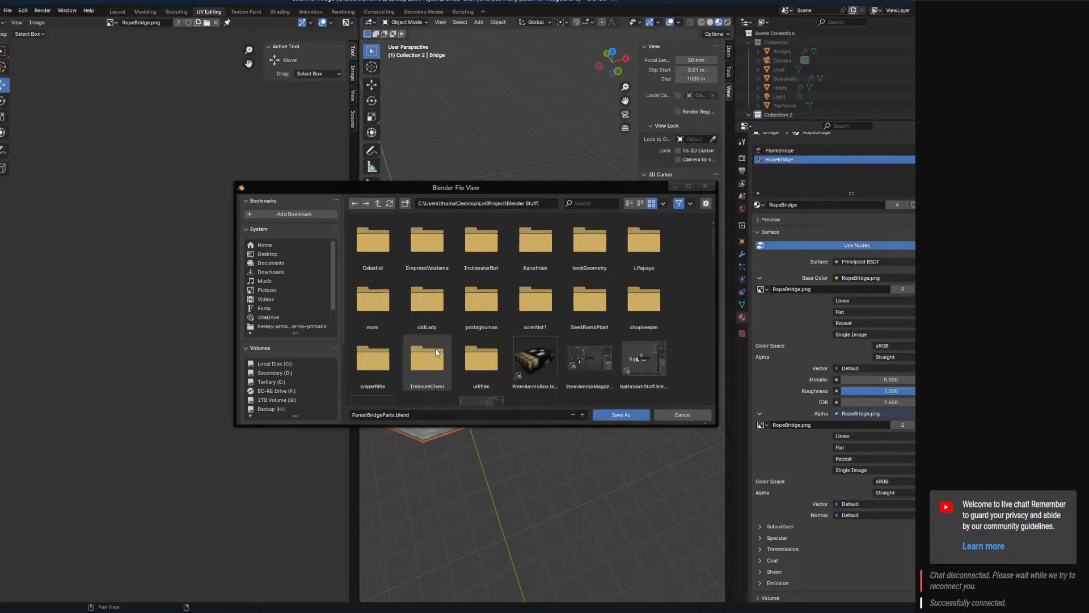
click(585, 244)
double_click(585, 243)
scroll(604, 390, down, 1)
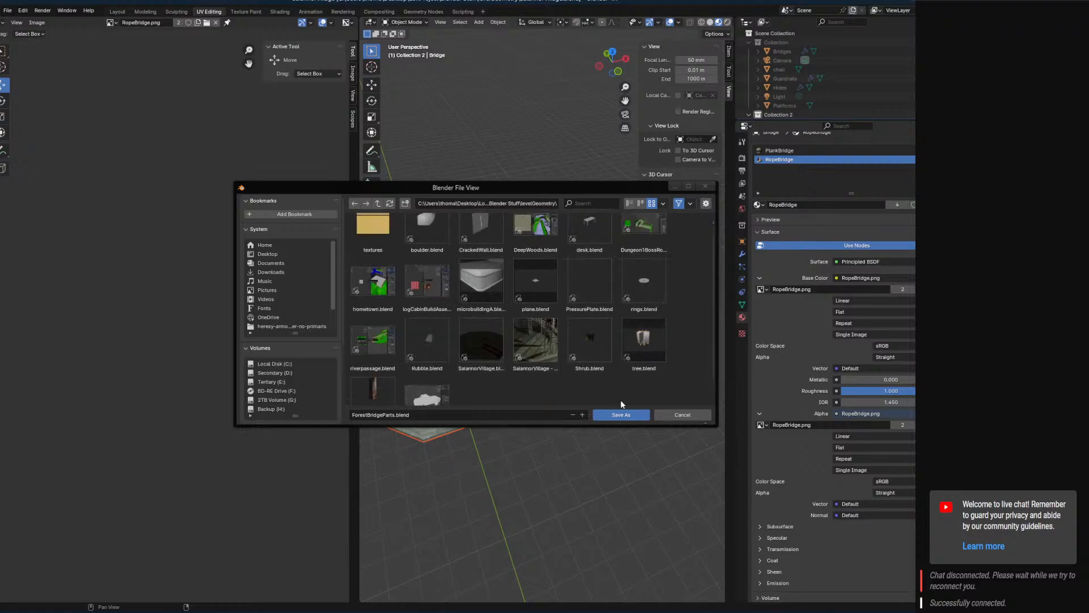
click(621, 414)
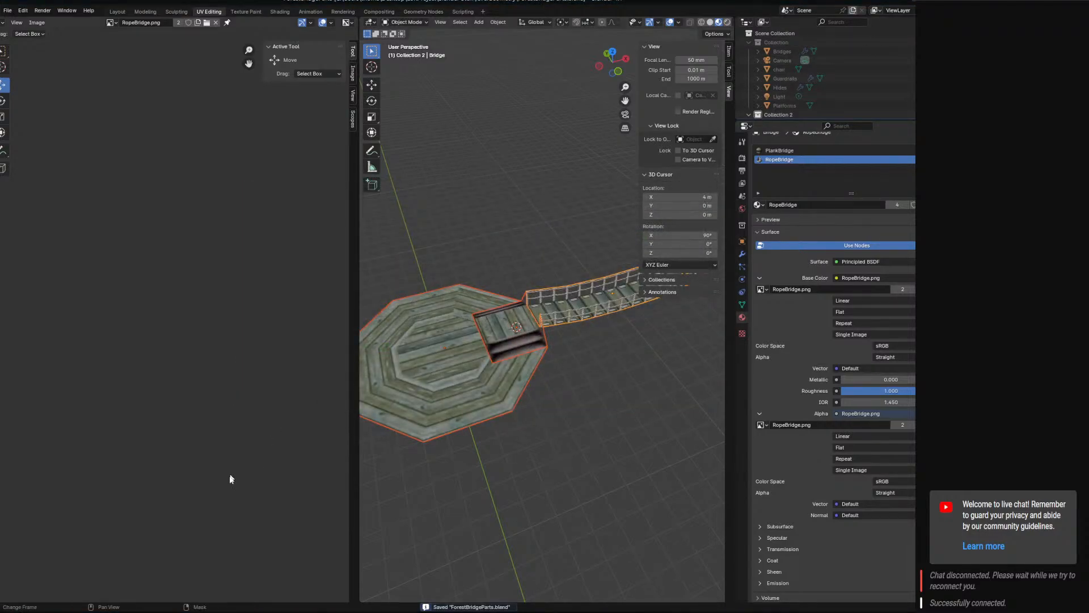
Switch from Blender to Godot and bring up the OBS window.
click(397, 611)
click(454, 612)
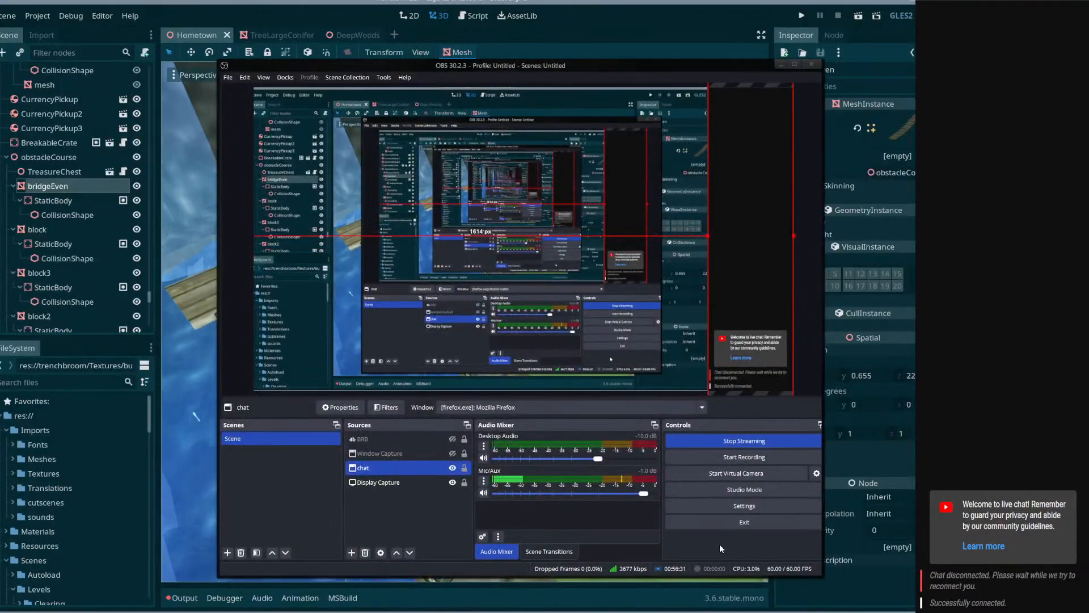